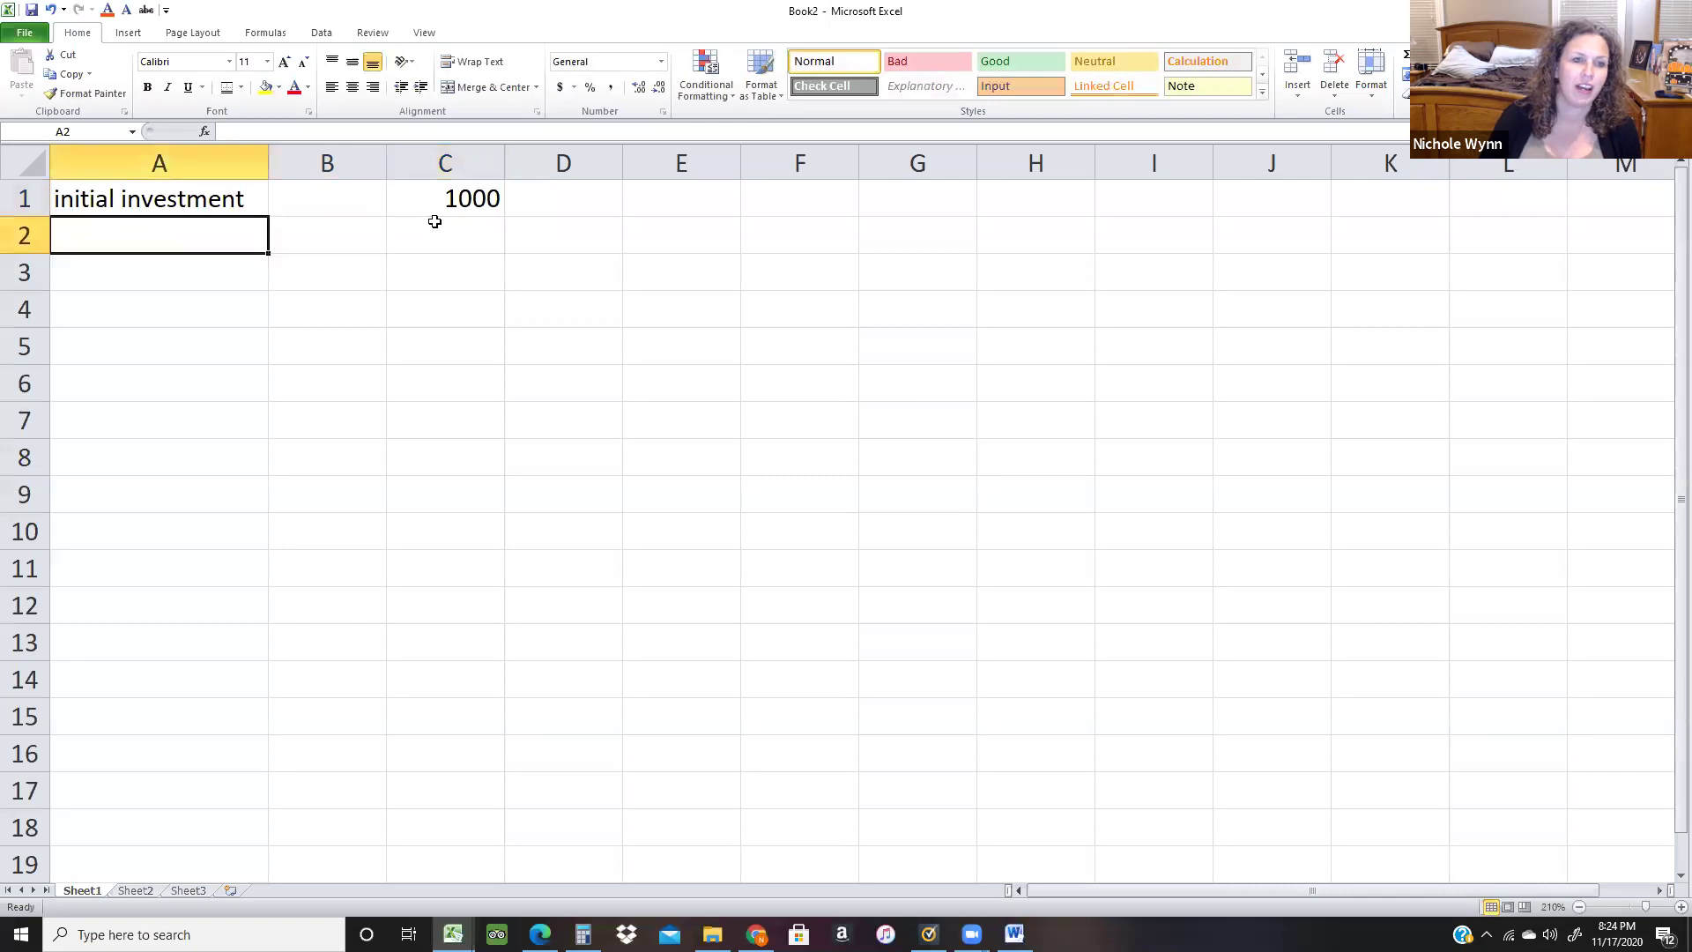
Enter the month-end dates 1/31, 2/28 and 3/31 in cells A2 to A4.
type("1/31")
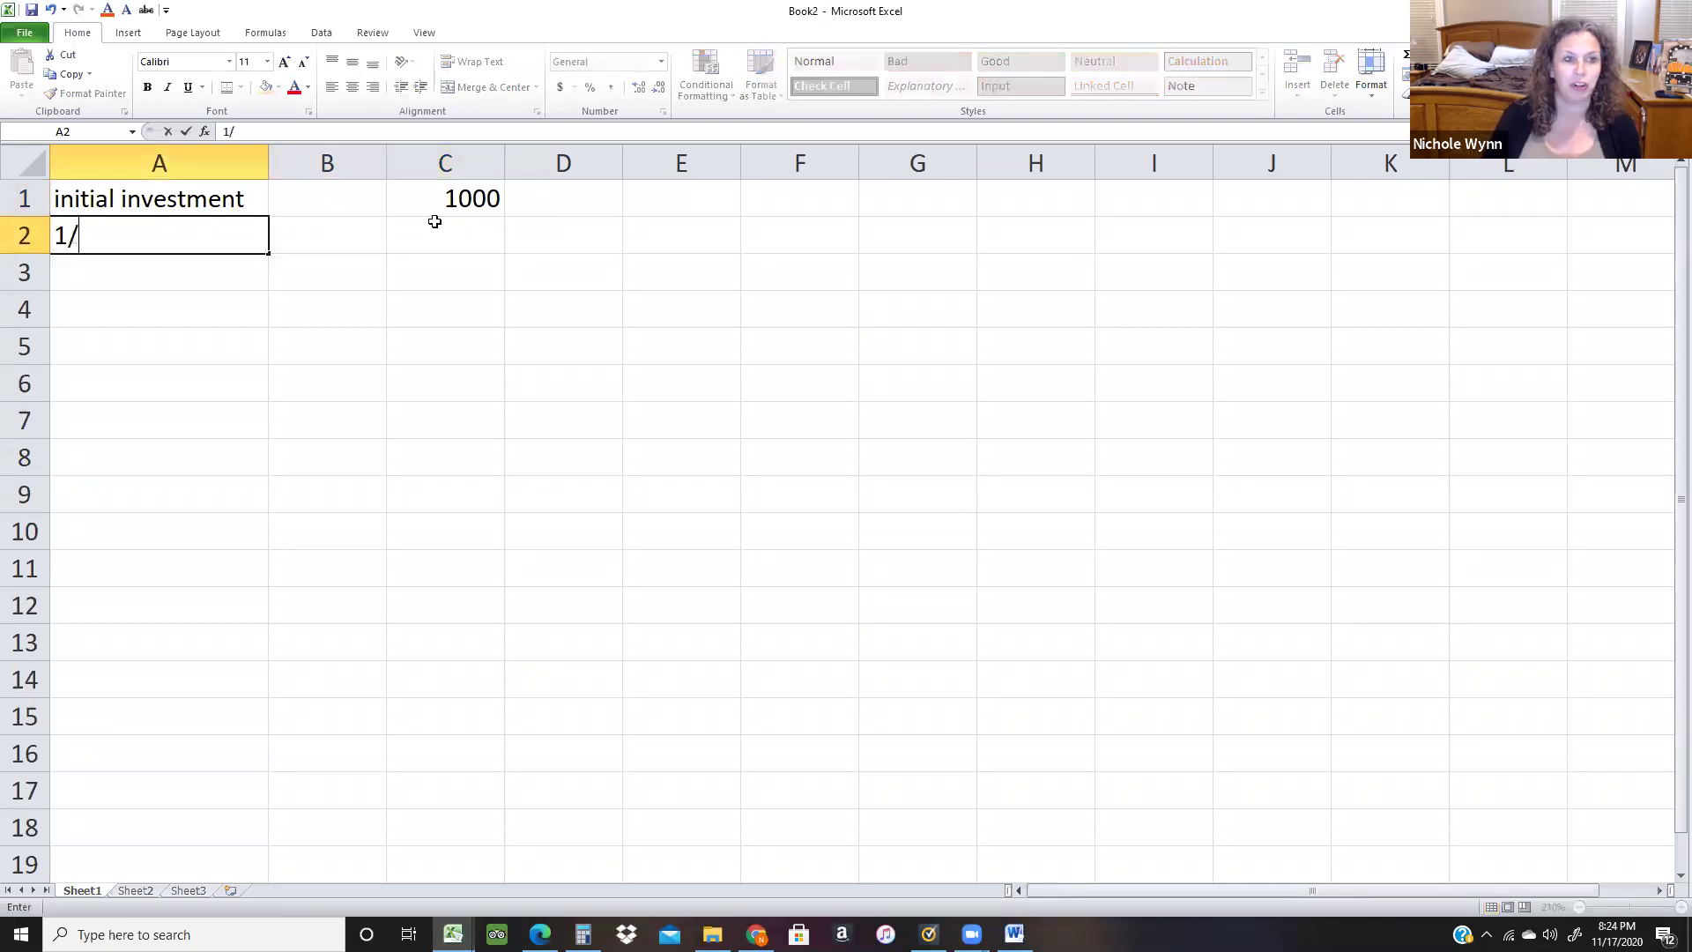
key("Return")
type("2/28")
key("Return")
type("3/31")
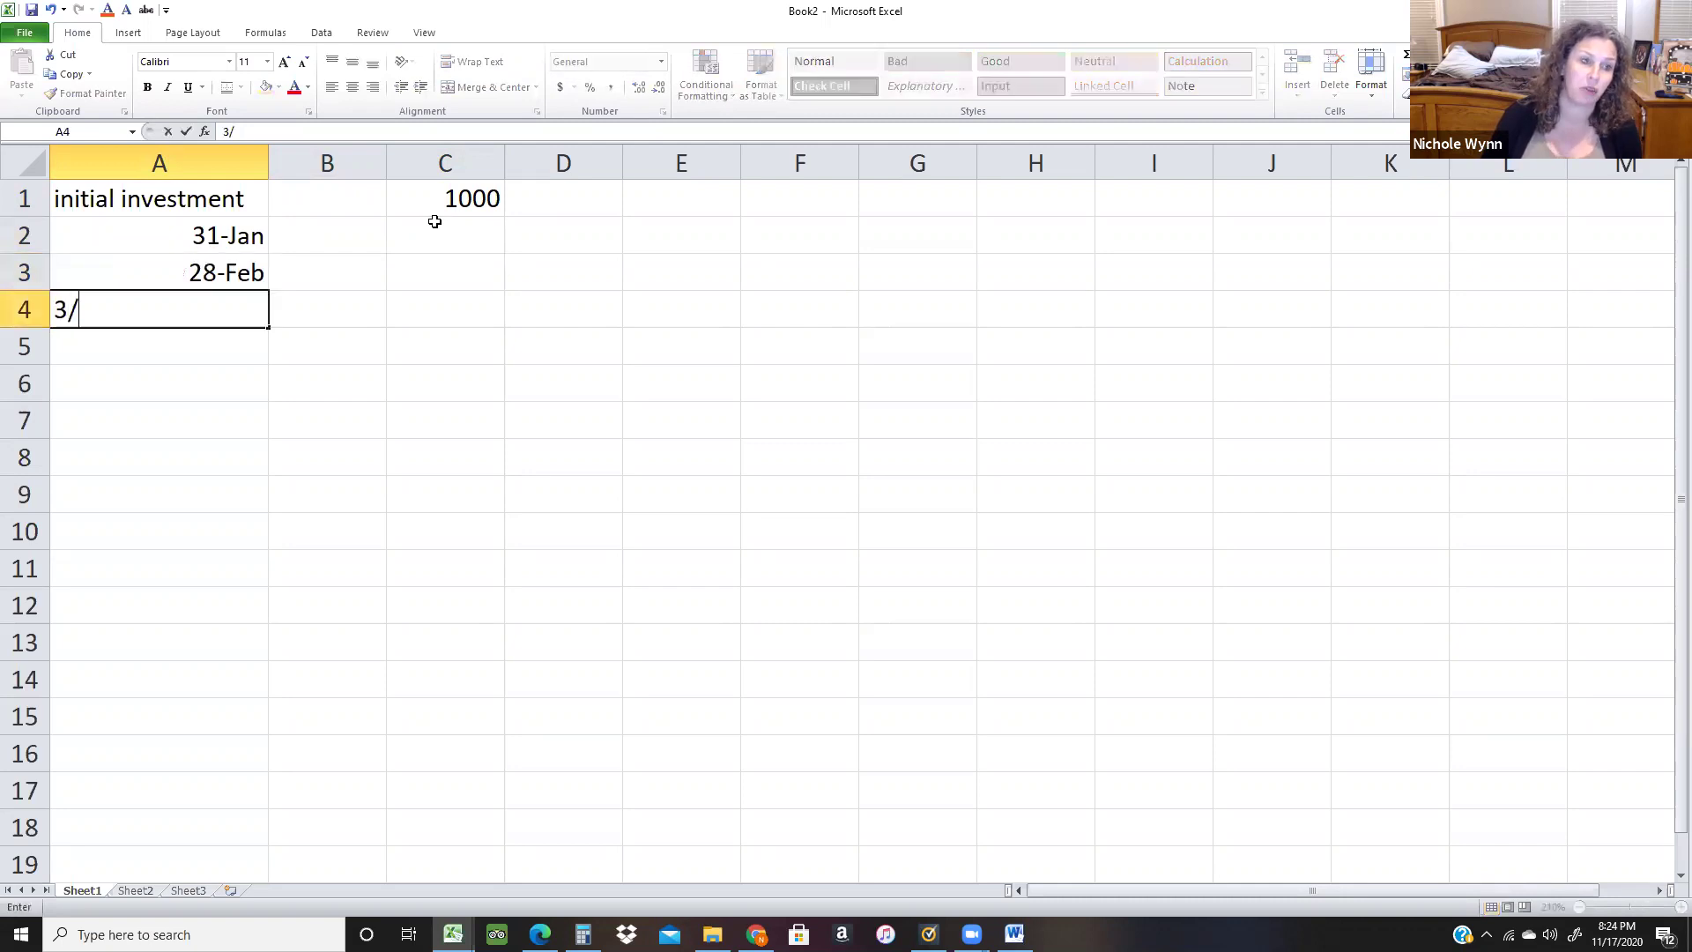
key("Return")
key("Up")
key("Up")
key("Up")
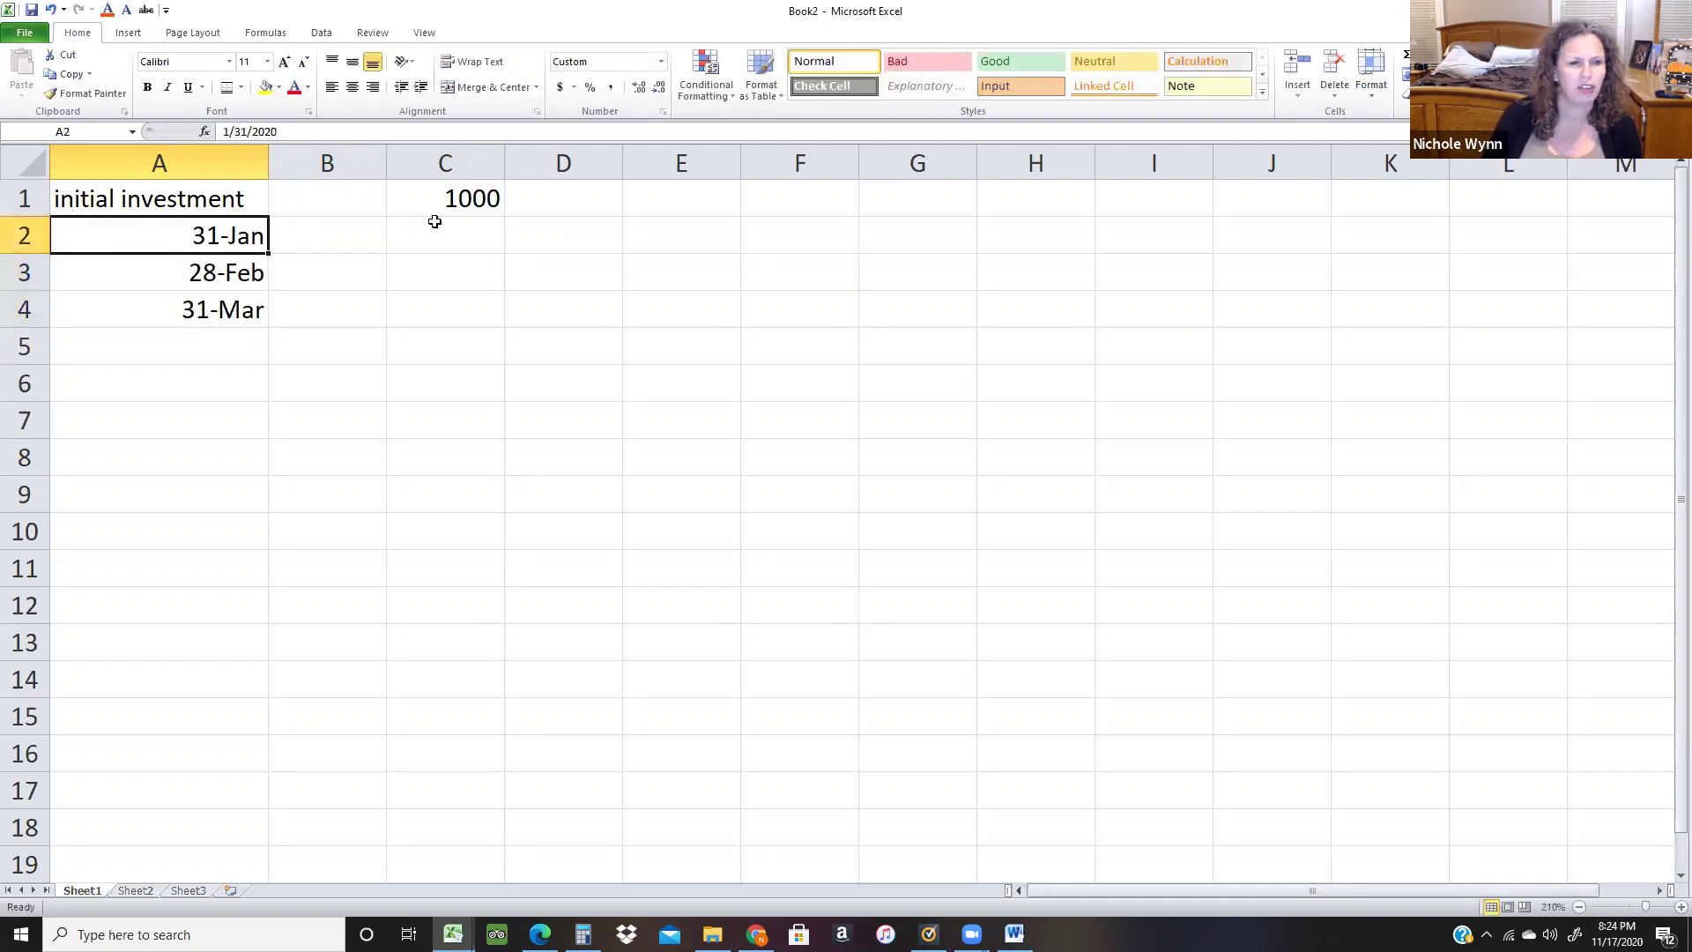
key("shift+Down")
key("shift+Down")
mouse_move(268, 329)
left_mouse_down()
mouse_move(263, 467)
mouse_move(264, 327)
left_mouse_up()
left_click(227, 377)
Continue the month-end dates with 4/30, 5/31 and 6/30 in cells A5 to A7.
left_click(223, 343)
type("4/30")
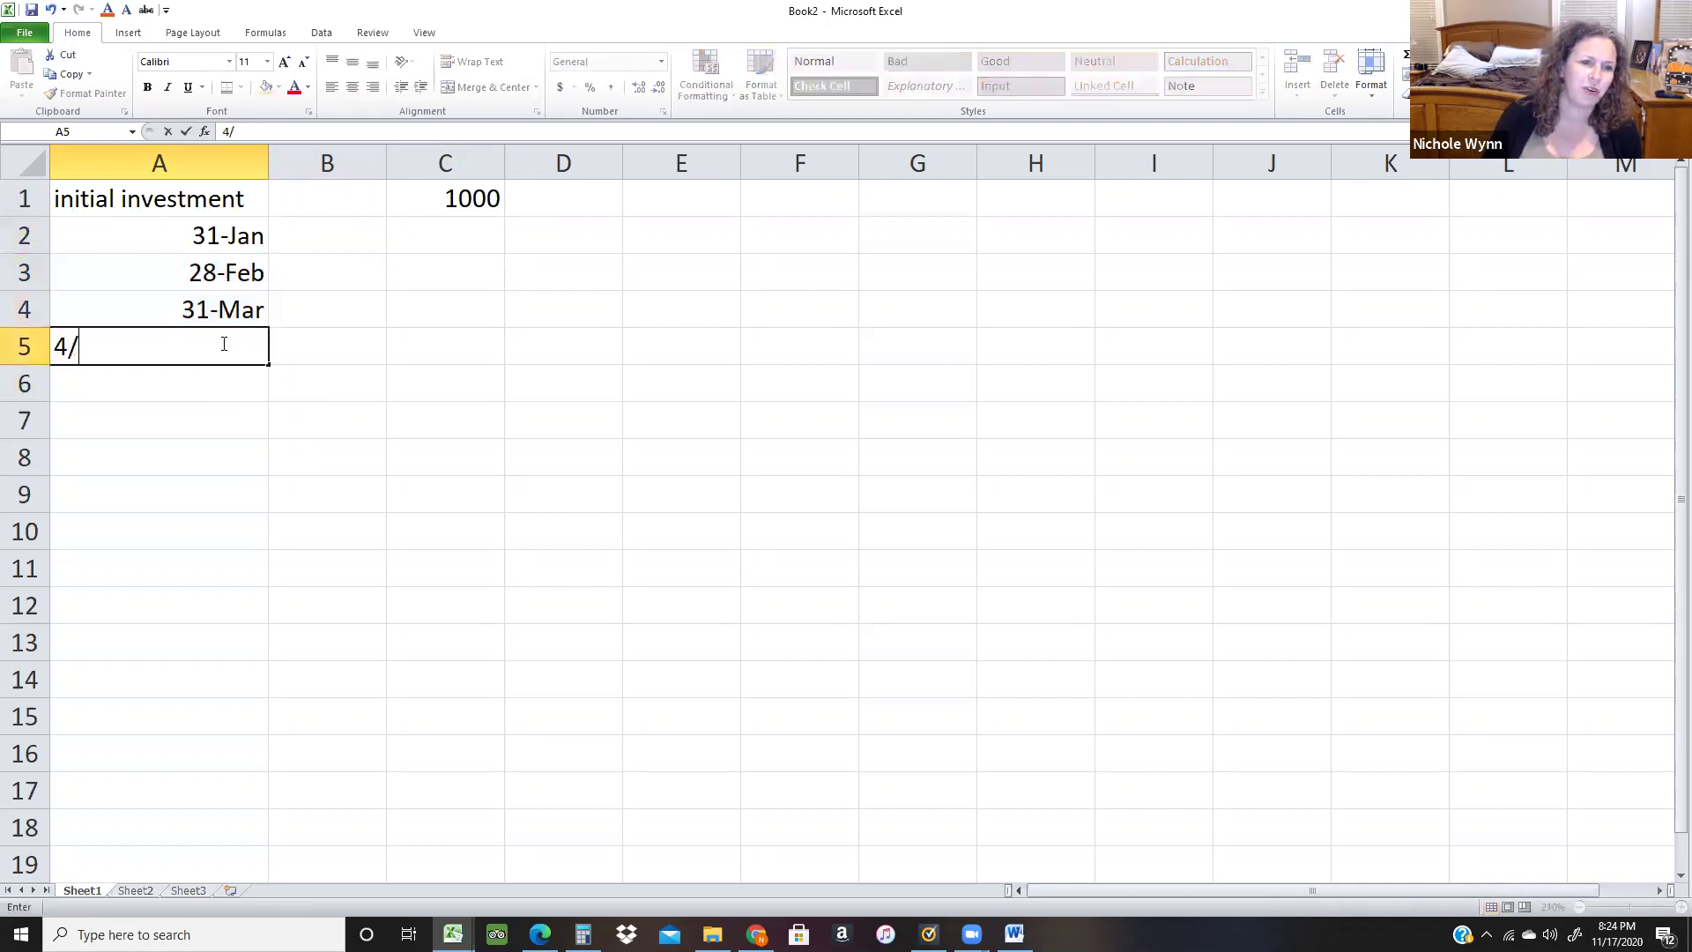
key("Return")
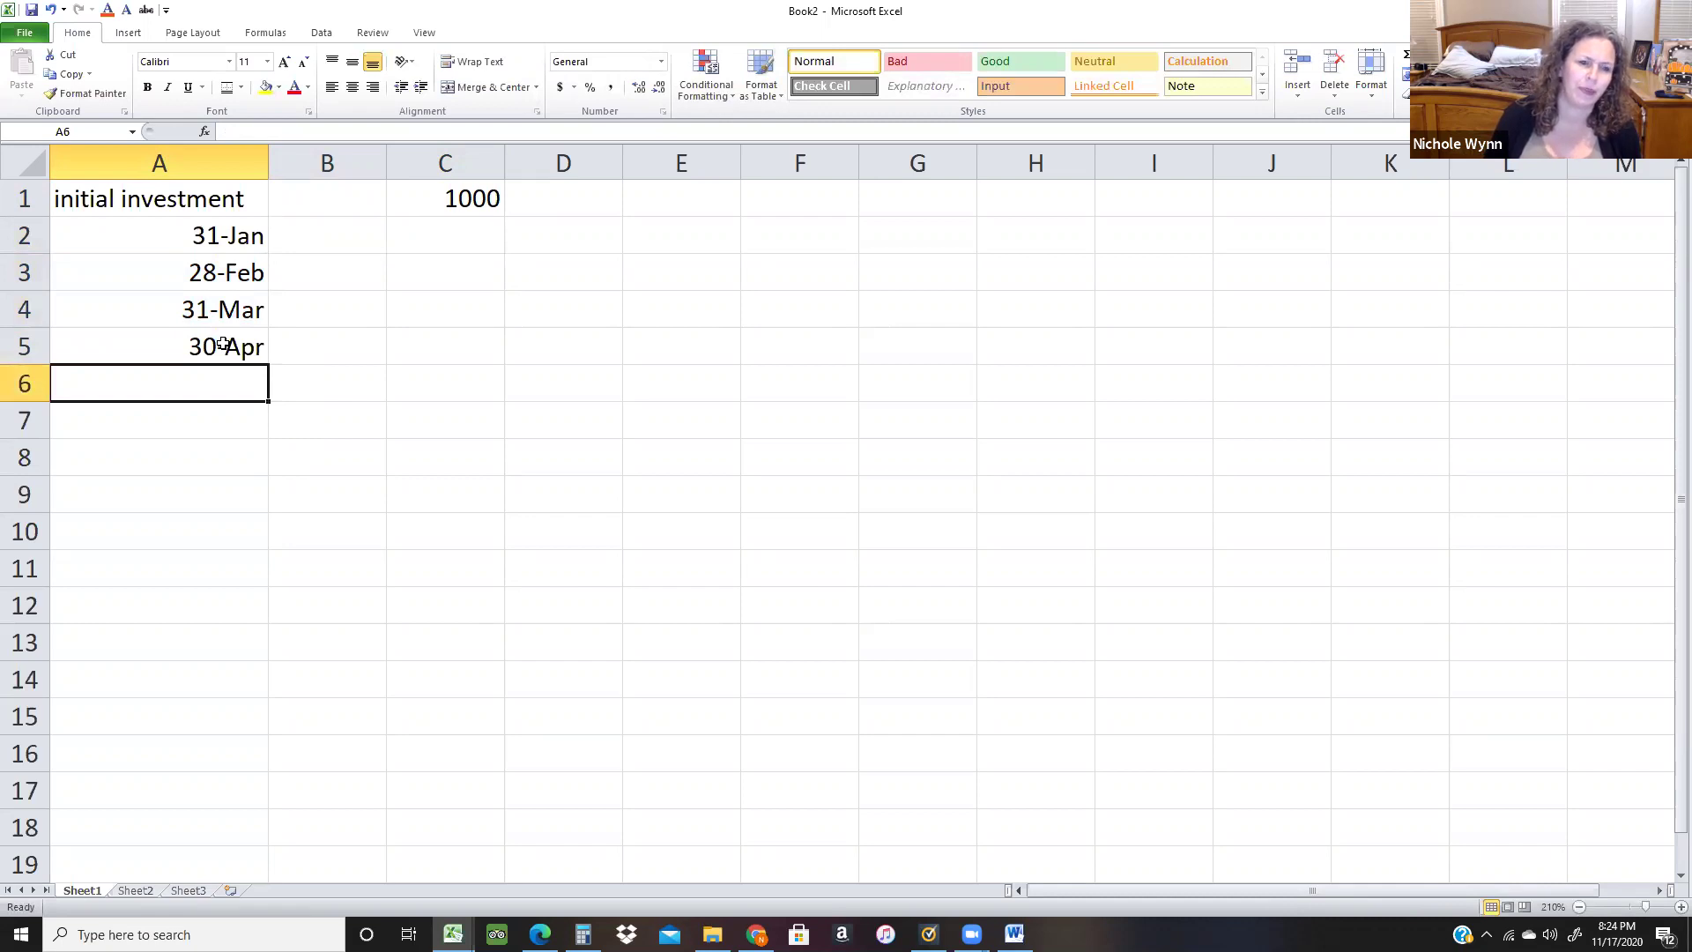
type("5/31")
key("Return")
type("6/30")
key("Return")
Add the month-end dates 7/31 and 8/31 in cells A8 and A9.
type("7")
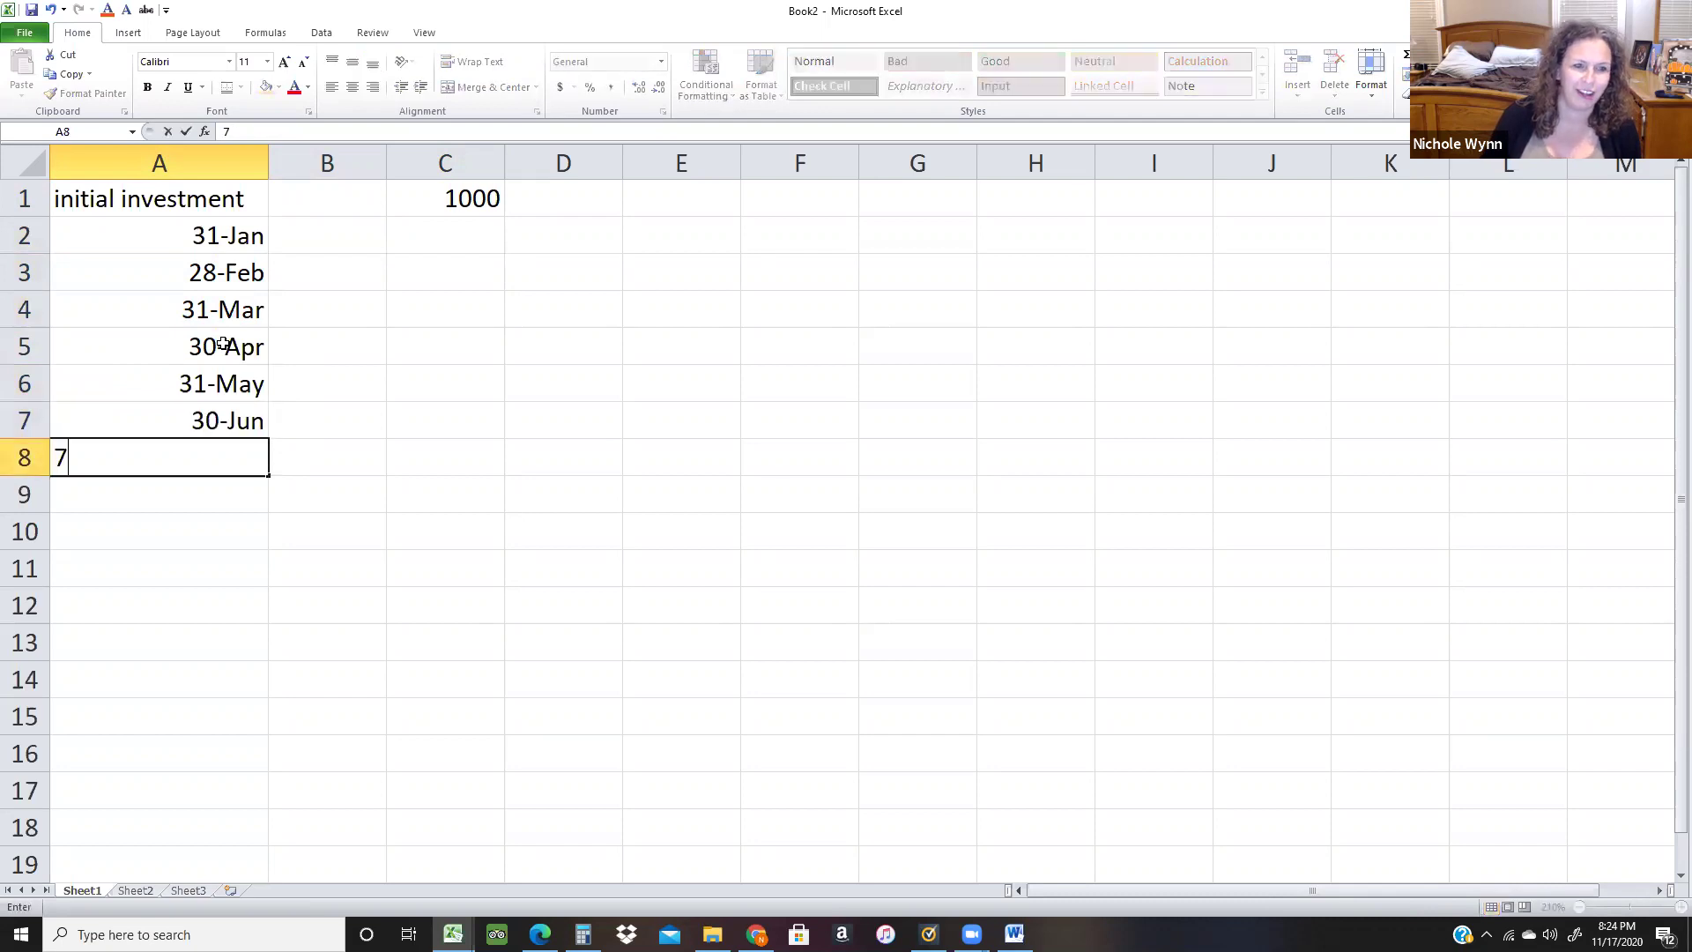
type("/31")
key("Return")
type("8/341")
key("Return")
key("Up")
type("8/31")
key("Return")
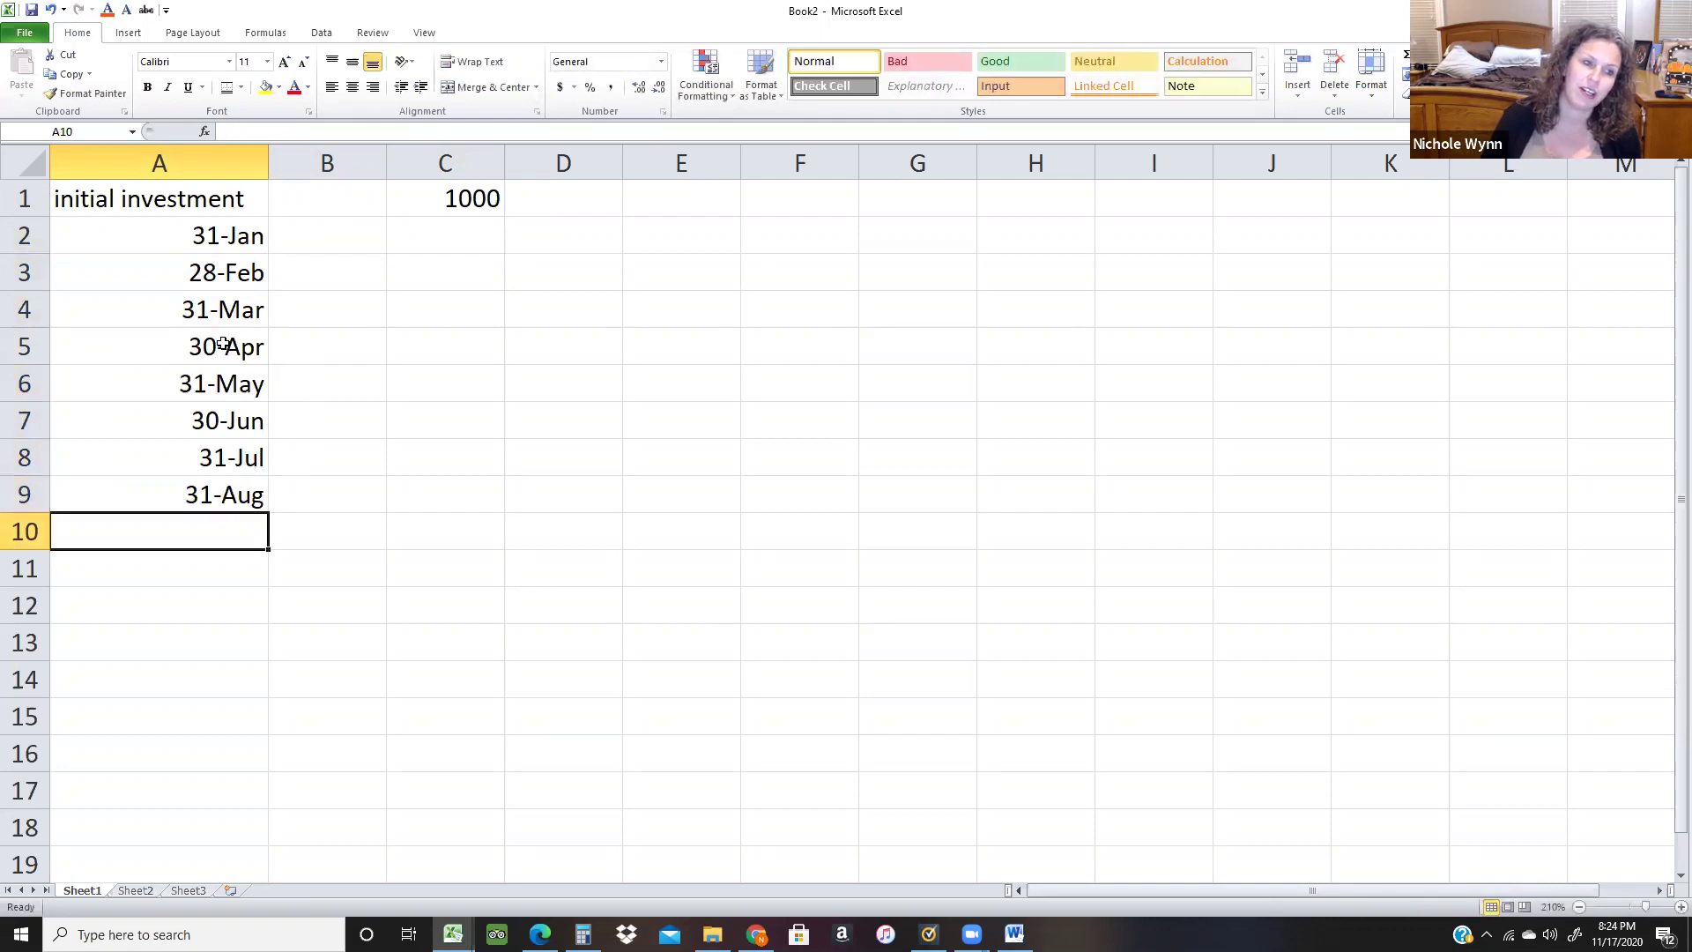
Complete the year with the dates 9/30, 10/31, 11/30 and 12/31 in cells A10 to A13.
type("9/30")
key("Return")
type("10/31")
key("Return")
type("11/30")
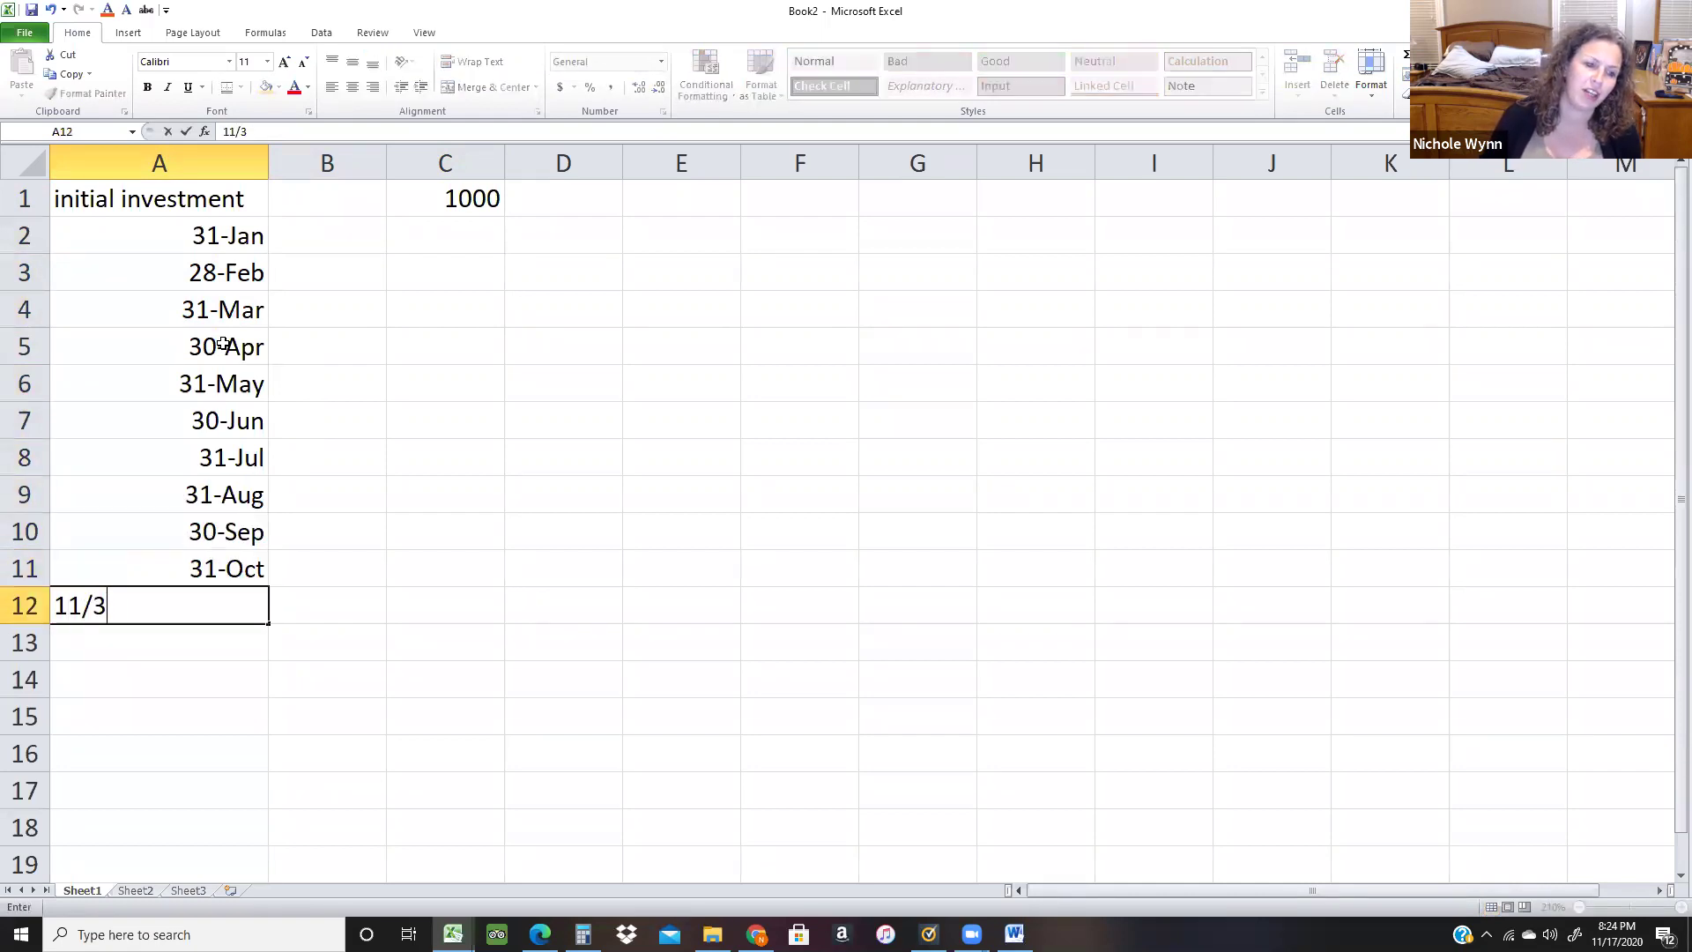
key("Return")
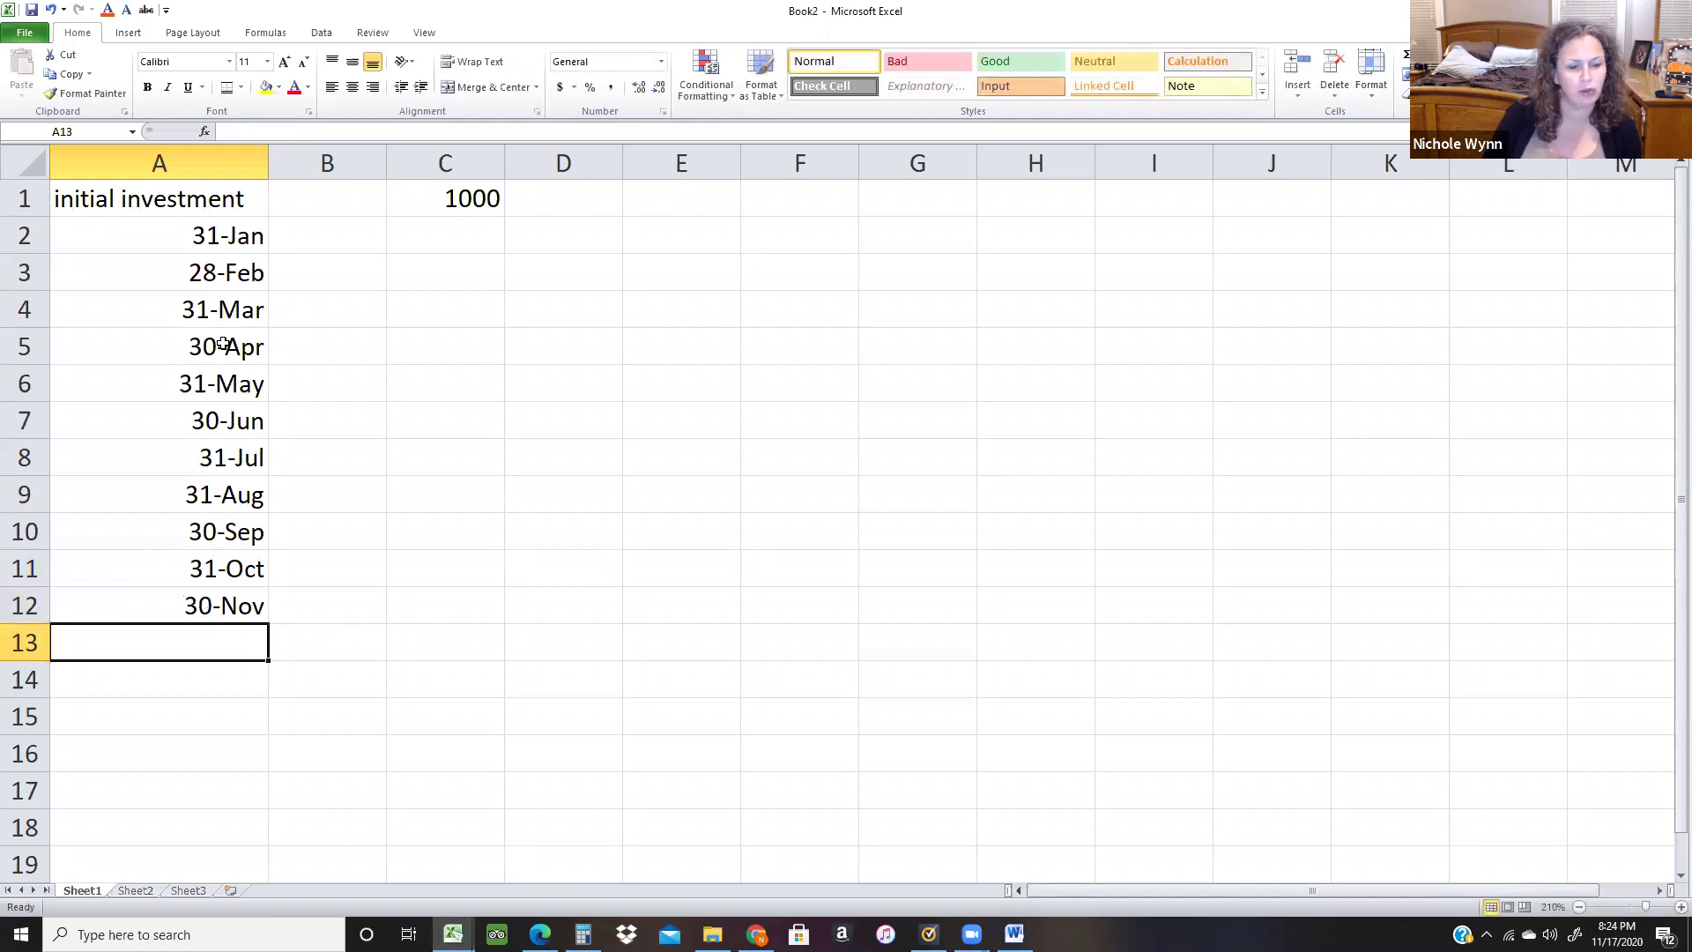
type("12/31")
key("Return")
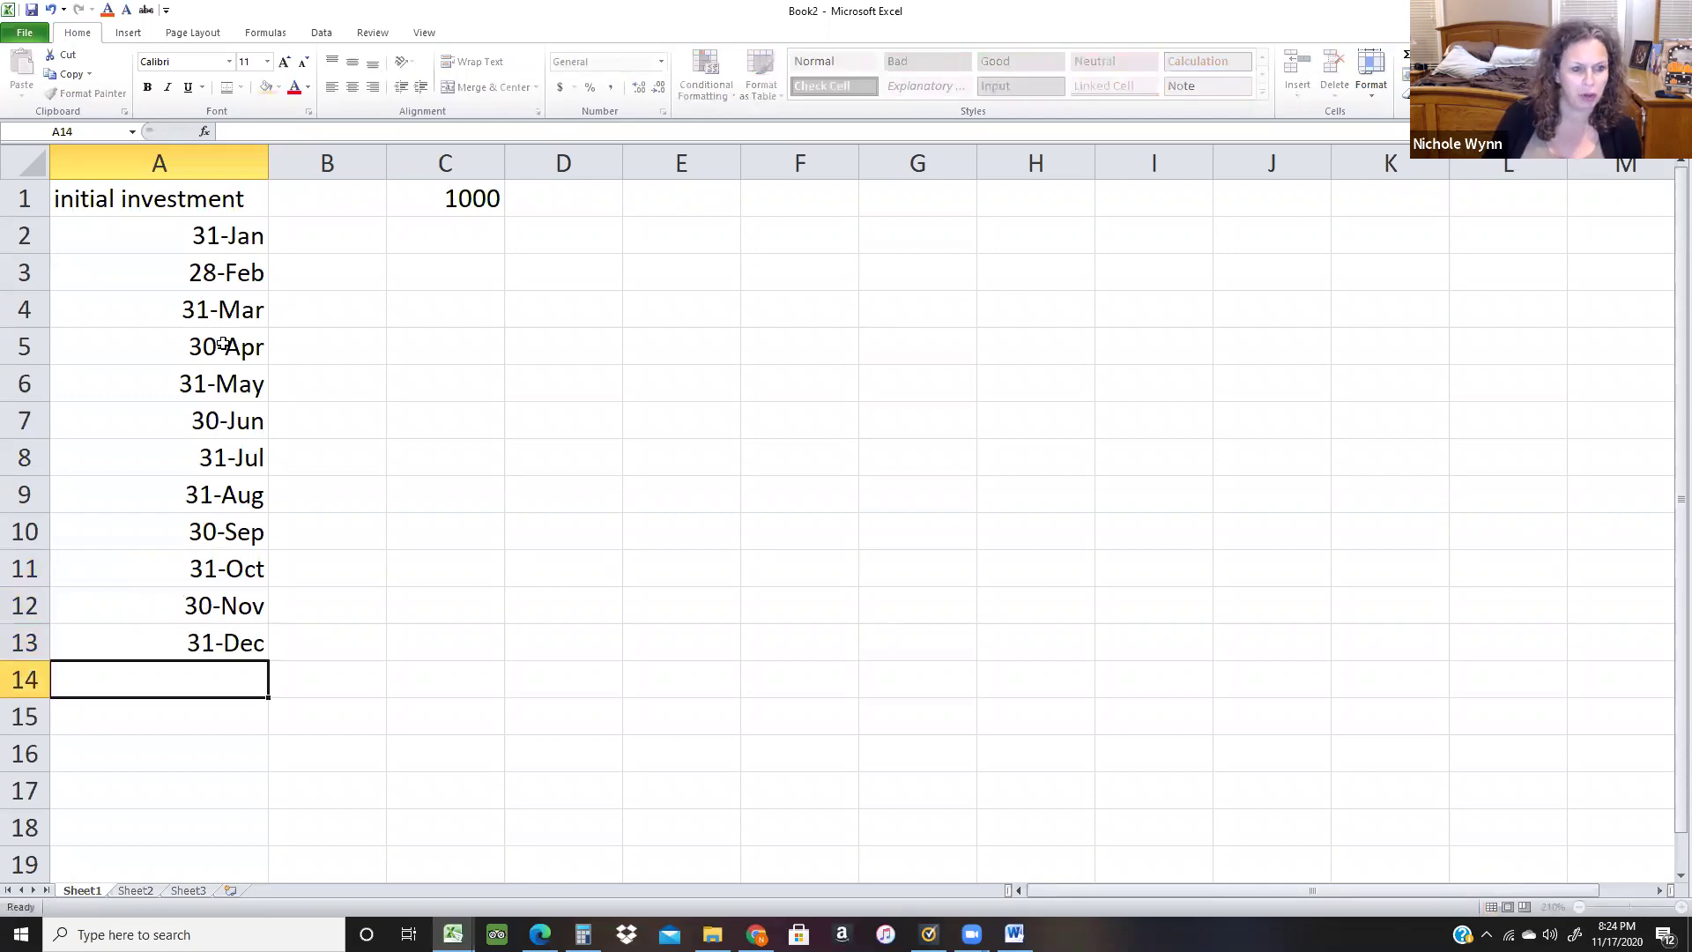
Copy the twelve month-end dates in A2:A13 and paste them directly below, starting at A14.
key("Up")
key("Up")
key("Up")
key("Up")
key("Up")
key("Up")
key("Up")
key("Up")
key("Up")
key("Up")
key("Up")
key("shift+Down")
key("shift+Down")
key("shift+Down")
key("shift+Down")
key("shift+Down")
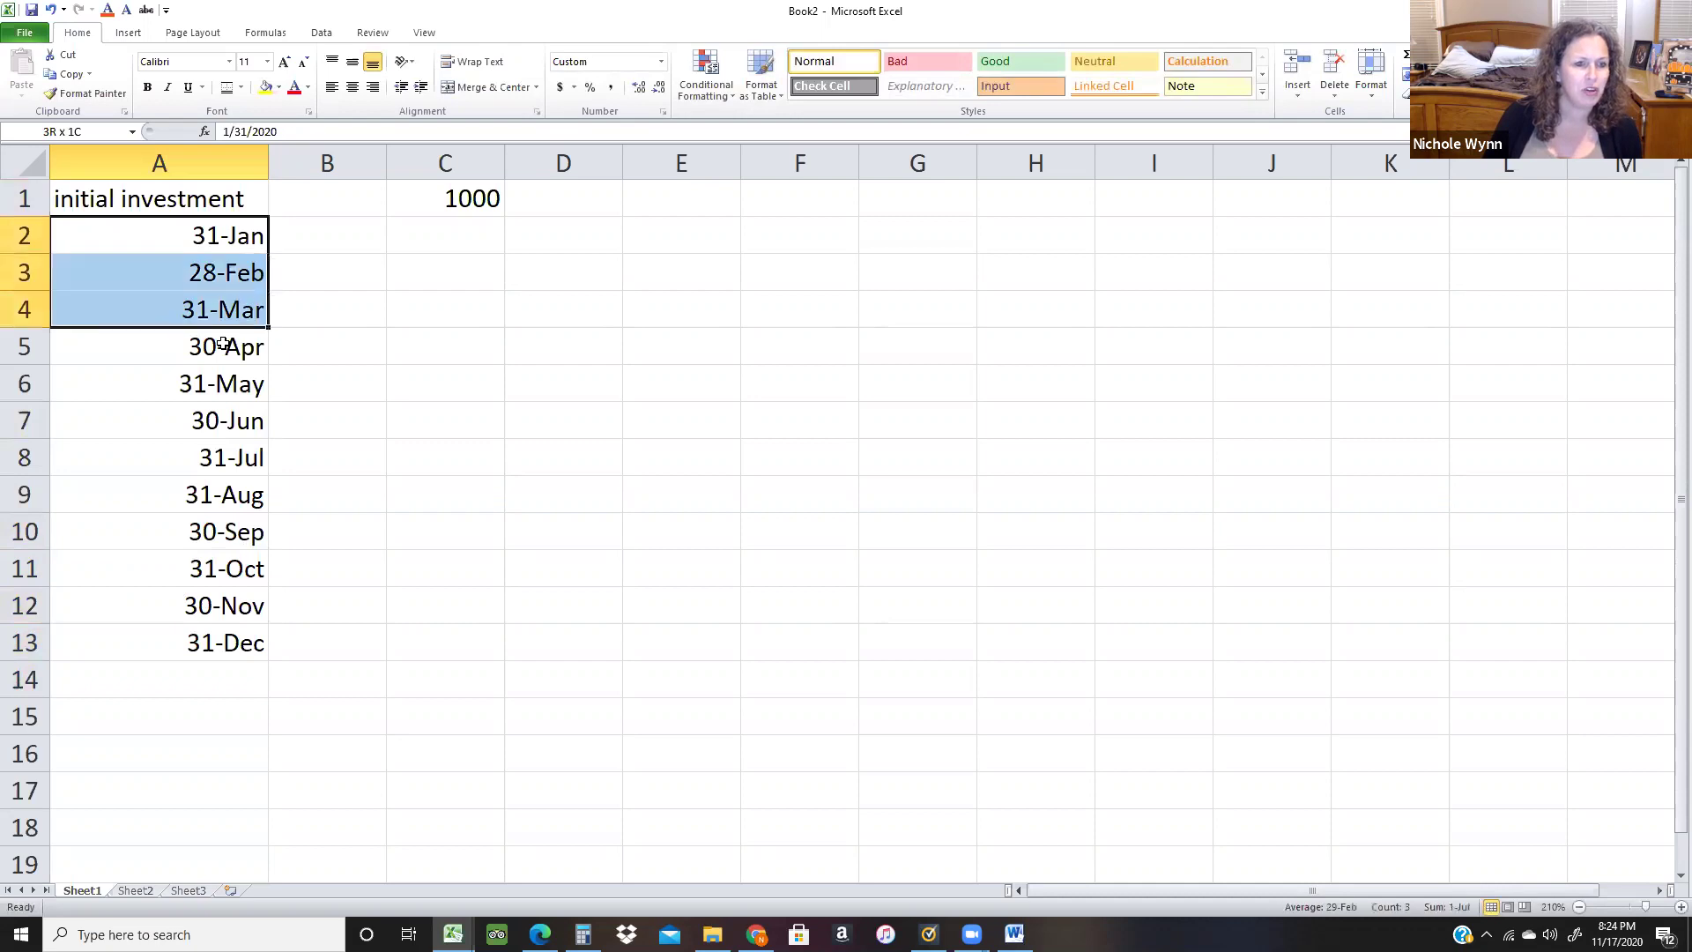
key("shift+Down")
key("shift+Down")
key("shift+Down")
key("shift+Down")
key("shift+Down")
key("shift+Down")
key("ctrl+c")
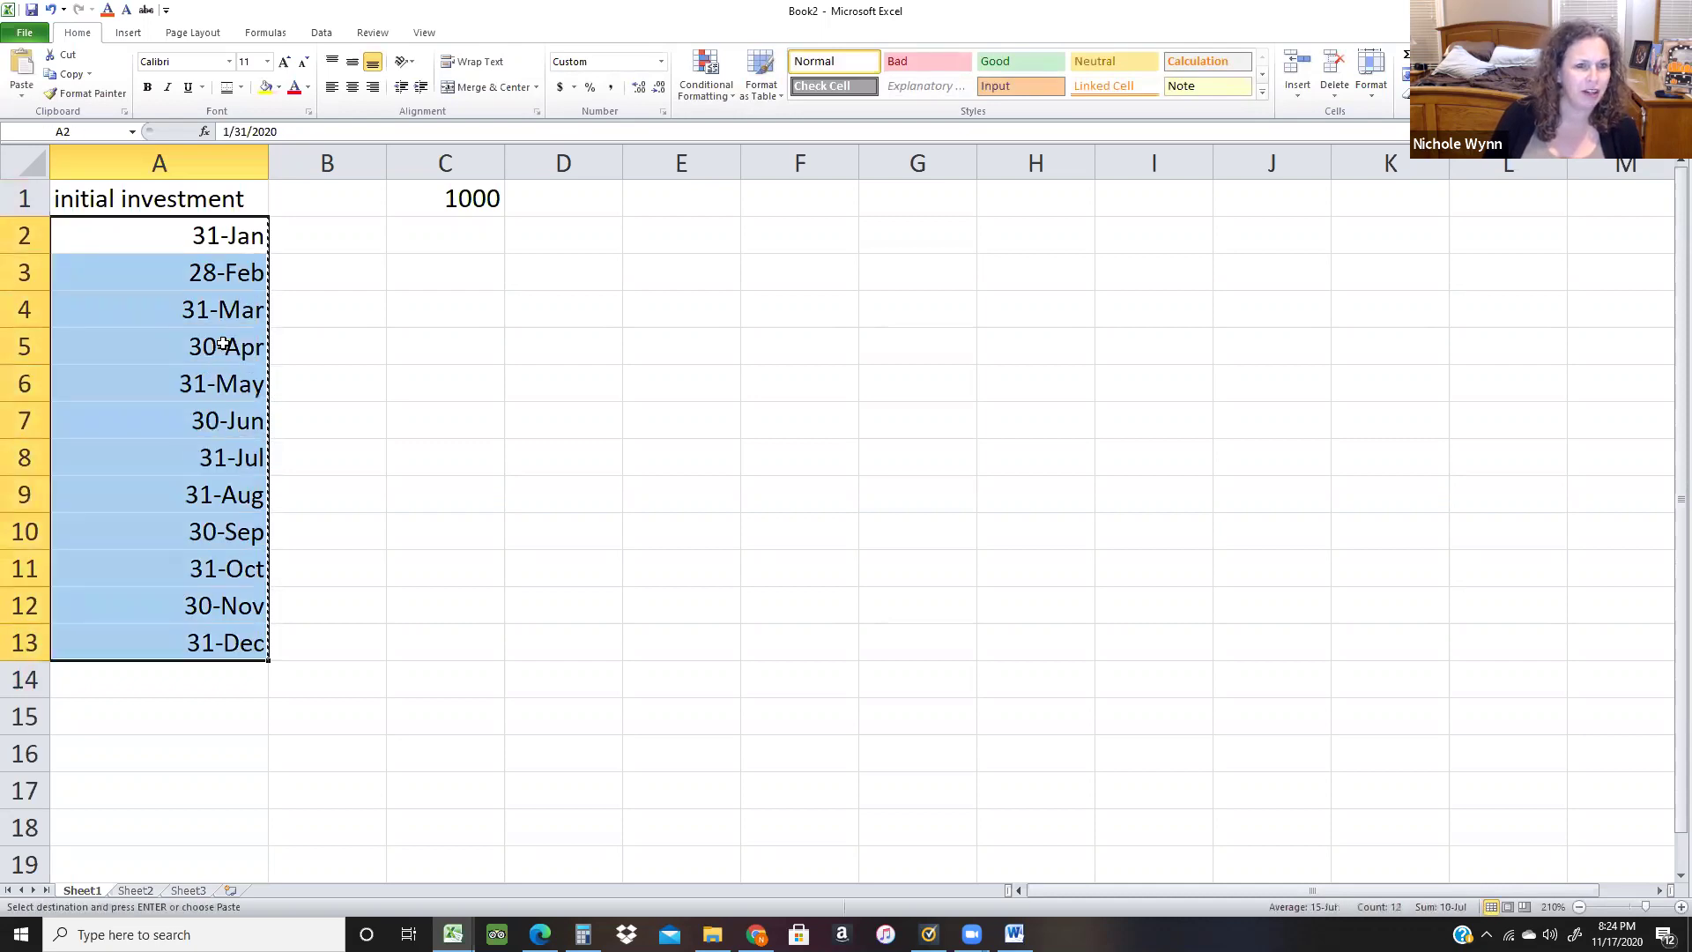
left_click(223, 344)
key("Down")
key("Down")
key("Down")
key("Down")
key("Down")
key("Down")
key("Down")
key("Down")
key("Down")
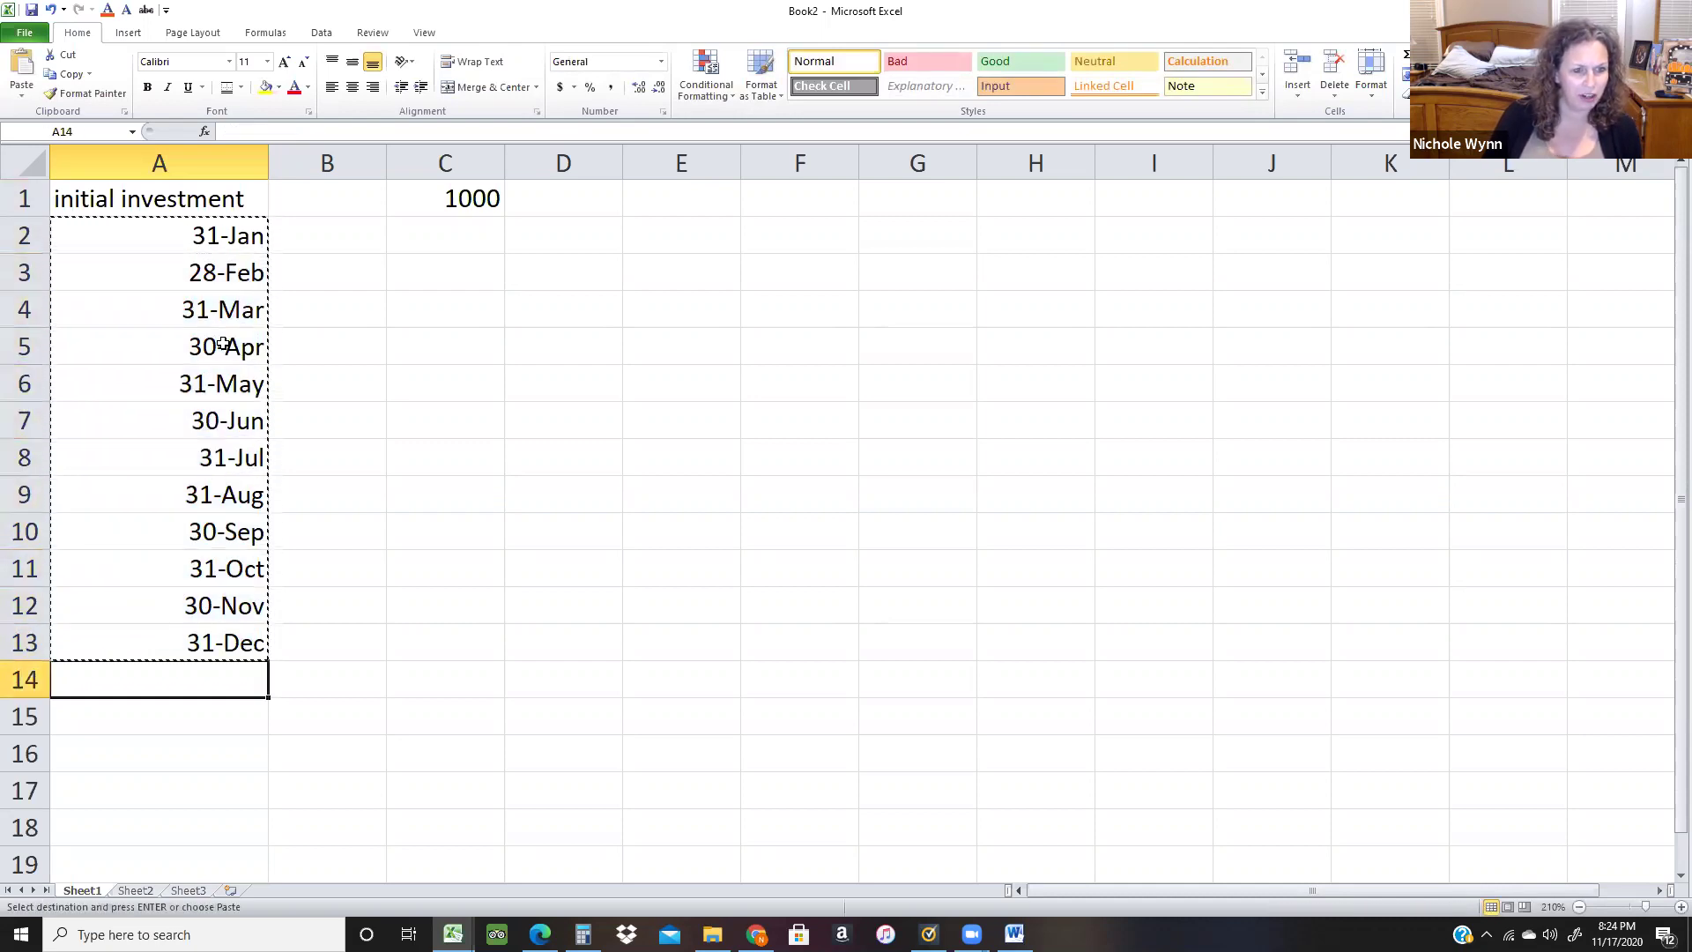
key("ctrl+v")
Paste the copied twelve dates once more starting at A26 to cover a third year.
key("Down")
key("Down")
key("Down")
key("Down")
key("Down")
key("Down")
key("Down")
key("Down")
key("Down")
key("Down")
key("Down")
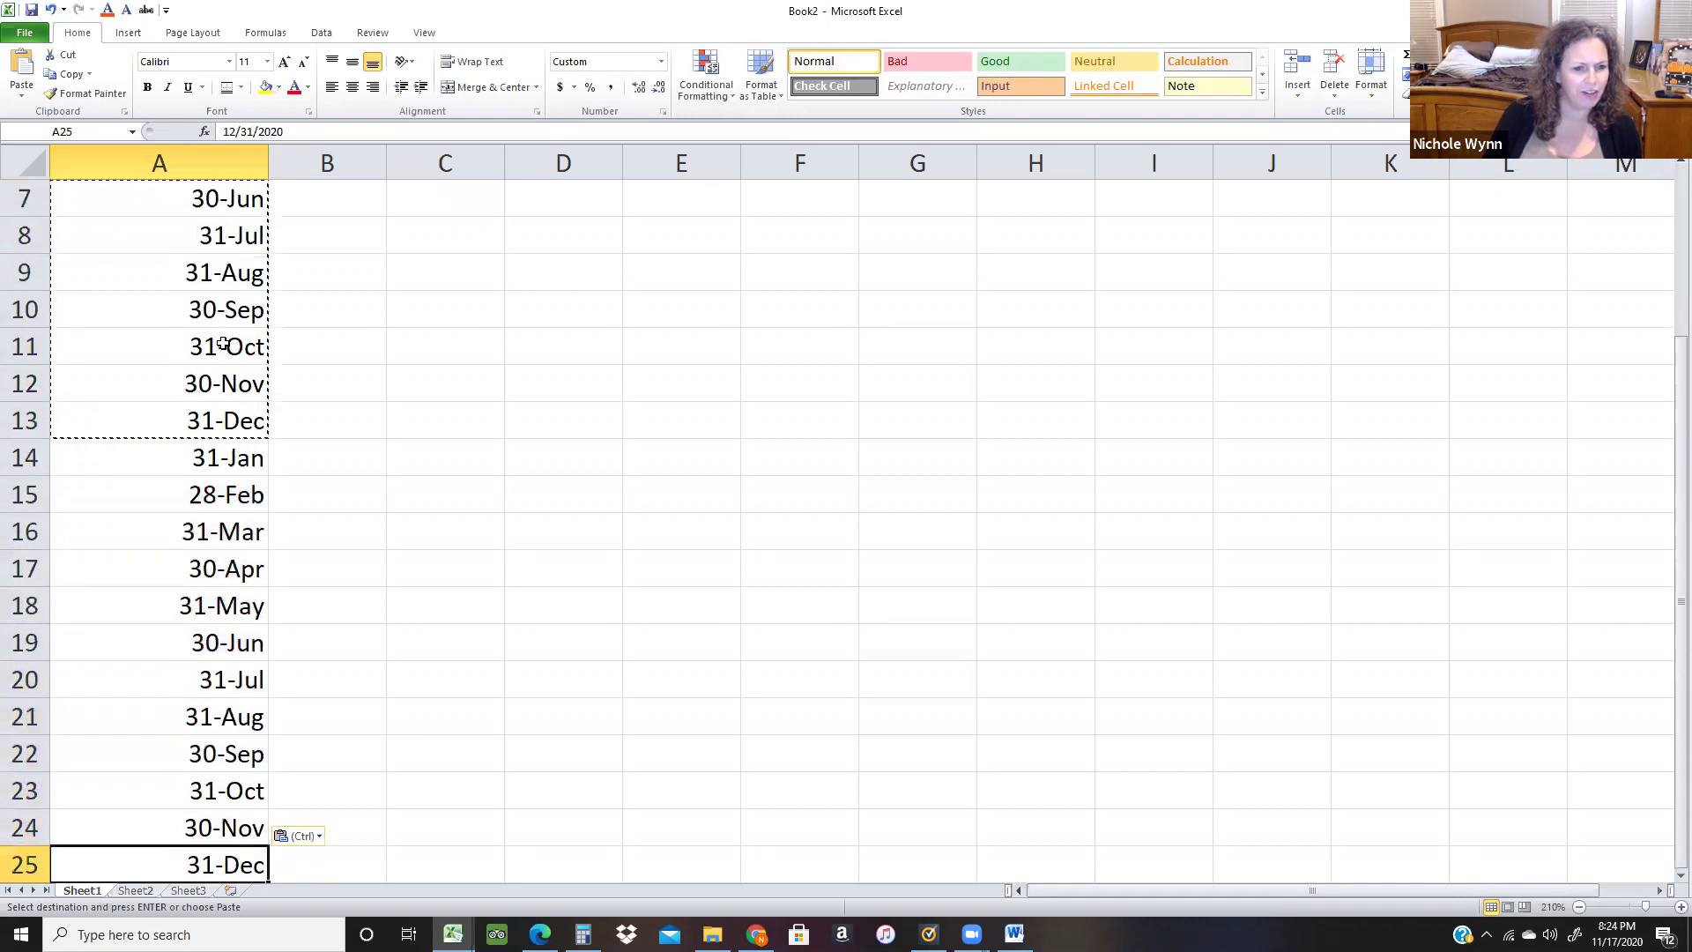
key("Down")
key("ctrl+v")
key("Down")
key("Down")
key("Down")
key("Down")
key("Down")
key("Down")
key("Down")
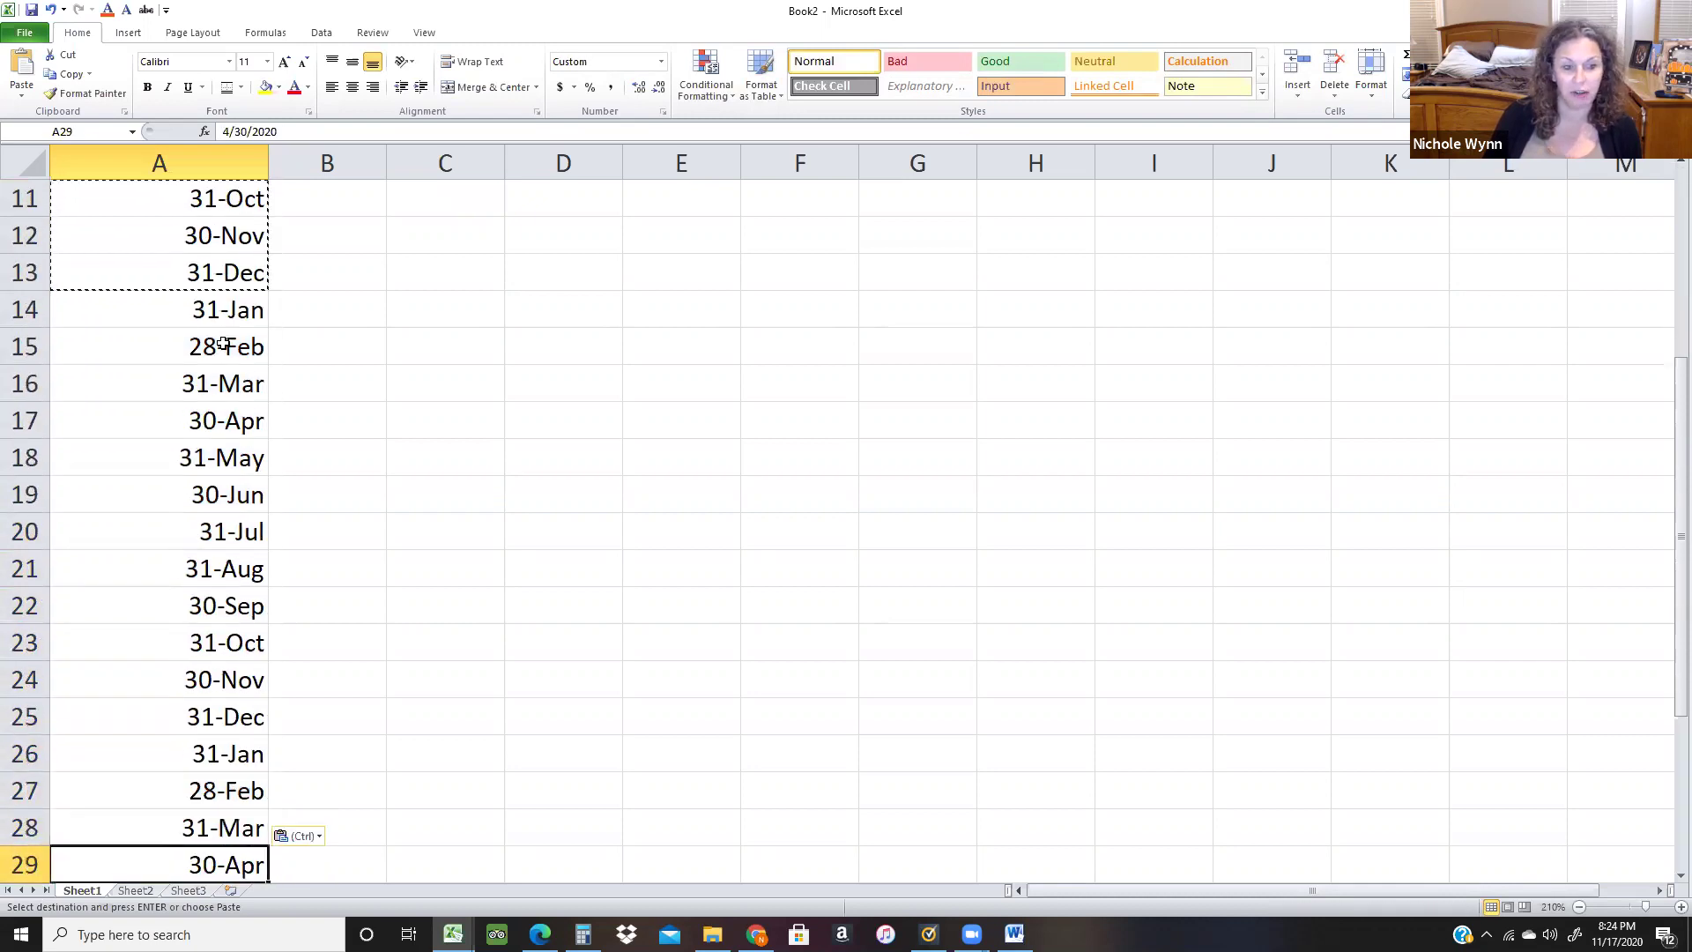
key("Down")
key("Down")
key("Down")
key("Down")
key("Down")
key("Up")
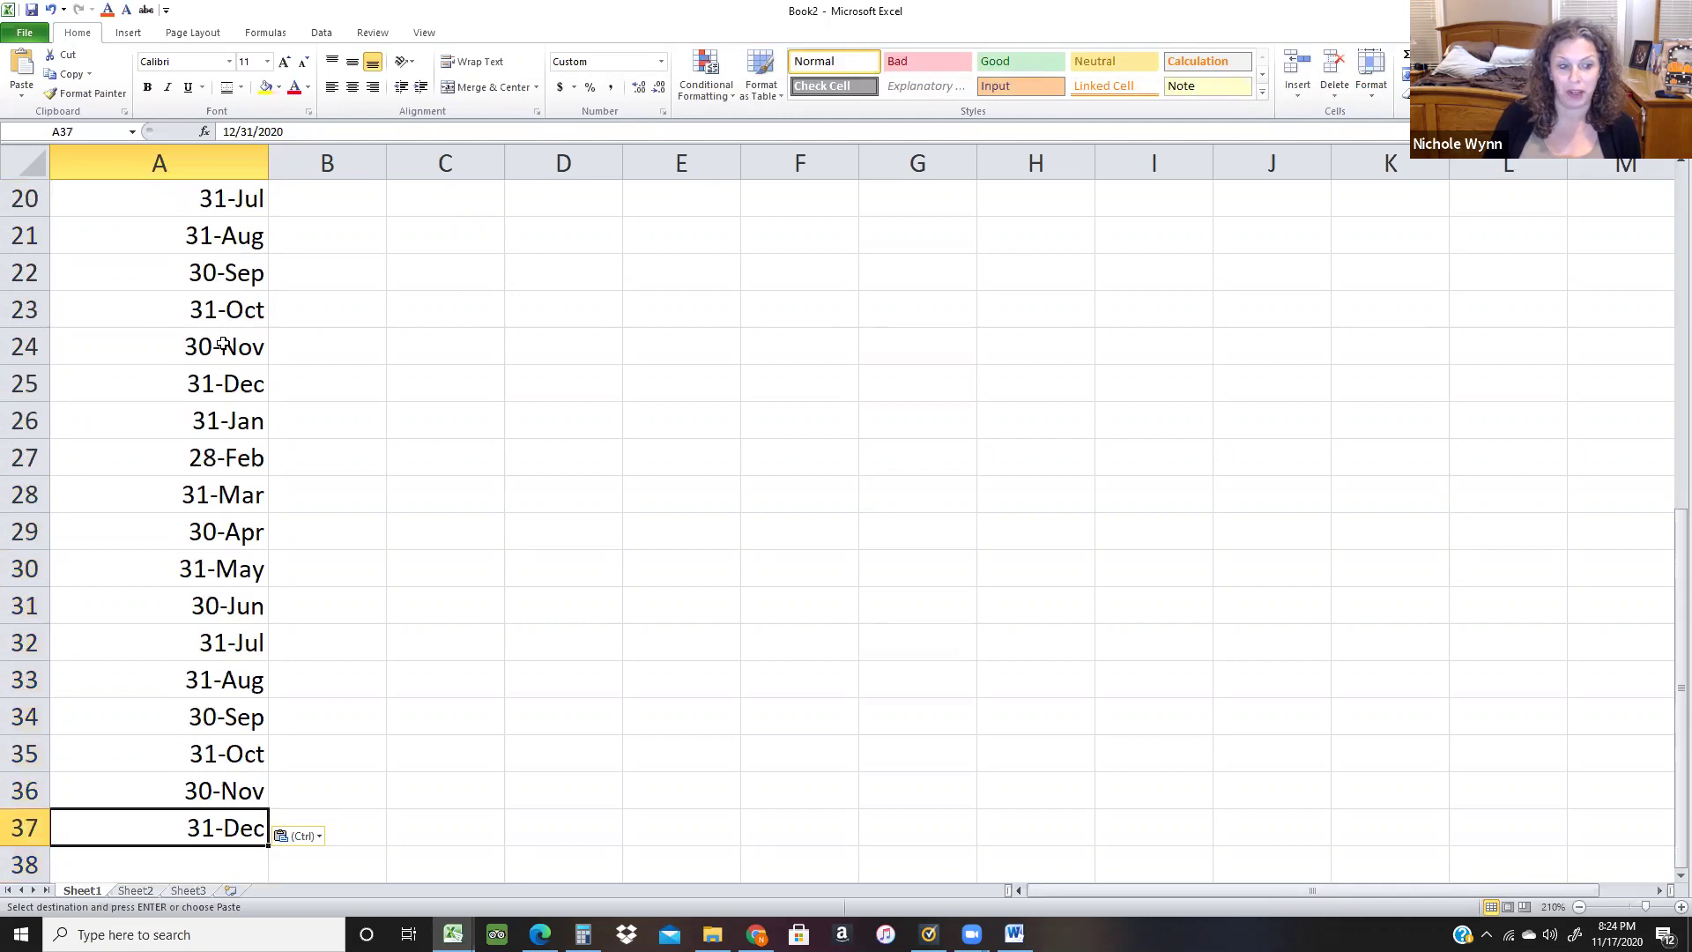
Enter the interest calculation 1000*.06*1/12 as text in B2 and fit column B's width to it.
scroll(223, 345, "up", 7)
left_click(448, 246)
key("Left")
type("1000*")
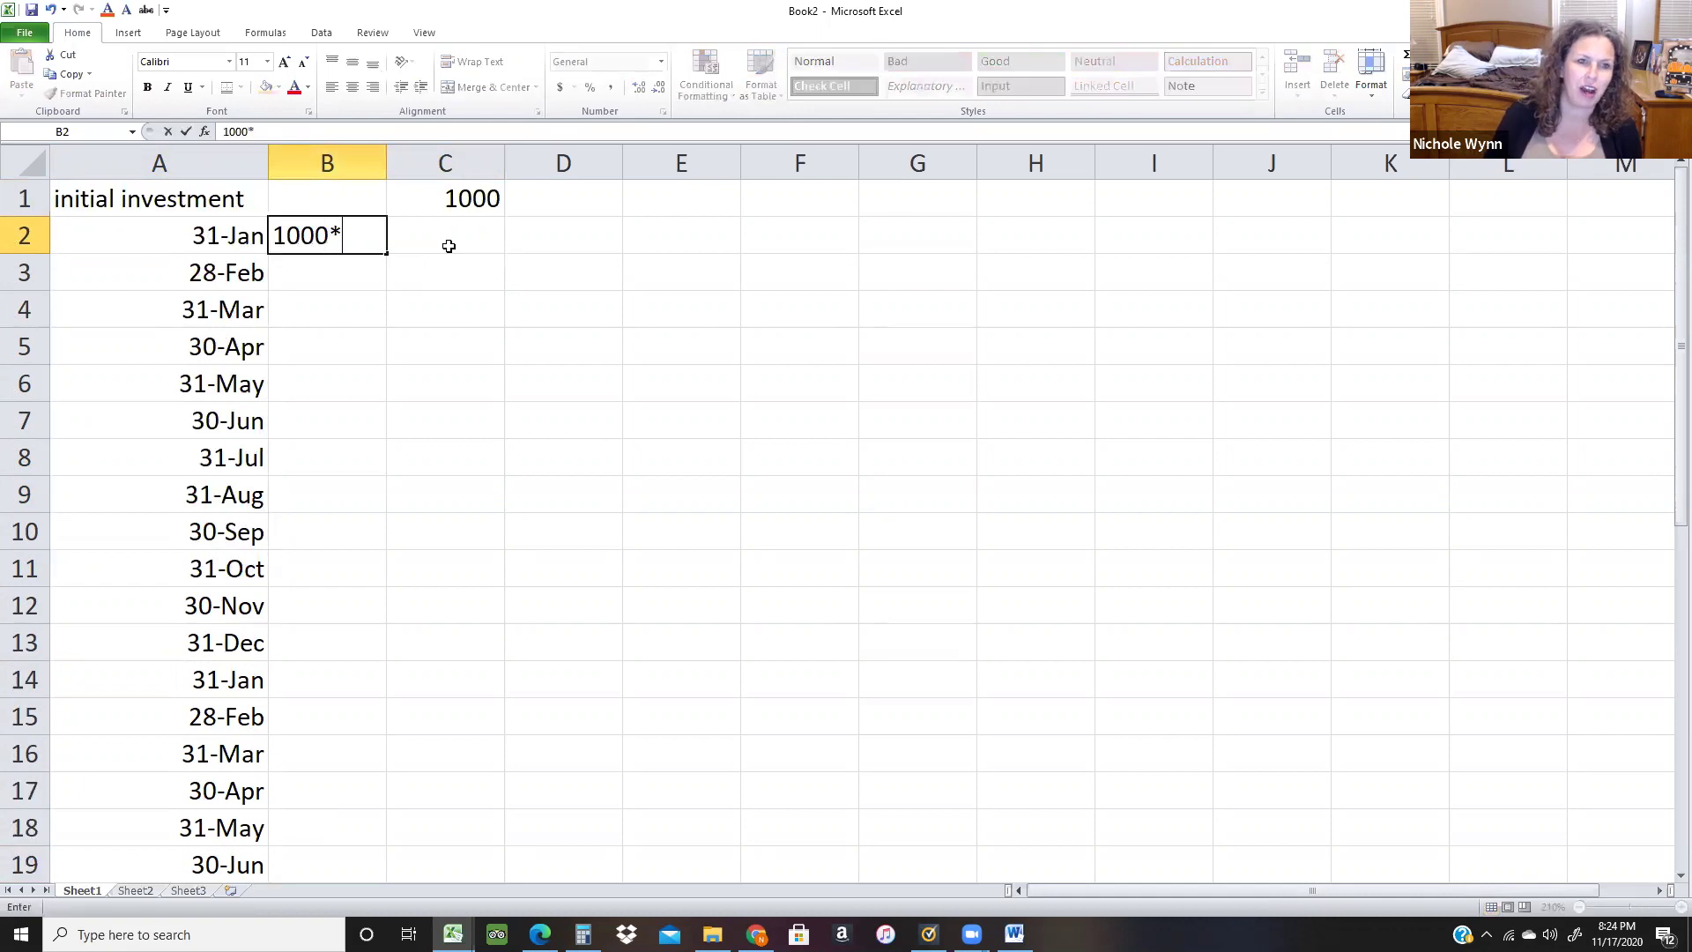
type(".06*1/12")
key("Return")
key("Up")
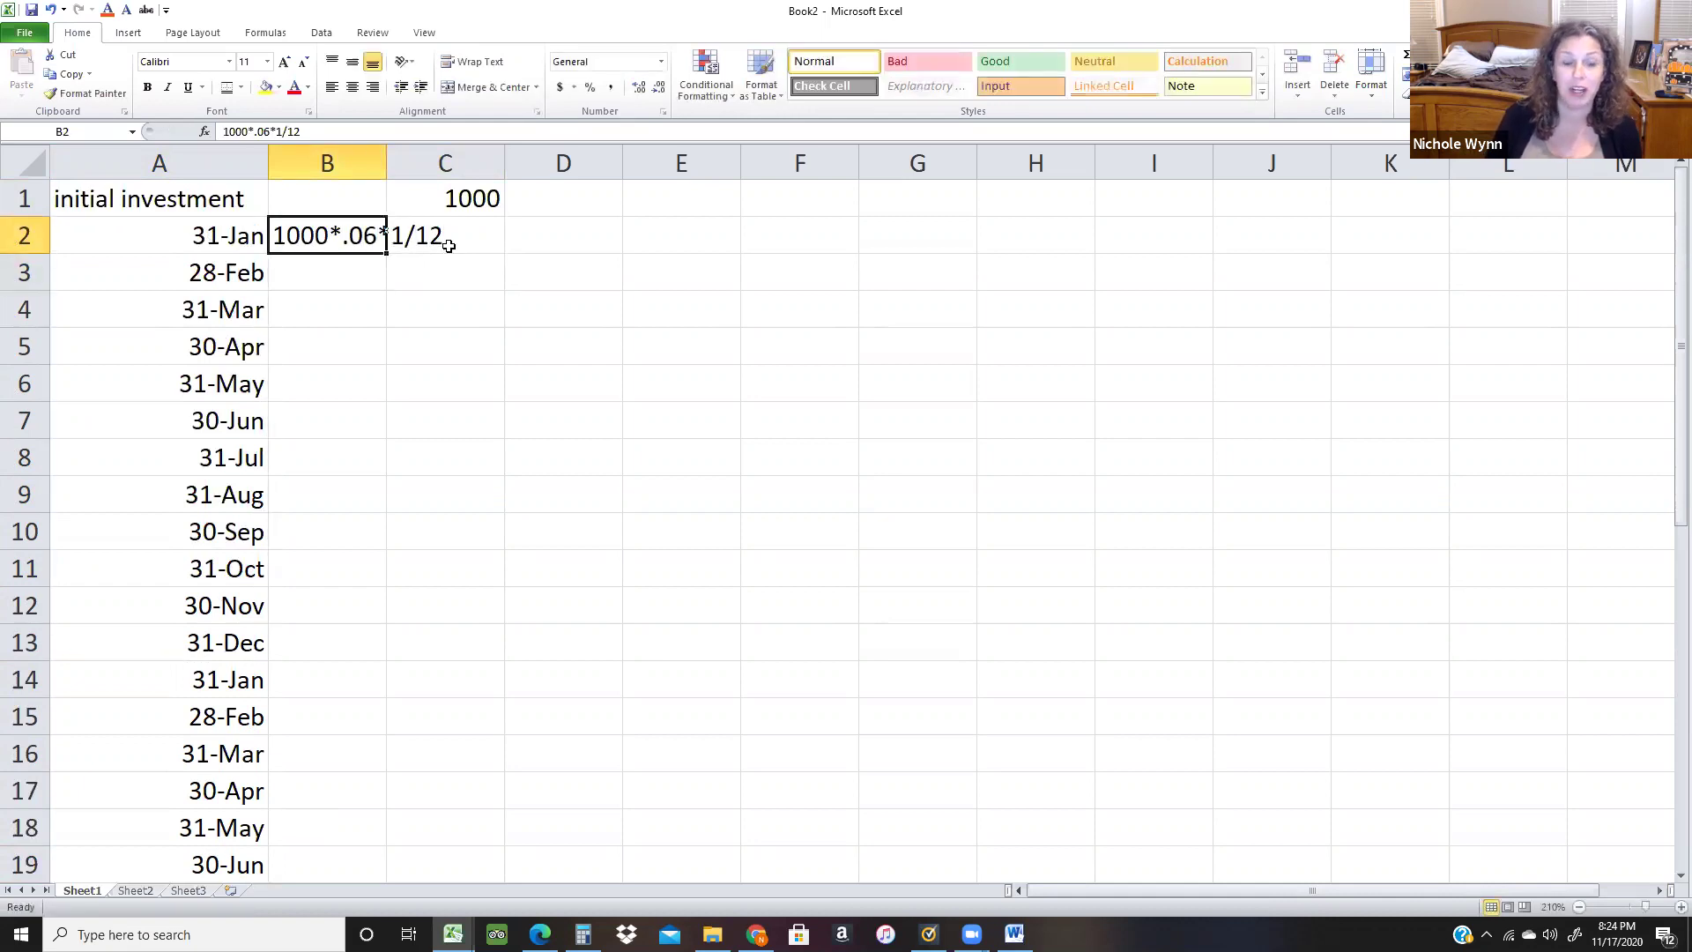
double_click(385, 158)
Enter the formula =C1*.06*1/12+C1 in C2 for the January balance.
left_click(499, 227)
type("=")
key("Up")
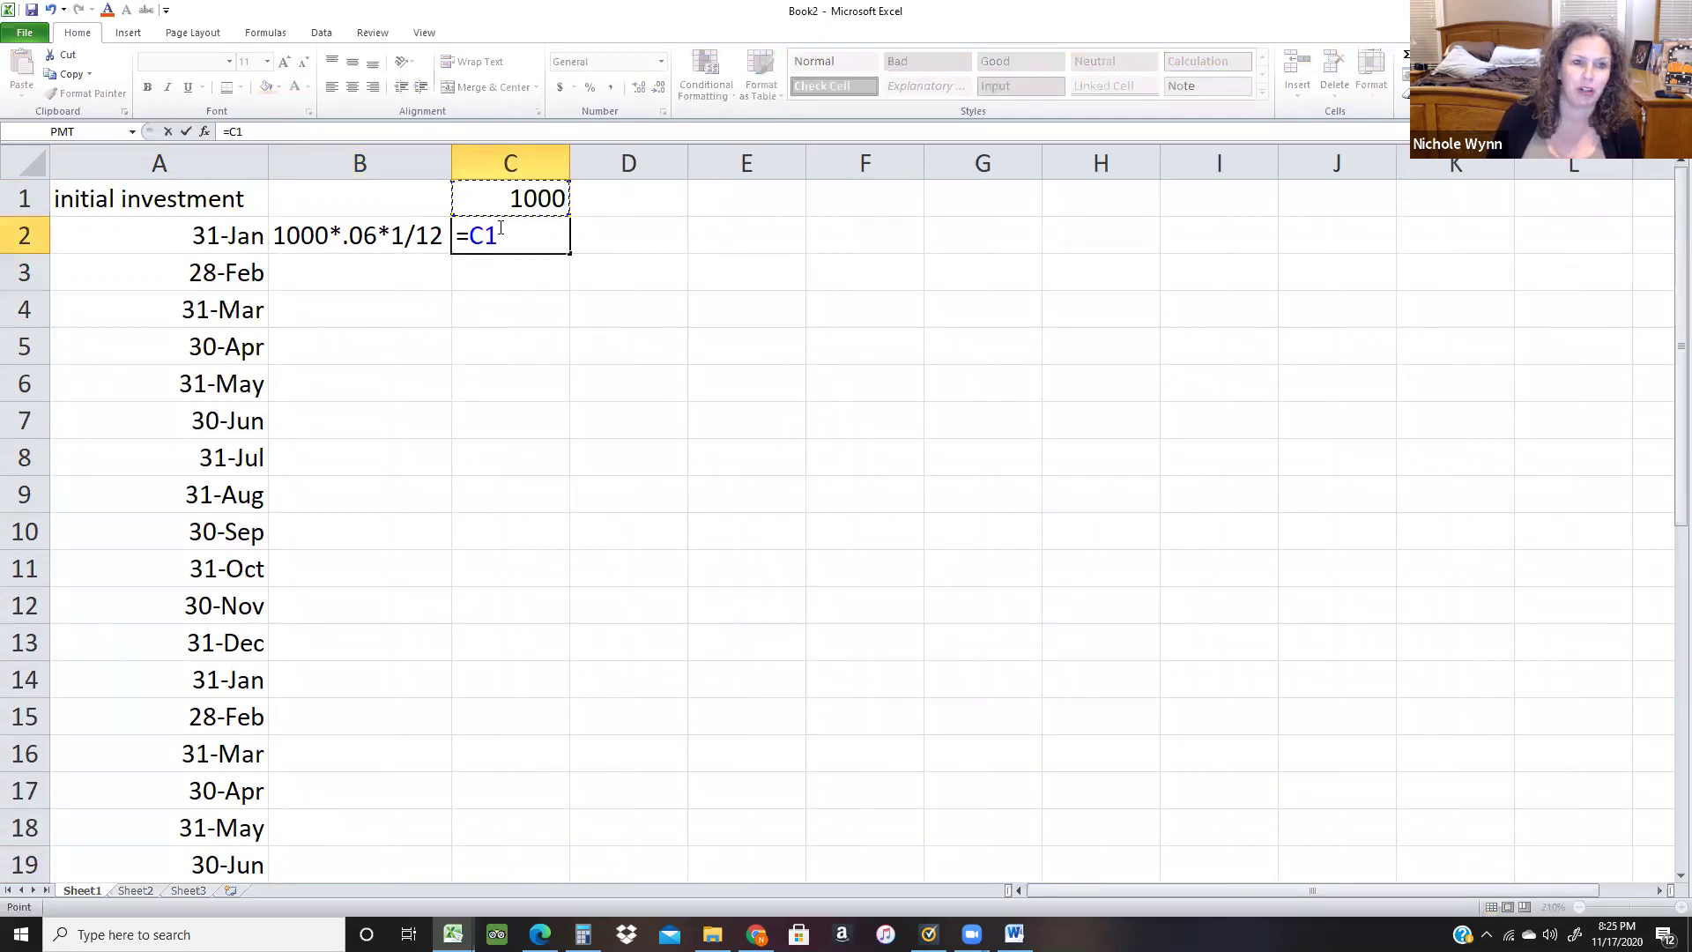
type("*.06*1/12+")
key("Up")
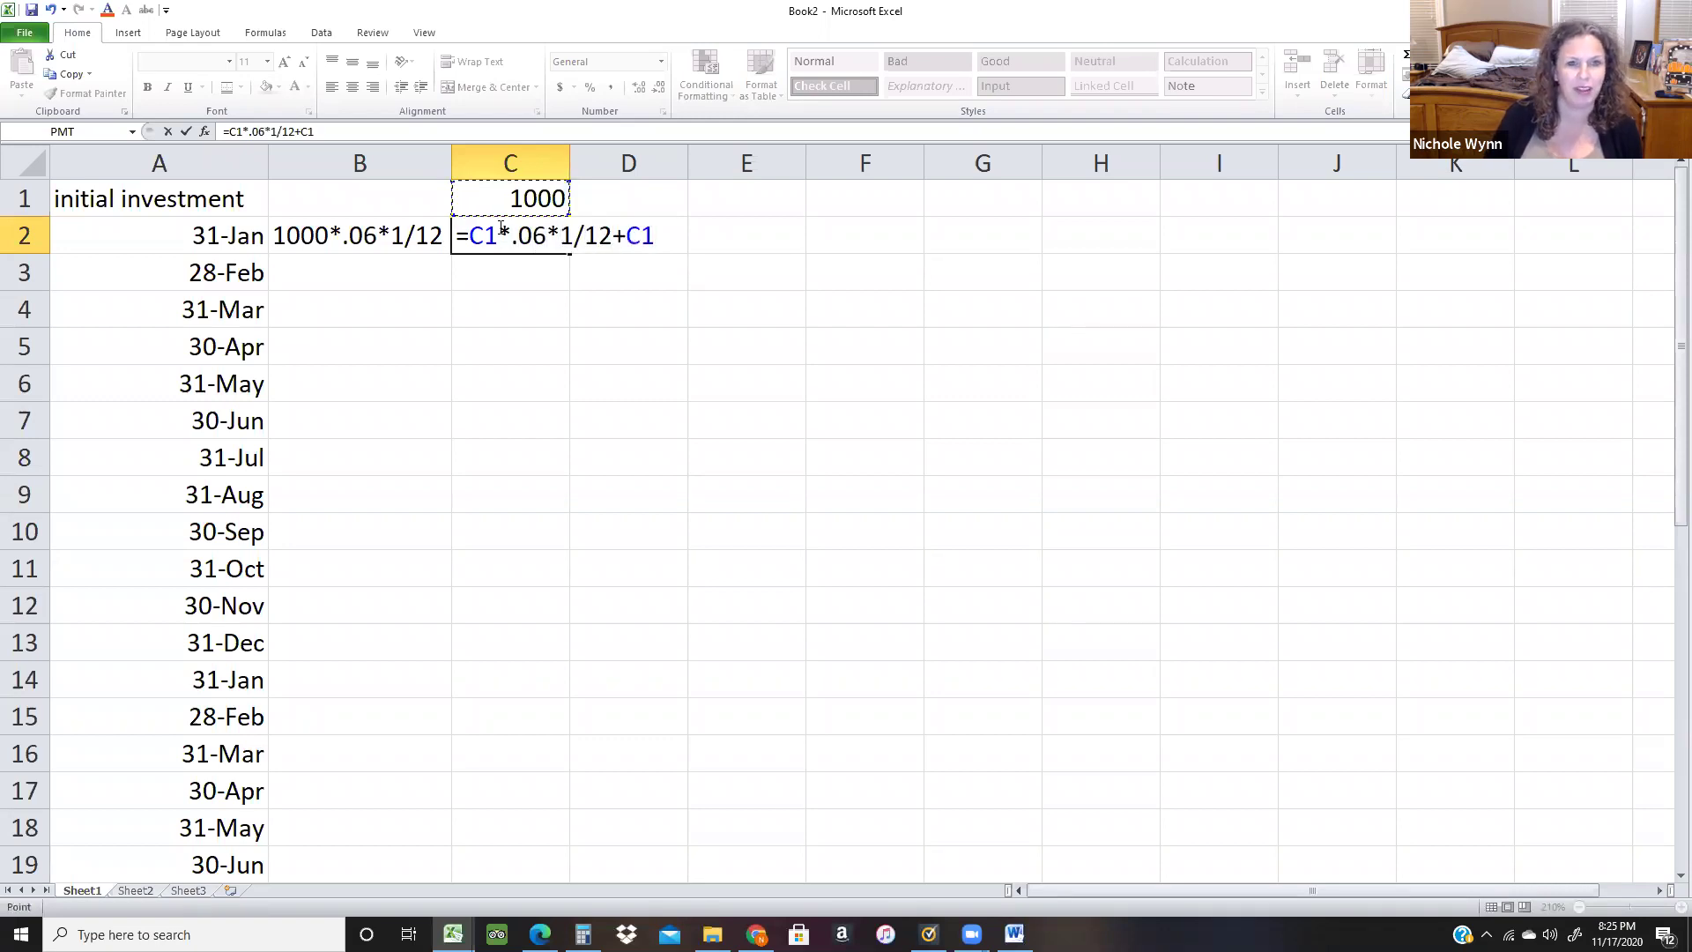
key("Return")
left_click(496, 231)
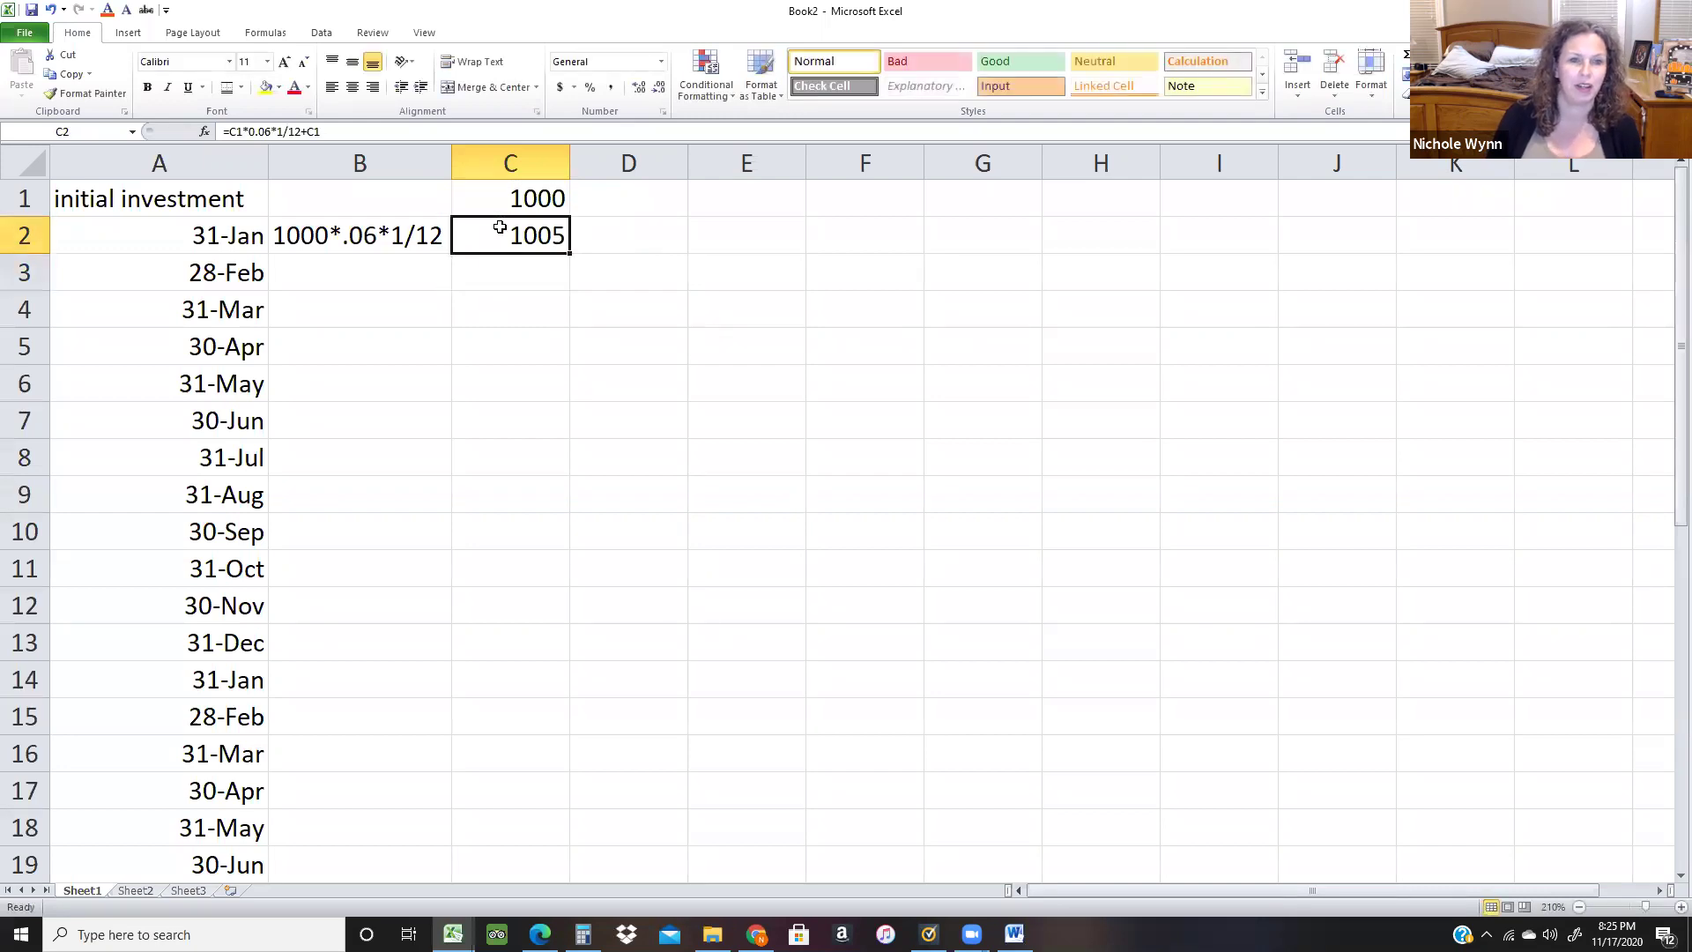
Apply the comma number format to column C and review the formula in C2.
left_click(509, 159)
left_click(610, 86)
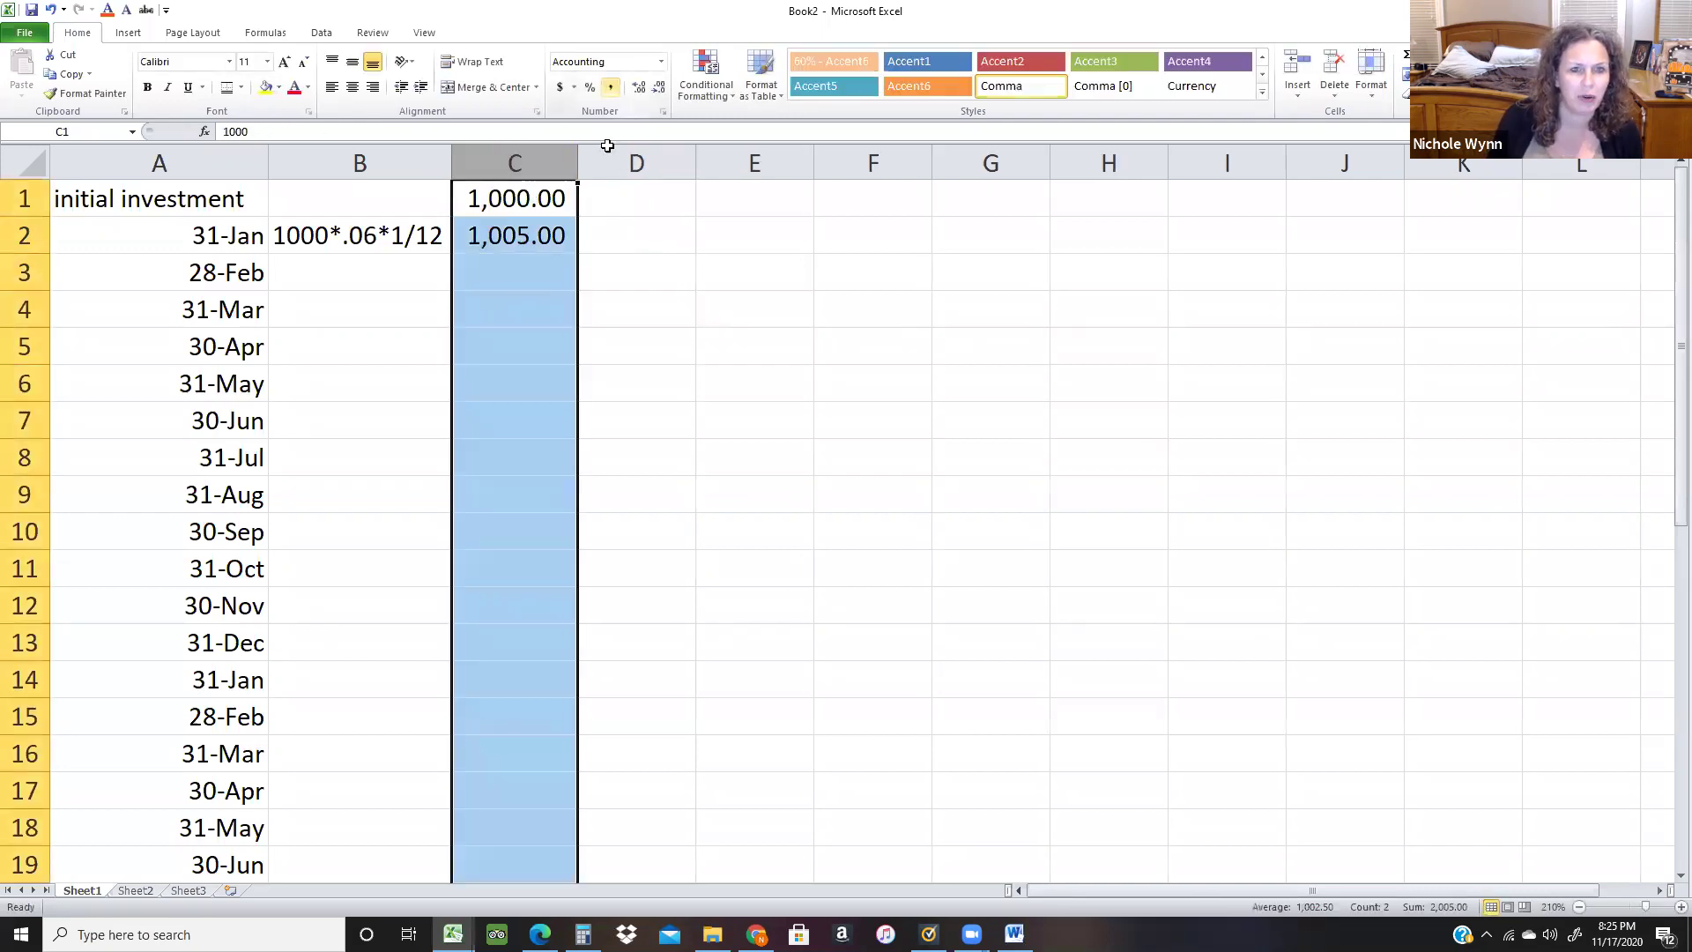
left_click(379, 245)
left_click(507, 234)
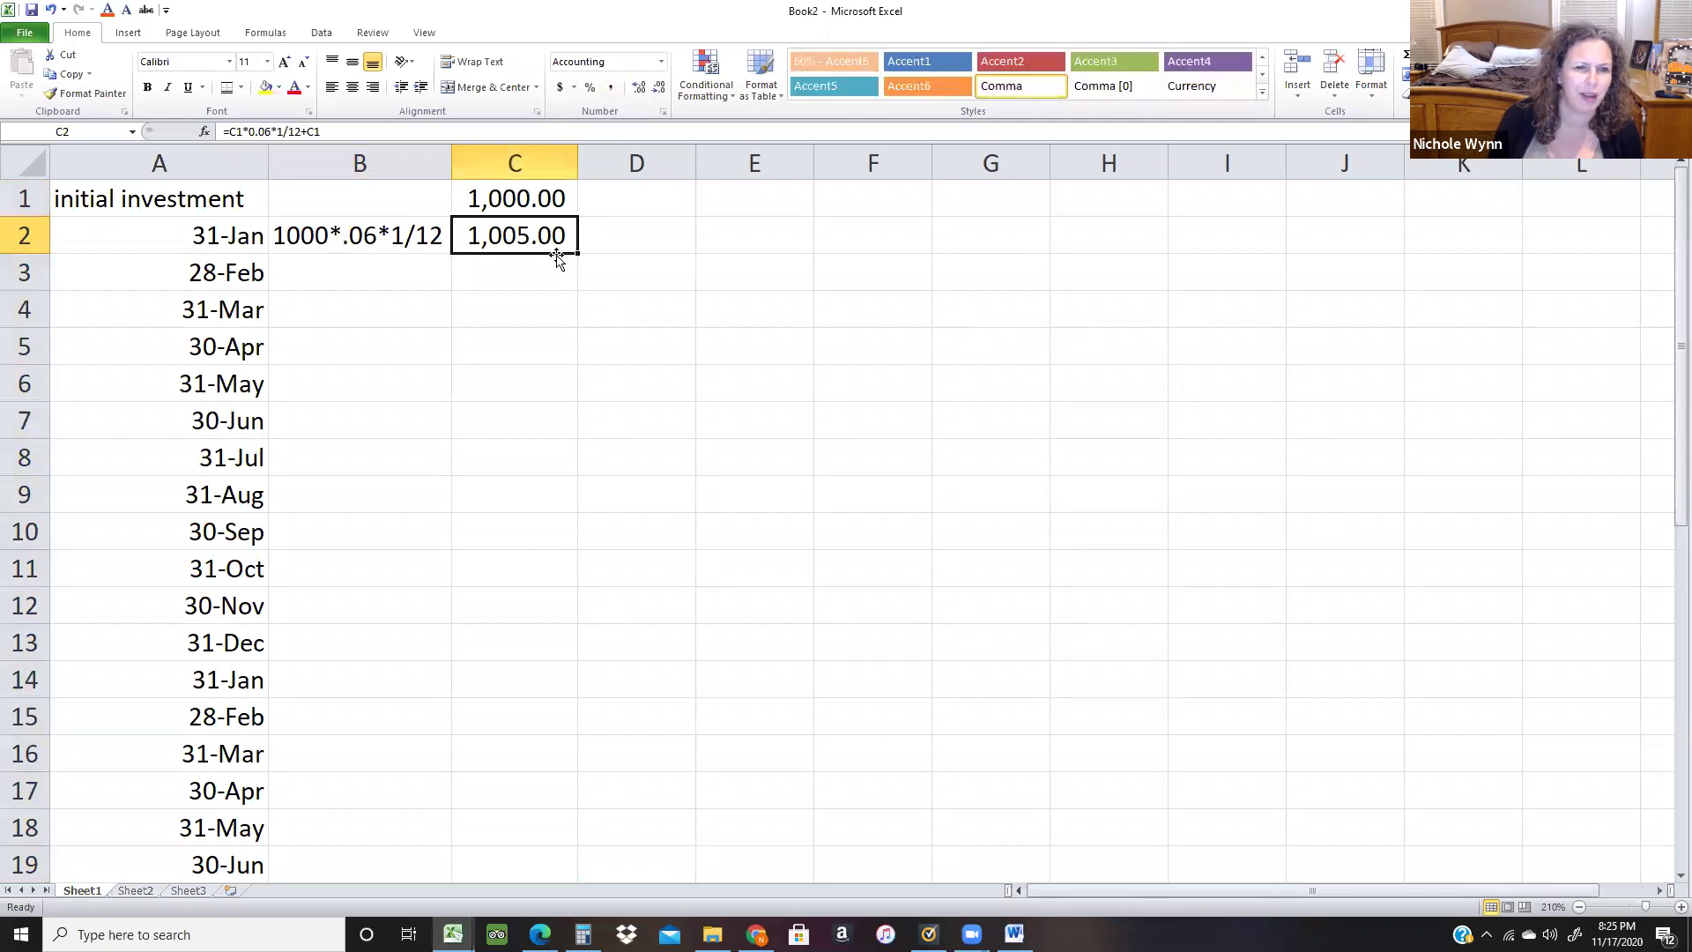
double_click(556, 254)
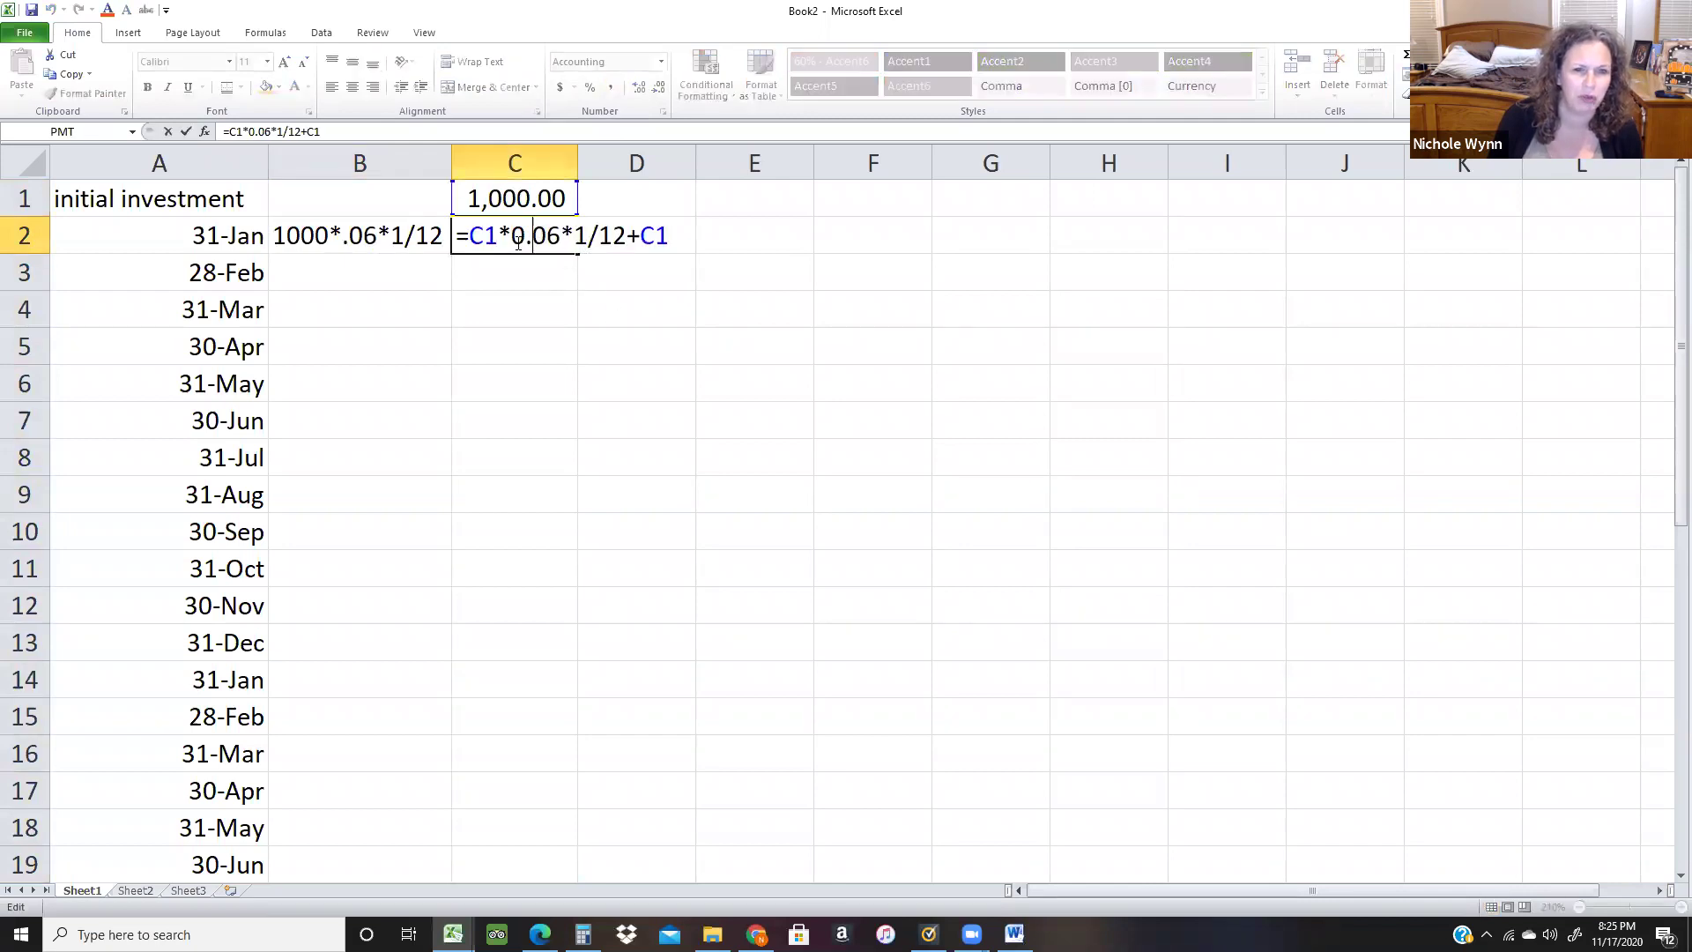
key("Return")
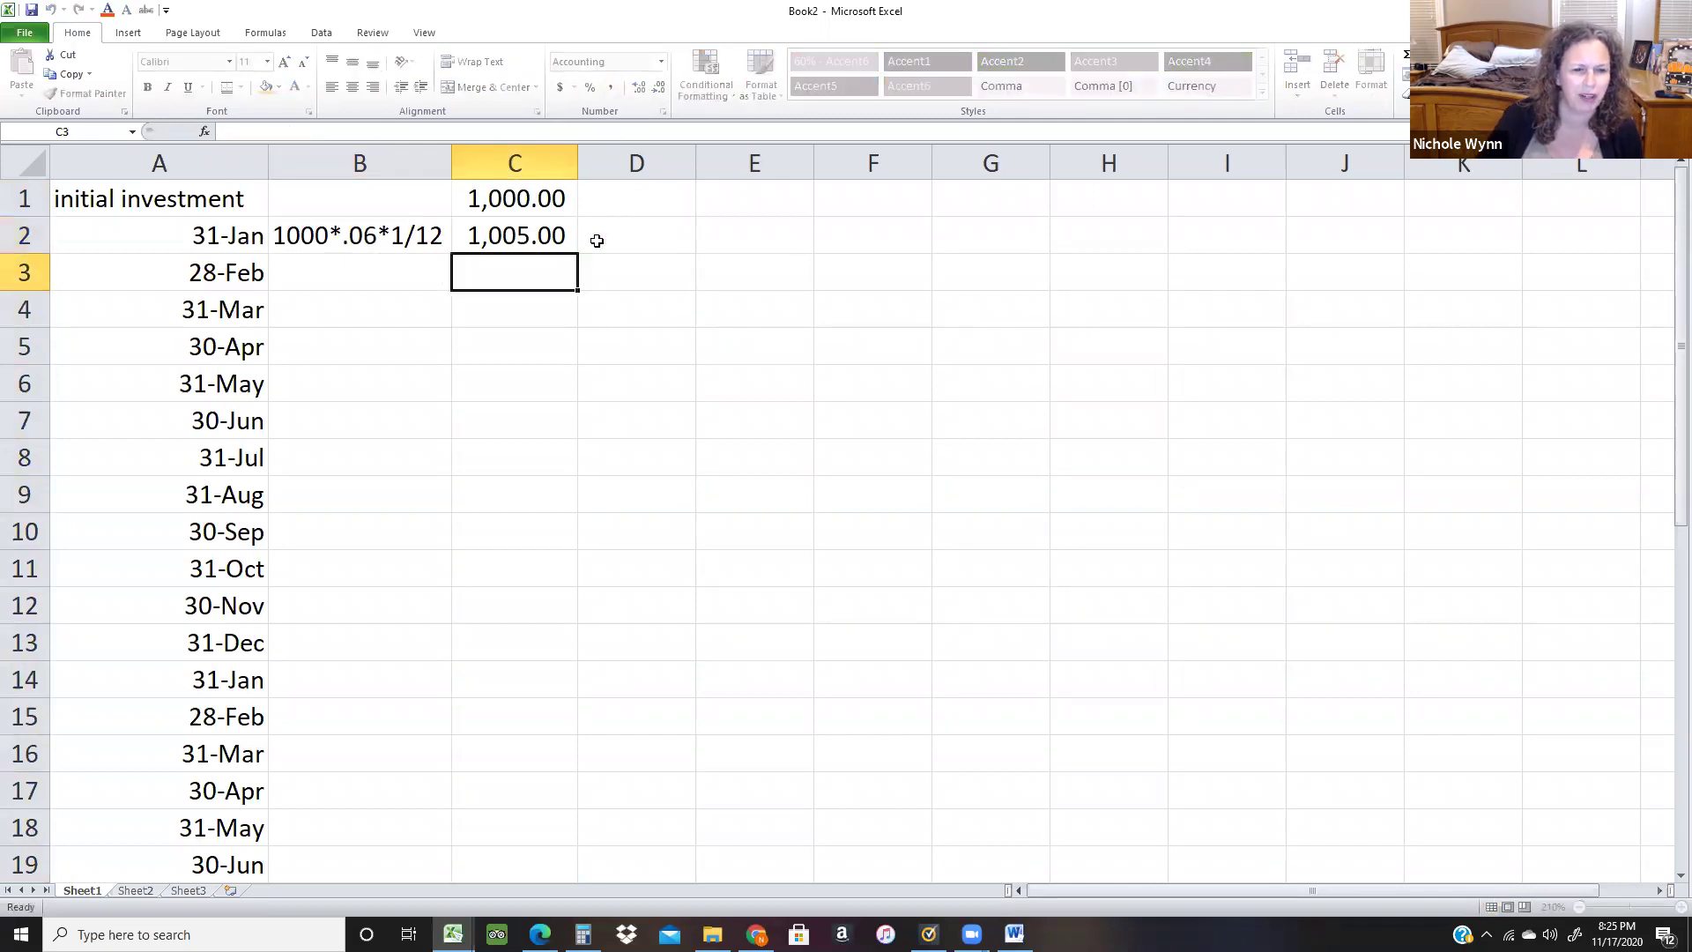
Switch to Calculator, work out 1000*.06*1/12 to check January's interest, and return to cell C2 in Excel.
key("alt+Tab")
type("1000*.0")
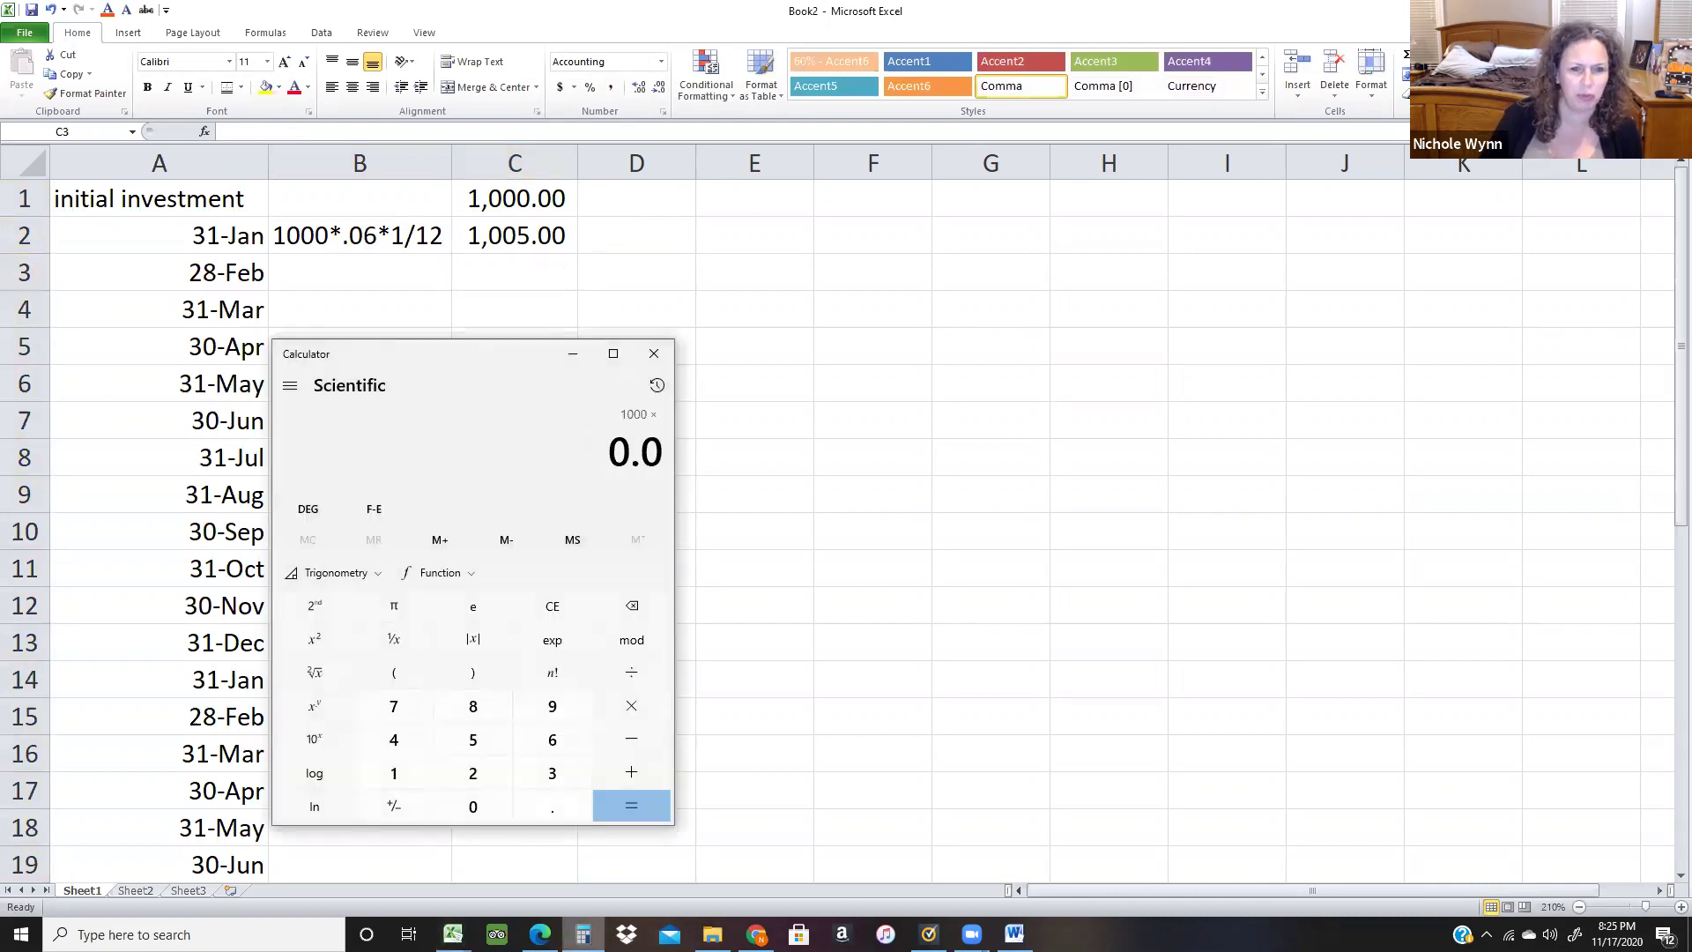
type("6")
key("Return")
type("*1/12")
key("Return")
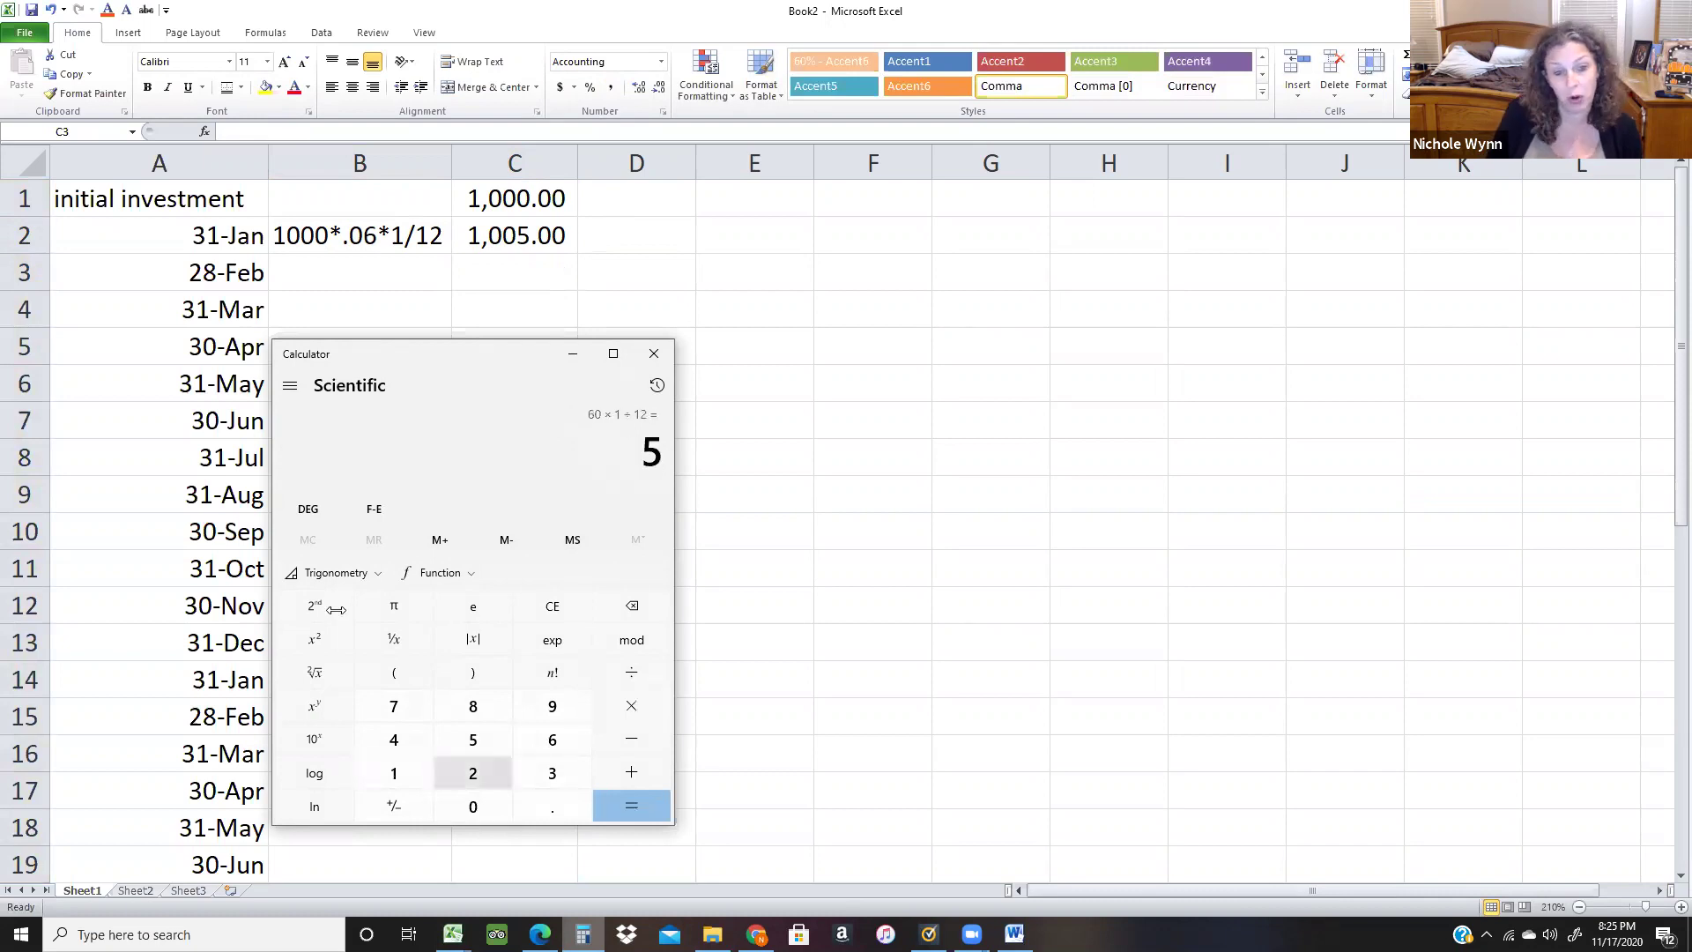
key("alt+Tab")
left_click(480, 240)
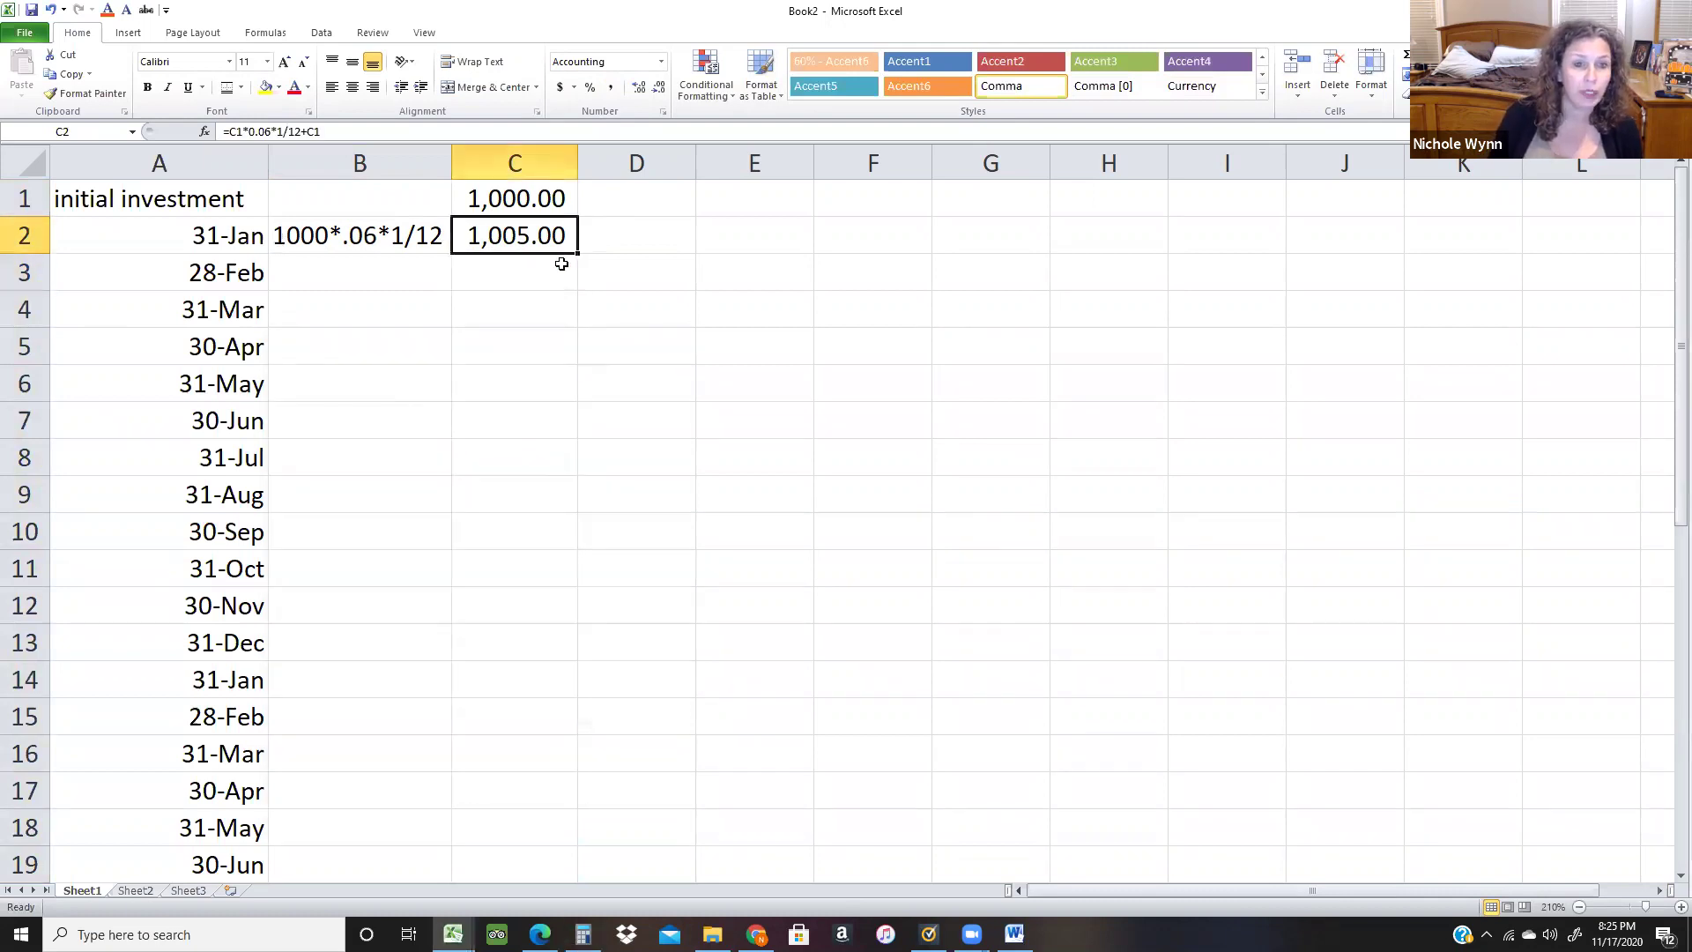
Enter February's interest calculation 1005*.06*1/12 as text in B3.
left_click(410, 276)
type("100")
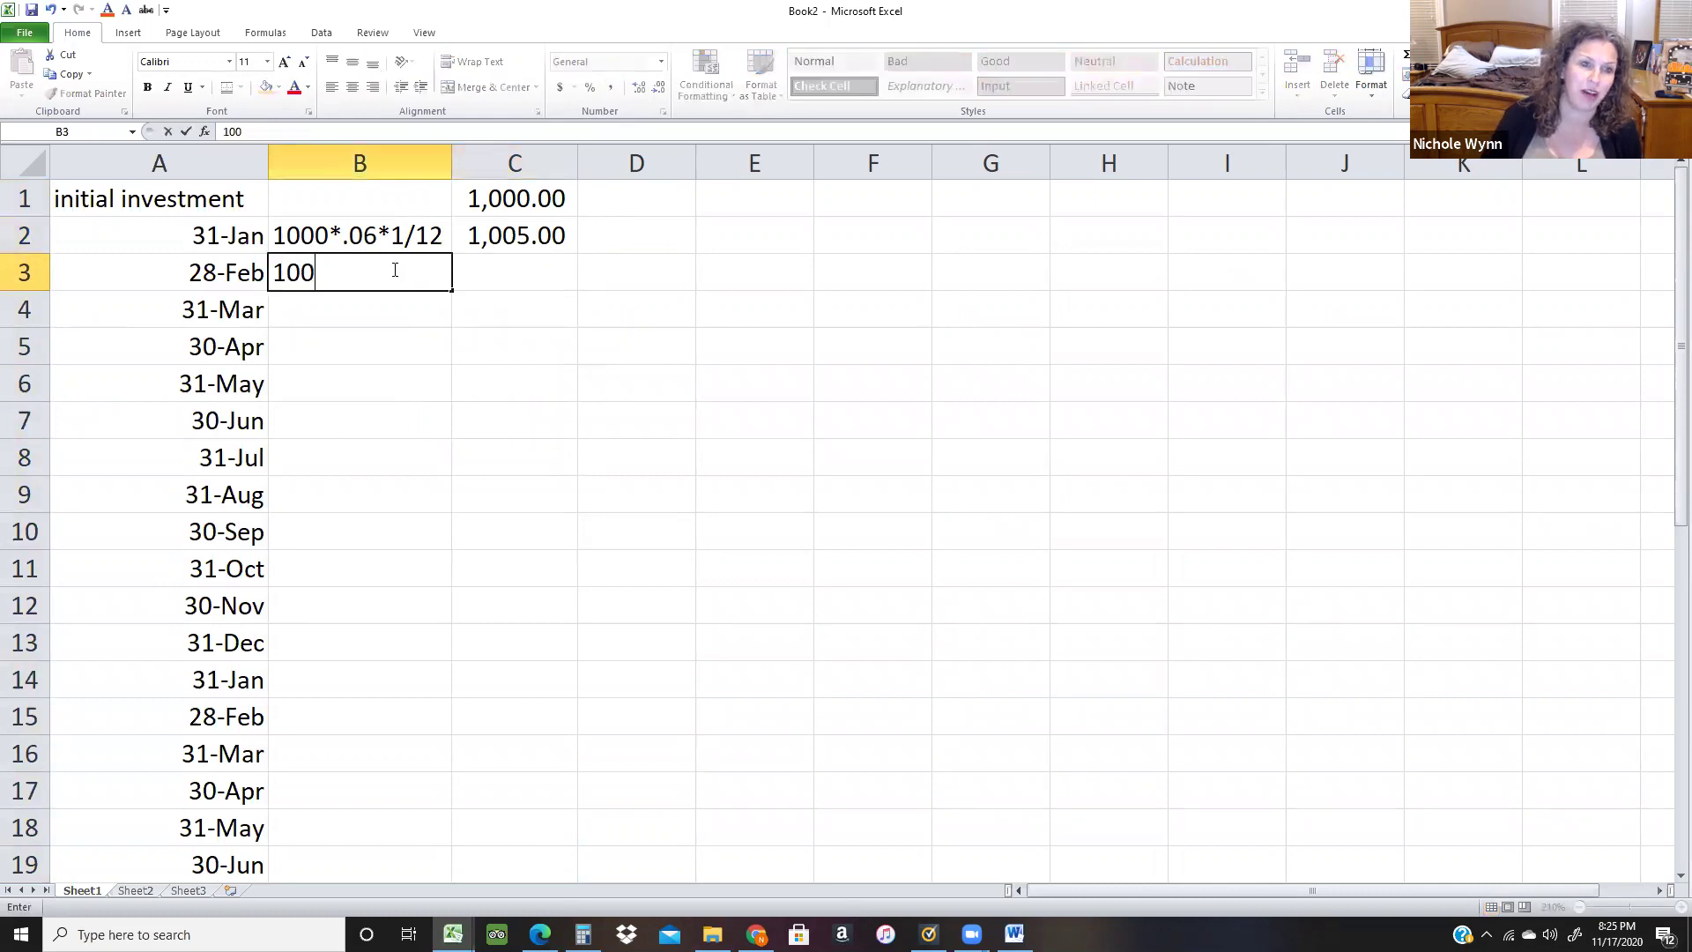
type("5*.06*1")
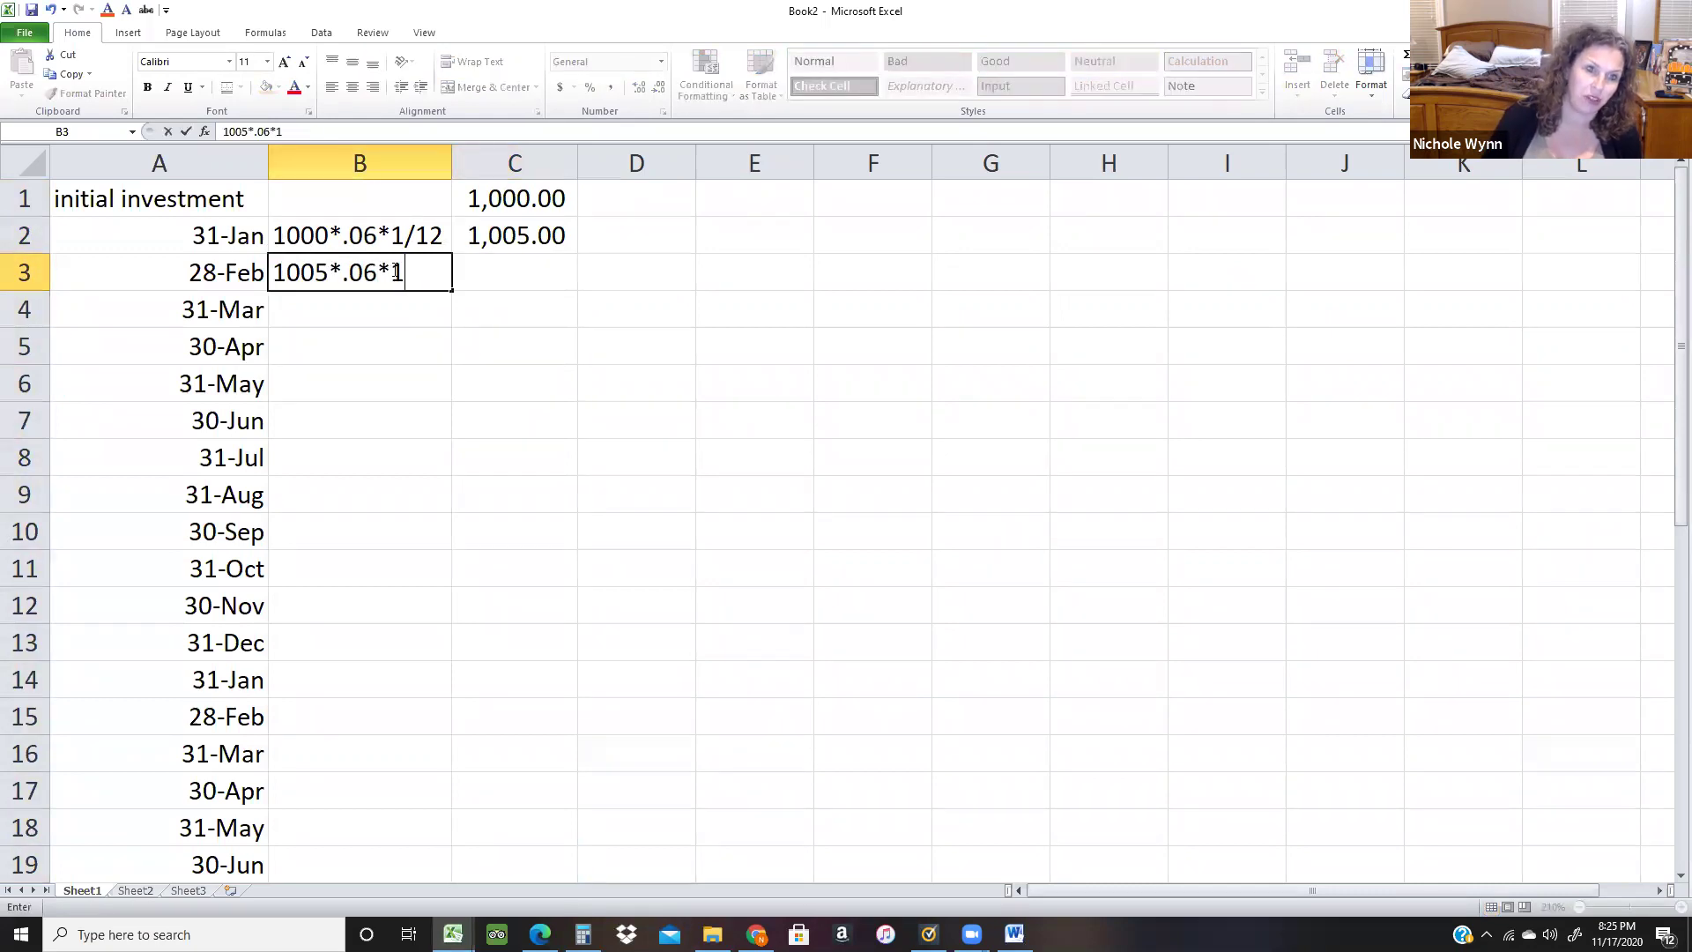
type("/12")
key("Return")
key("Up")
Enter the formula =1005*.06*1/12+C2 in C3 for the February balance.
key("Right")
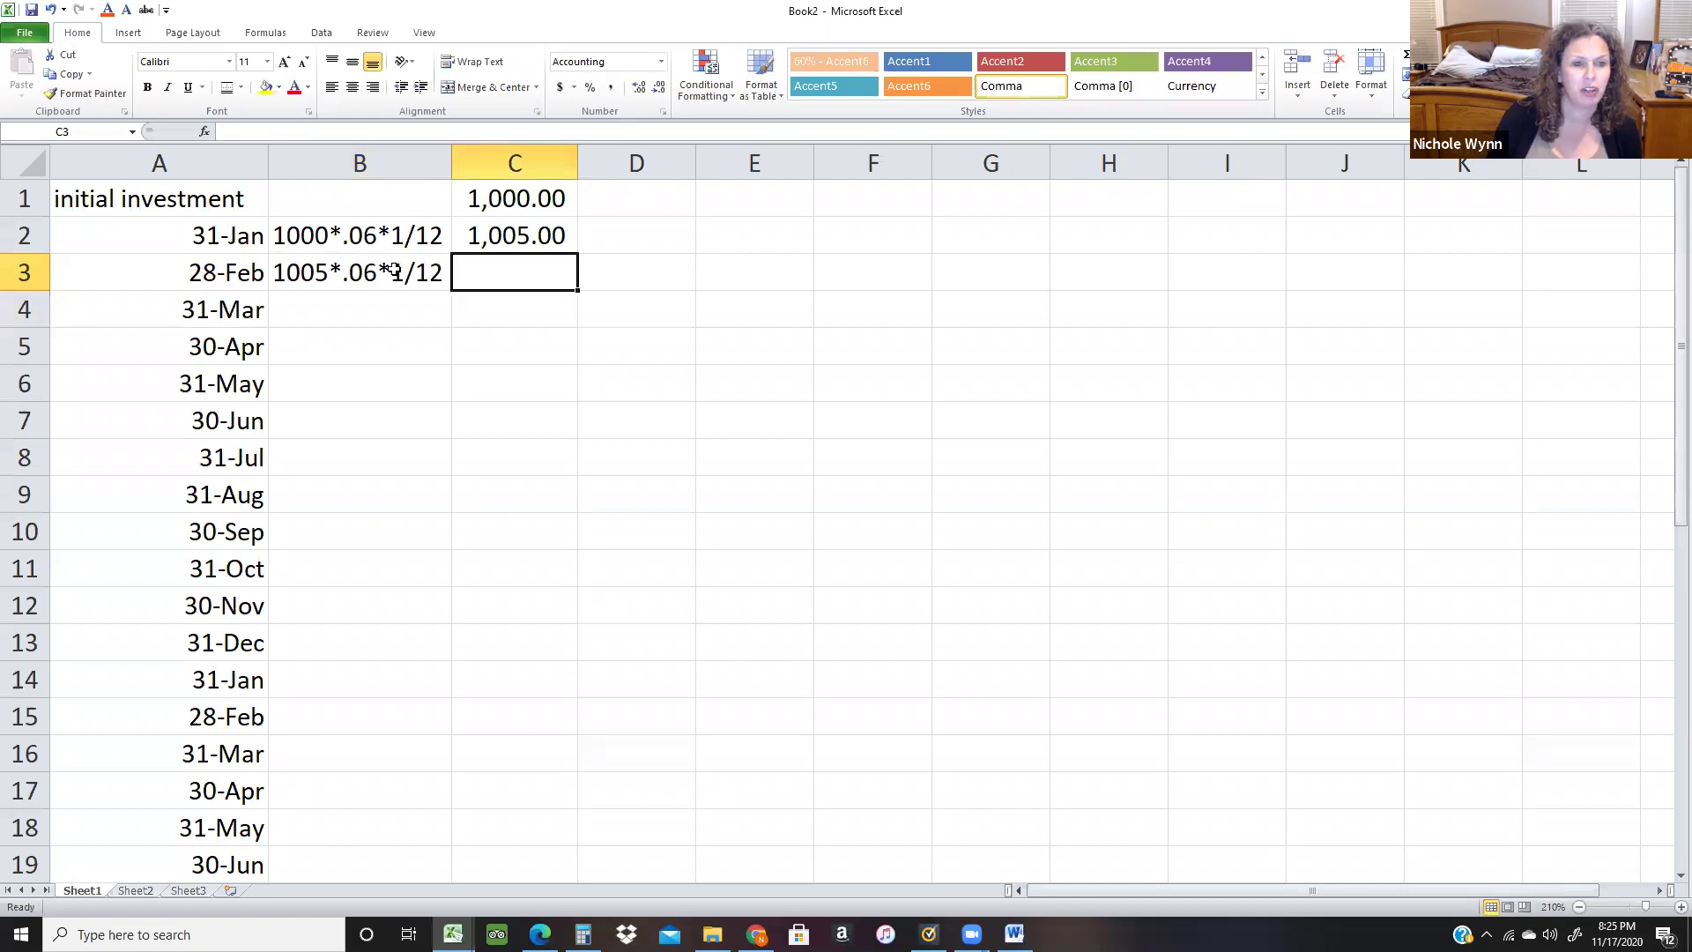
type("=1005*")
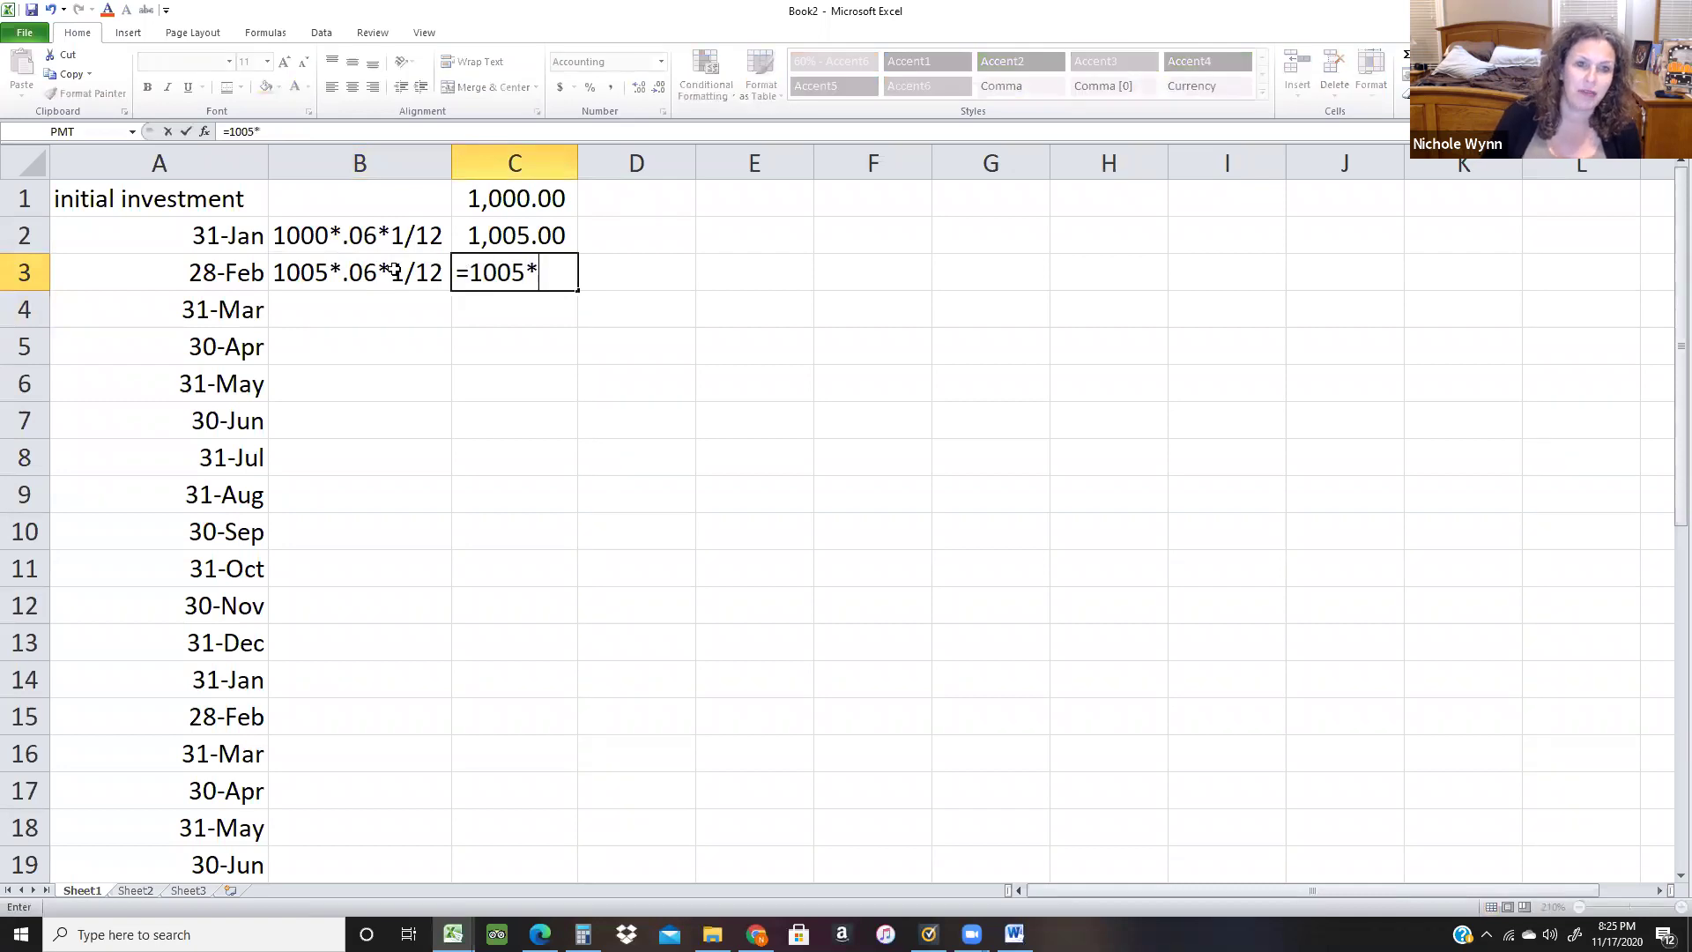
type("1.0")
key("BackSpace")
key("BackSpace")
key("BackSpace")
type(".06*1/12+C2")
key("Return")
key("Up")
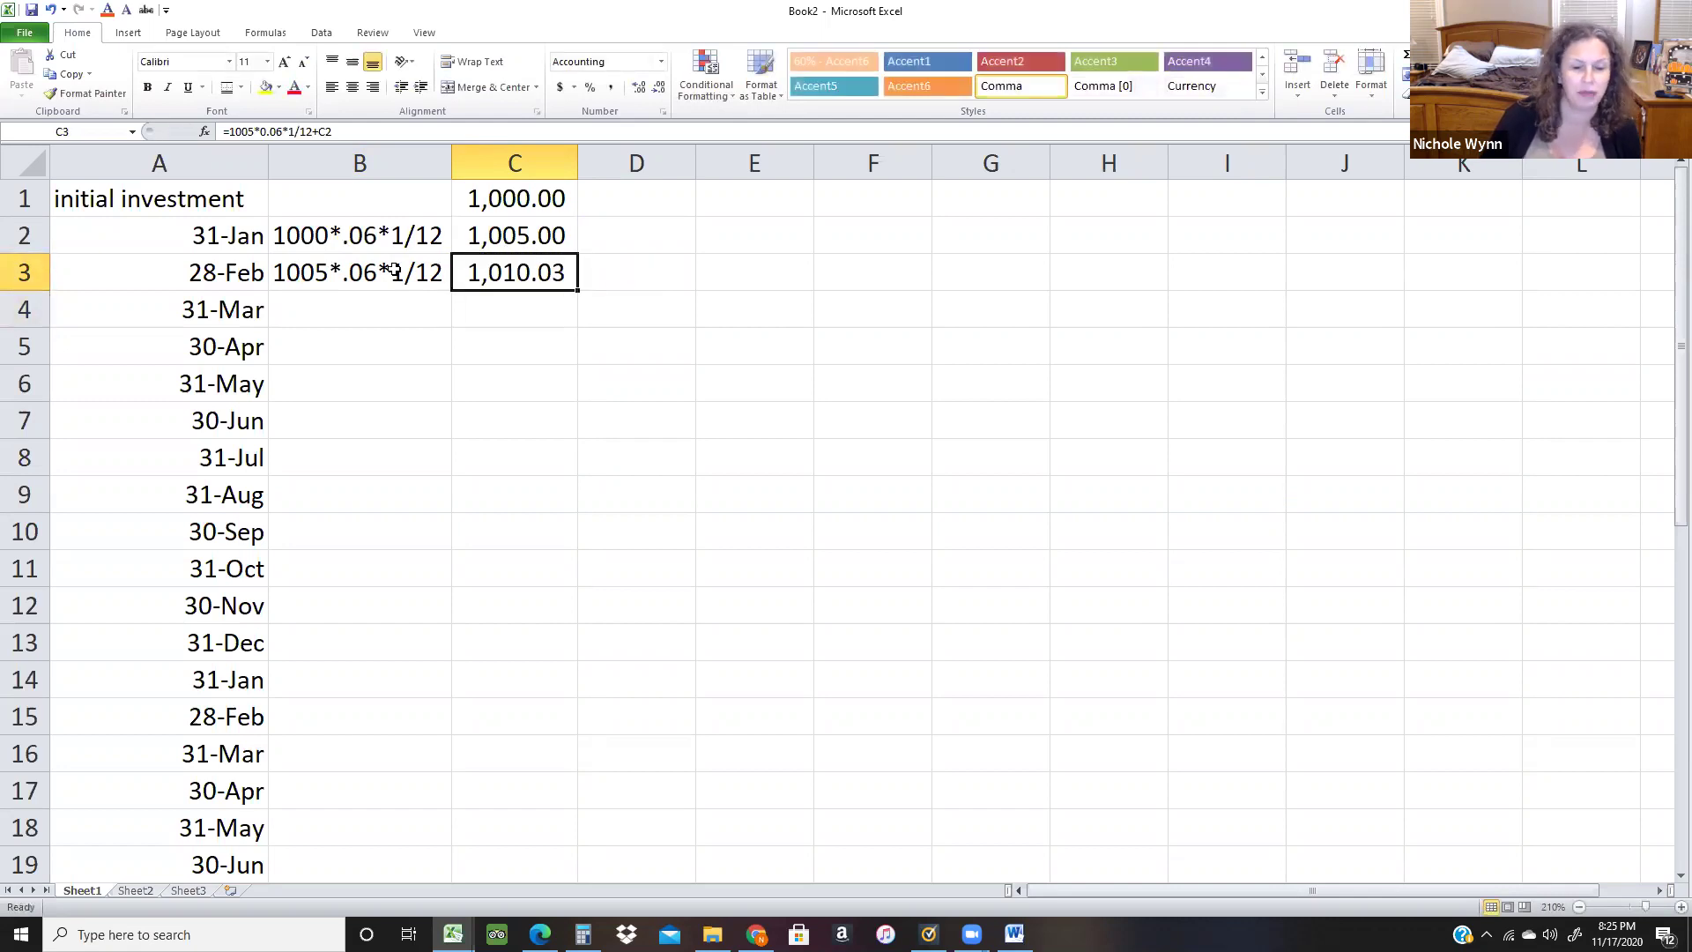
Enter March's interest calculation 1010.03*.06*1/12 as text in B4.
key("Left")
key("Right")
key("Down")
key("Left")
type("10")
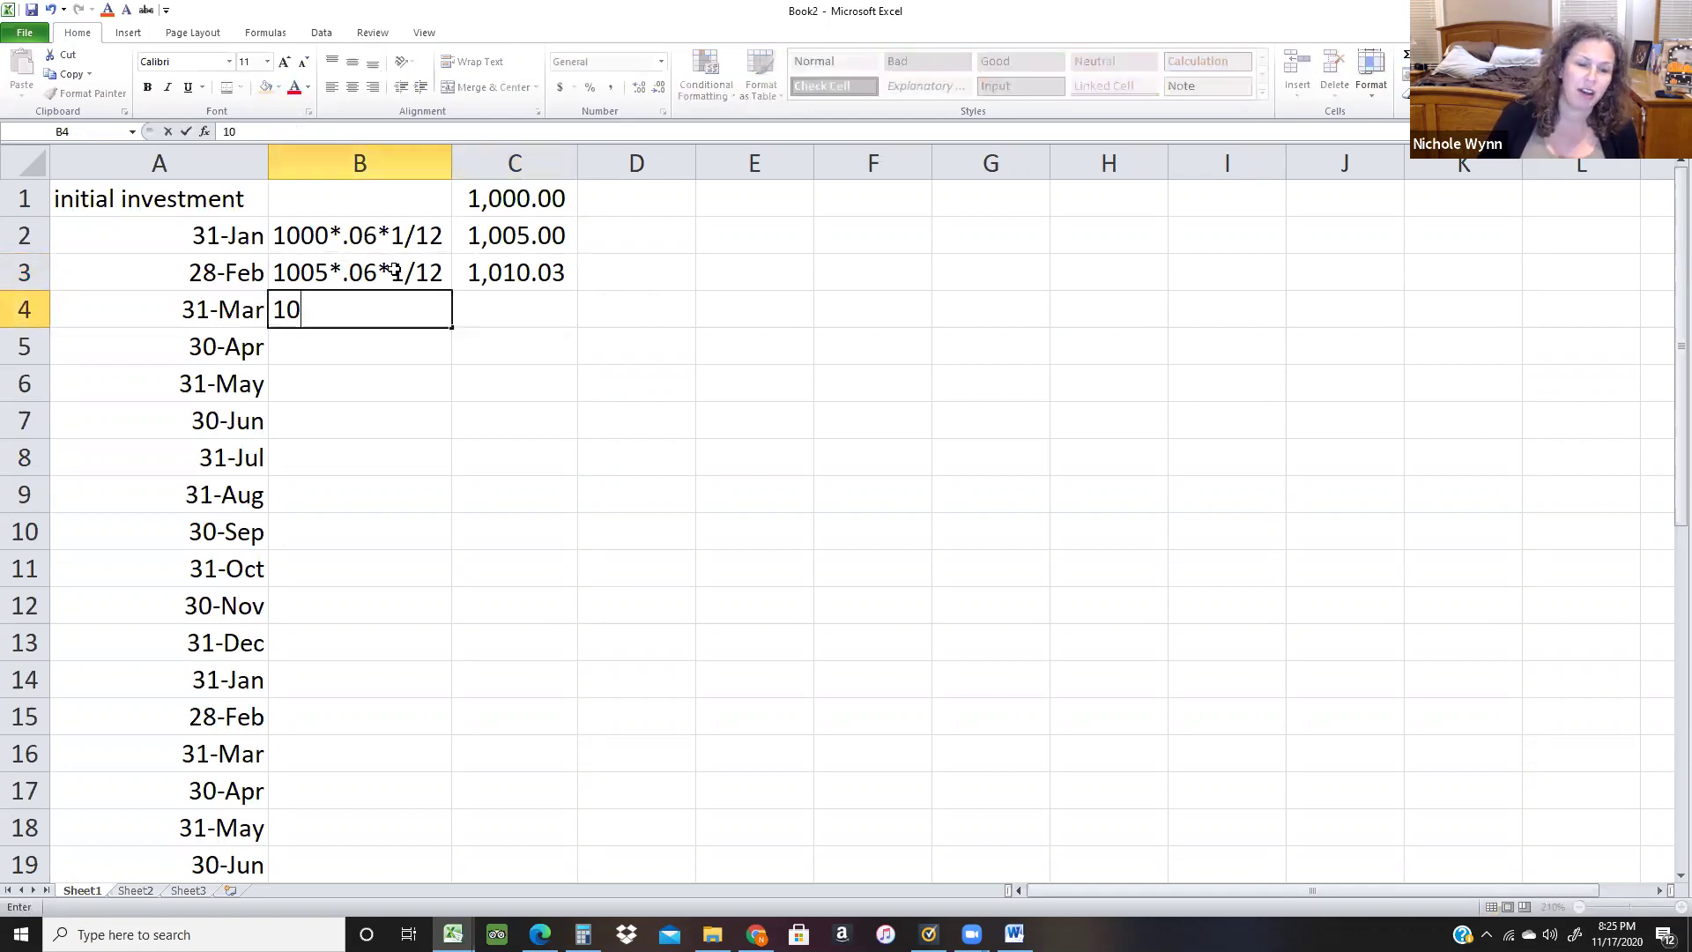
type("10.03*.06*1/12")
key("Return")
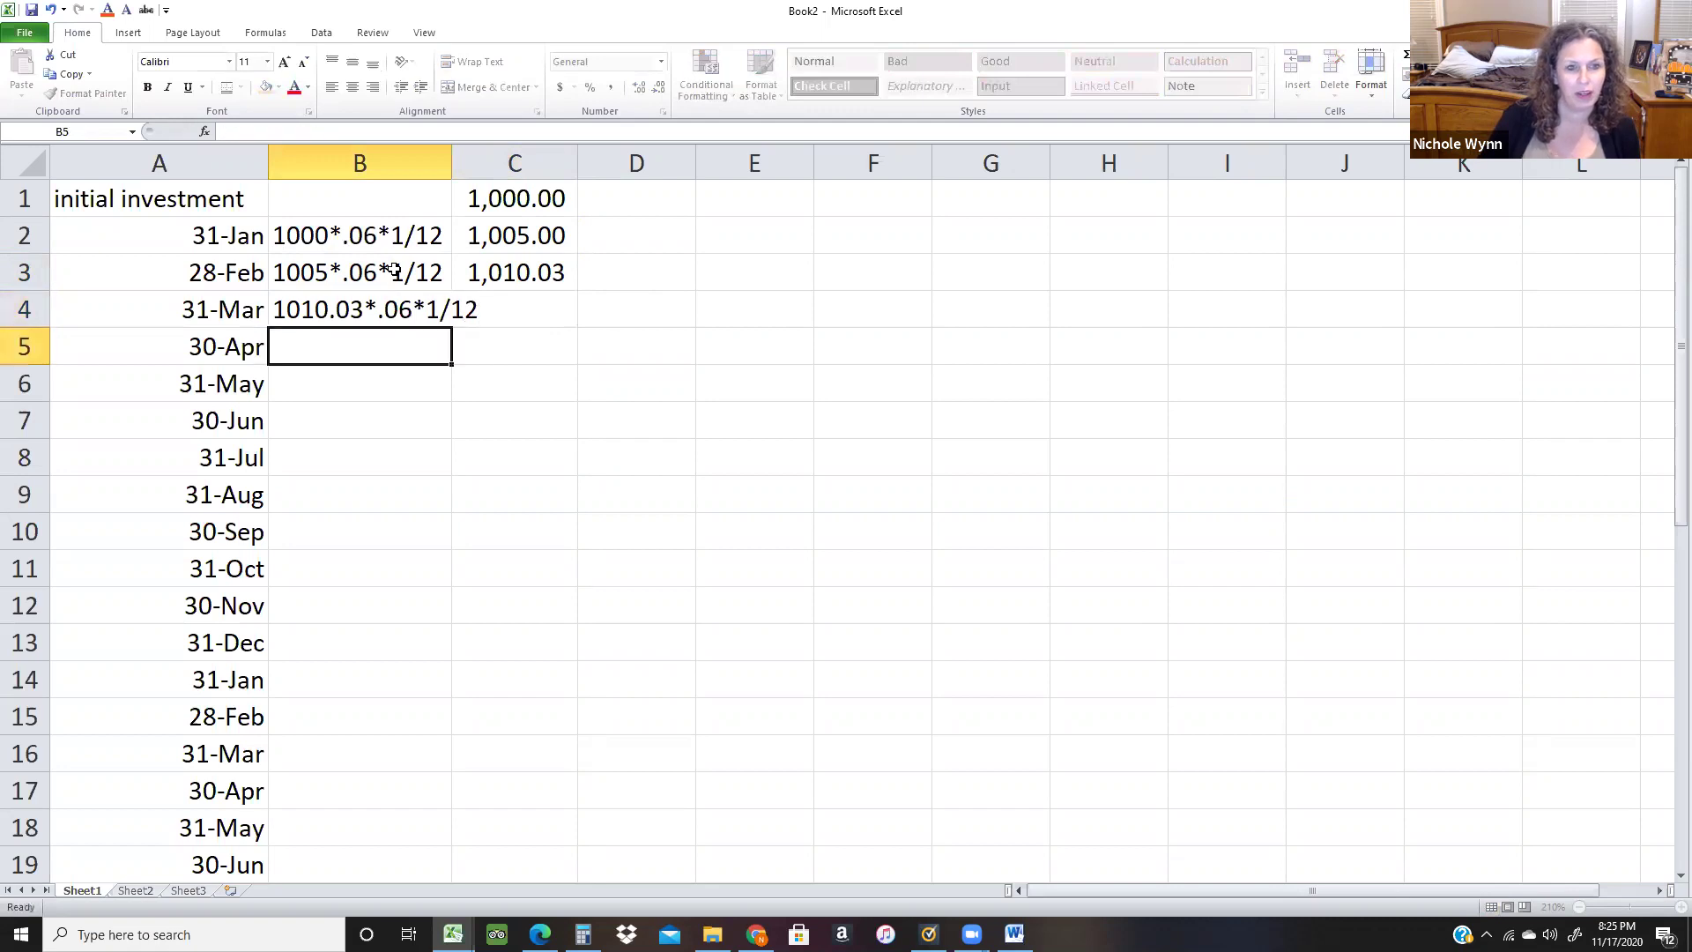
Widen column B to fit its text and enter March's balance formula =C3*.06*1/12+C3 in C4.
key("Up")
double_click(450, 163)
left_click(512, 310)
type("=")
key("Up")
type("*.06*1/12+")
key("Up")
key("Return")
Fill C4's balance formula down to C37 and check the copied formulas through the third year's December balance.
left_click(512, 310)
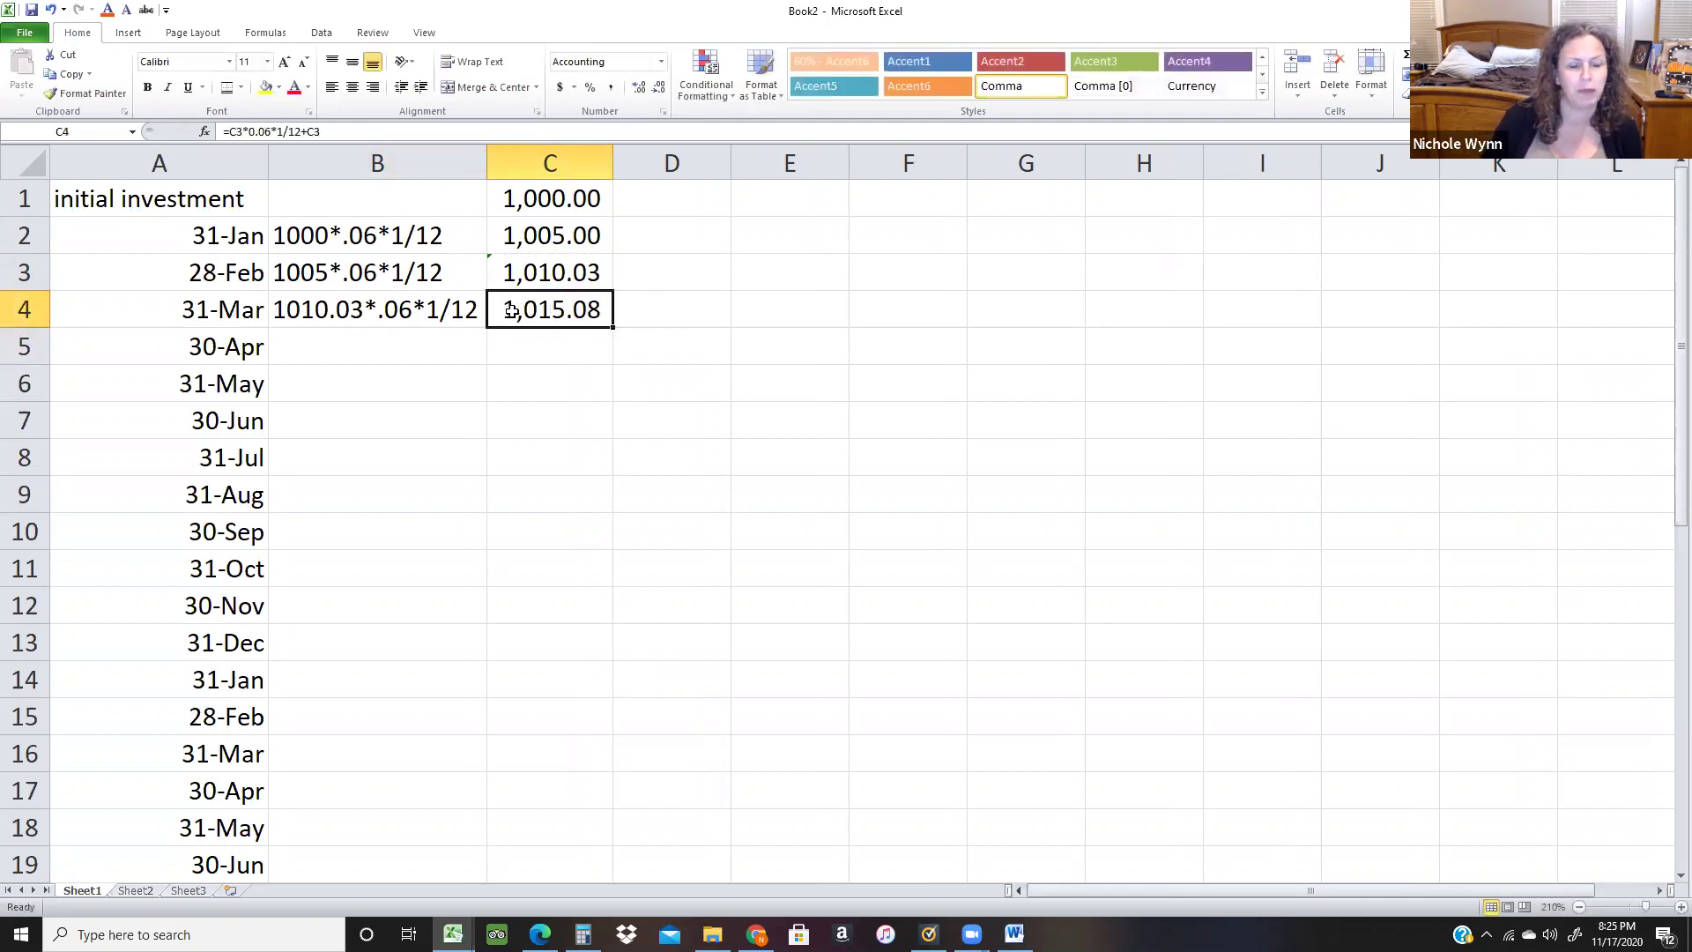
double_click(615, 329)
left_click(548, 352)
left_click(558, 388)
left_click(551, 430)
scroll(551, 430, "down", 10)
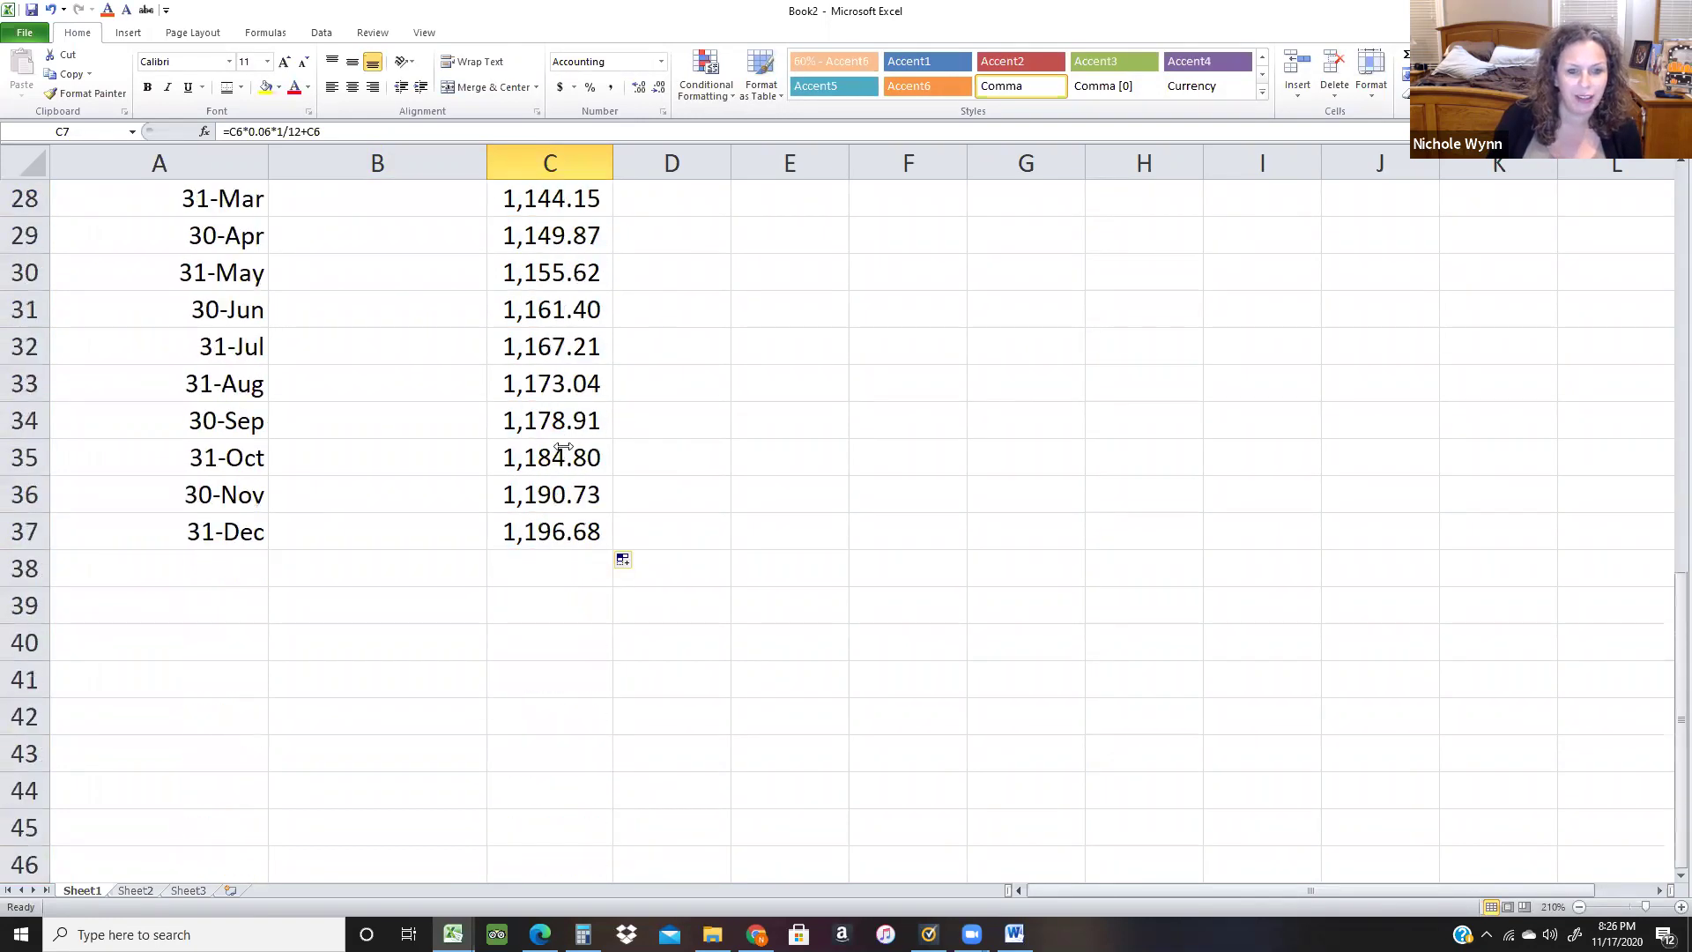
left_click(546, 421)
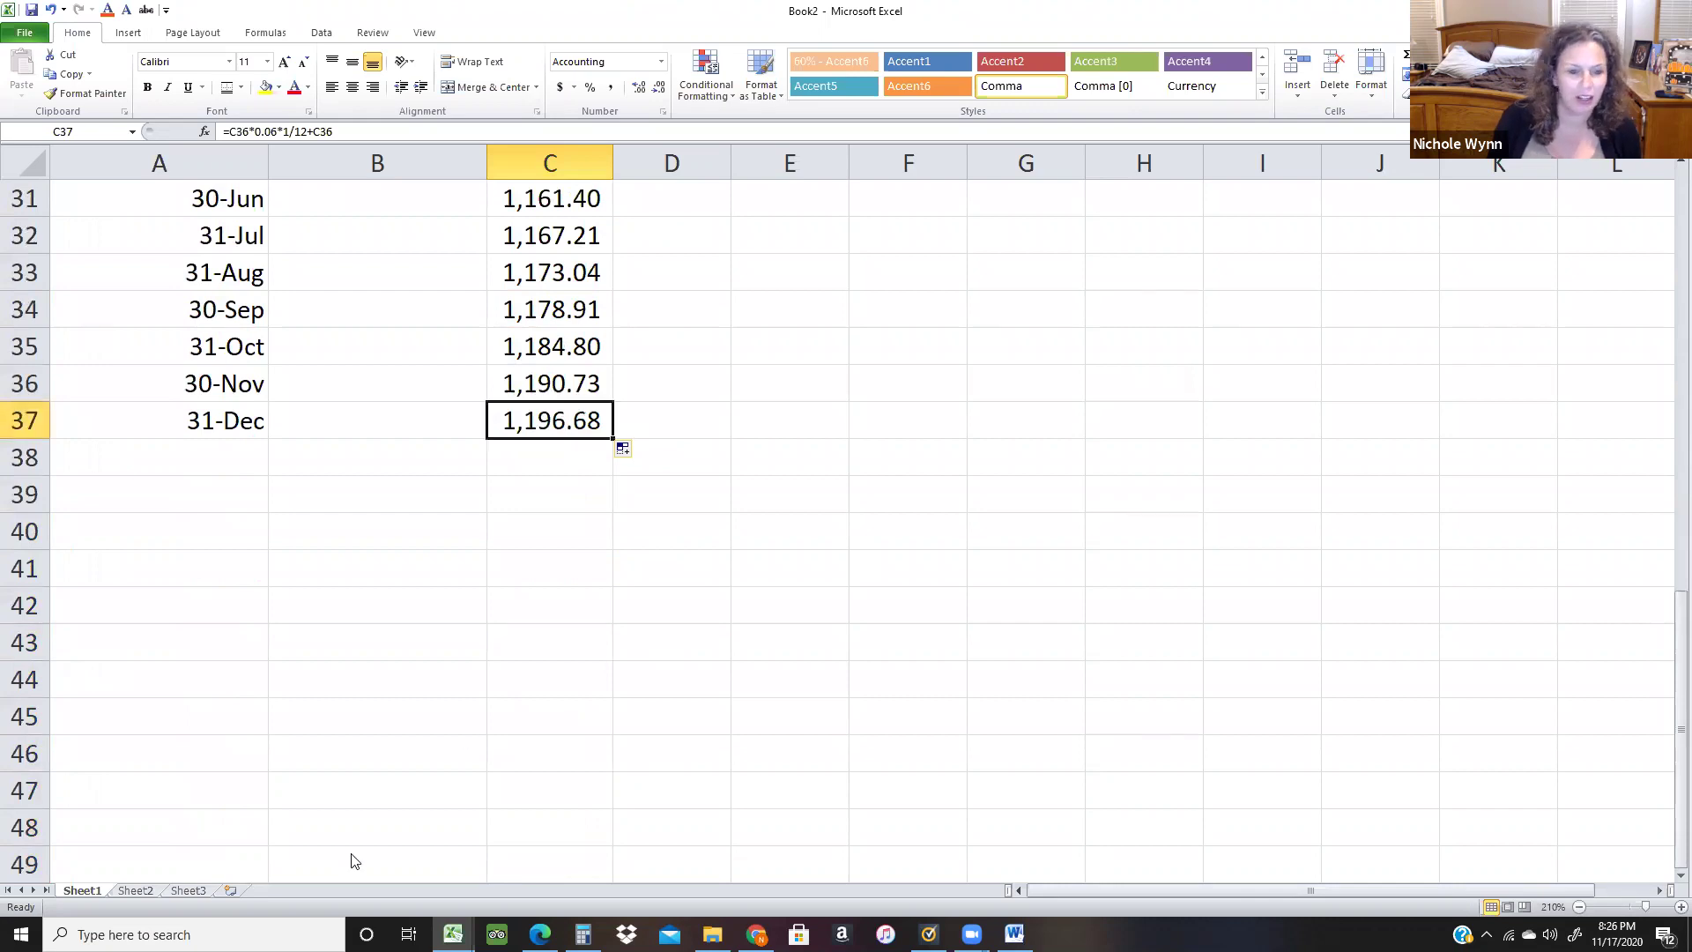
Look up the annually compounded ending balance in the Word notes and enter <--1191.02 in D37 back in Excel.
left_click(1014, 934)
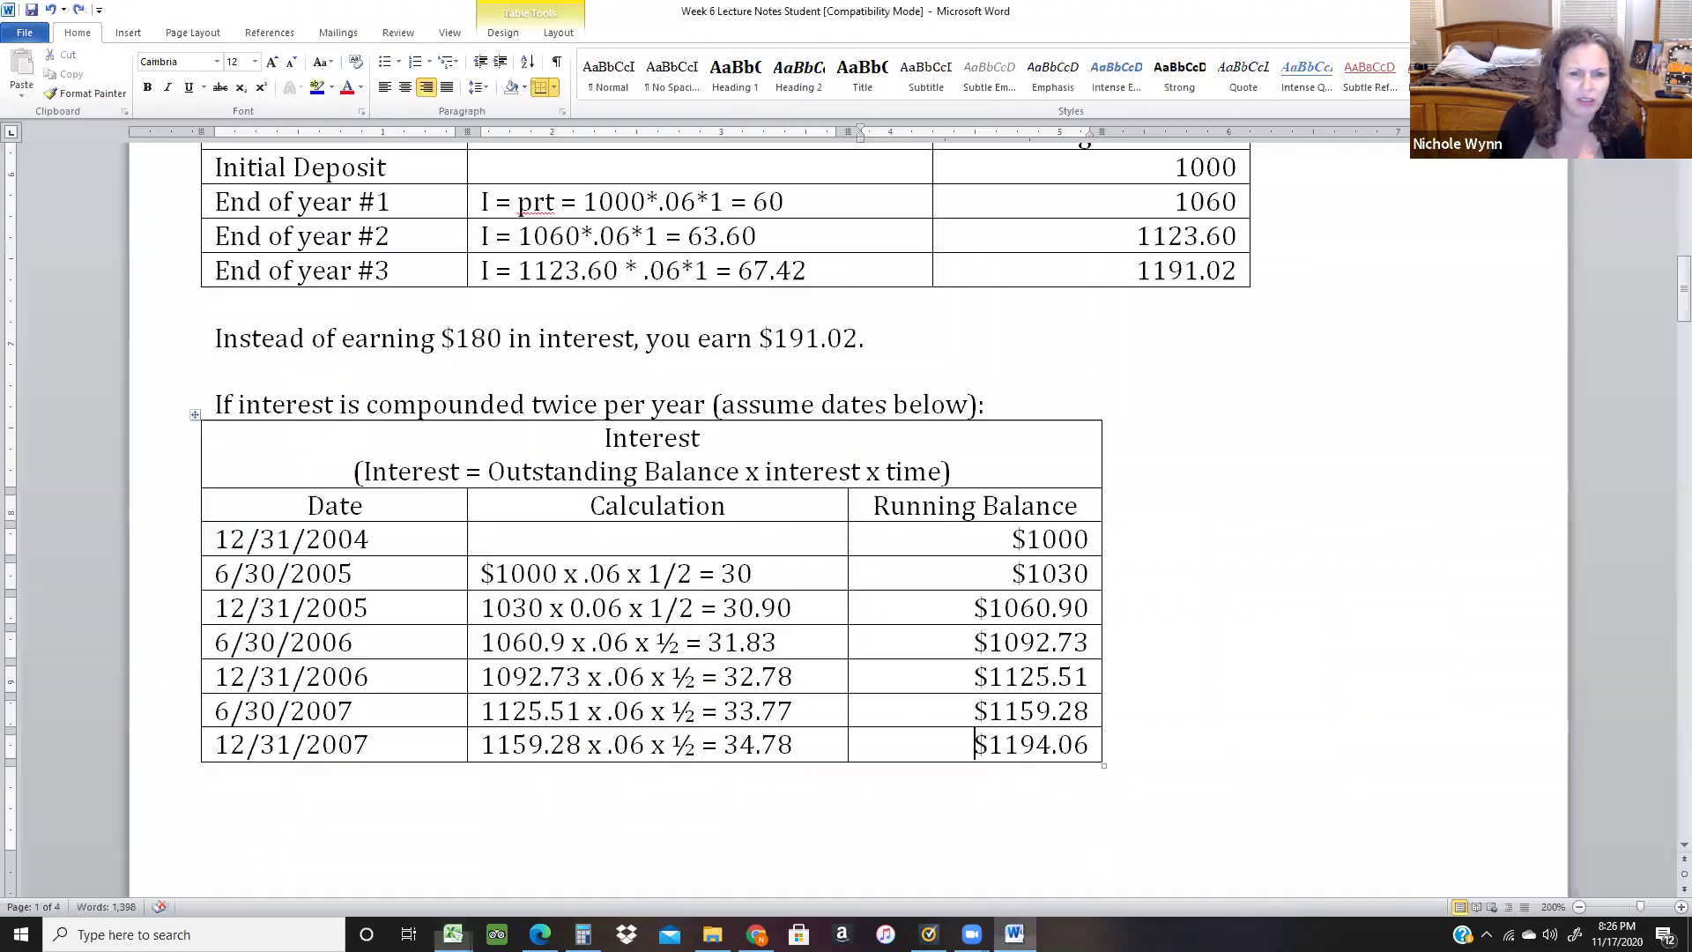
key("alt+Tab")
left_click(655, 424)
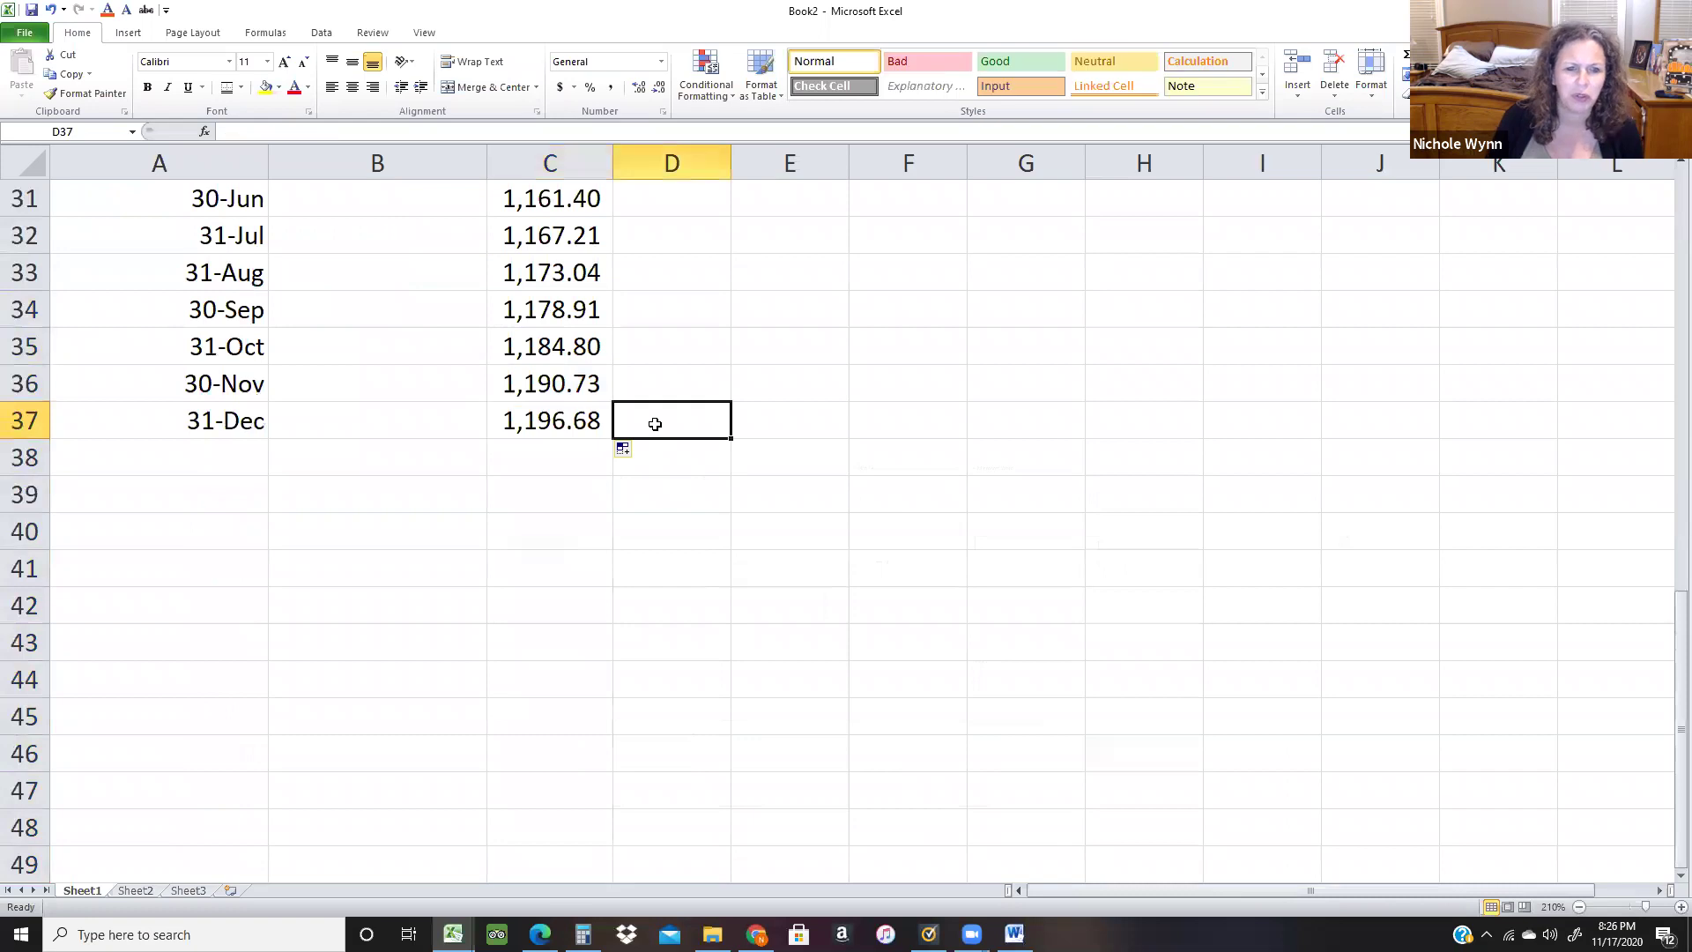
type("<--1191.02")
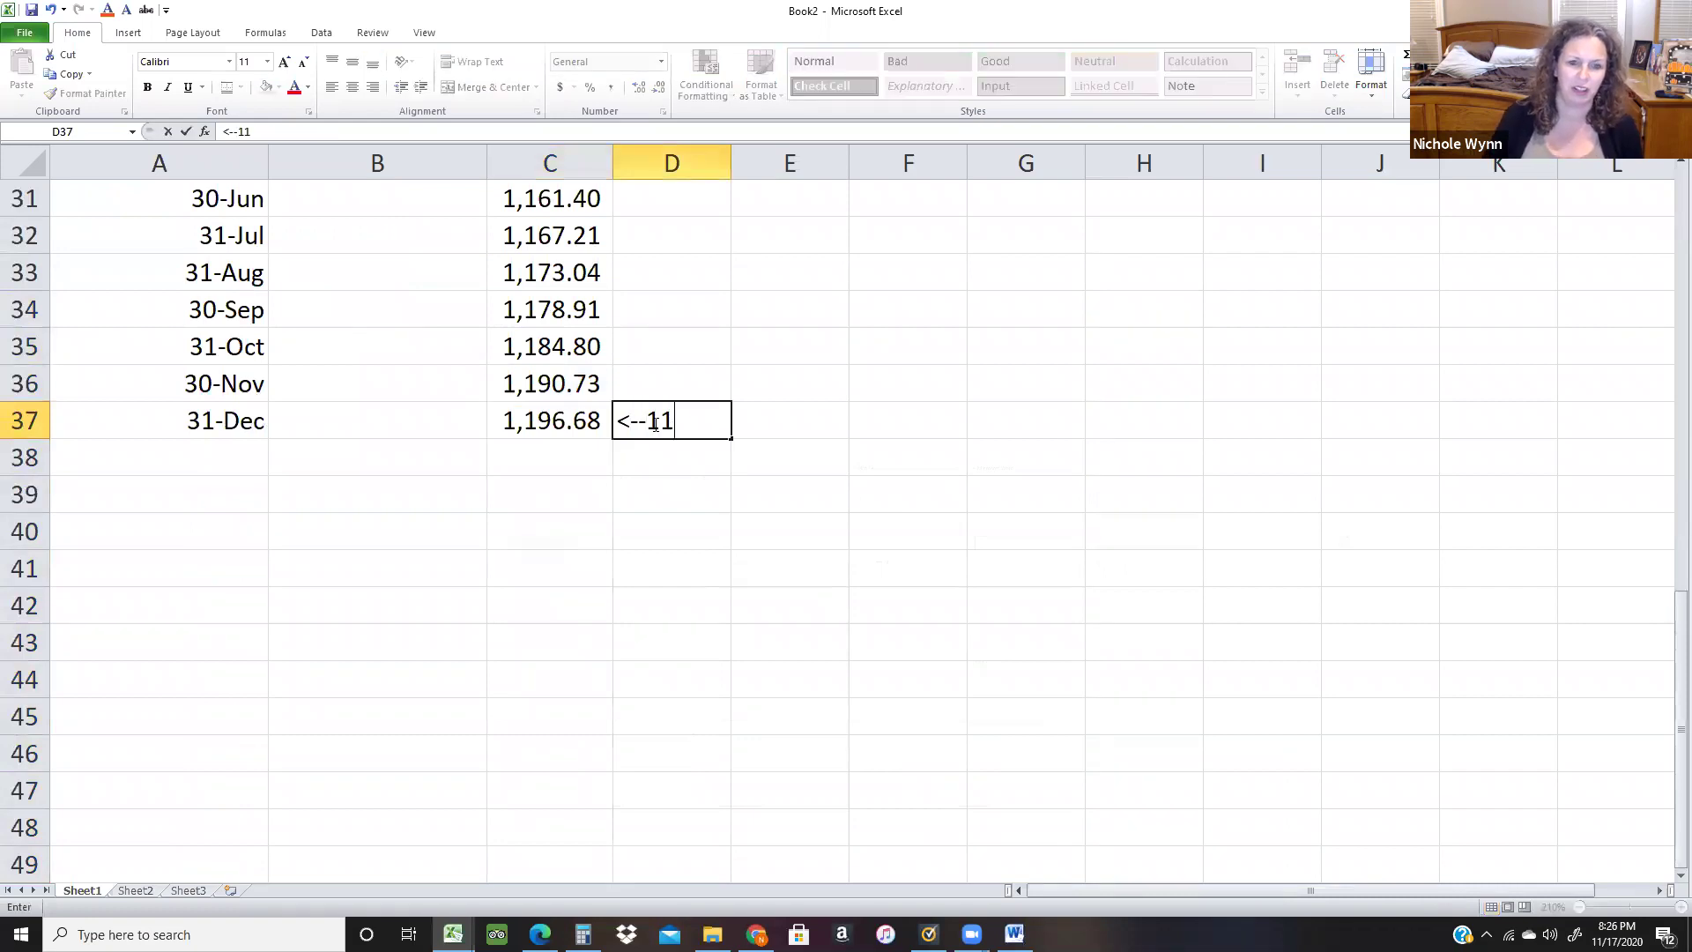
key("Return")
Try to calculate the difference between the two ending balances in D39 with =C37-D37.
key("Up")
key("Left")
key("Right")
key("Down")
key("Down")
type("=")
key("Up")
key("Up")
key("Left")
type("-")
key("Up")
key("Up")
key("Return")
key("Up")
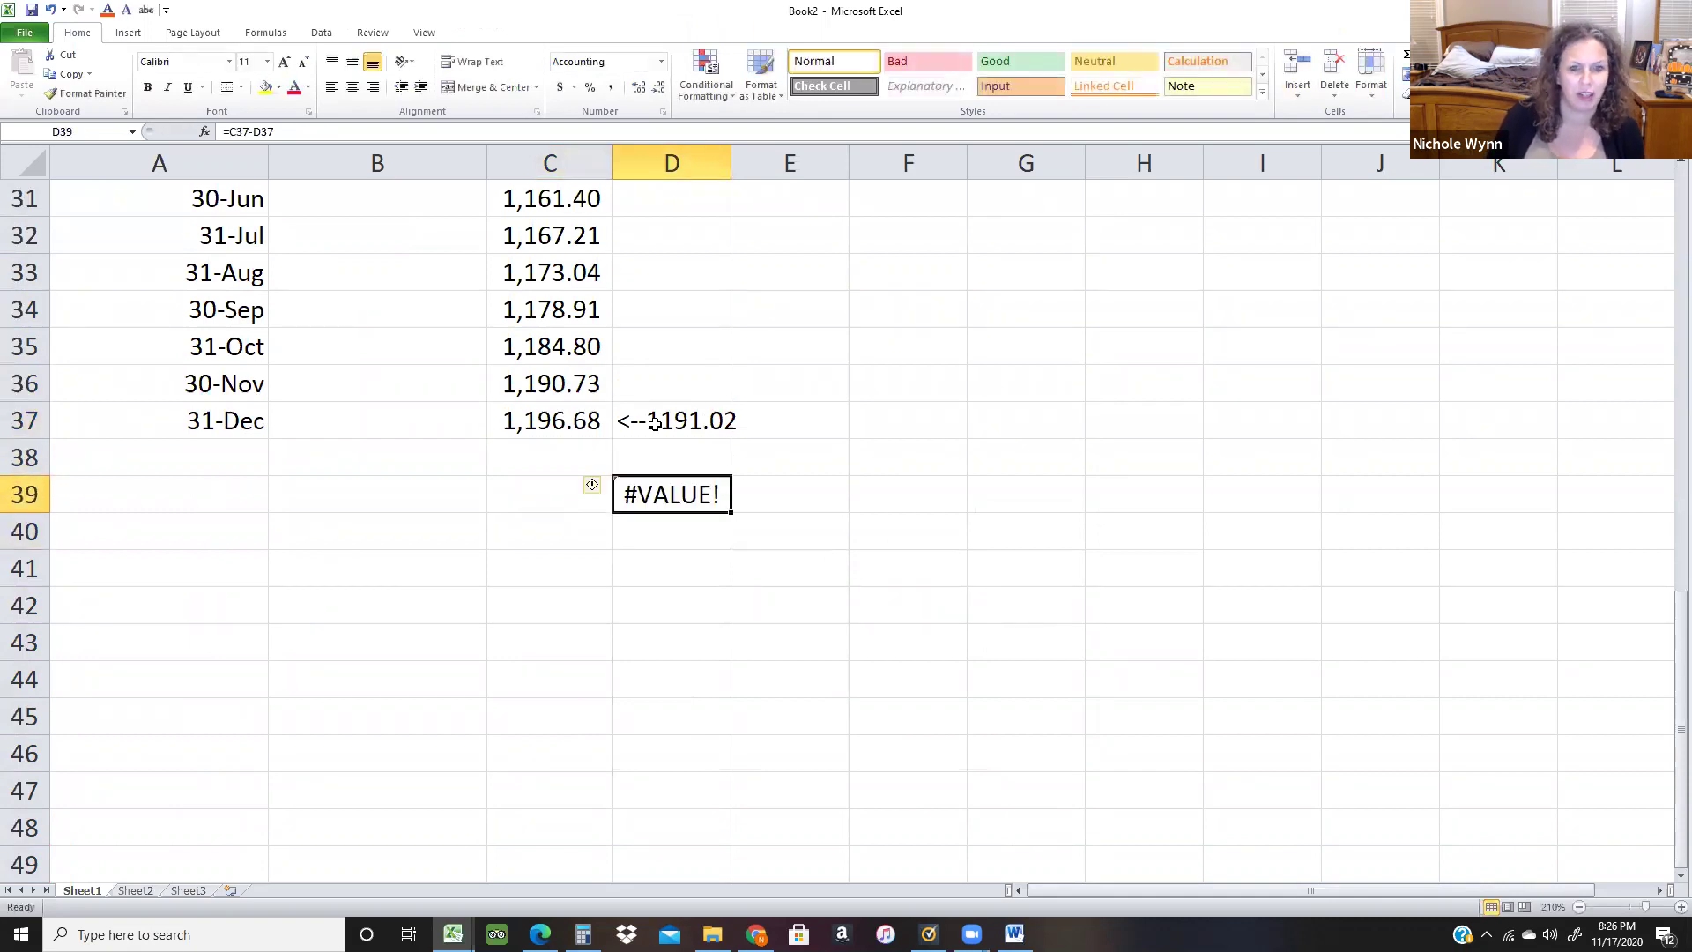
Calculate the ending balance difference in D39 with =1196.68-1191.02, clear the cell, and select C37.
type("=1196.")
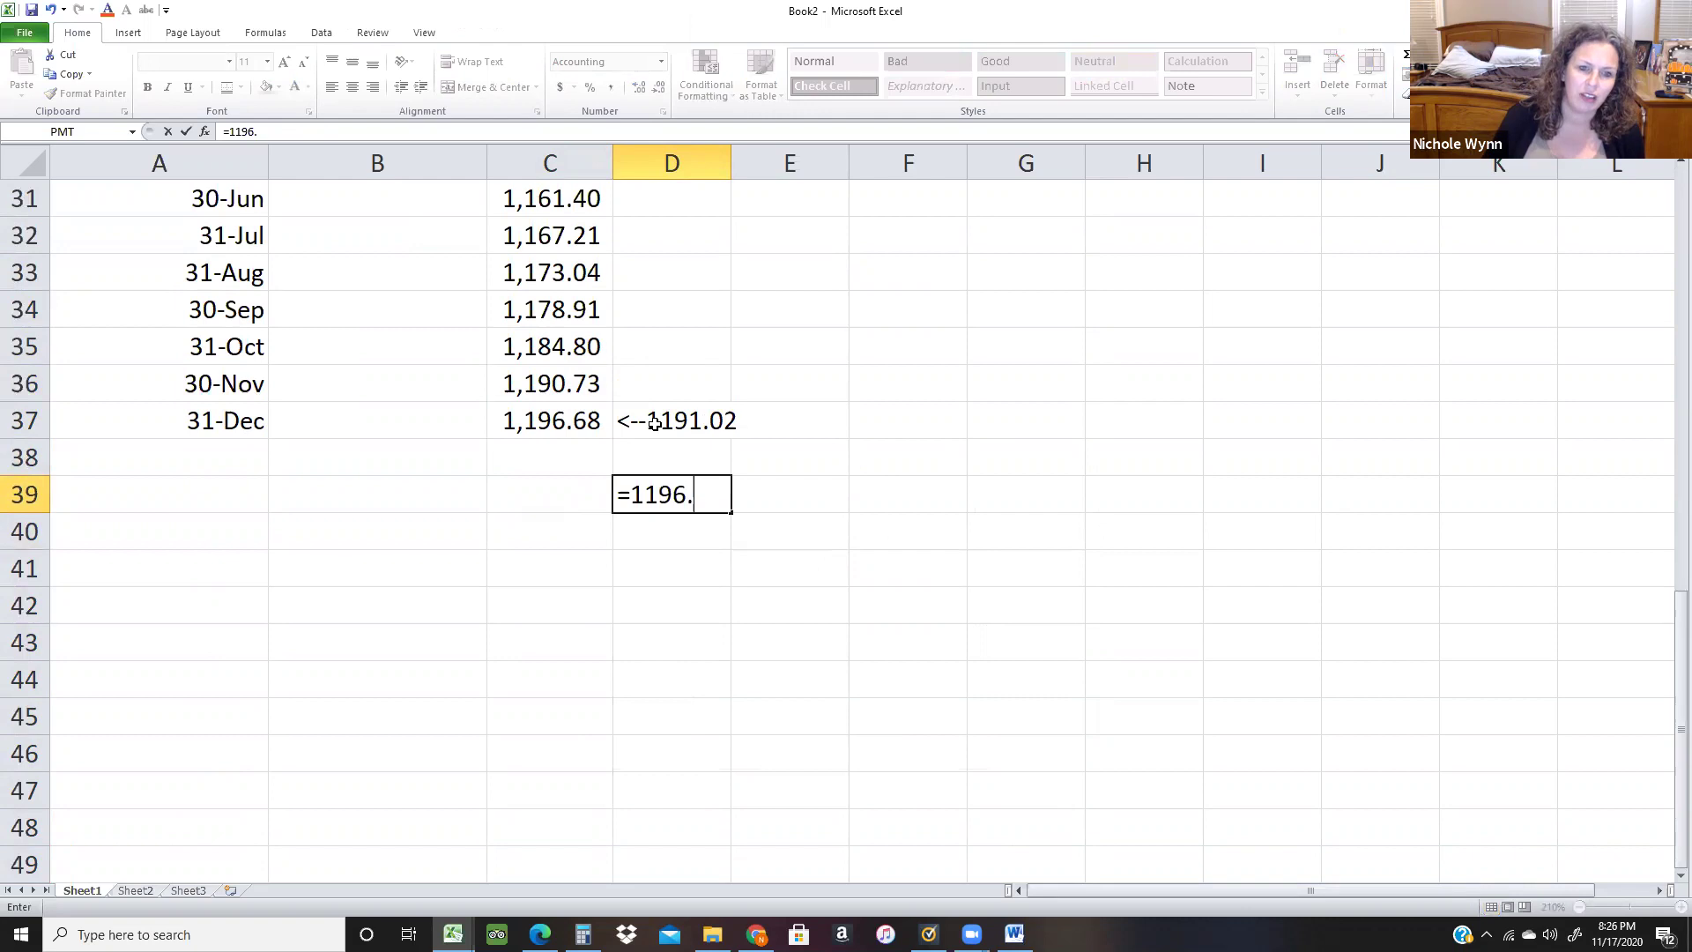
type("68-1191.02")
key("ctrl+Return")
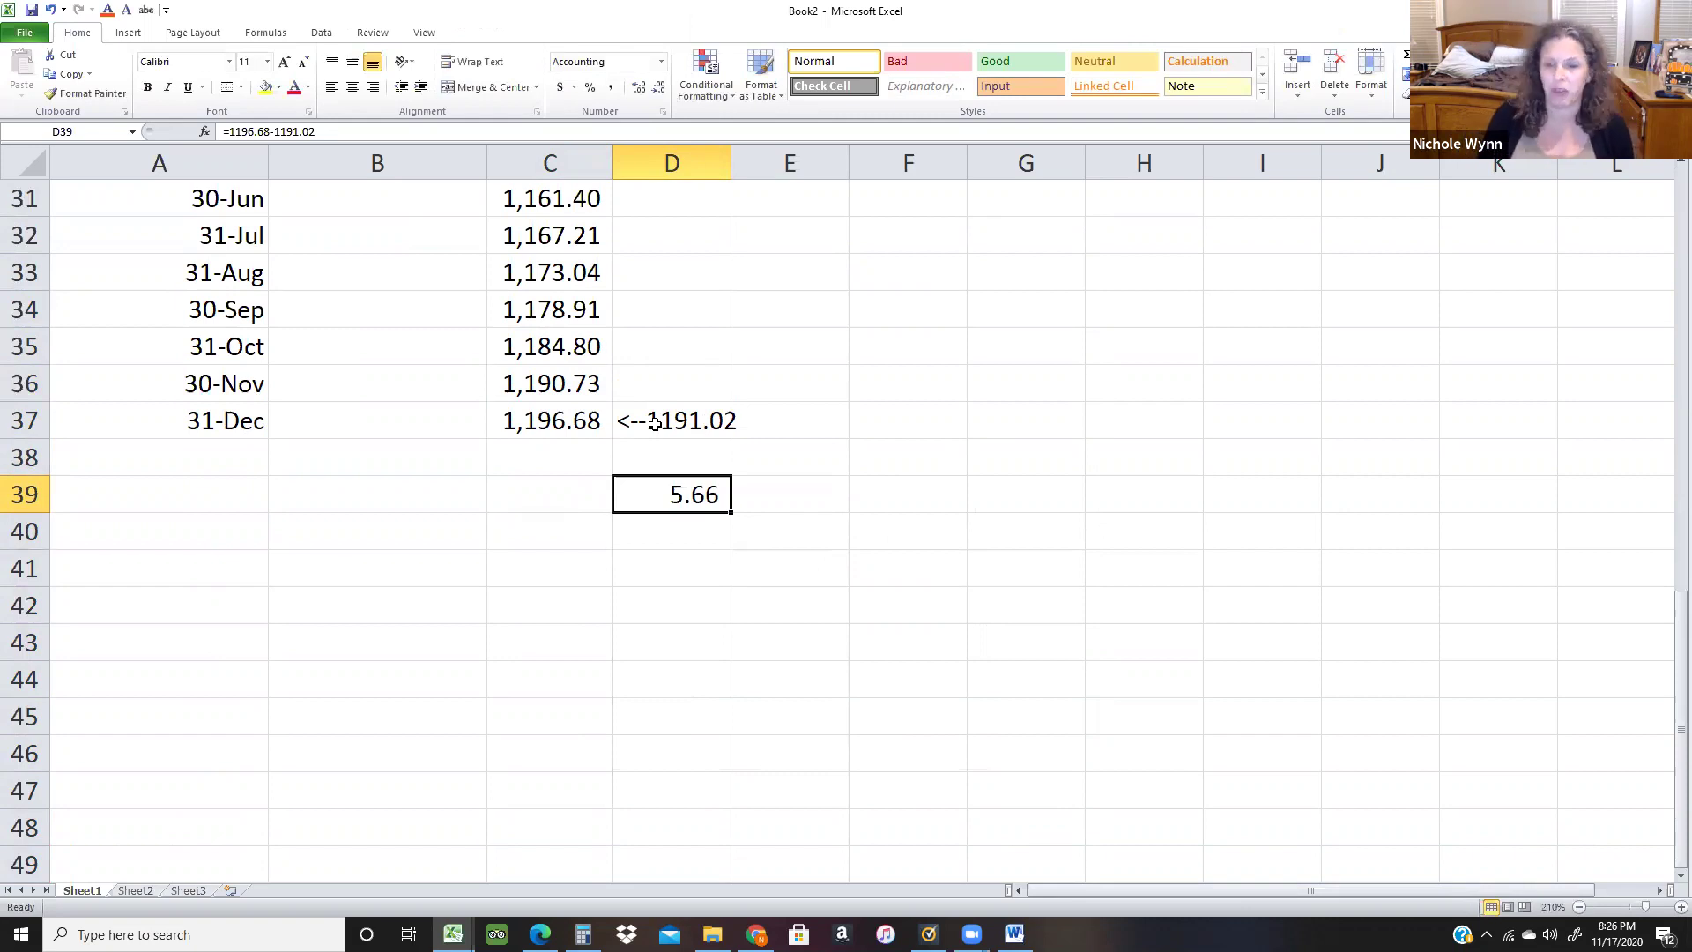
key("Up")
key("Up")
key("Left")
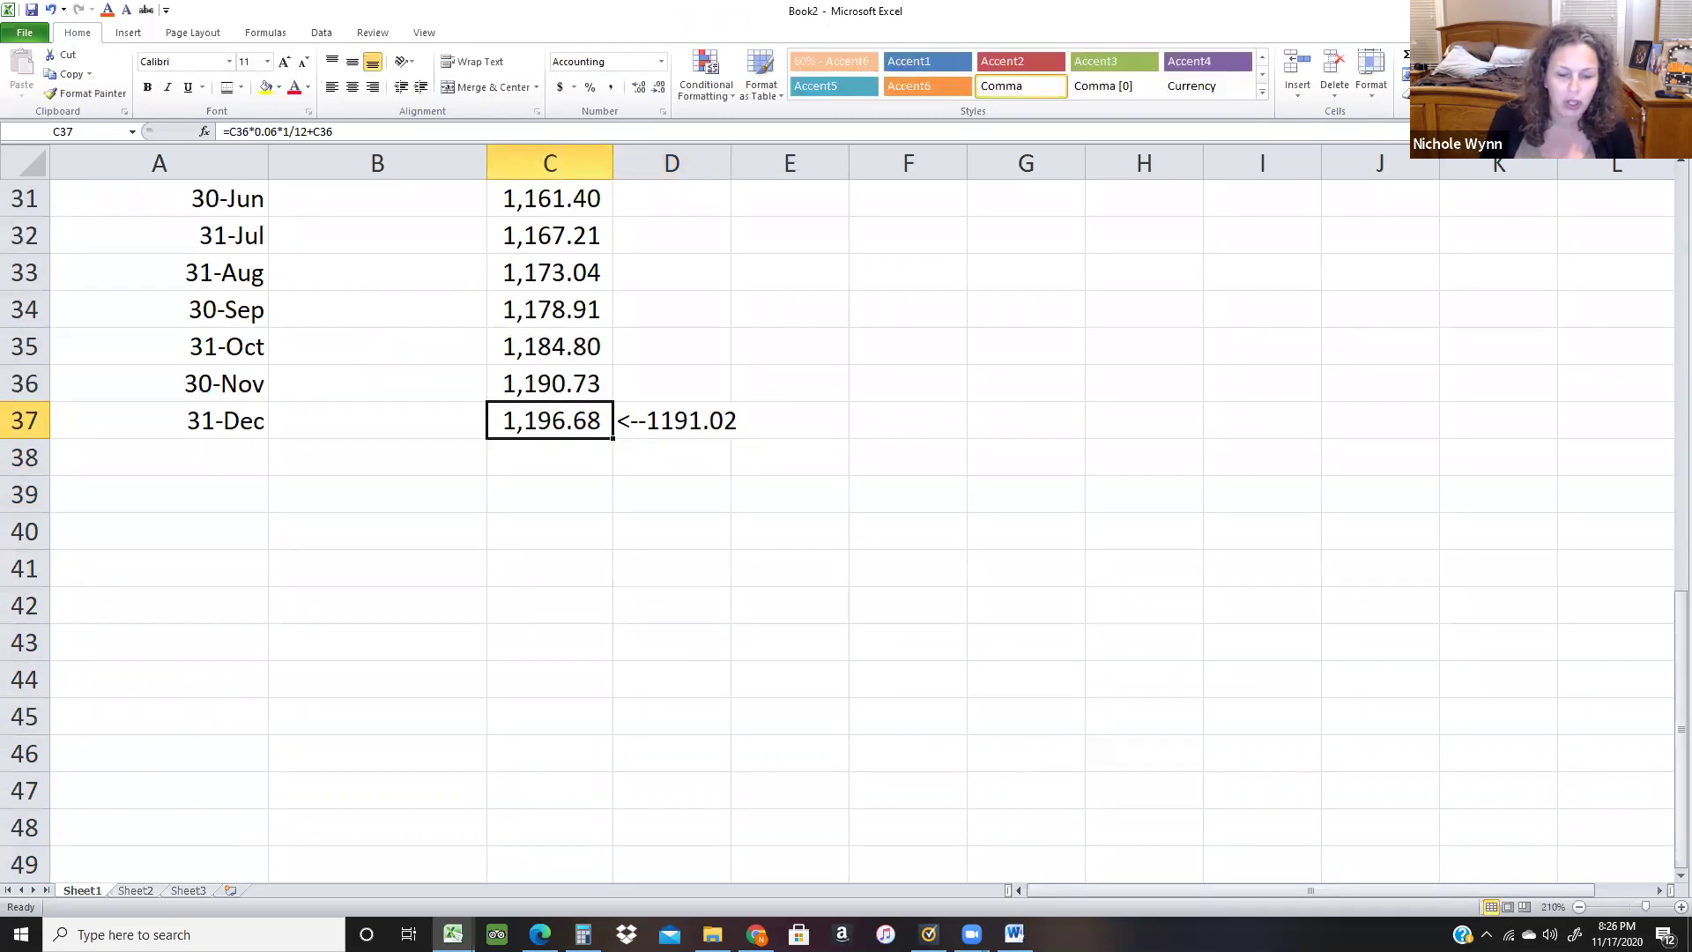
Switch to the Week 6 lecture notes in Word and examine each year's calculation and running balance in the annual compounding table.
left_click(1014, 934)
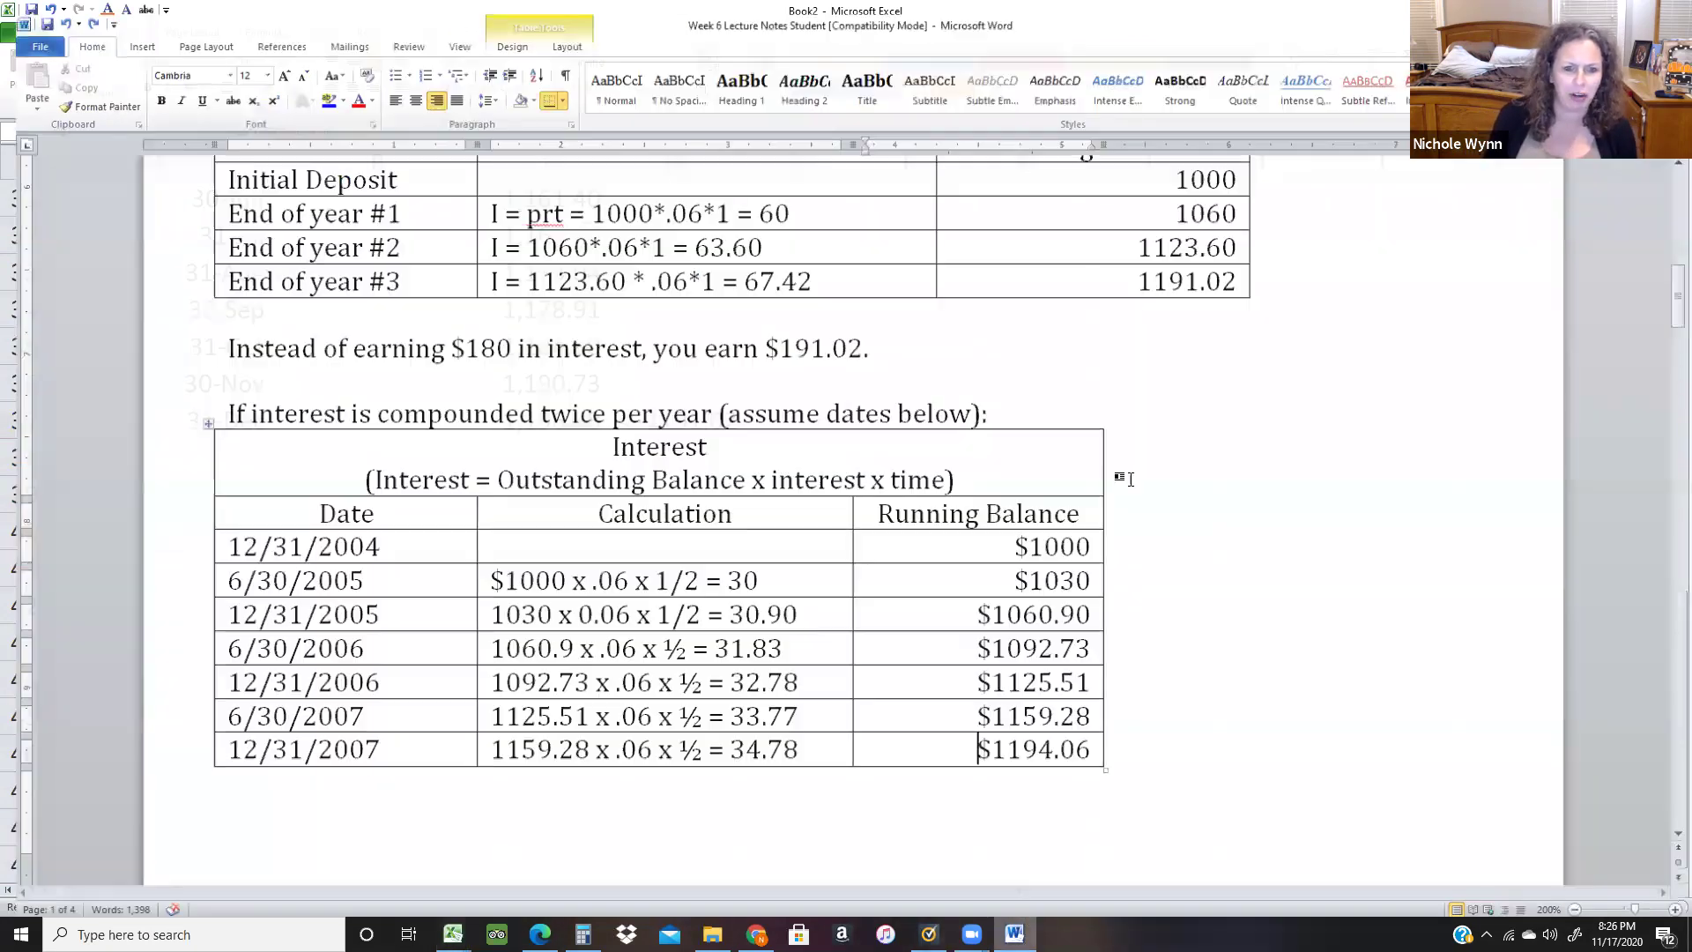
left_click_drag(1126, 266, 1238, 270)
scroll(548, 385, "up", 3)
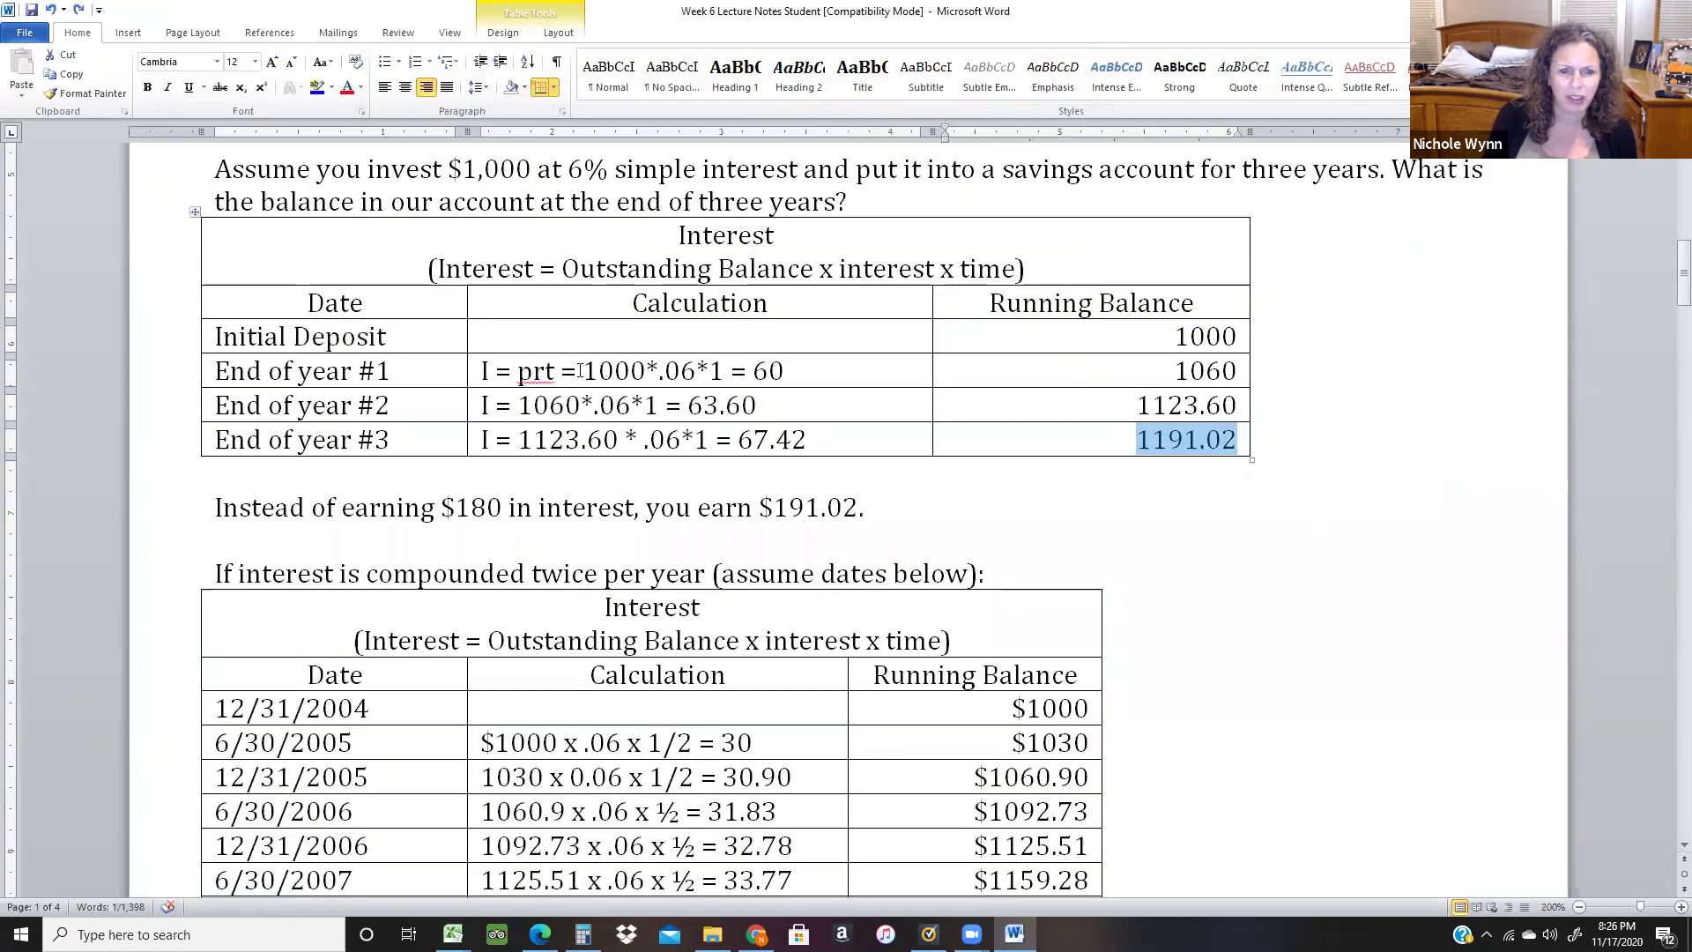
left_click(580, 370)
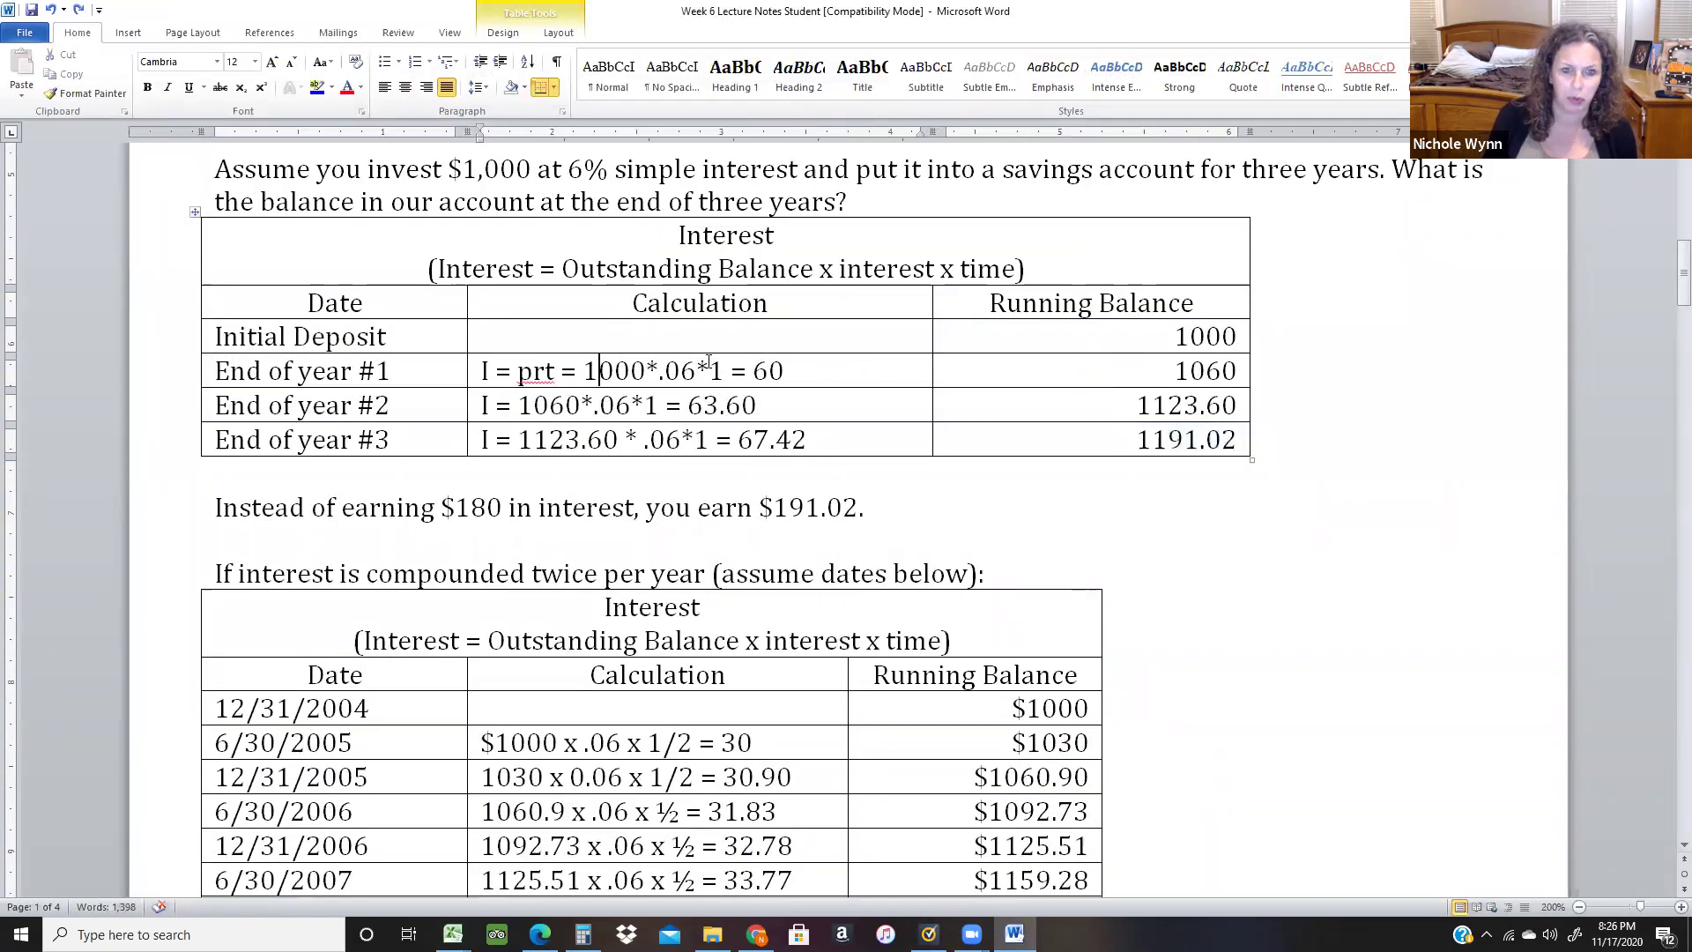
left_click(1207, 368)
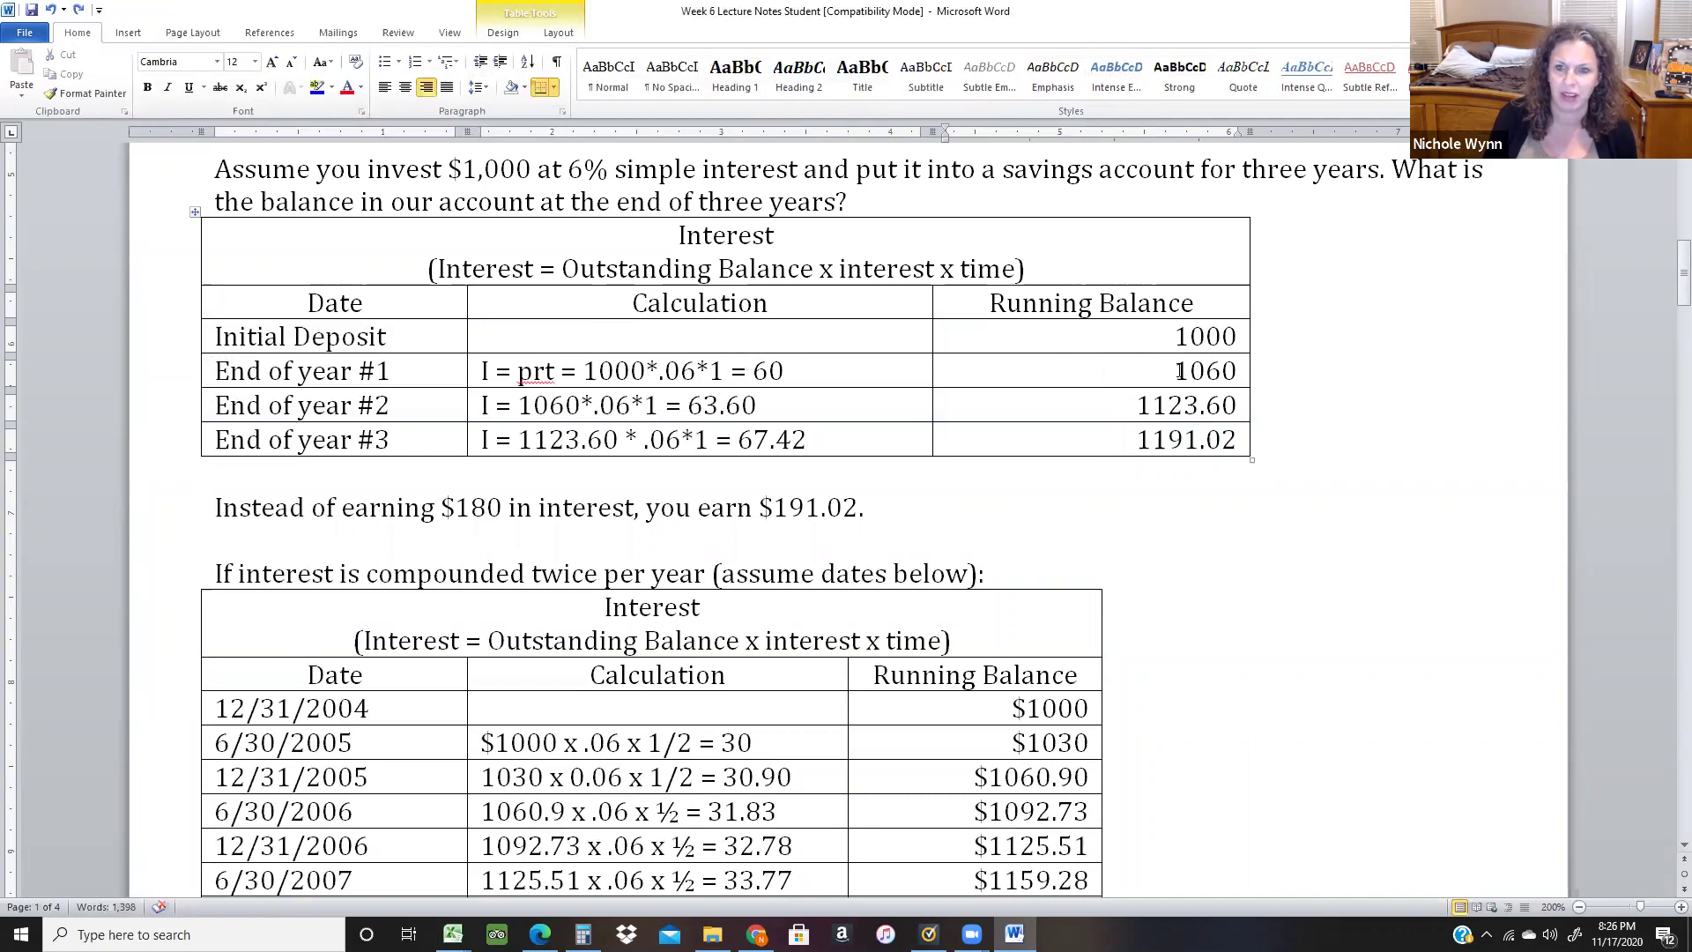
left_click_drag(1178, 370, 1238, 371)
left_click(519, 404)
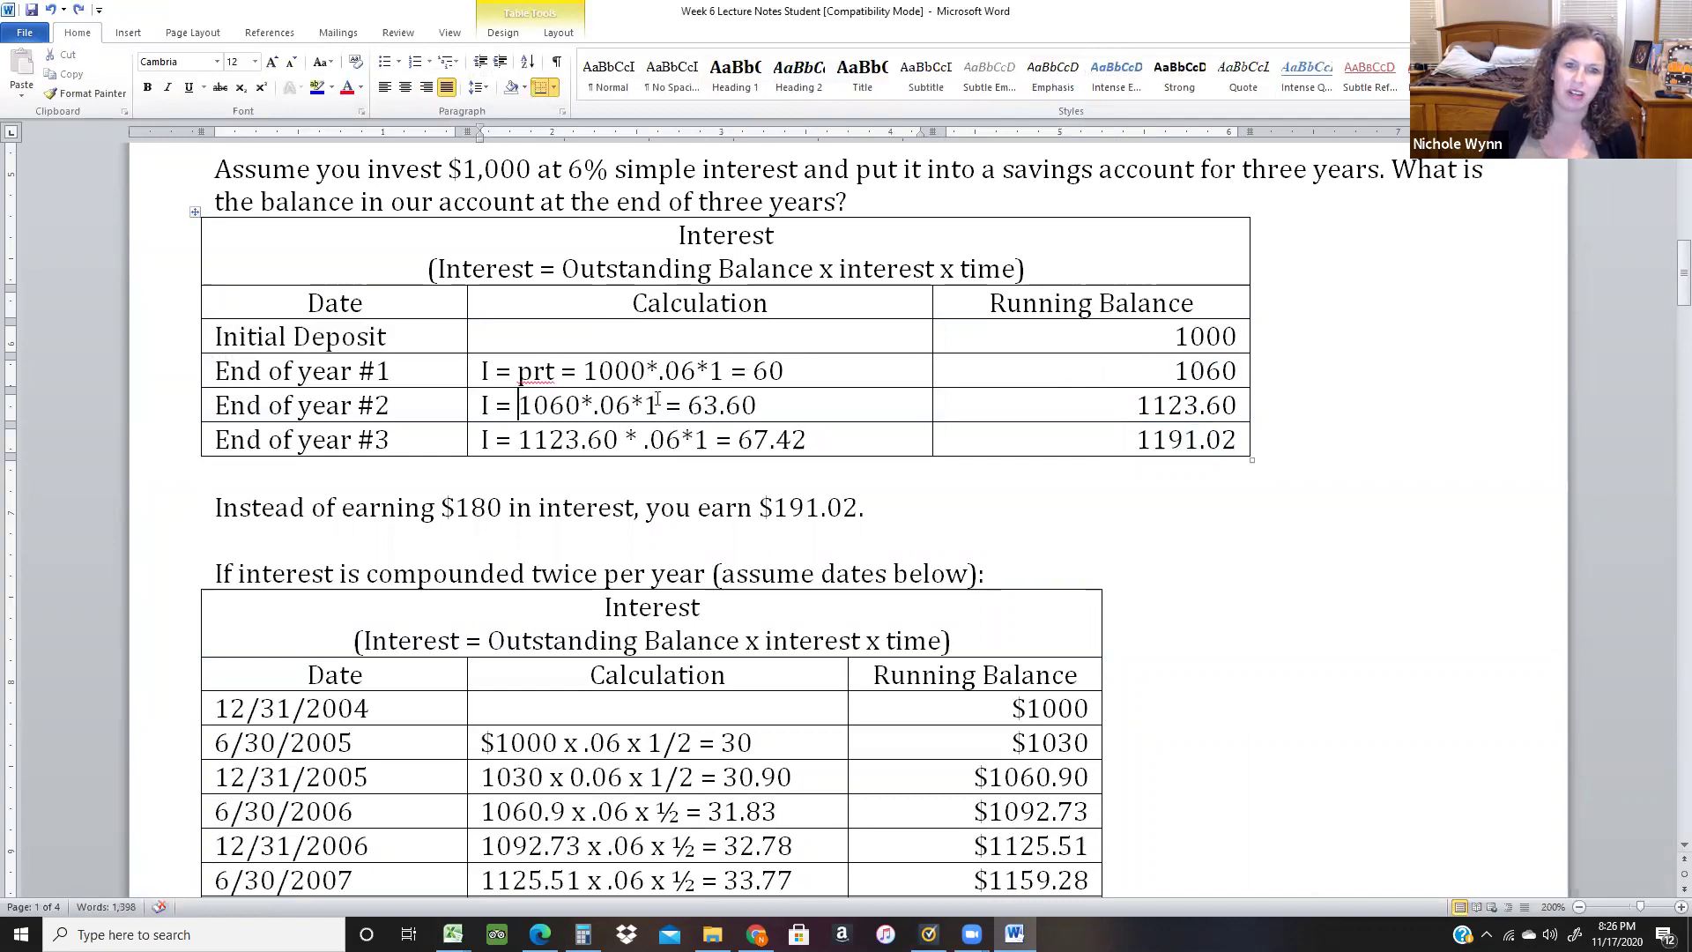
left_click(1181, 404)
left_click(581, 439)
left_click(1114, 436)
Review the semiannual table and Section II's future value formula with its definitions of i and n.
scroll(1083, 423, "down", 6)
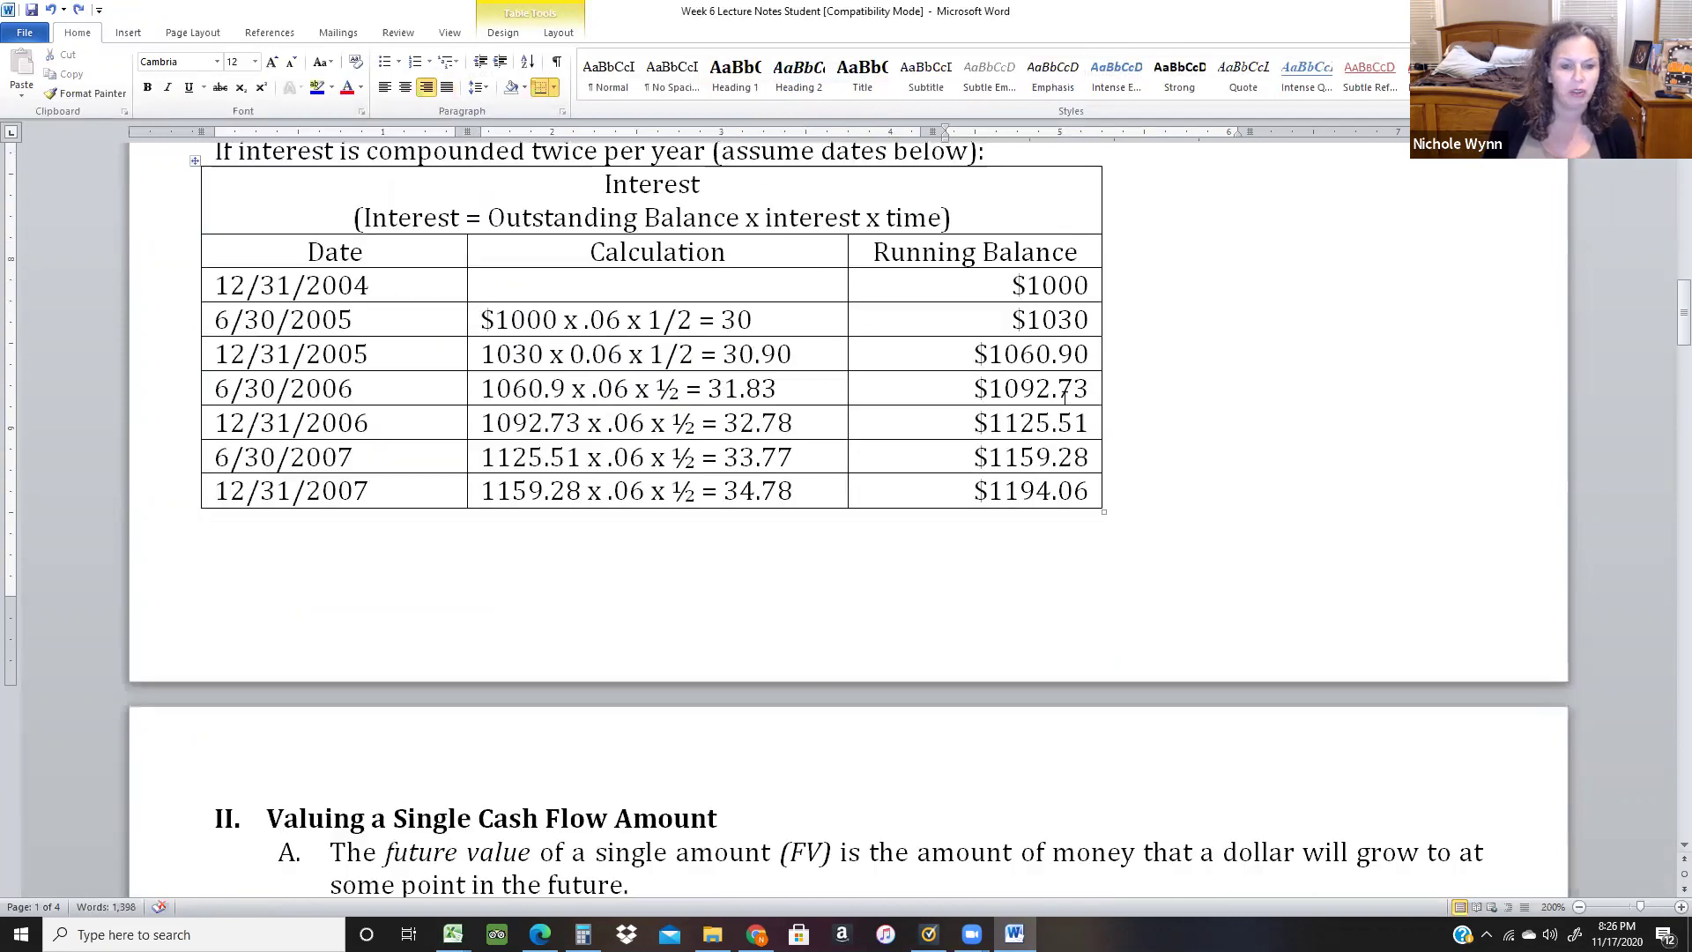
scroll(887, 447, "down", 1)
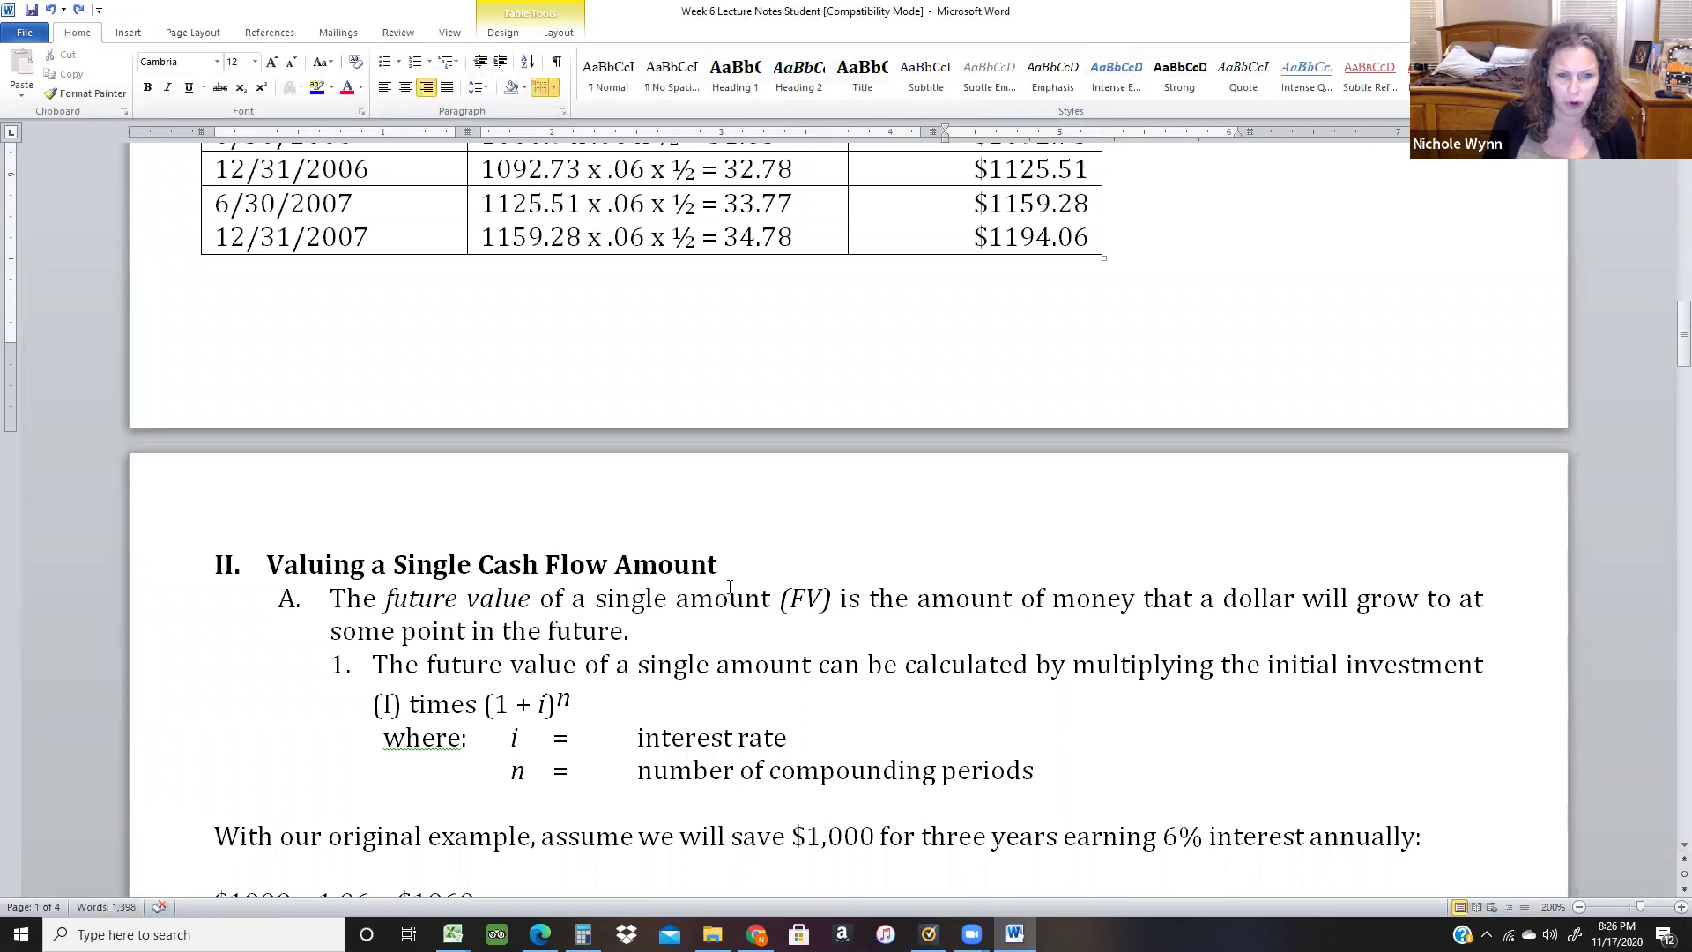
scroll(549, 701, "down", 1)
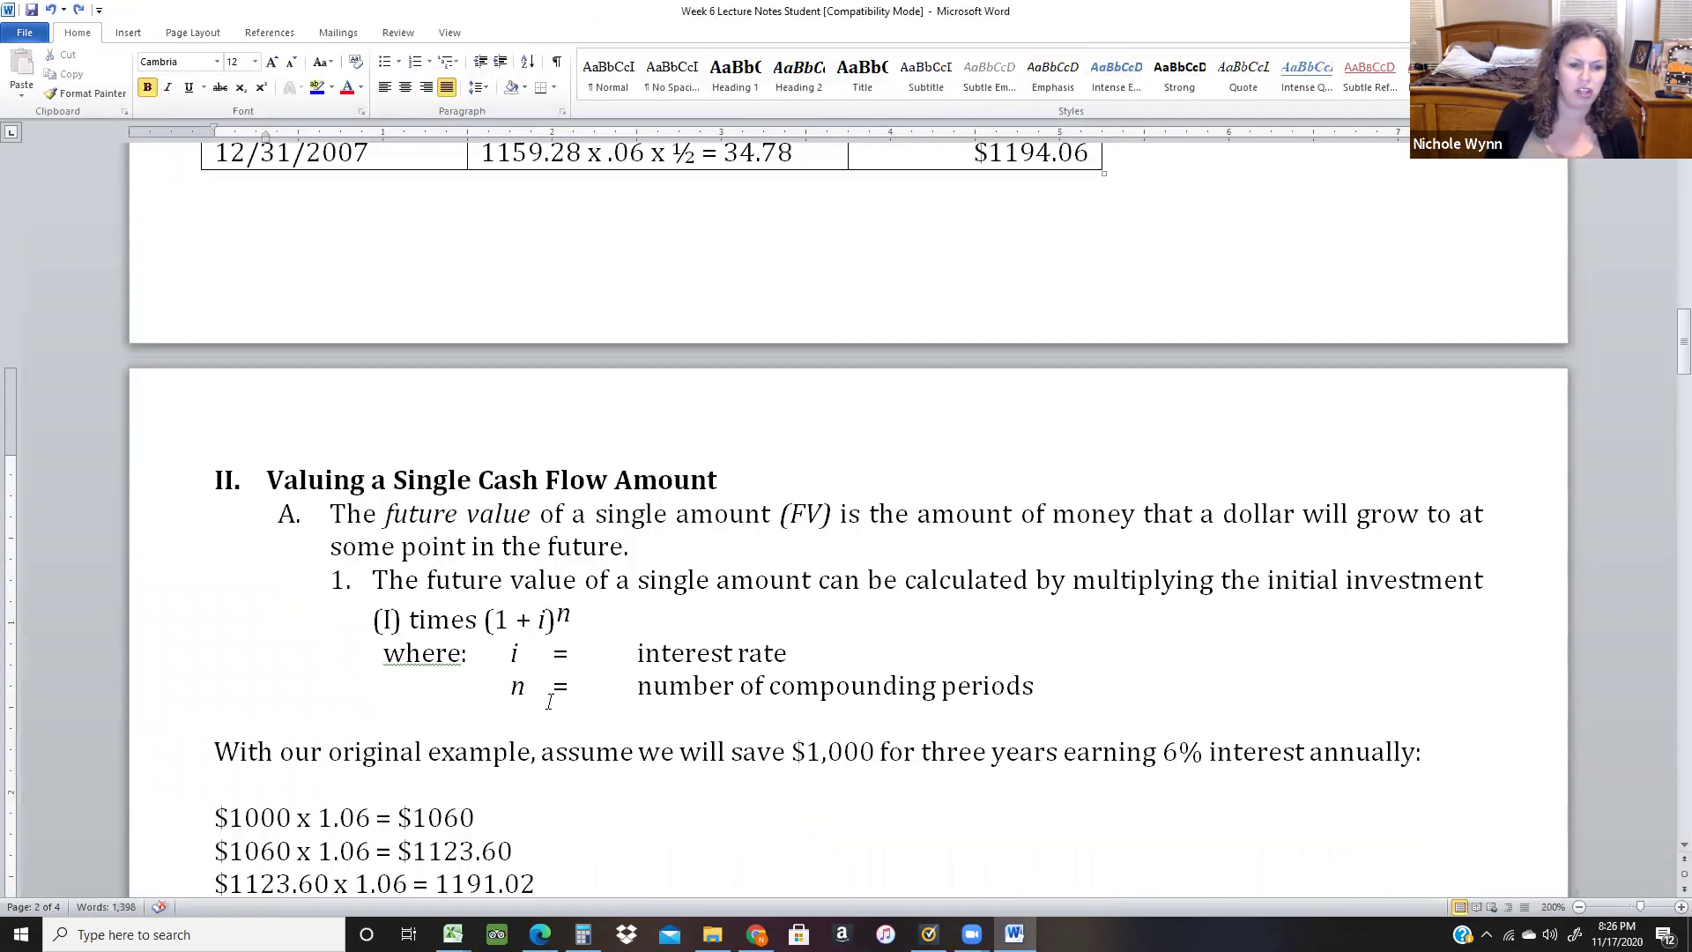
left_click(342, 714)
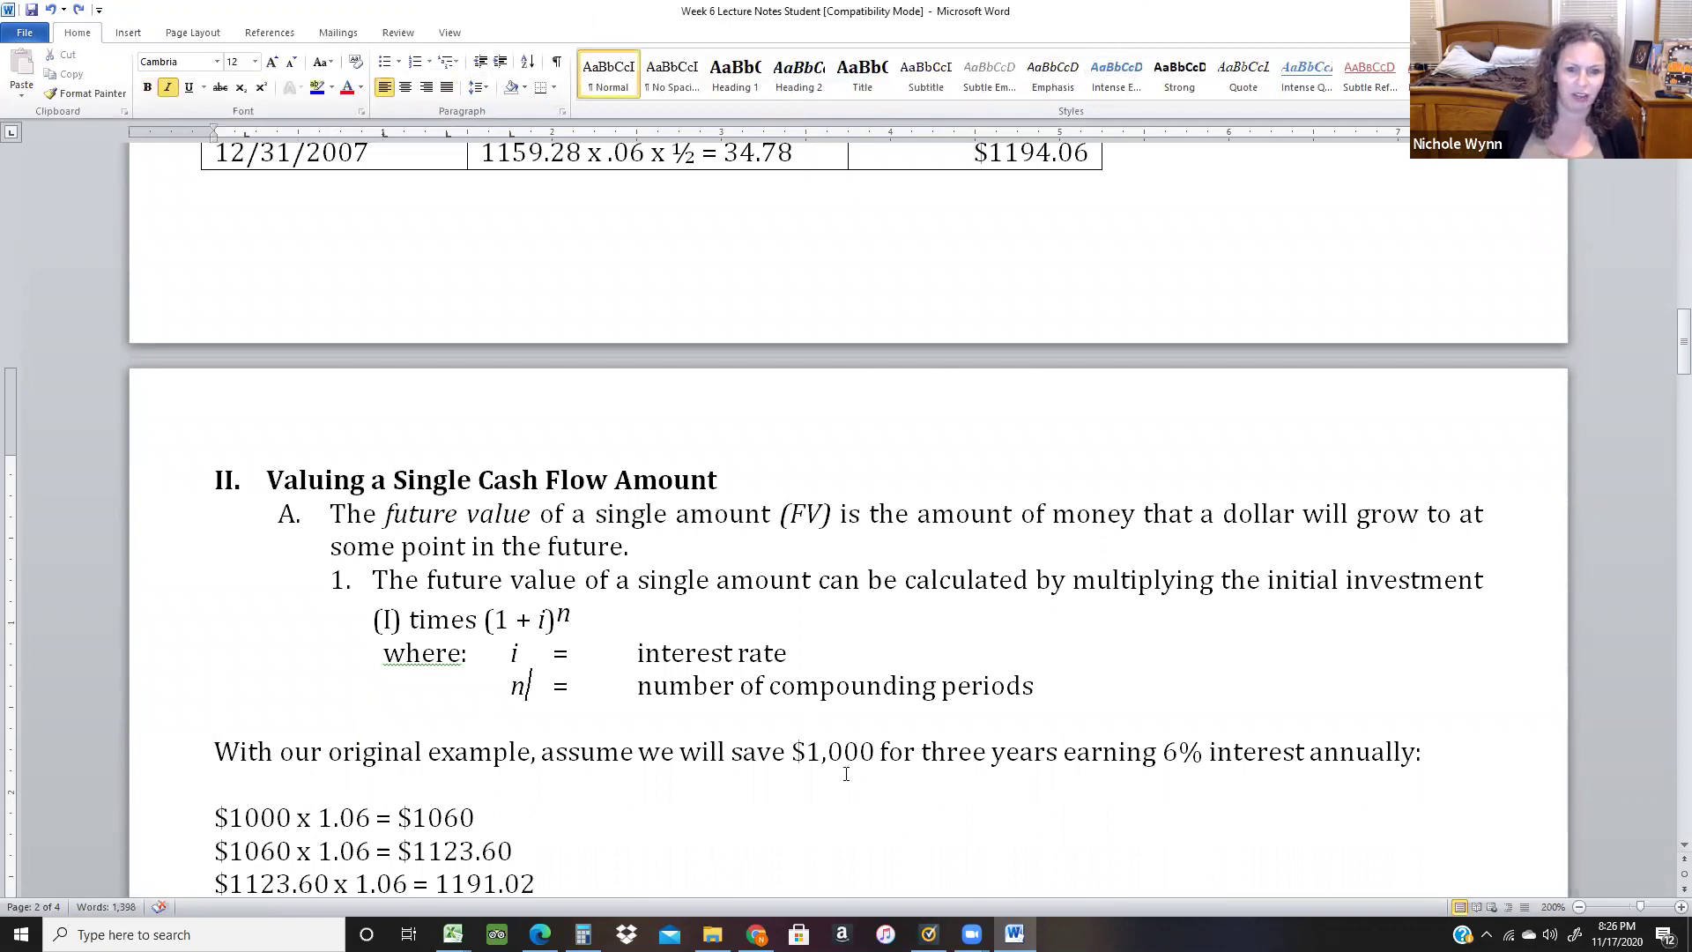
scroll(844, 771, "down", 1)
scroll(844, 772, "down", 1)
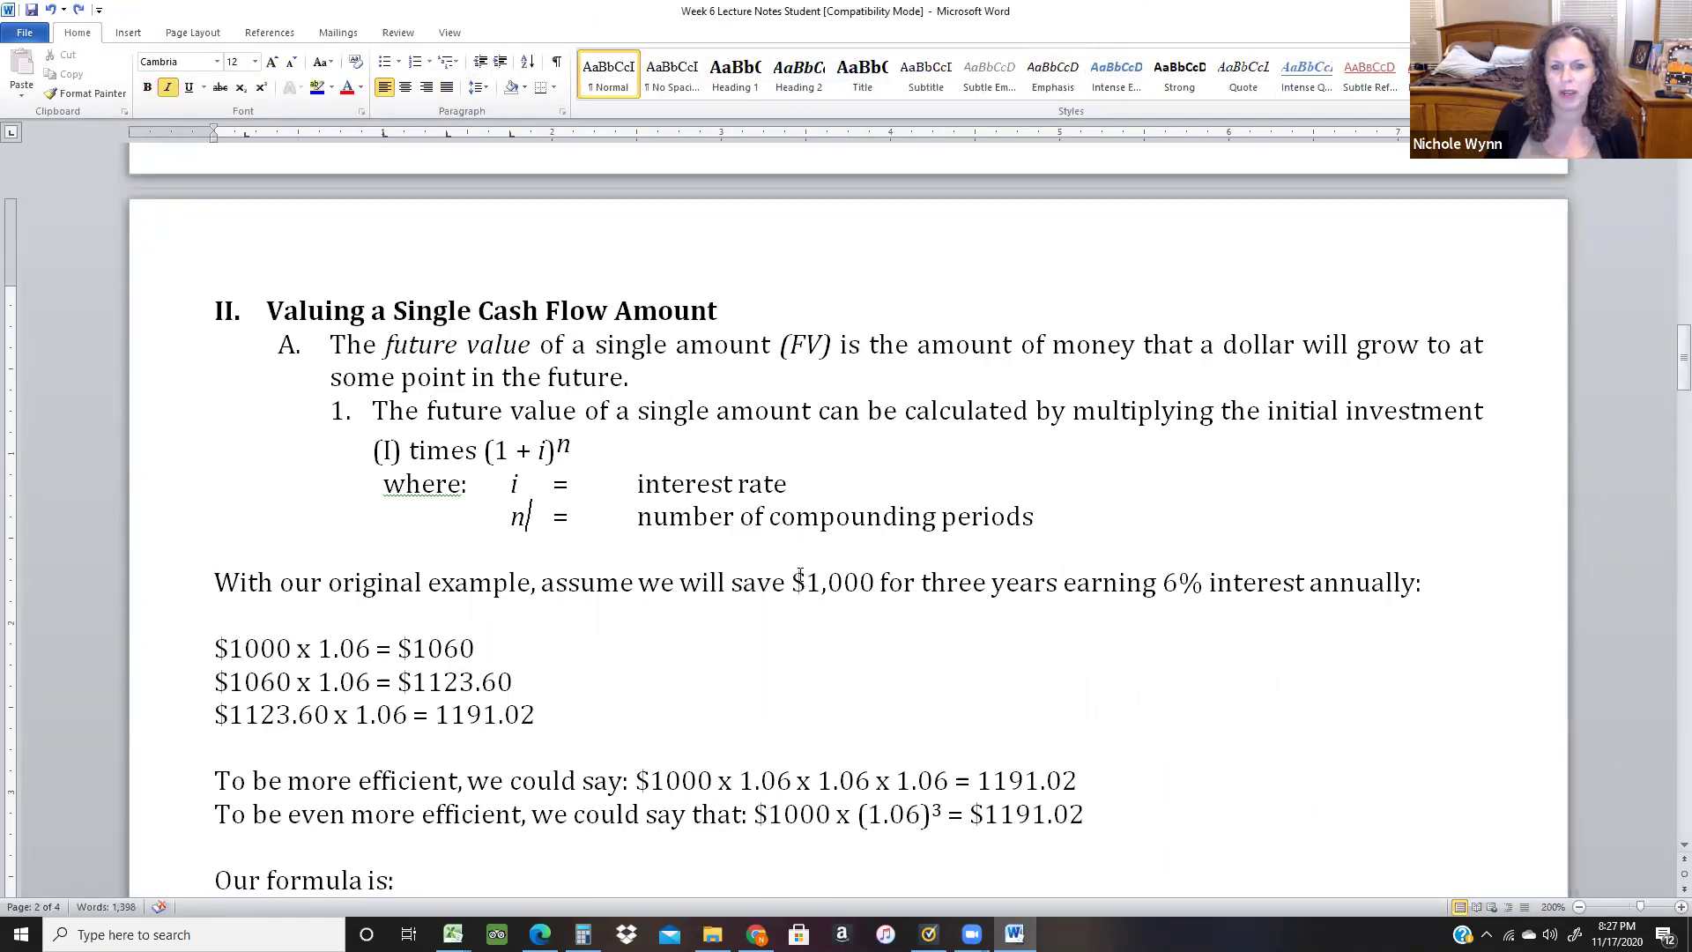
Examine the $1,000, three-year, 6% example and compare its first-year result with the annual compounding table.
left_click_drag(799, 574, 989, 582)
left_click(1155, 582)
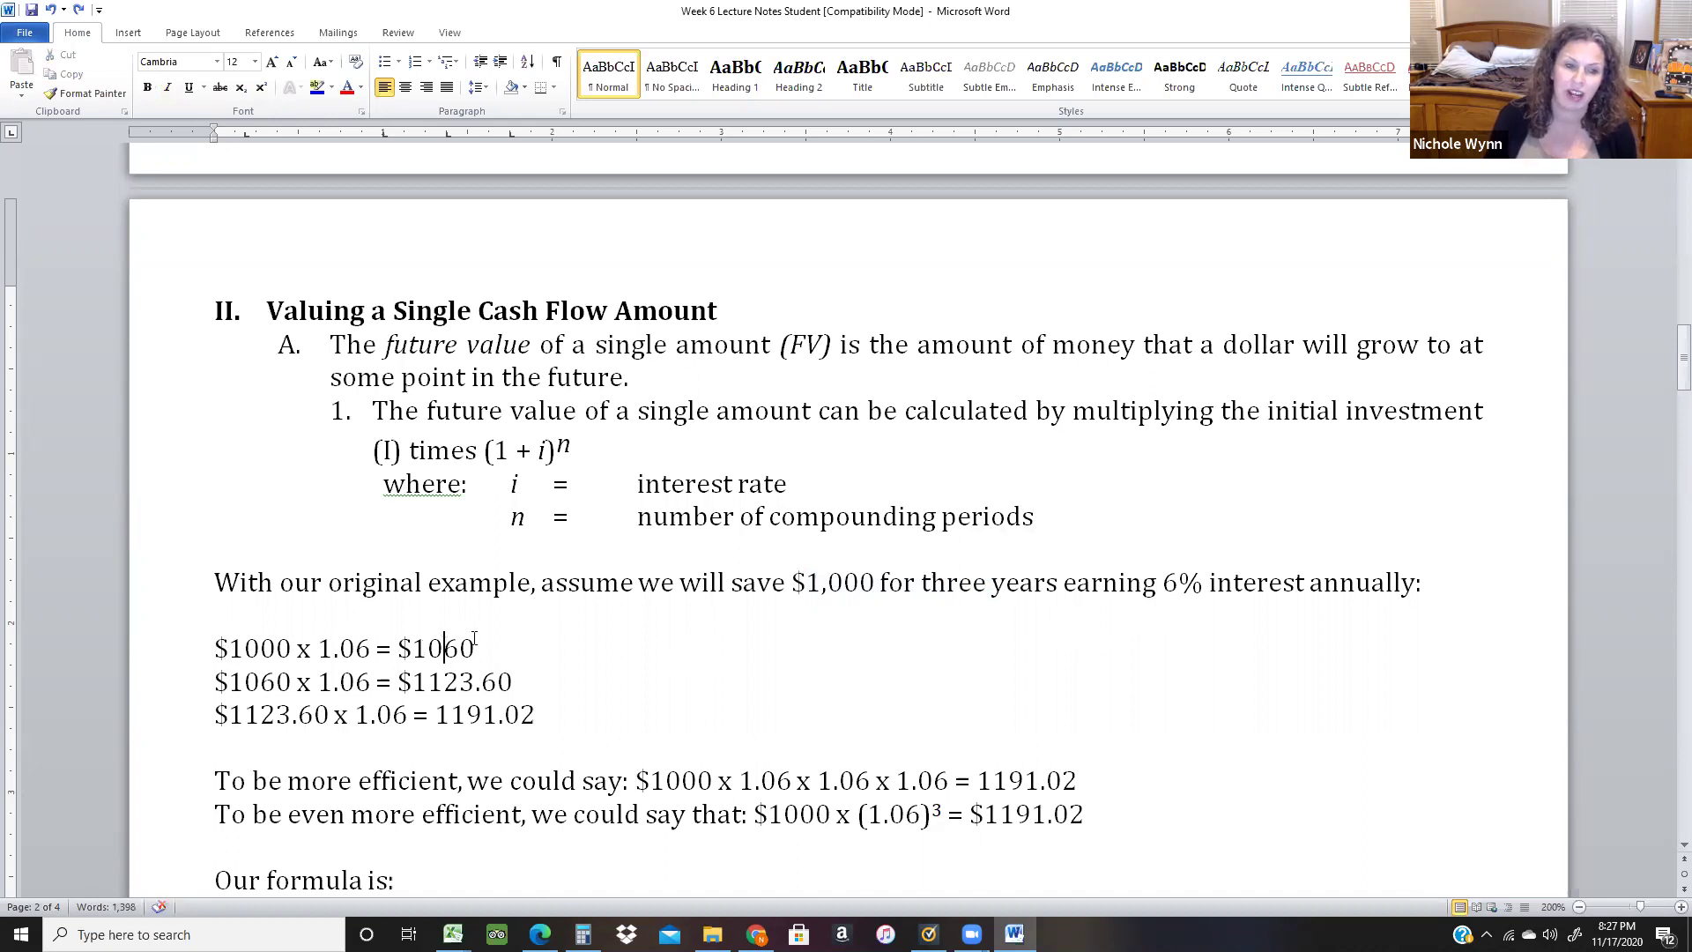
scroll(474, 637, "up", 1)
left_click_drag(474, 725, 397, 730)
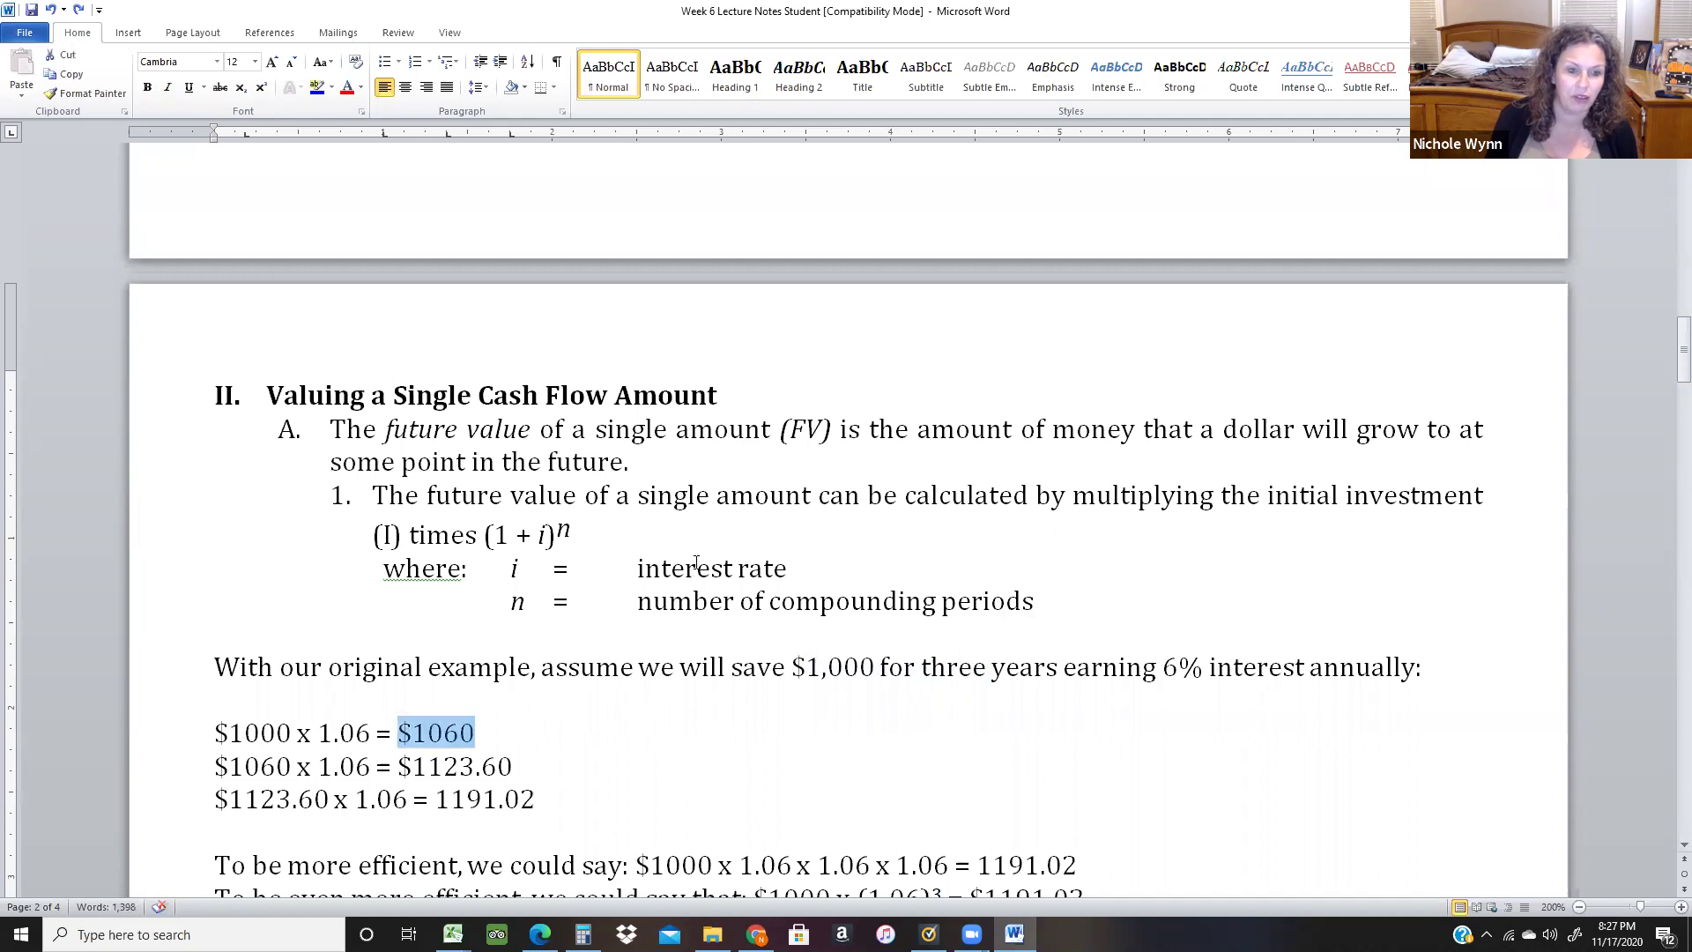
scroll(936, 412, "up", 10)
scroll(935, 412, "up", 2)
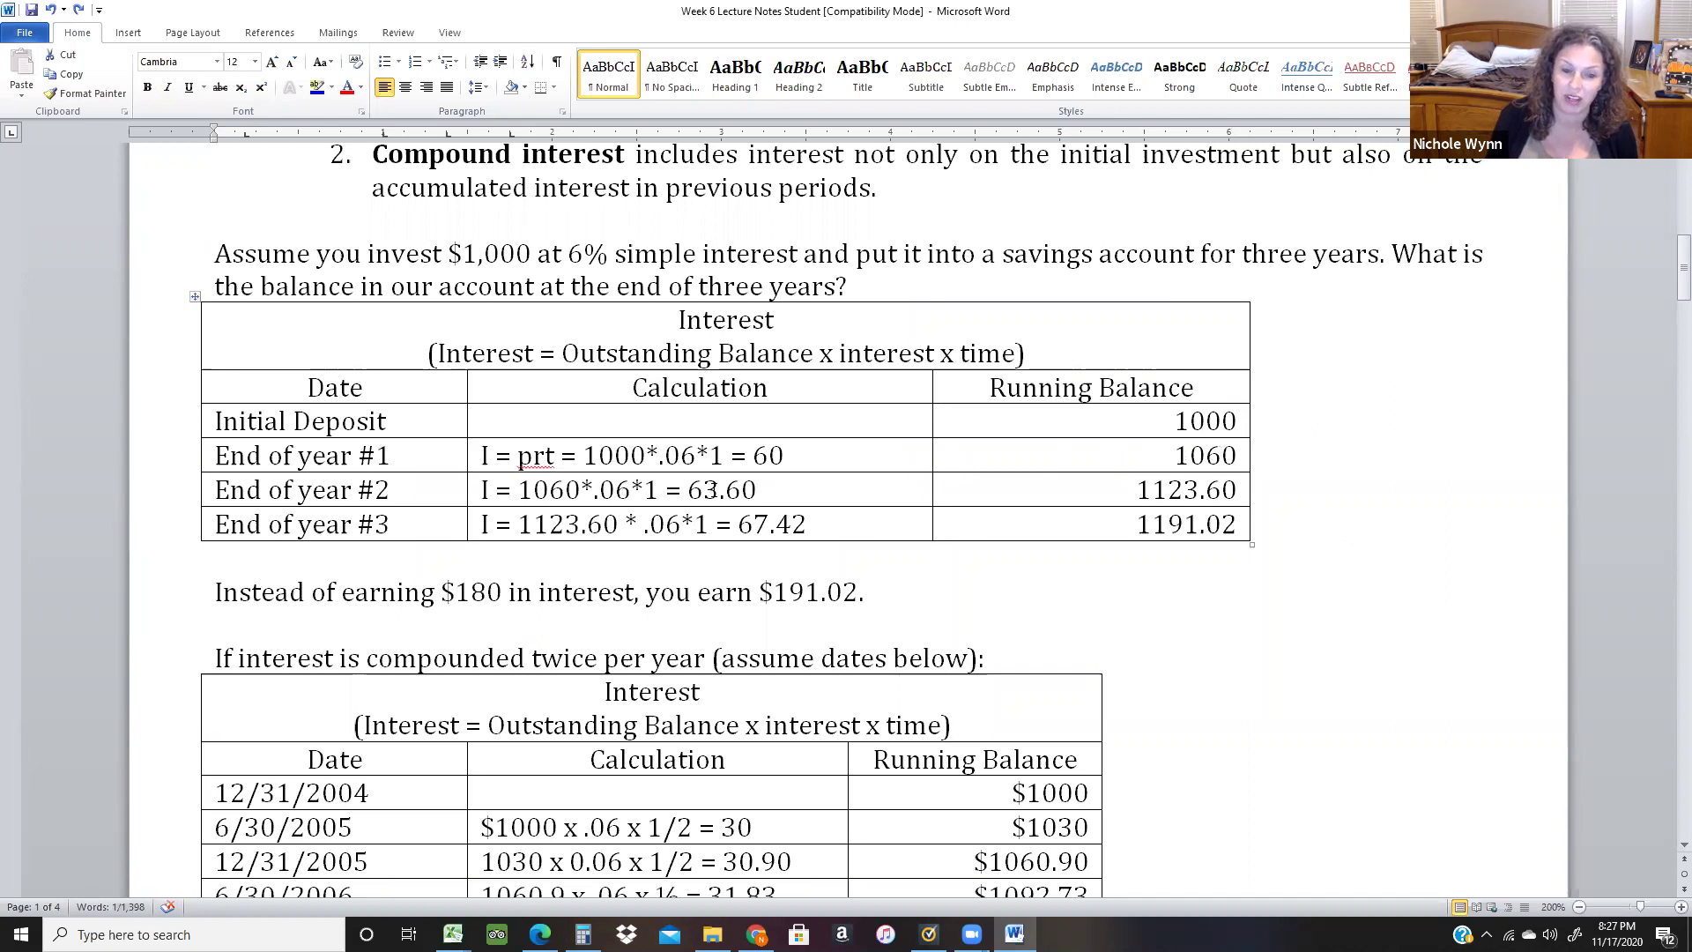
scroll(1136, 490, "down", 16)
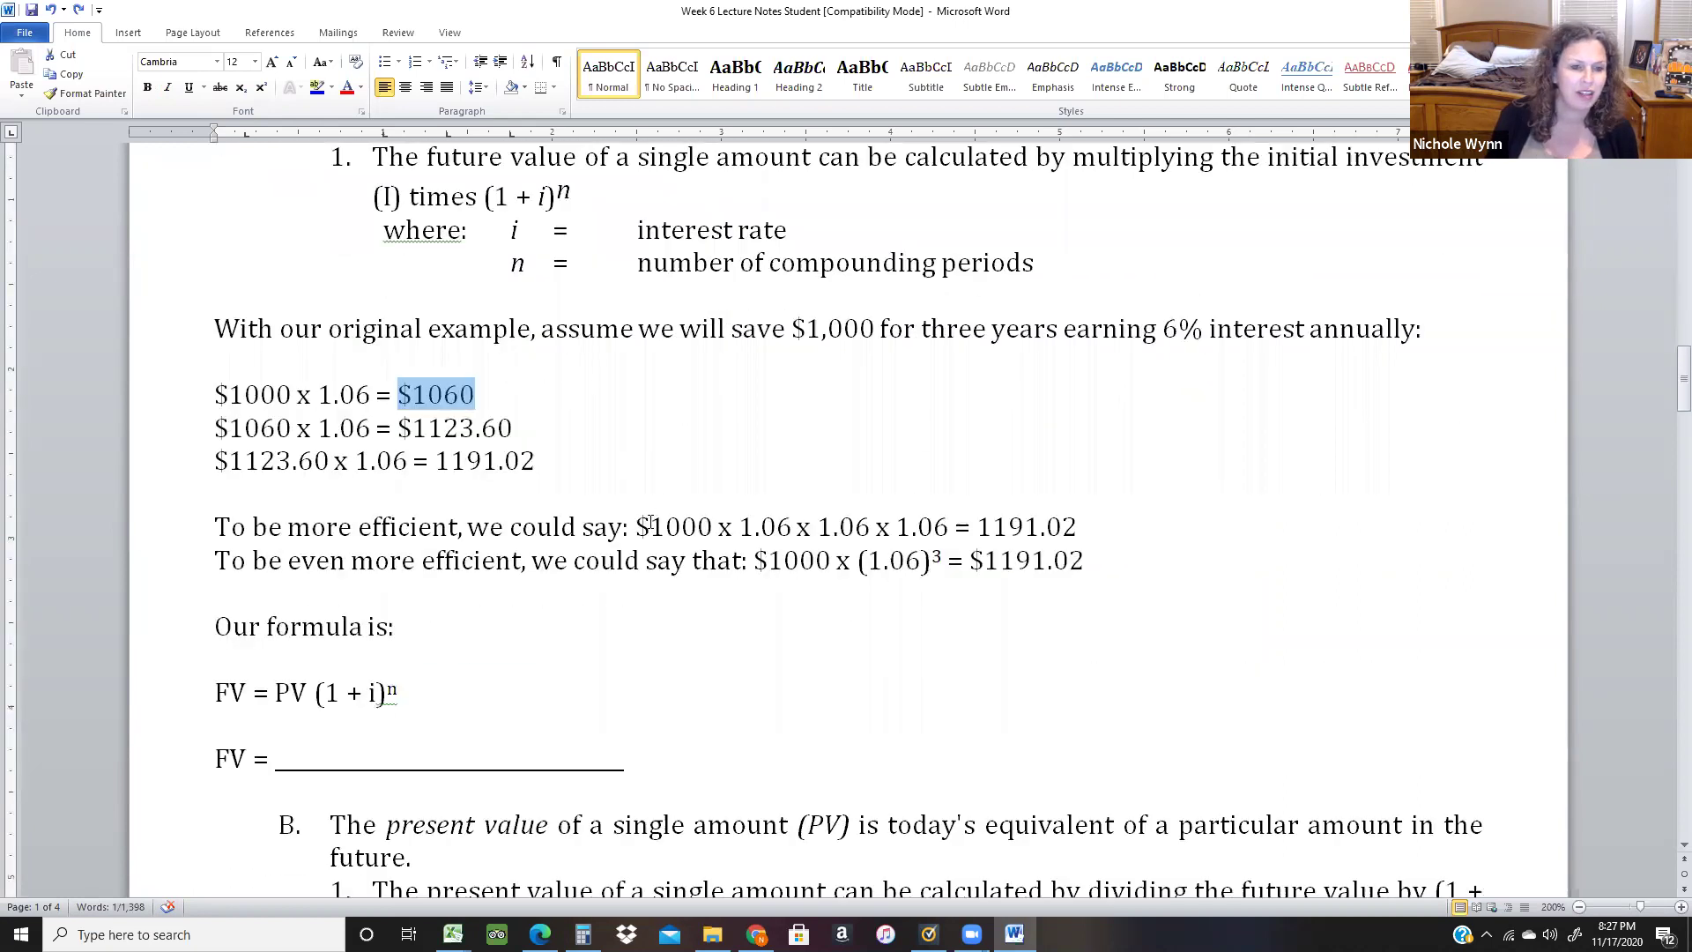
Examine the third-year multiplication by 1.06 and the combined expression $1000 x 1.06 x 1.06 x 1.06.
left_click(245, 451)
left_click(331, 460)
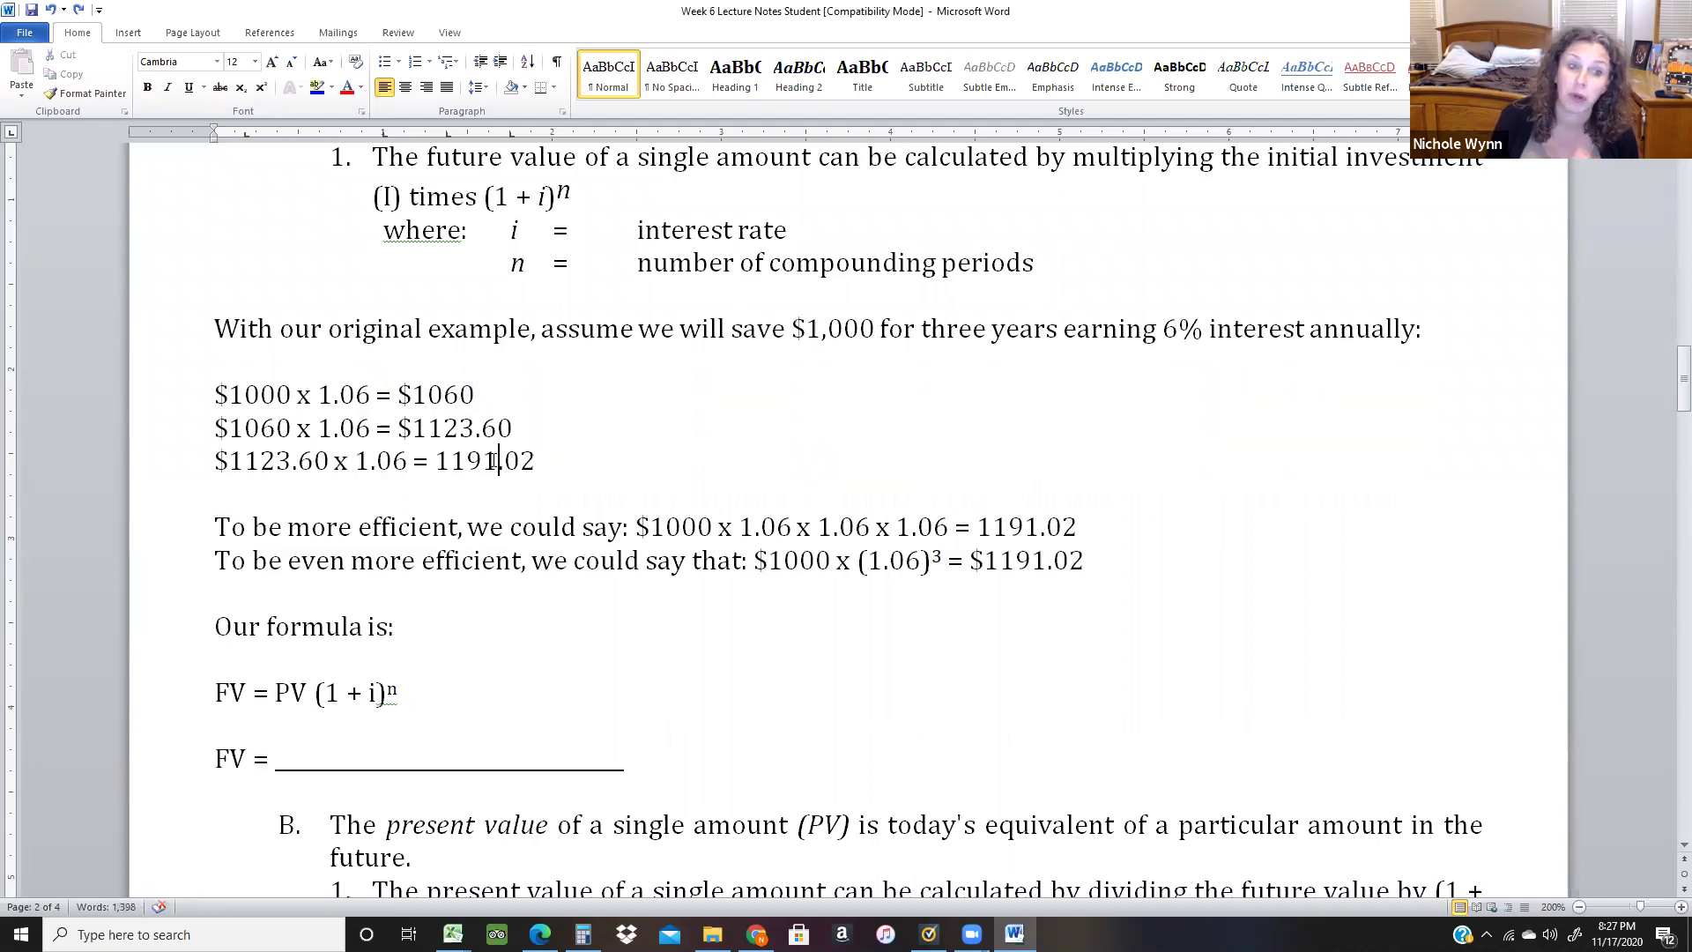
left_click_drag(535, 460, 430, 467)
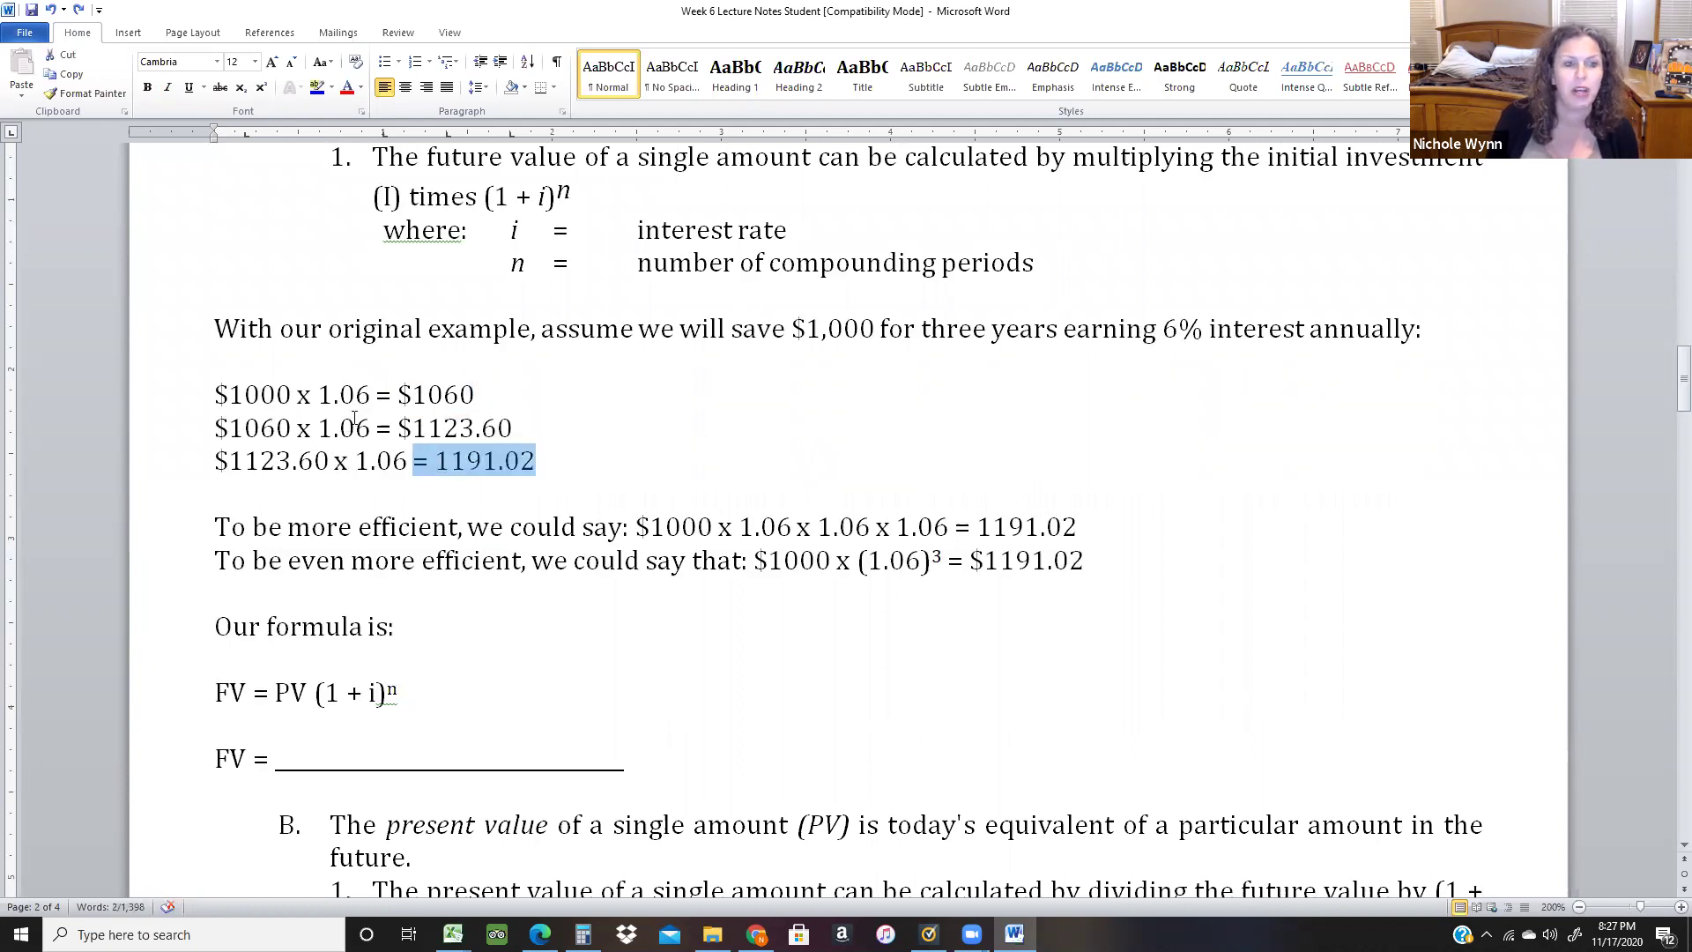
left_click(636, 526)
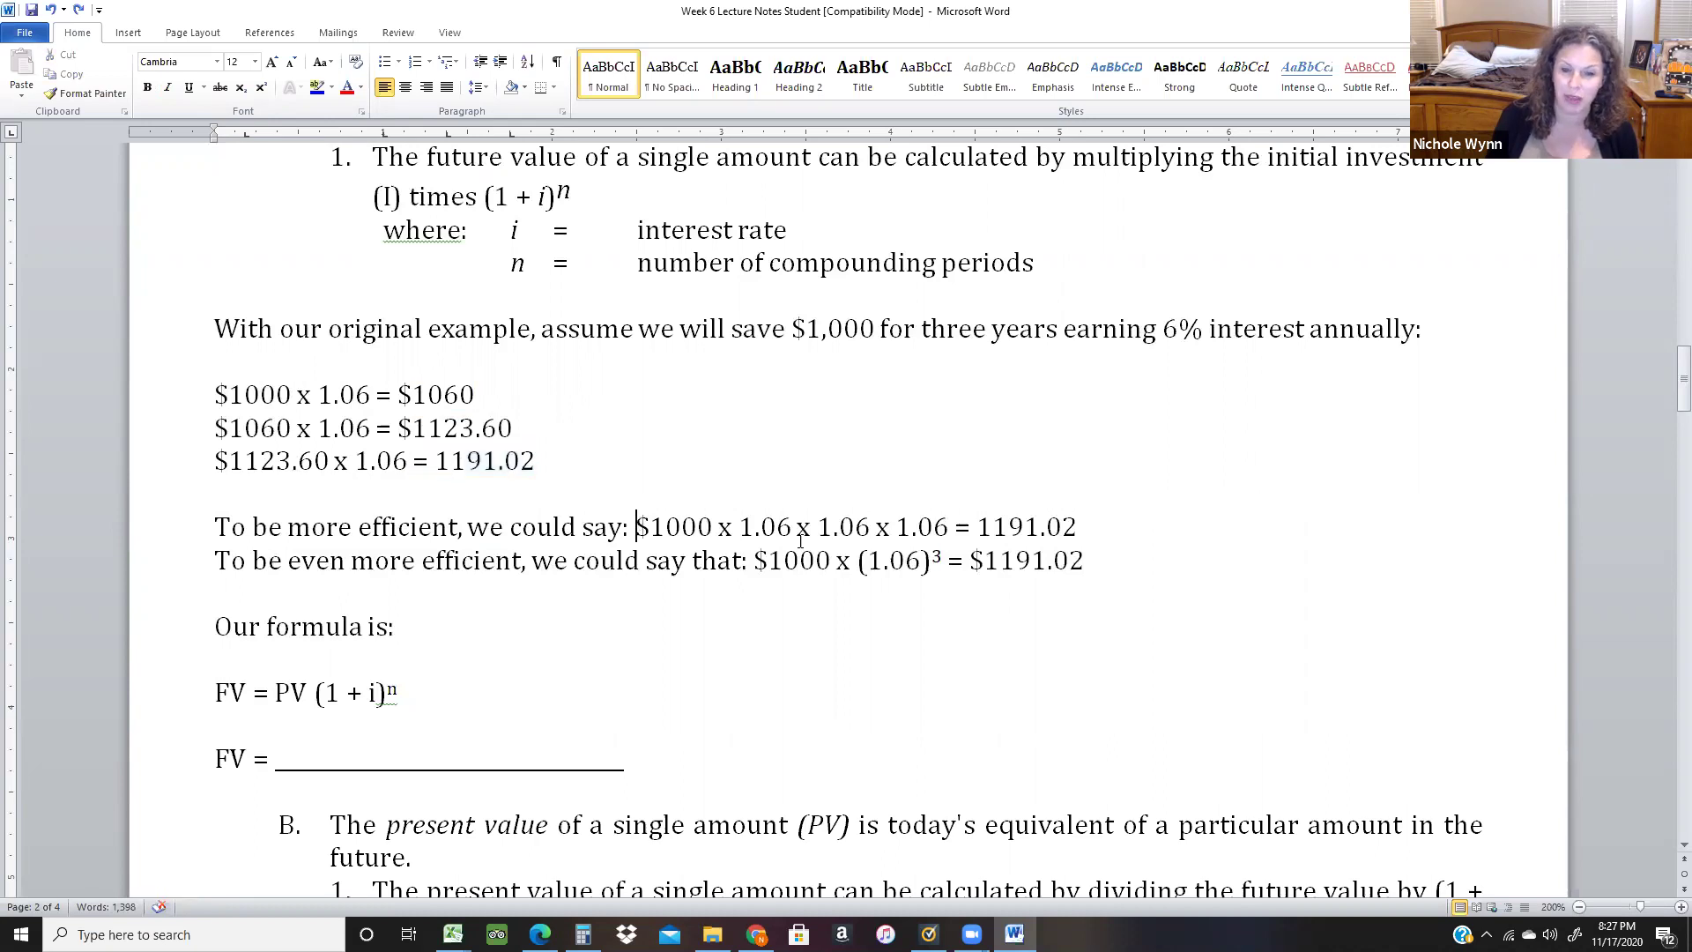
left_click(763, 526)
left_click(842, 526)
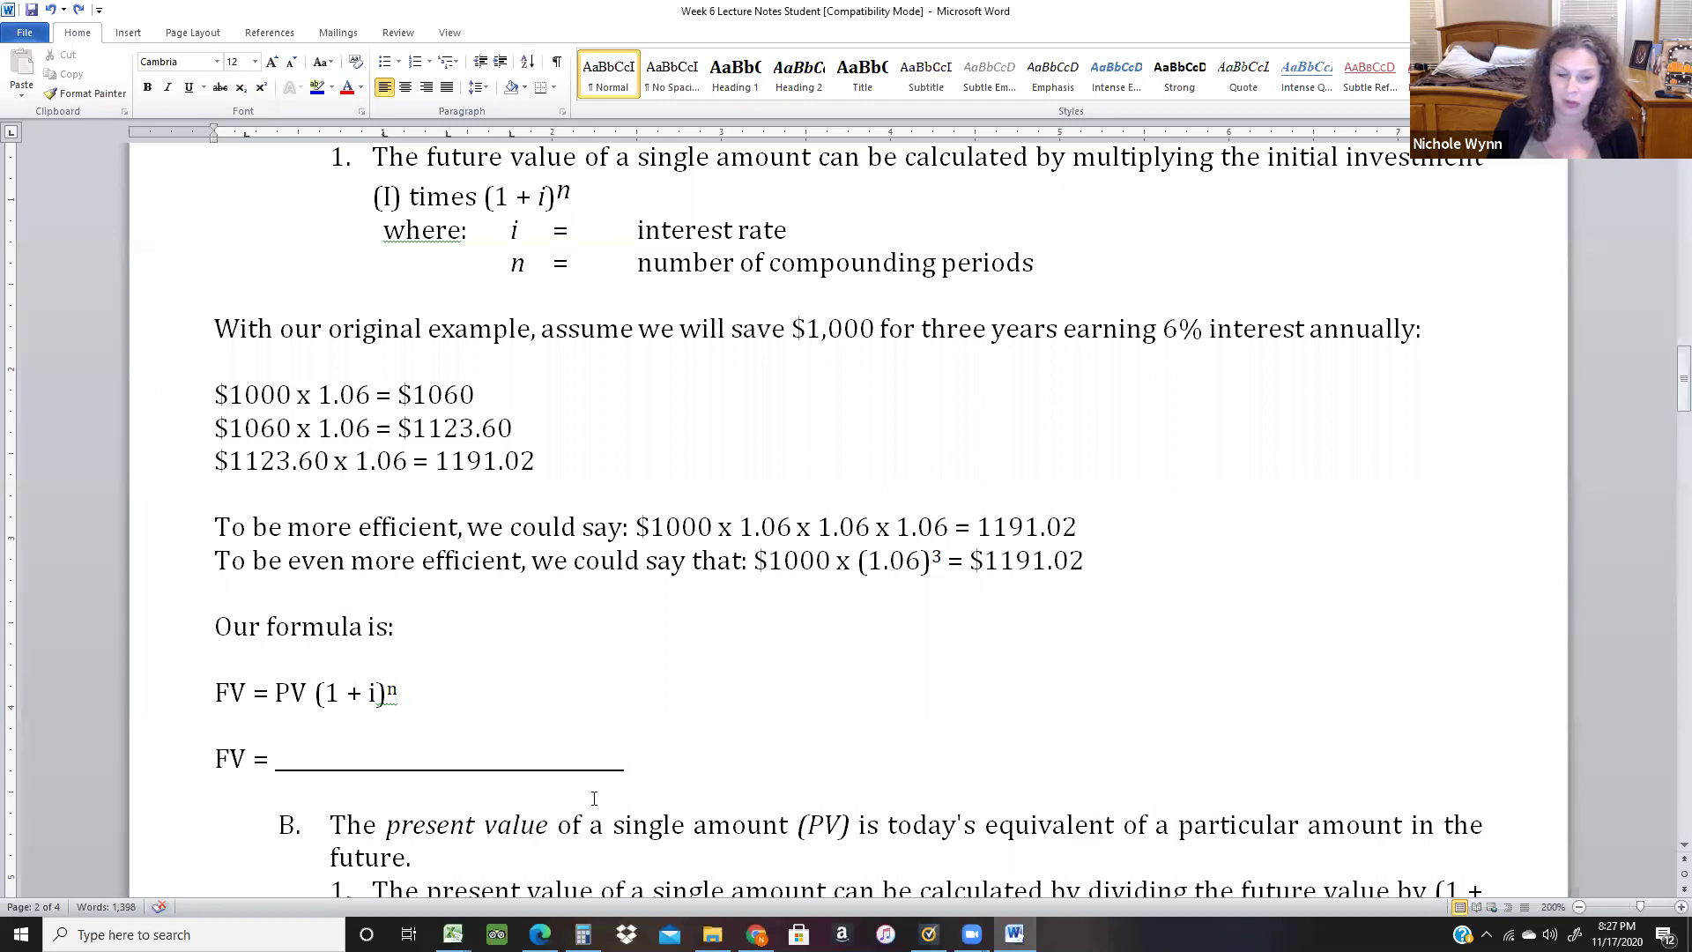
Switch to Calculator, move it clear of the formulas, and work out 1000*1.06*1.06*1.06.
left_click(583, 934)
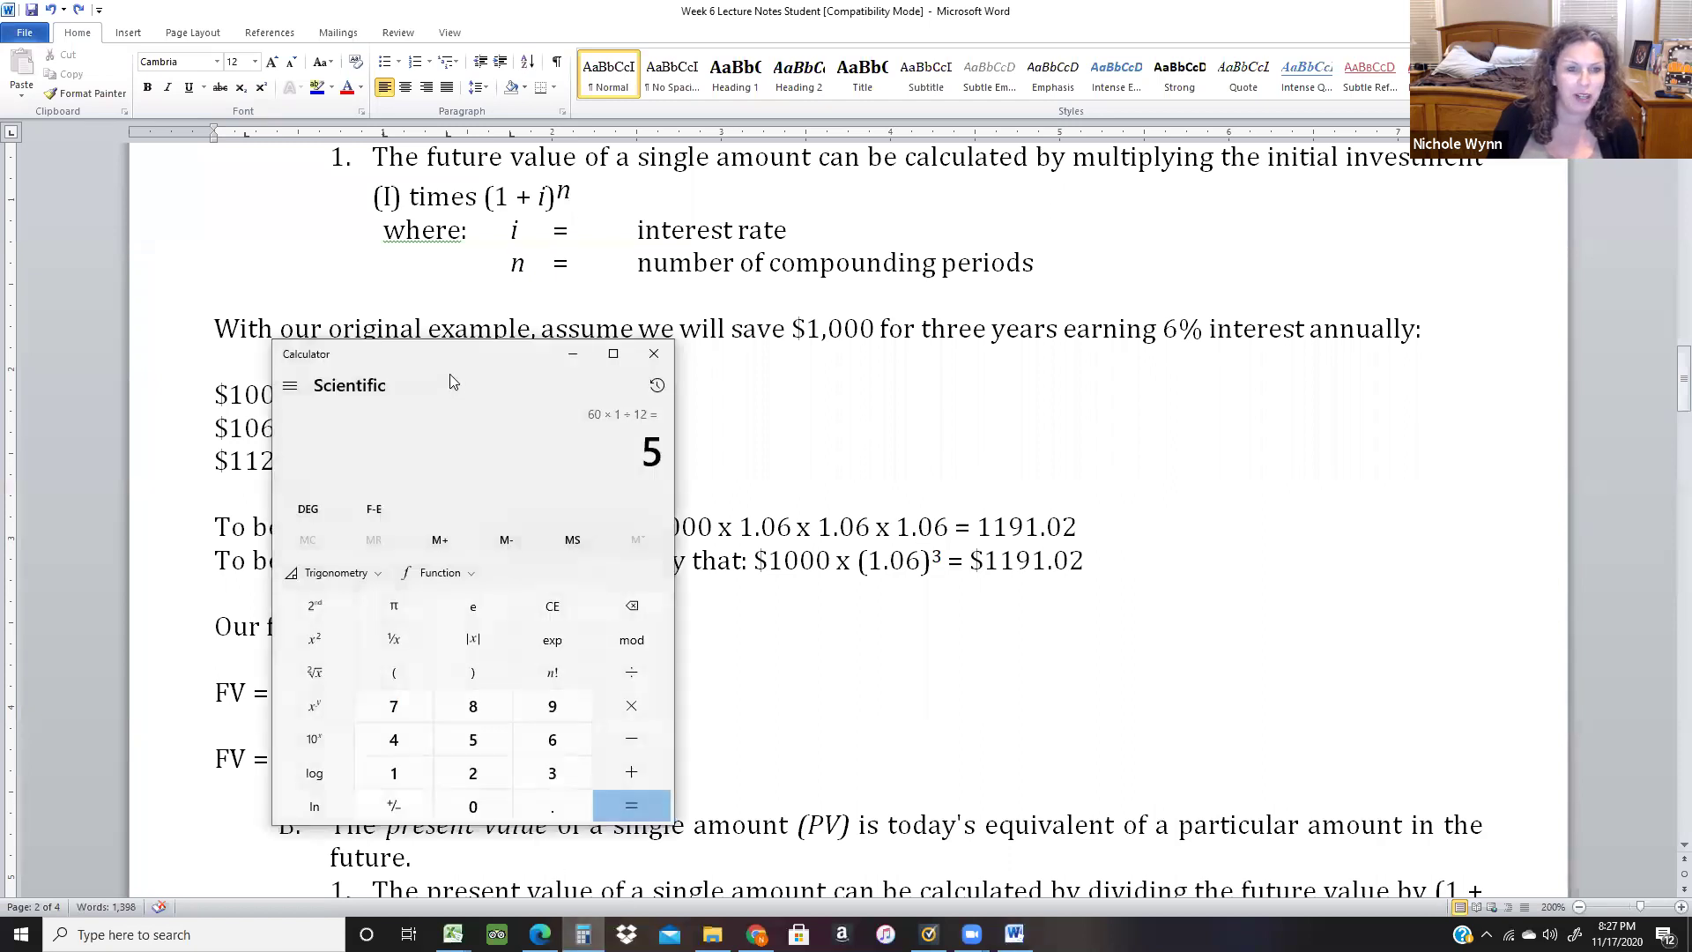
left_click_drag(449, 357, 1275, 360)
type("1")
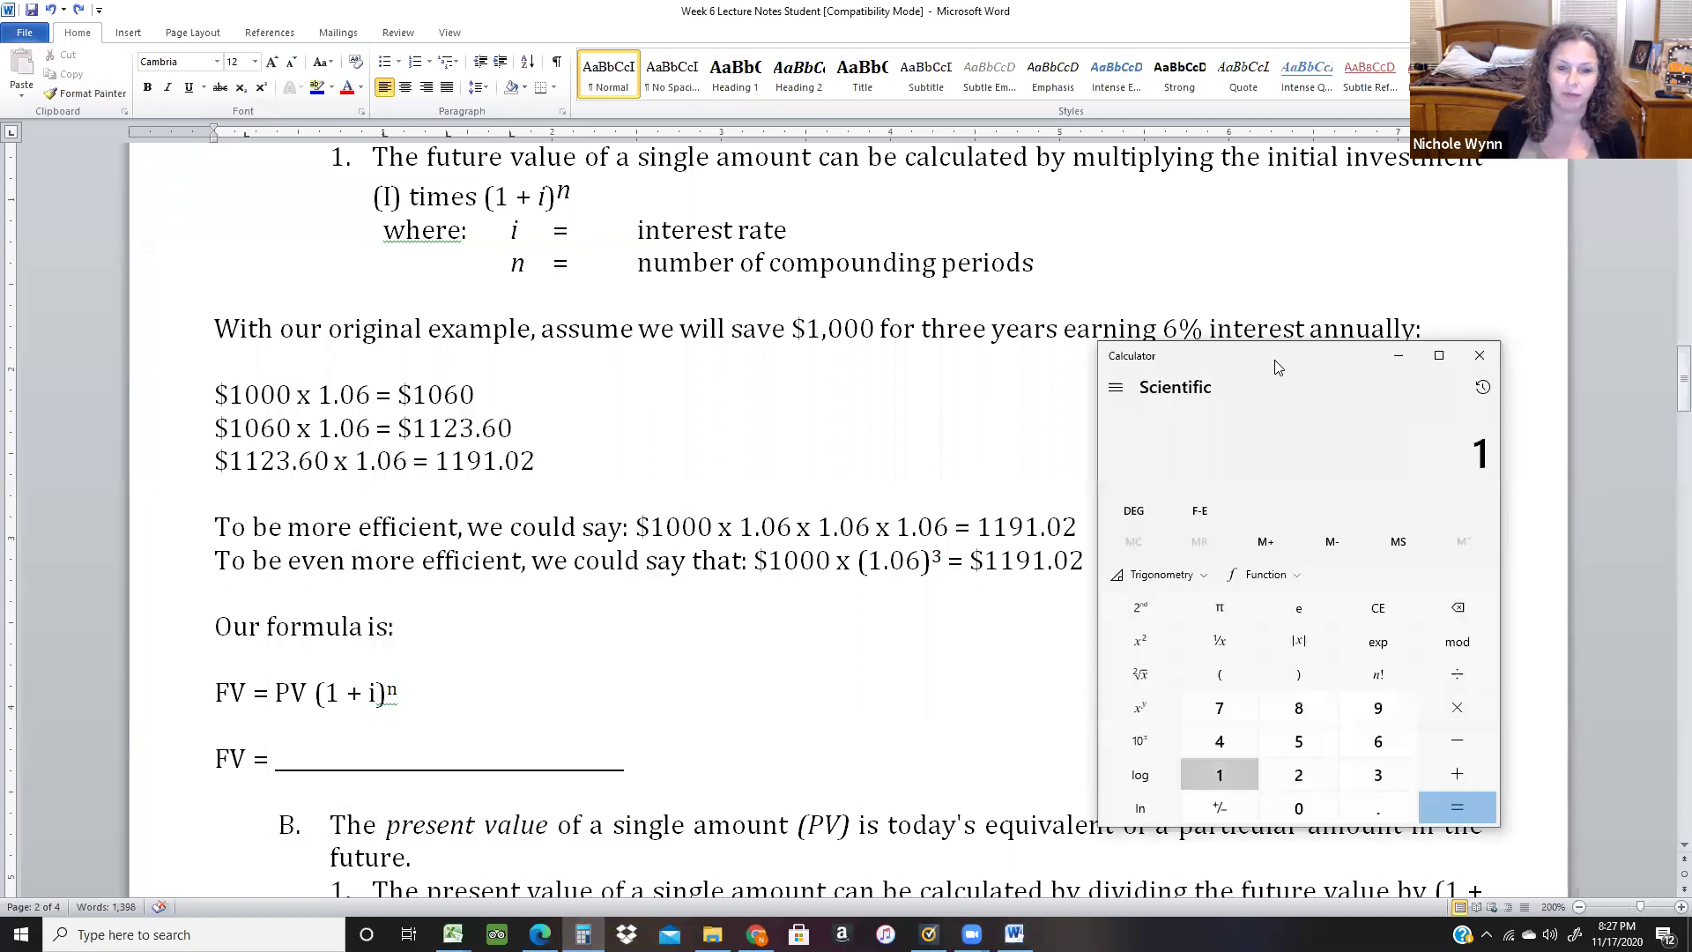
type("000*1.06*1")
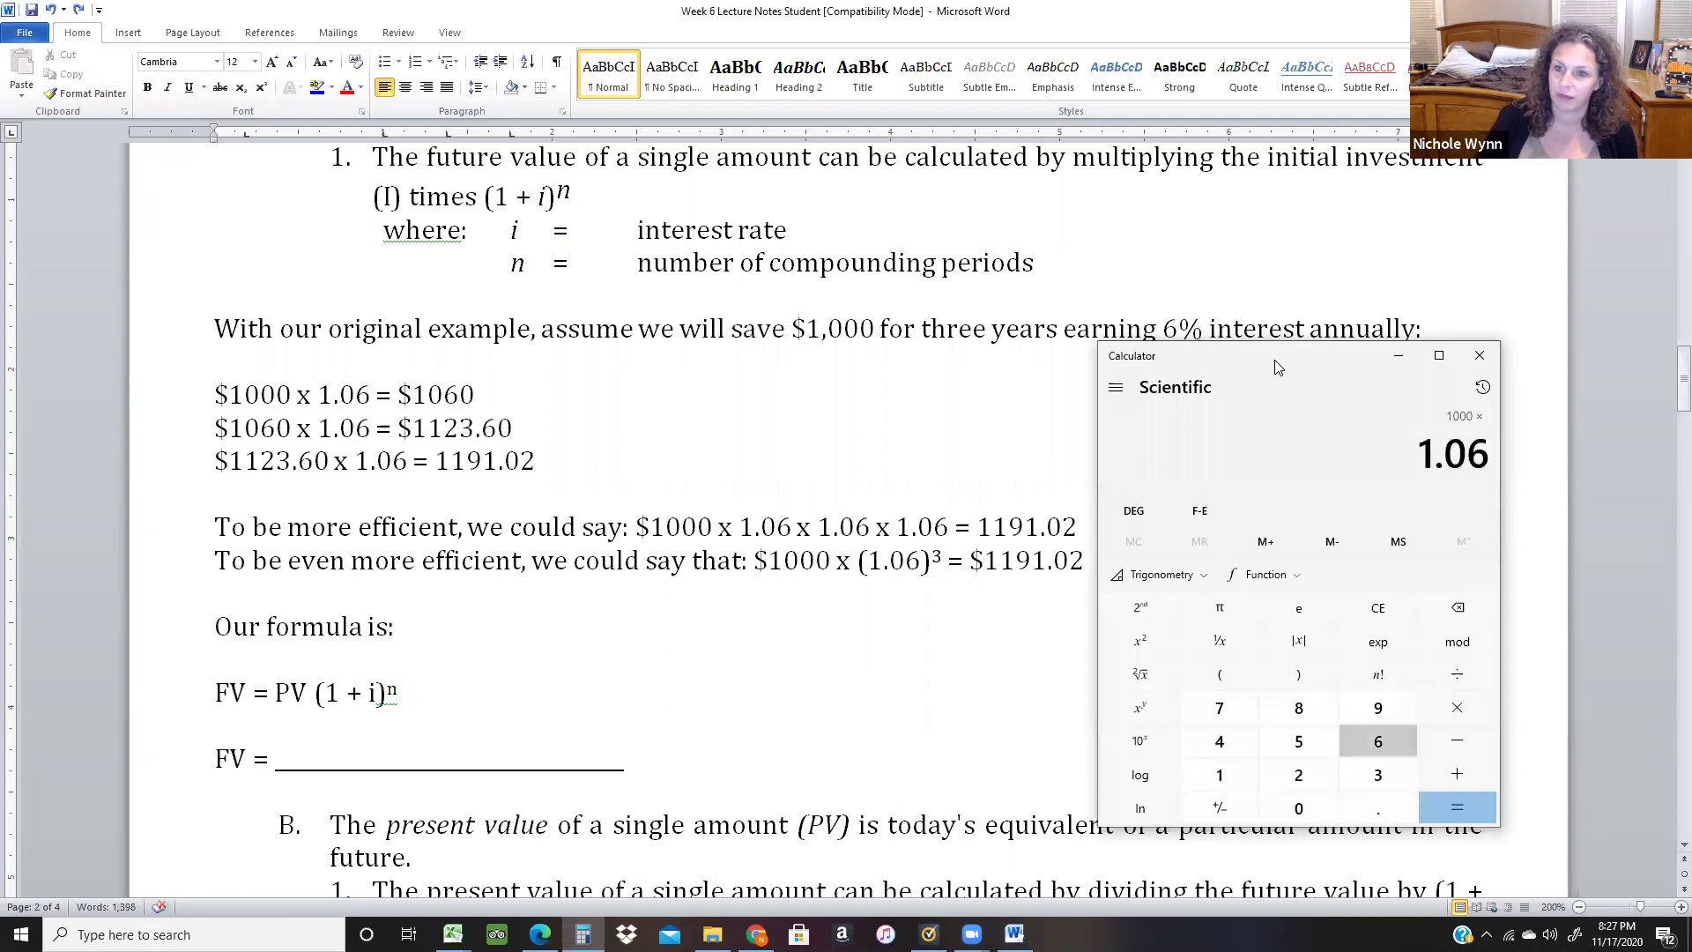
type(".06*1.06")
key("Return")
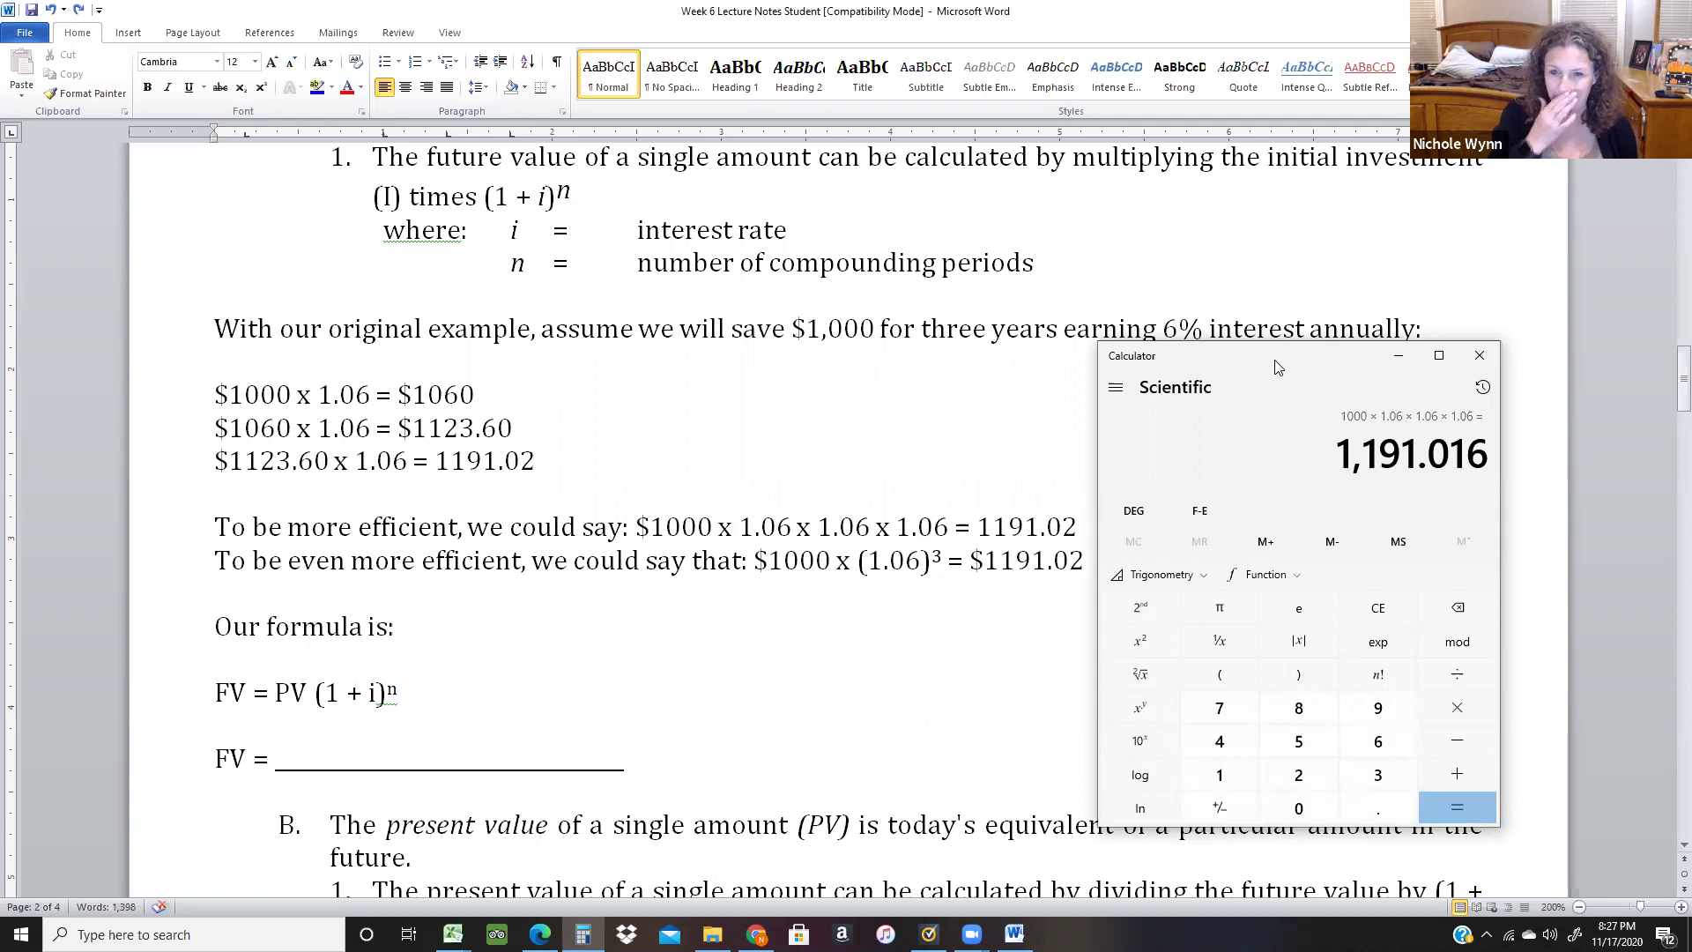
Return to the Word notes and examine the exponent form $1000 x (1.06)³ and its result.
key("alt+Tab")
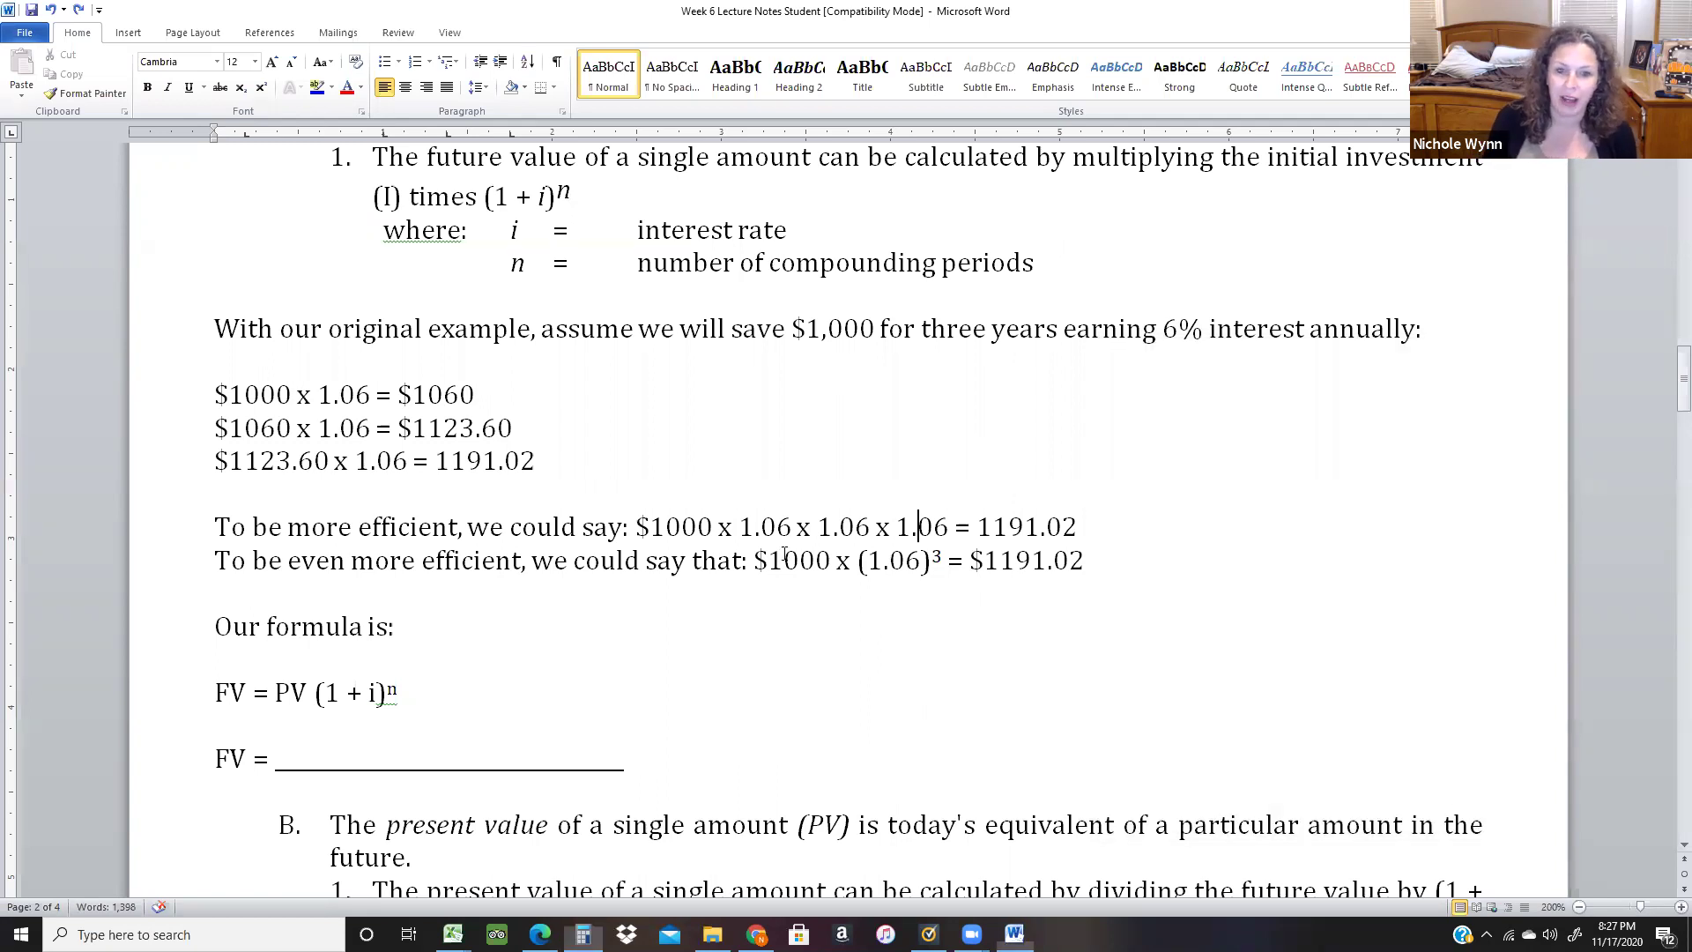
left_click(755, 561)
left_click_drag(754, 560, 957, 558)
left_click(937, 553)
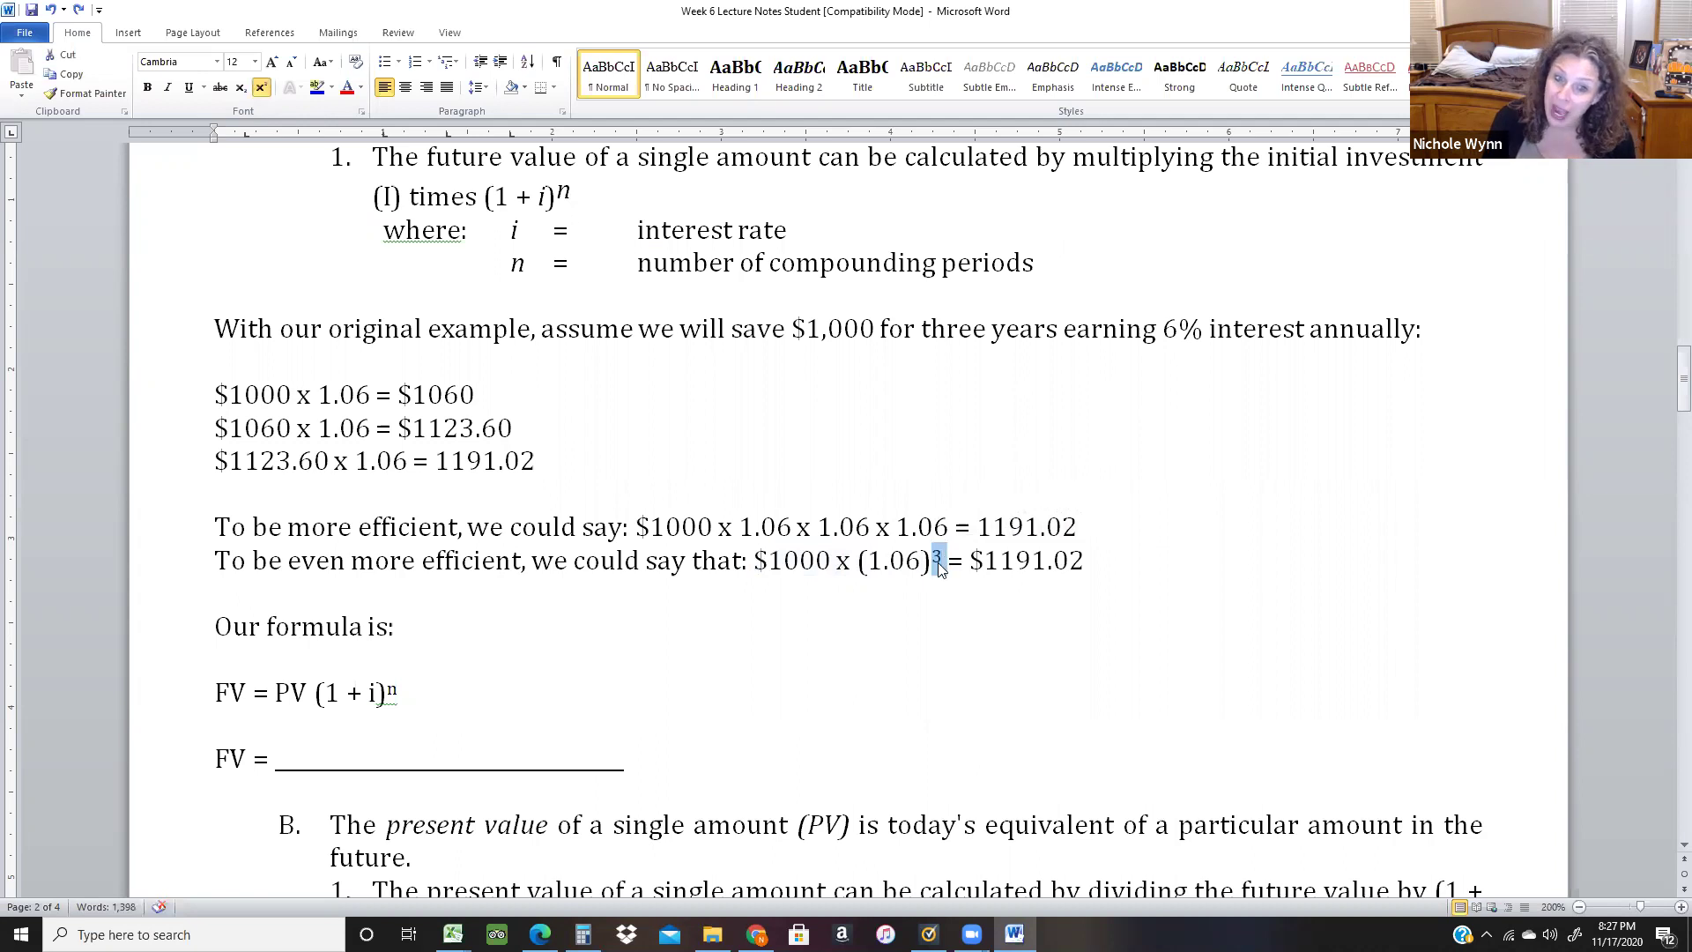
left_click(970, 560)
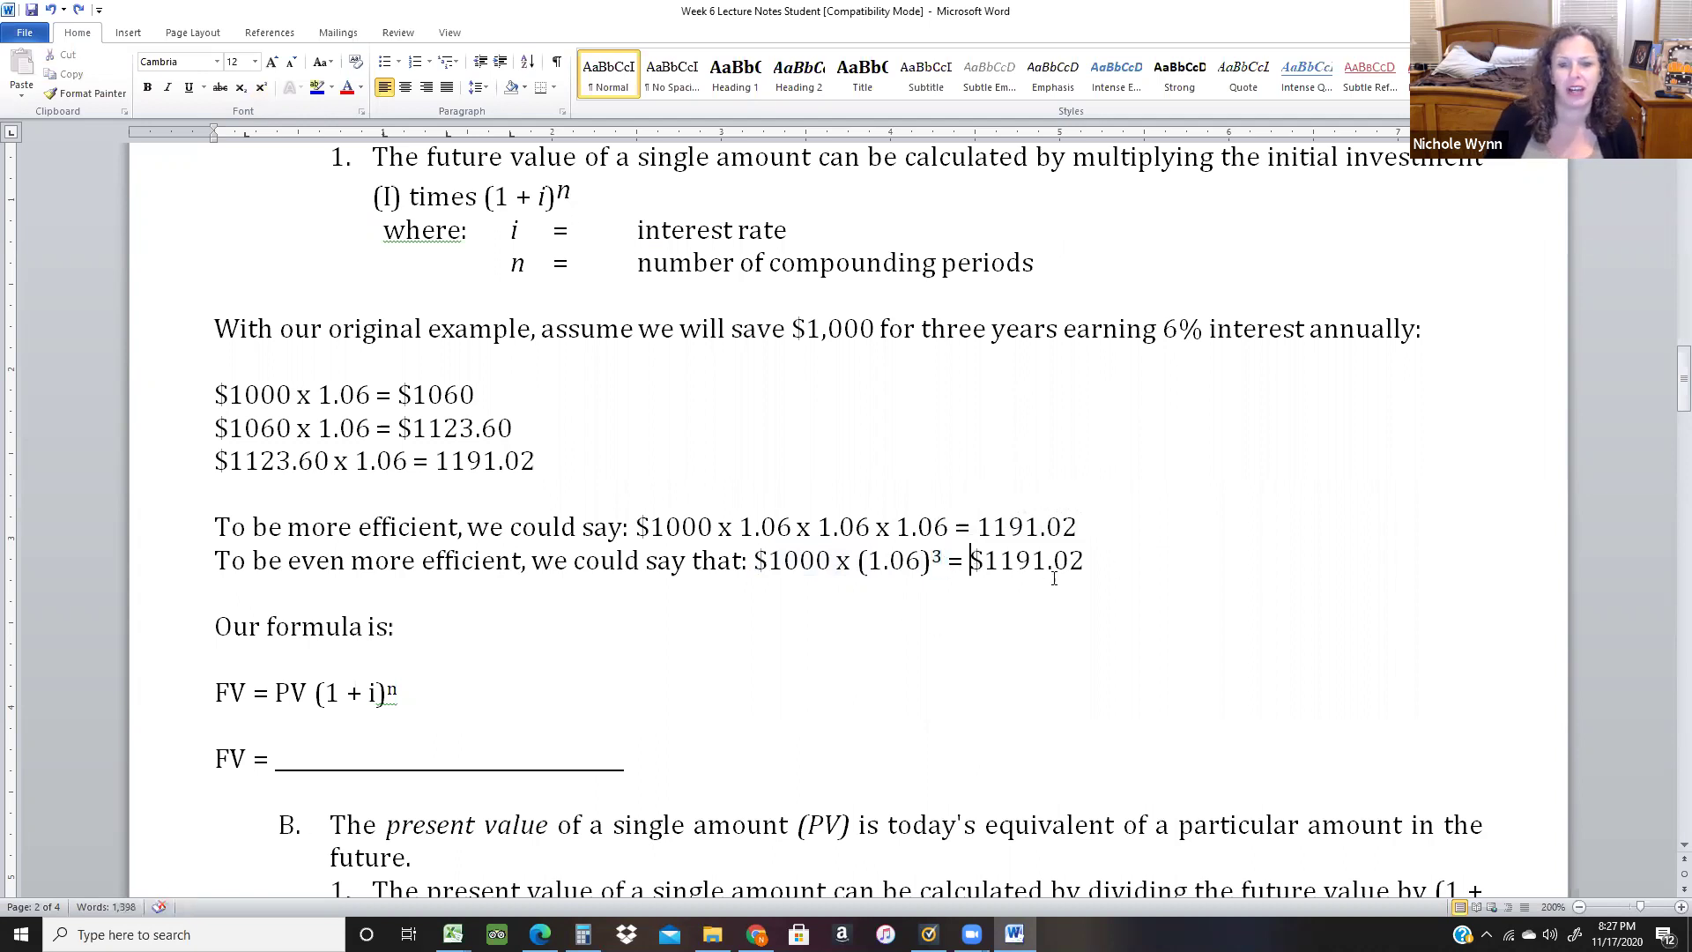
Make the formula line FV = PV (1 + i)ⁿ bold and enlarge its font to 14 points.
triple_click(419, 688)
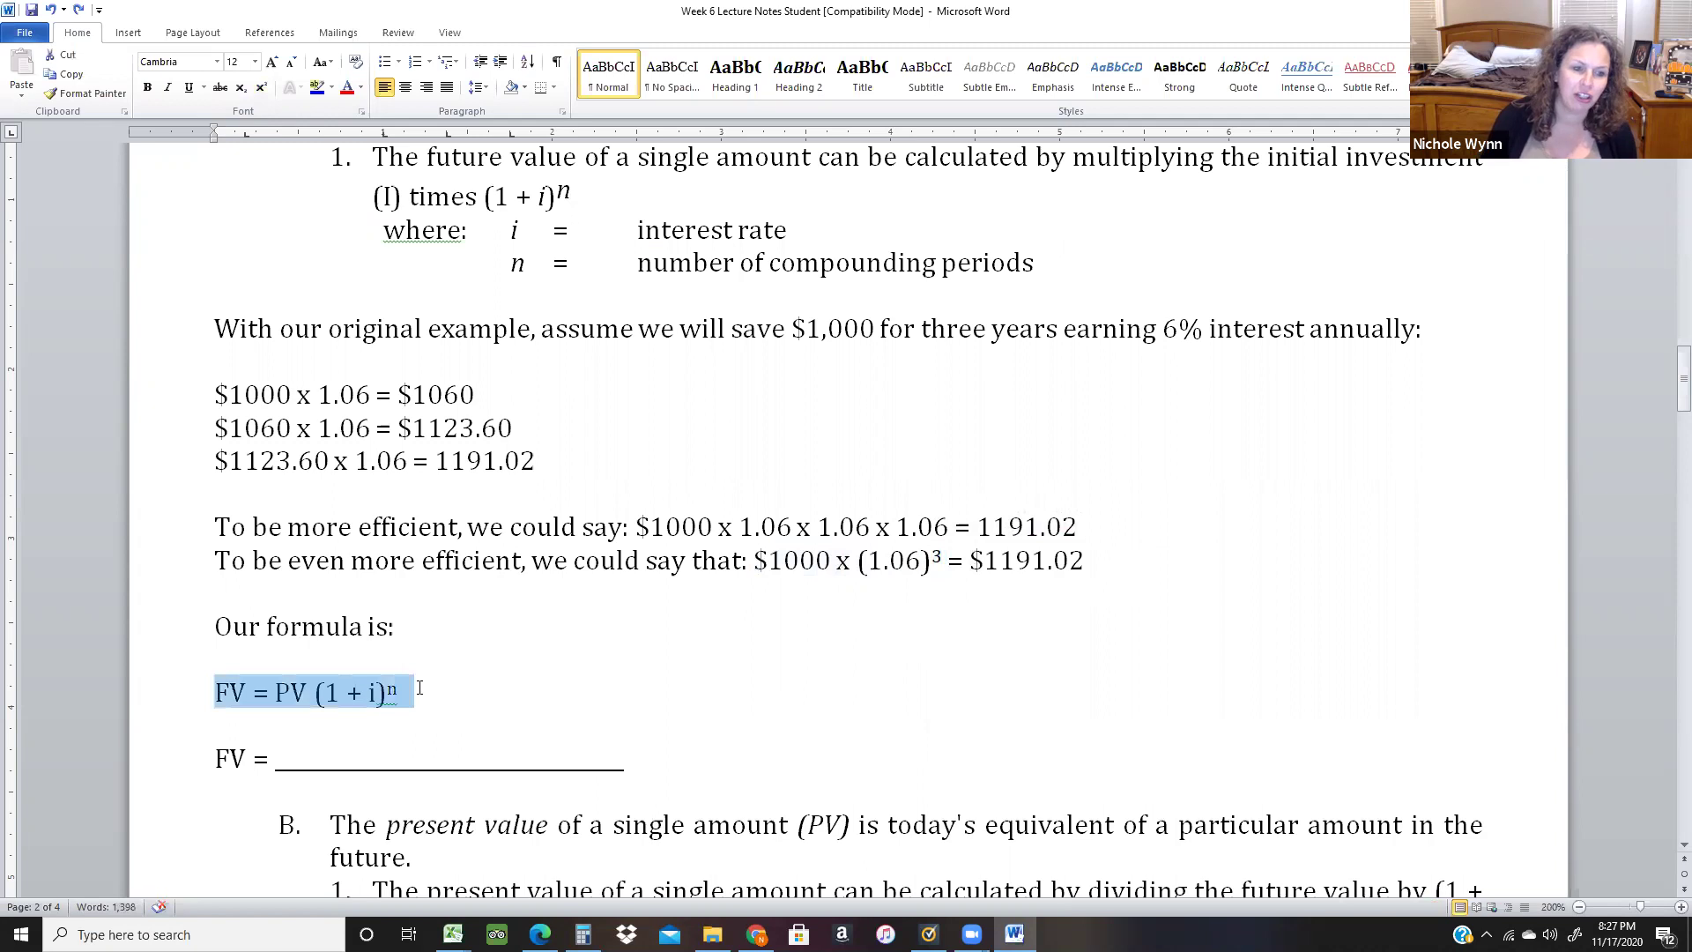
key("ctrl+b")
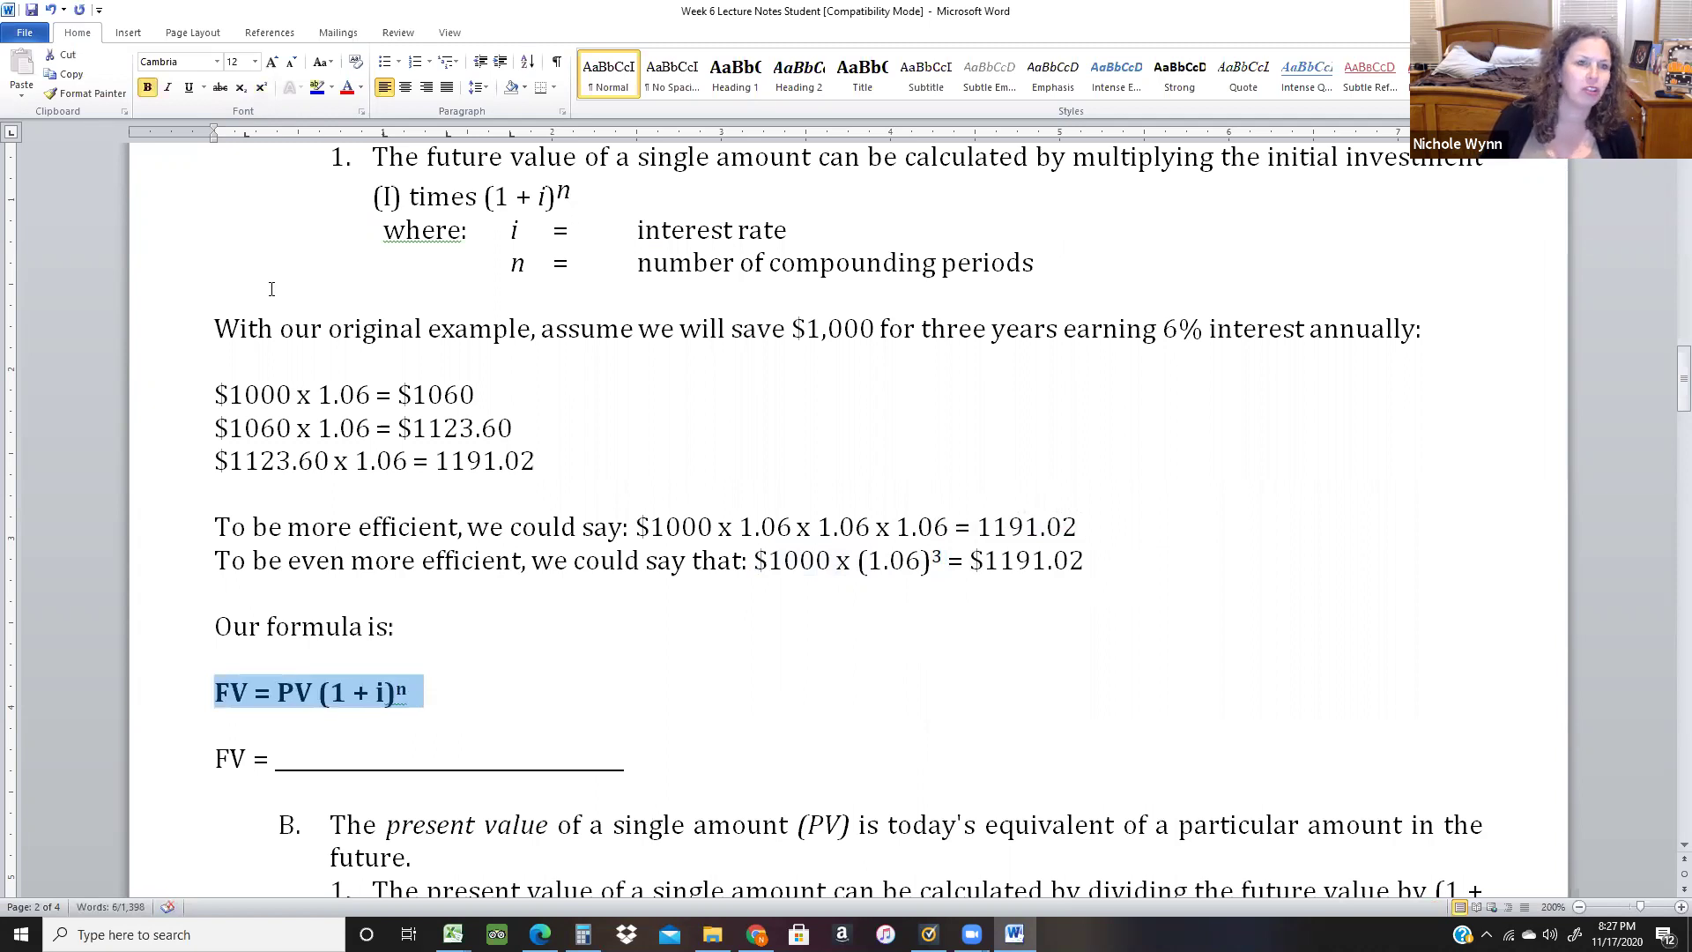
left_click(270, 65)
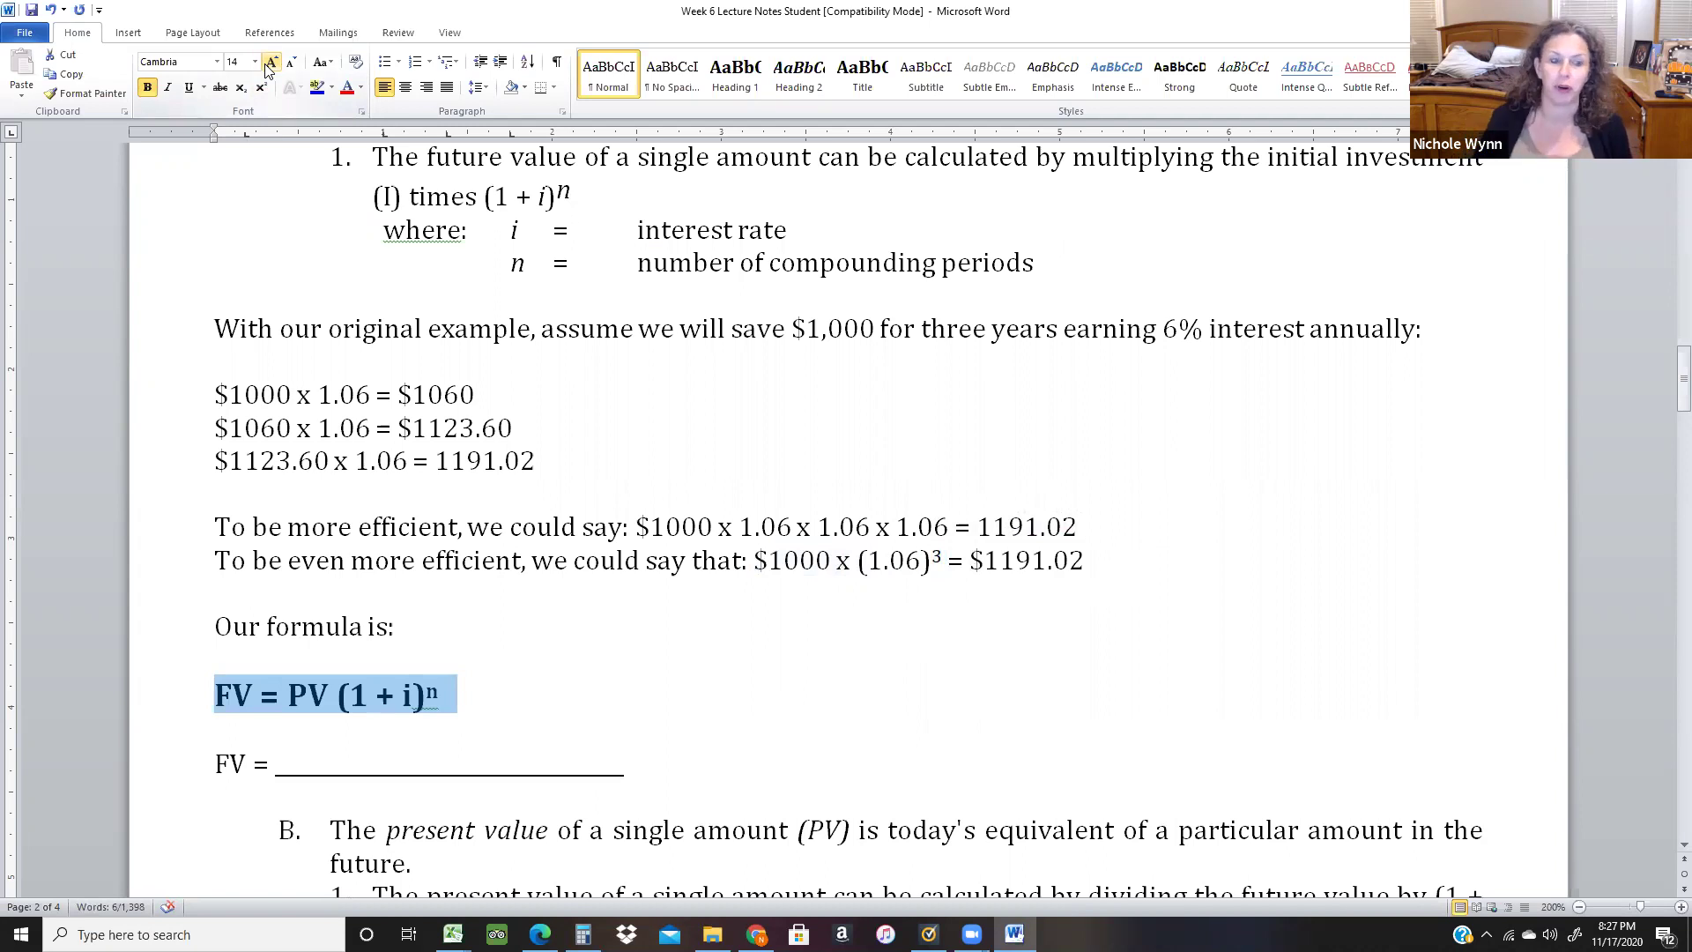
key("Left")
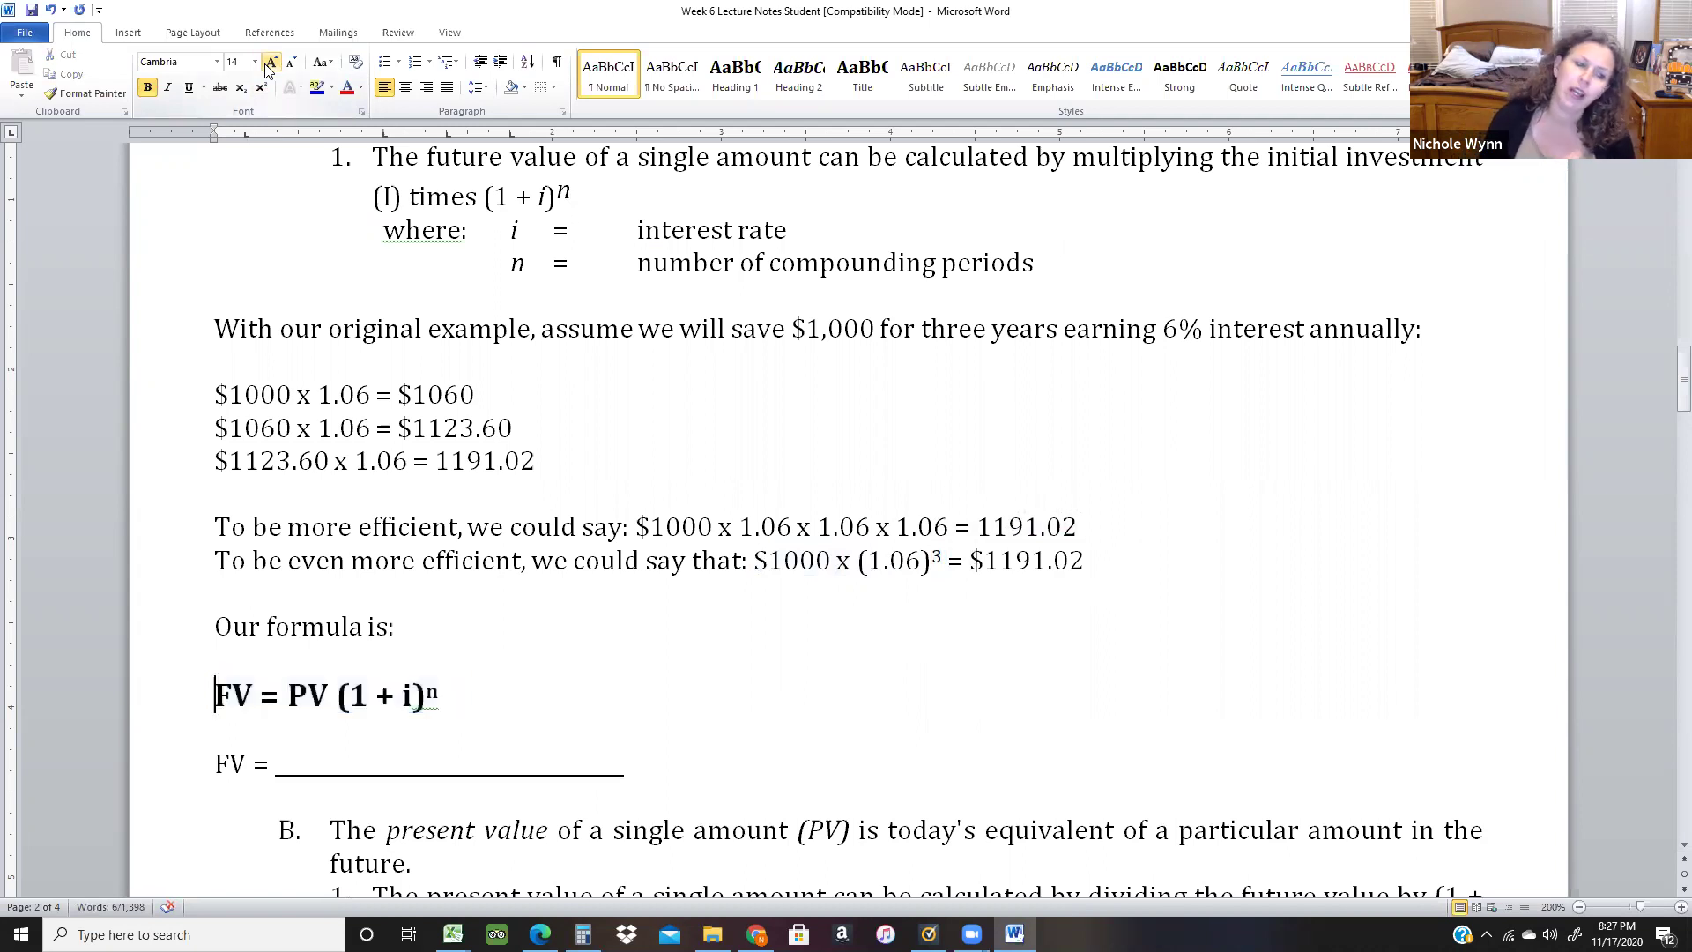
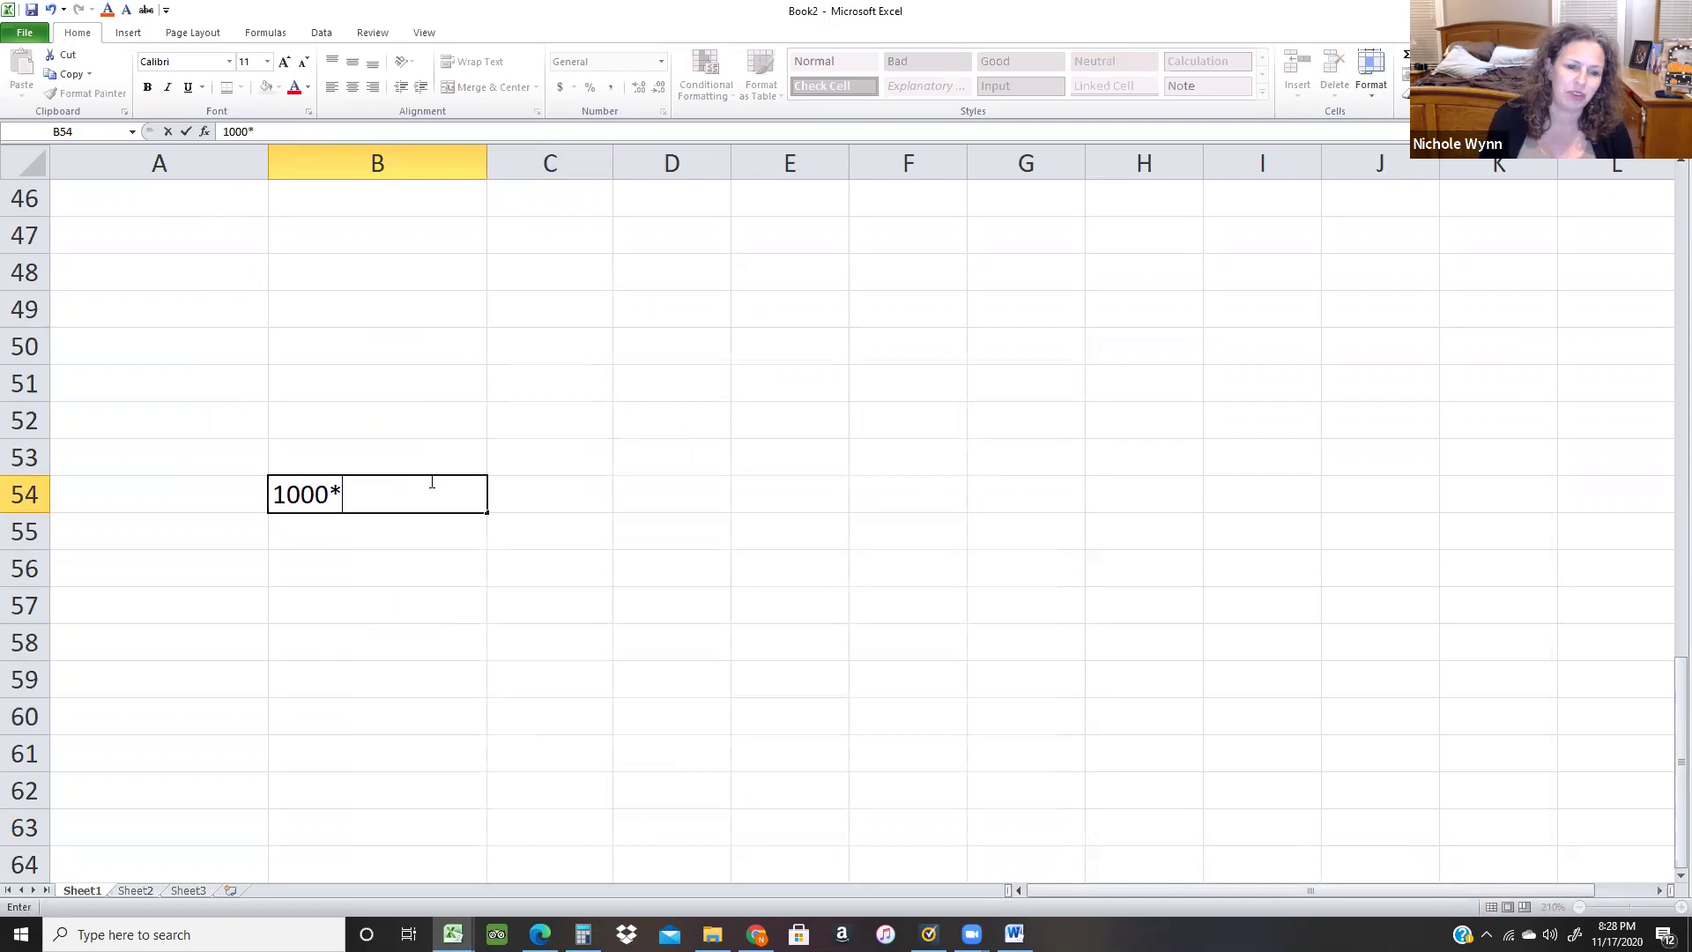
Complete the plain-text expression 1000*(1.06)^3 in cell B54 of the Excel sheet.
type(")")
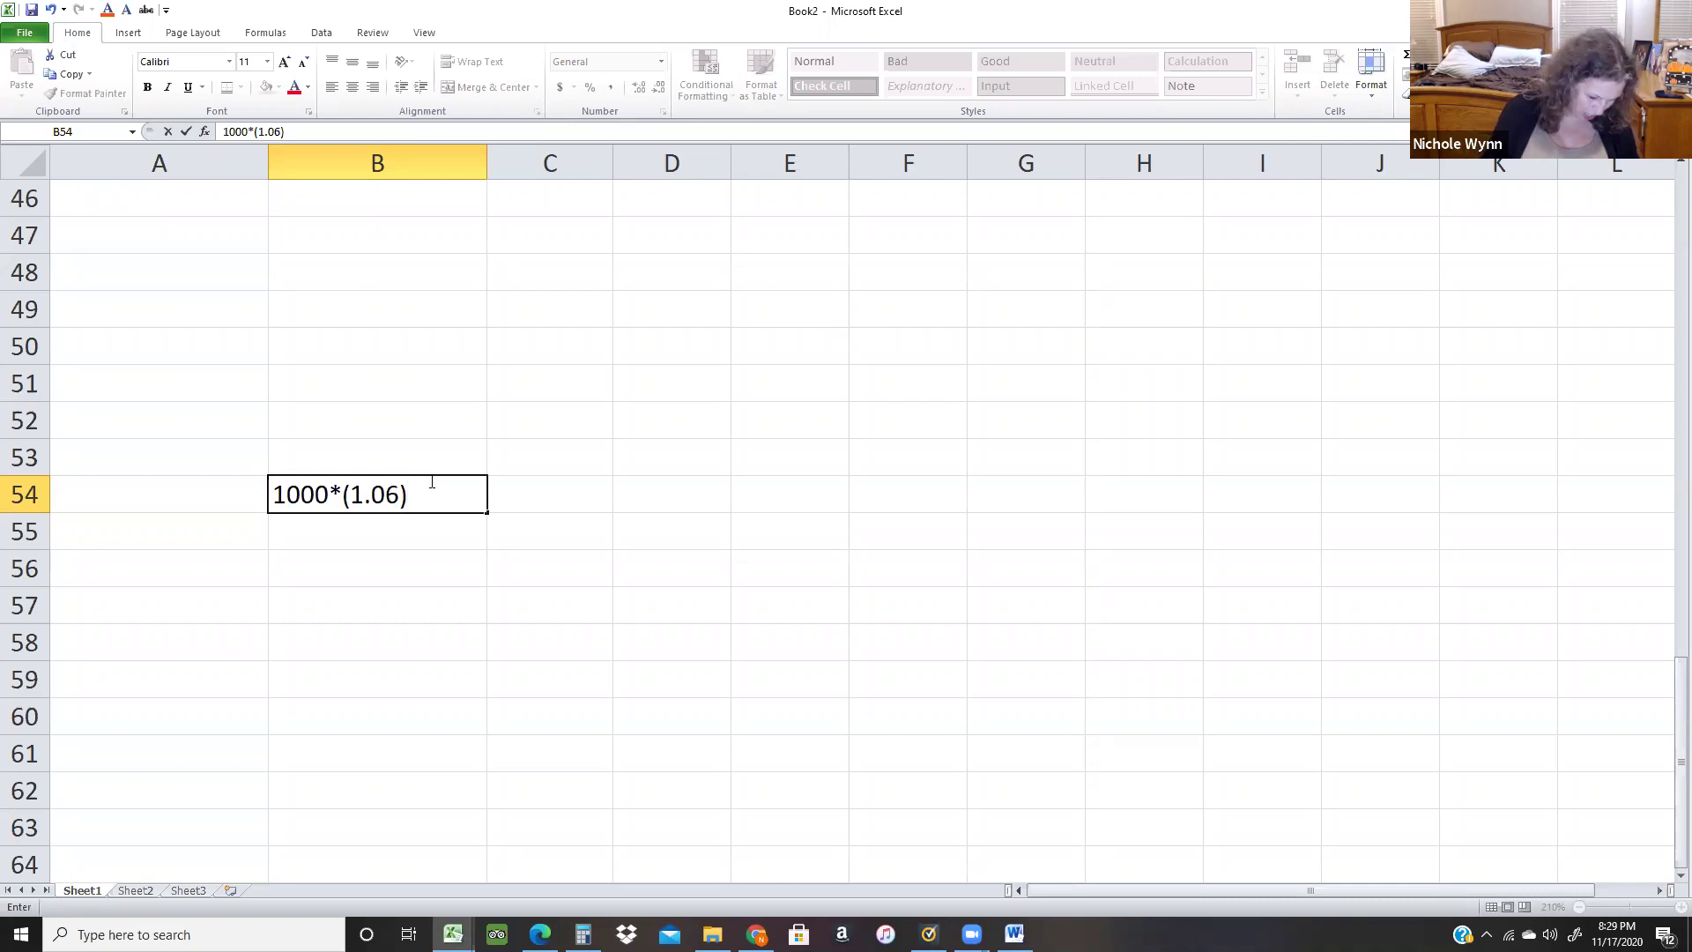
type("^3")
key("Return")
Calculate the three-year future value in cell C55 with the formula =1000*(1.06)^3.
key("Right")
type("=1000")
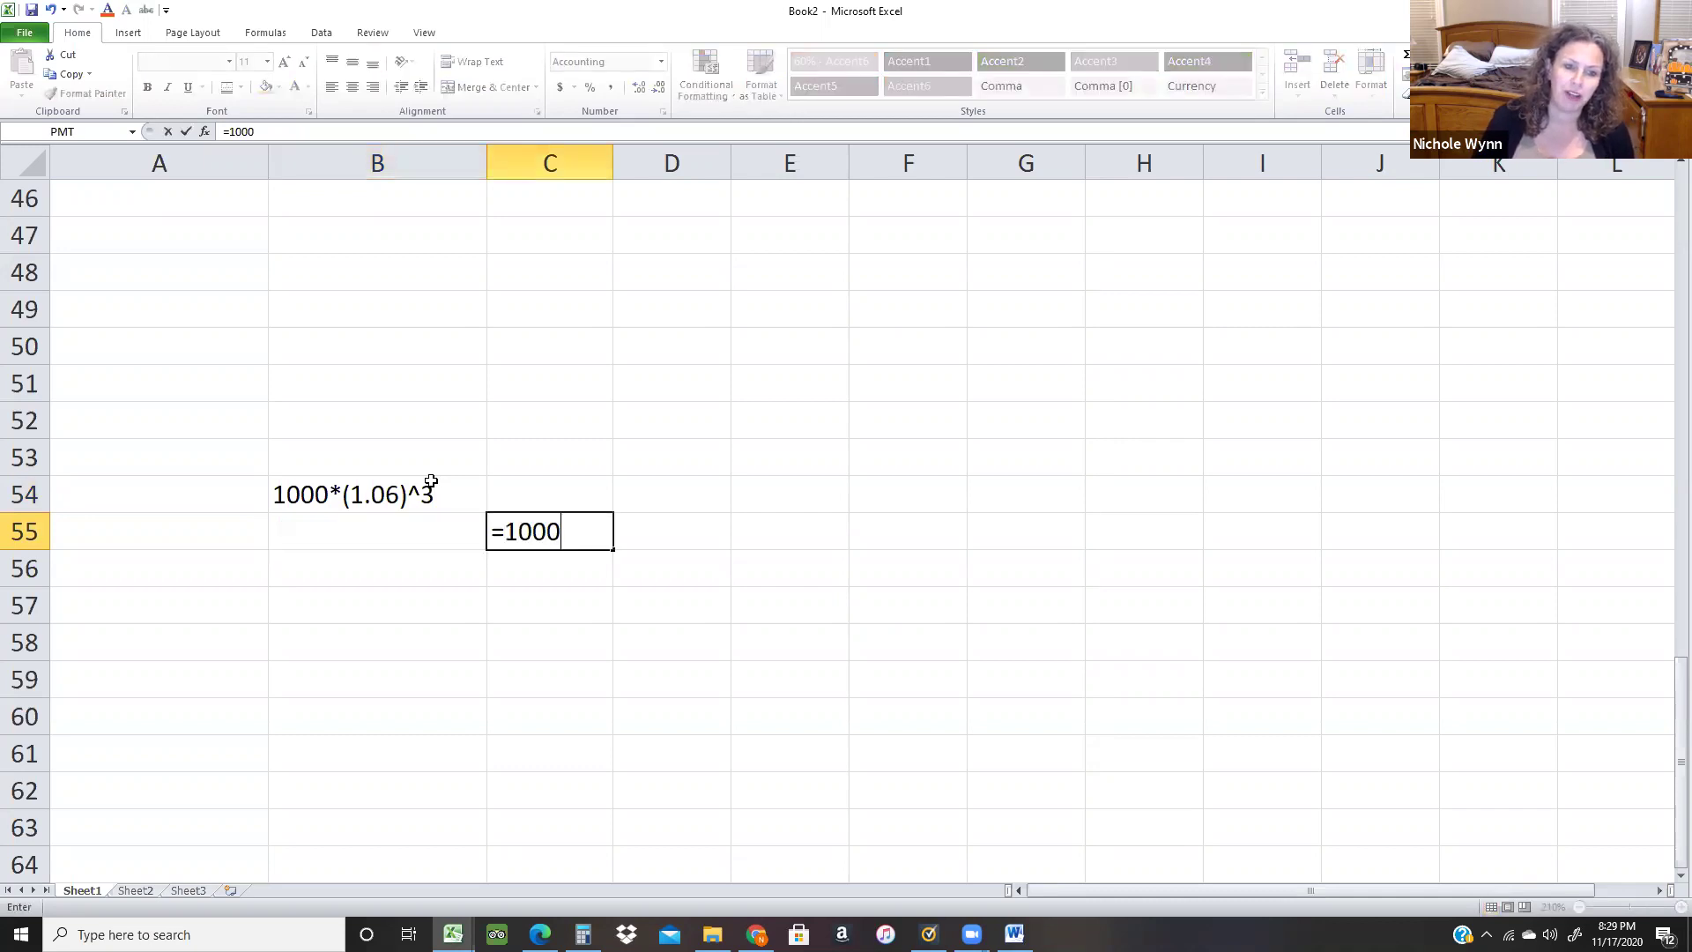
type("*(")
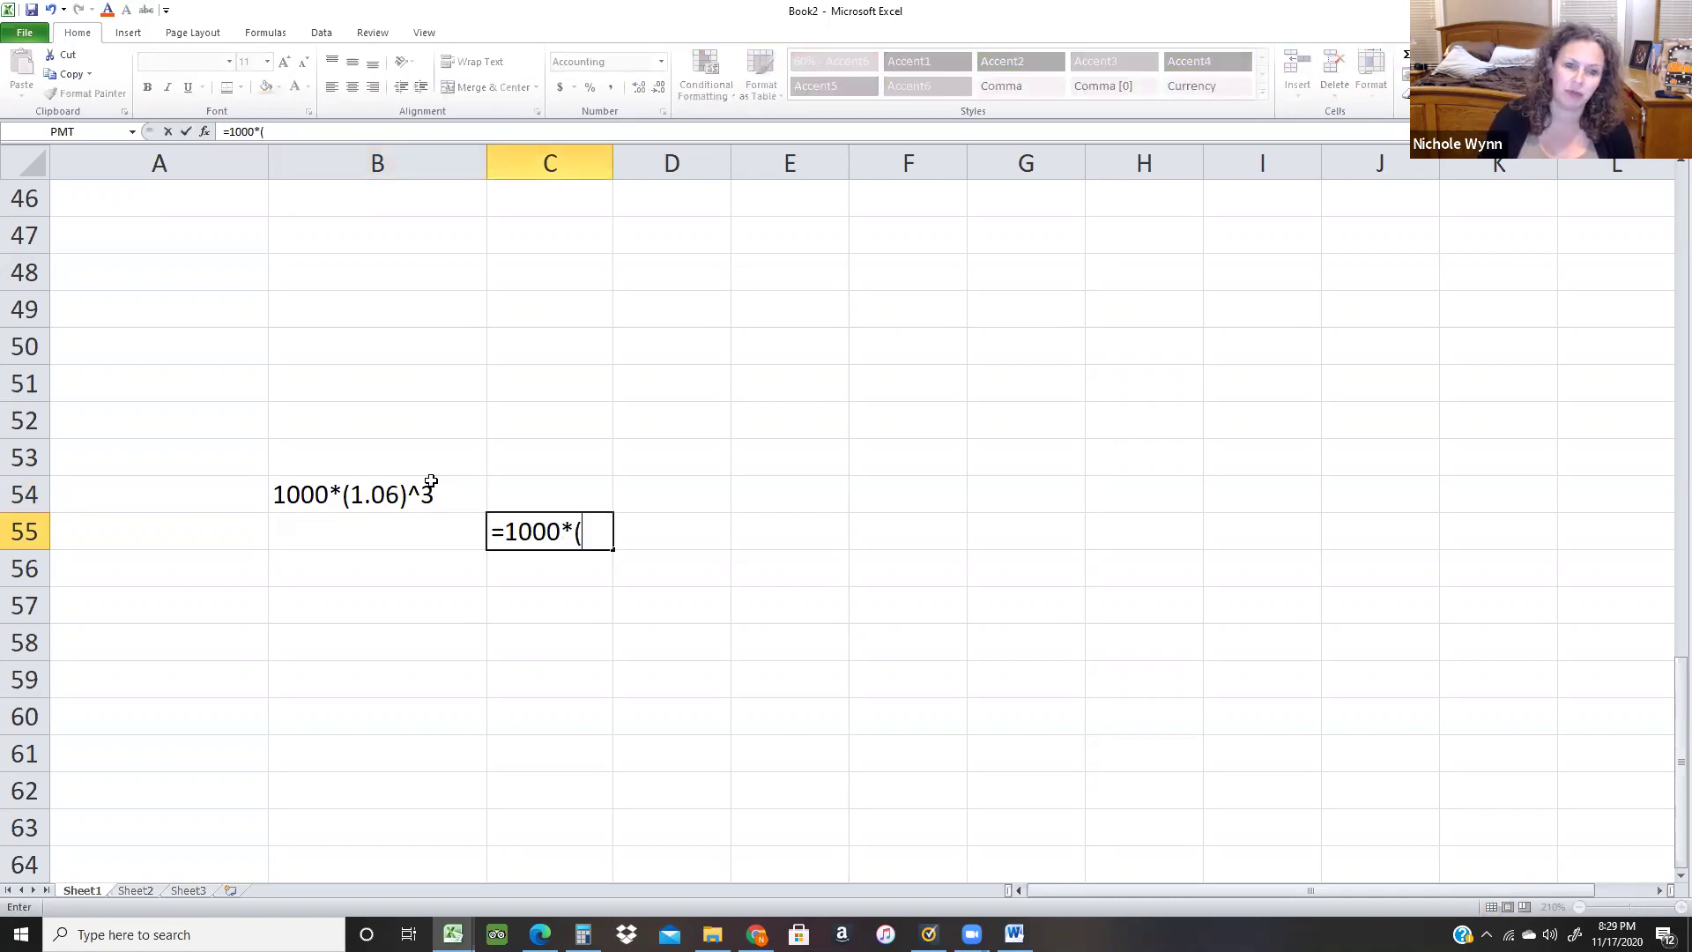
type("1.06)")
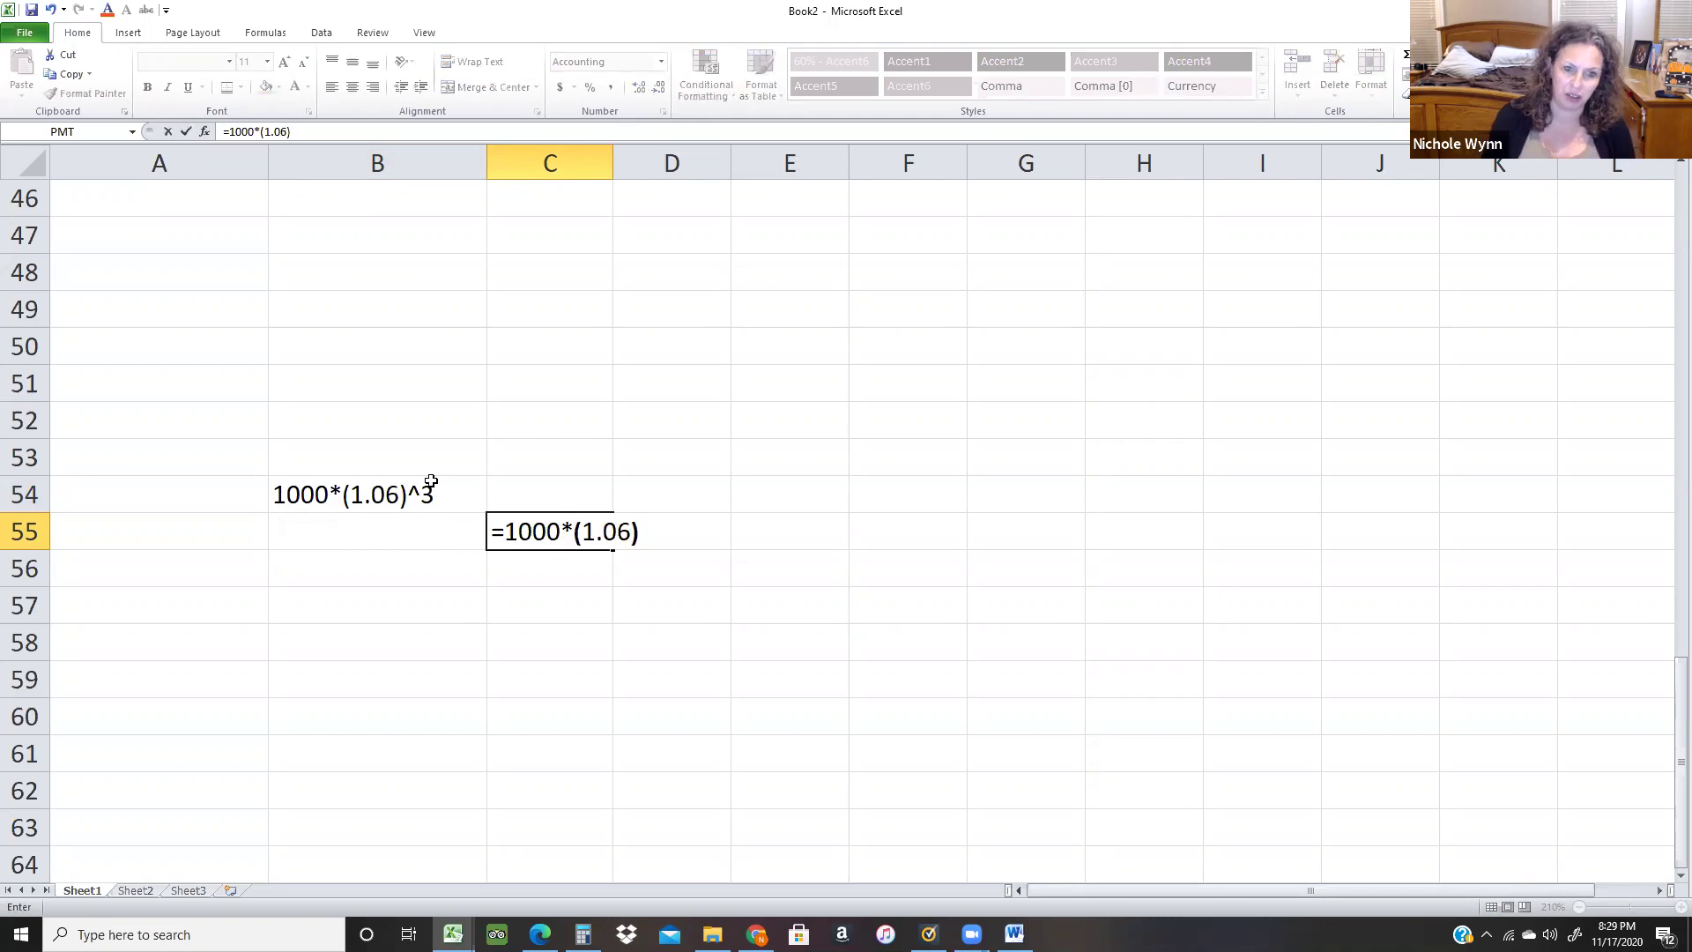
type("^3")
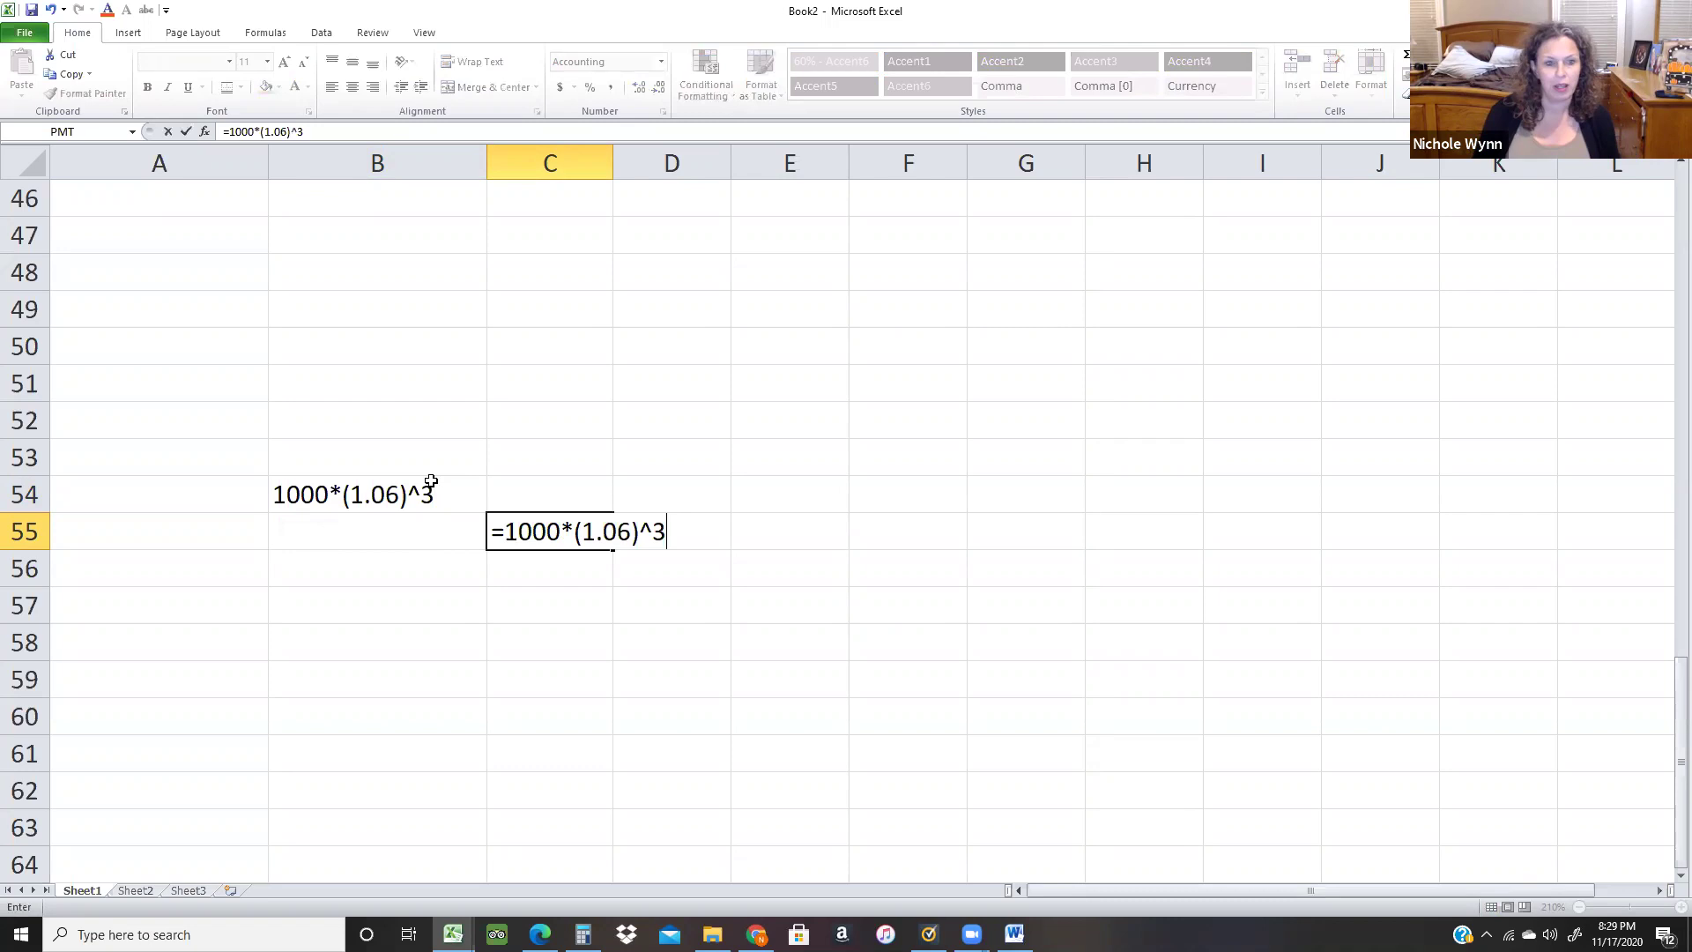
key("Return")
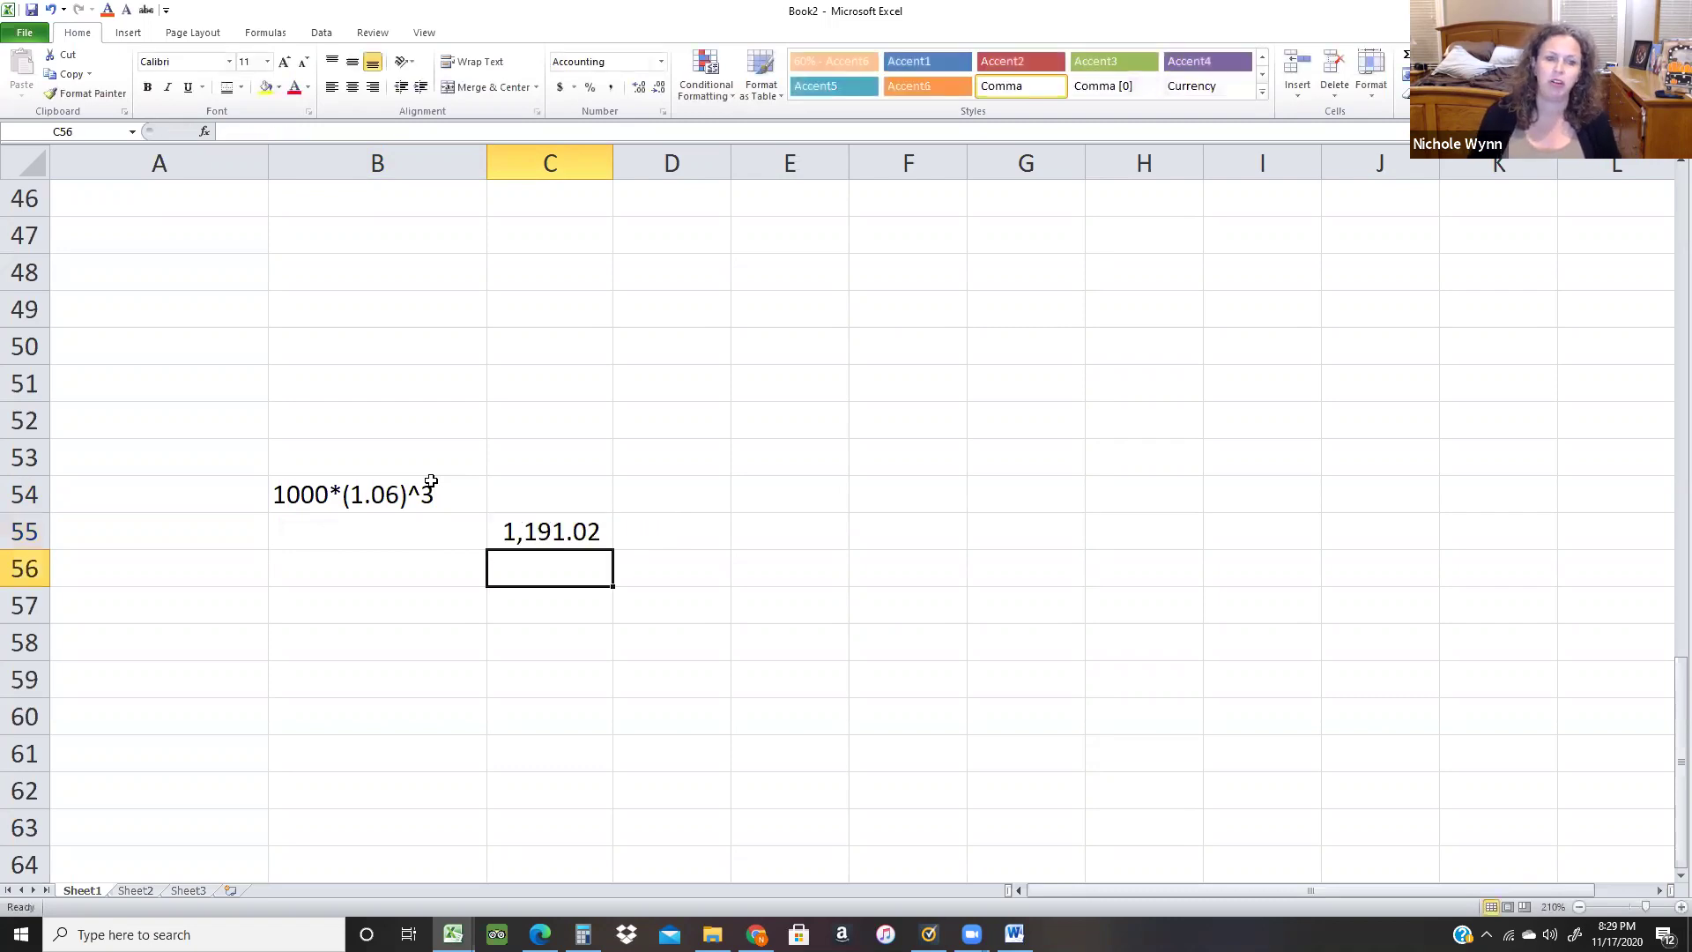
Enter the text FV = 1000 (1+i)^n in cell C53, above the calculated future value.
key("Up")
key("Left")
key("Up")
key("Down")
key("Right")
key("Up")
key("Up")
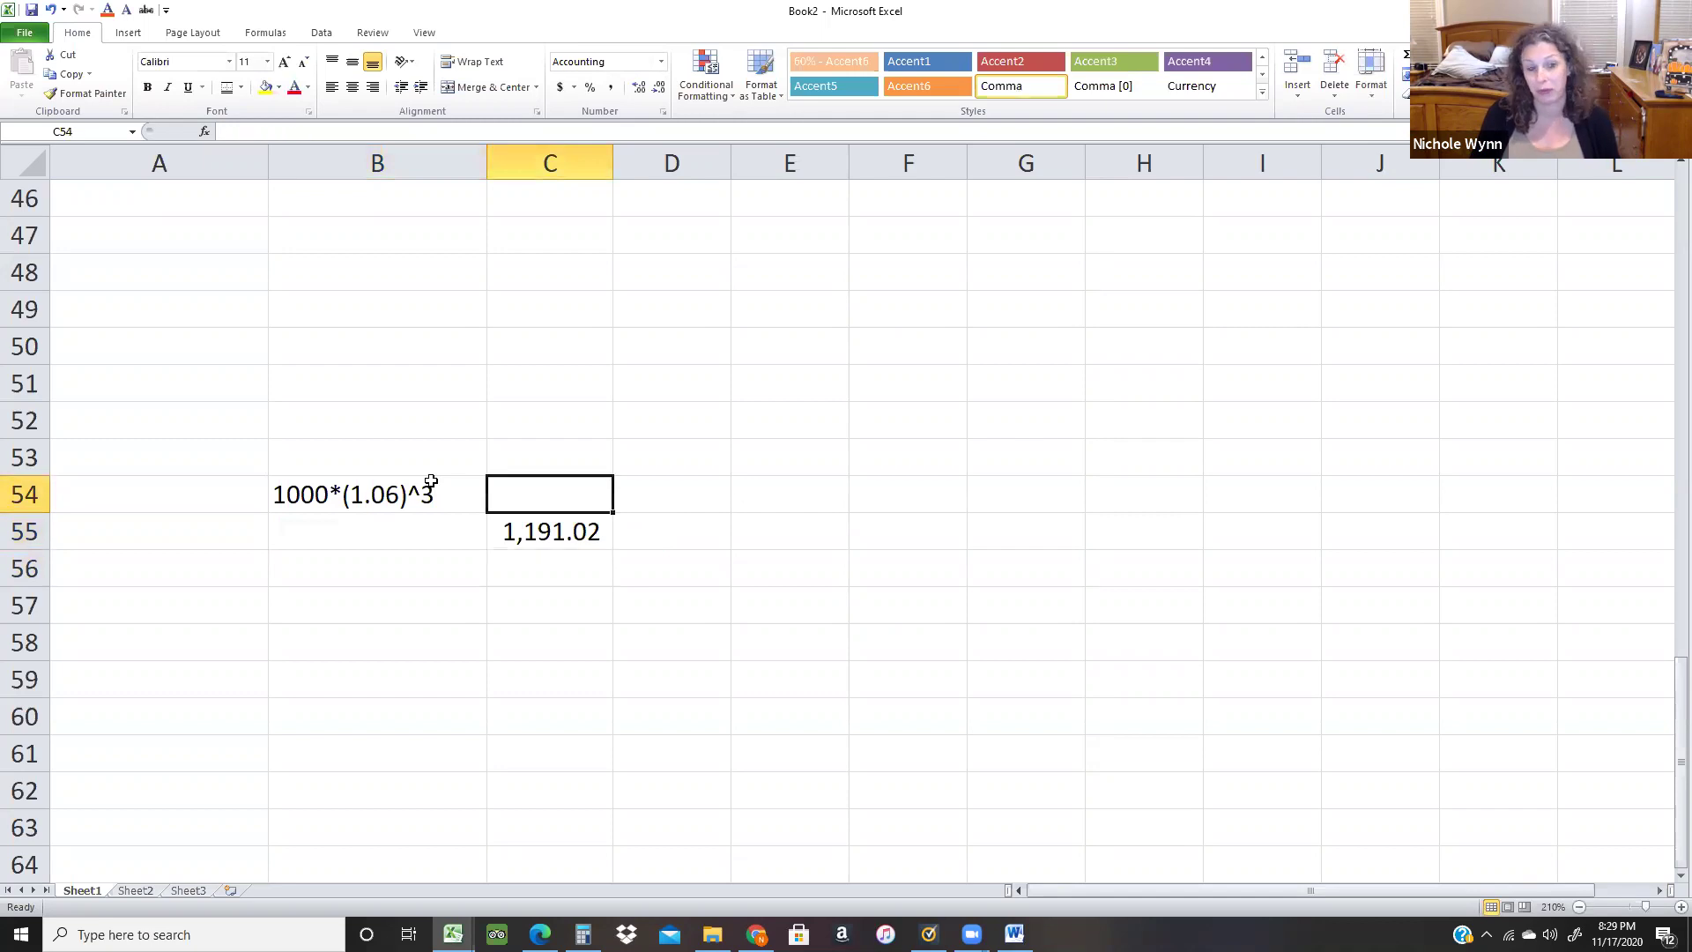
type("FV =")
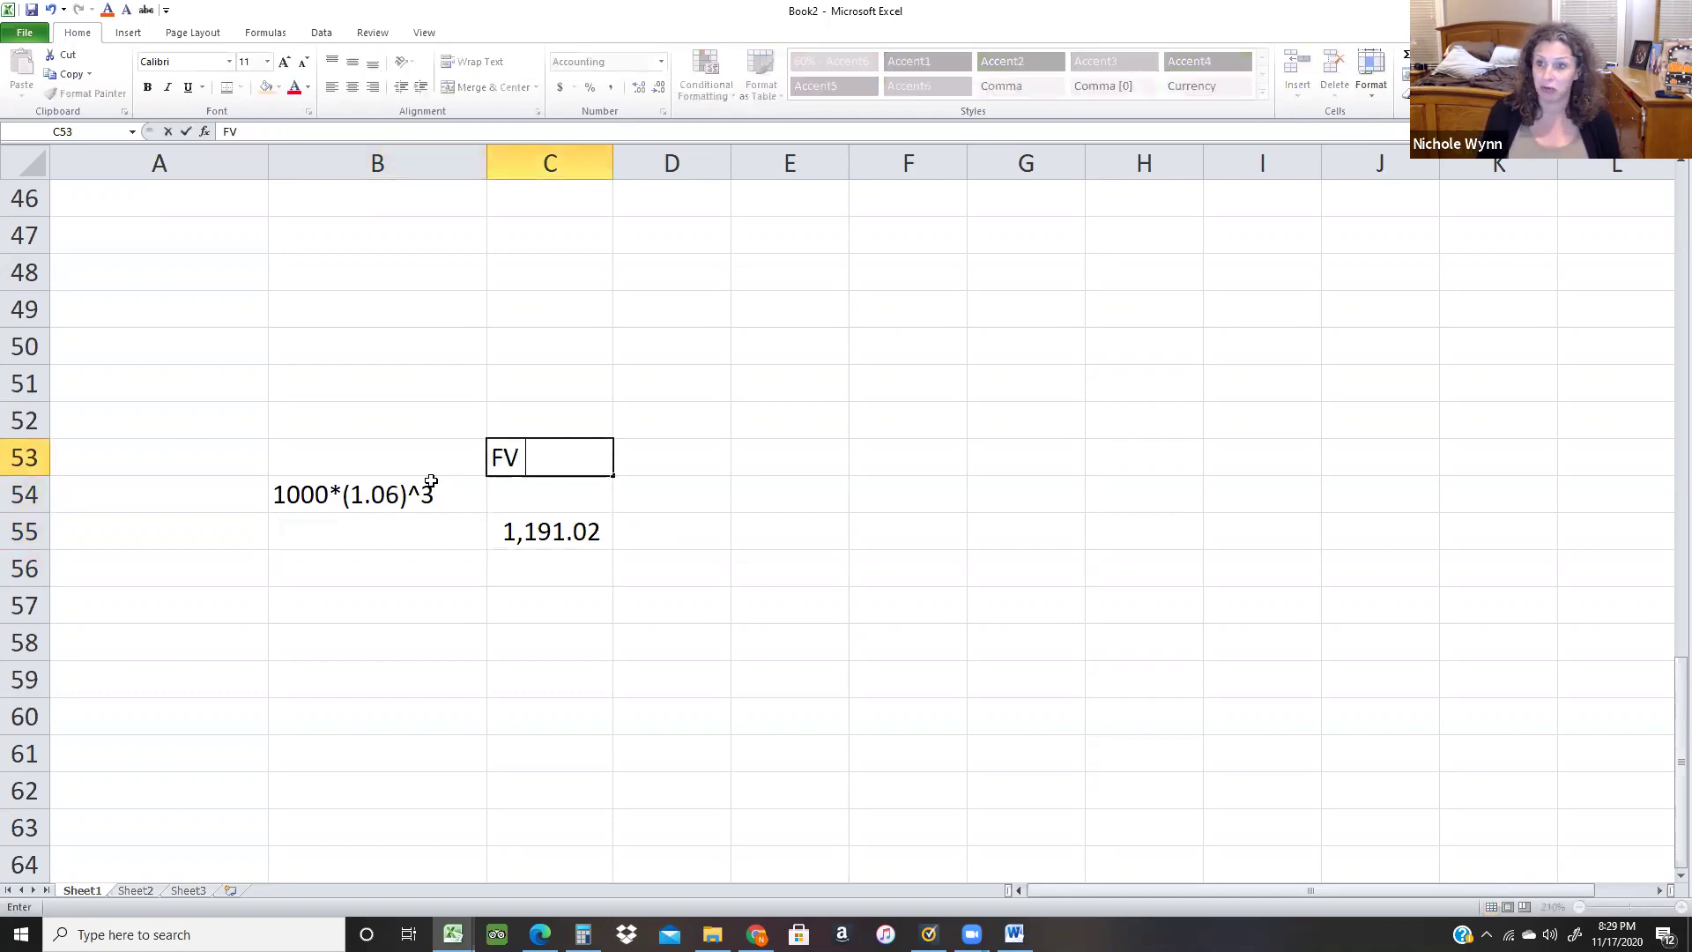
type(" 1000")
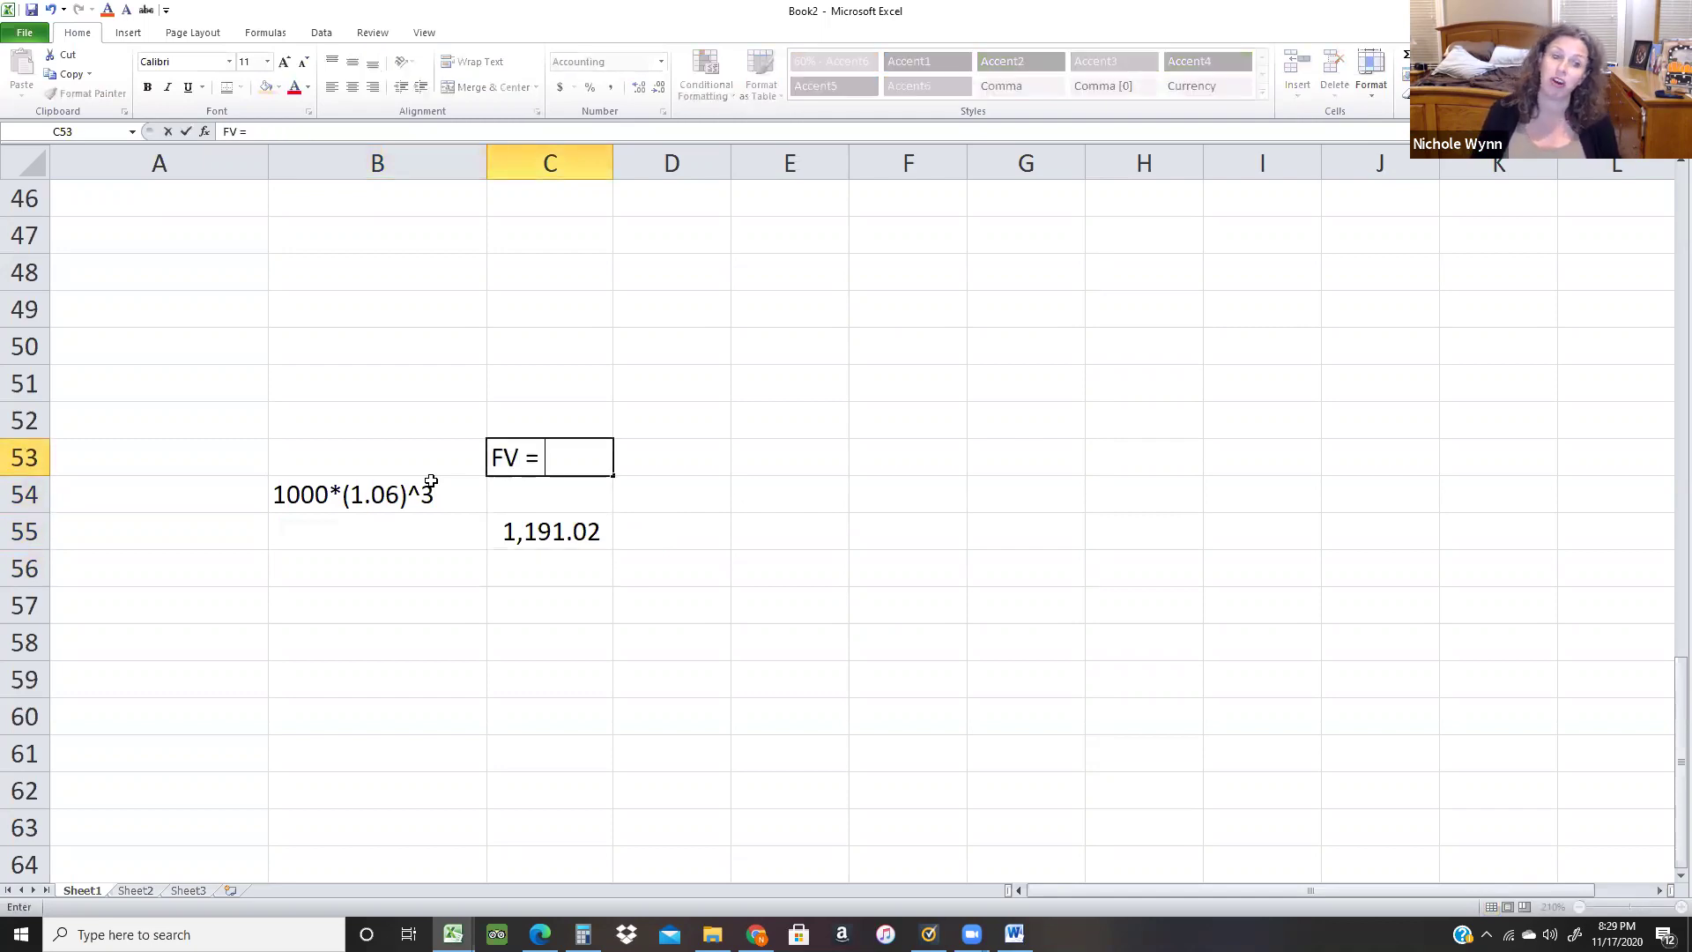
type(" (1+i")
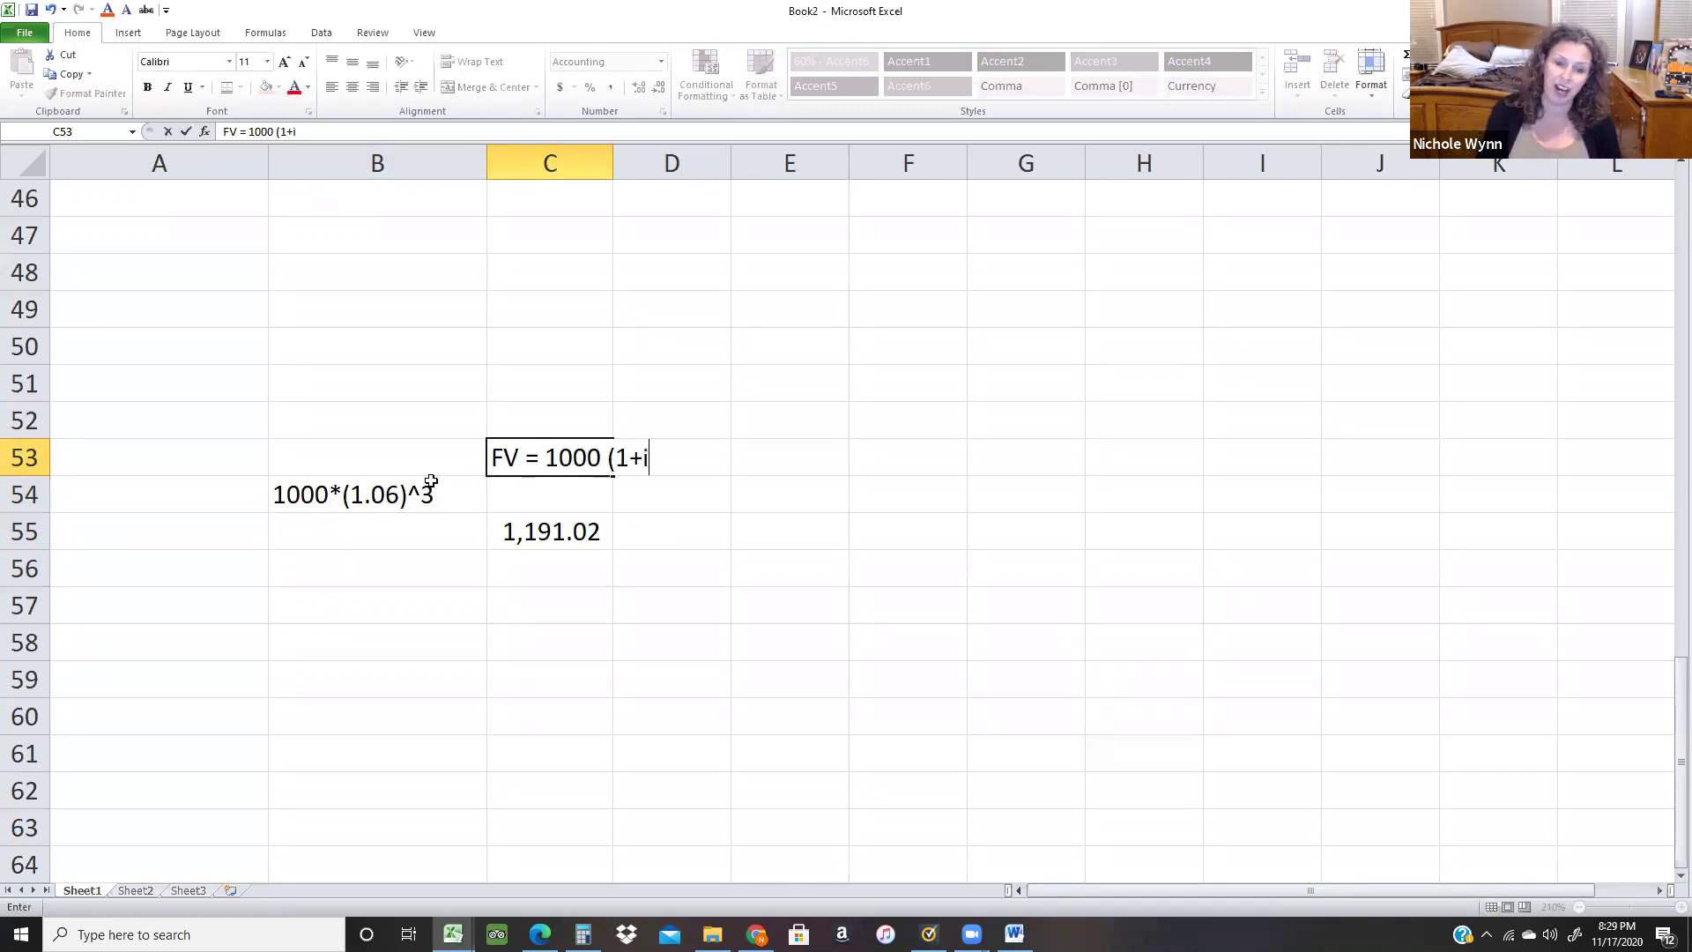
type(")^")
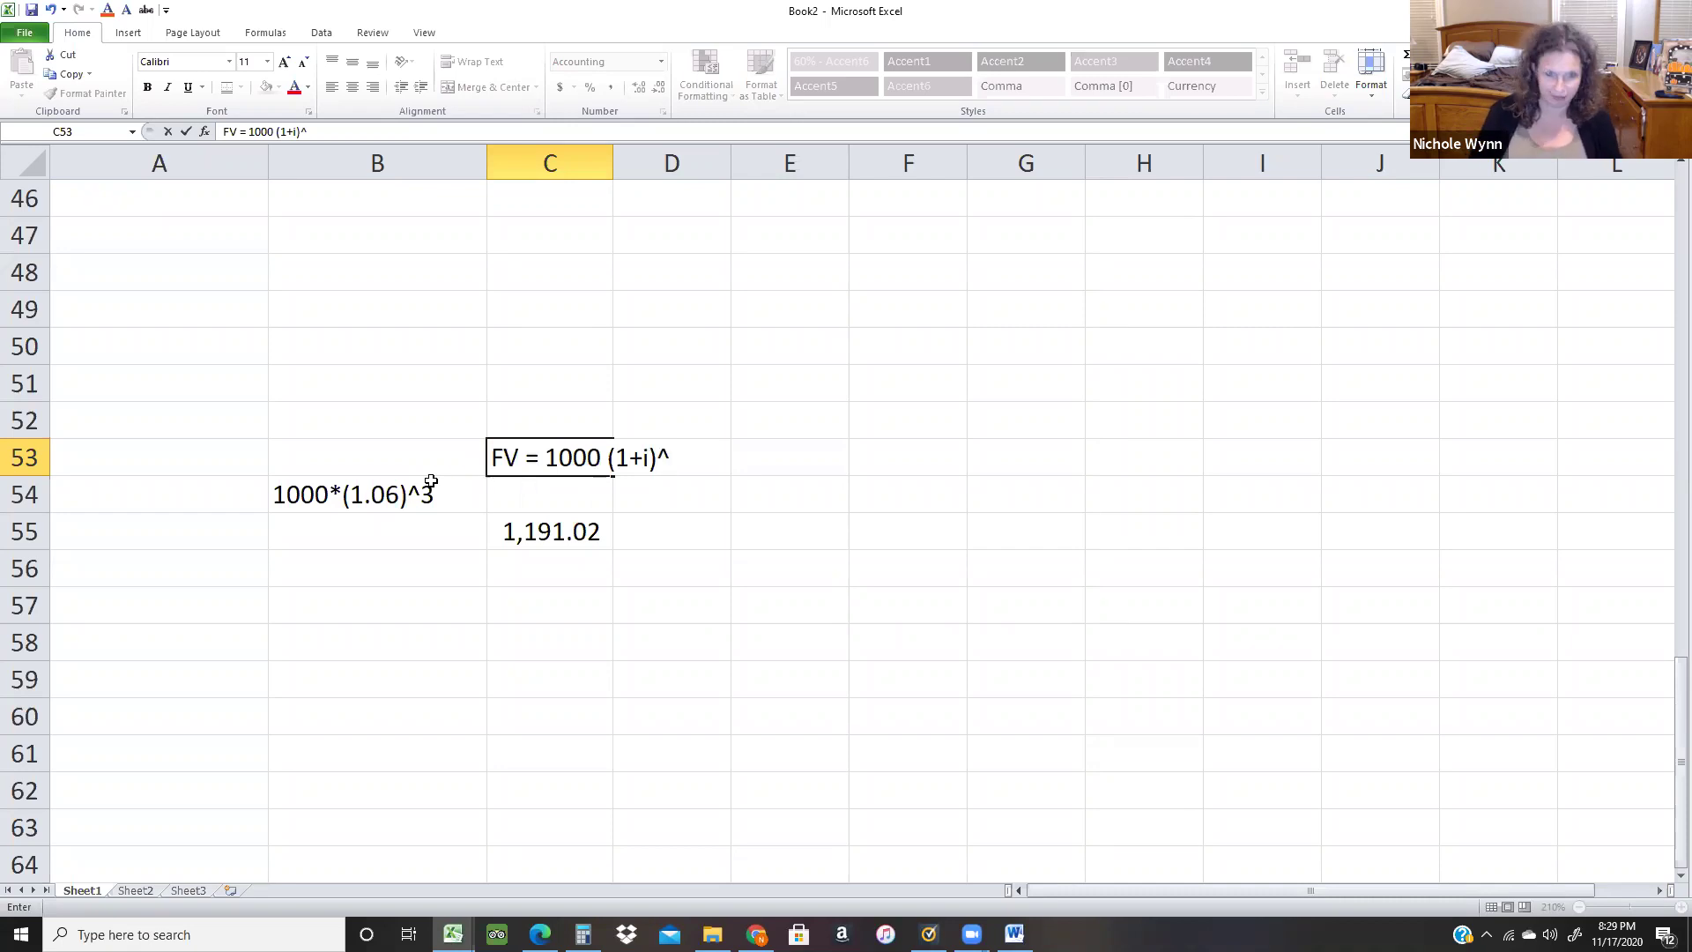
type("n")
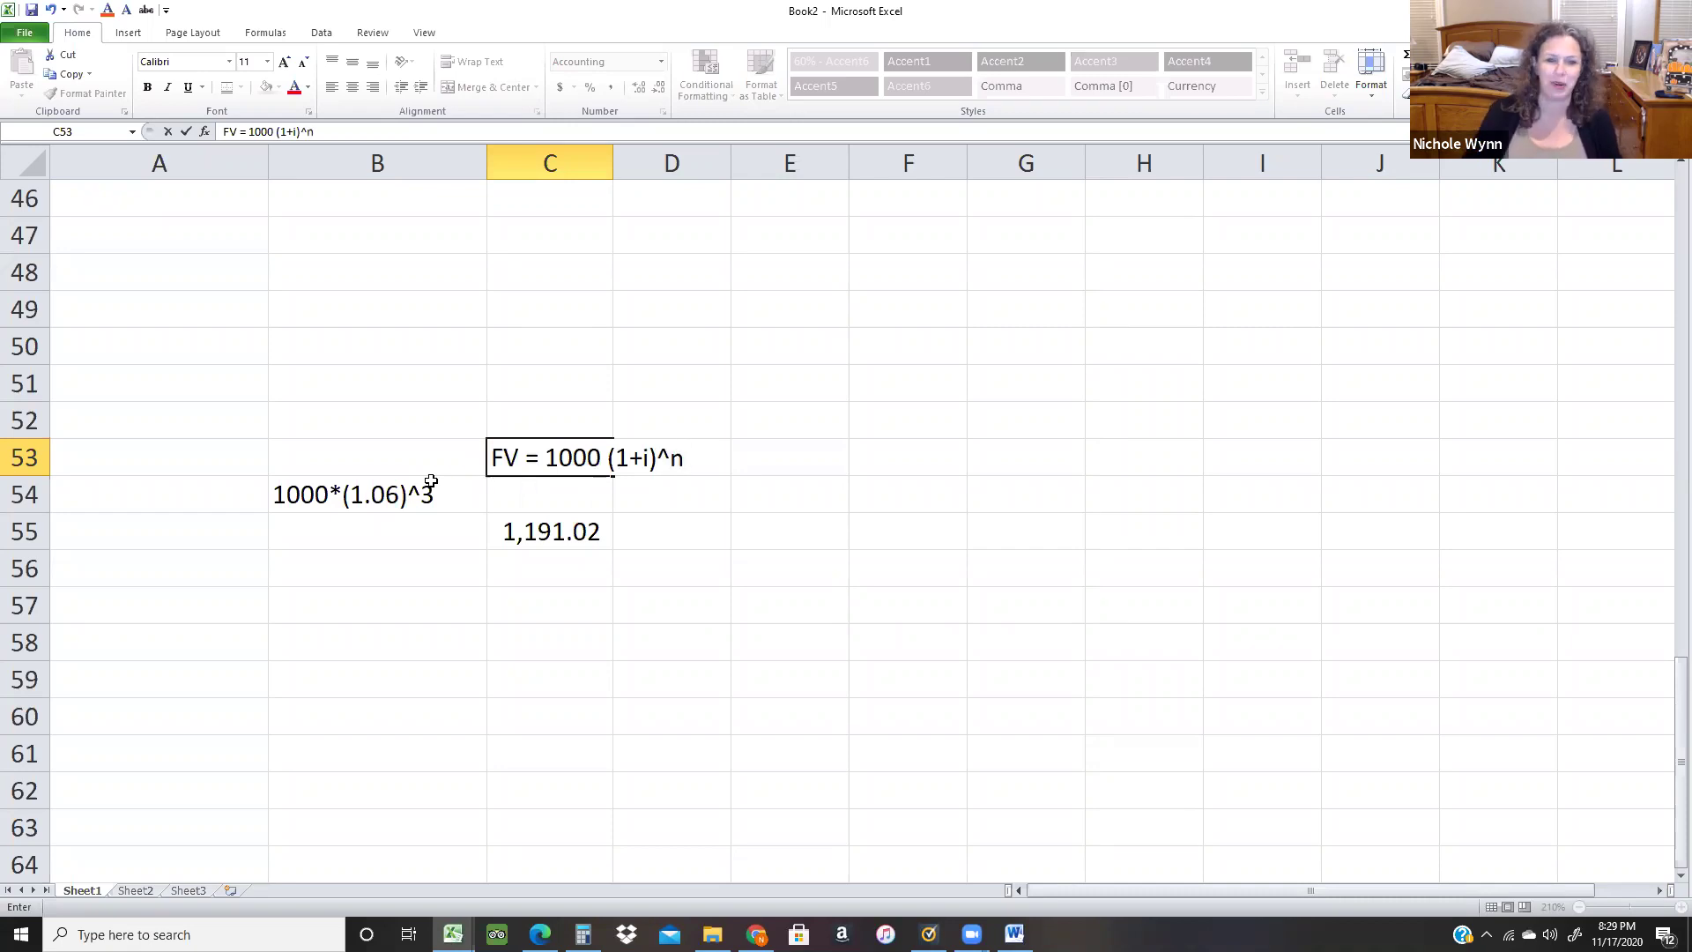
key("Return")
key("Up")
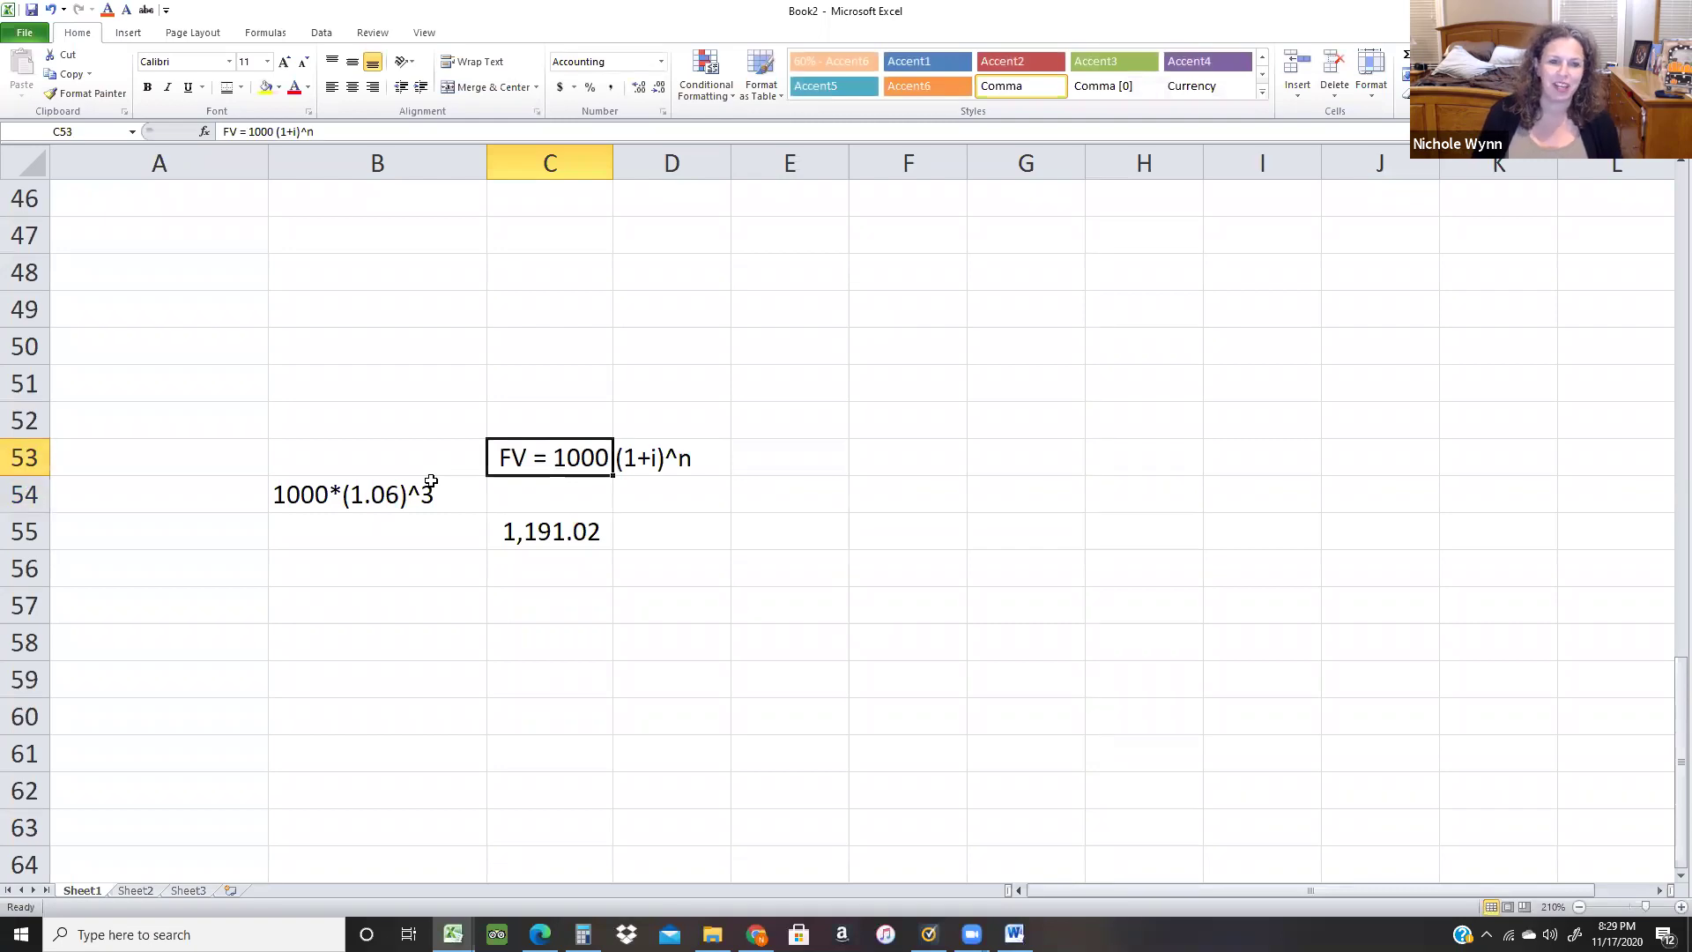
Select the empty cell F54 for a future value calculation with a built-in function.
key("Left")
key("Down")
key("Down")
key("Right")
key("Right")
key("Right")
key("Right")
key("Up")
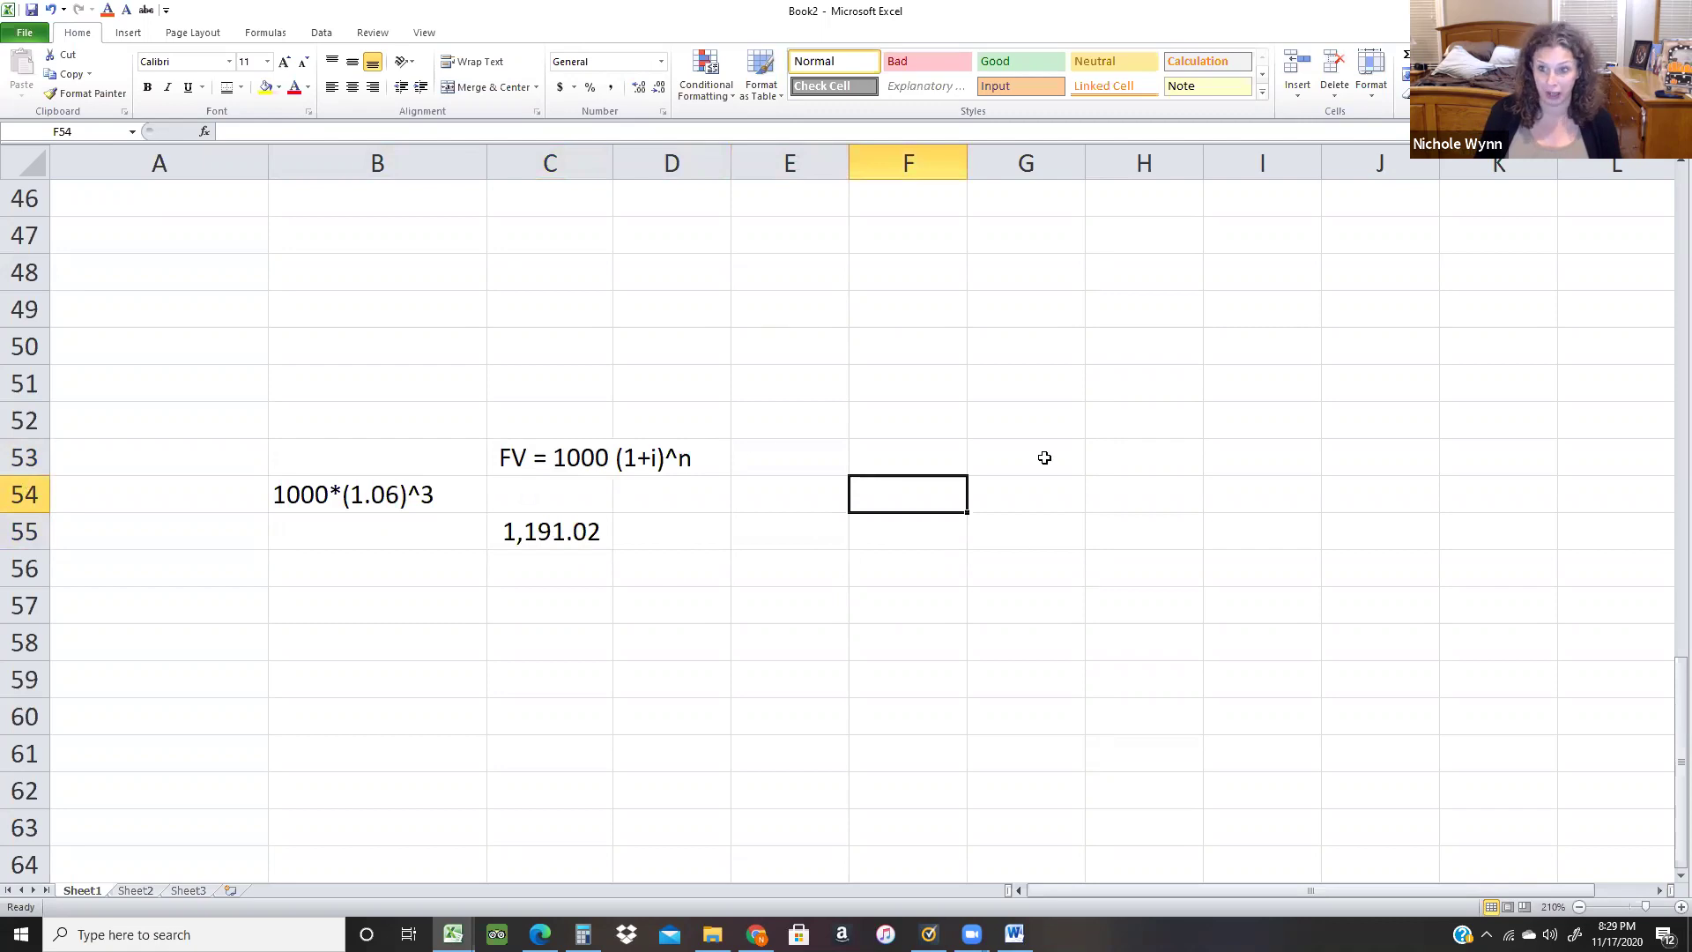
left_click(204, 132)
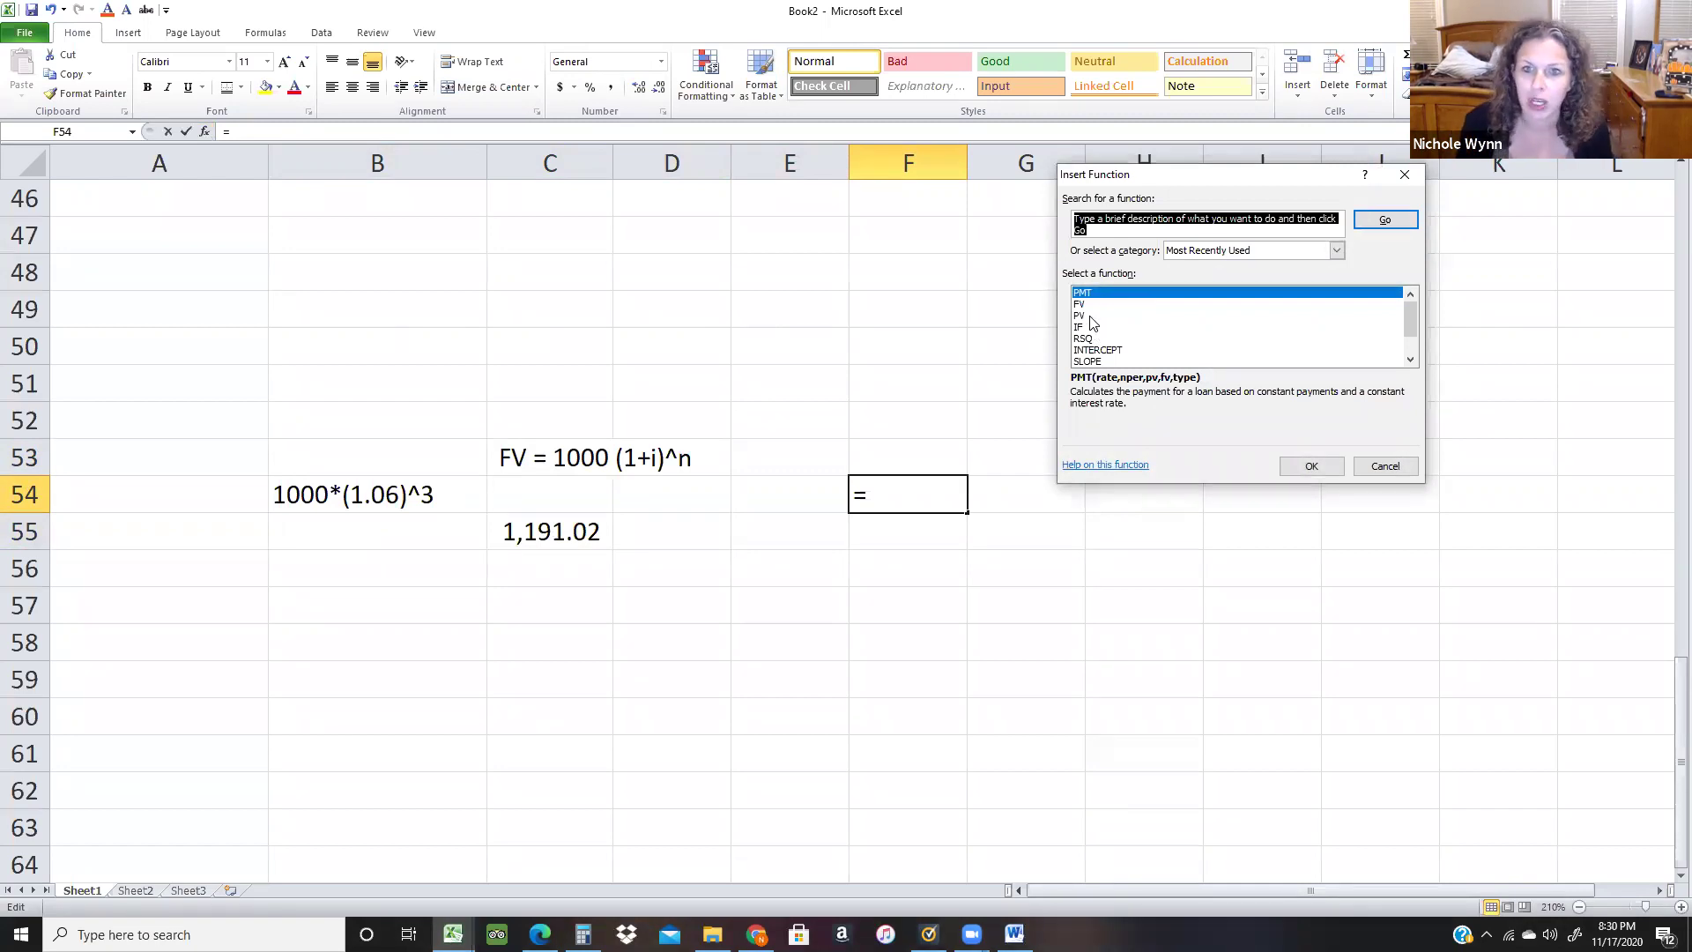
double_click(1083, 307)
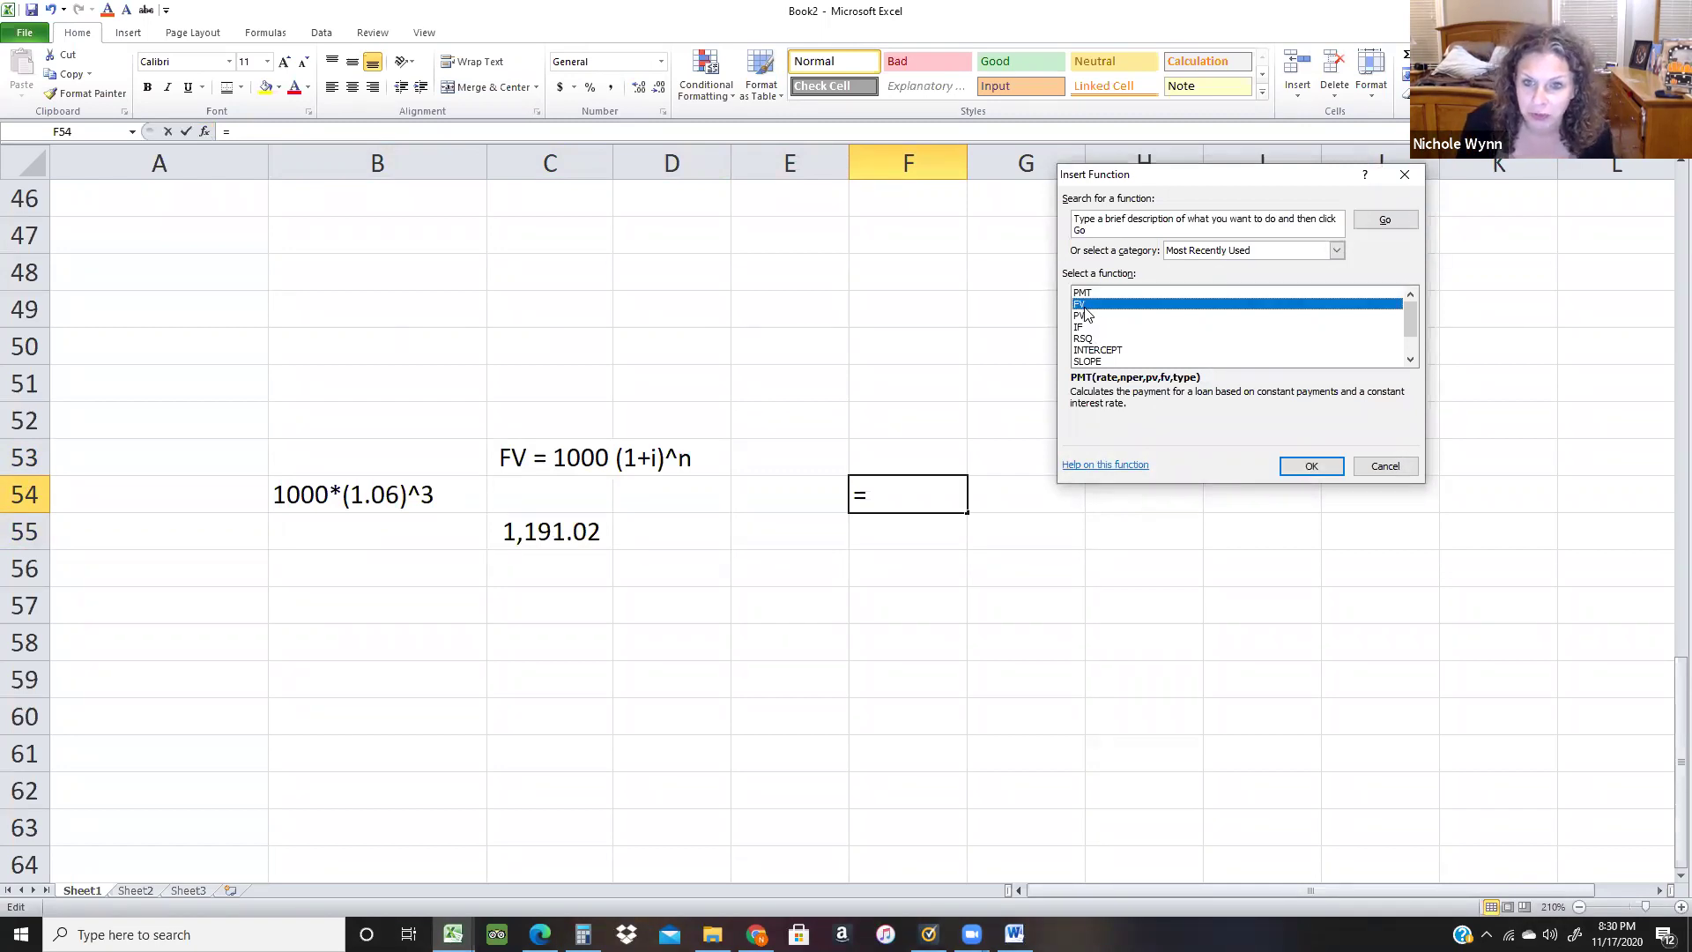
left_click(1467, 453)
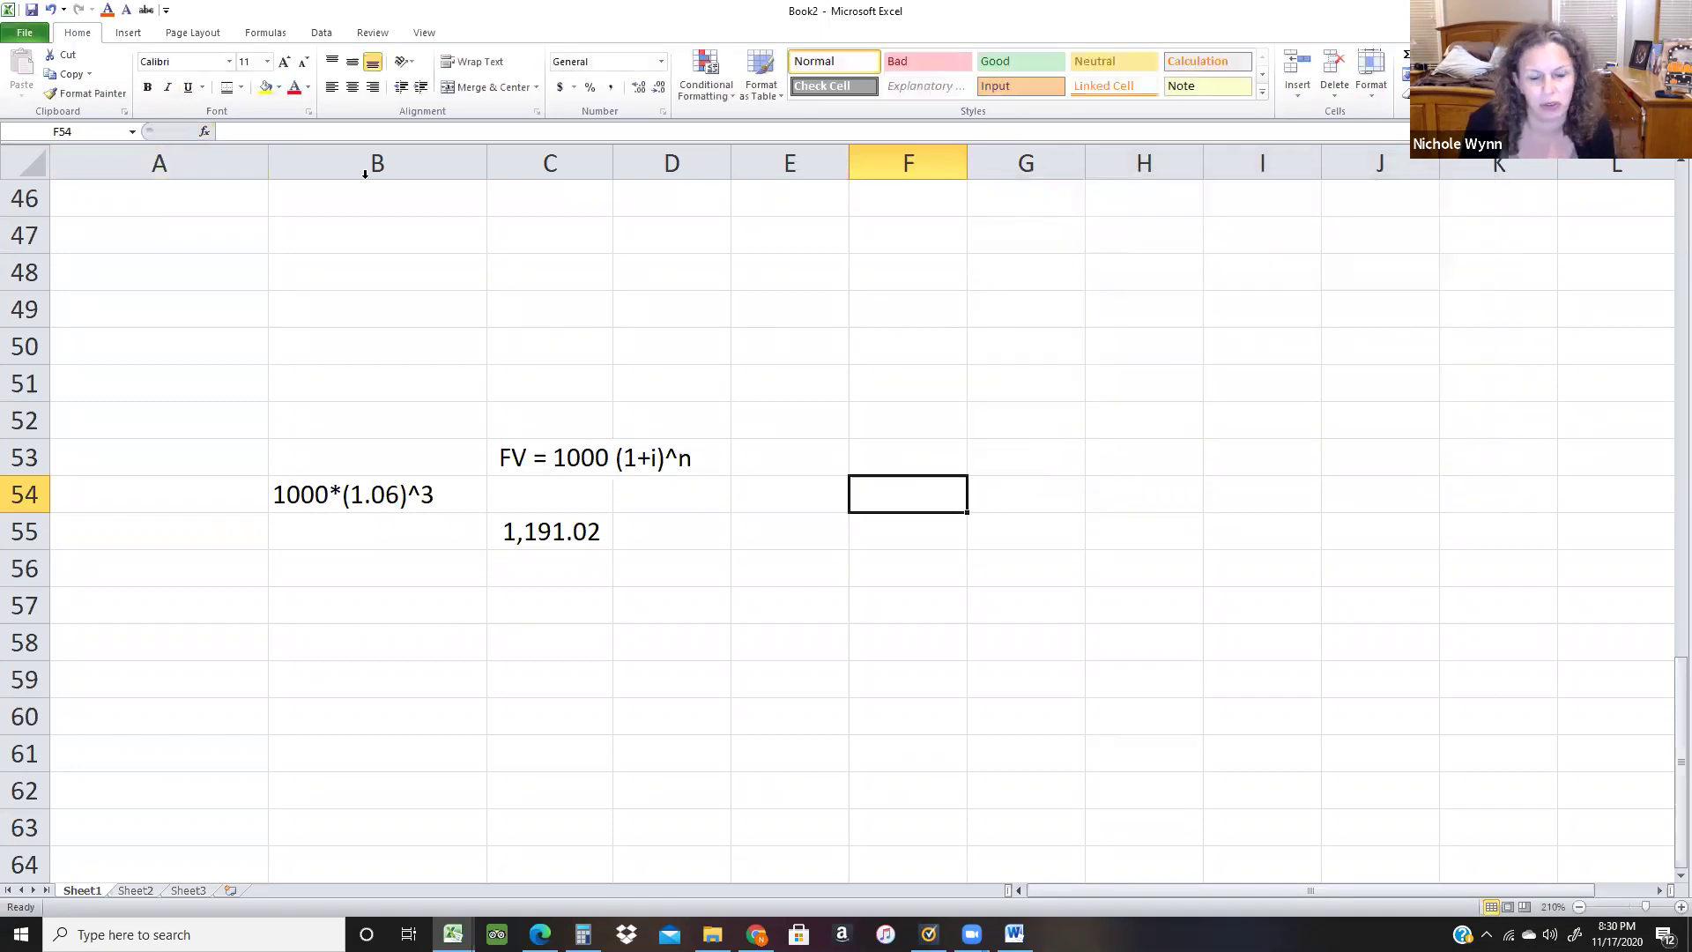
Search the available functions for "future value" and insert the FV function in cell F54.
left_click(204, 132)
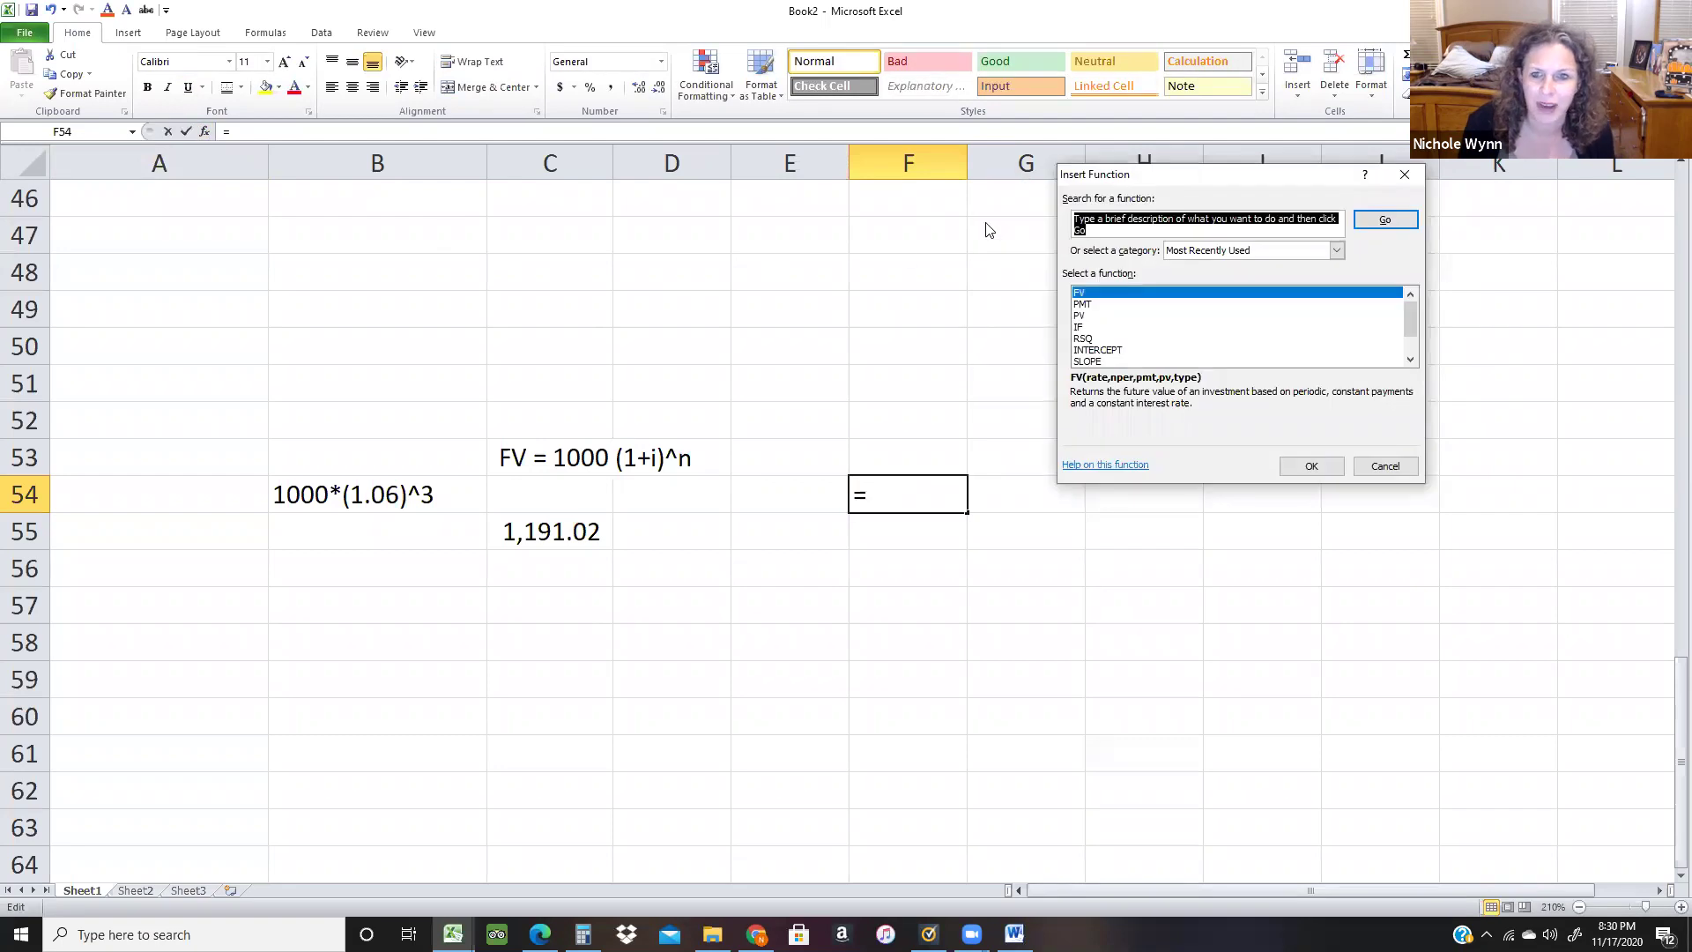
type("future value")
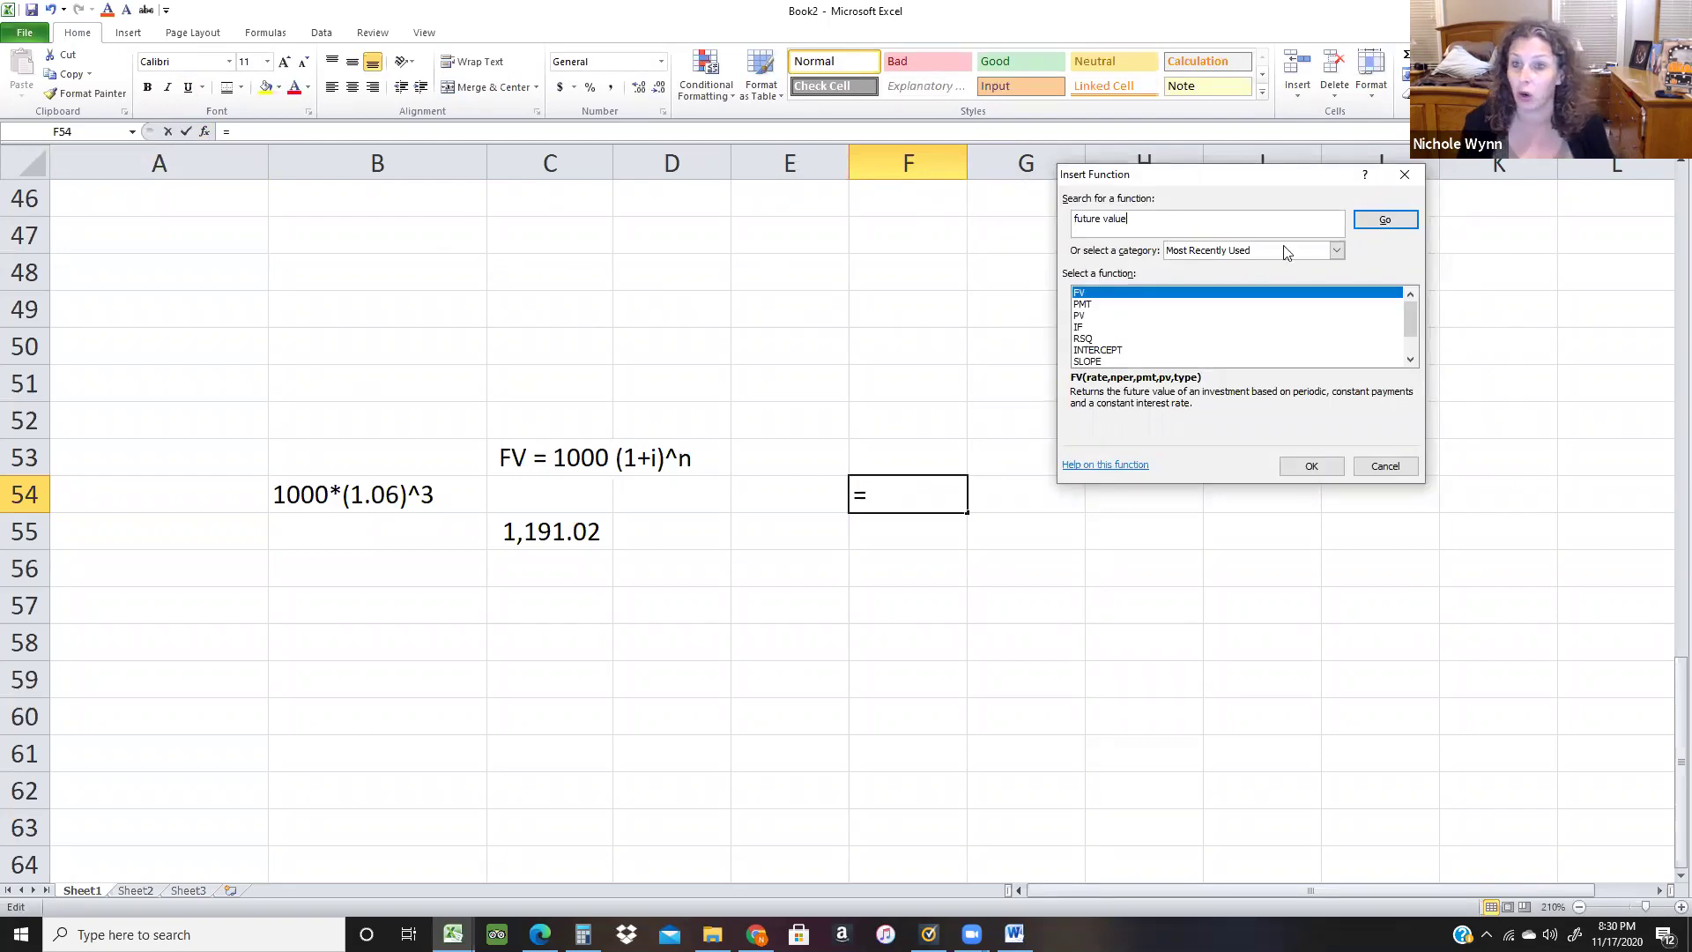
left_click(1384, 219)
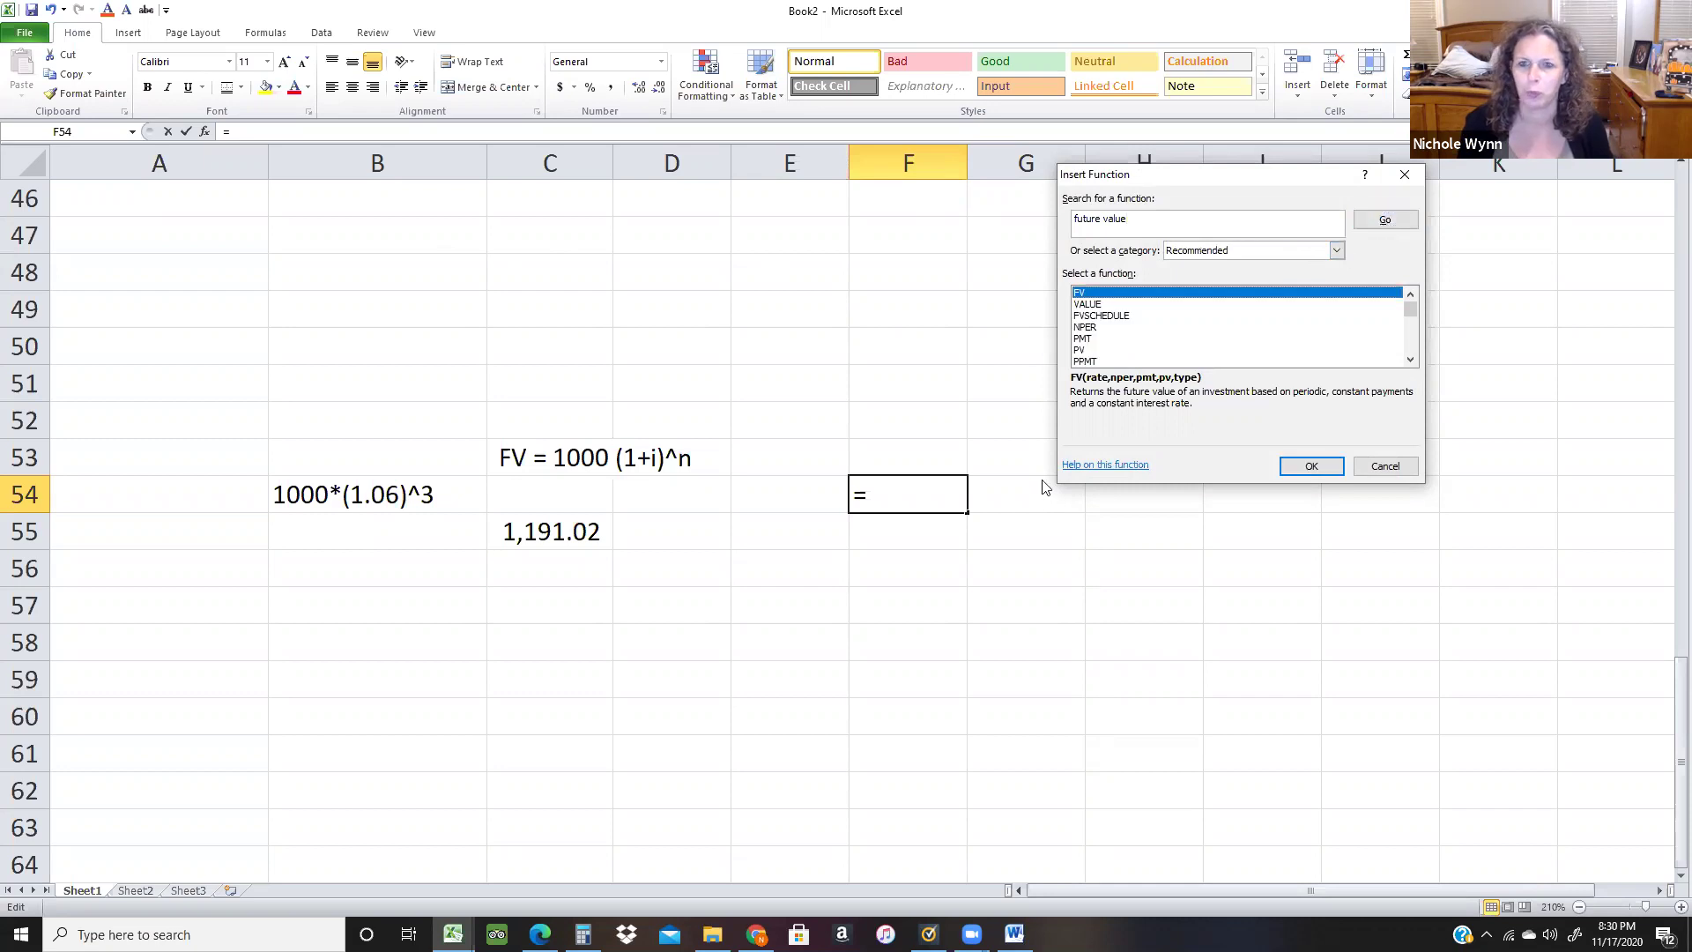
left_click(1303, 464)
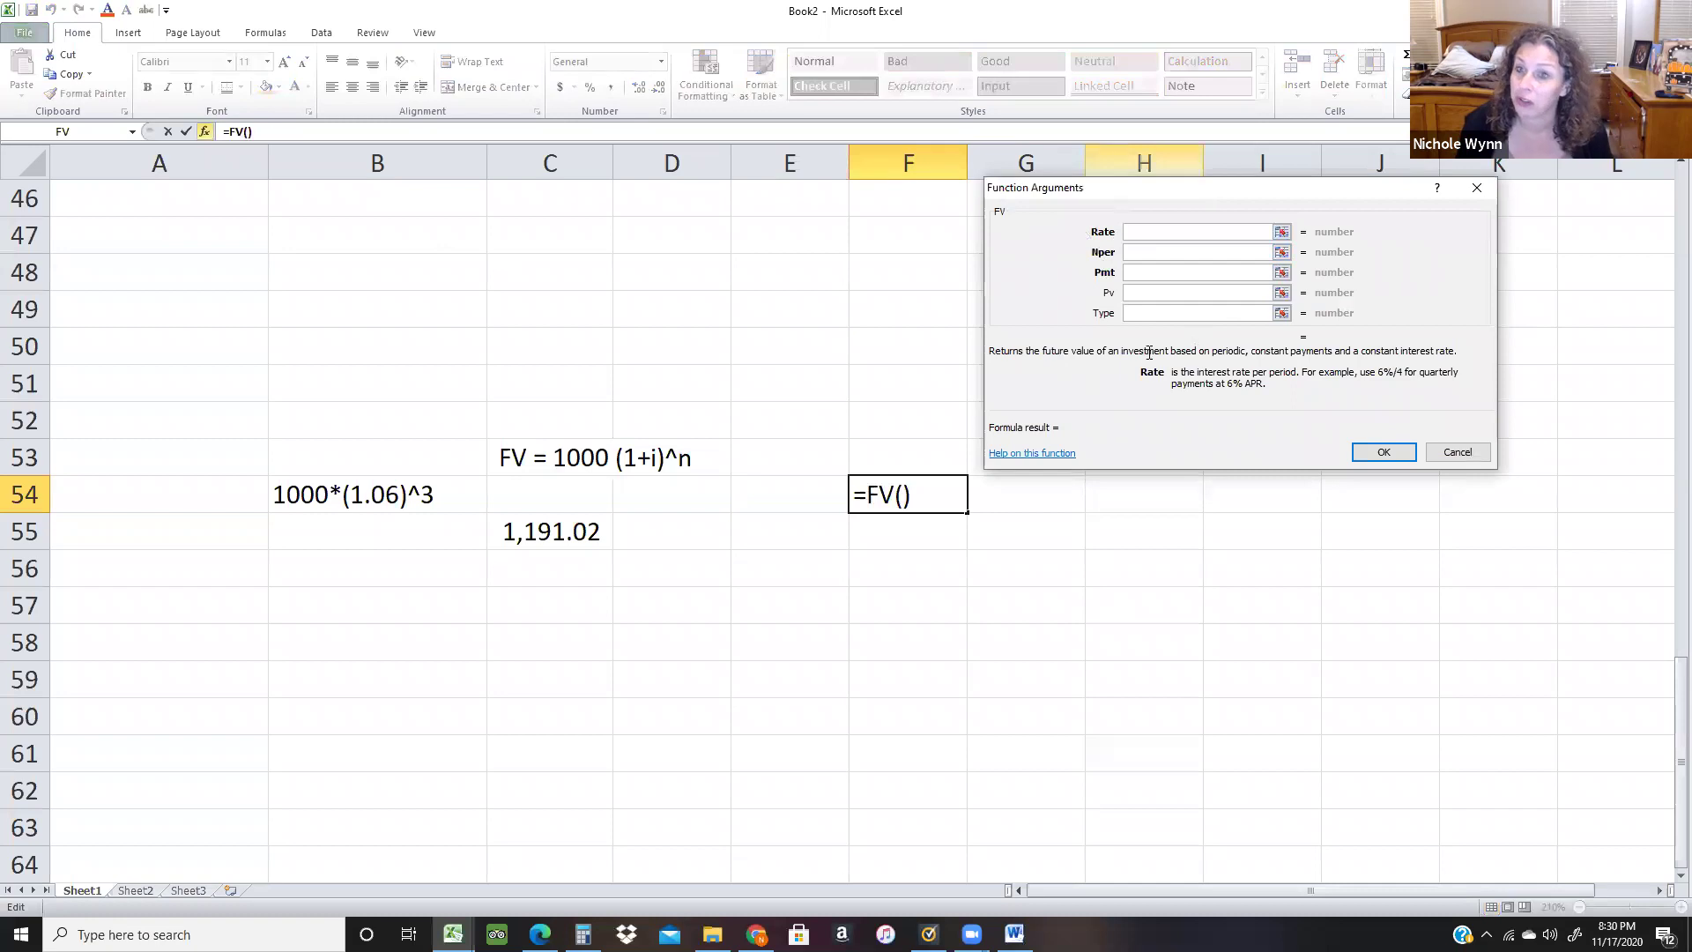
Complete the FV function with a rate of .06, 3 periods, no payment and a present value of 1000.
type(".06")
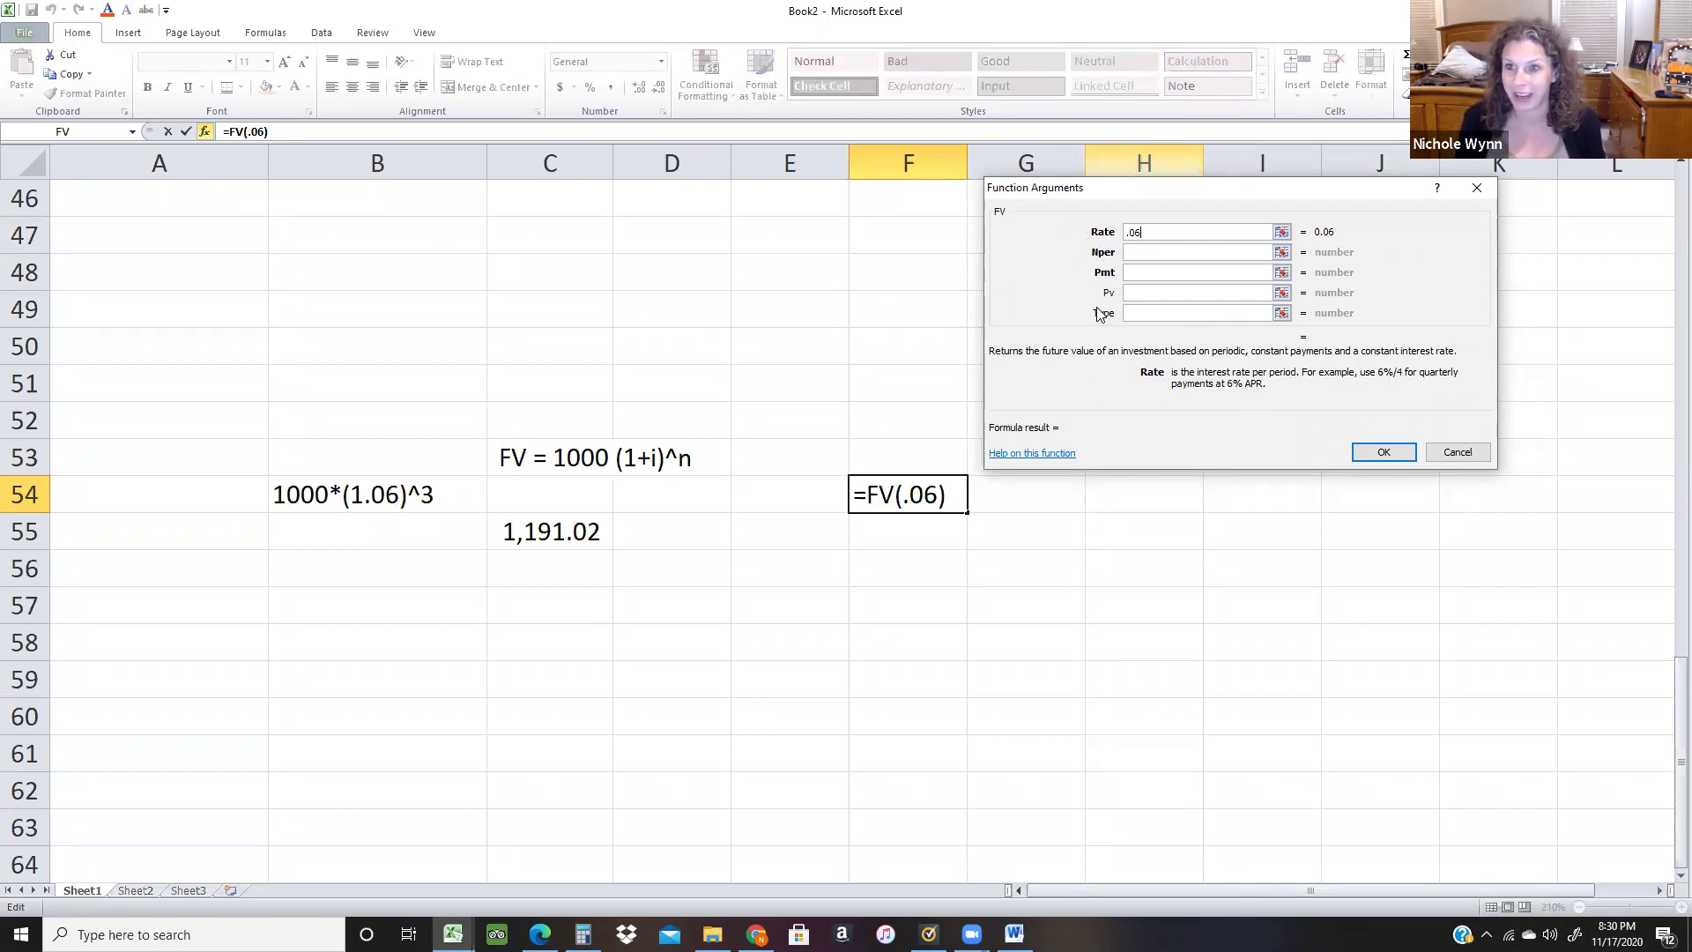
left_click(1129, 254)
type("3")
key("Tab")
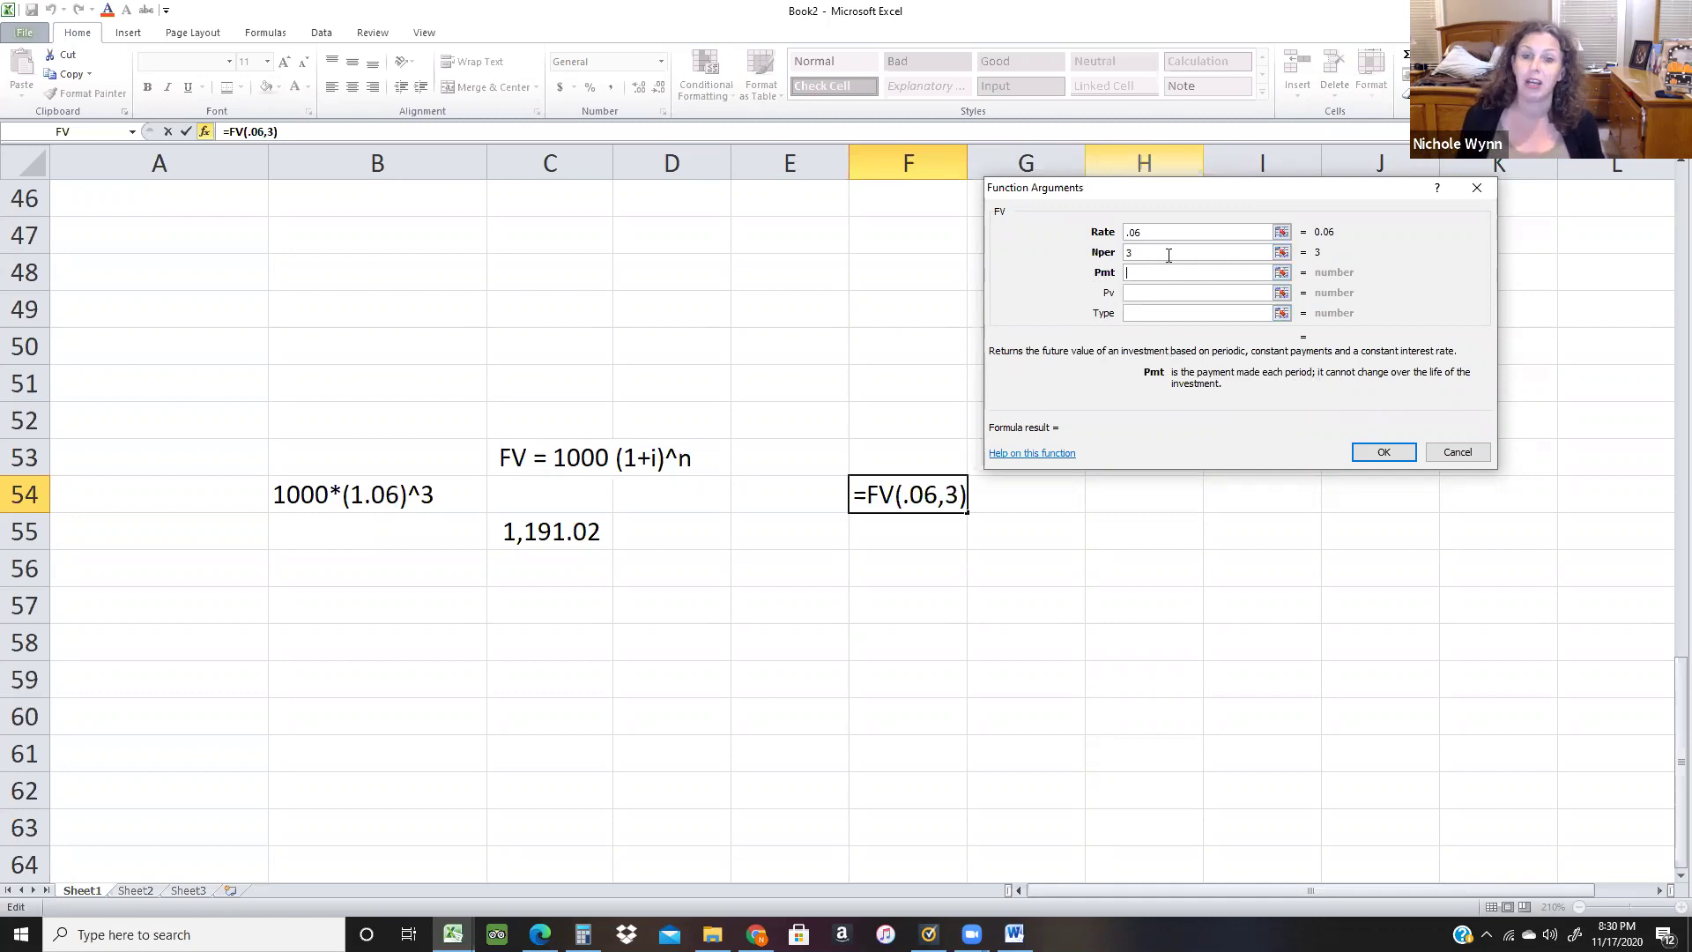
left_click(1146, 293)
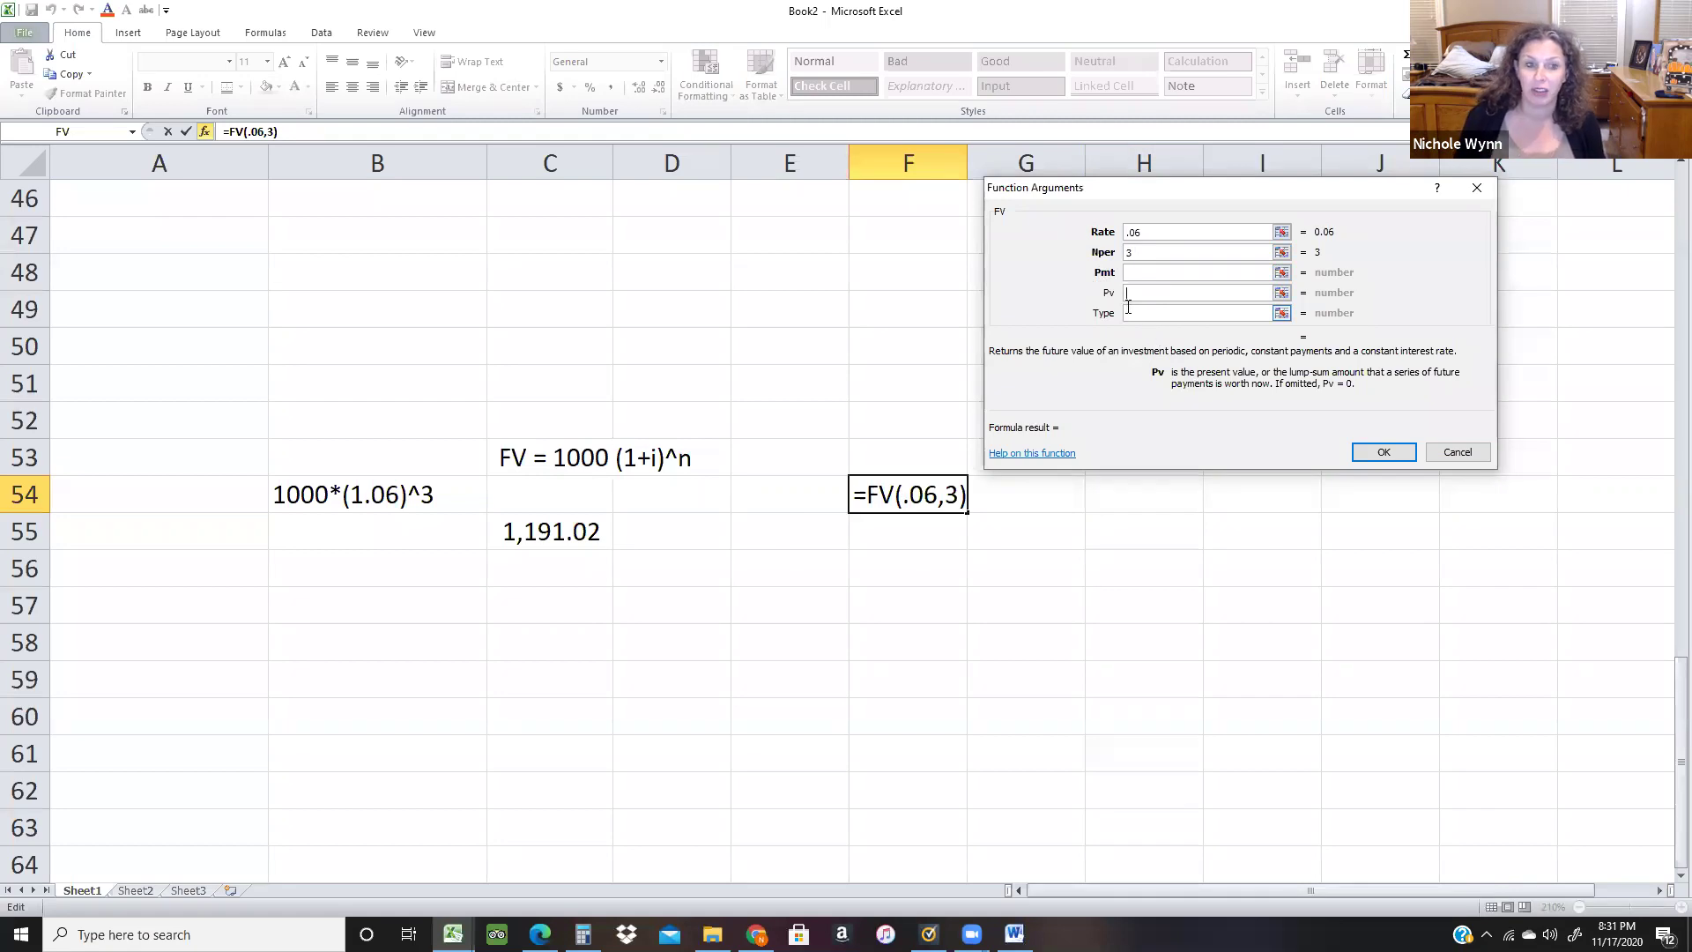
type("4")
key("BackSpace")
type("1000")
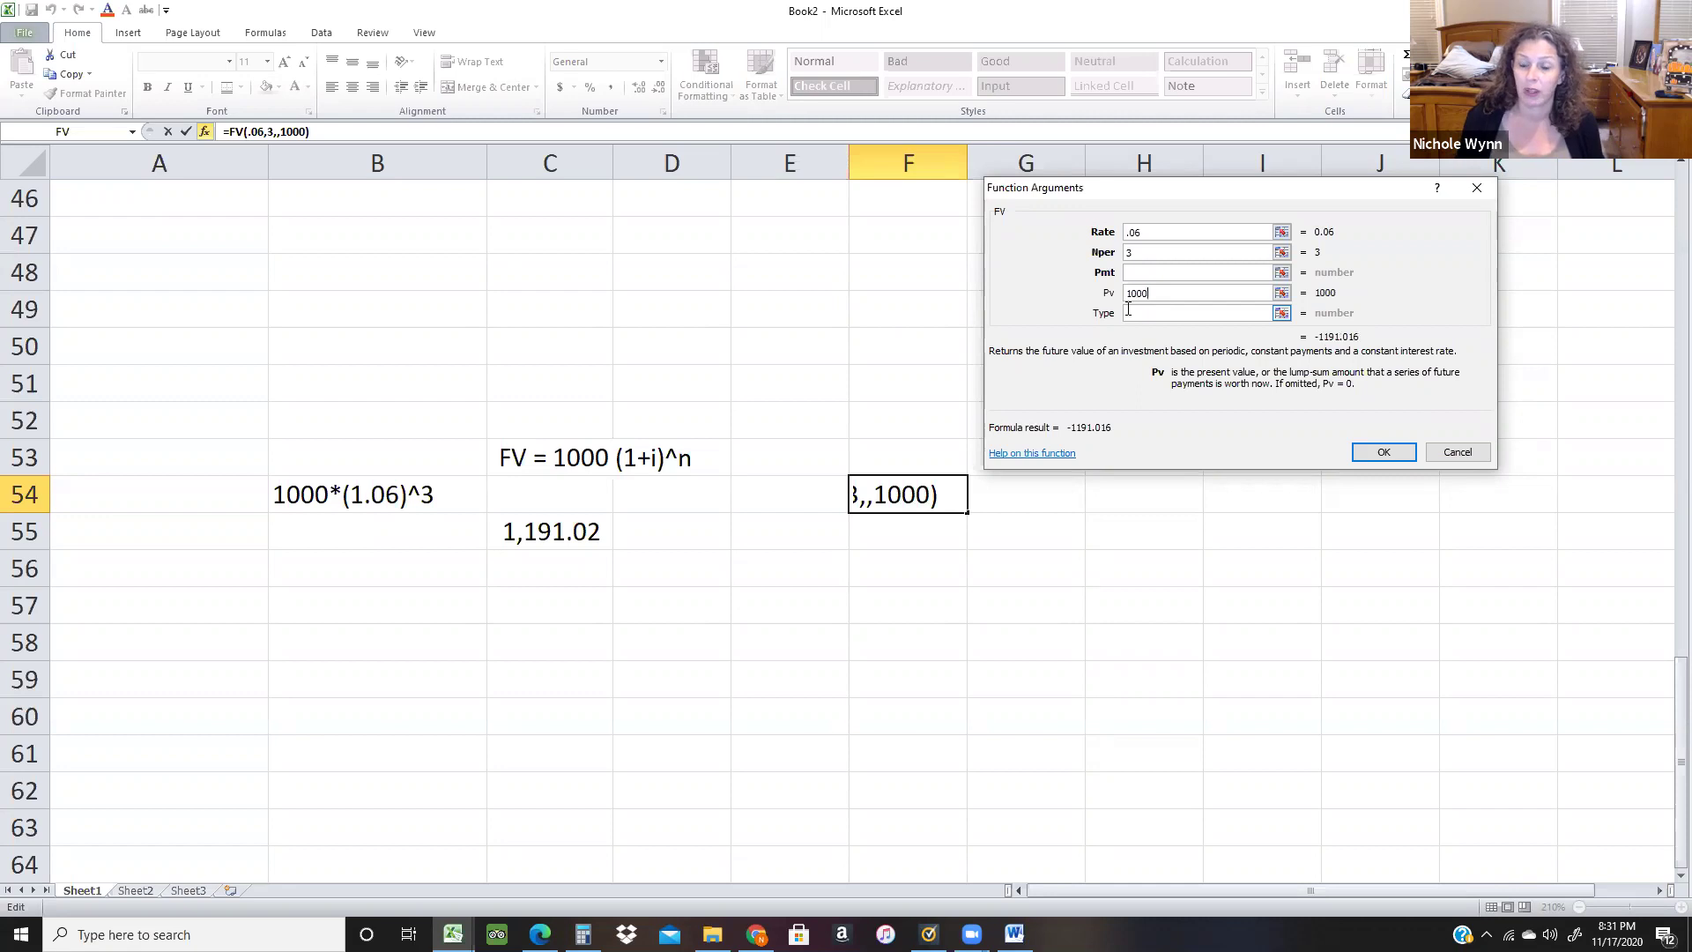
left_click(1384, 453)
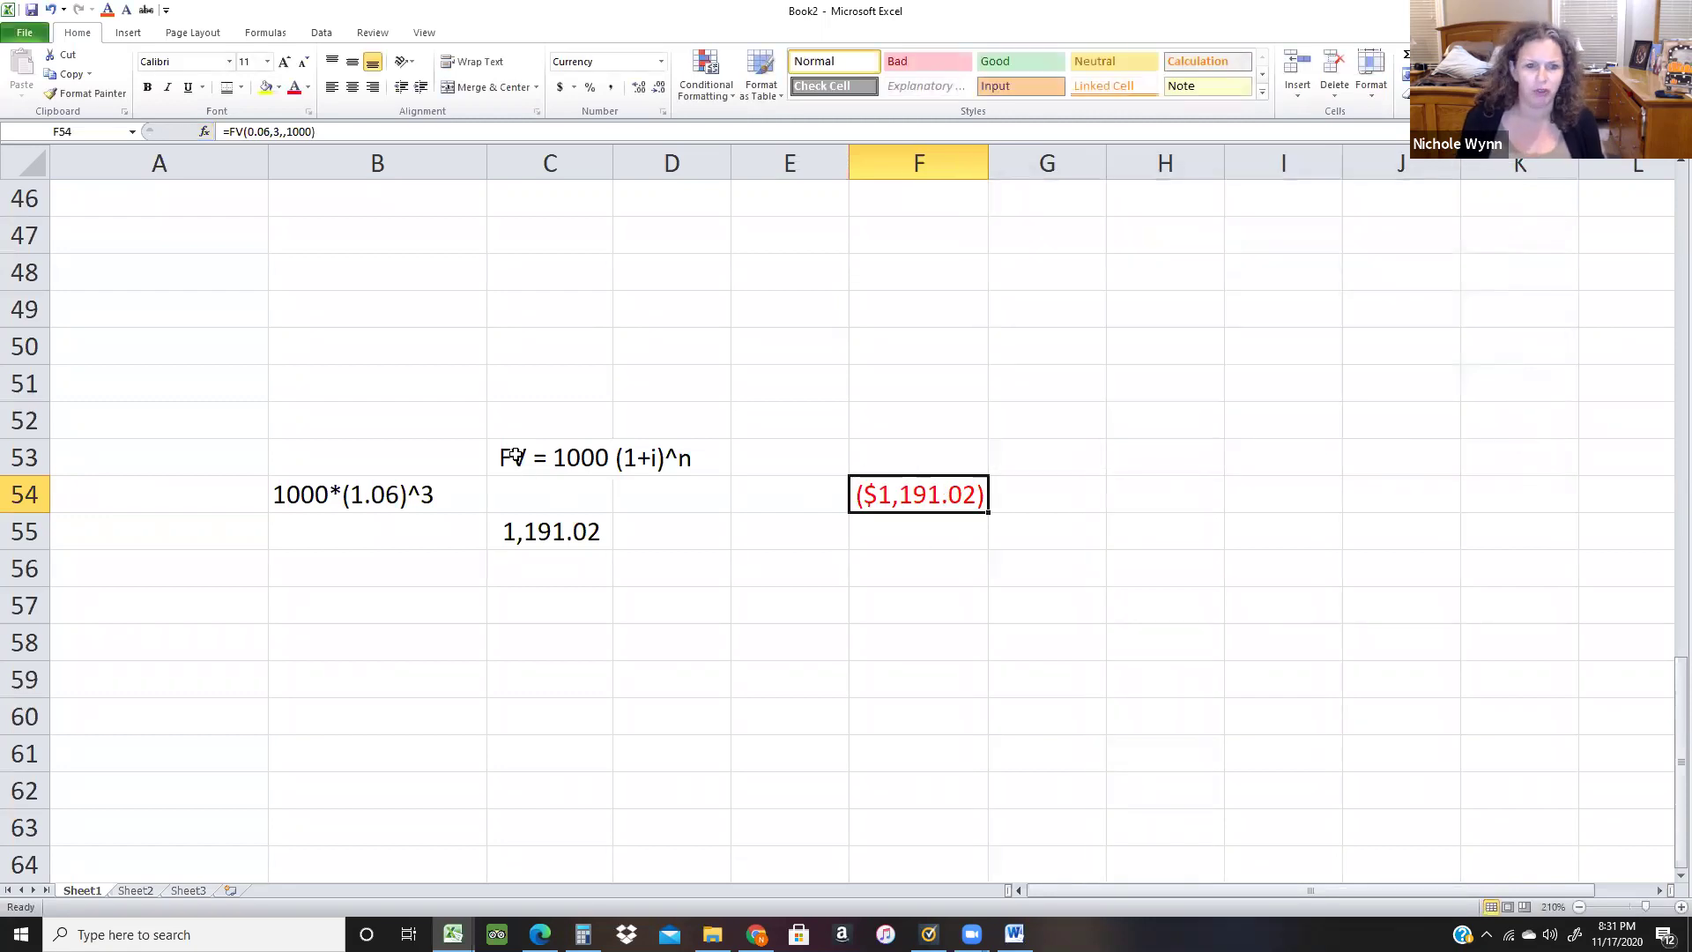
Replace 1000 with PV in the formula text in C53 so that it reads FV = PV (1+i)^n.
double_click(551, 455)
key("shift+Right")
key("shift+Right")
key("shift+Right")
key("shift+Right")
type("PC")
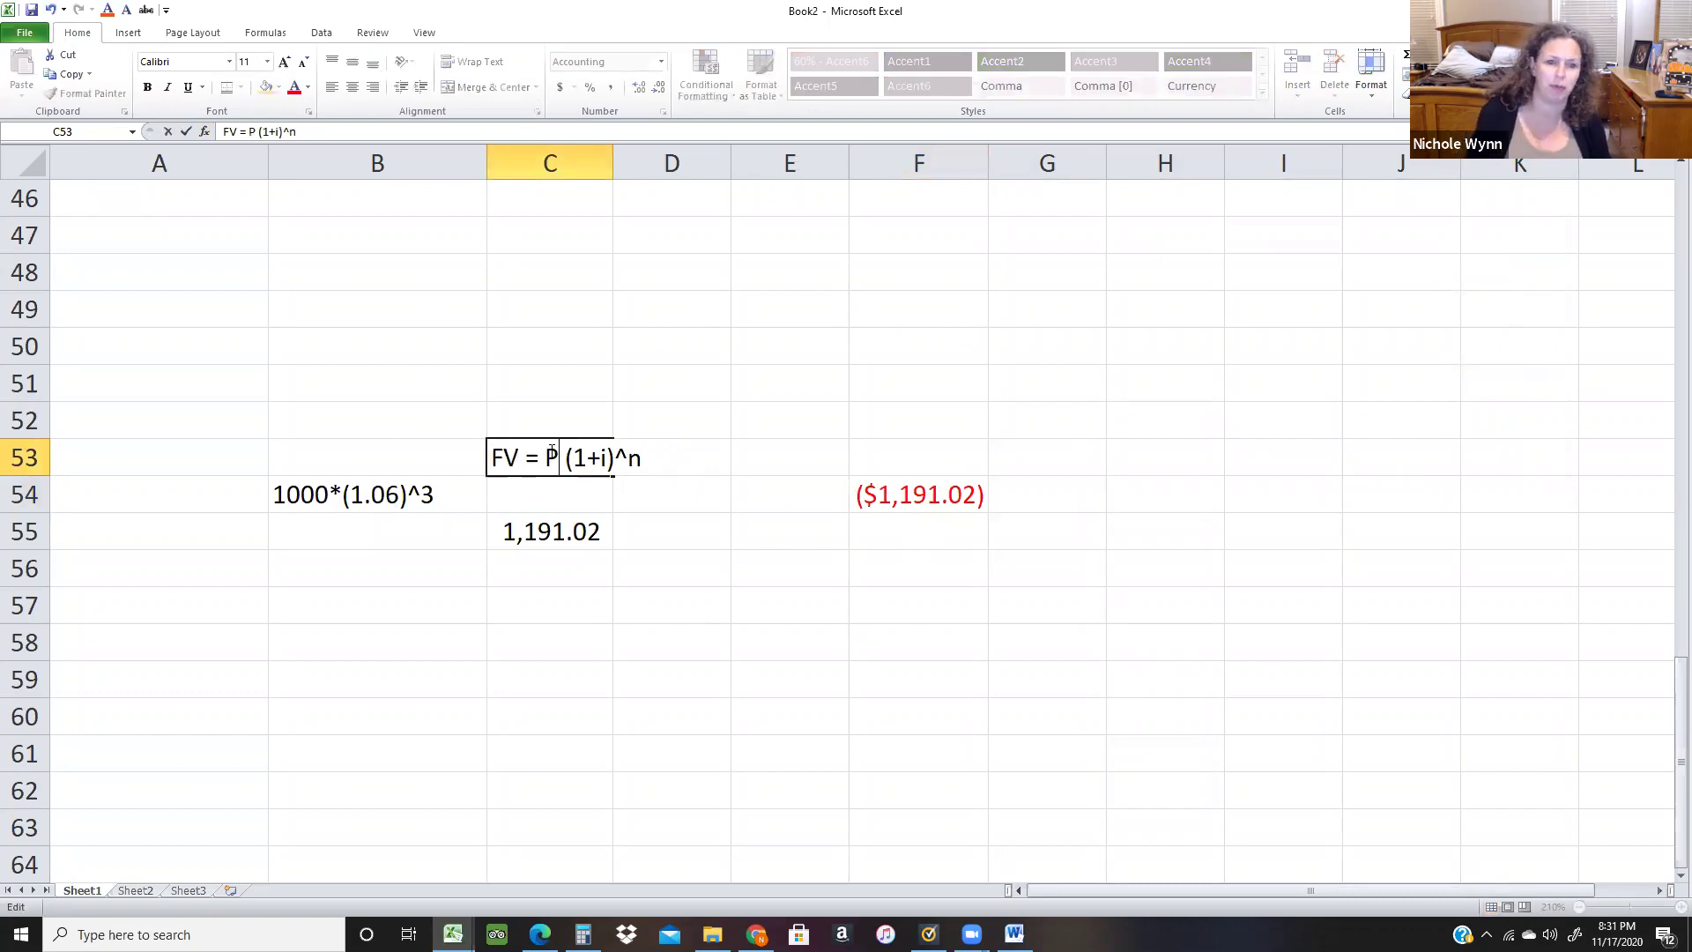
key("BackSpace")
type("V")
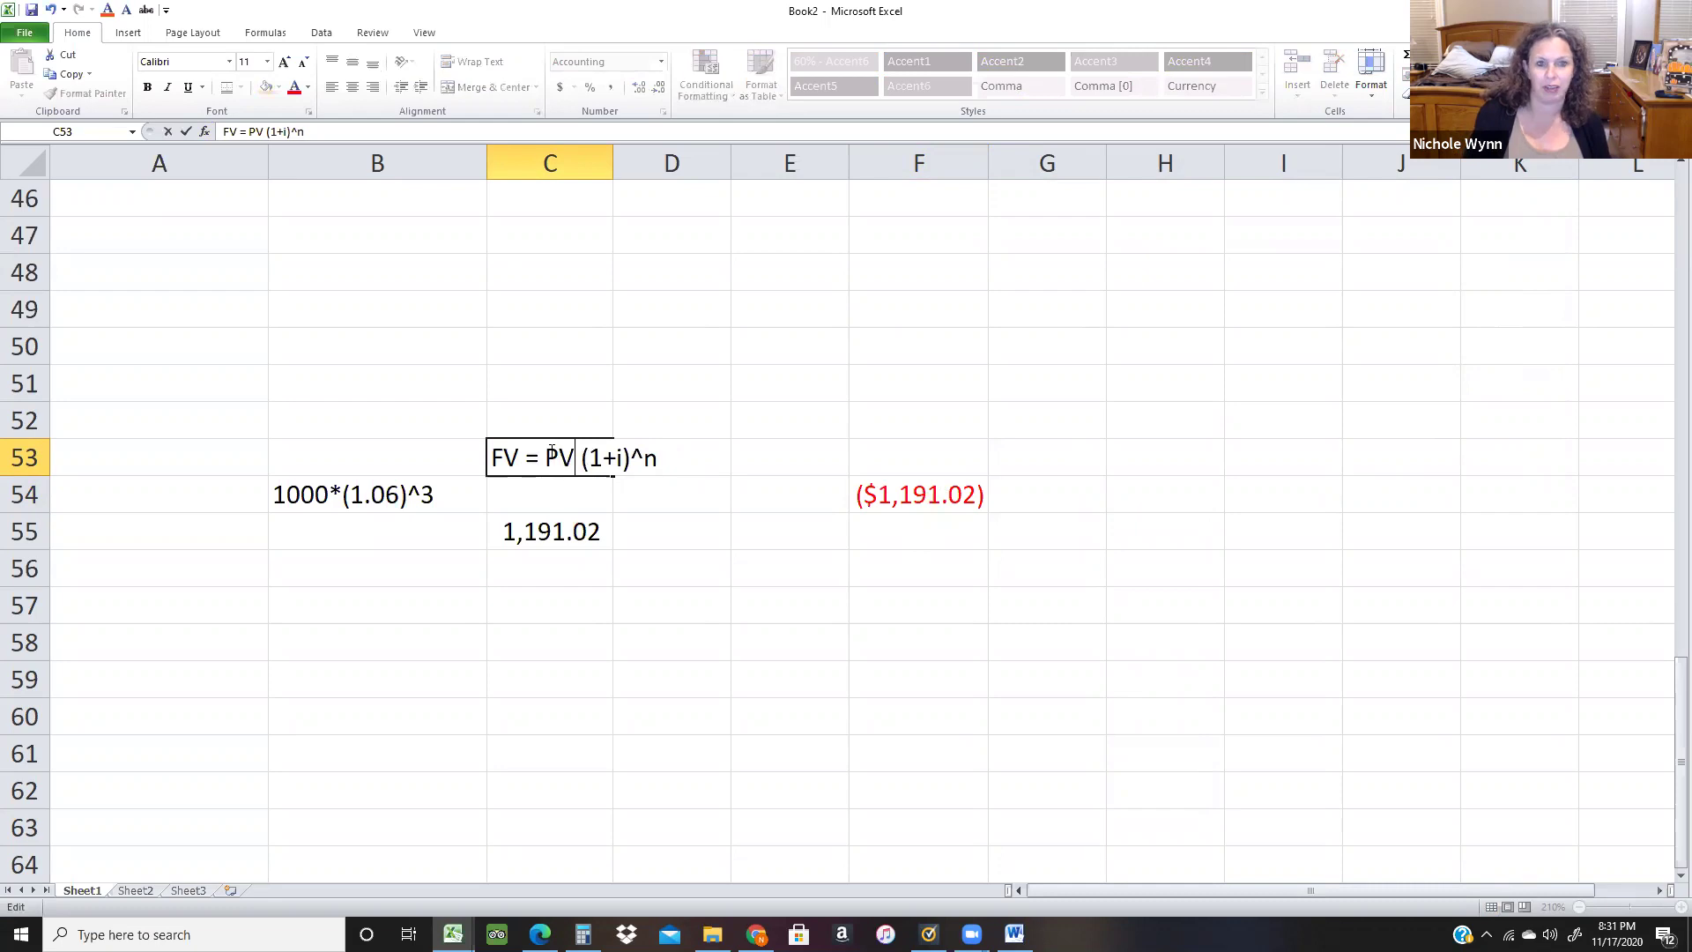
key("Return")
left_click(551, 452)
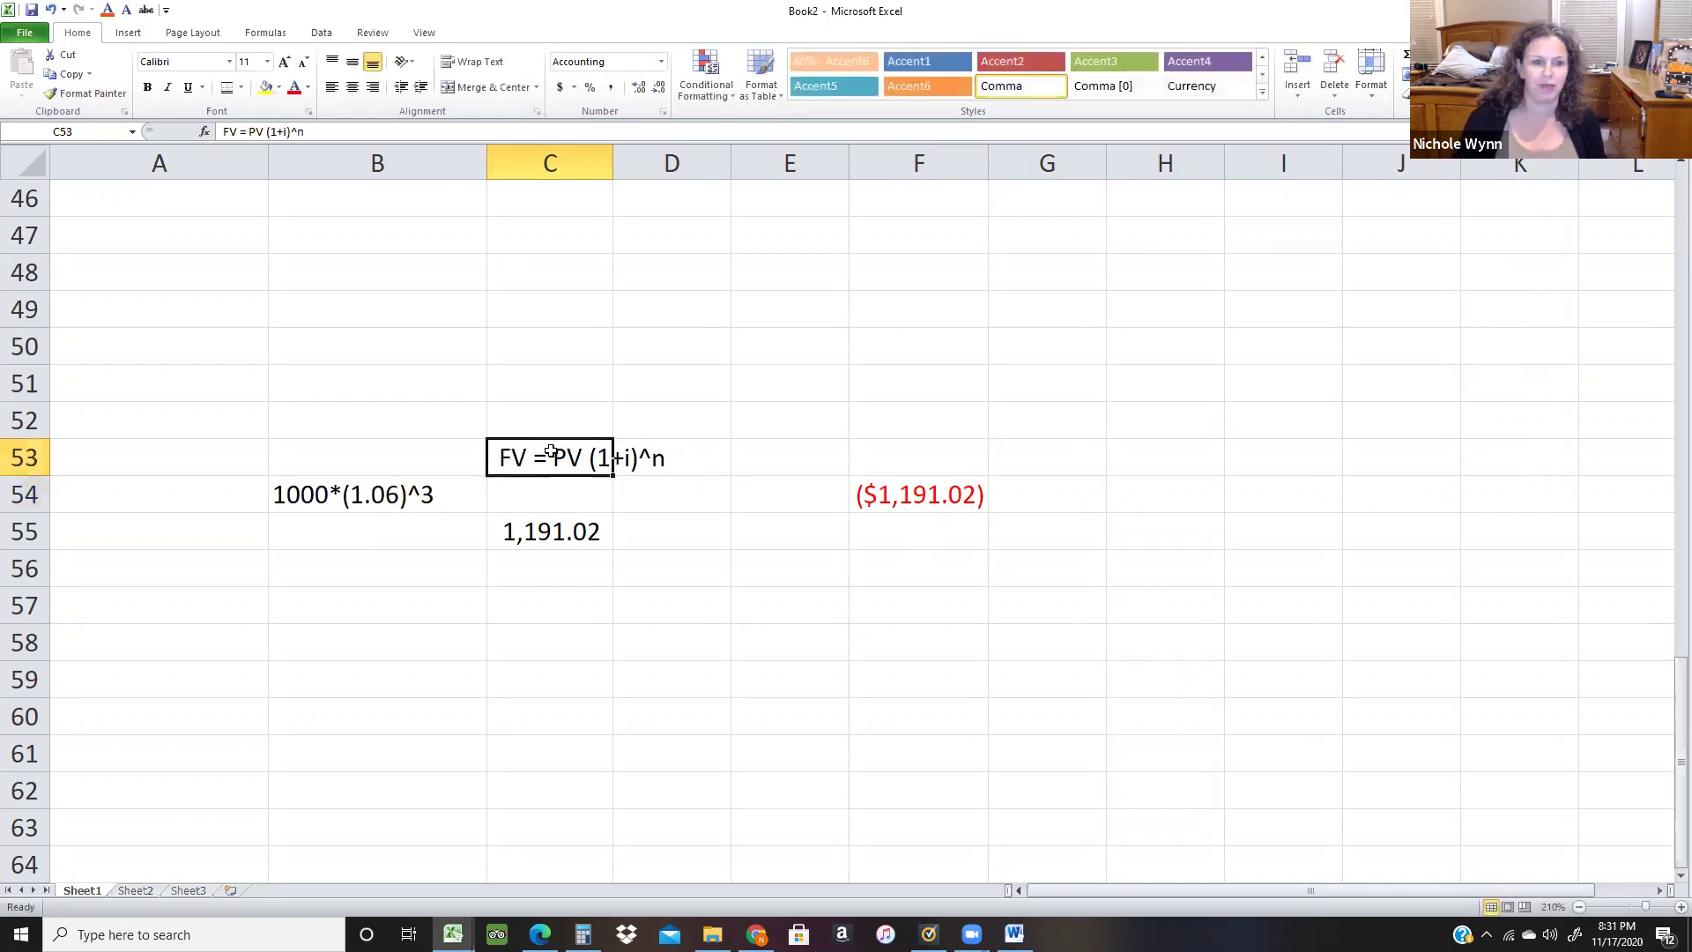
left_click(903, 497)
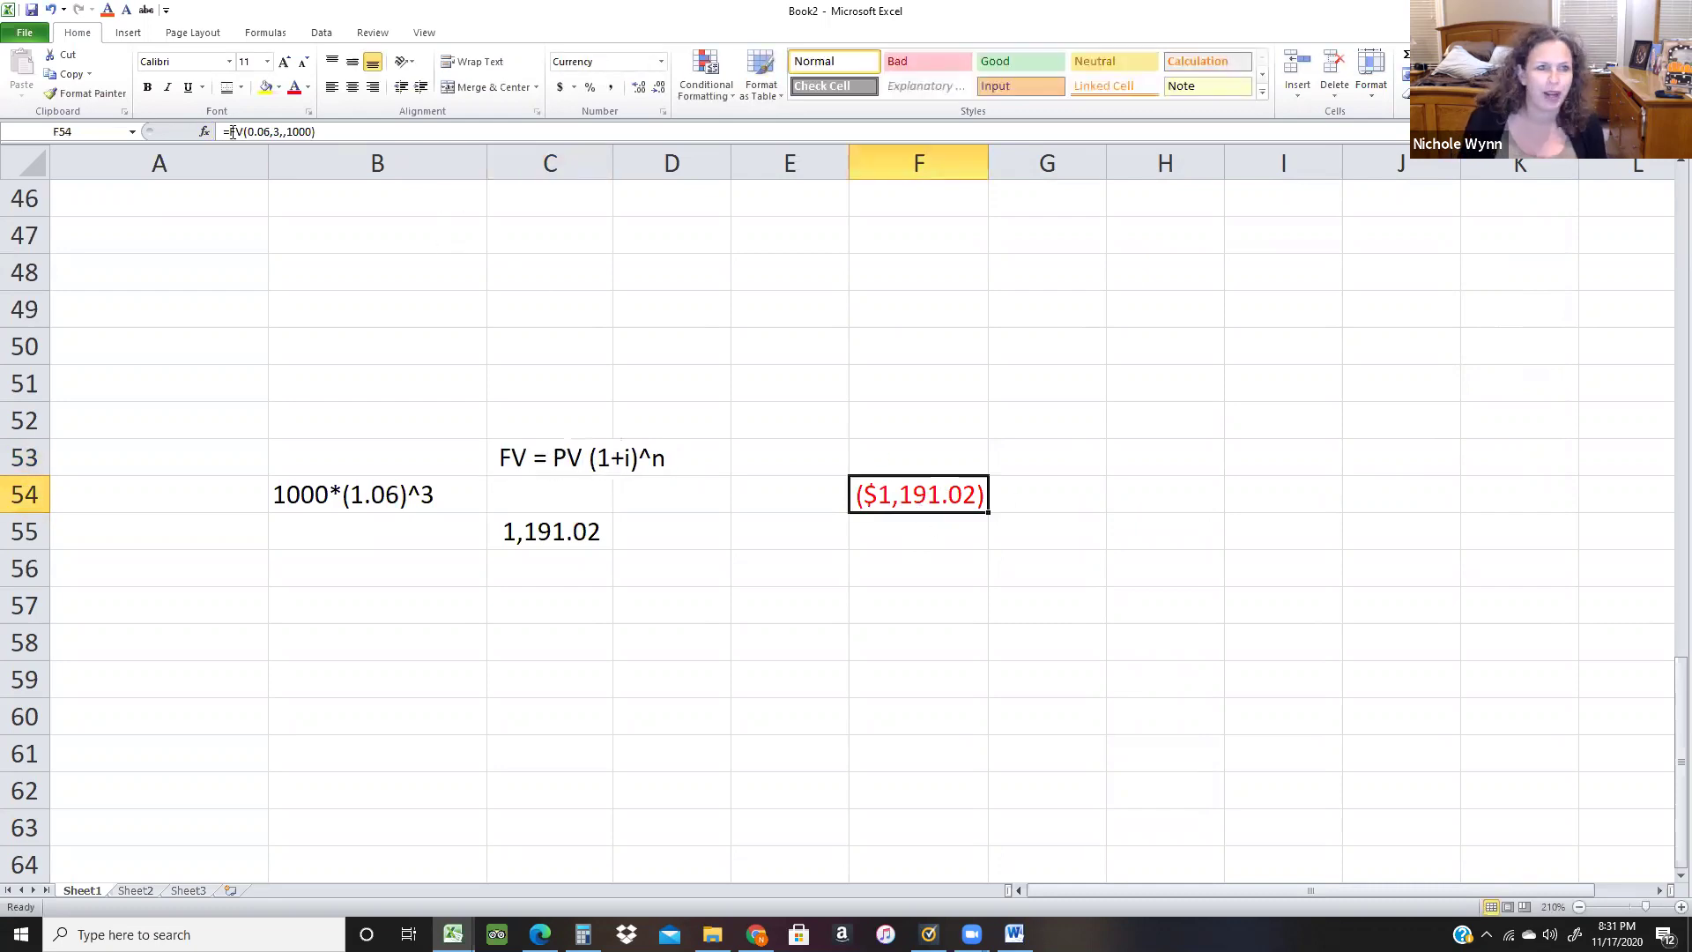
left_click(205, 132)
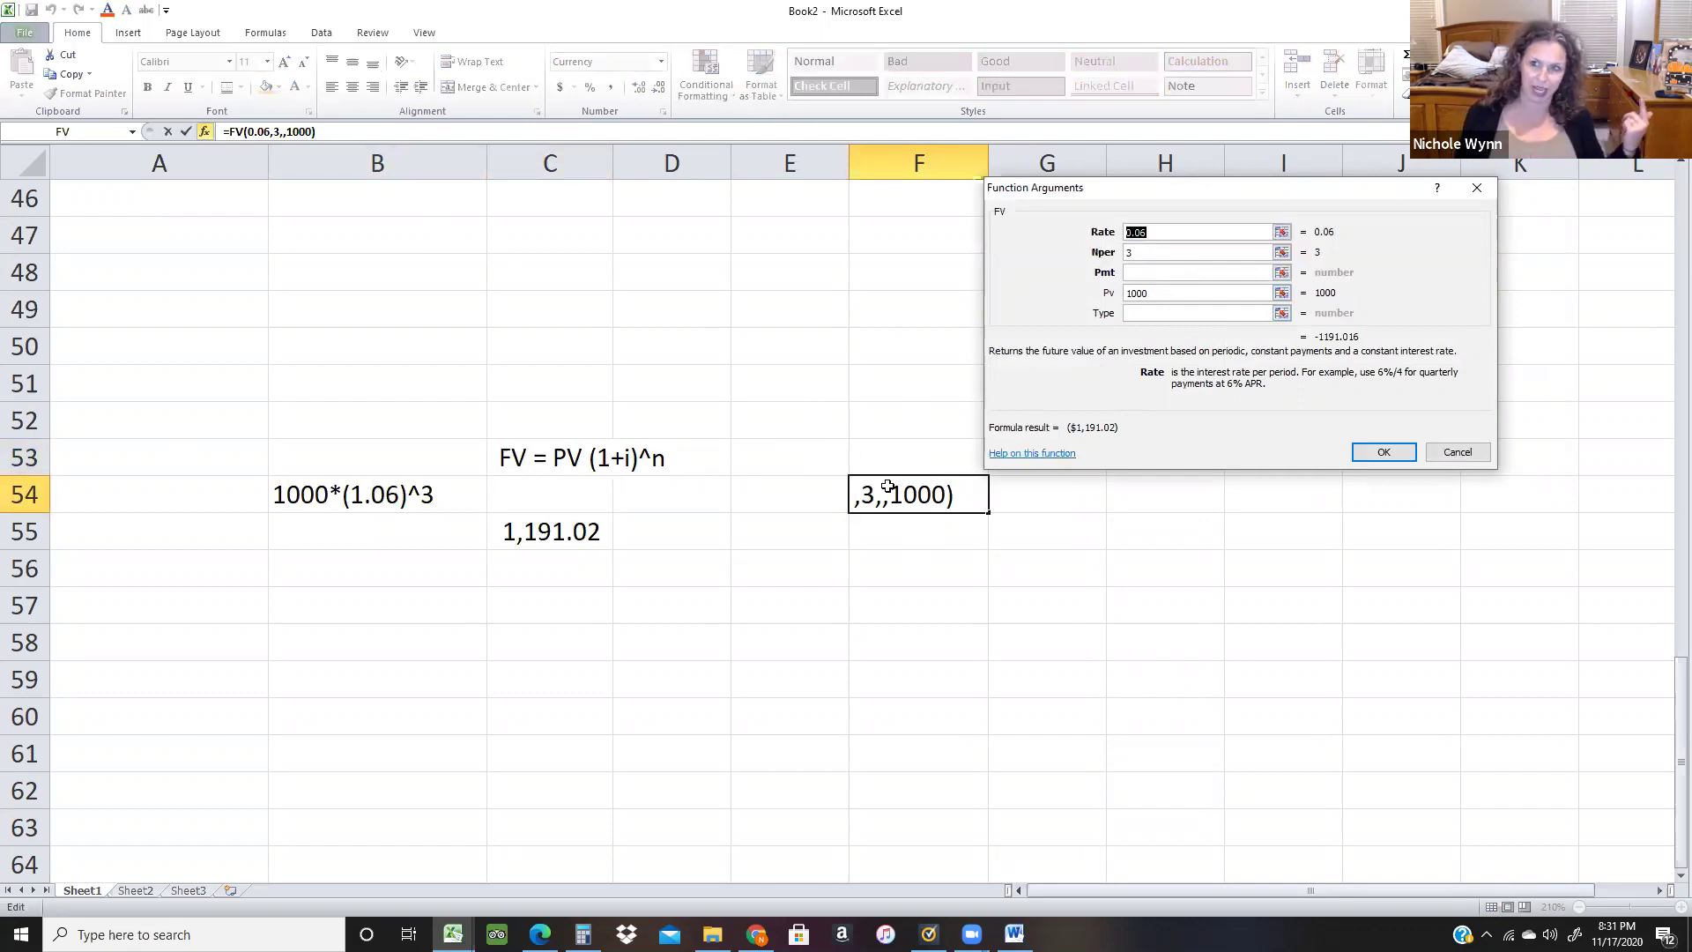
left_click(1221, 294)
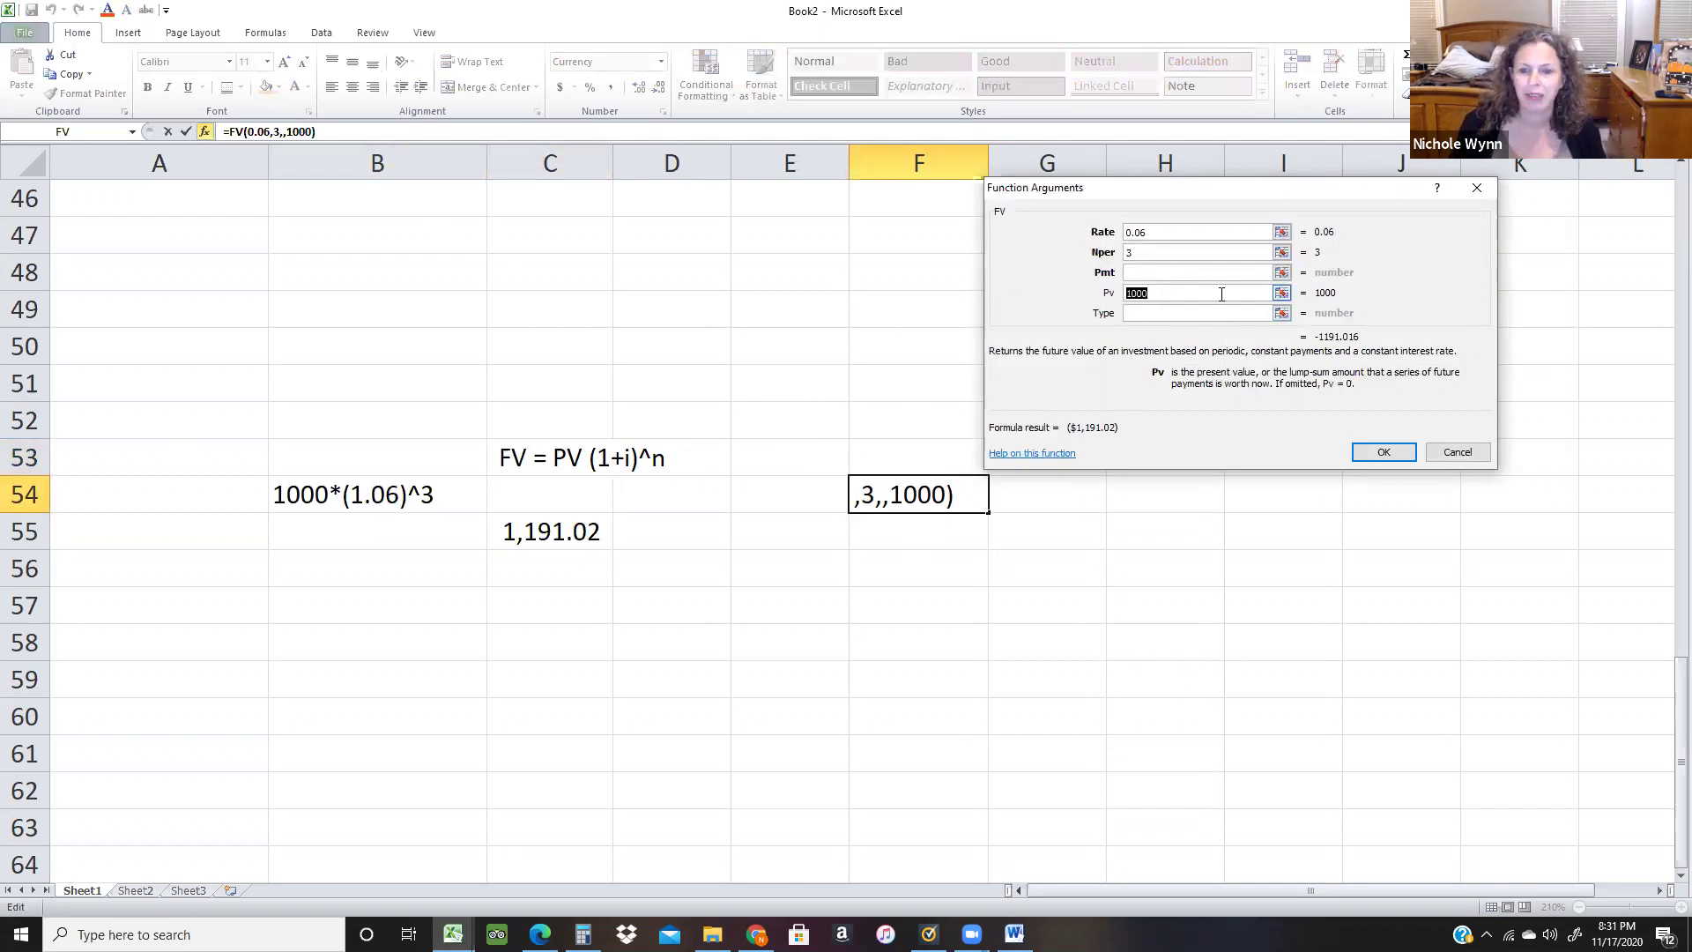
key("Home")
type("-")
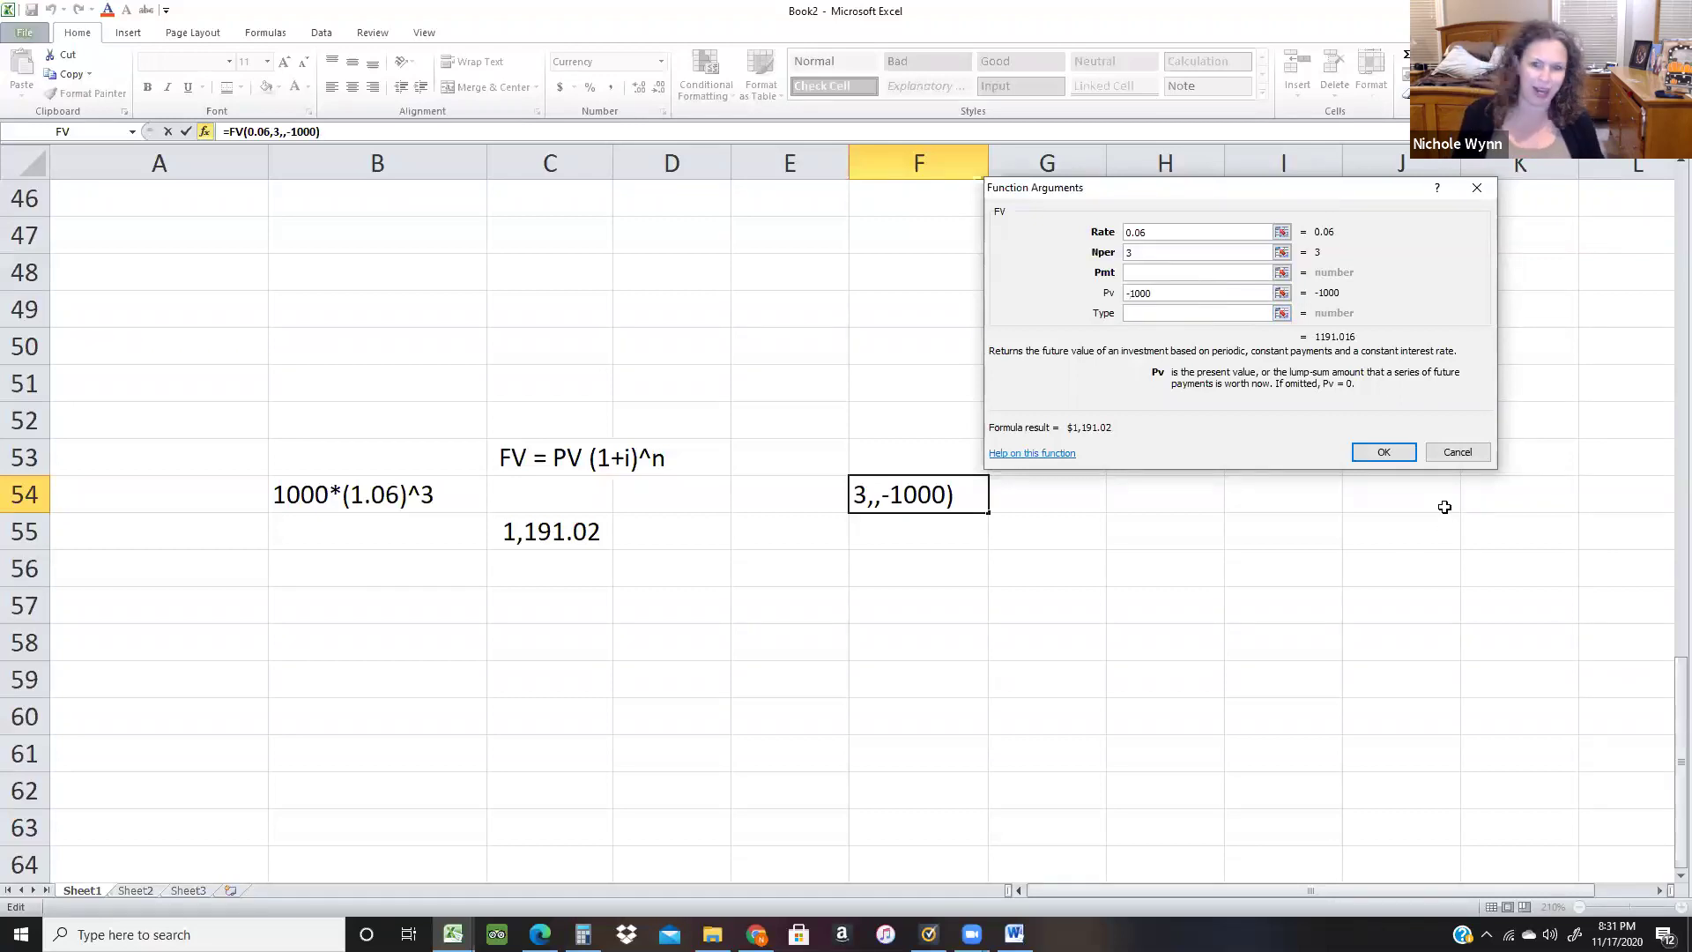
key("Return")
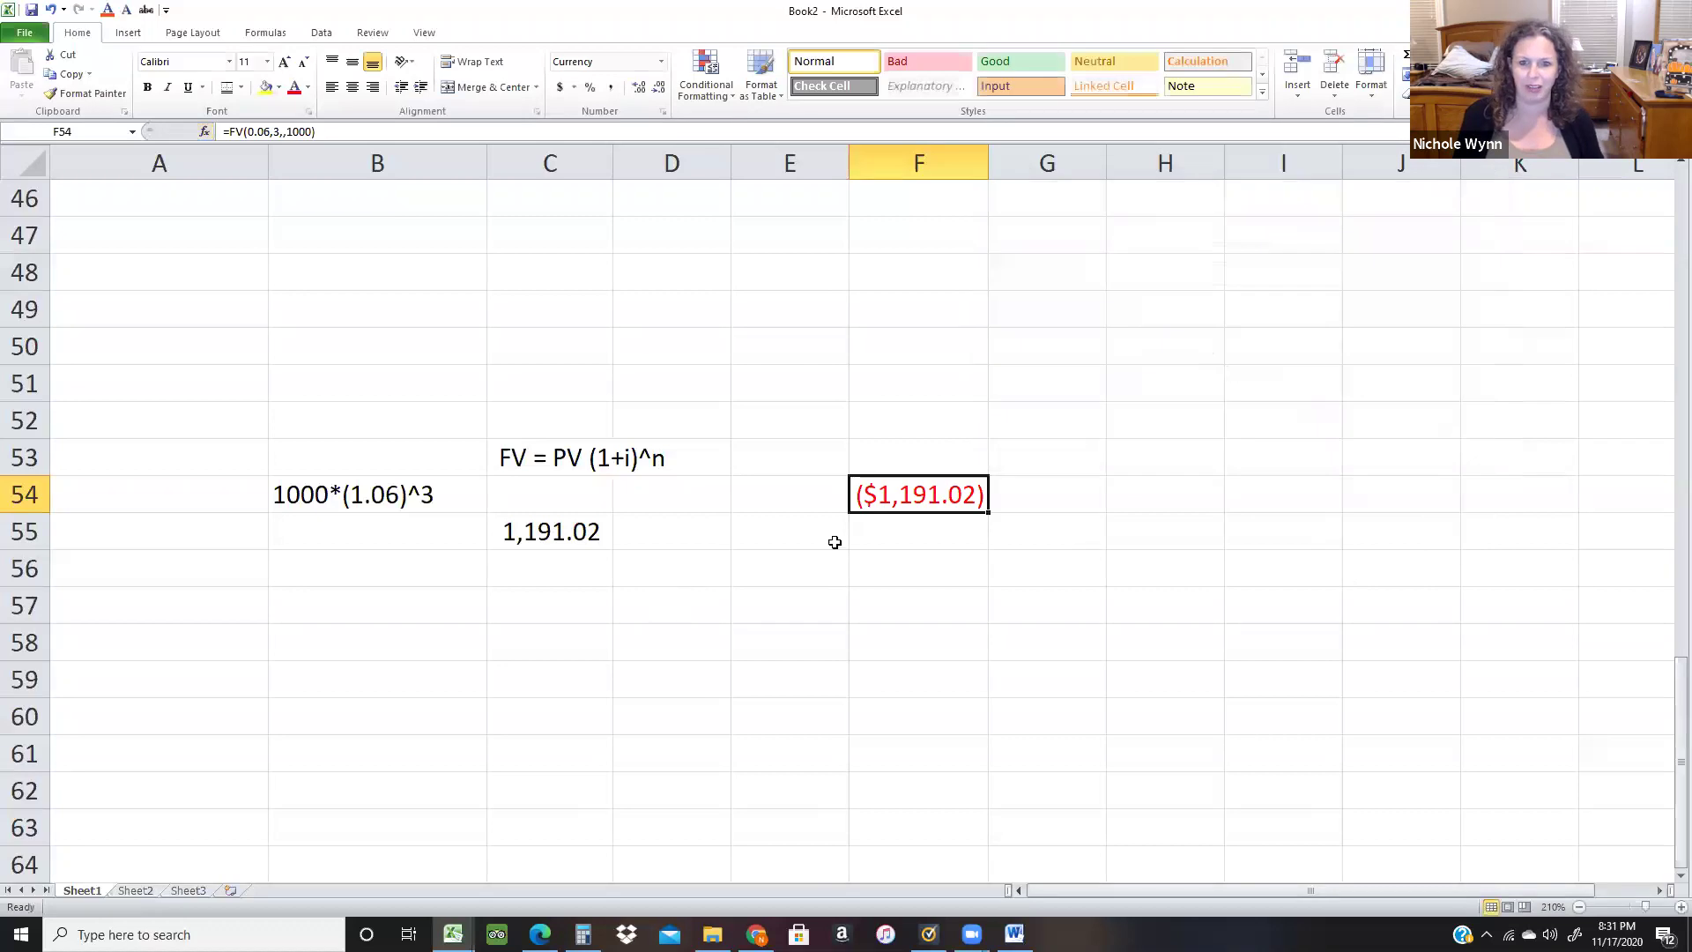
double_click(891, 494)
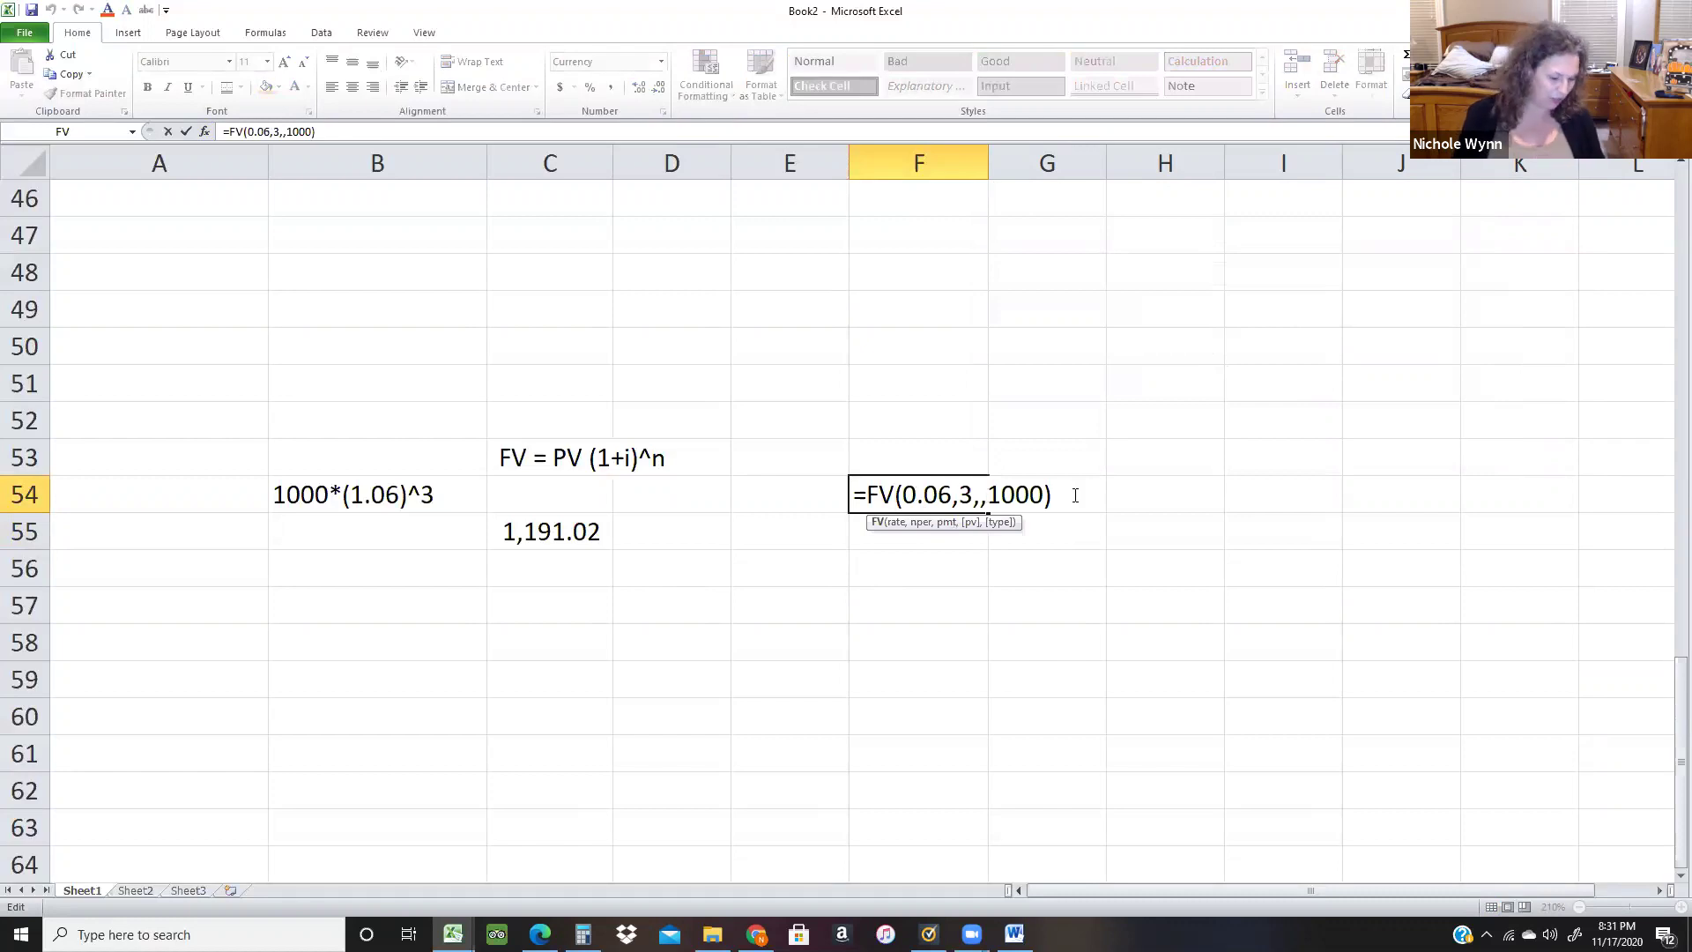
key("Escape")
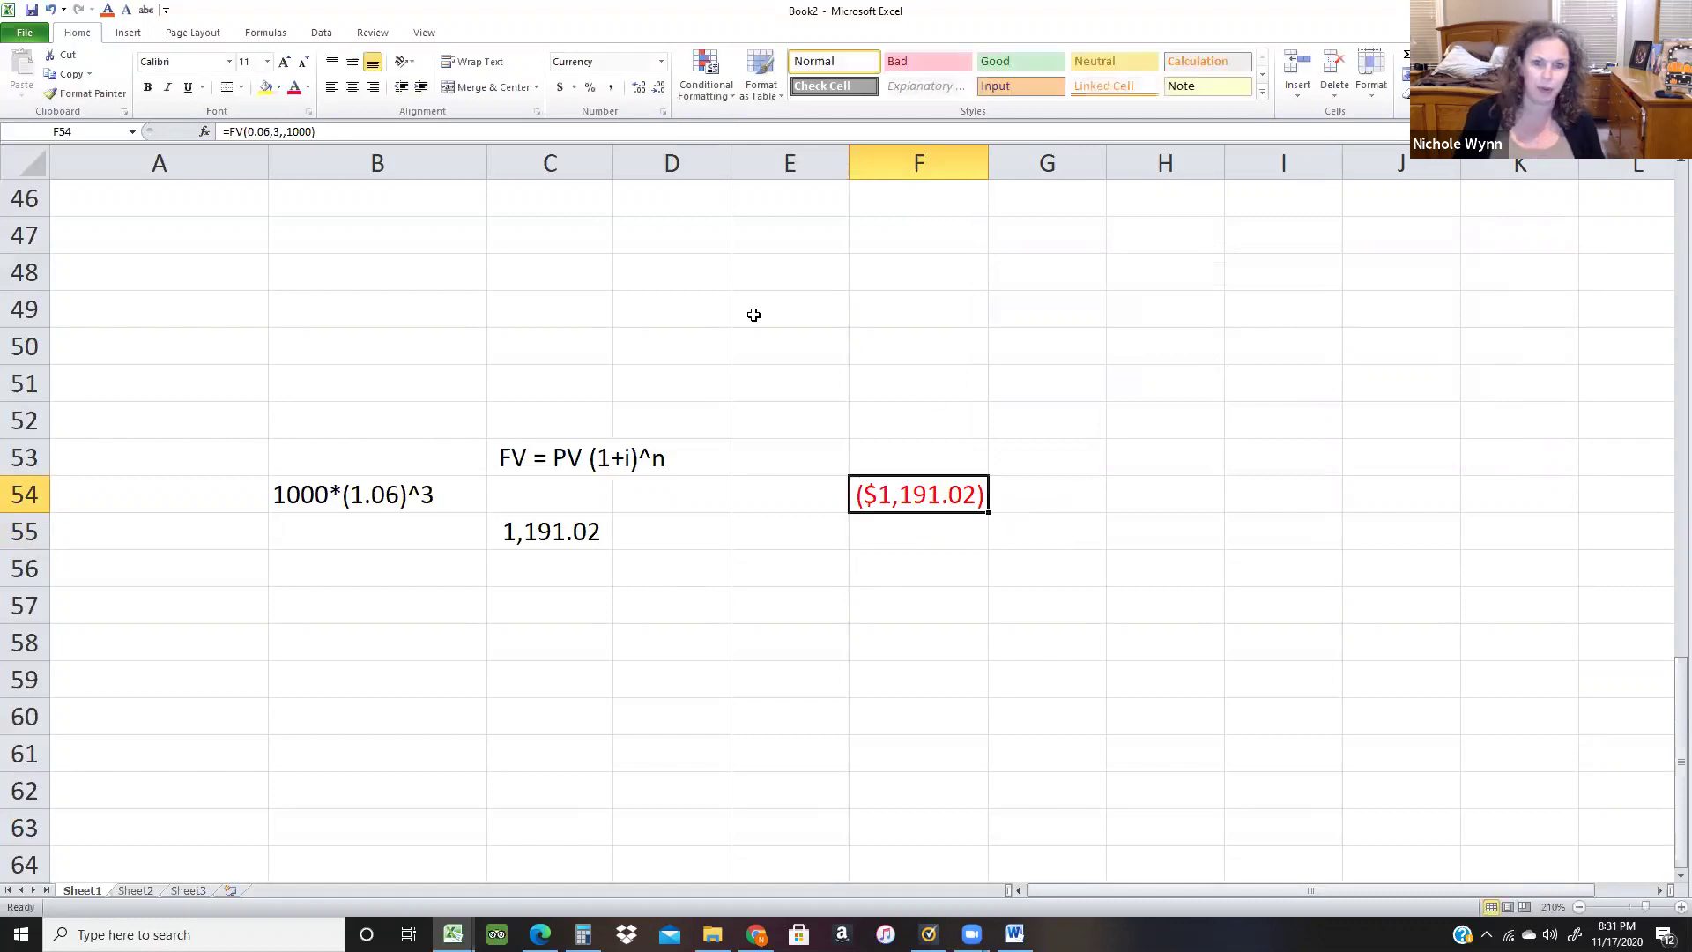
Change the present value argument of the FV function in cell F54 to -1000.
left_click(205, 132)
left_click(1161, 294)
left_click(1162, 294)
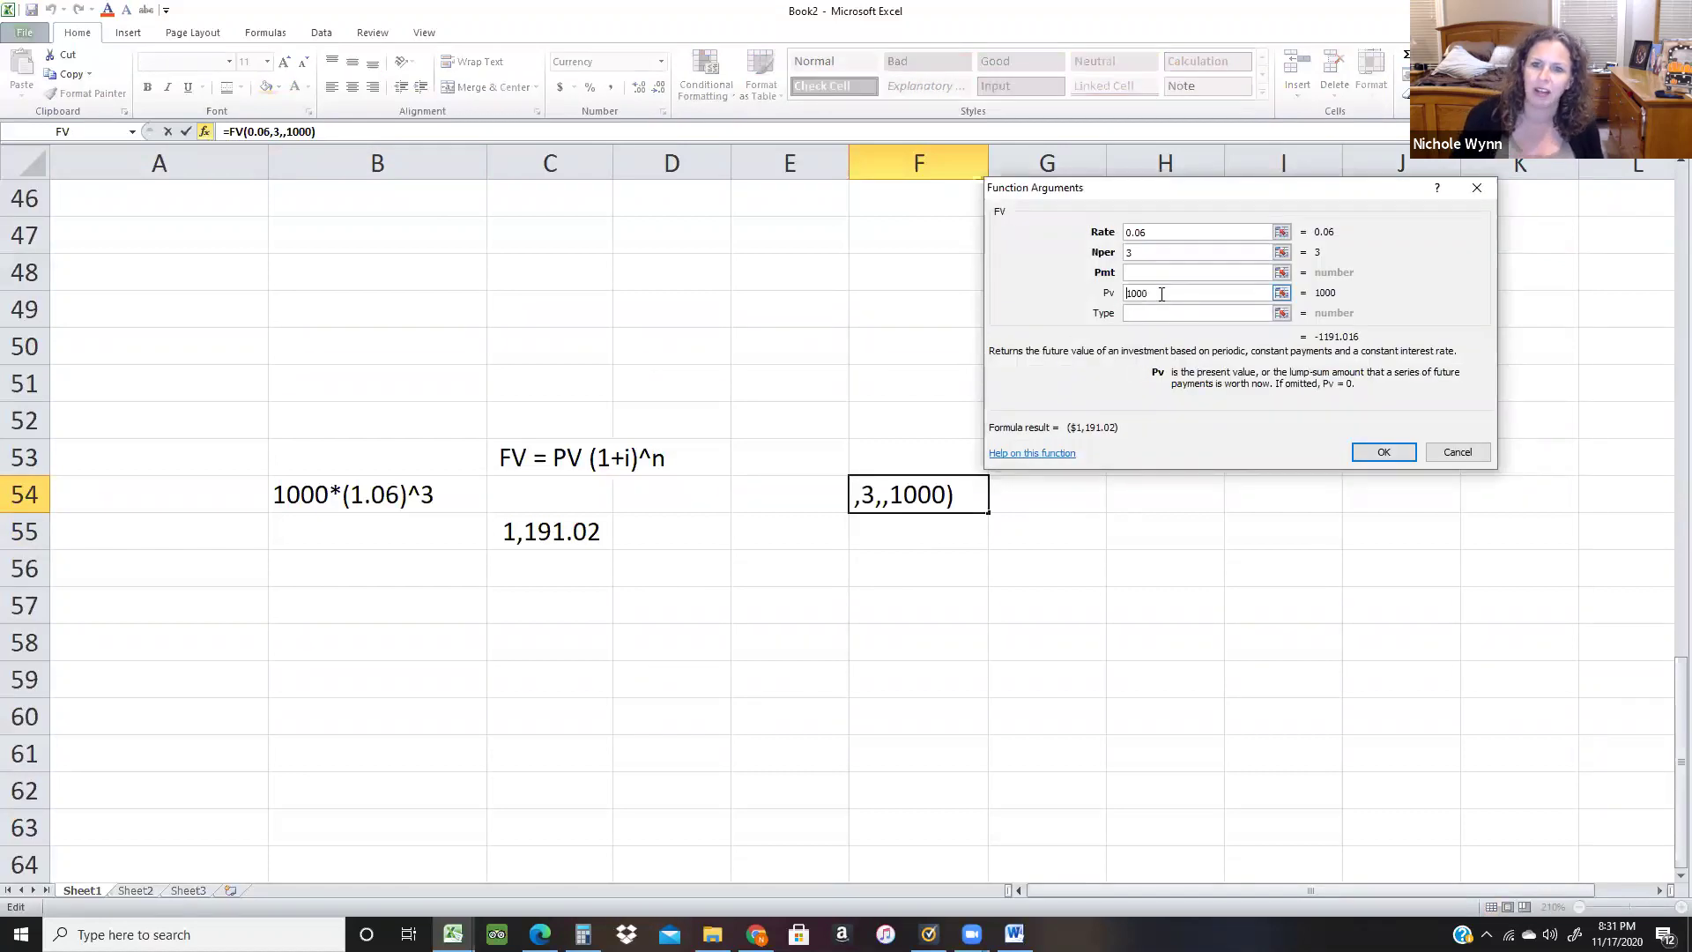
type("-")
scroll(947, 516, "up", 2)
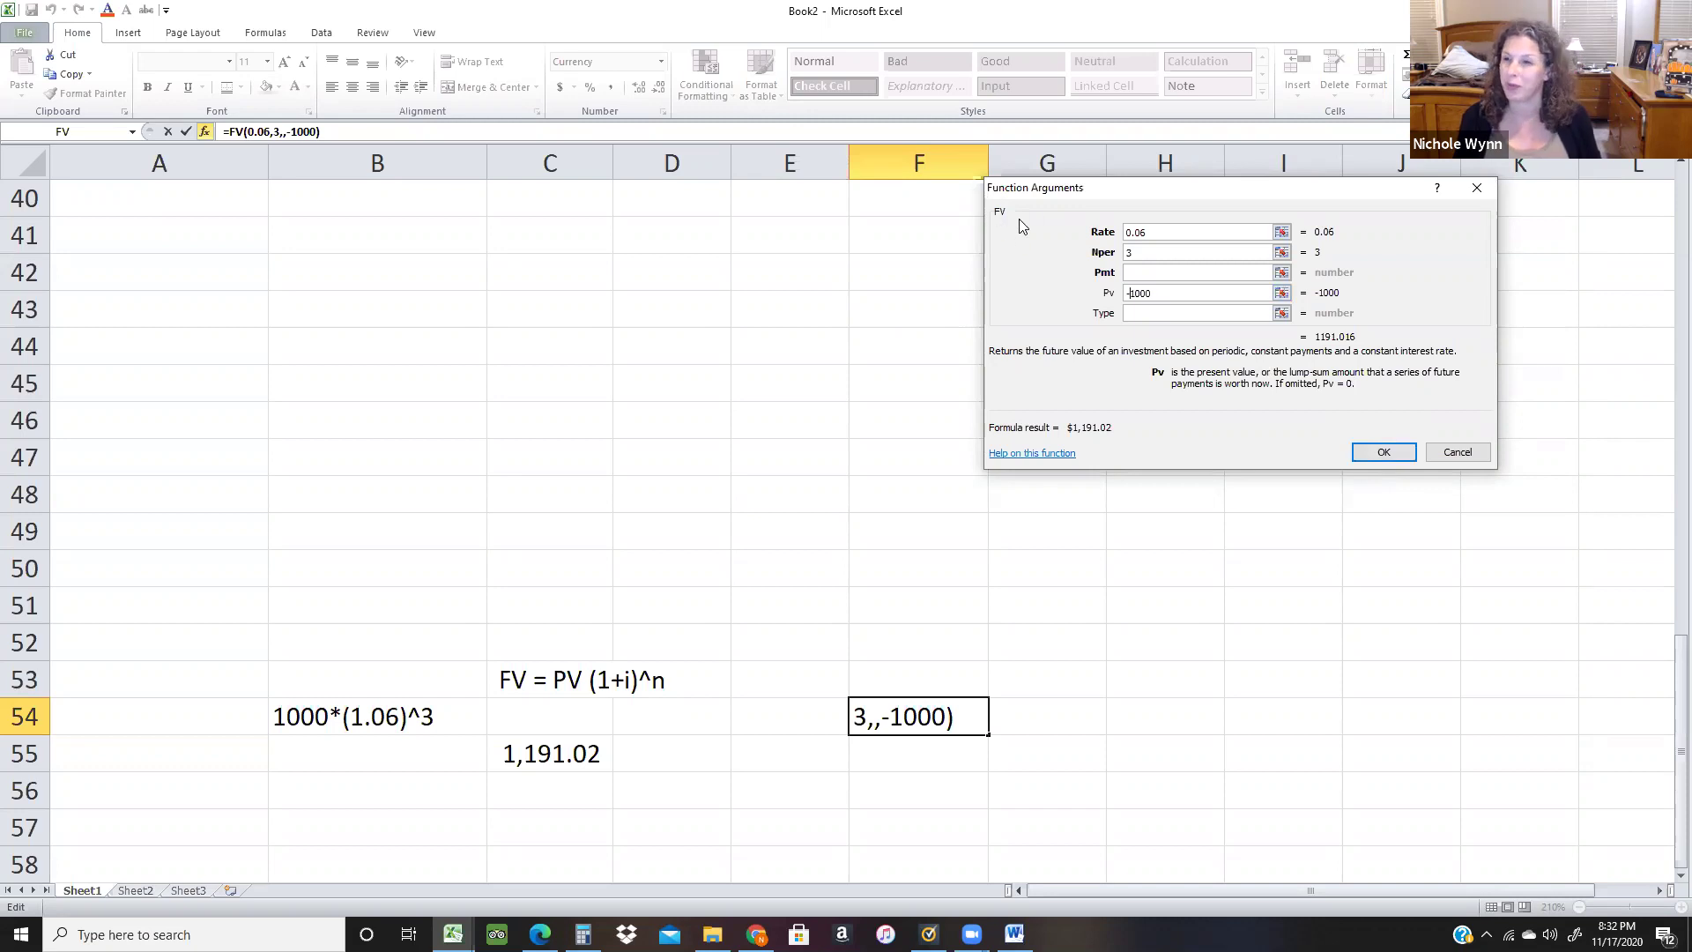
left_click(1385, 451)
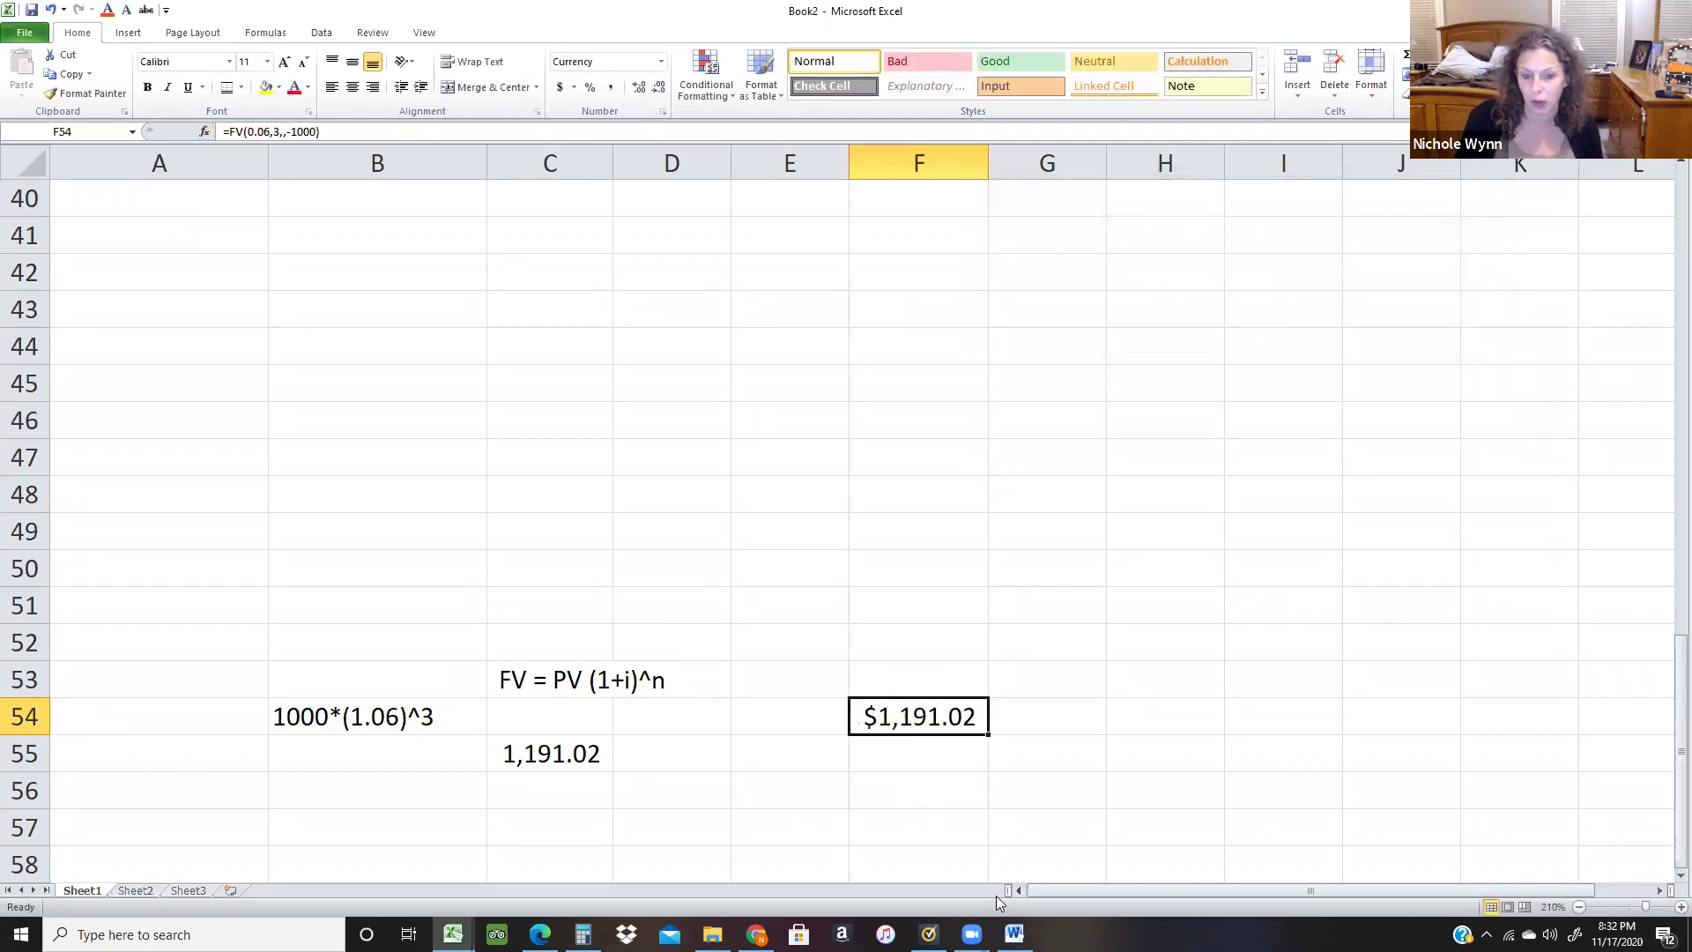
Switch to the Word lecture notes and highlight the $20,000 future cost in the new car problem.
left_click(1013, 934)
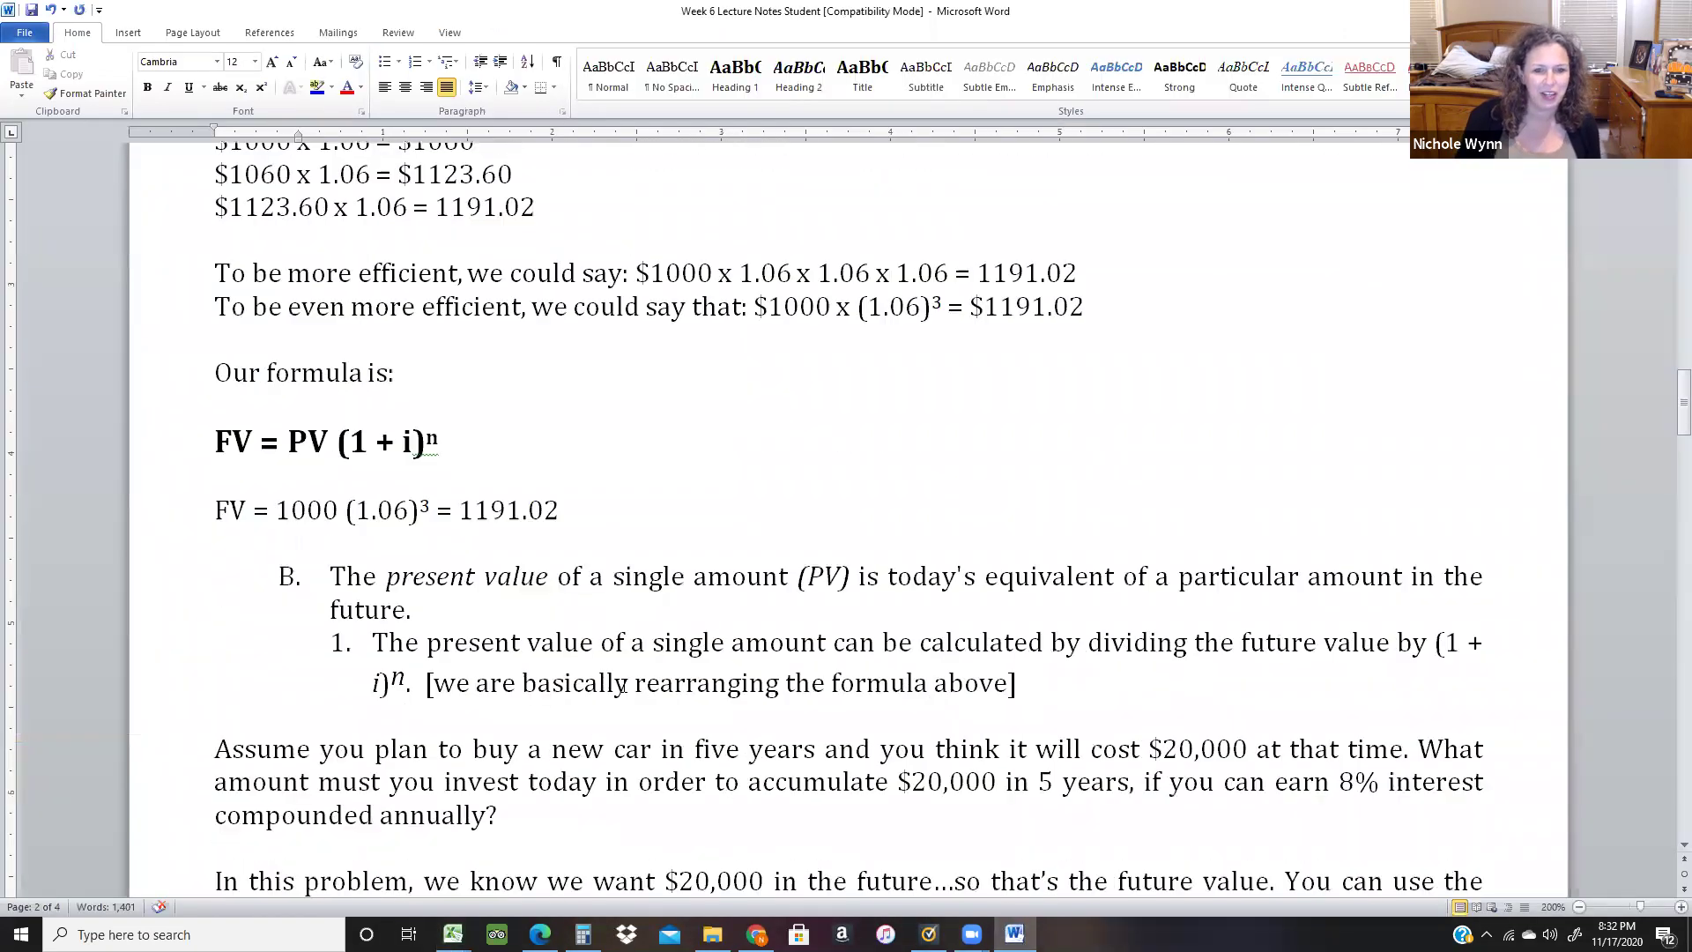
scroll(617, 660, "down", 3)
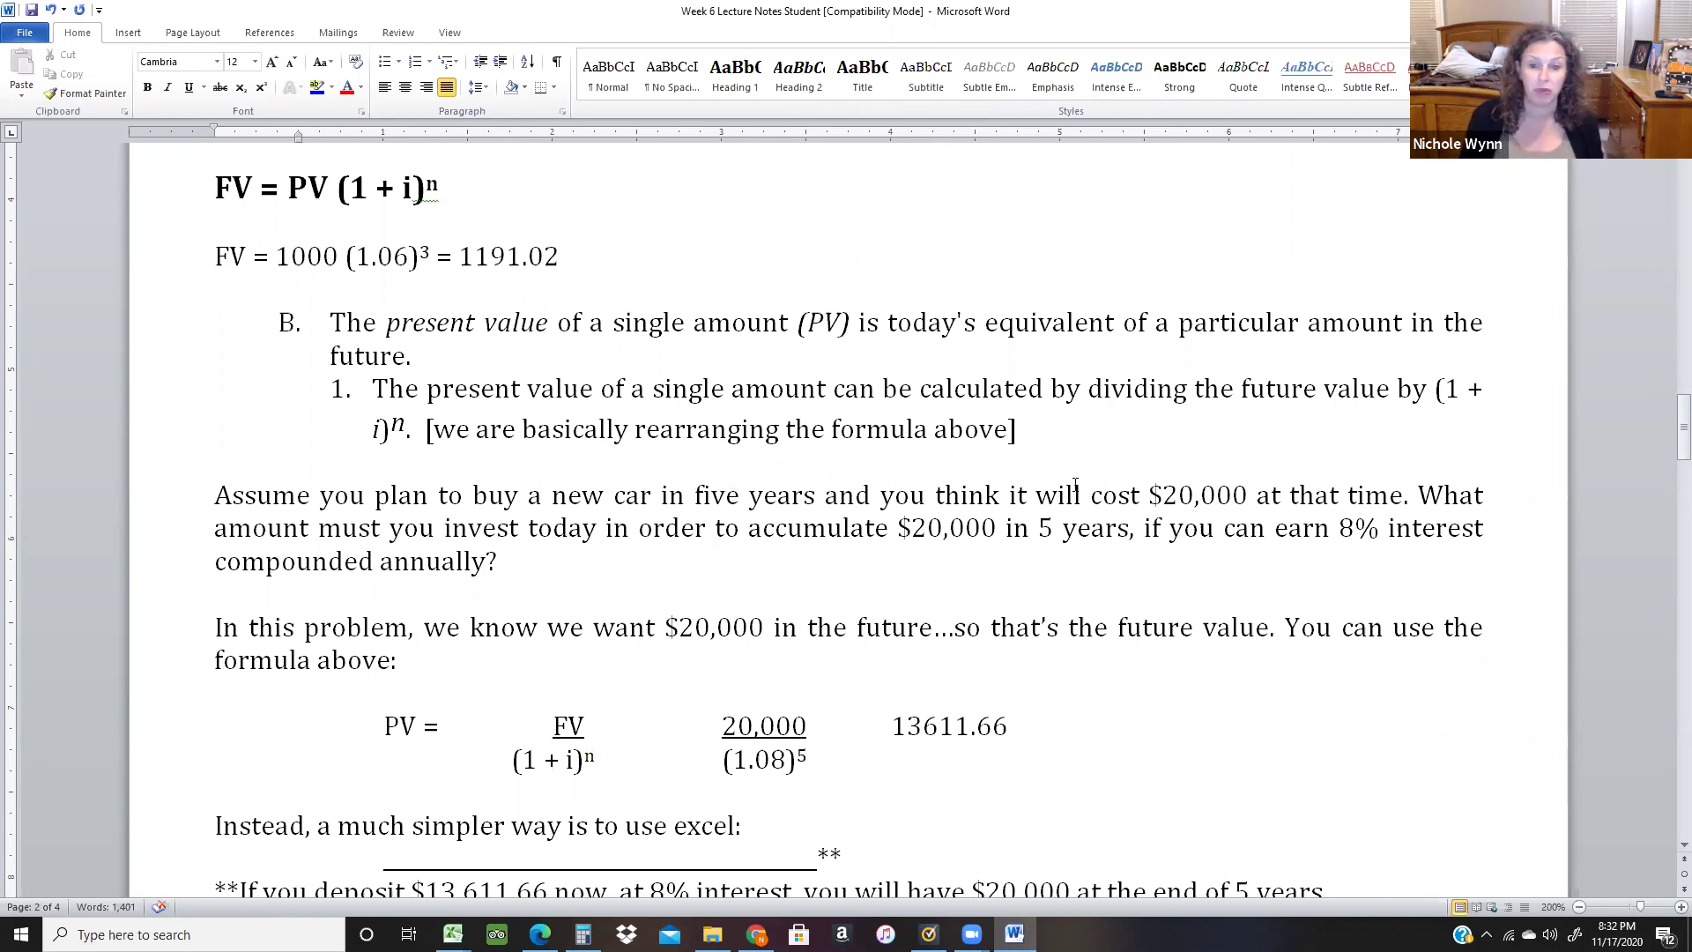
left_click_drag(1149, 495, 1372, 496)
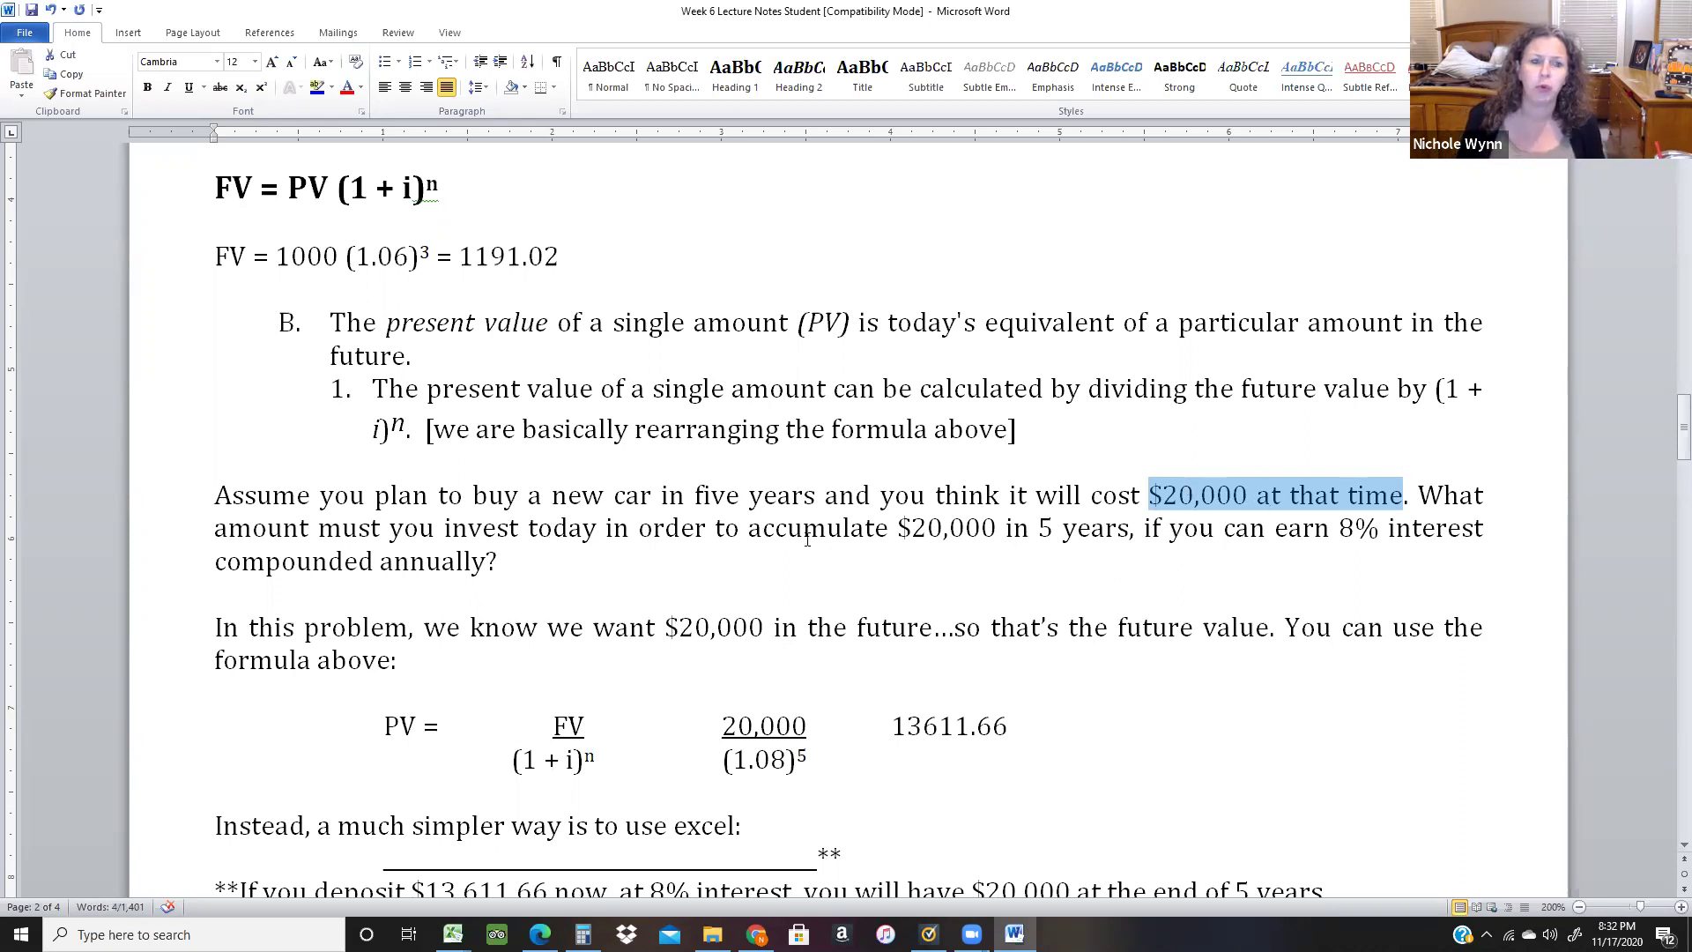
left_click(1157, 496)
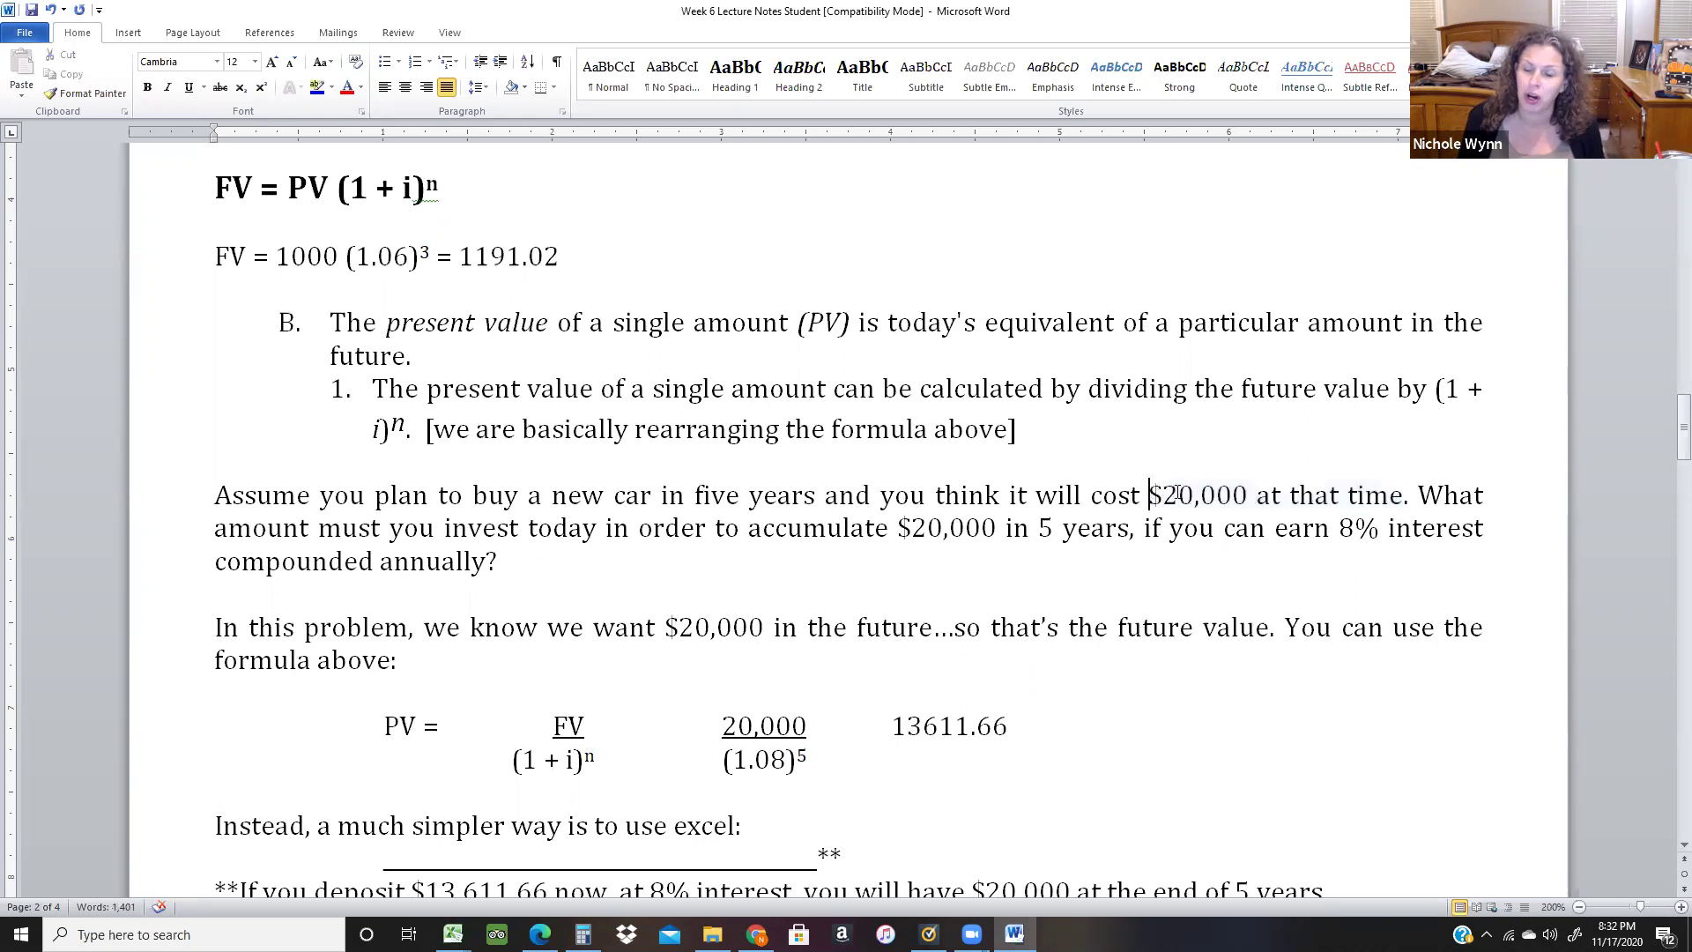
key("ctrl+shift+Right")
key("ctrl+shift+Right")
key("ctrl+shift+Right")
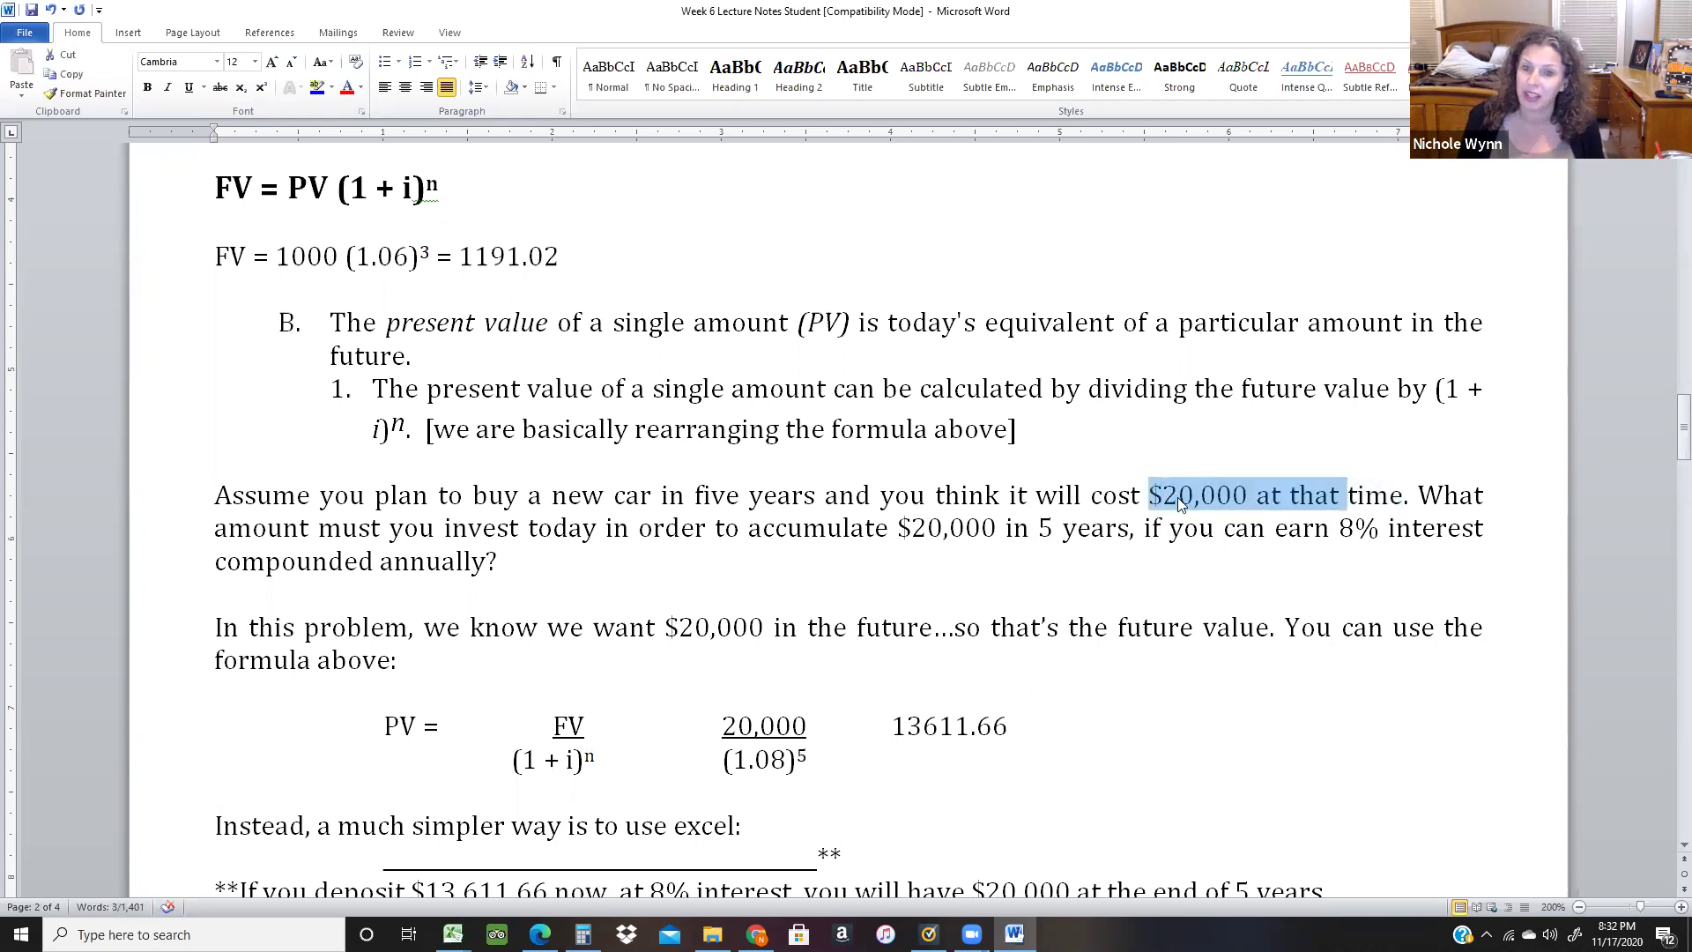
Write the formula FV = PV (1+i)^n after the car problem's question "compounded annually?".
left_click(560, 558)
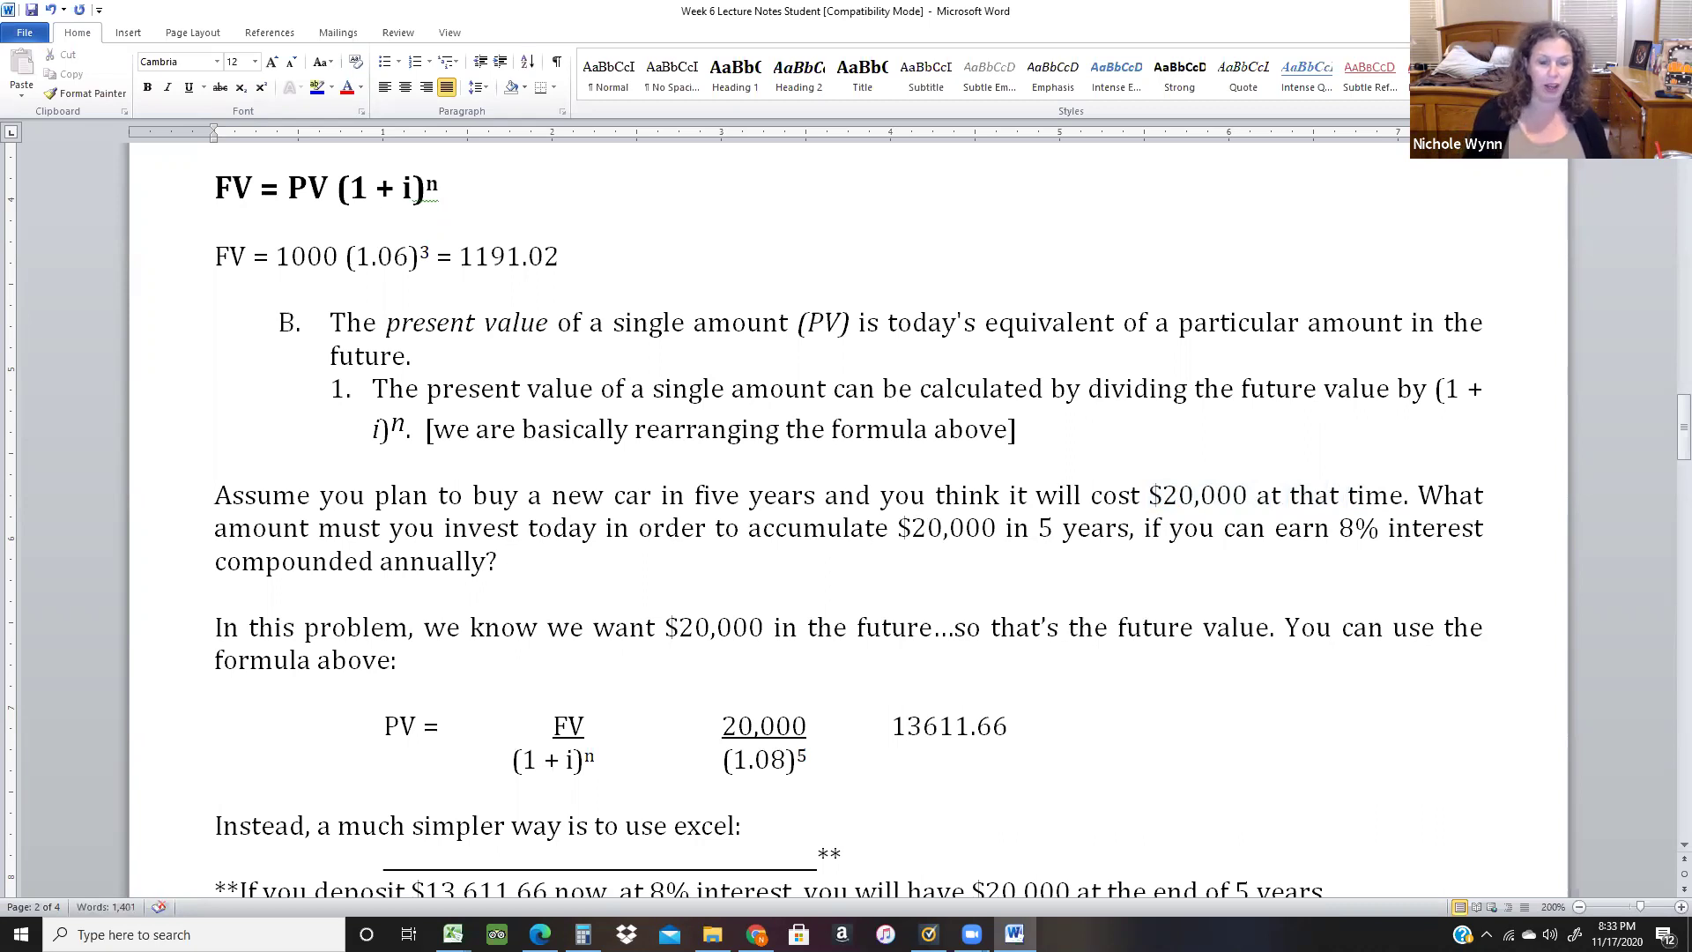
type("FV =")
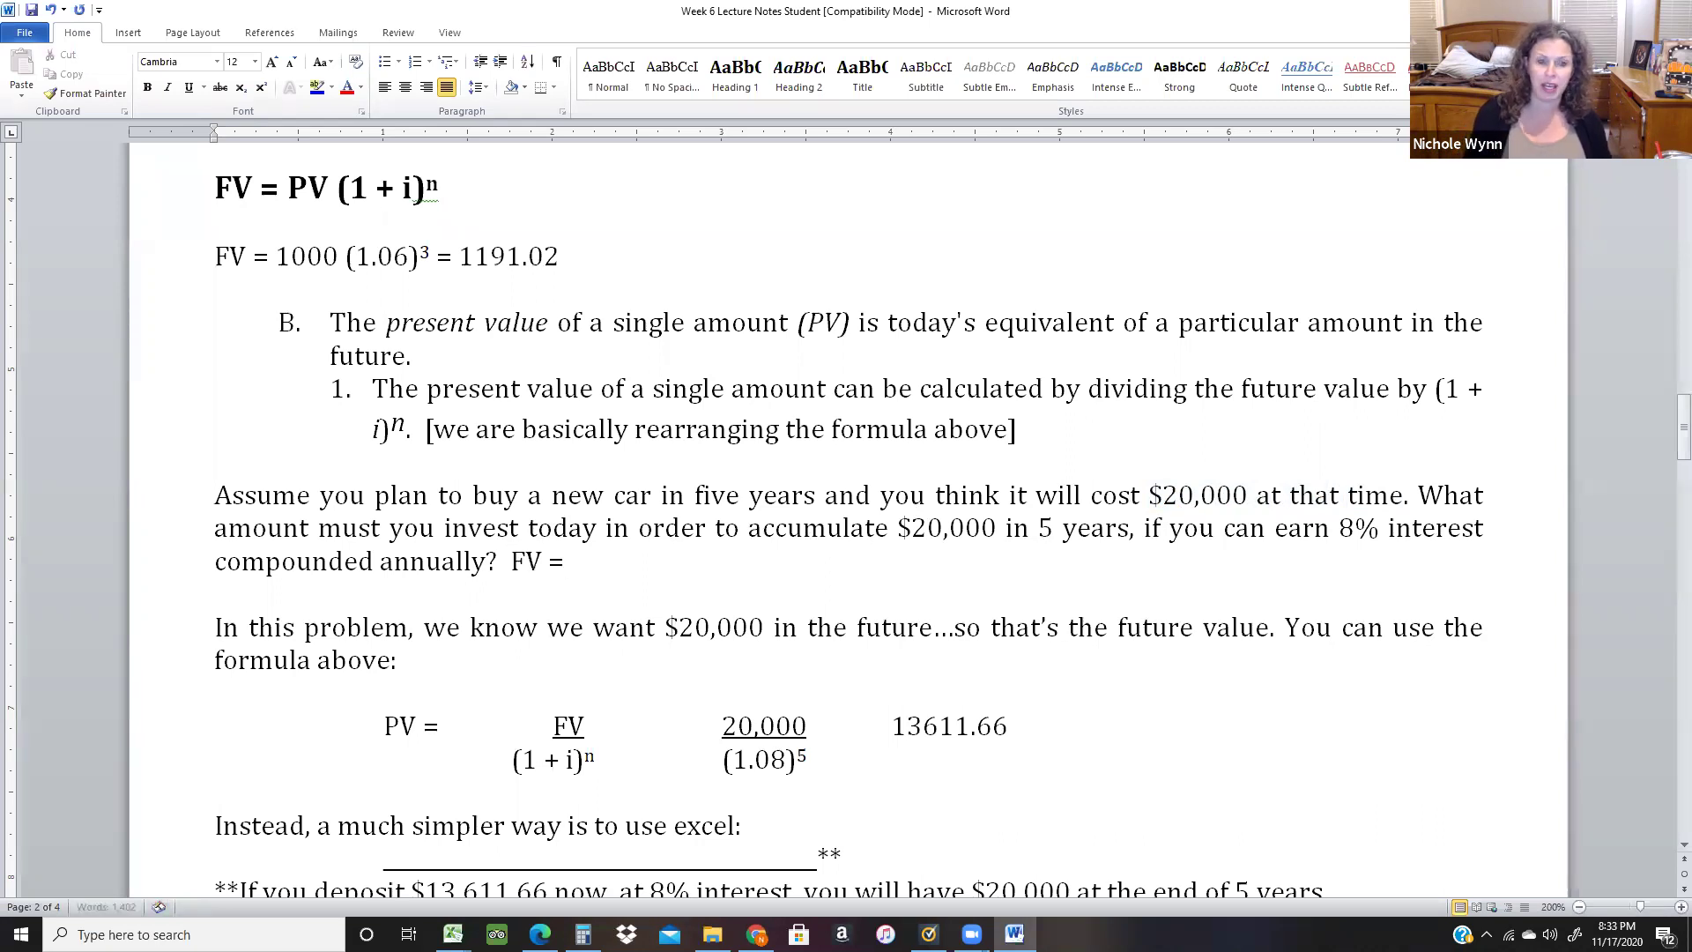
type(" PV (")
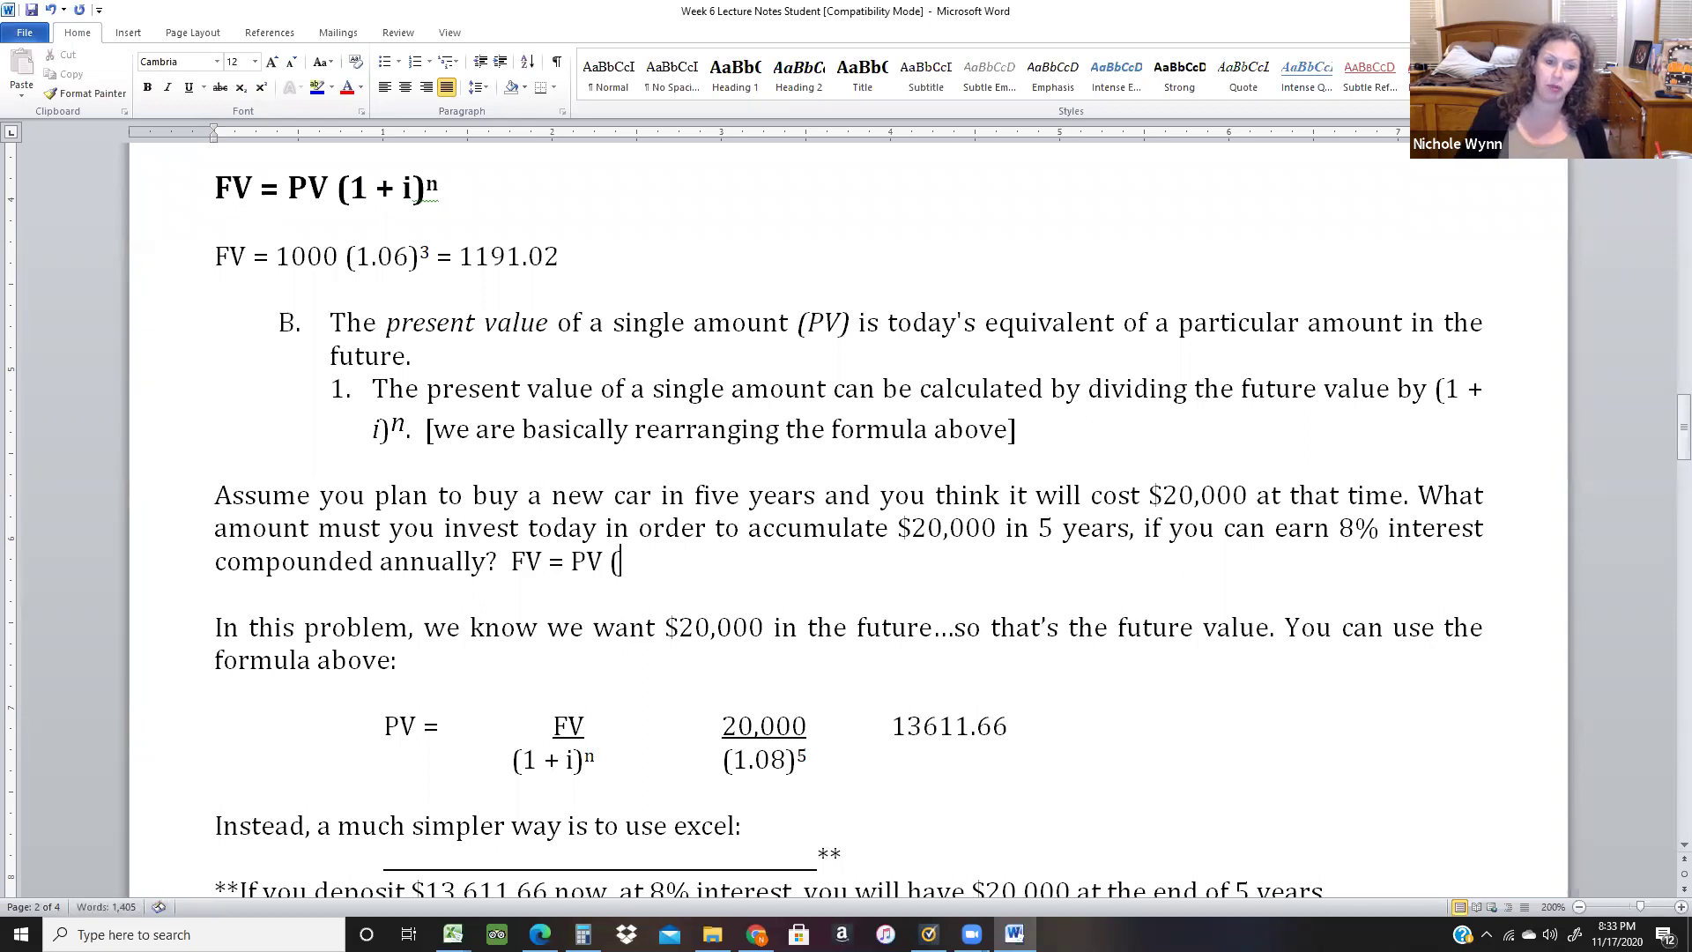
type("1+i")
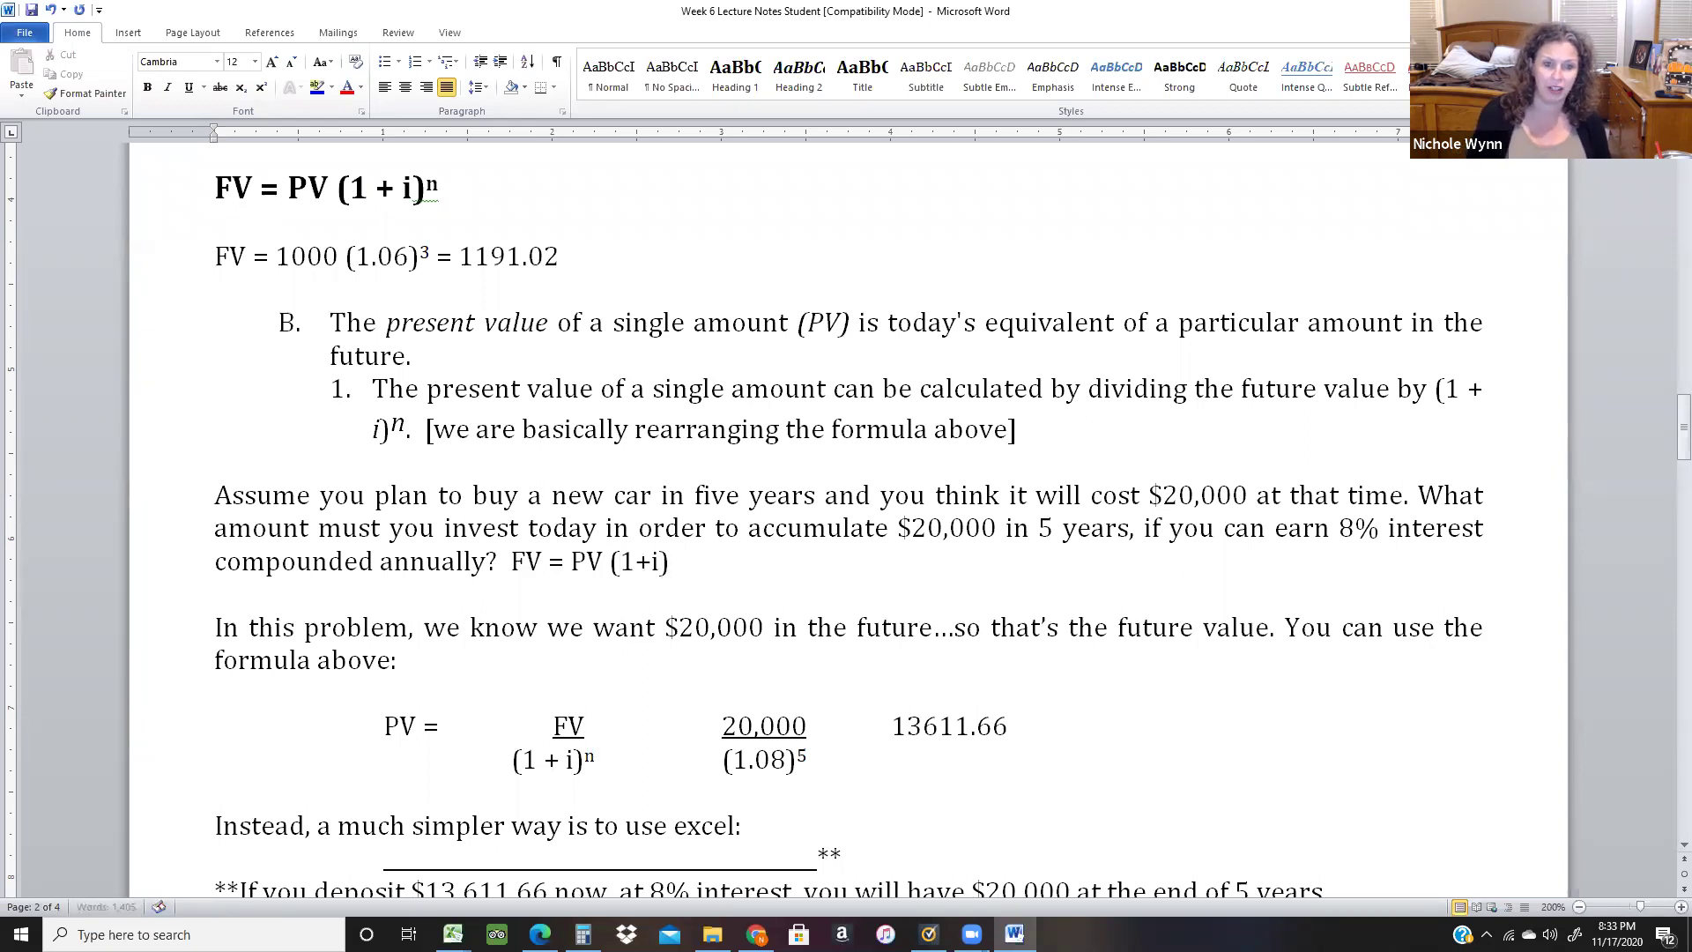
type(")^n")
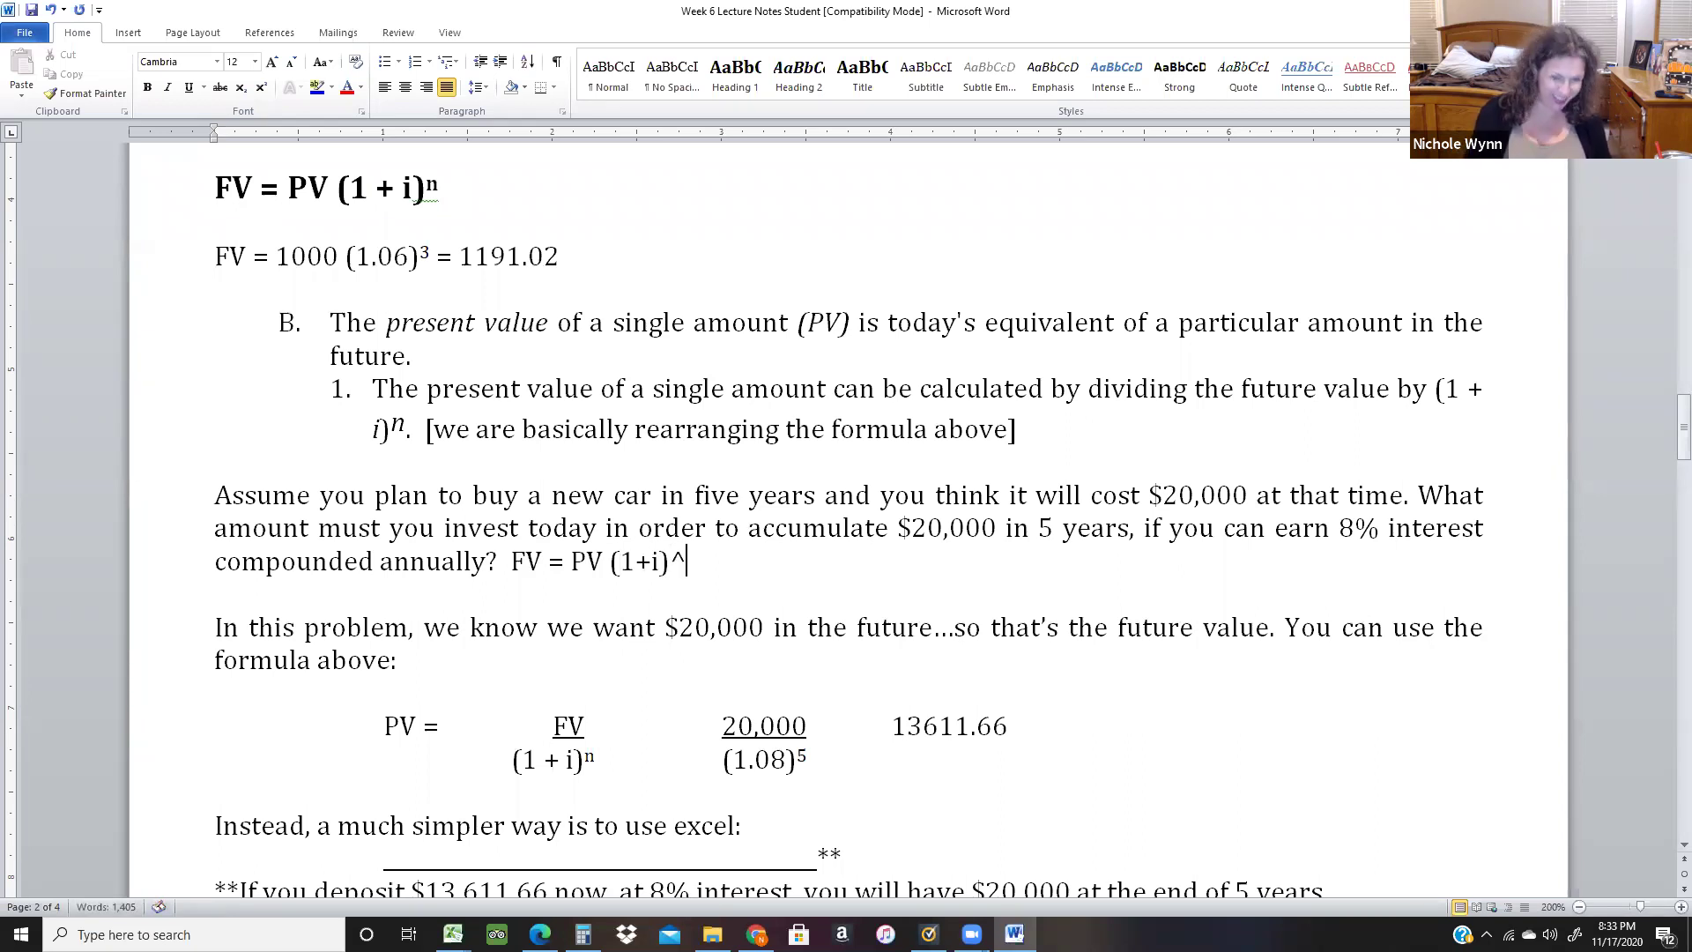
Highlight FV in the formula written after the car problem.
key("Left")
key("Left")
key("Left")
key("Left")
key("Left")
key("Left")
key("Left")
key("Left")
key("Left")
key("Left")
key("Left")
key("Left")
key("Left")
key("shift+Left")
key("shift+Left")
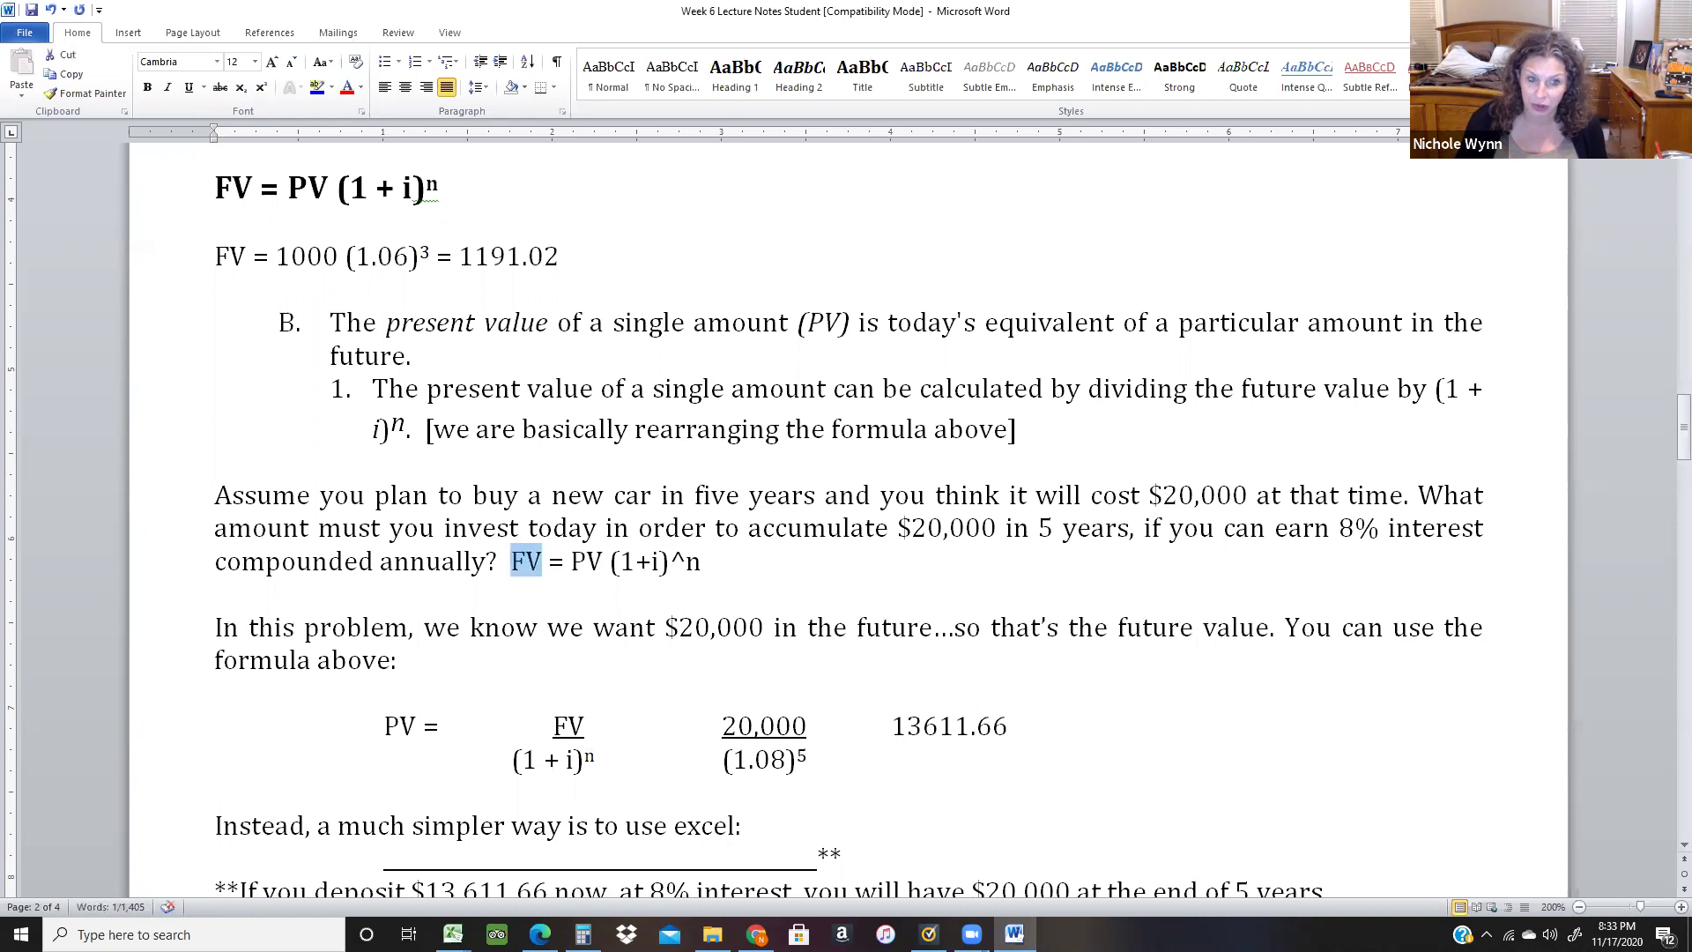
Highlight PV as the unknown in the formula written after the car problem.
key("Right")
key("Right")
key("Right")
key("Right")
key("shift+Right")
key("shift+Right")
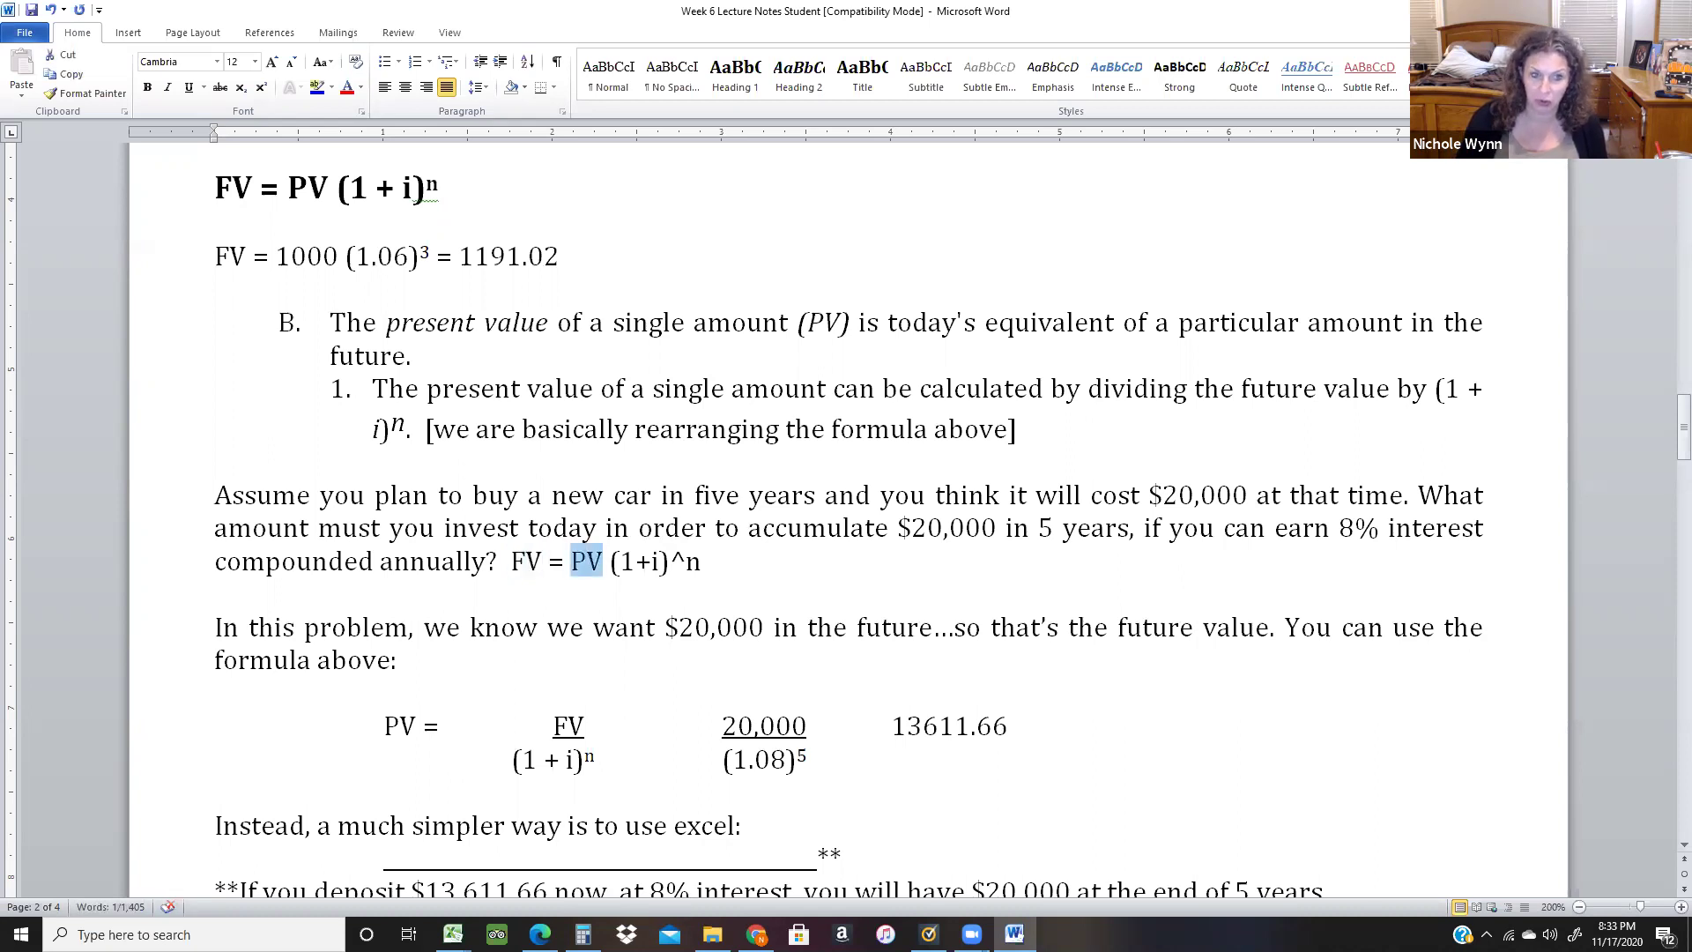
key("Right")
key("Right")
key("Right")
key("Left")
key("Left")
key("Left")
key("Left")
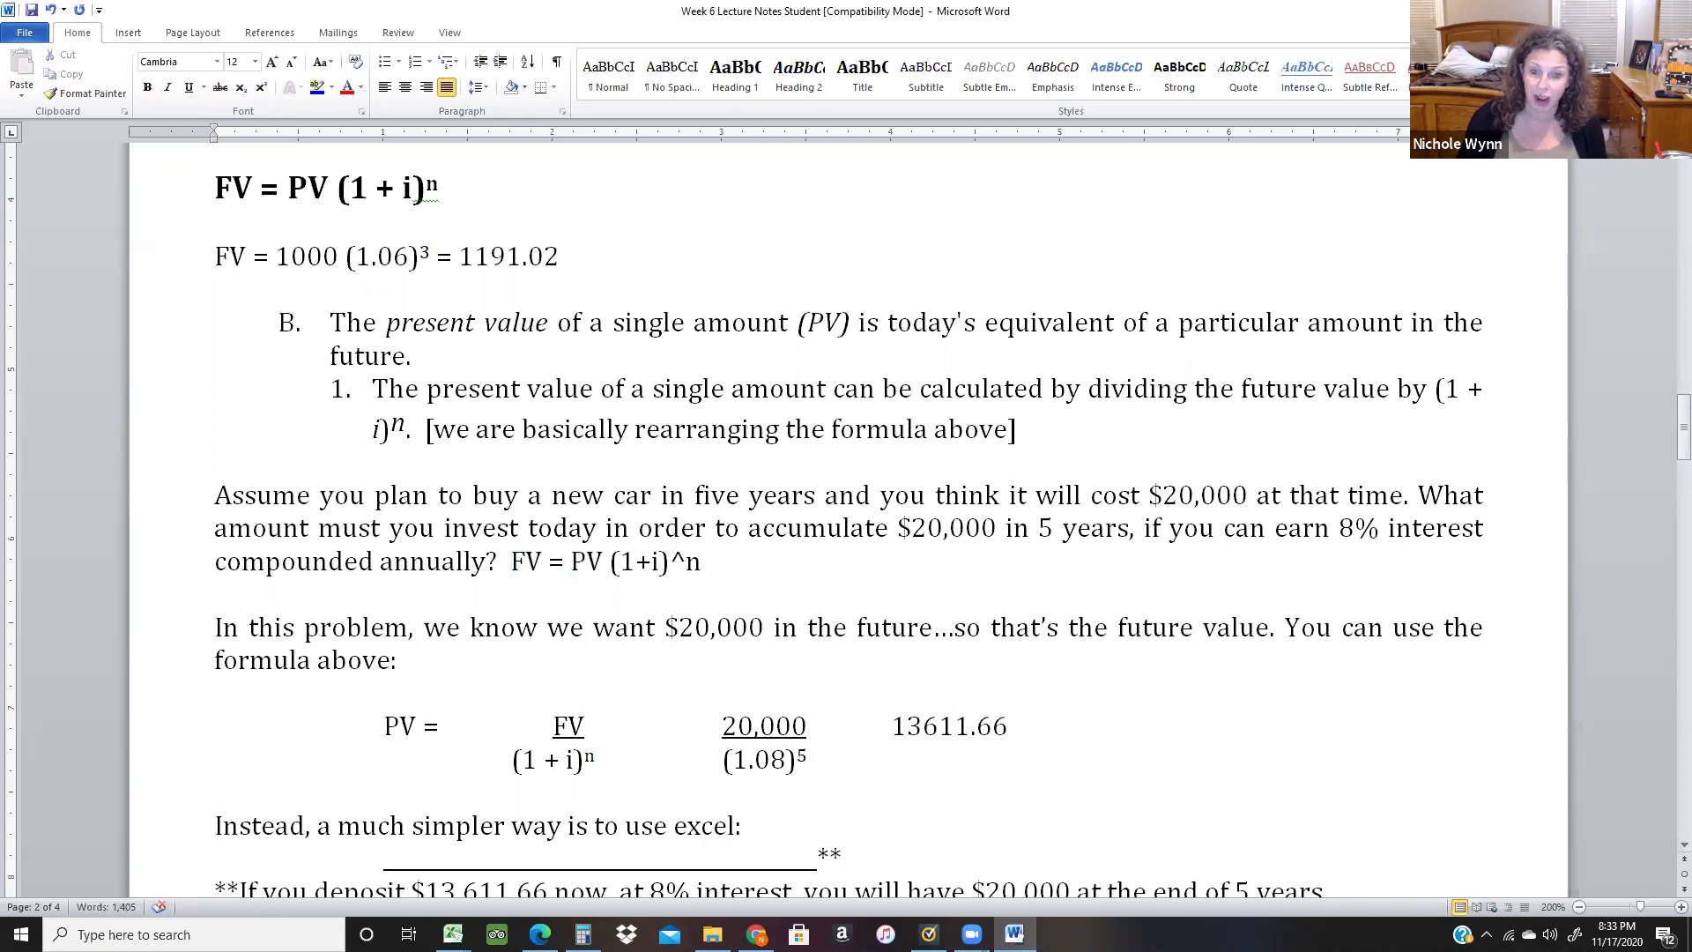
key("shift+Right")
key("shift+Right")
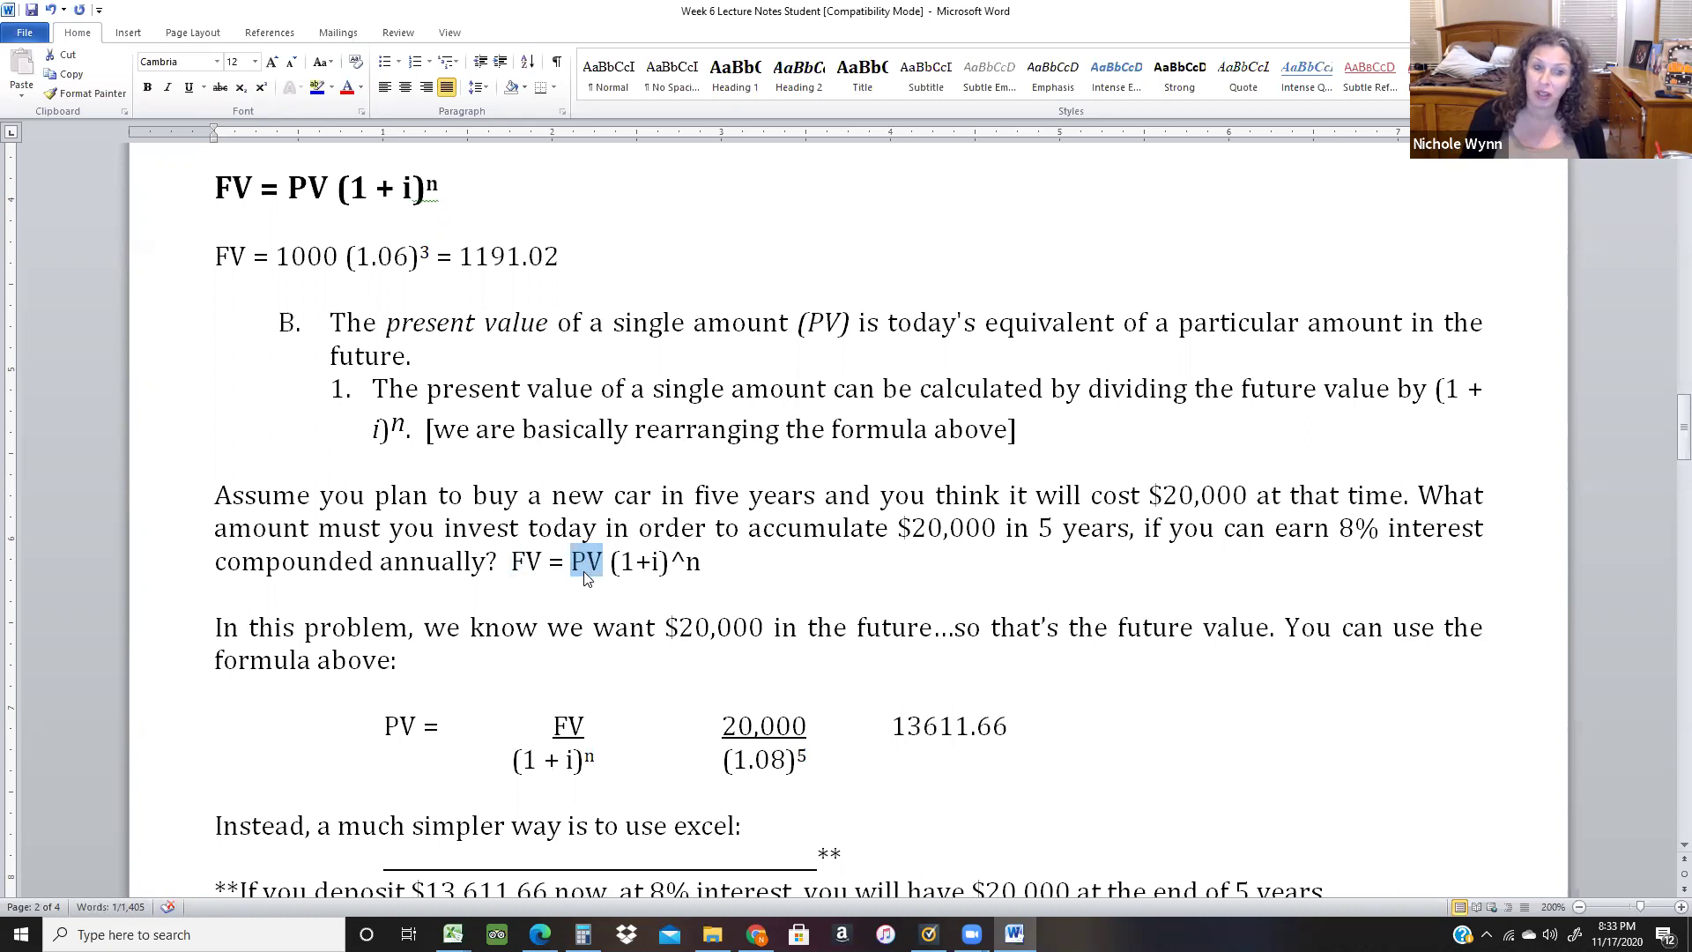
left_click(633, 561)
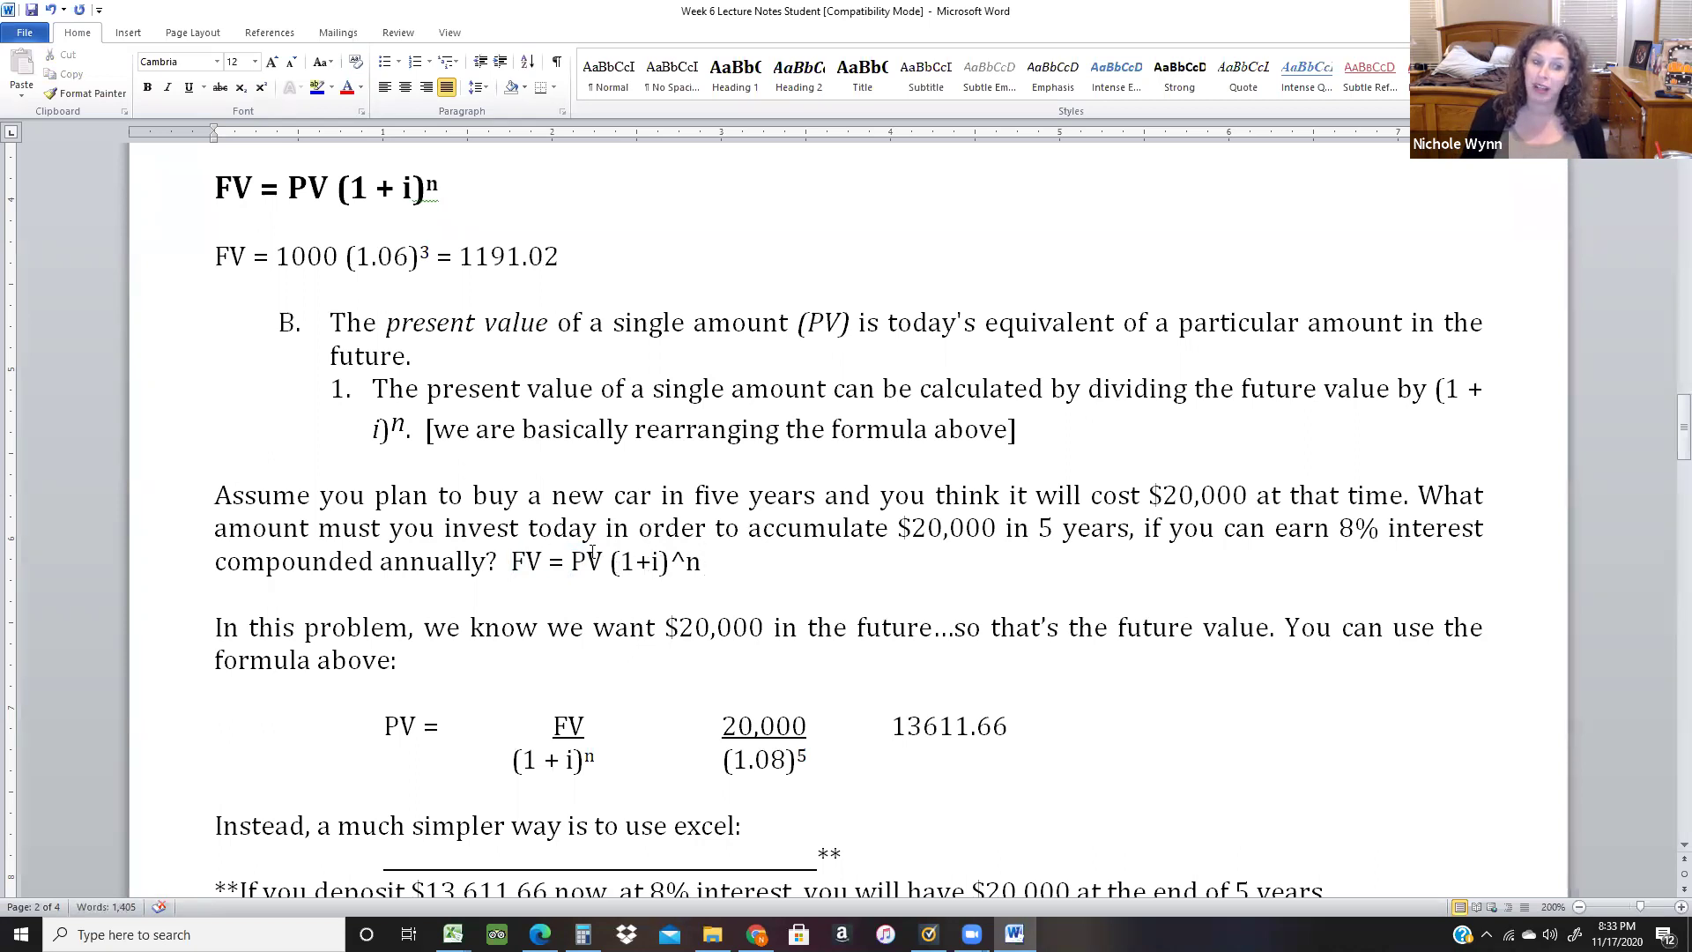
Indent the formula FV = PV (1+i)^n to set it apart from the car problem's question text.
left_click(240, 594)
double_click(465, 583)
key("Tab")
left_click(509, 564)
key("Tab")
Write 20000 = PV (1.08)^5 on the line directly below the formula.
left_click(562, 594)
type("20000 = PV (1")
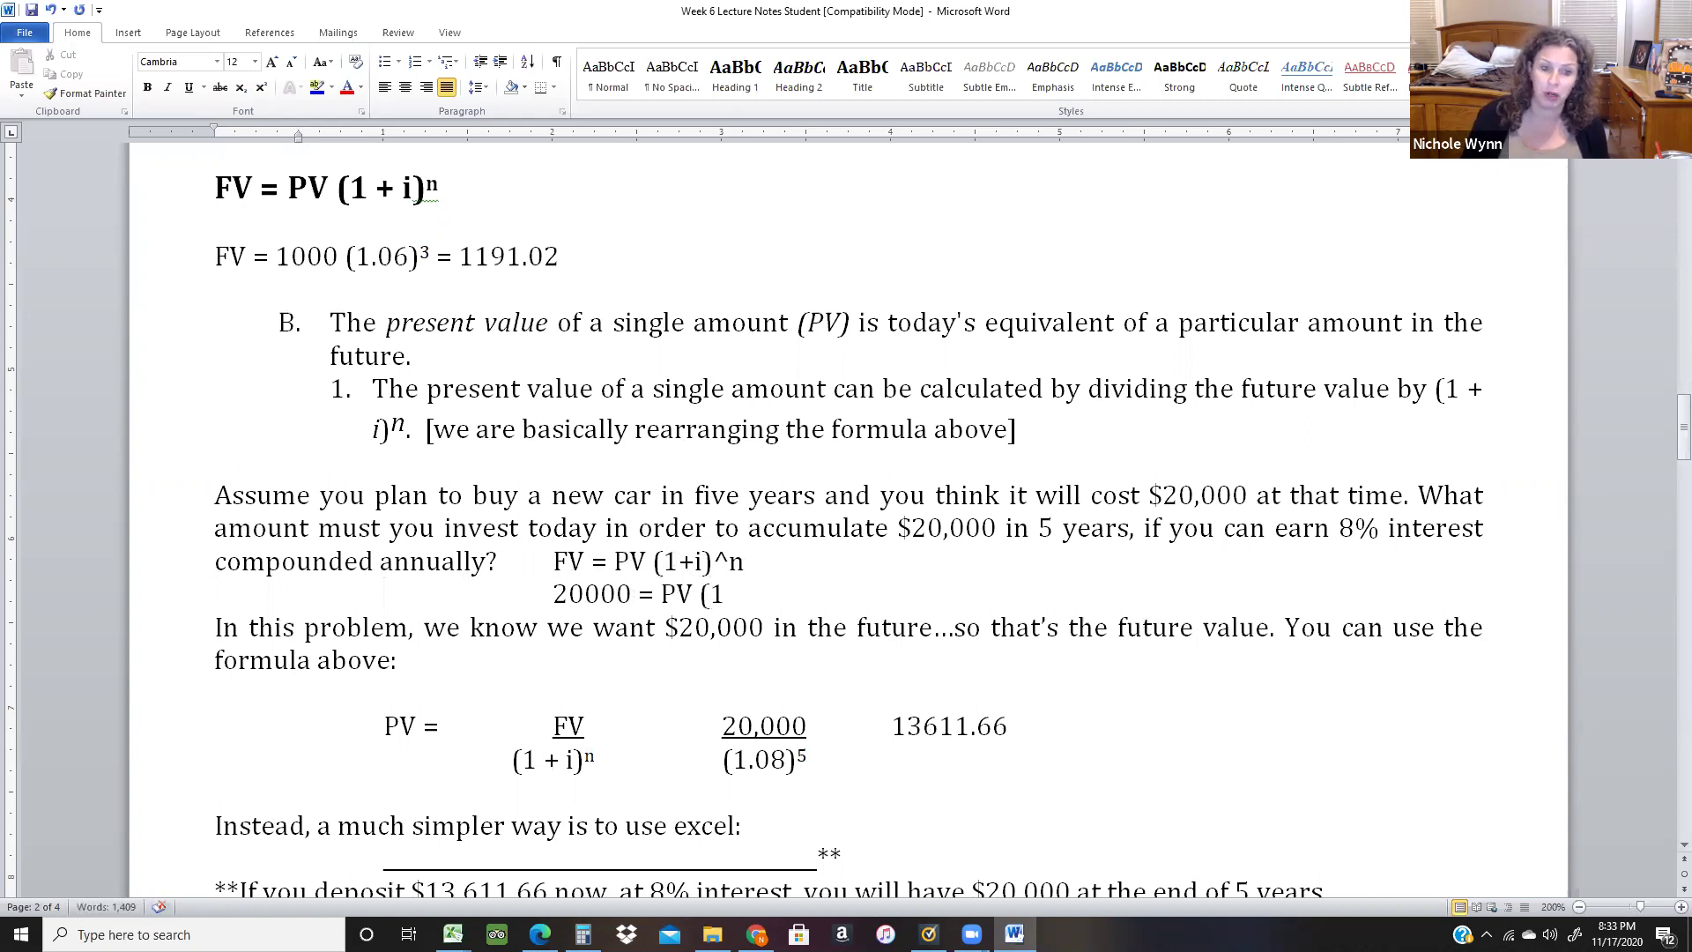
type(".08")
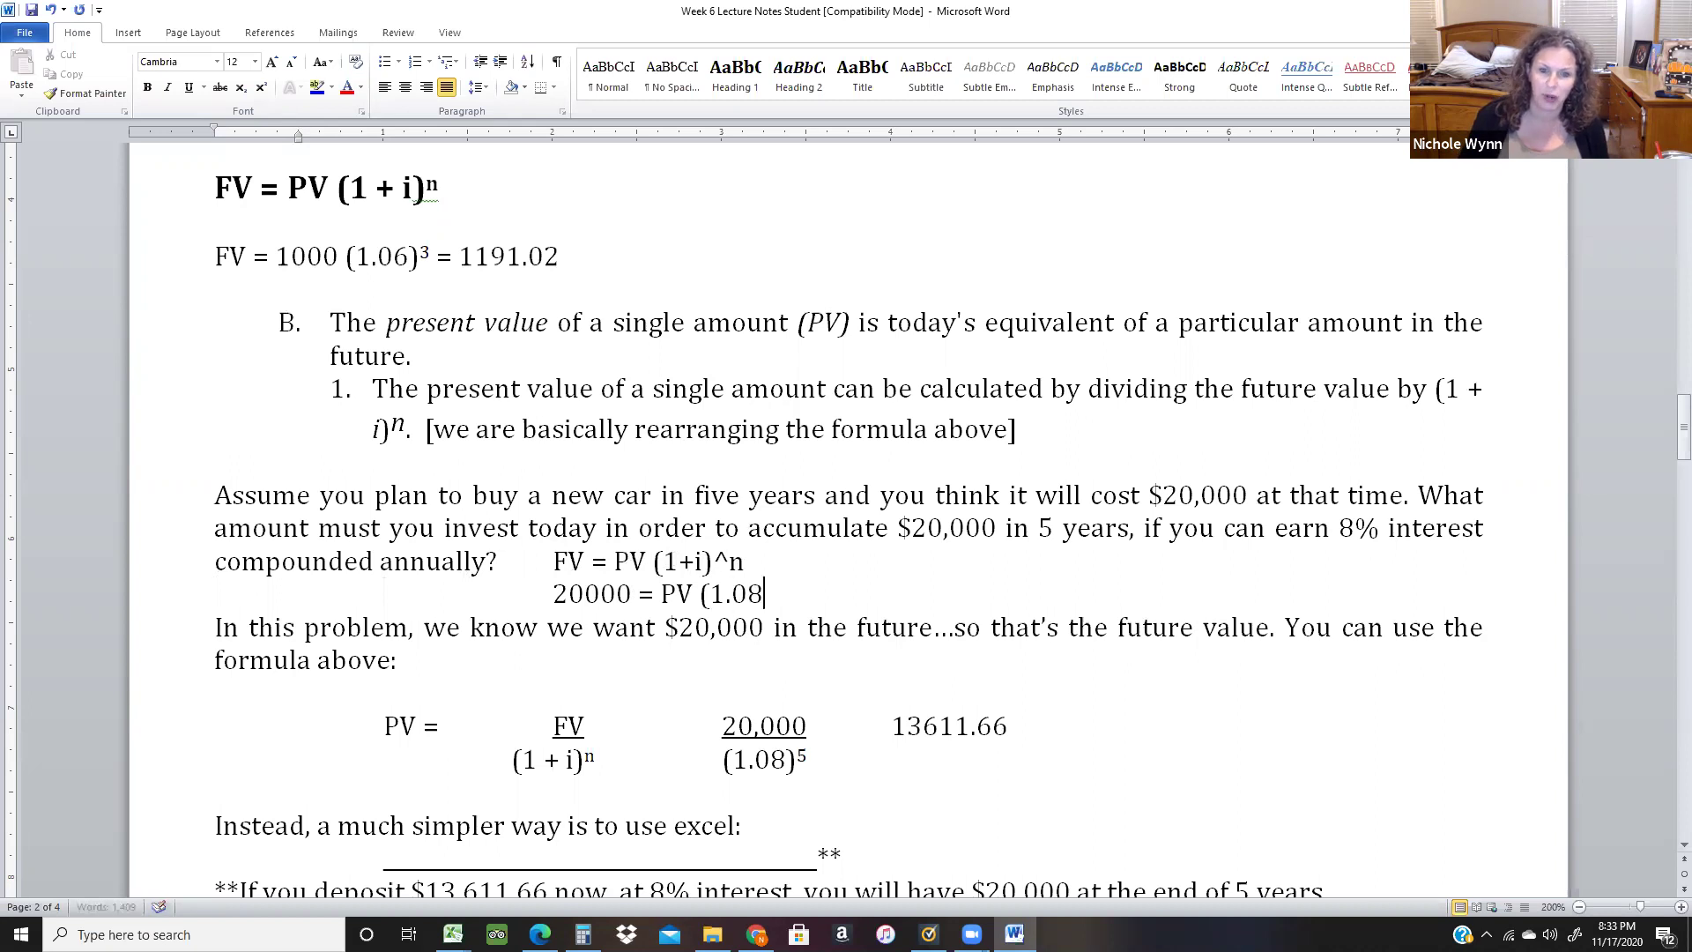
type(")")
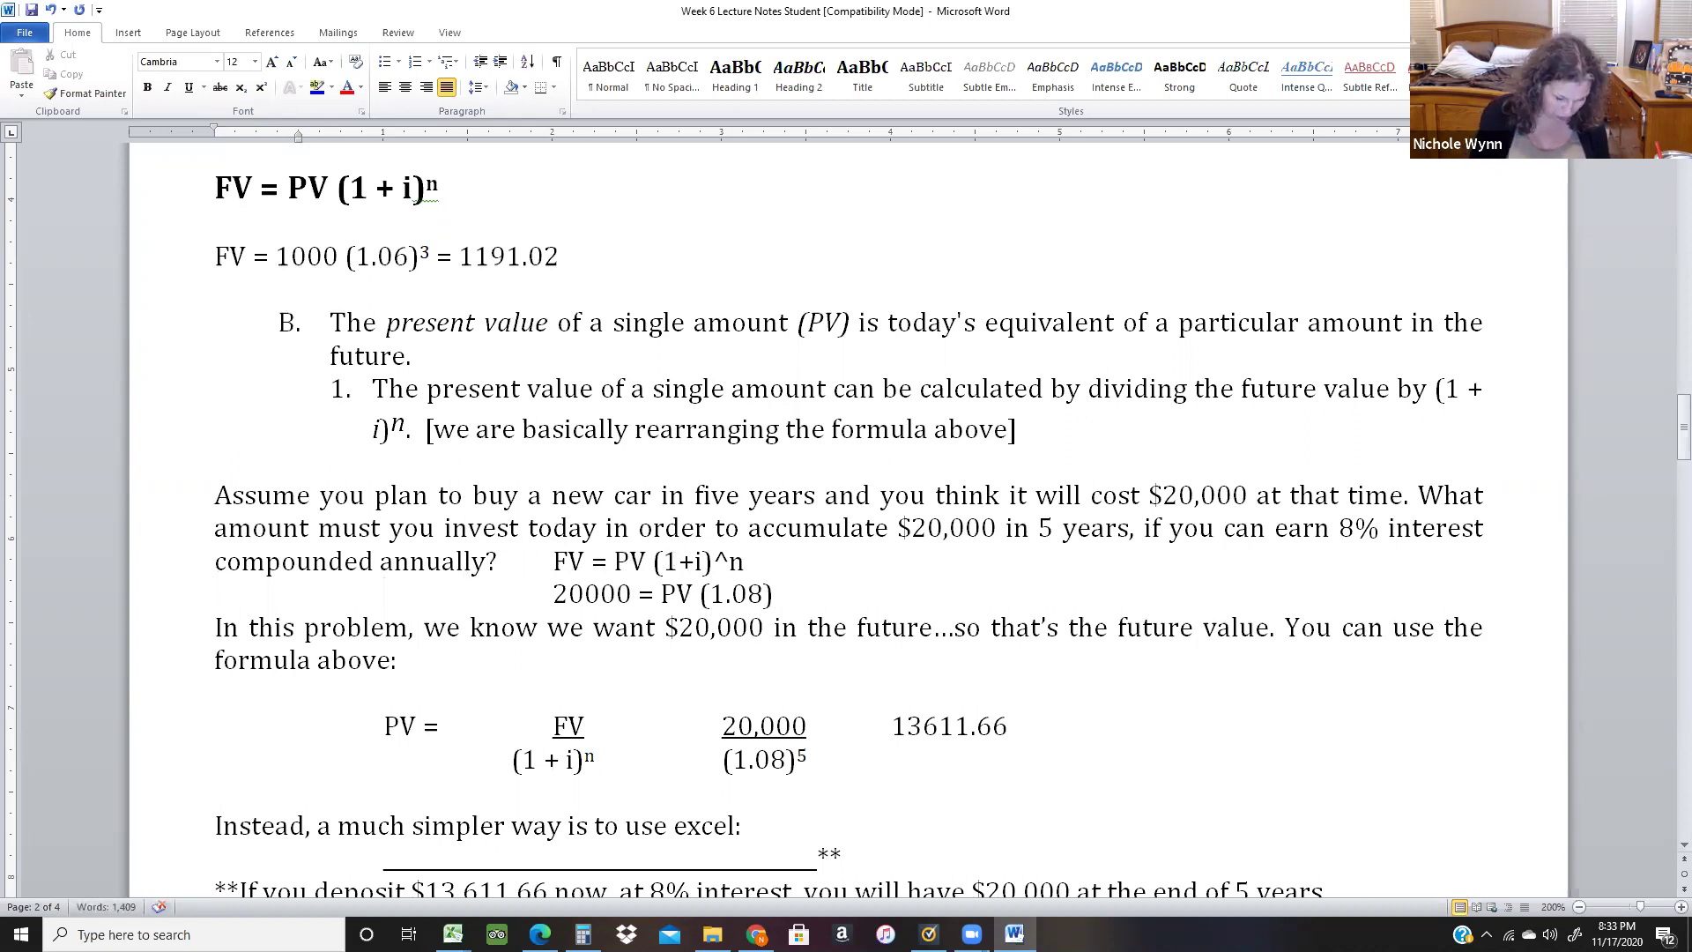
type("^5")
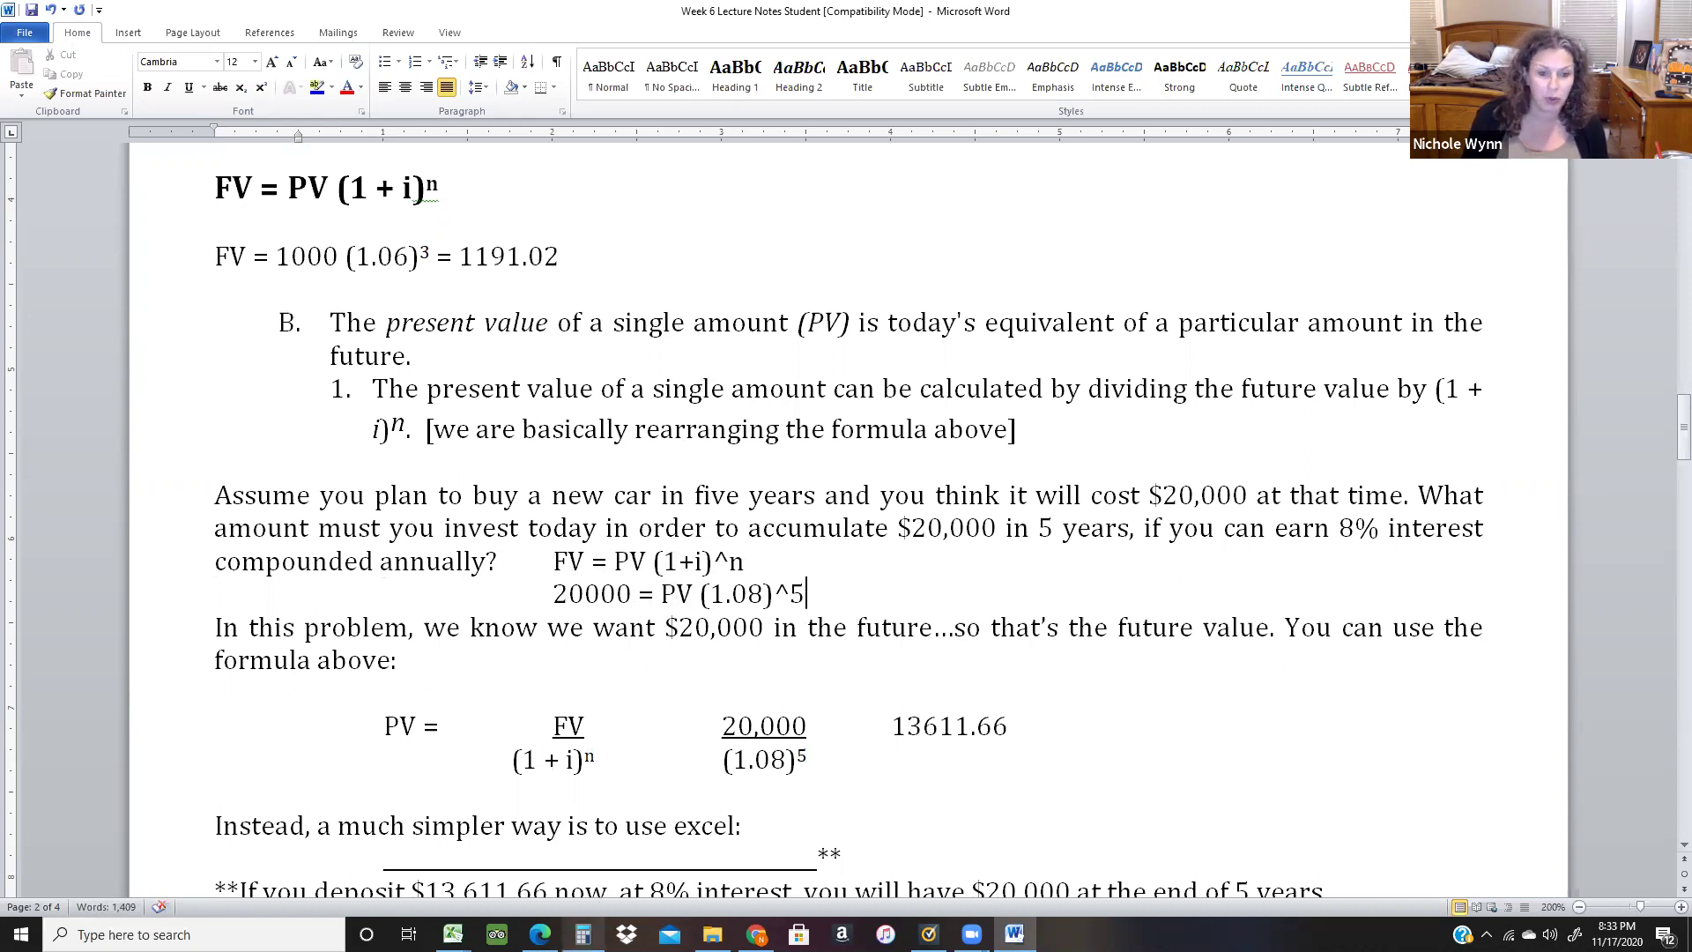
Switch to Calculator and compute 20000 divided by 1.08 to the power of 5.
left_click(582, 934)
type("20000/")
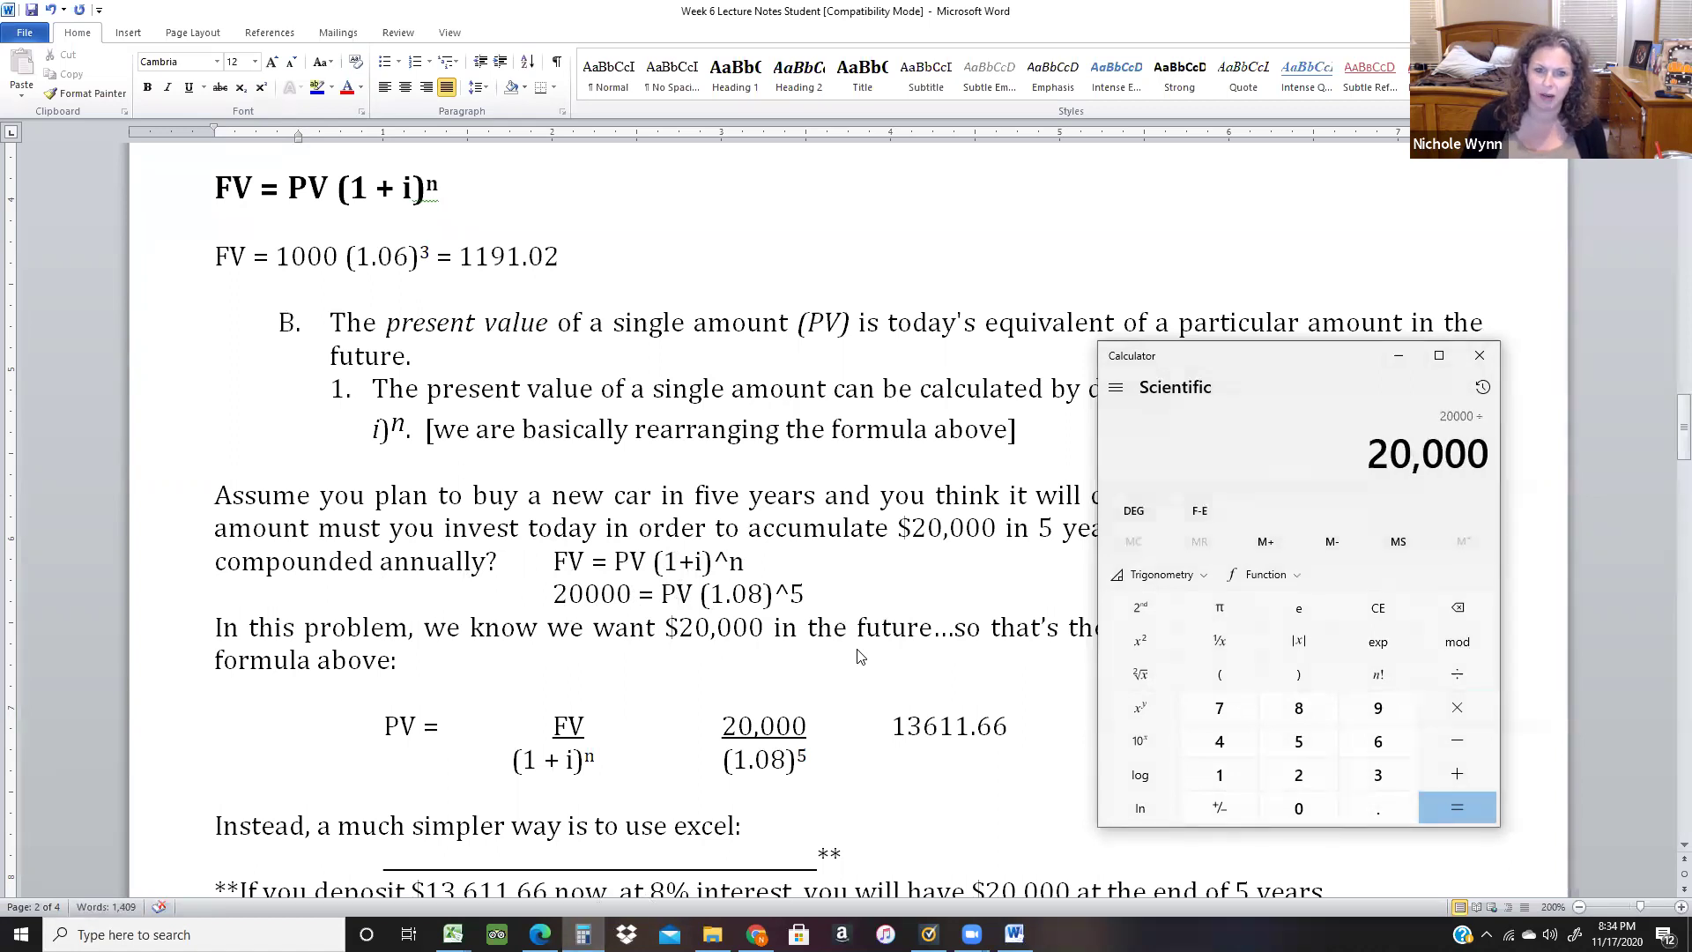
type("1.08")
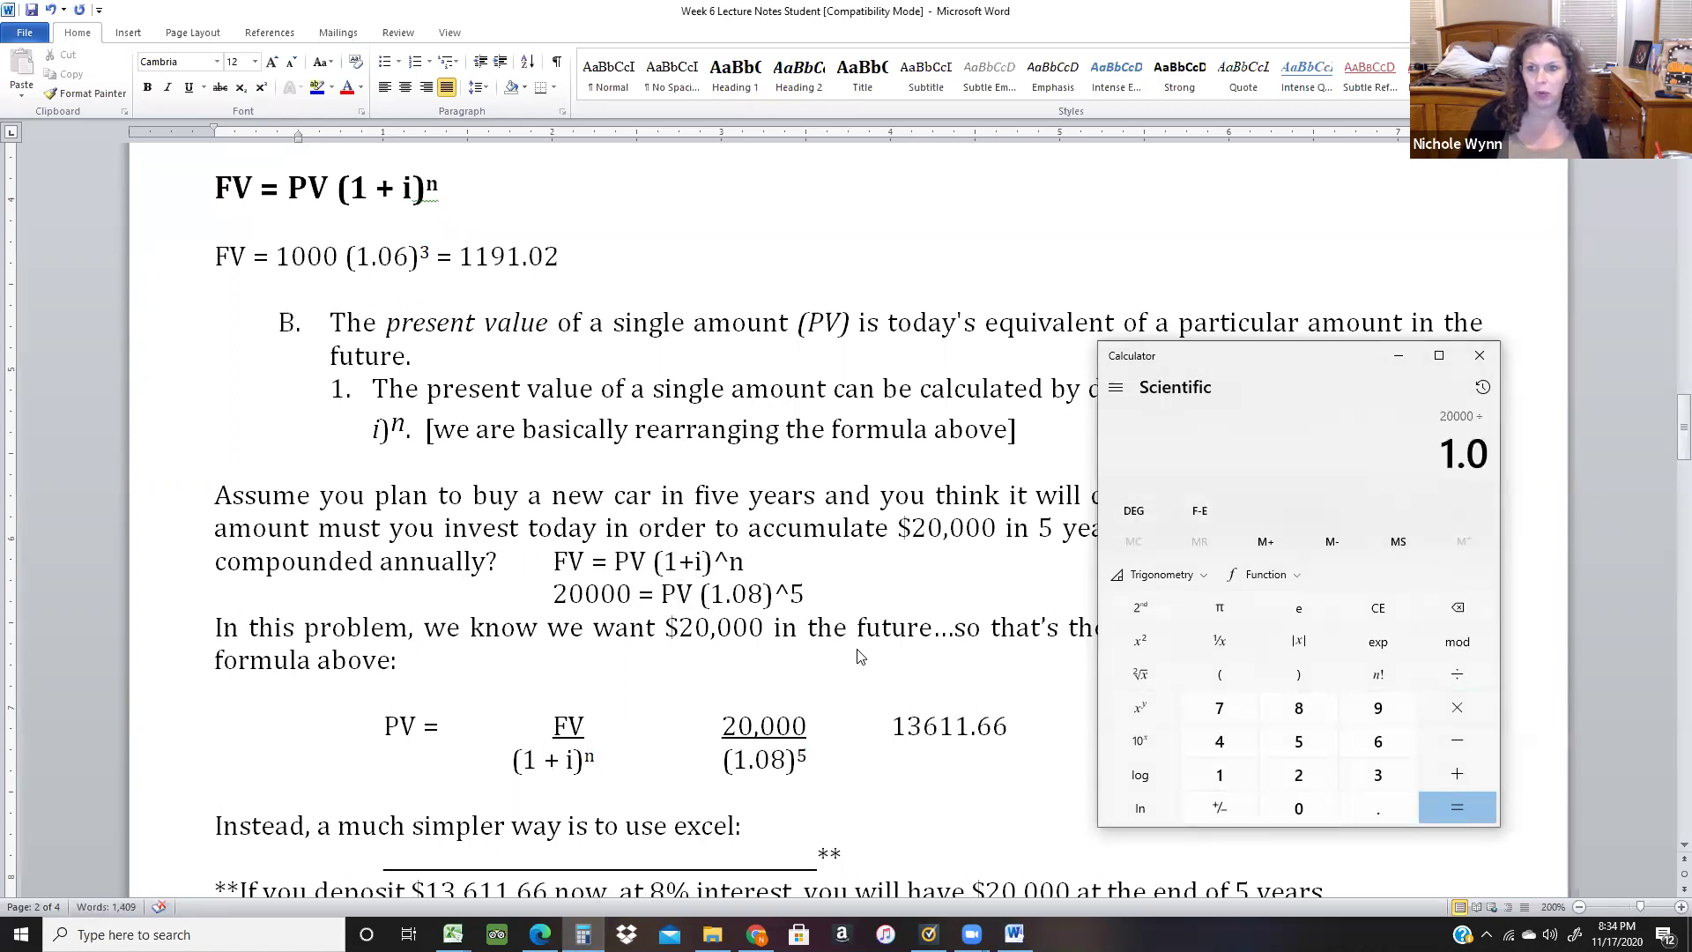
left_click(1138, 707)
left_click(1296, 741)
left_click(1457, 809)
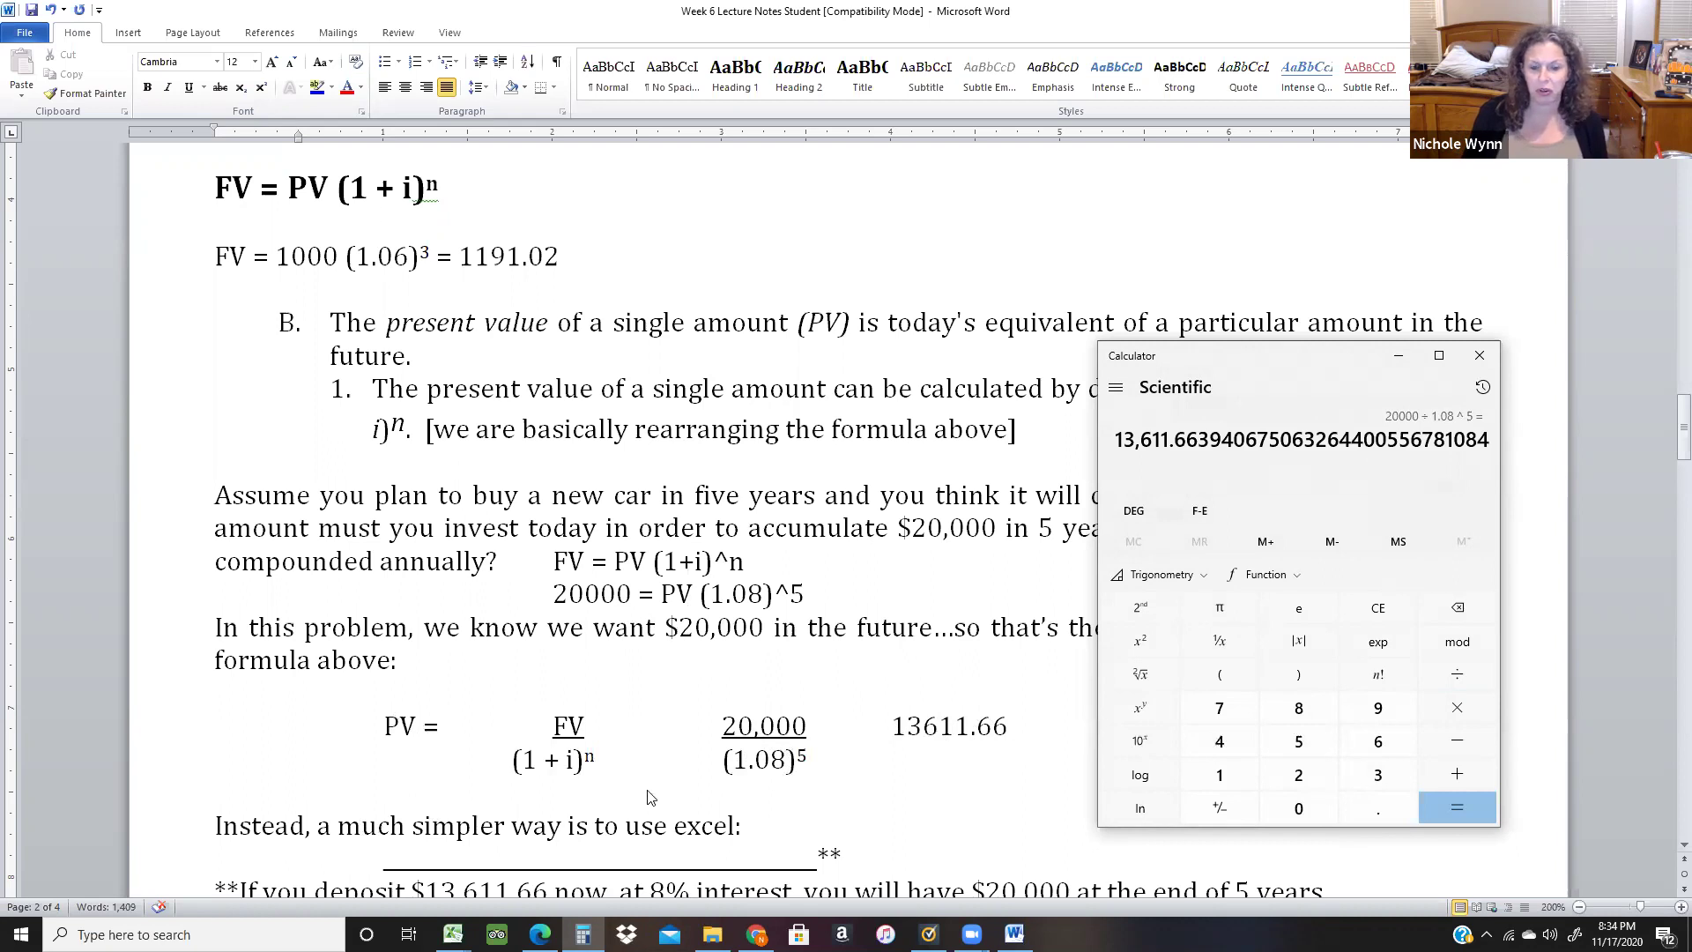
Switch to the Excel workbook and enter "I want 20,000 five years from today" in the empty cell B64.
key("alt+Tab")
left_click(395, 800)
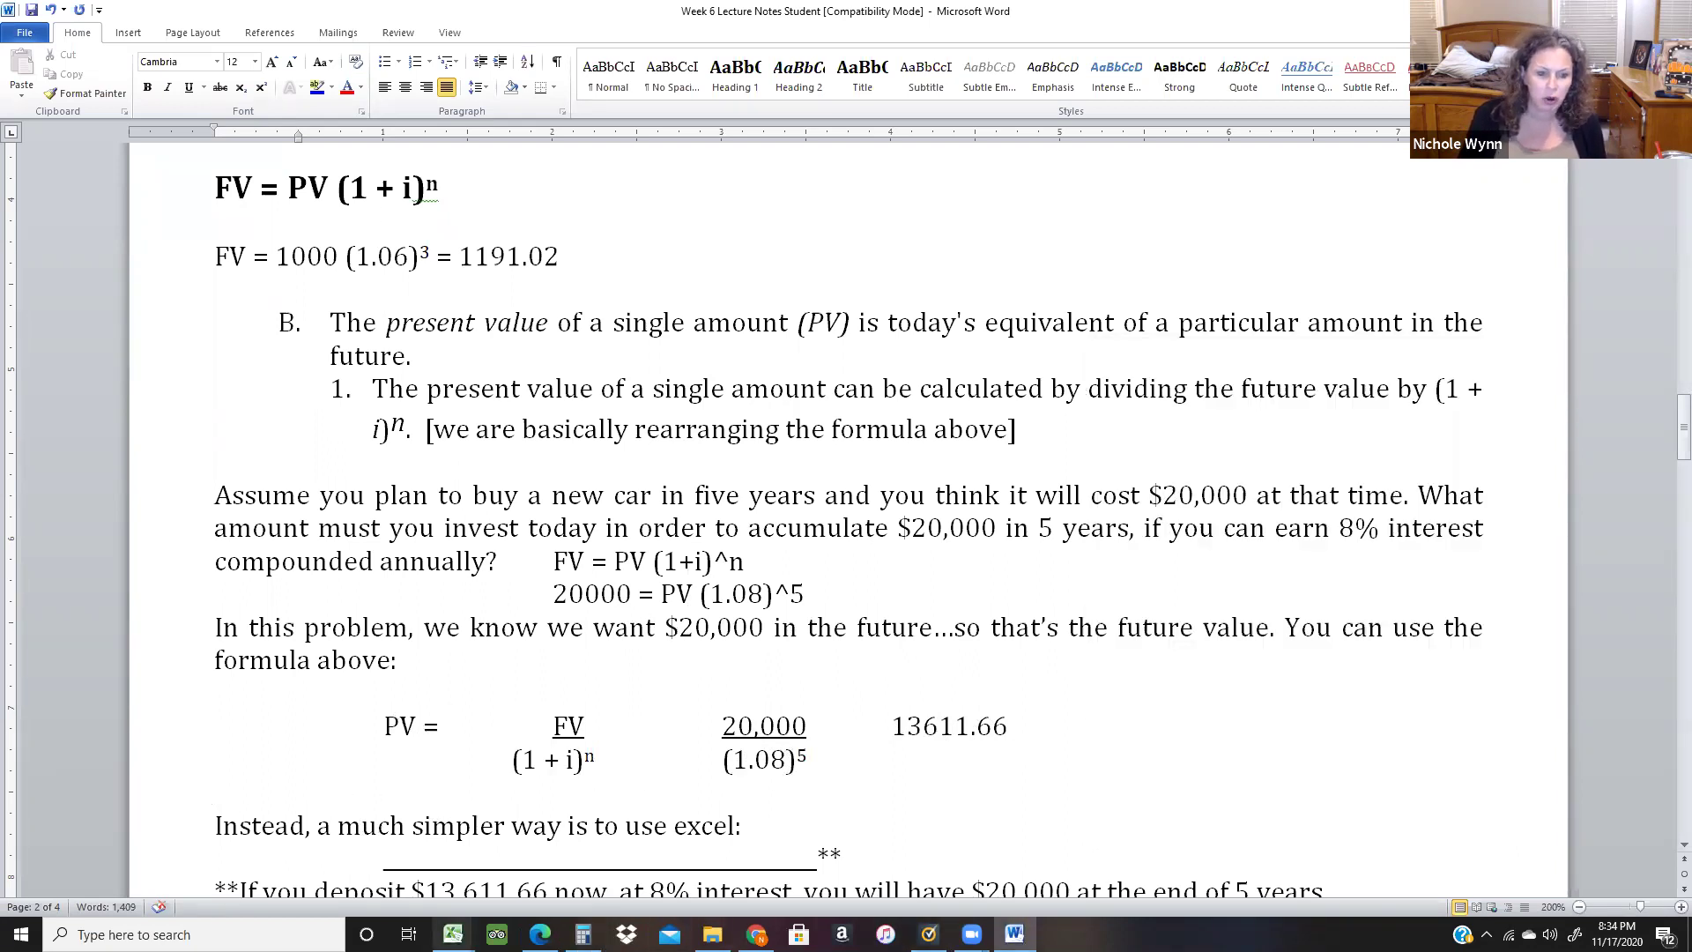
left_click(538, 877)
scroll(633, 723, "up", 4)
scroll(634, 724, "down", 10)
left_click(434, 533)
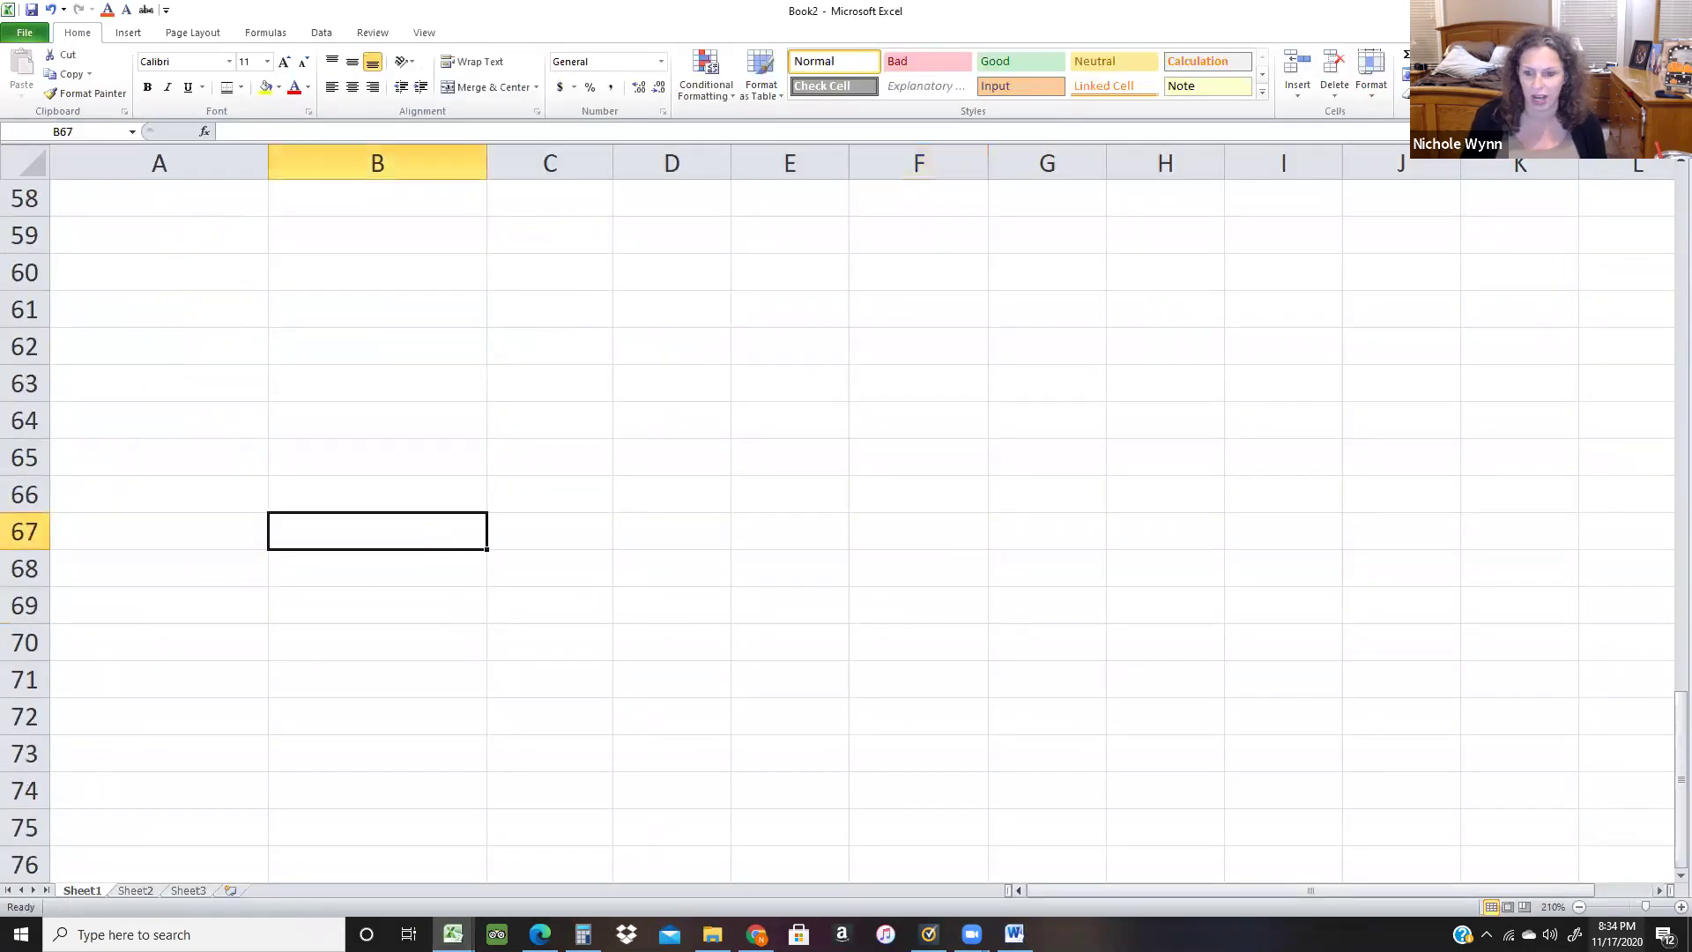
left_click(1680, 906)
left_click(1680, 907)
left_click(1680, 906)
left_click(1680, 907)
left_click(452, 385)
type("I want 20,000 five years from today")
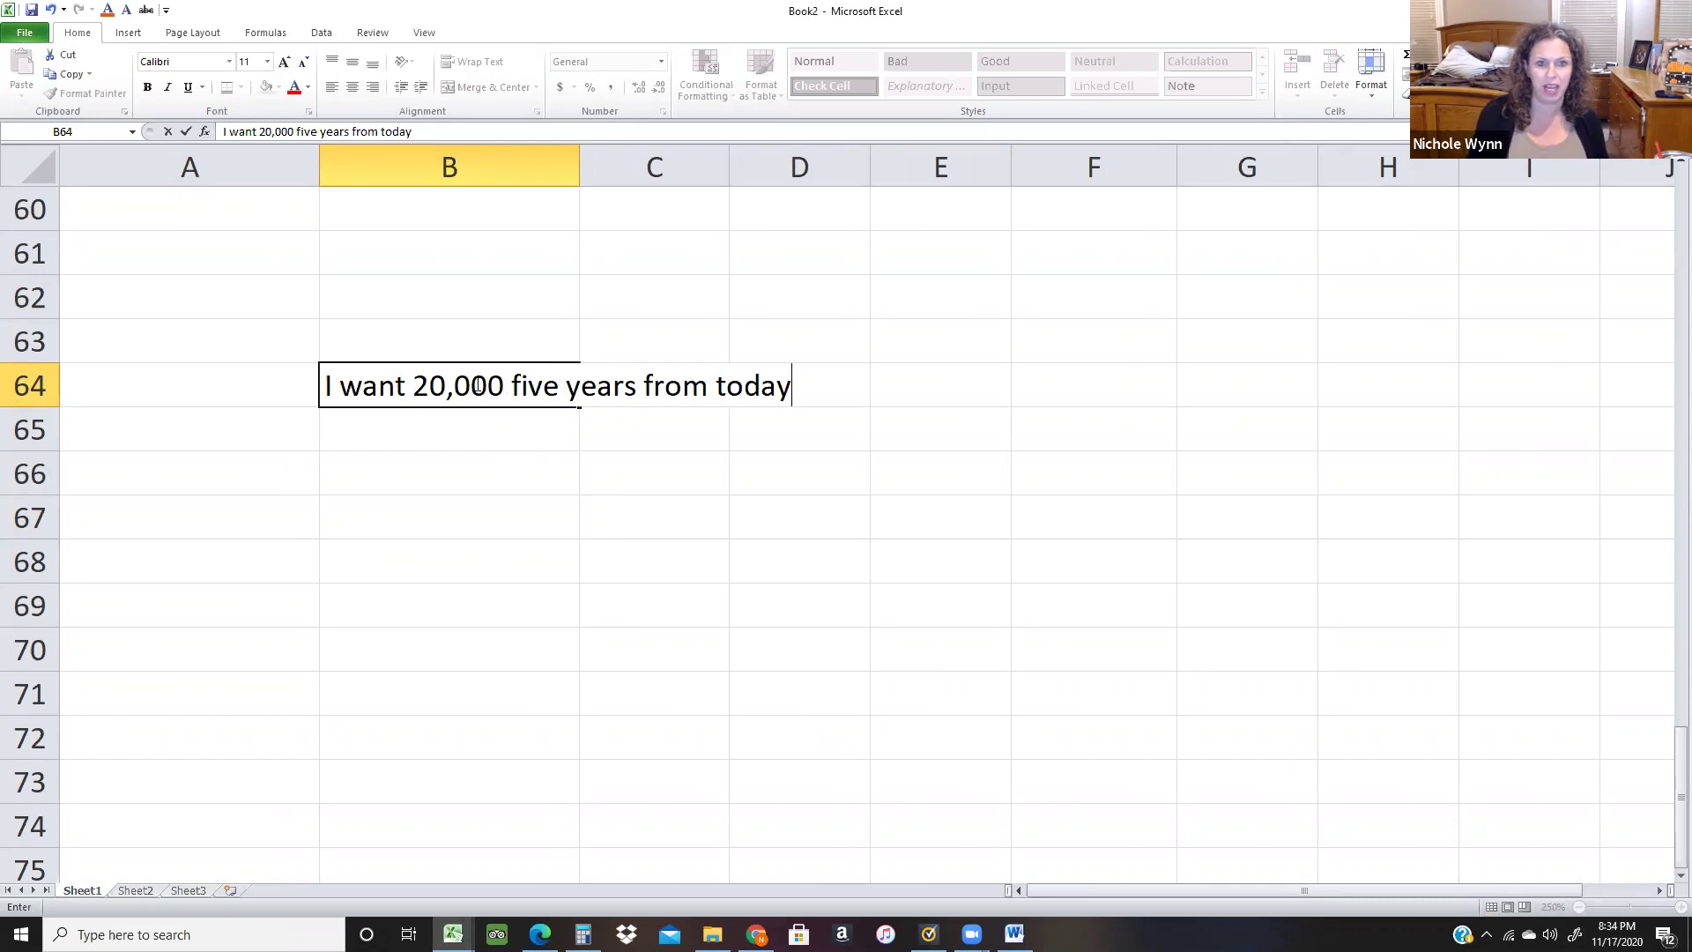
Continue the text in B64 with "...how much do I need to invest" and commit the entry.
type("...how much ")
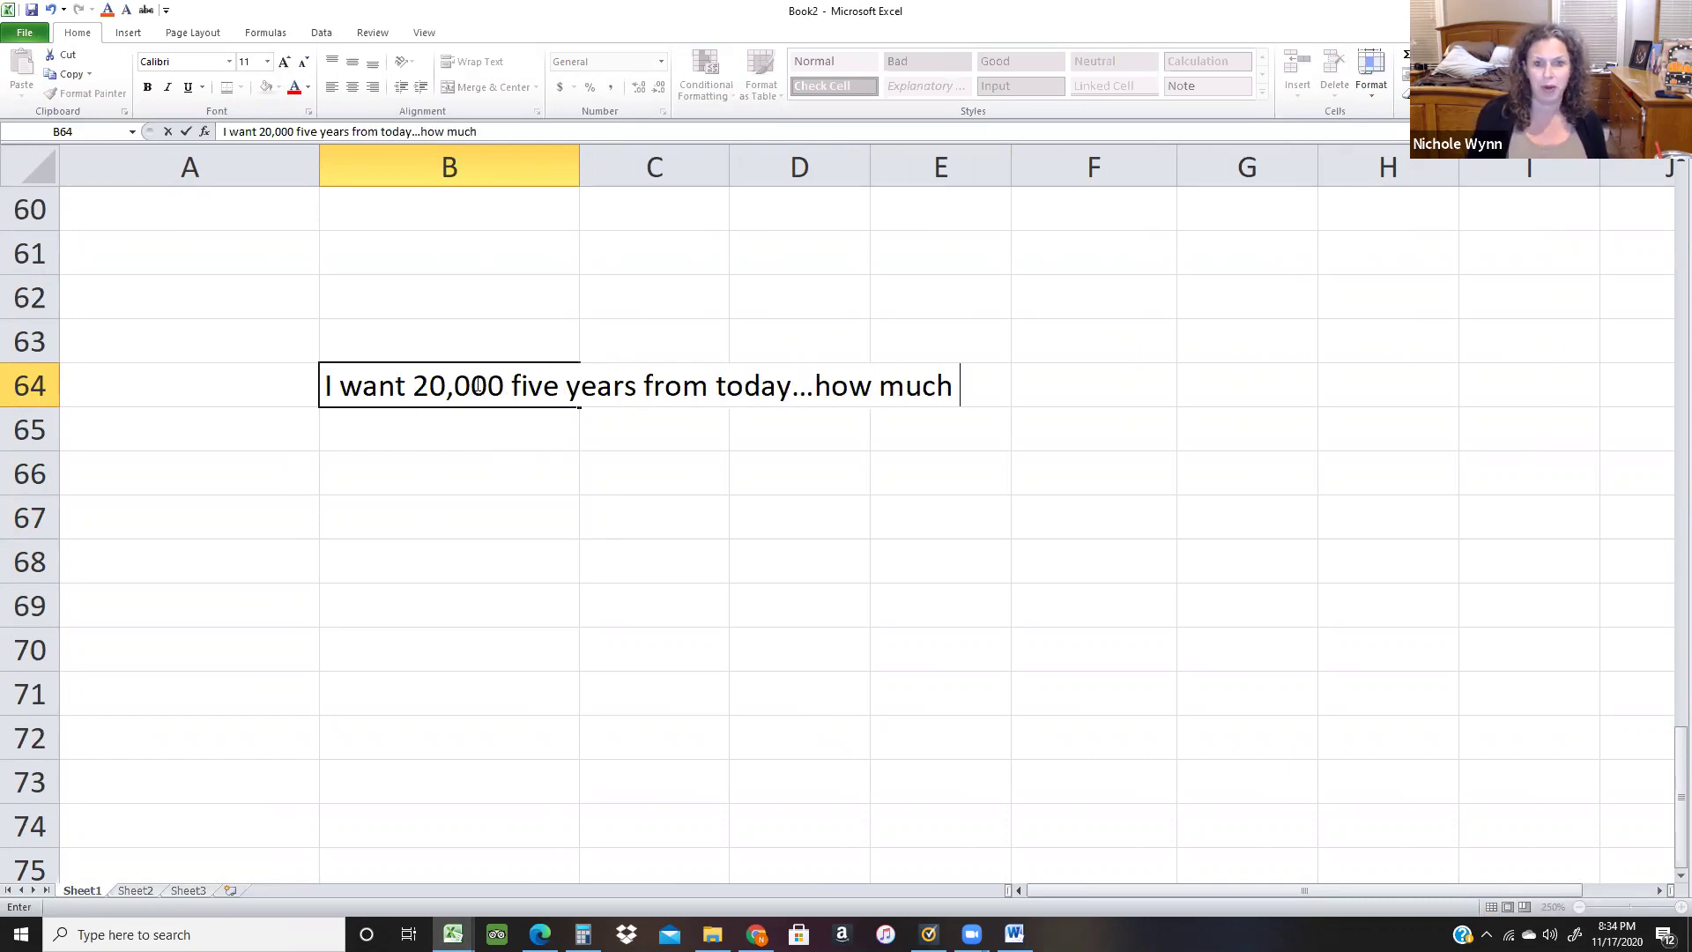
type("do I need ot")
key("BackSpace")
key("BackSpace")
type("t")
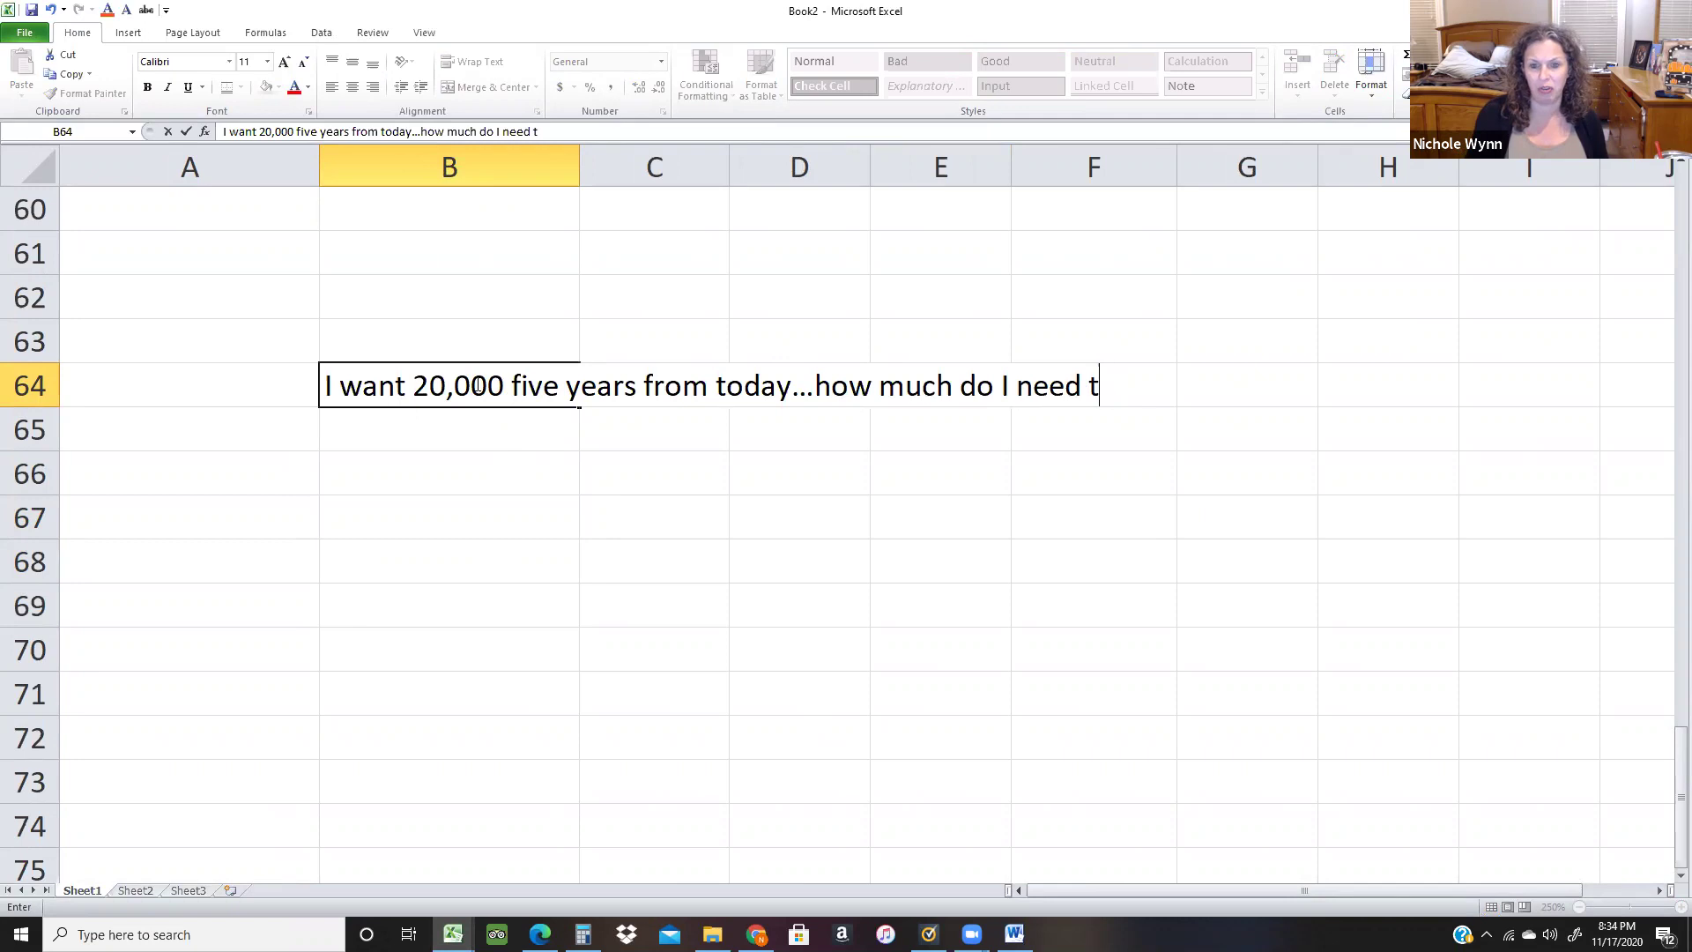
type("o invest")
key("Return")
Enter "today to grow to 20,000 if I earn 8% annually??" in cell B65.
type("today t")
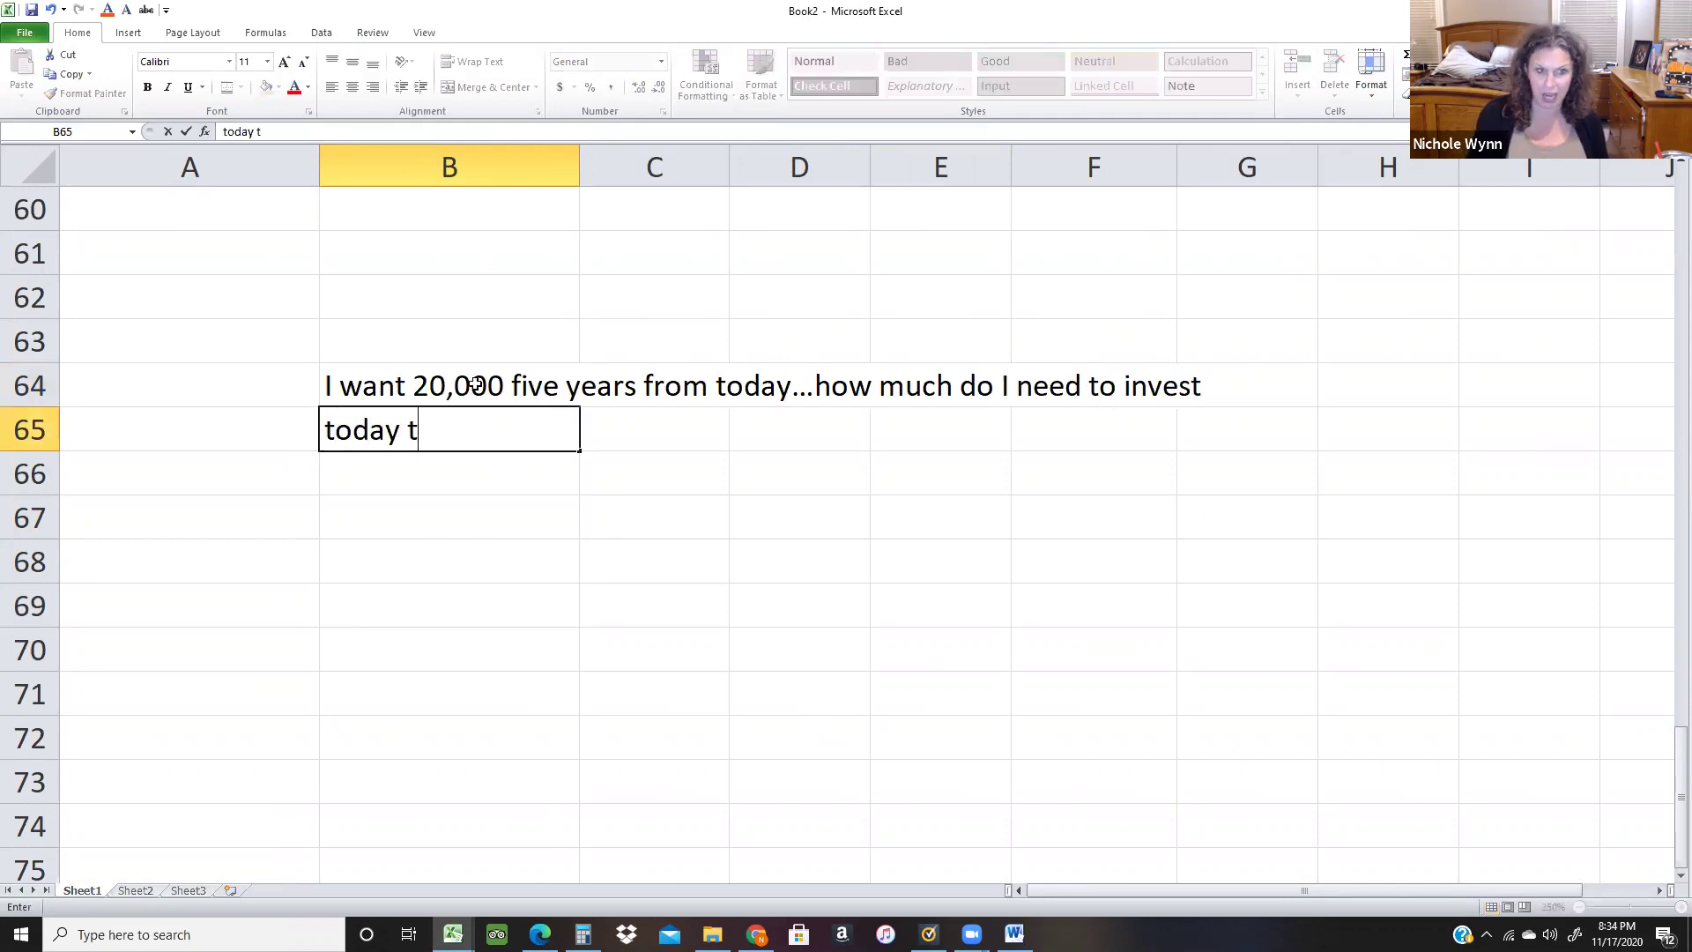
type("o grow to 20,")
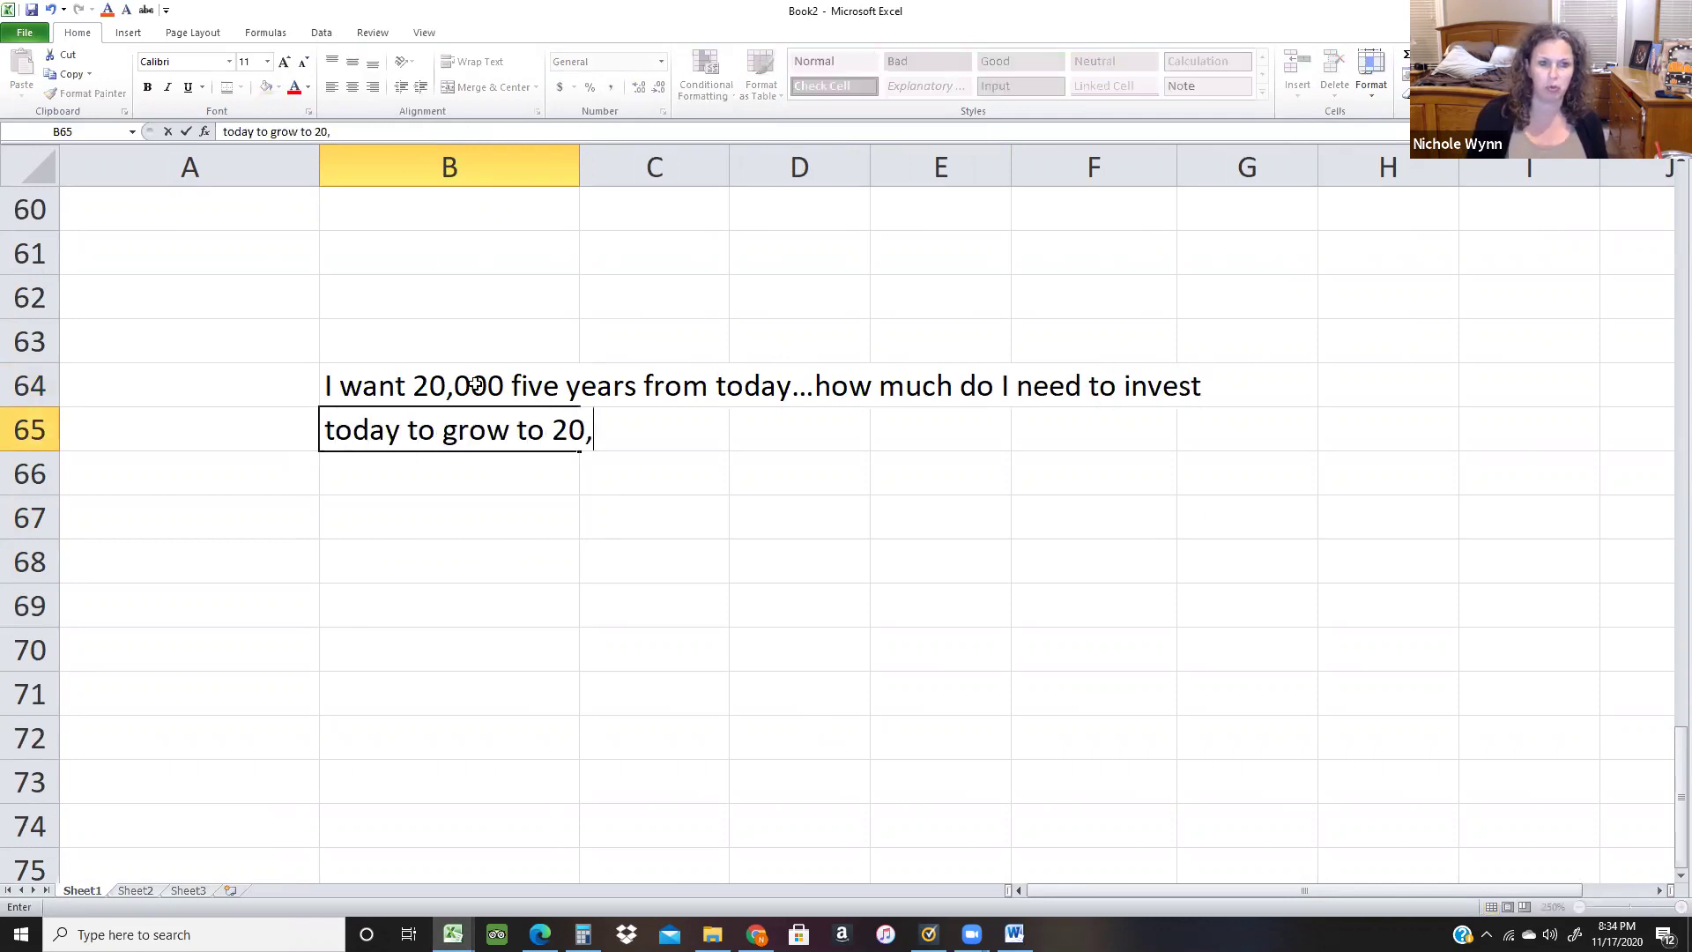
type("000 if I earn ")
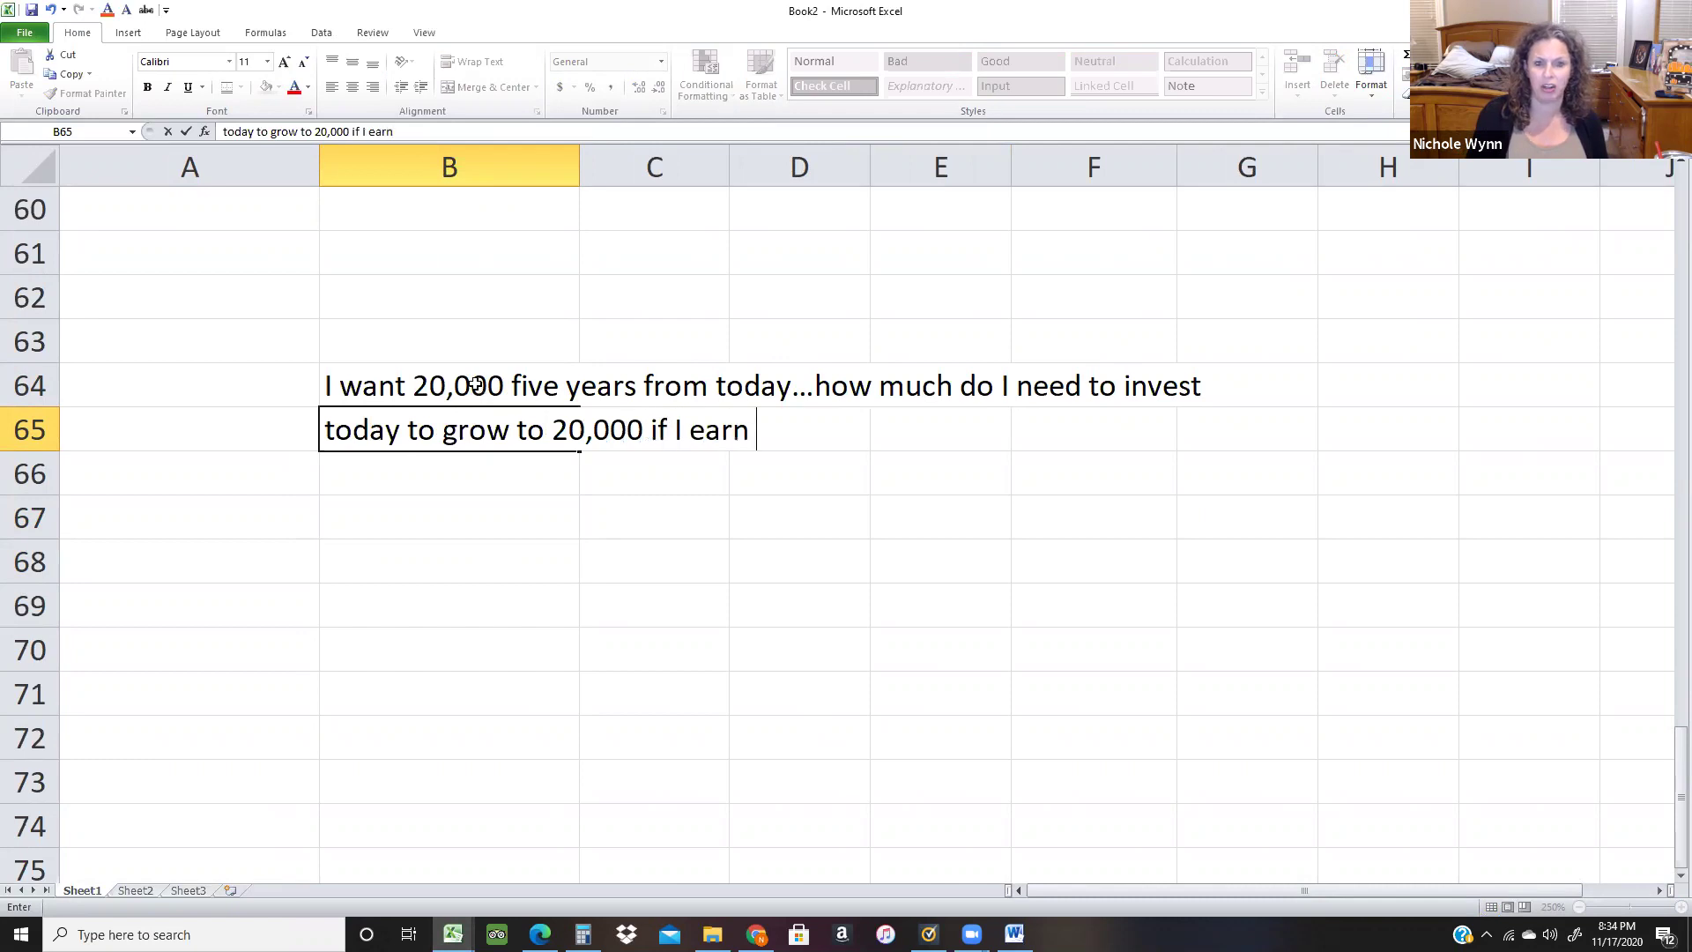
type("8% a")
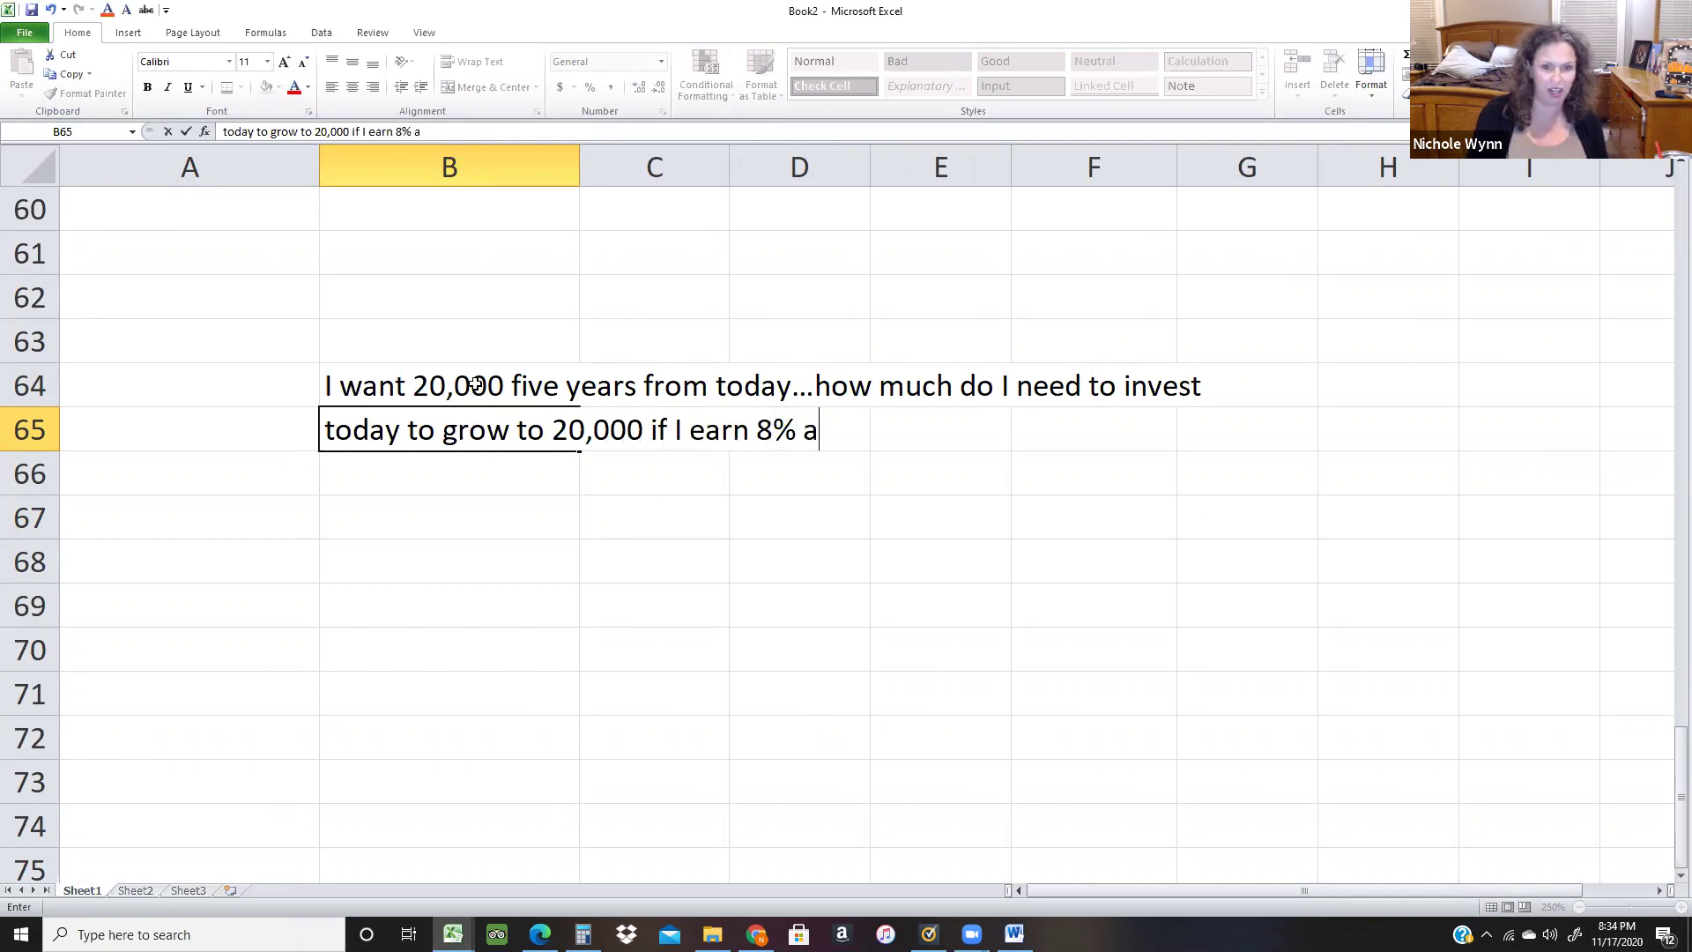
type("nnually??")
key("Return")
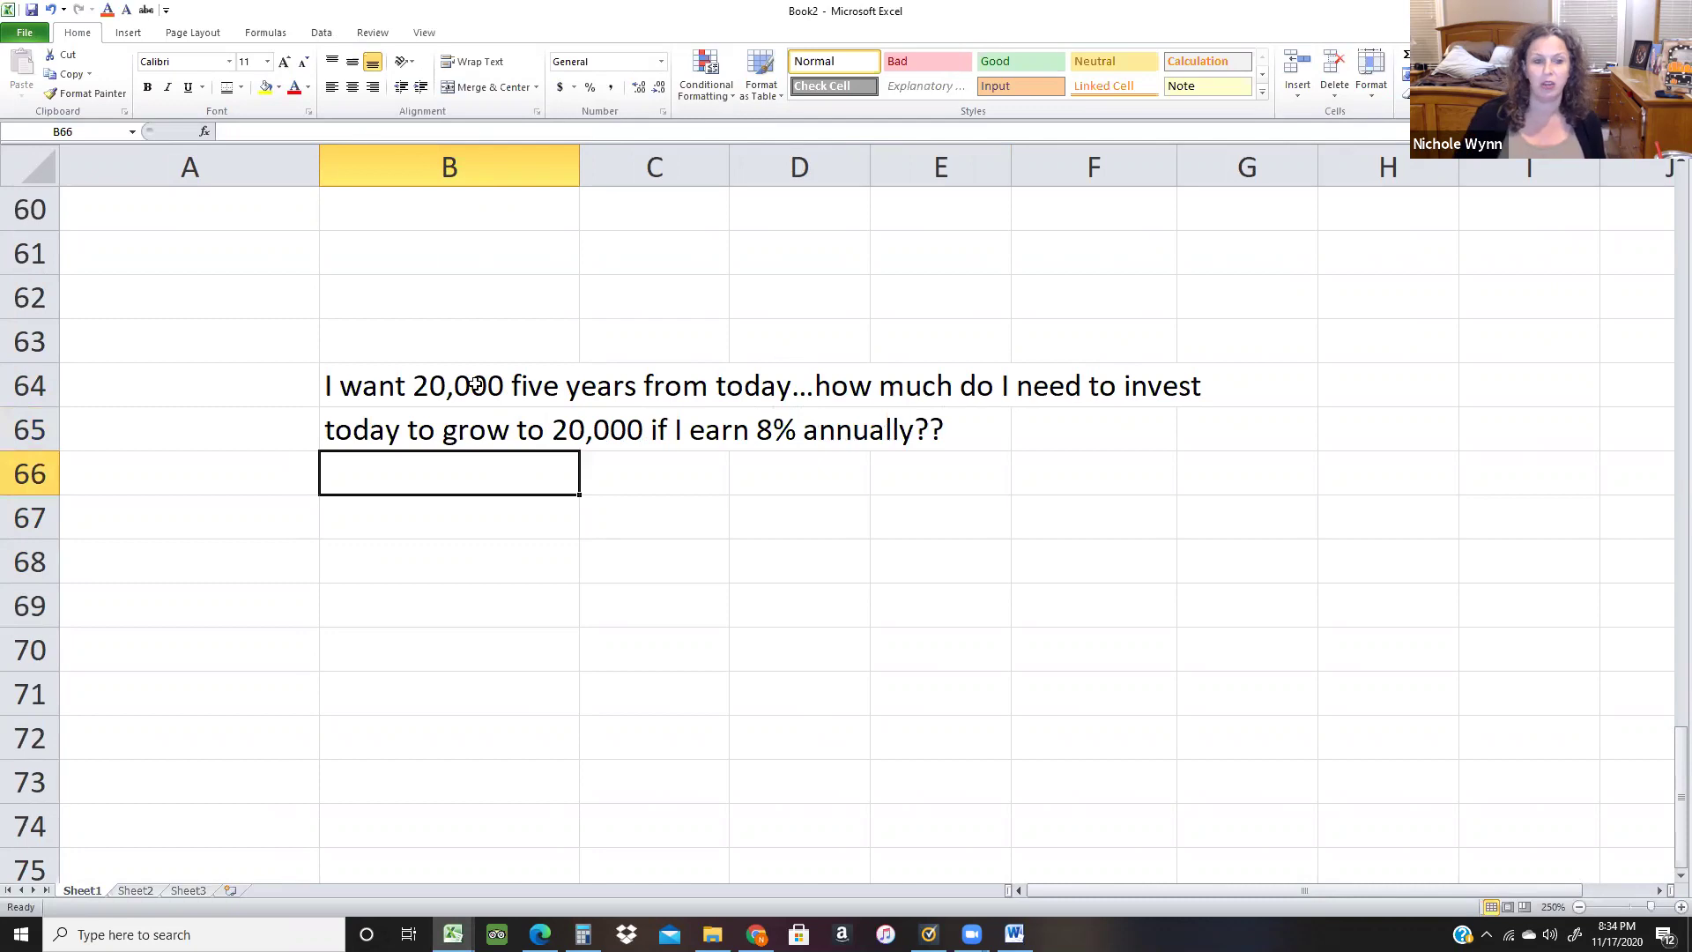
Leave one blank row below the question and enter "use PV function" in cell B67.
key("Return")
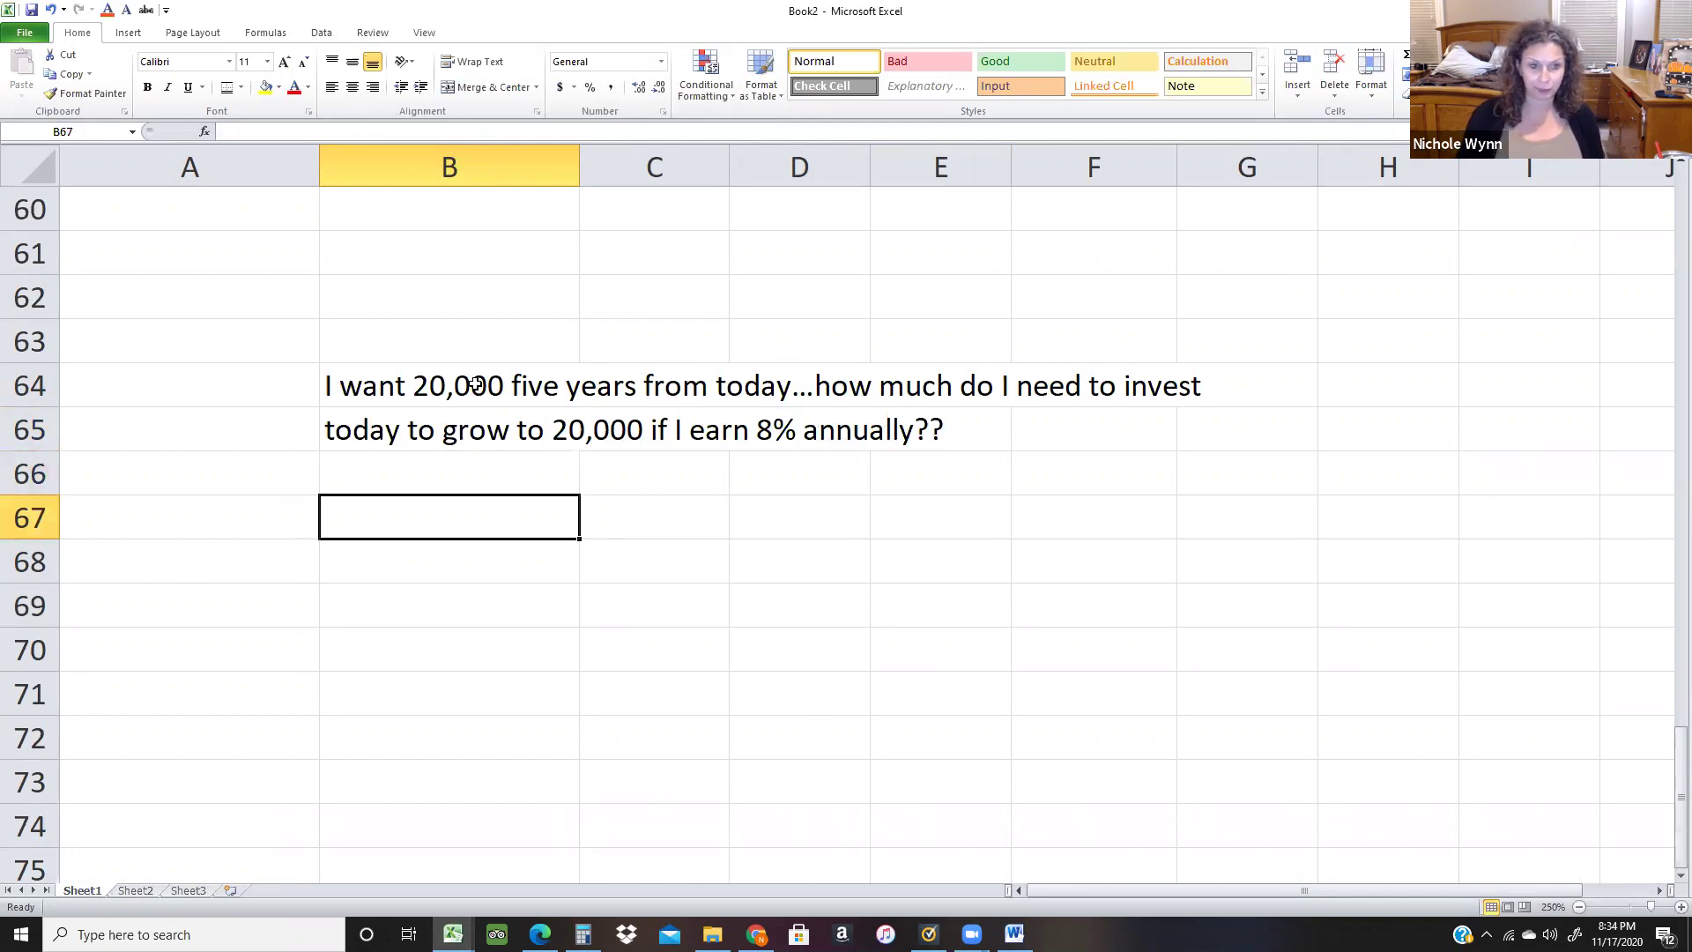
type("use")
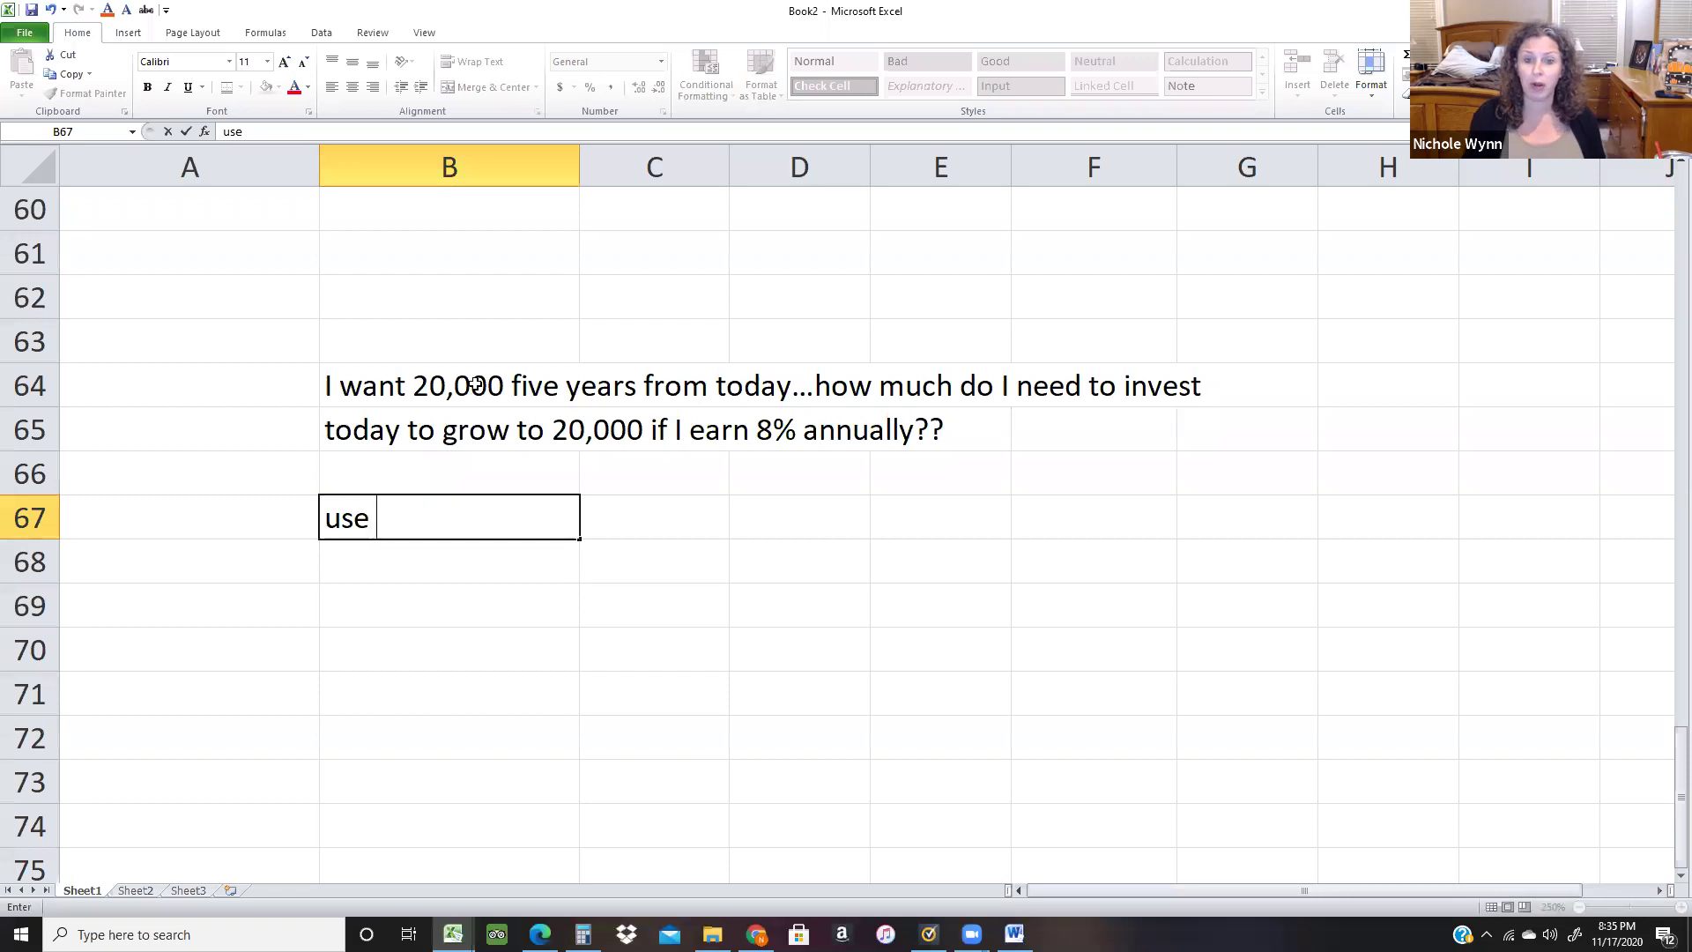
type(" PV")
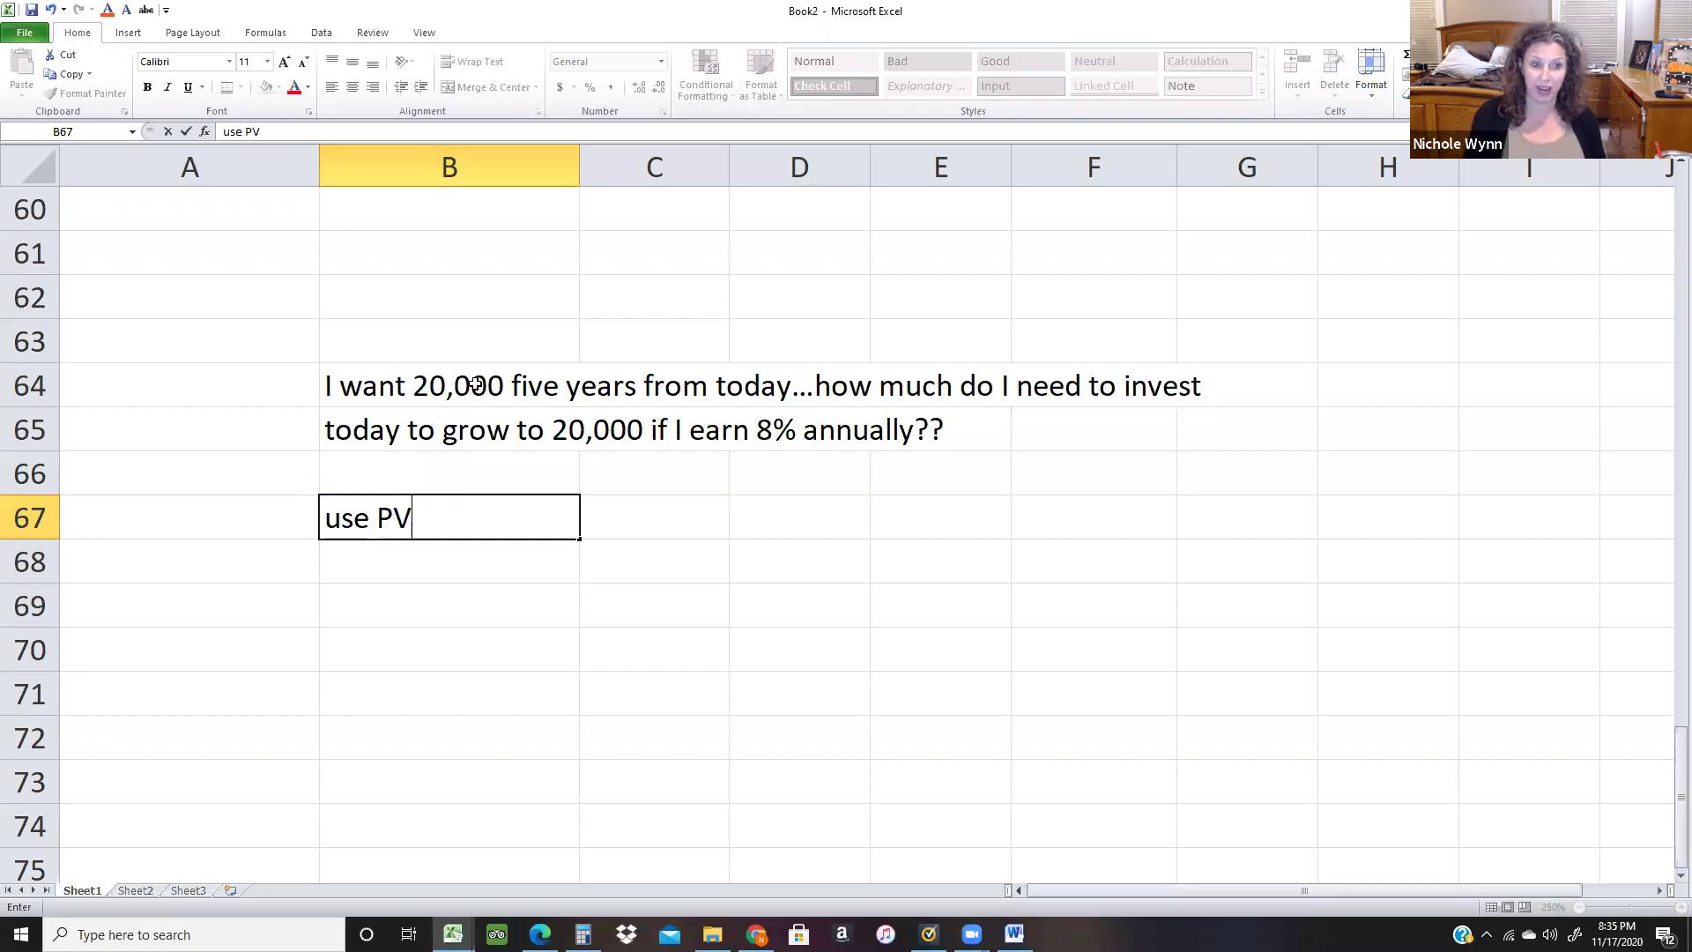
type(" function")
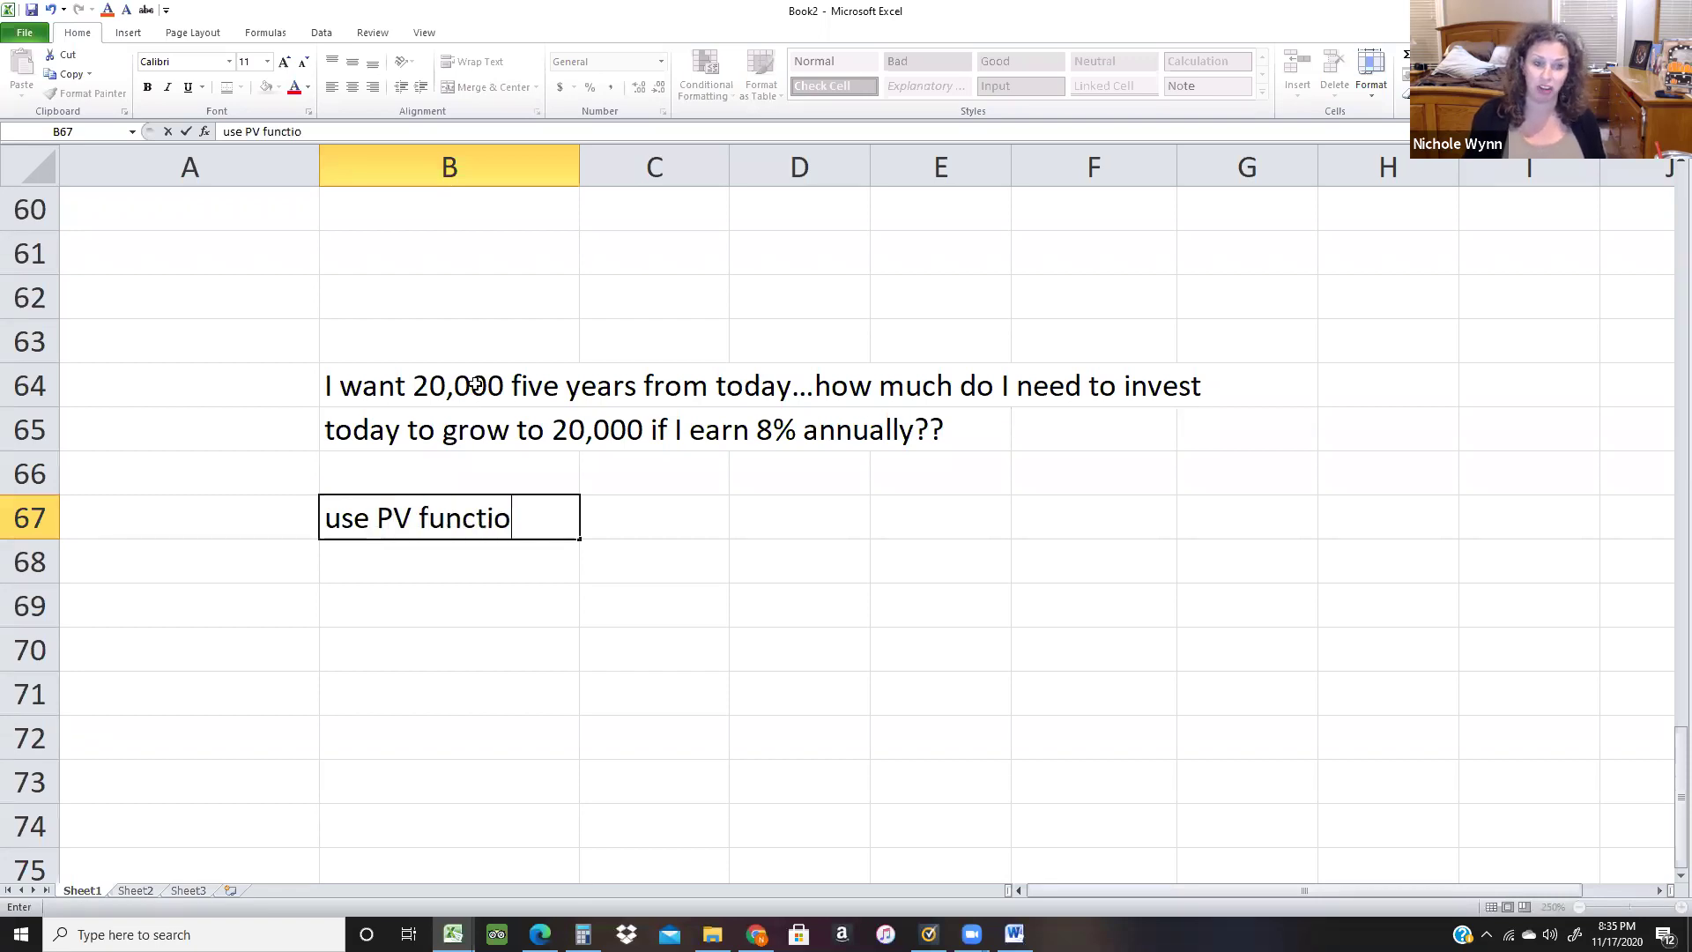
key("Return")
List the first two function inputs: "rate = 8%" in B68 and "nper = 5" in B69.
type("ra")
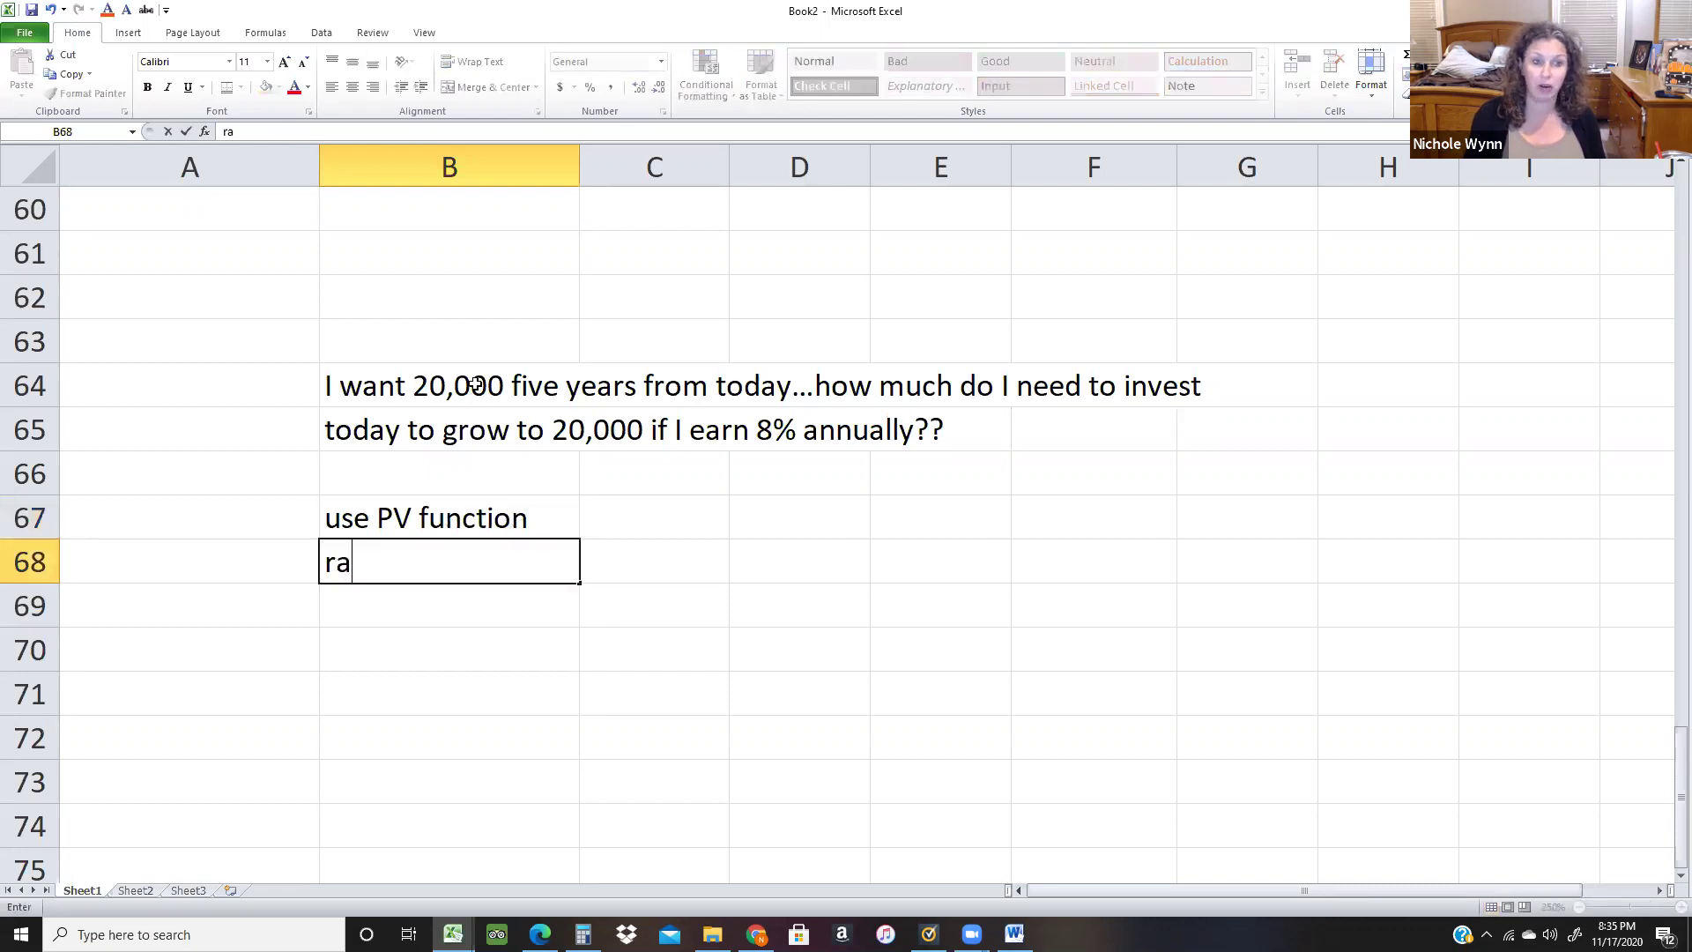
type("te = 8%")
key("Return")
type("nper = ")
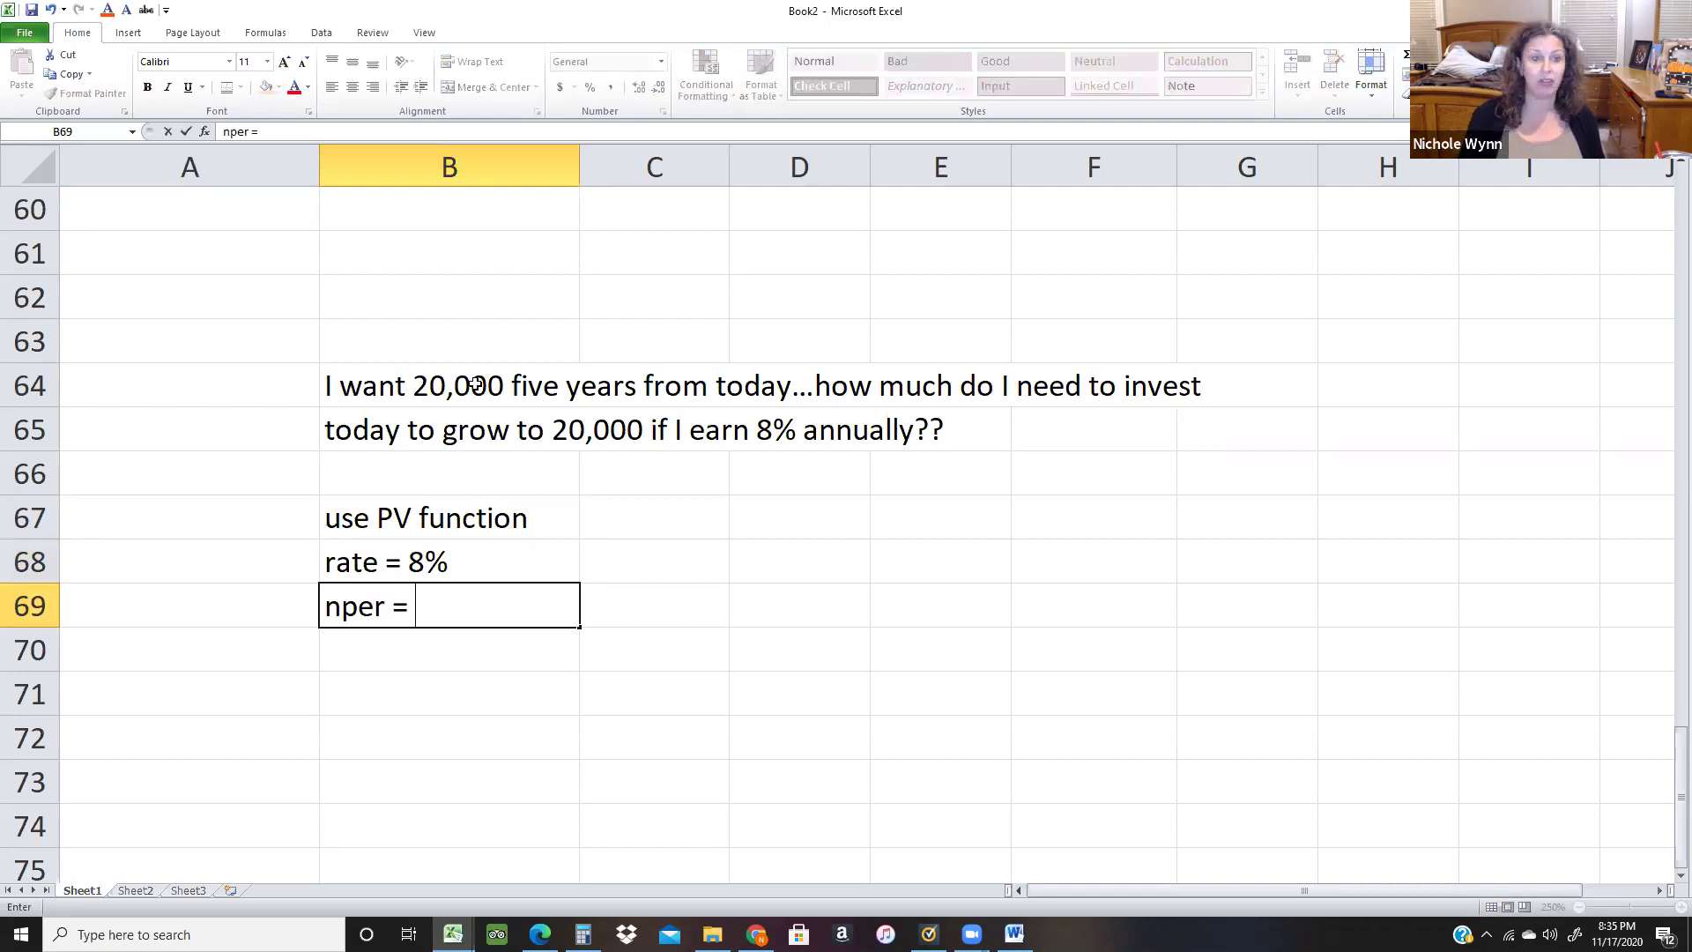
type("5")
key("Return")
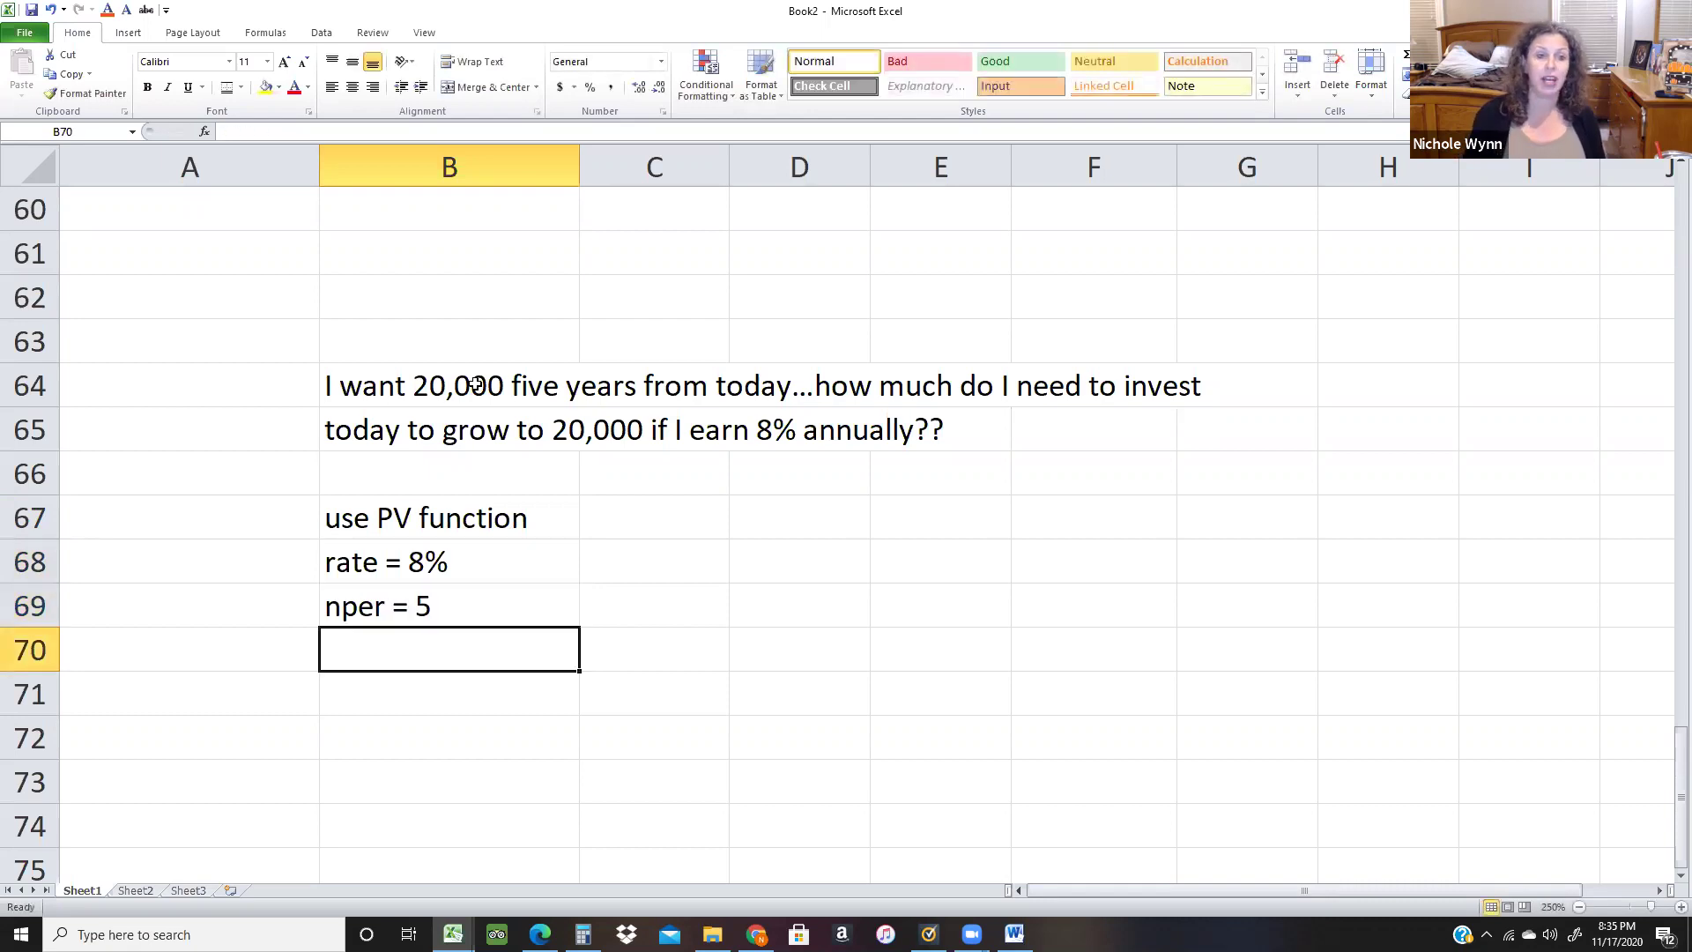
Enter "FV = -20000" in cell B70 and review the listed rate and nper lines above it.
type("F")
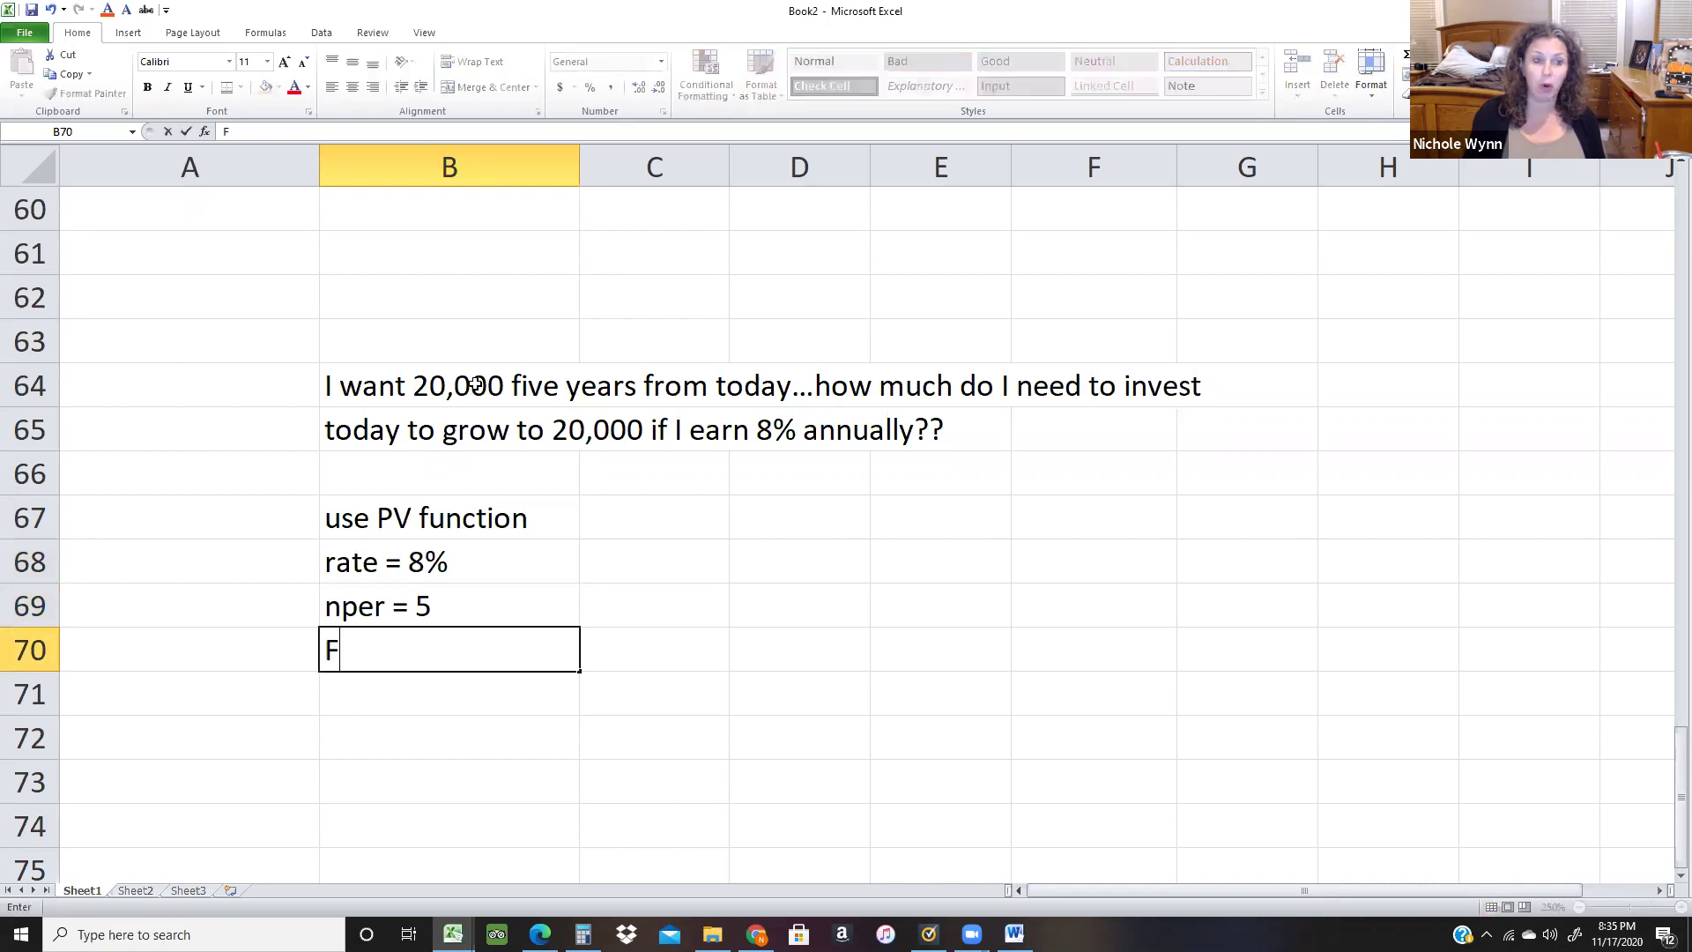
type("V = -20000")
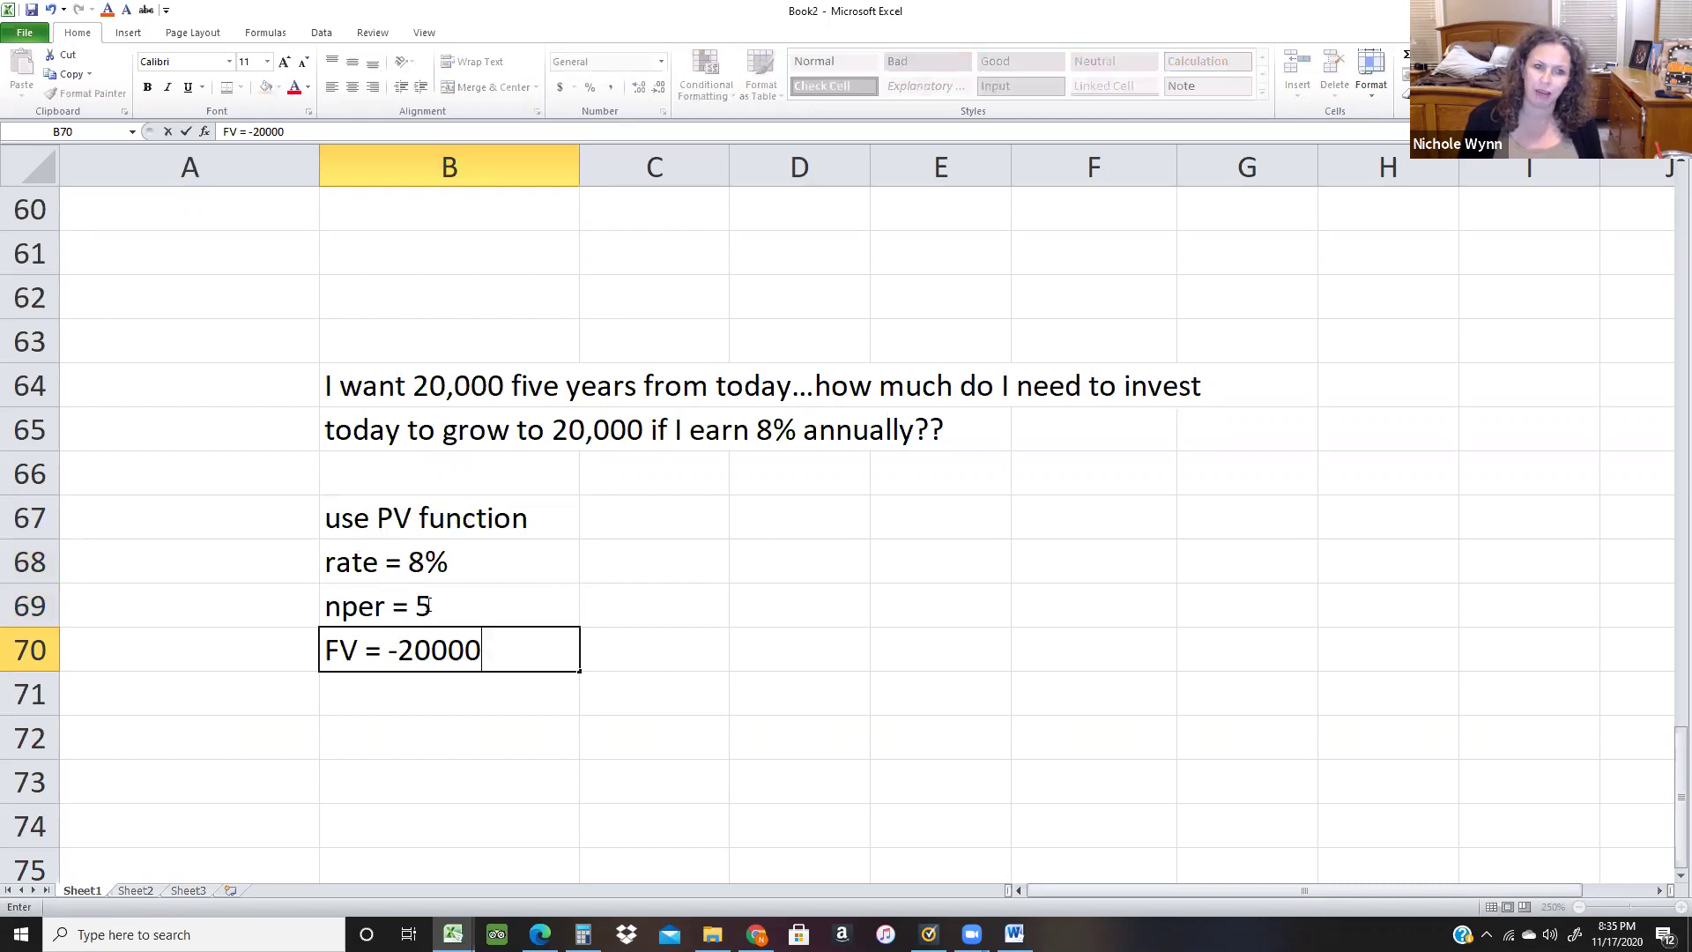
key("Up")
key("Up")
key("Up")
key("Down")
key("Down")
key("Down")
Insert the PV function into cell D68, opening its arguments for entry.
left_click(754, 571)
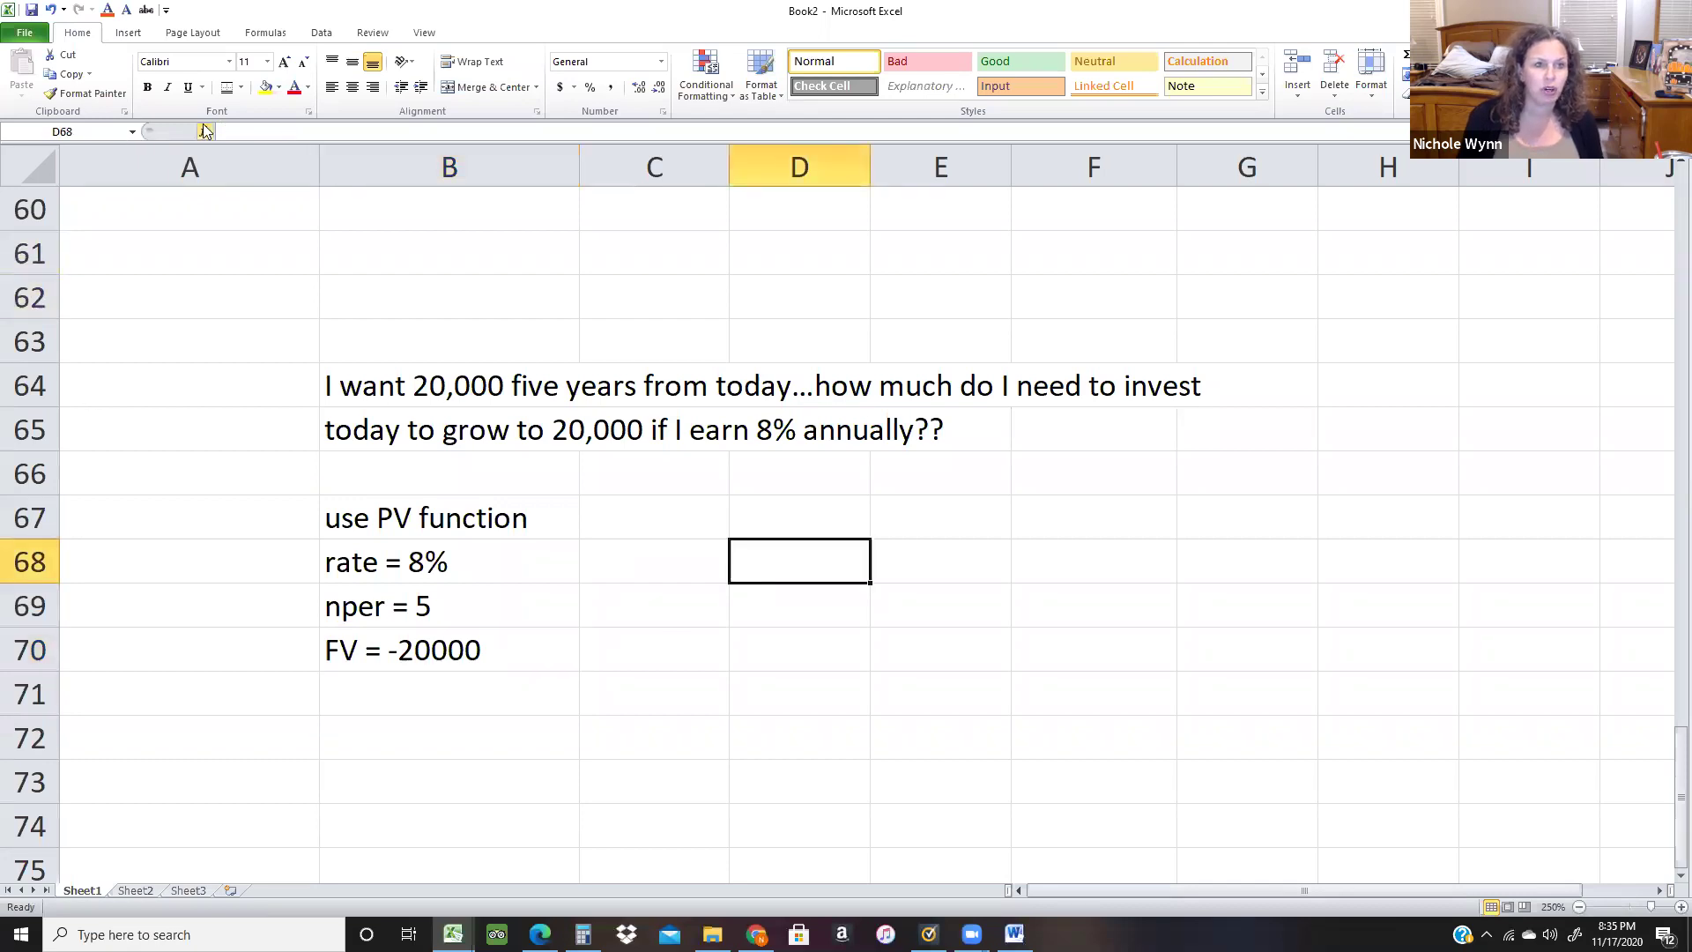
left_click(205, 132)
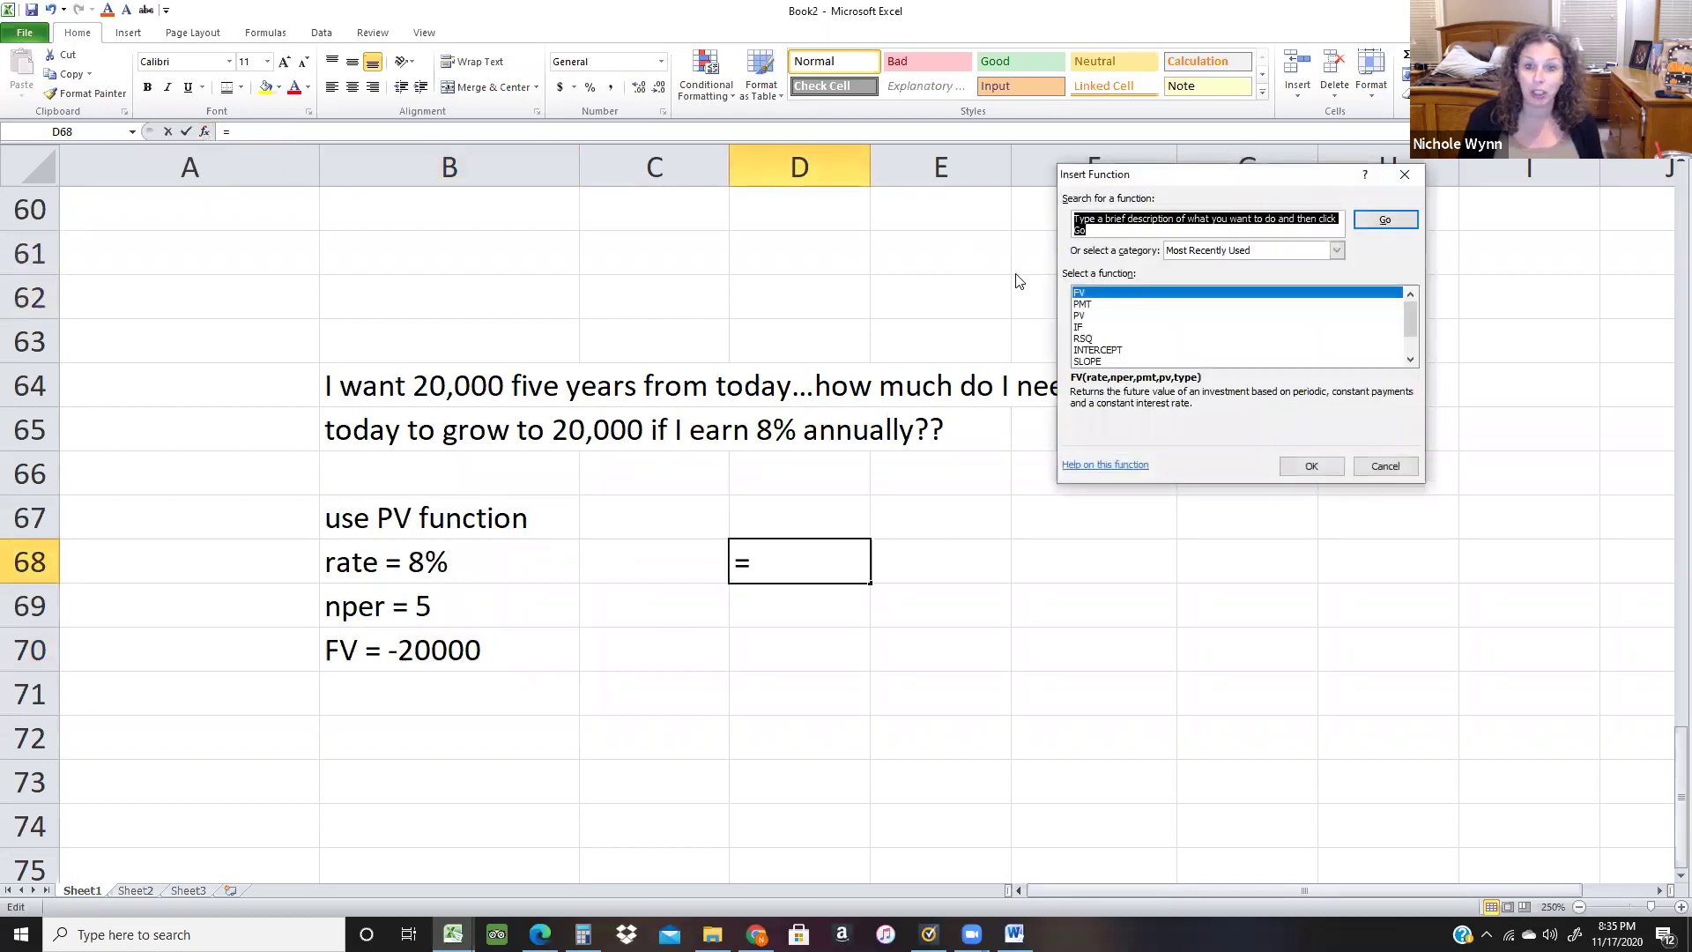
type("present value")
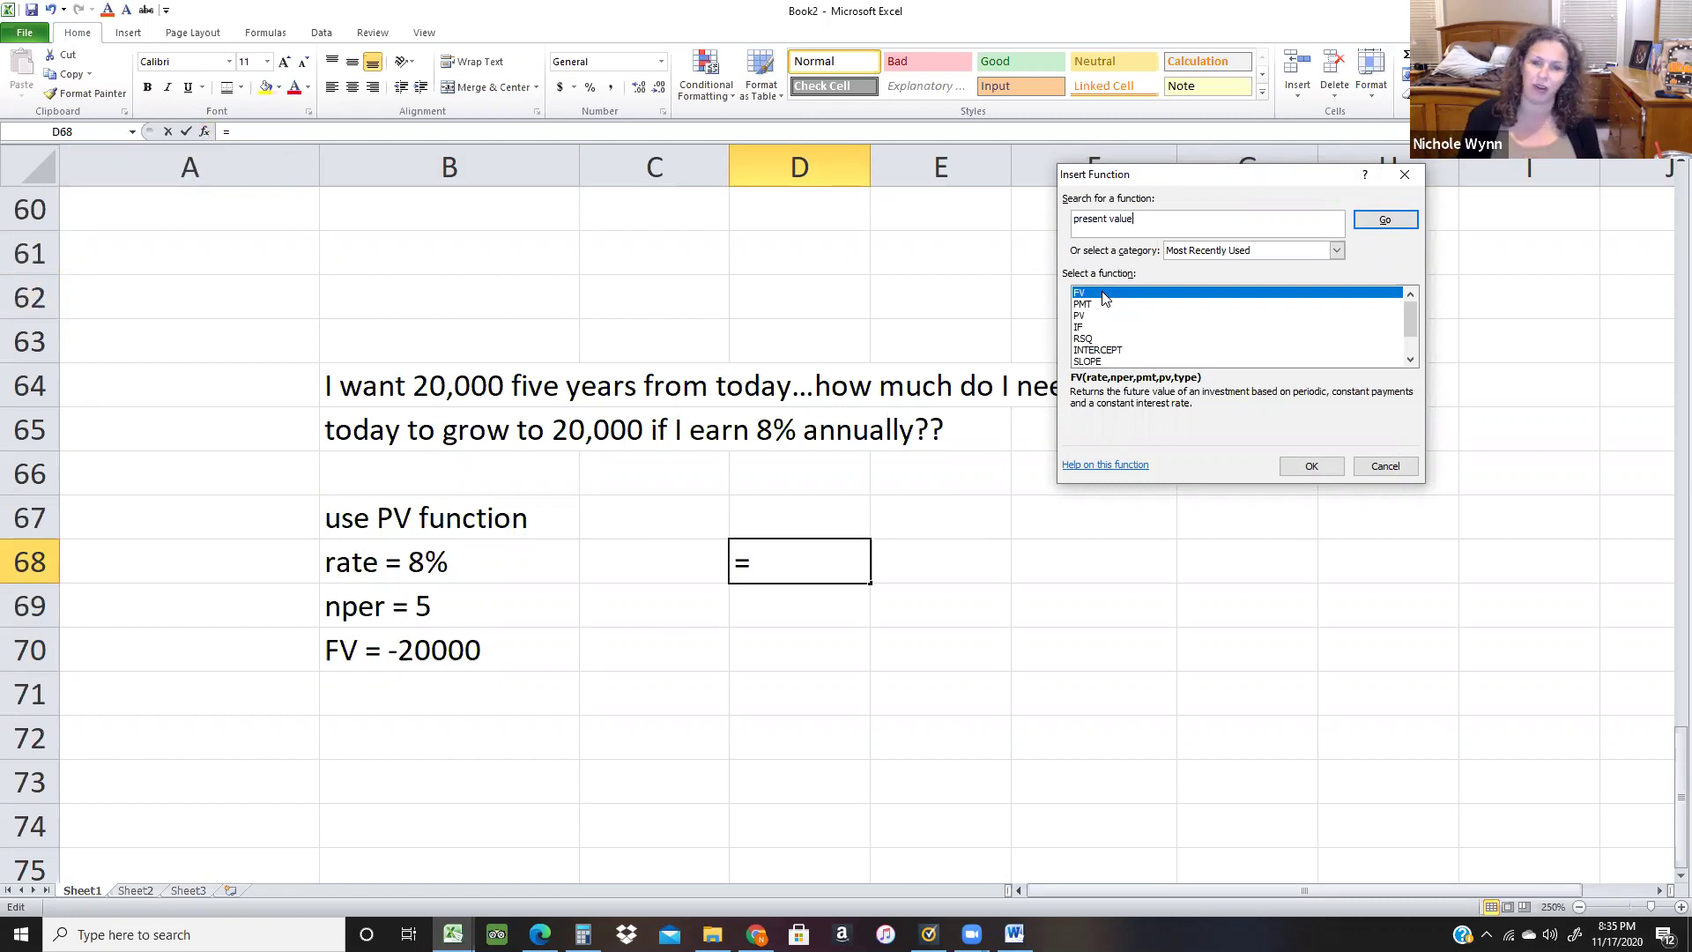
left_click(1092, 316)
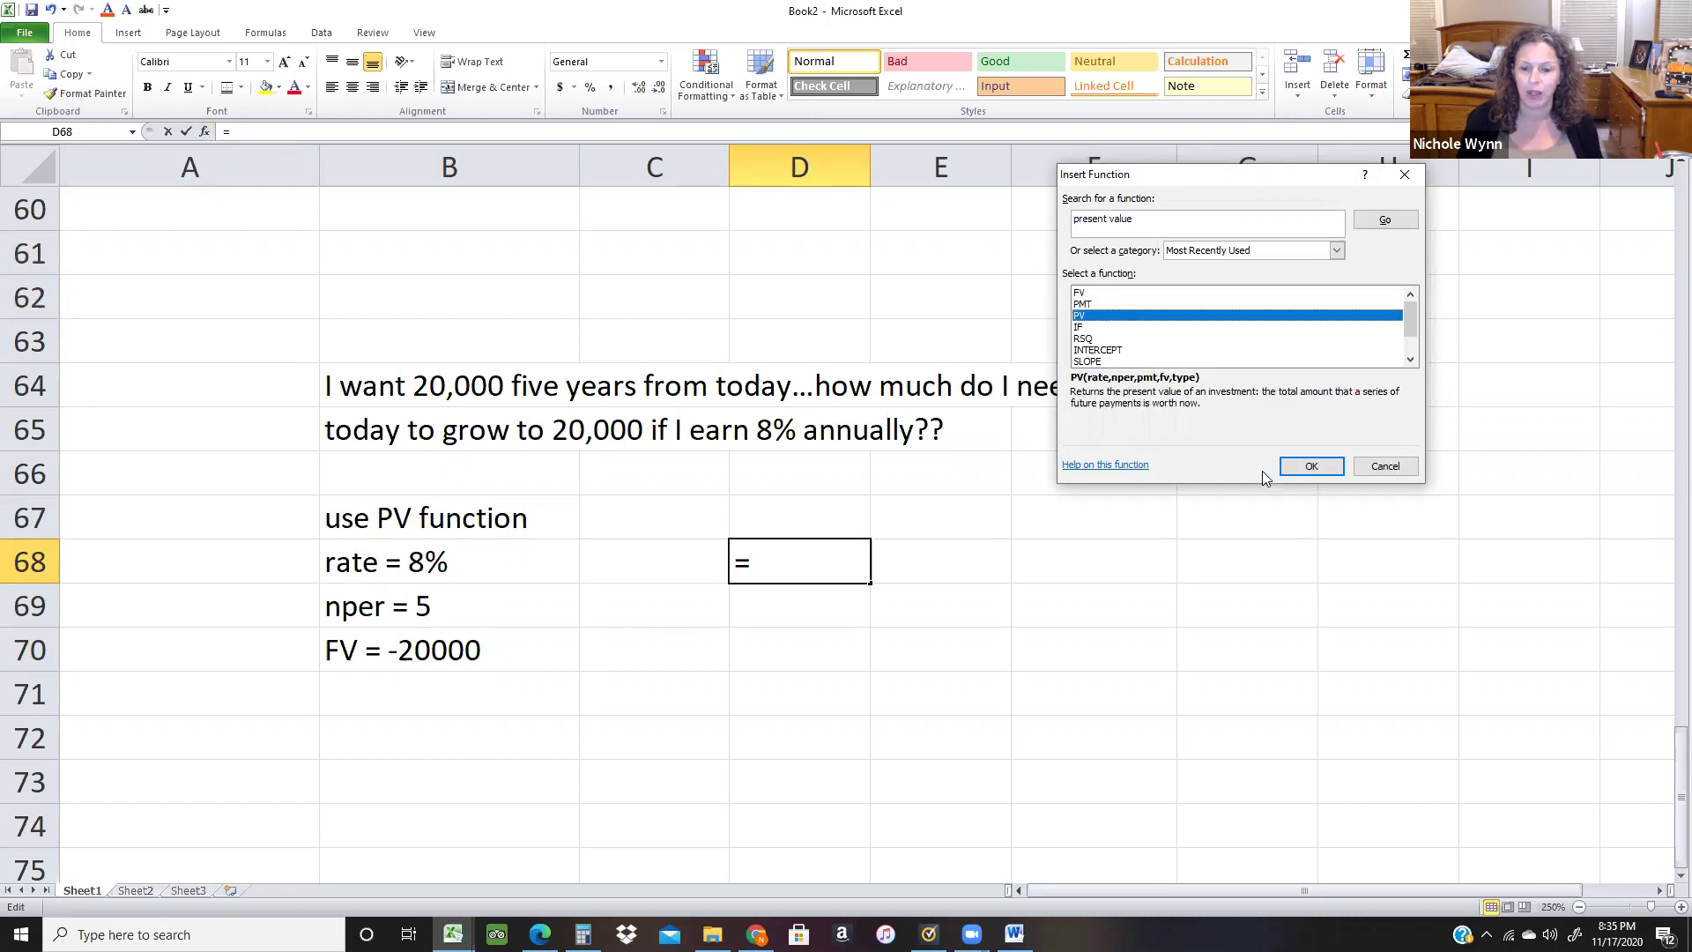
left_click(1310, 467)
Set the PV arguments to Rate .08, Nper 5 and Fv -20000, leaving Pmt empty, and accept the formula.
type(".08")
key("Tab")
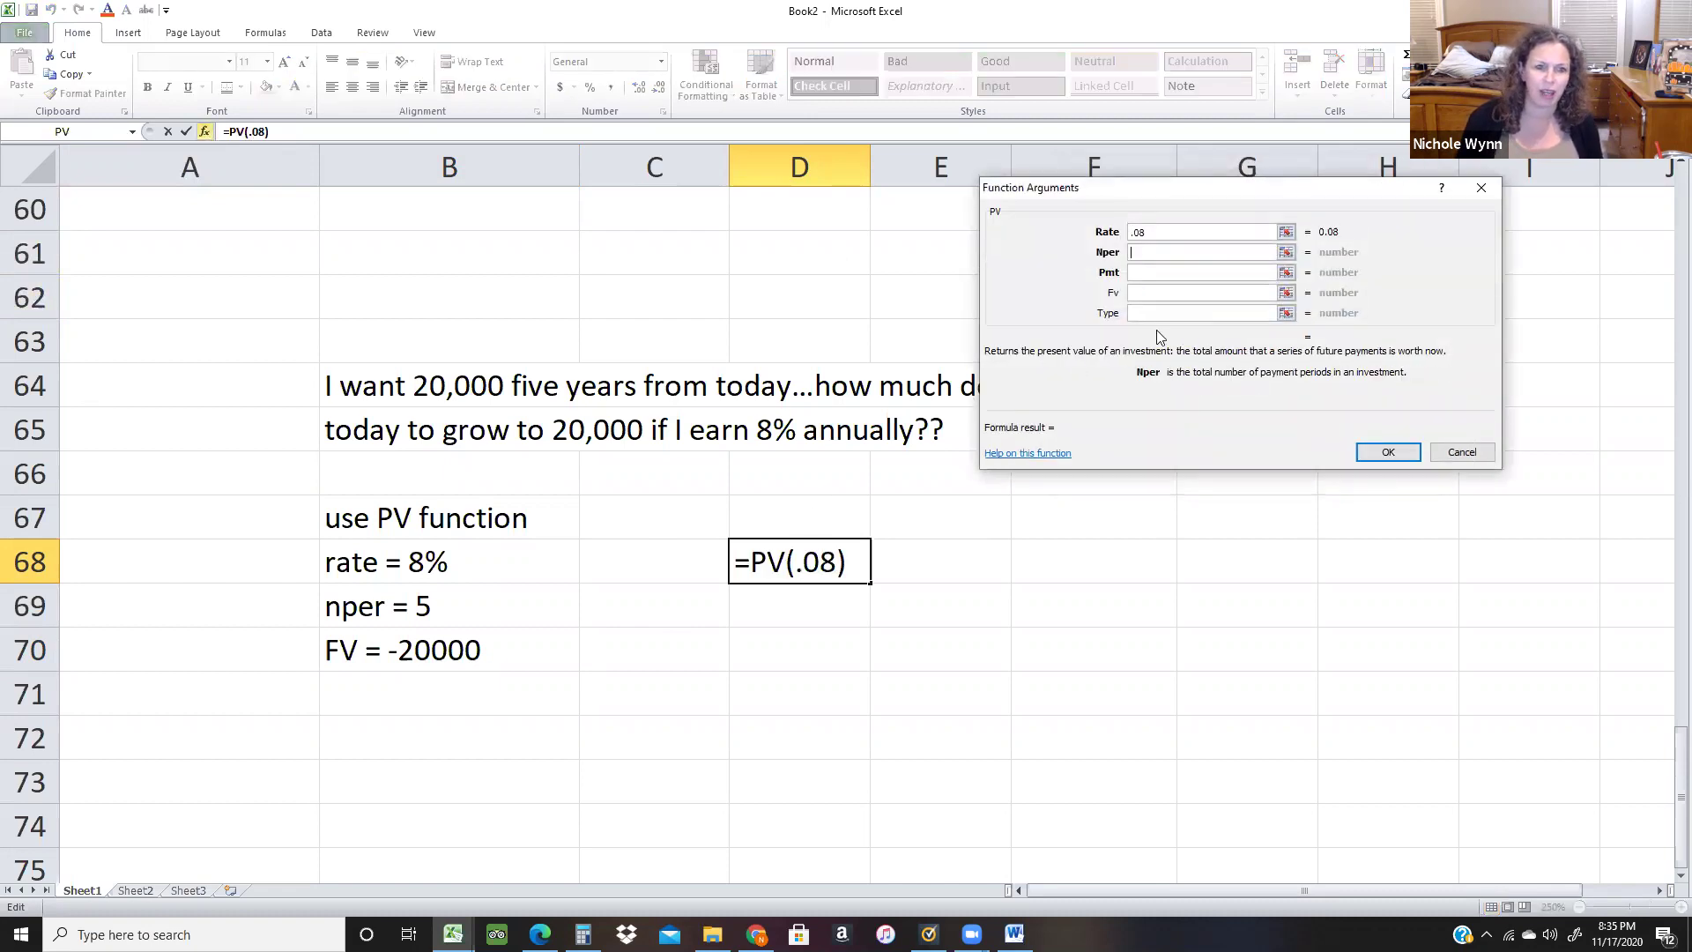
type("5")
key("Tab")
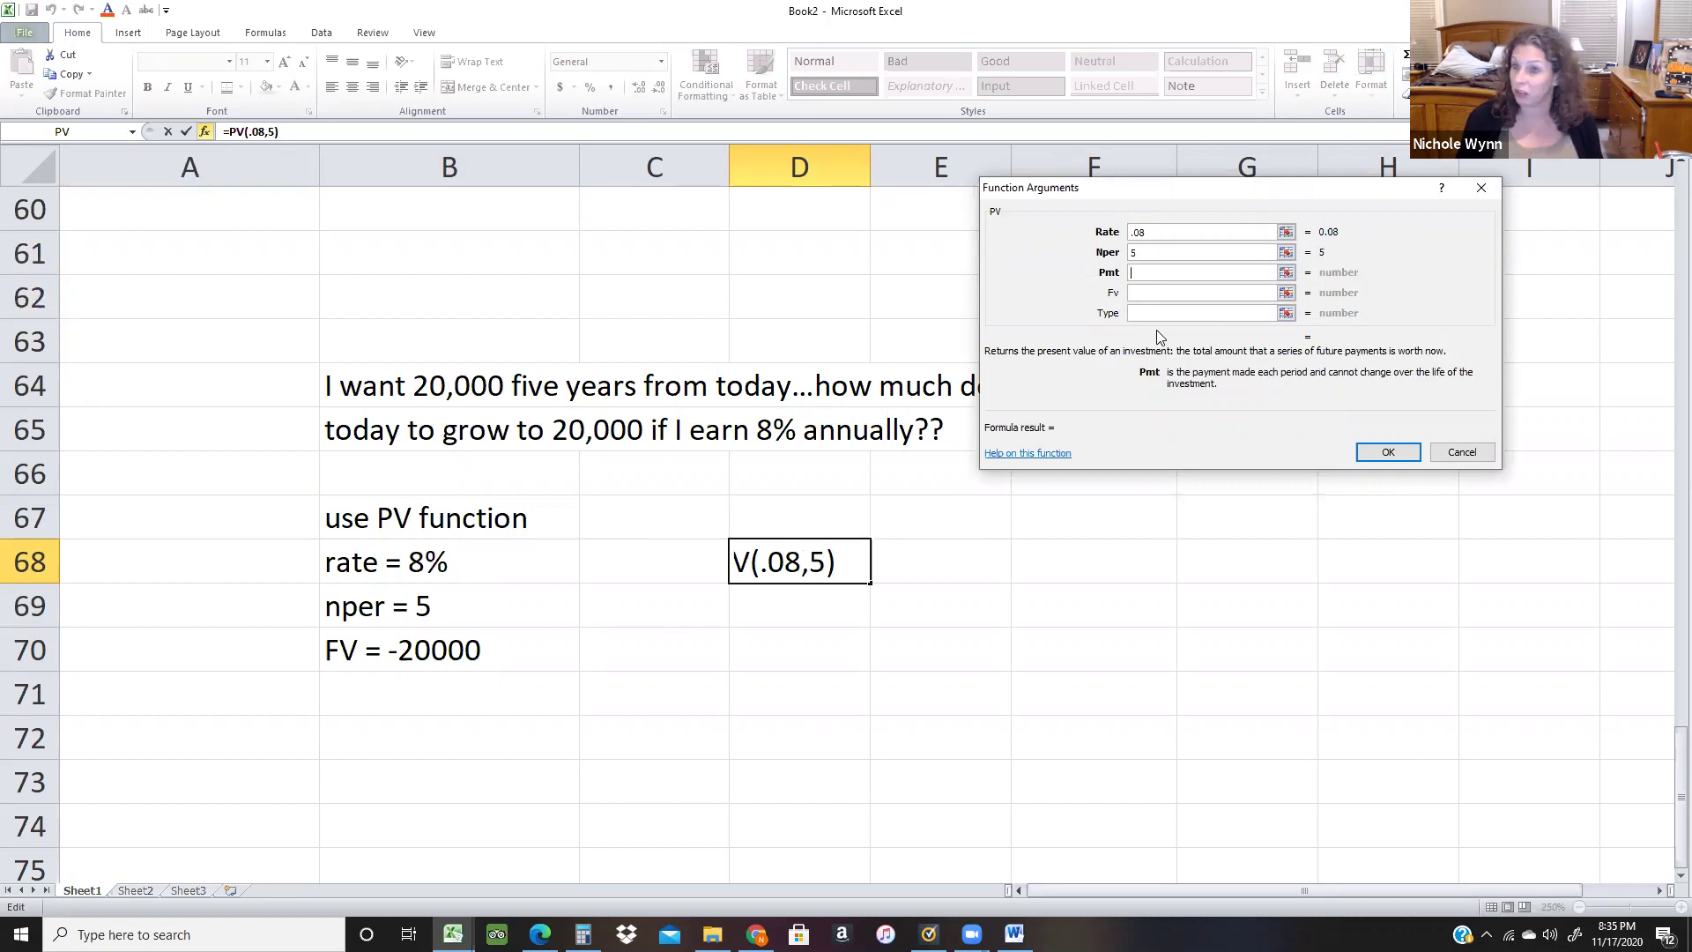
key("Tab")
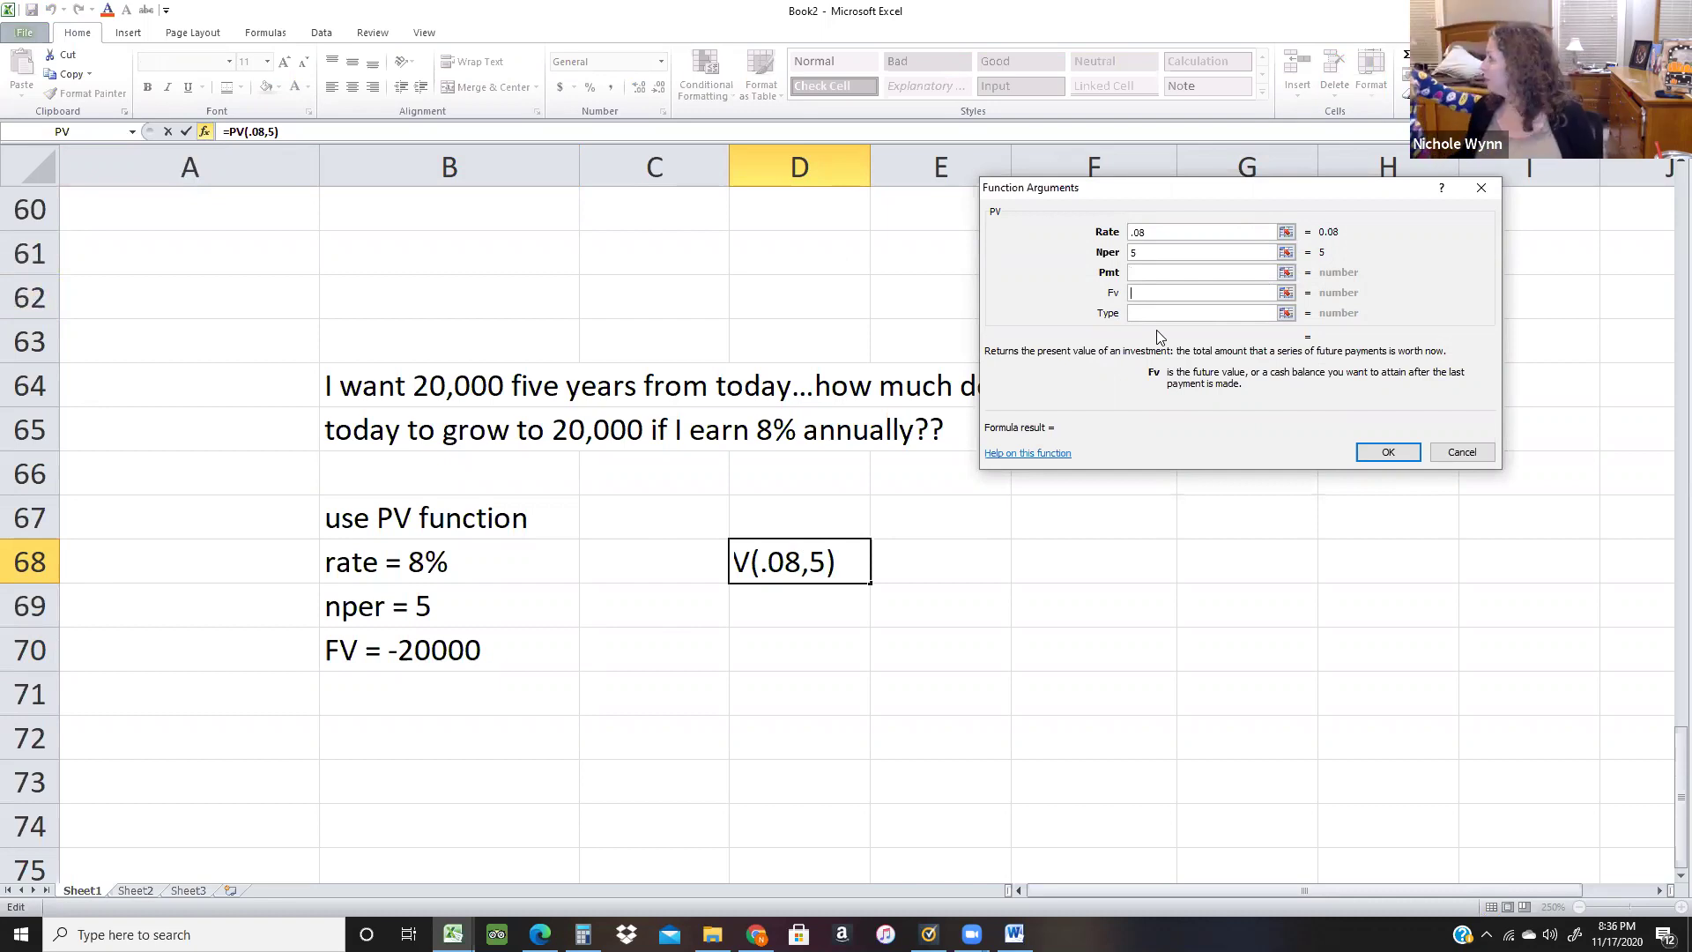
type("-20000")
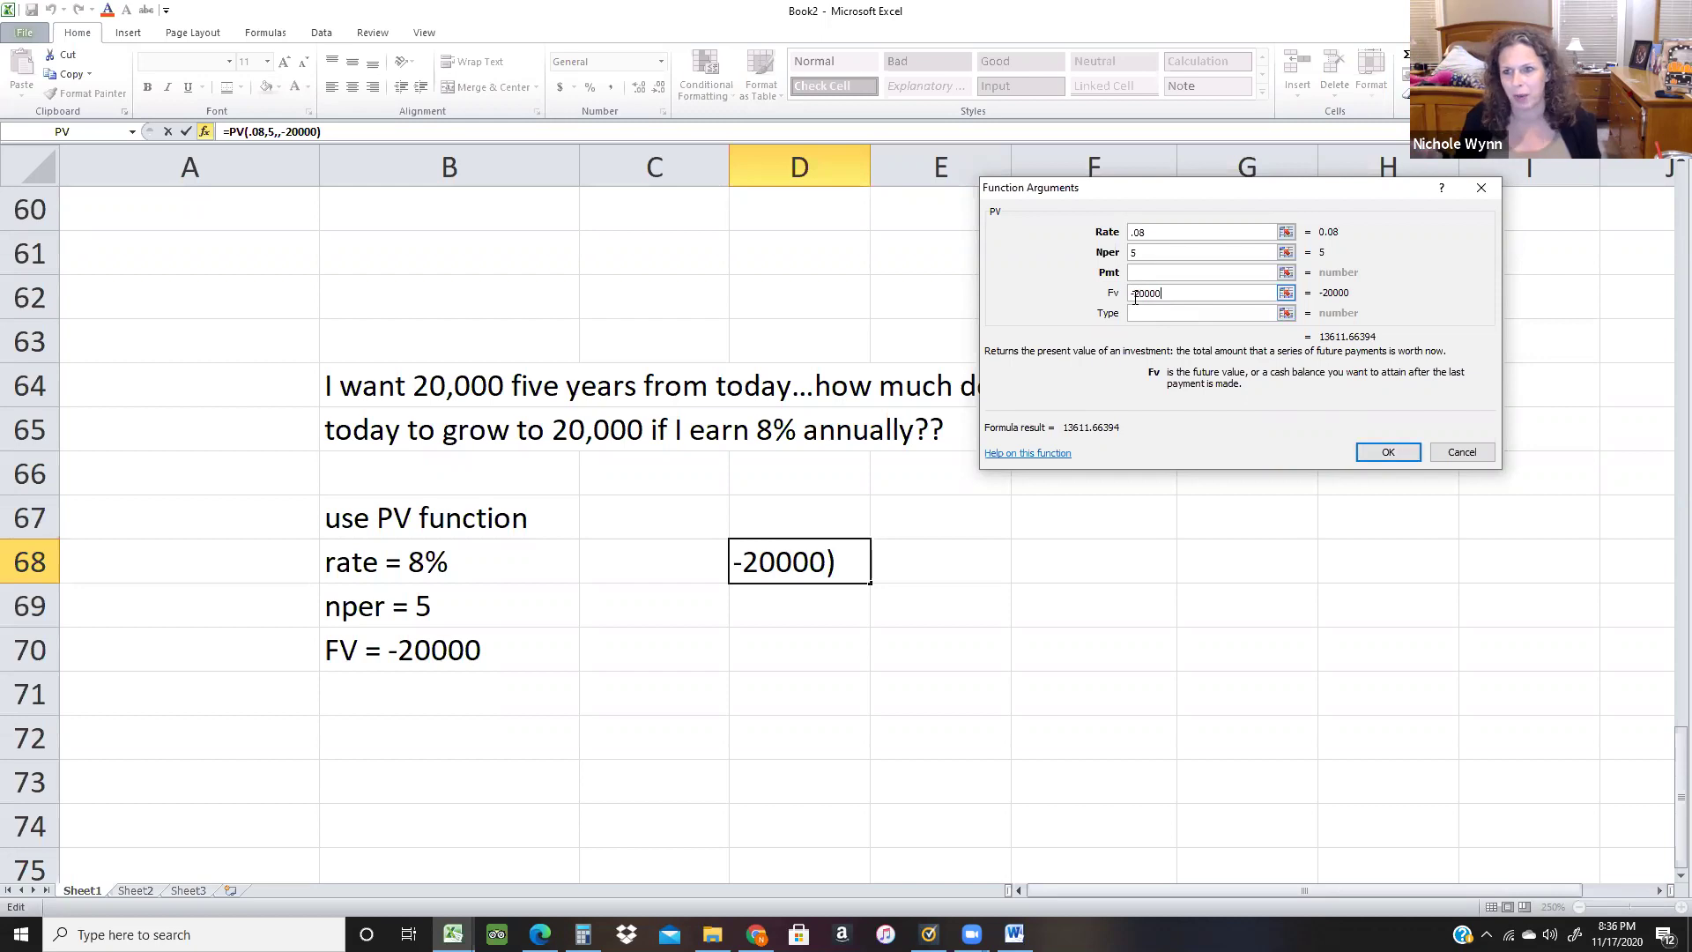
left_click(1390, 455)
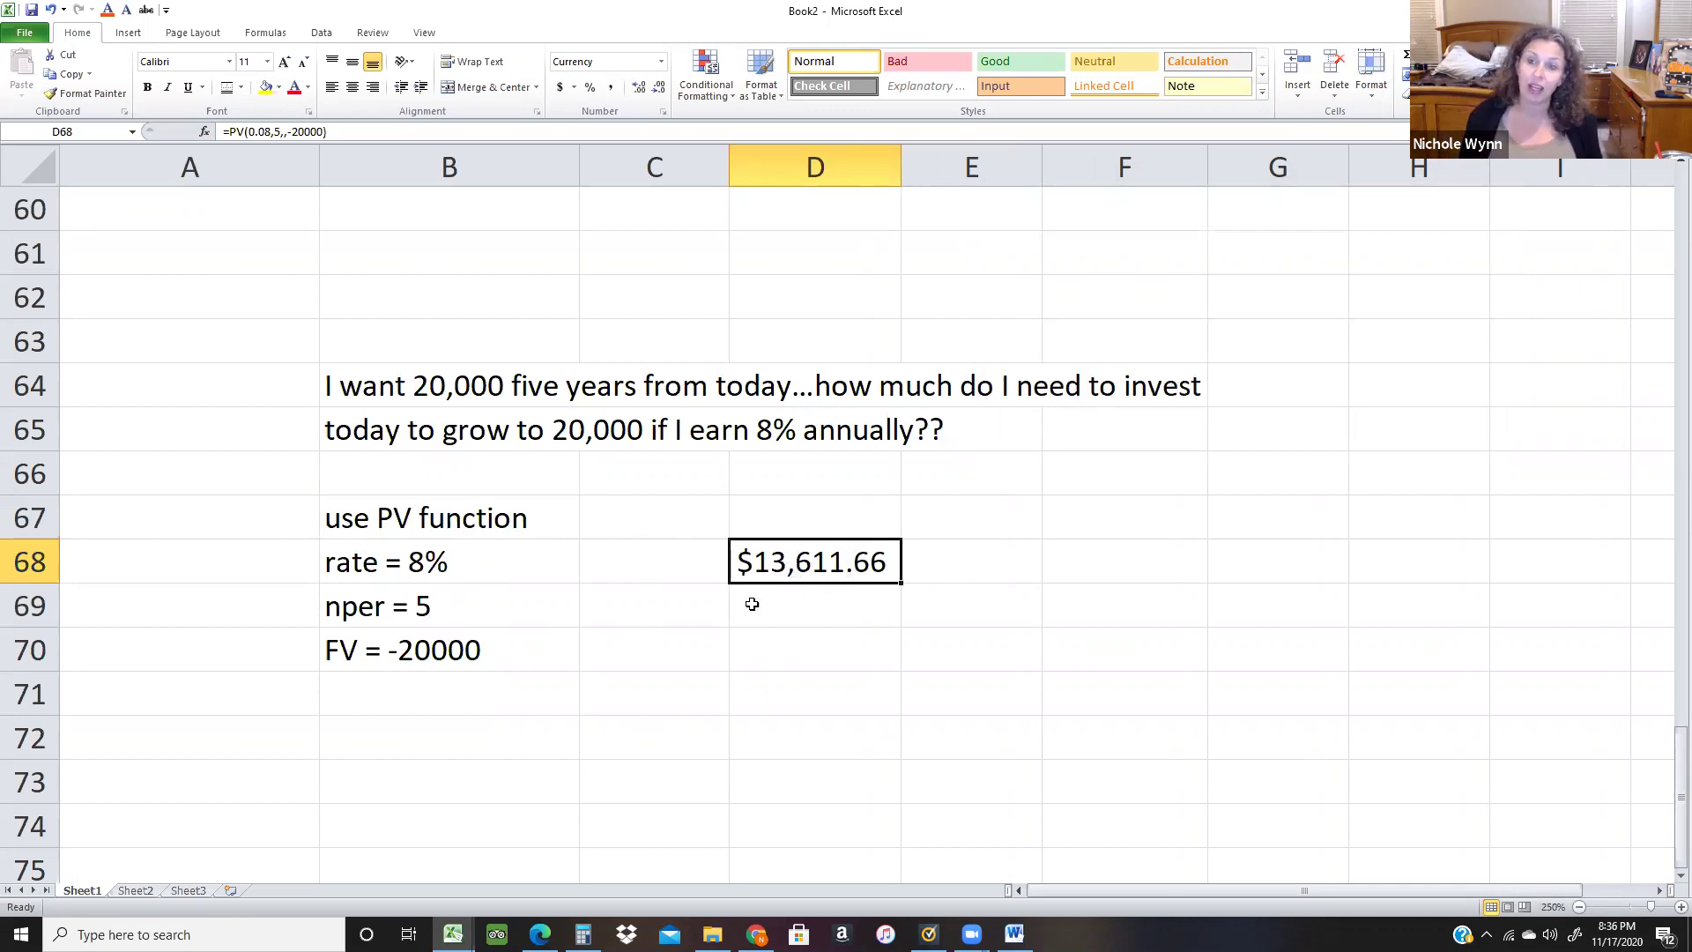
Start a yearly growth table below the PV inputs by entering "today" in cell A72.
scroll(752, 604, "down", 2)
left_click(447, 476)
left_click(225, 484)
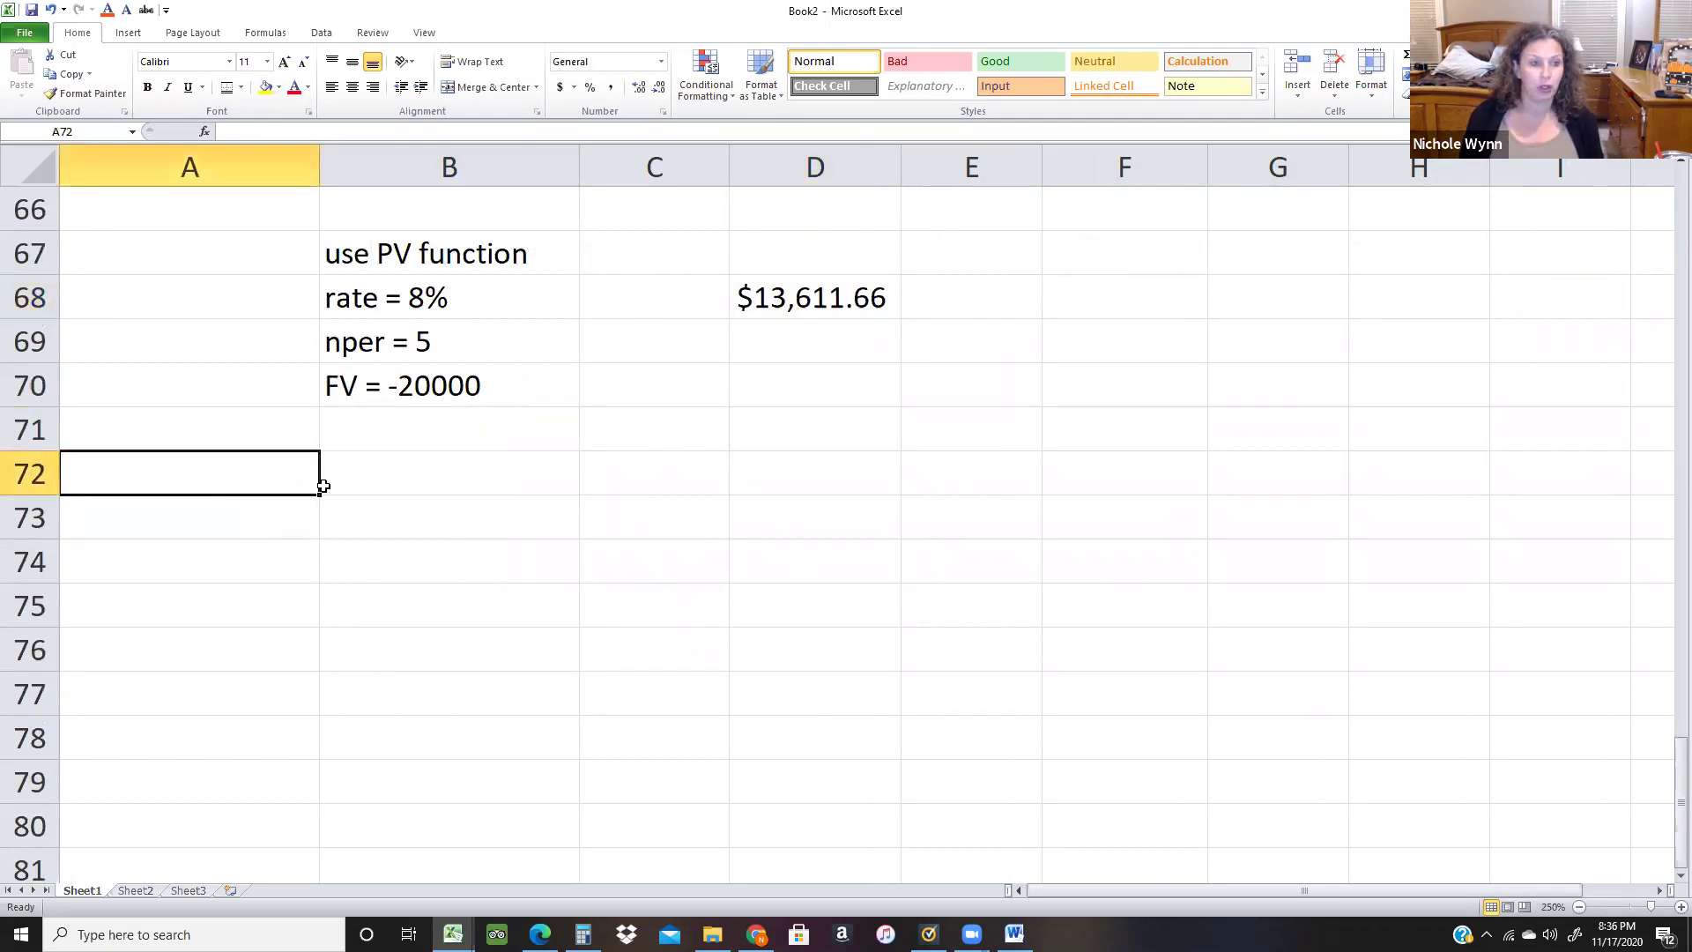
type("today")
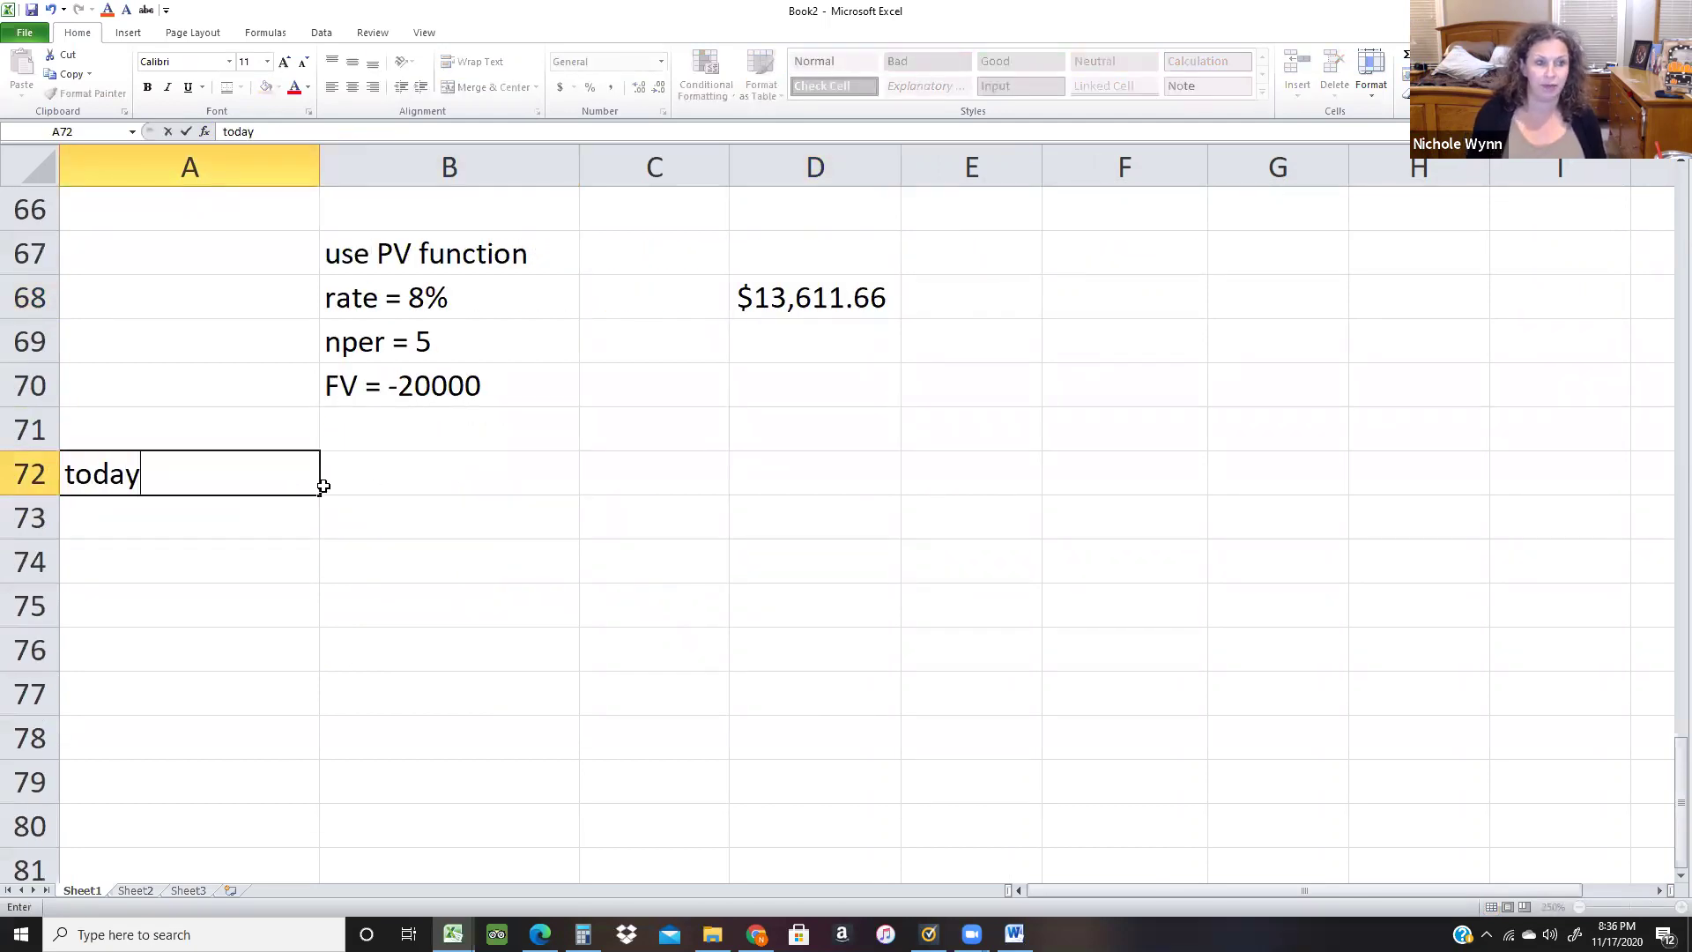
Bring the calculated present value into cell C72 with the reference =D68.
key("Tab")
key("Tab")
type("136")
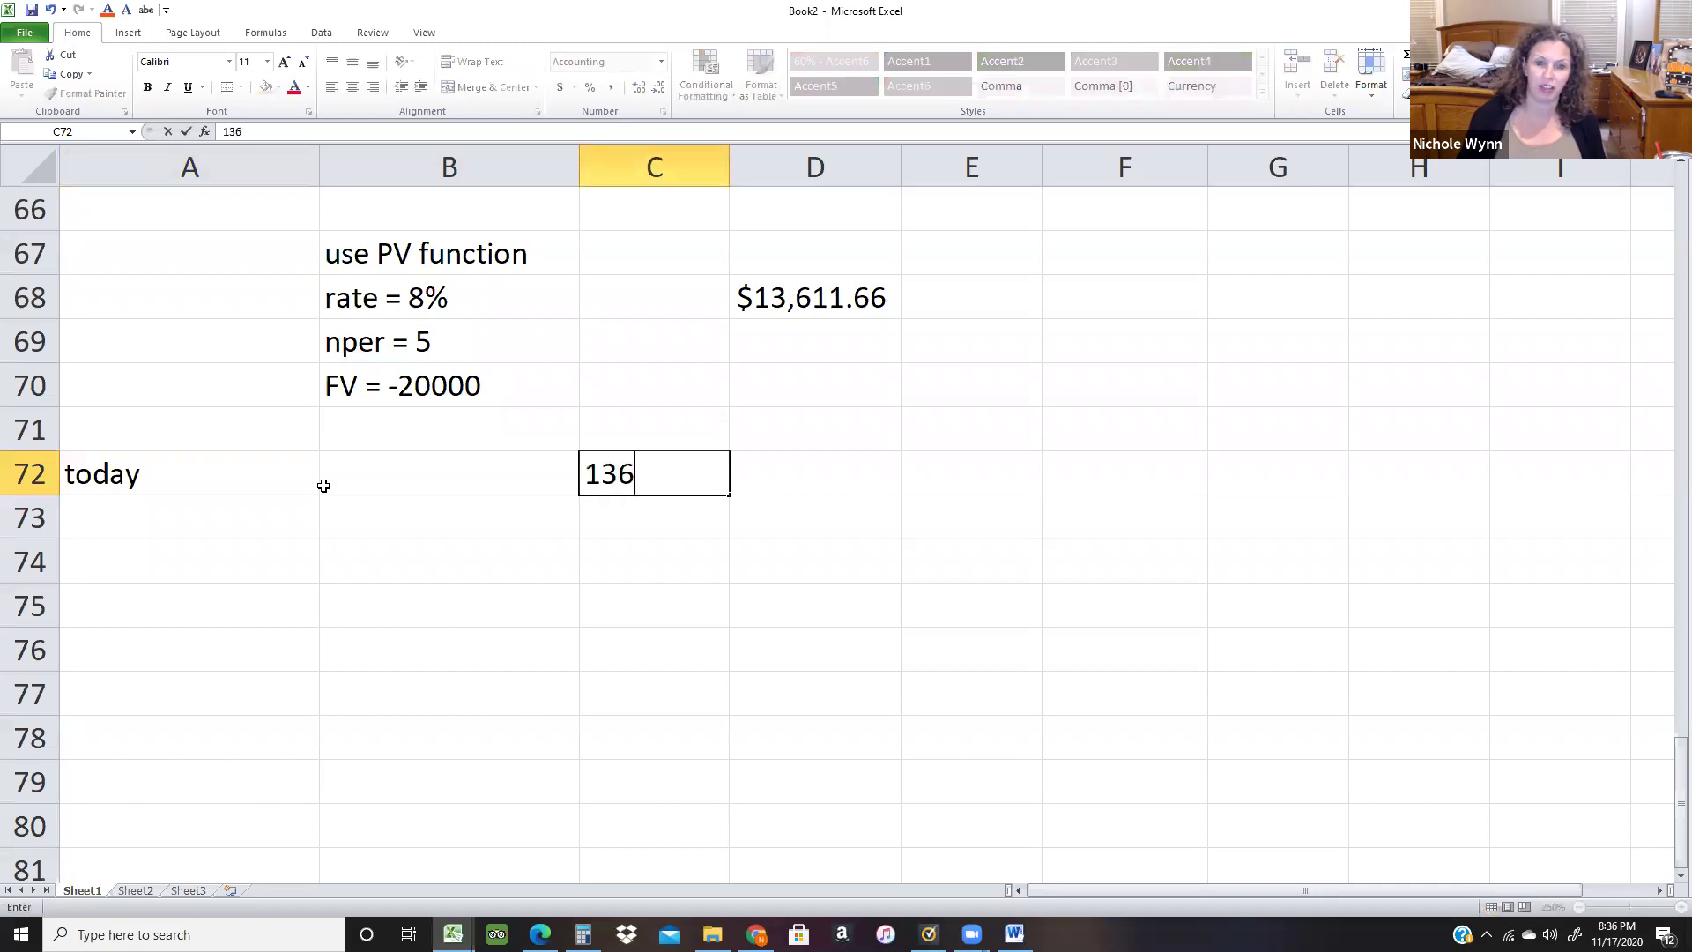
key("Escape")
type("=")
key("Up")
key("Up")
key("Up")
key("Up")
key("Right")
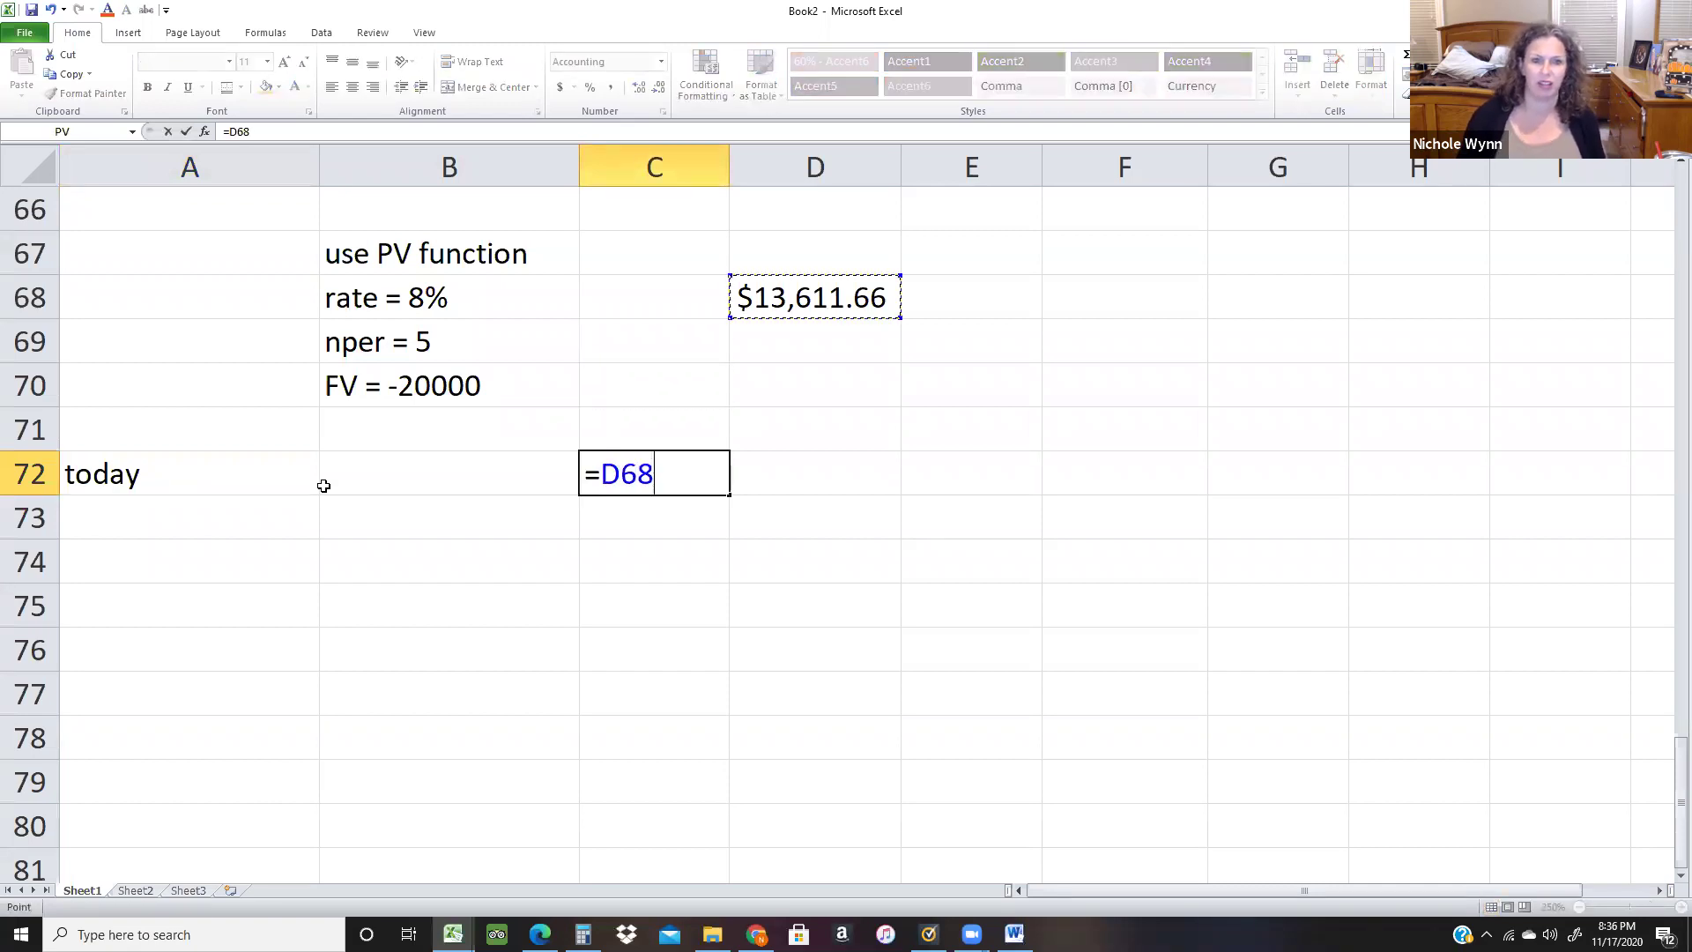
key("Return")
key("Left")
key("Left")
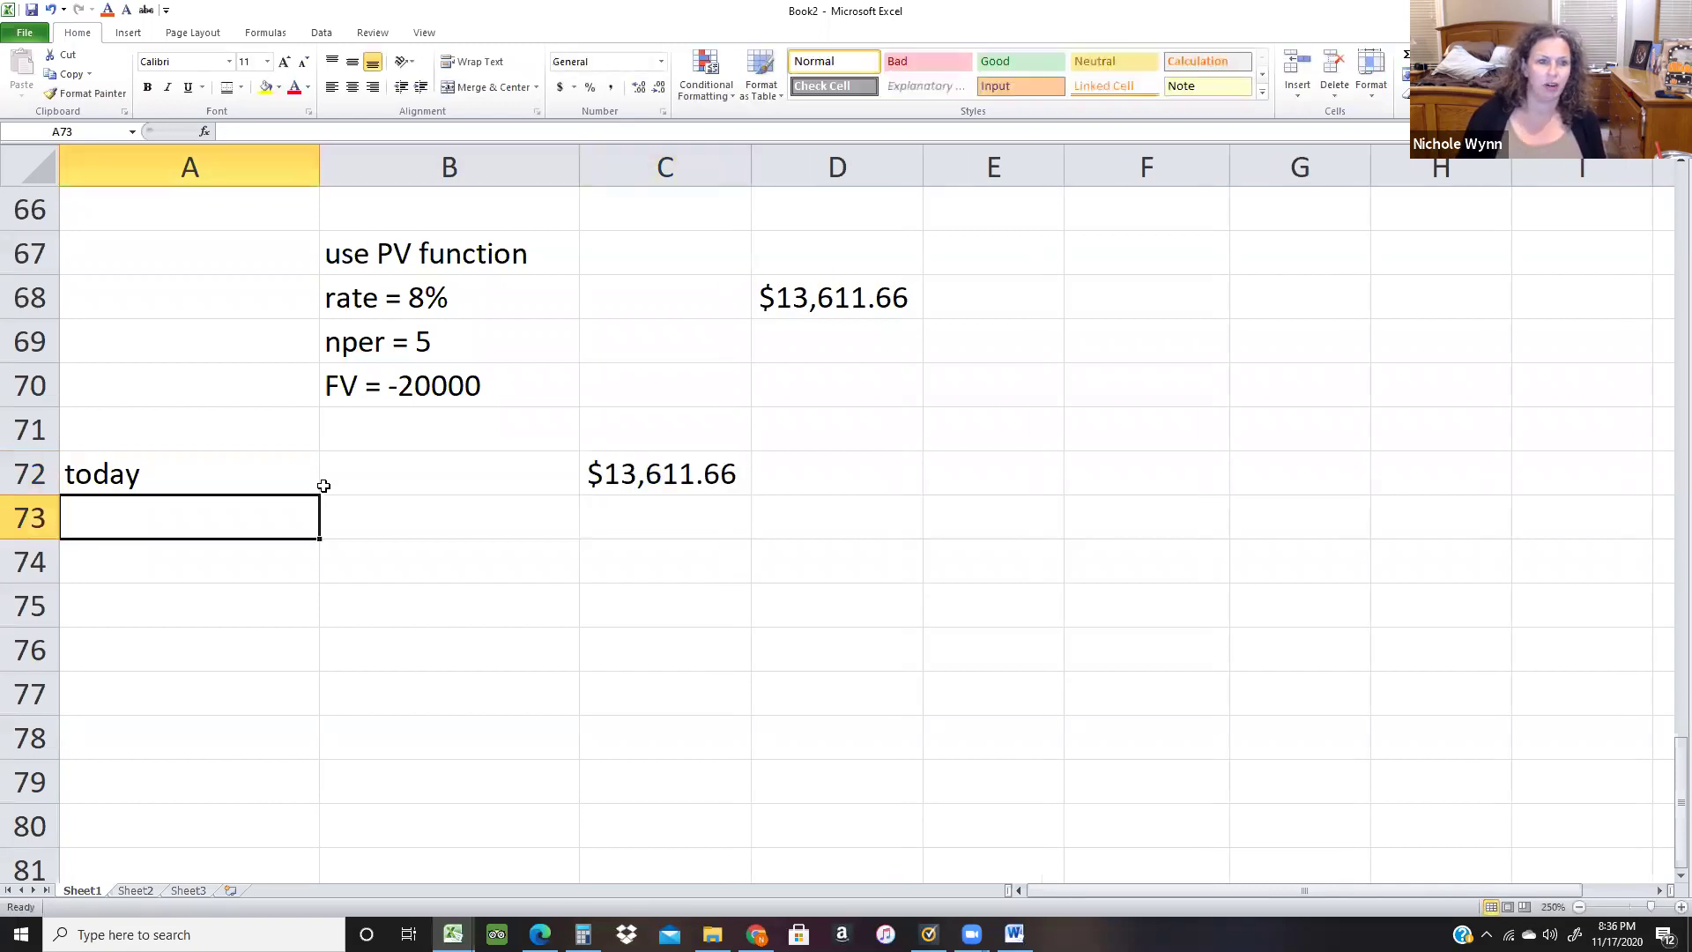
type("12")
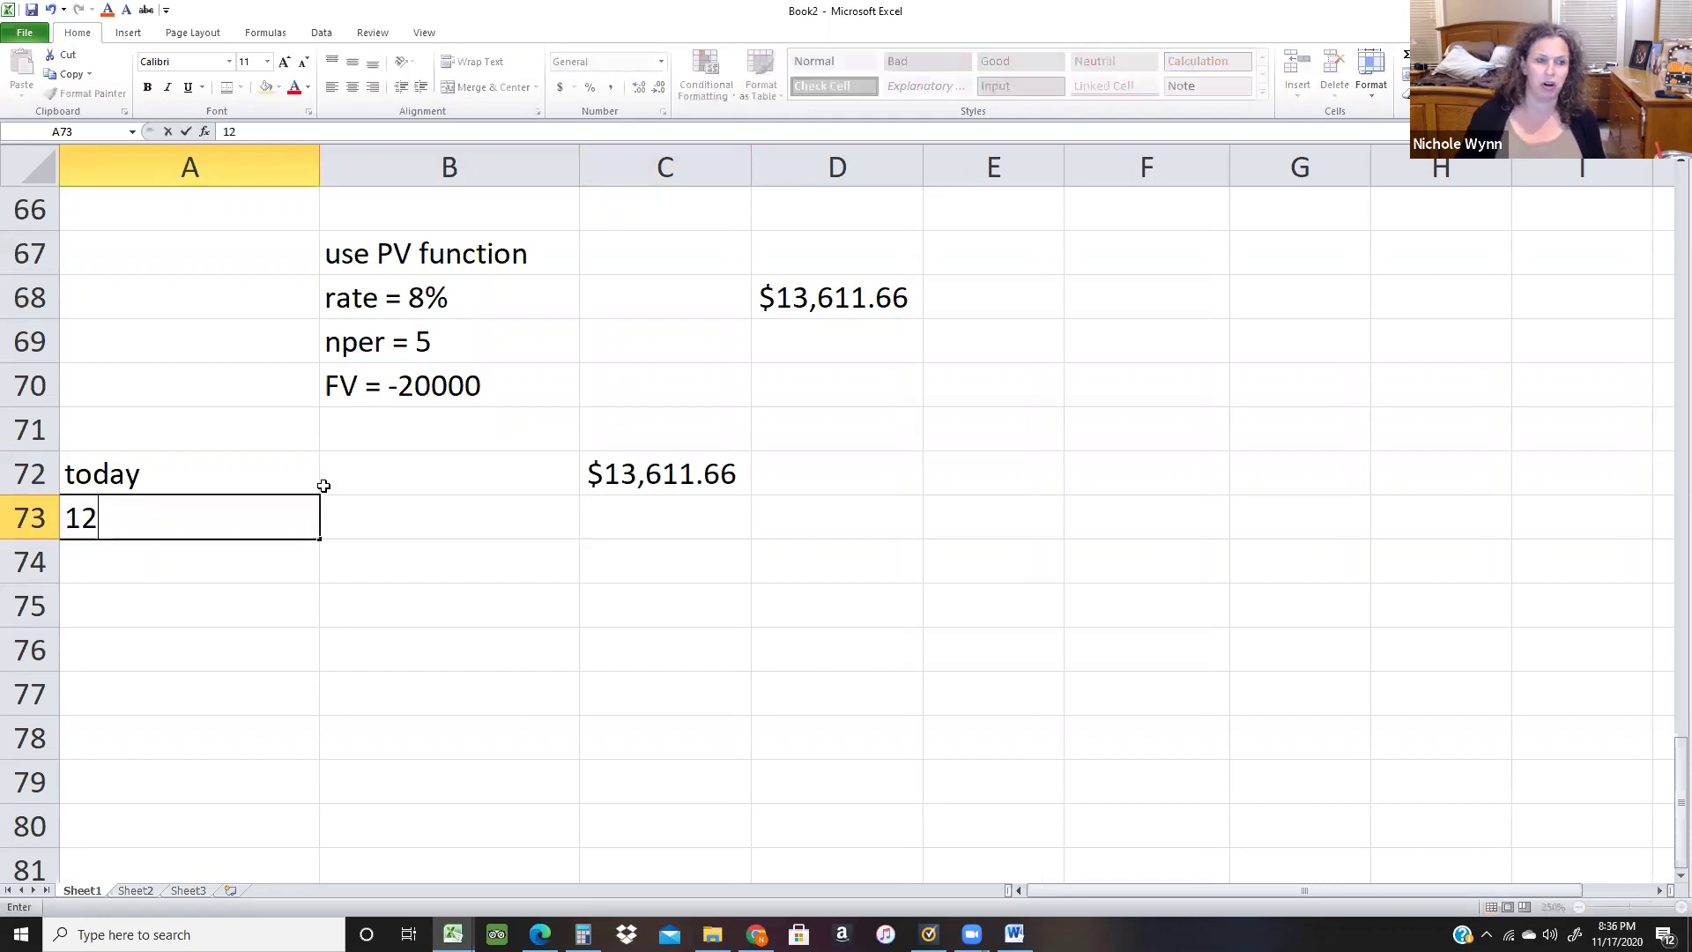
type("/")
key("Escape")
Enter the date 1/1/2020 in cell A72 and 12/31/2020 in cell A73.
key("Up")
type("1/1/")
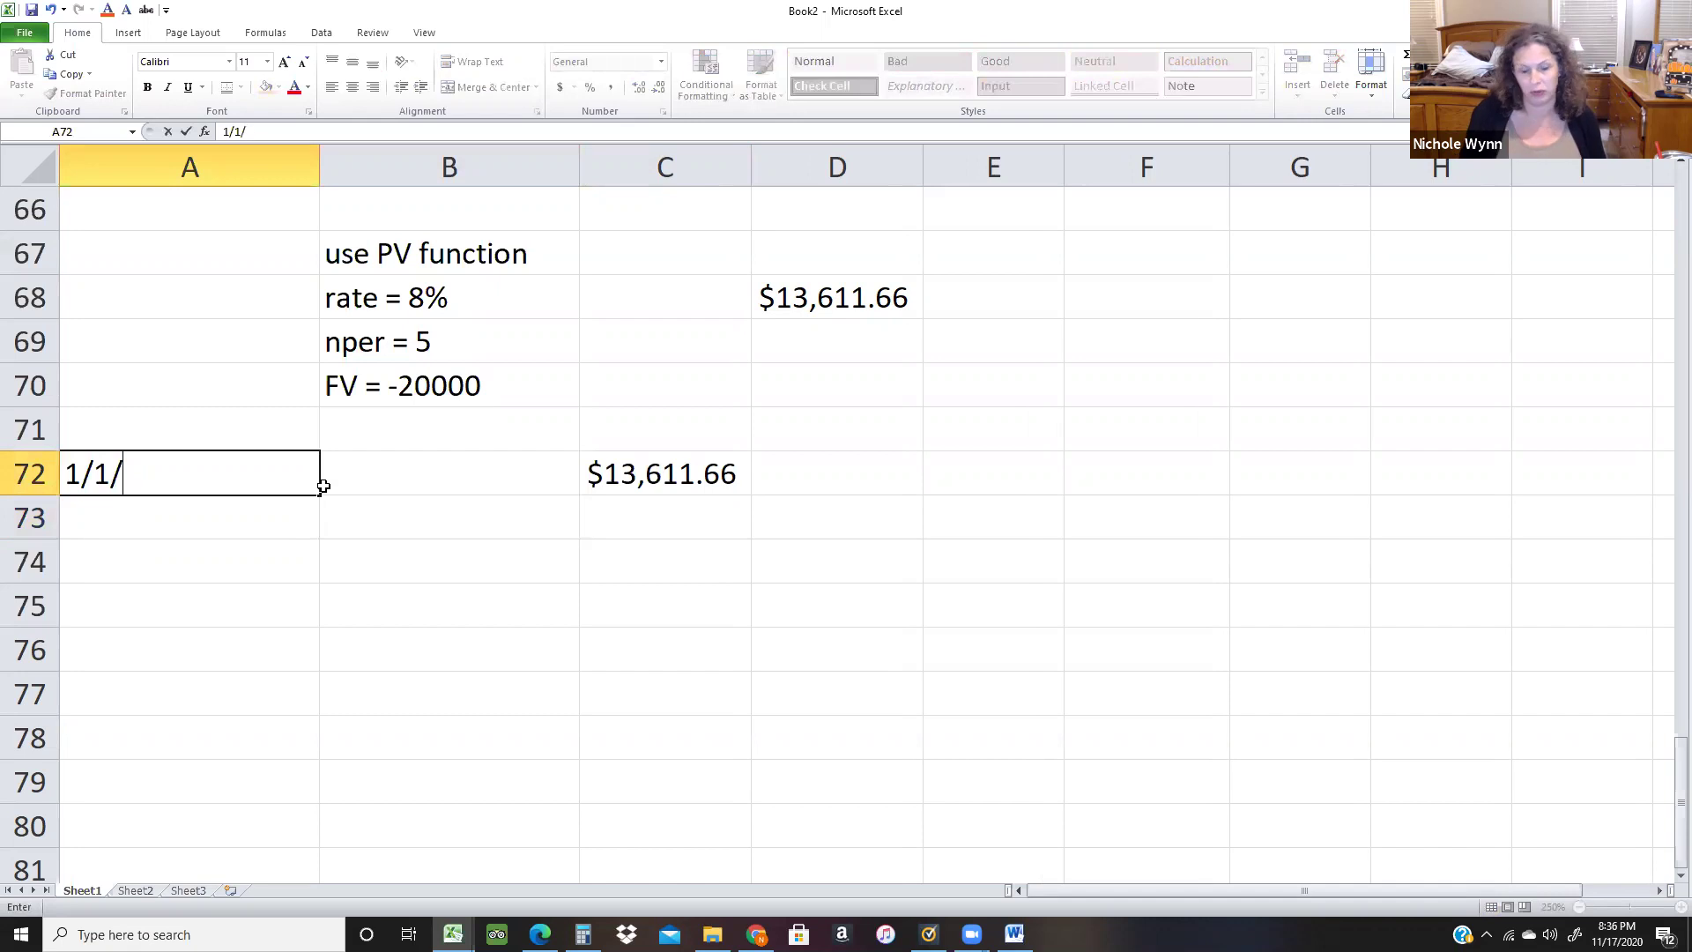
type("2020")
key("Return")
type("12/3")
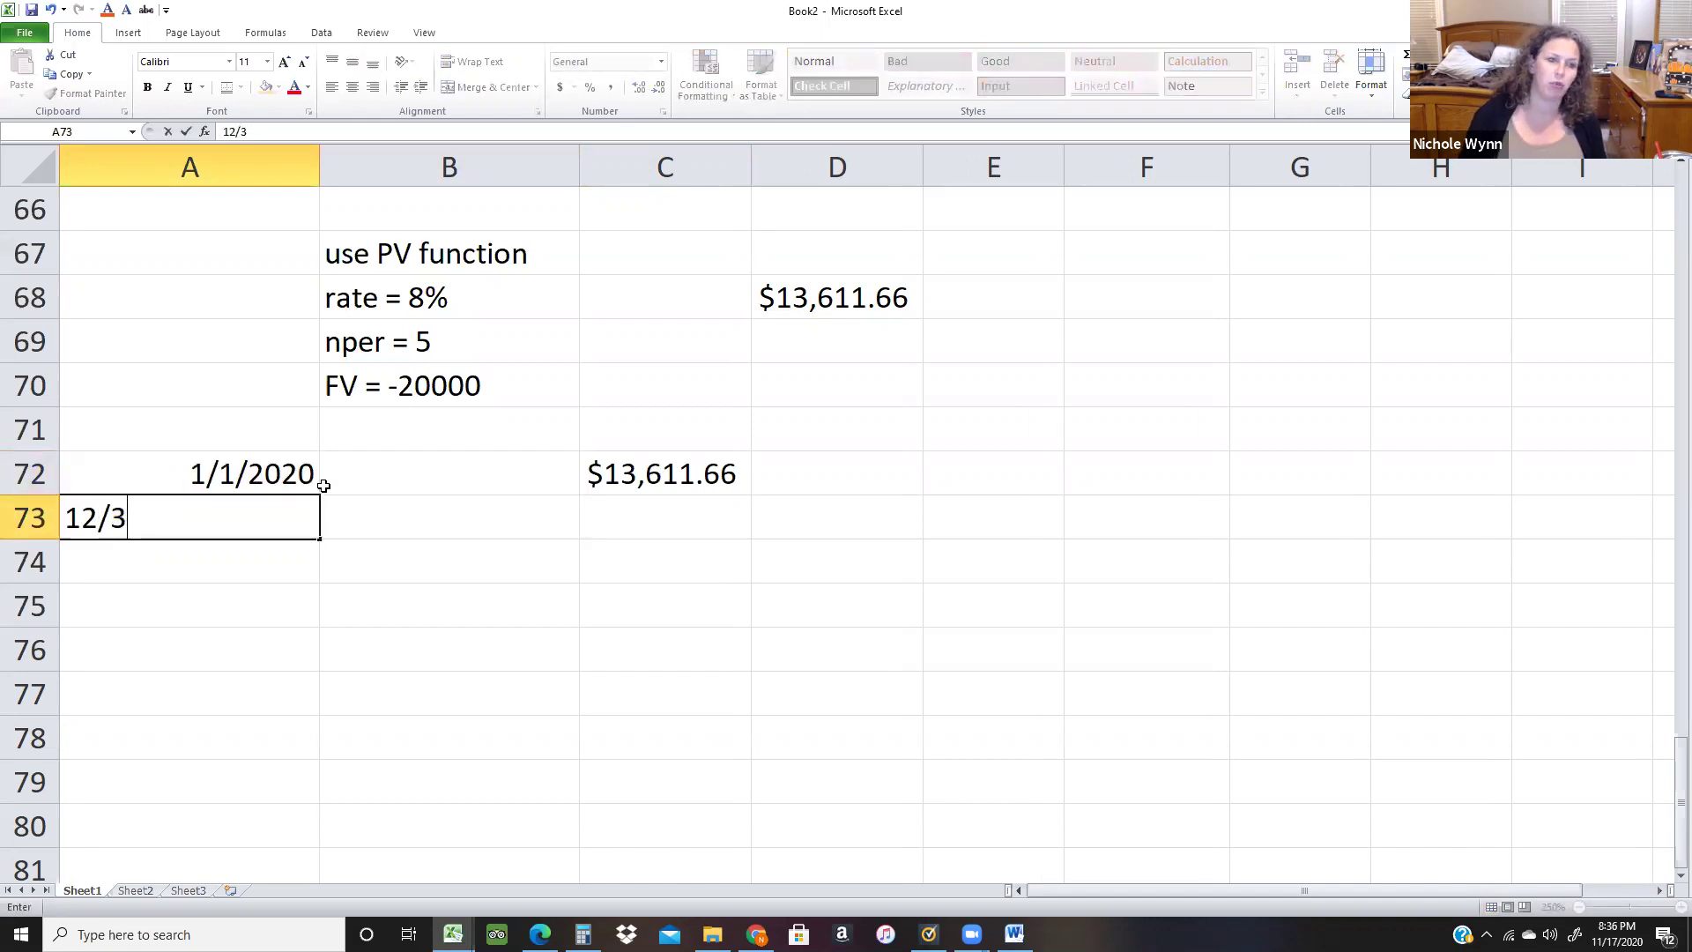
type("1/2020")
key("Return")
Label the schedule columns by entering "interest" in B71 and "balance" in C71.
key("Up")
key("Right")
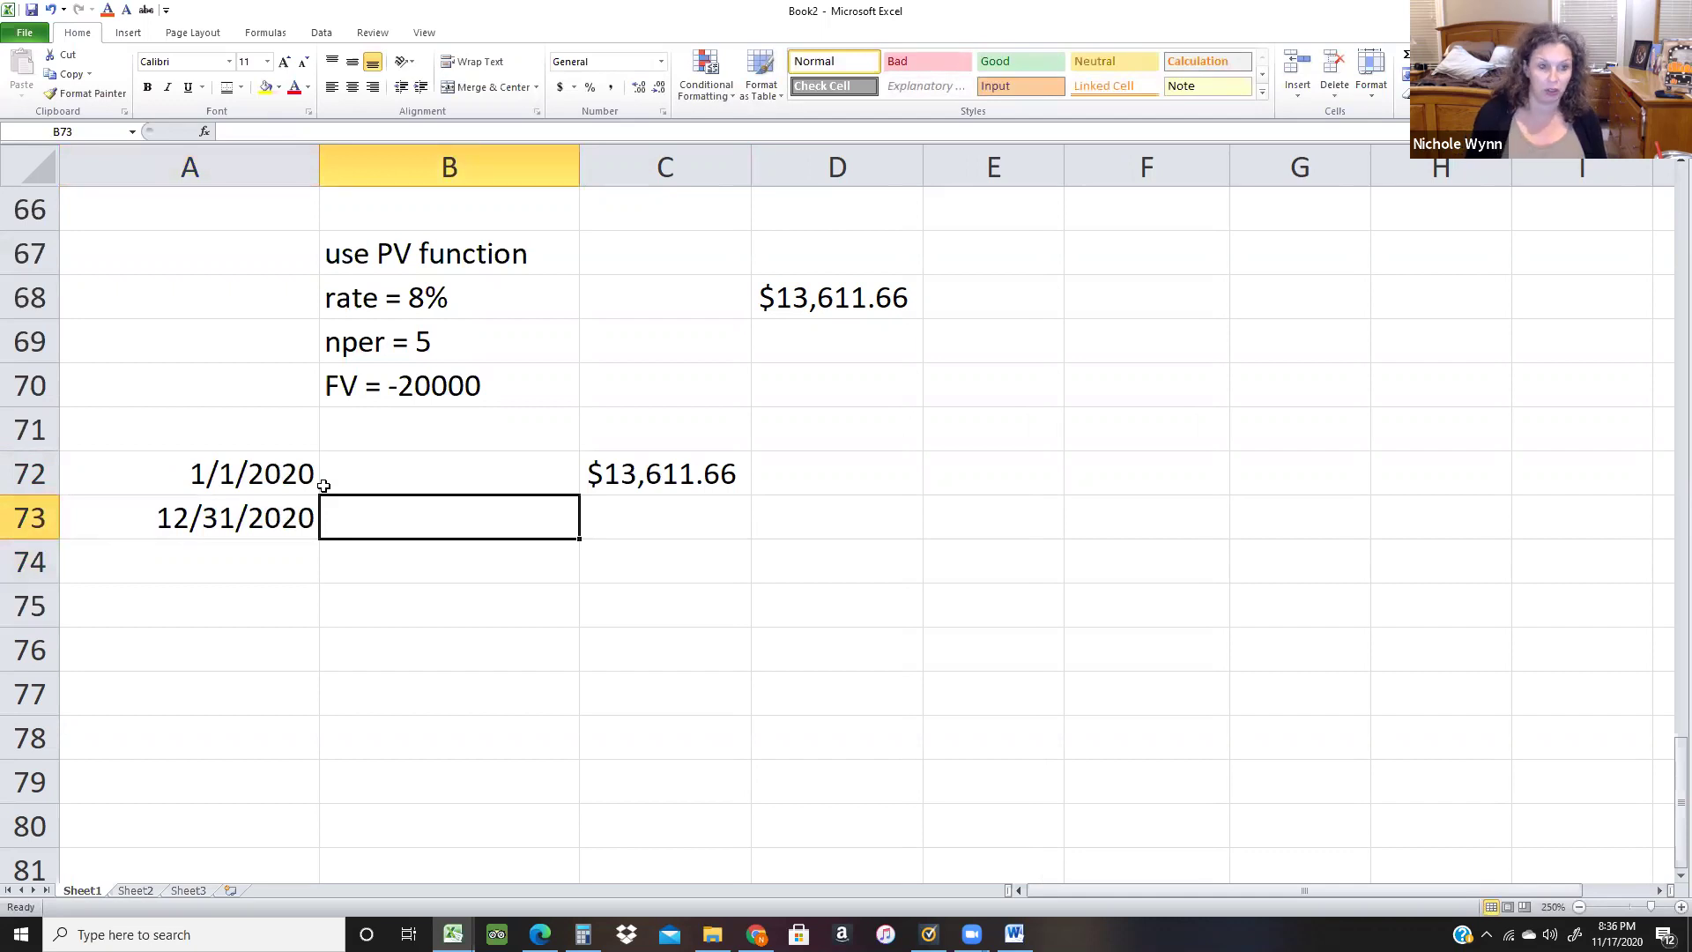
key("Up")
key("Up")
type("interest")
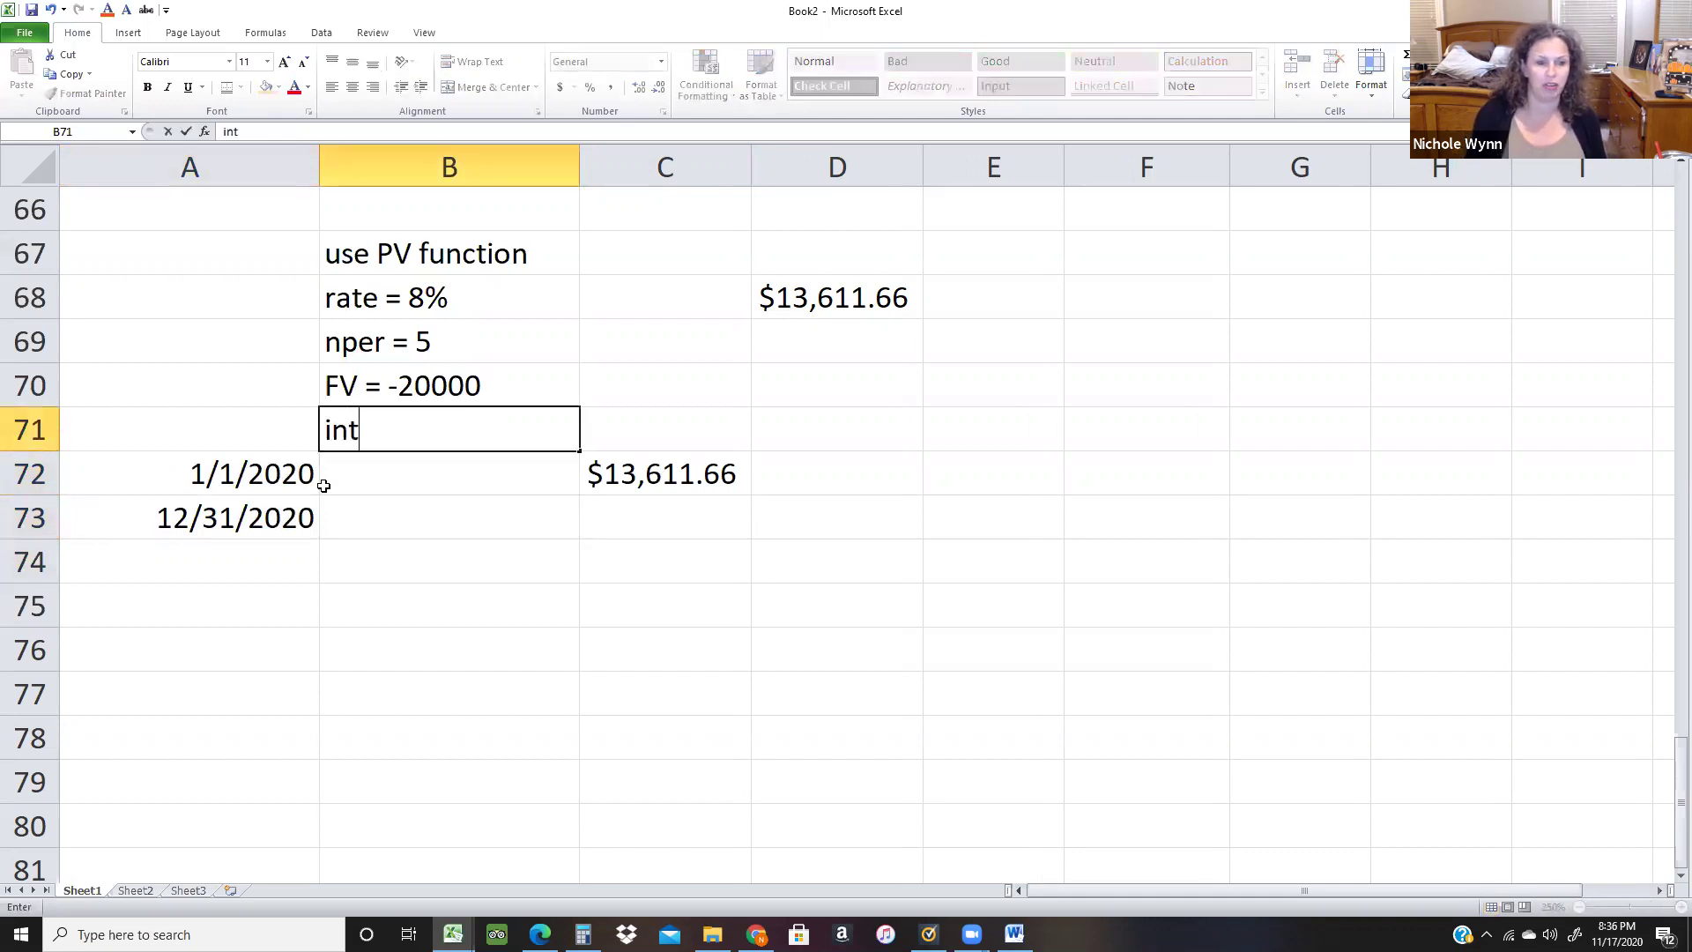
key("Tab")
type("balance")
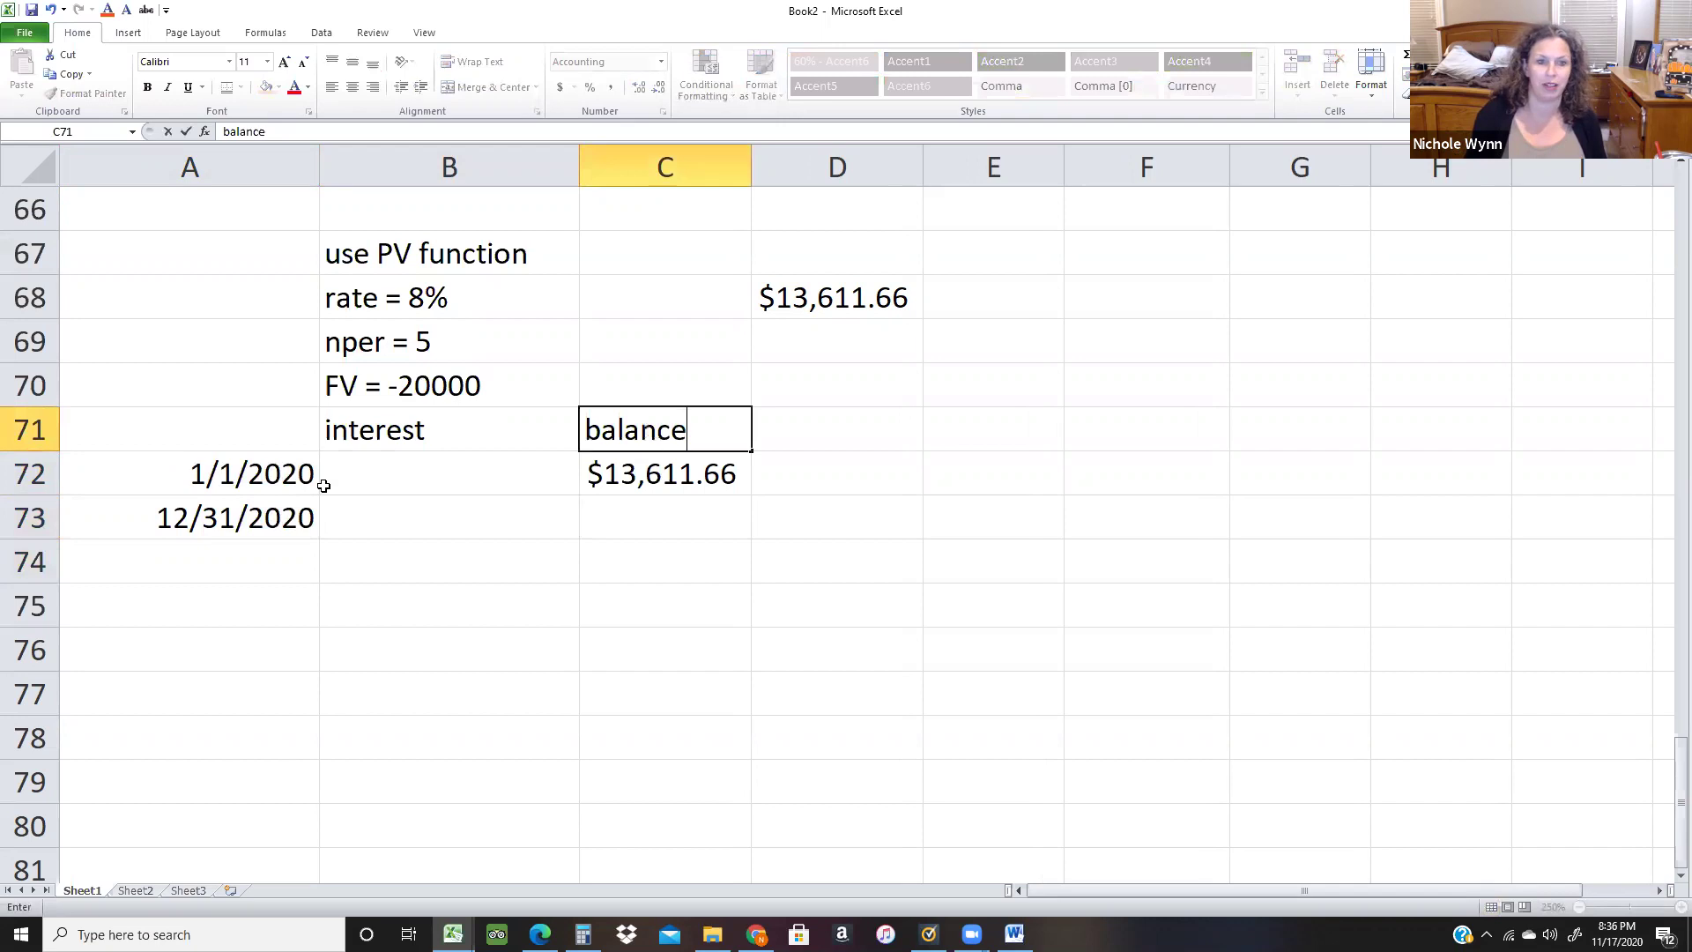
key("Return")
Calculate the first year's interest in B73 with the formula =C72*.06*1.
key("Down")
key("Left")
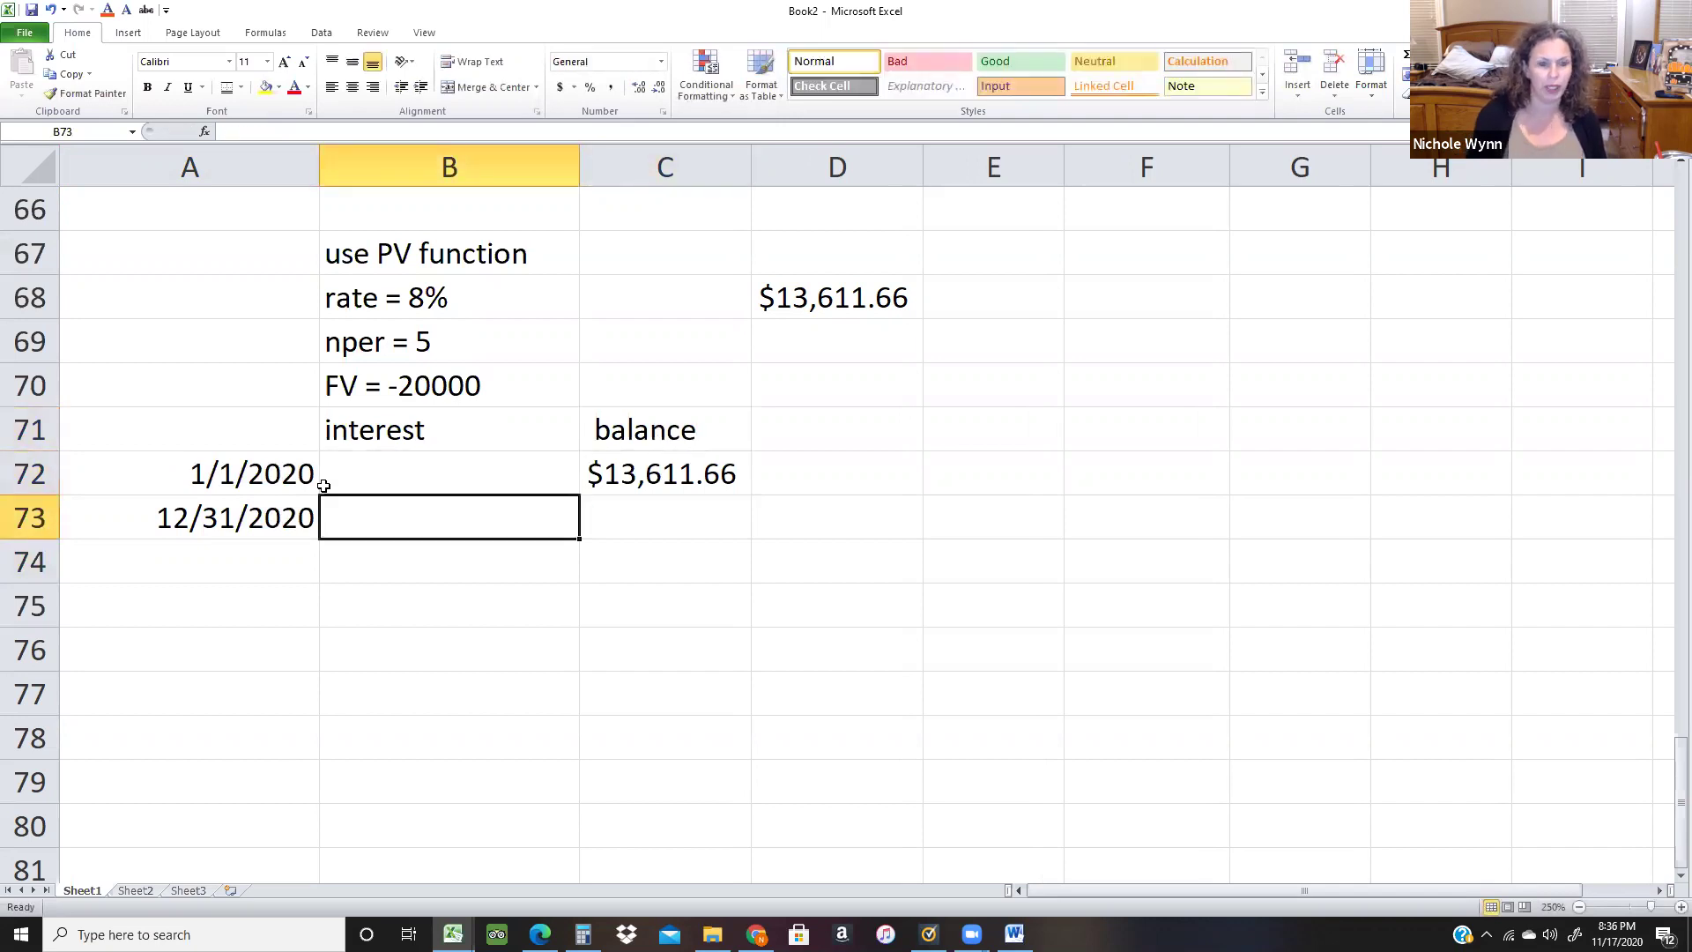
type("=")
key("Up")
key("Right")
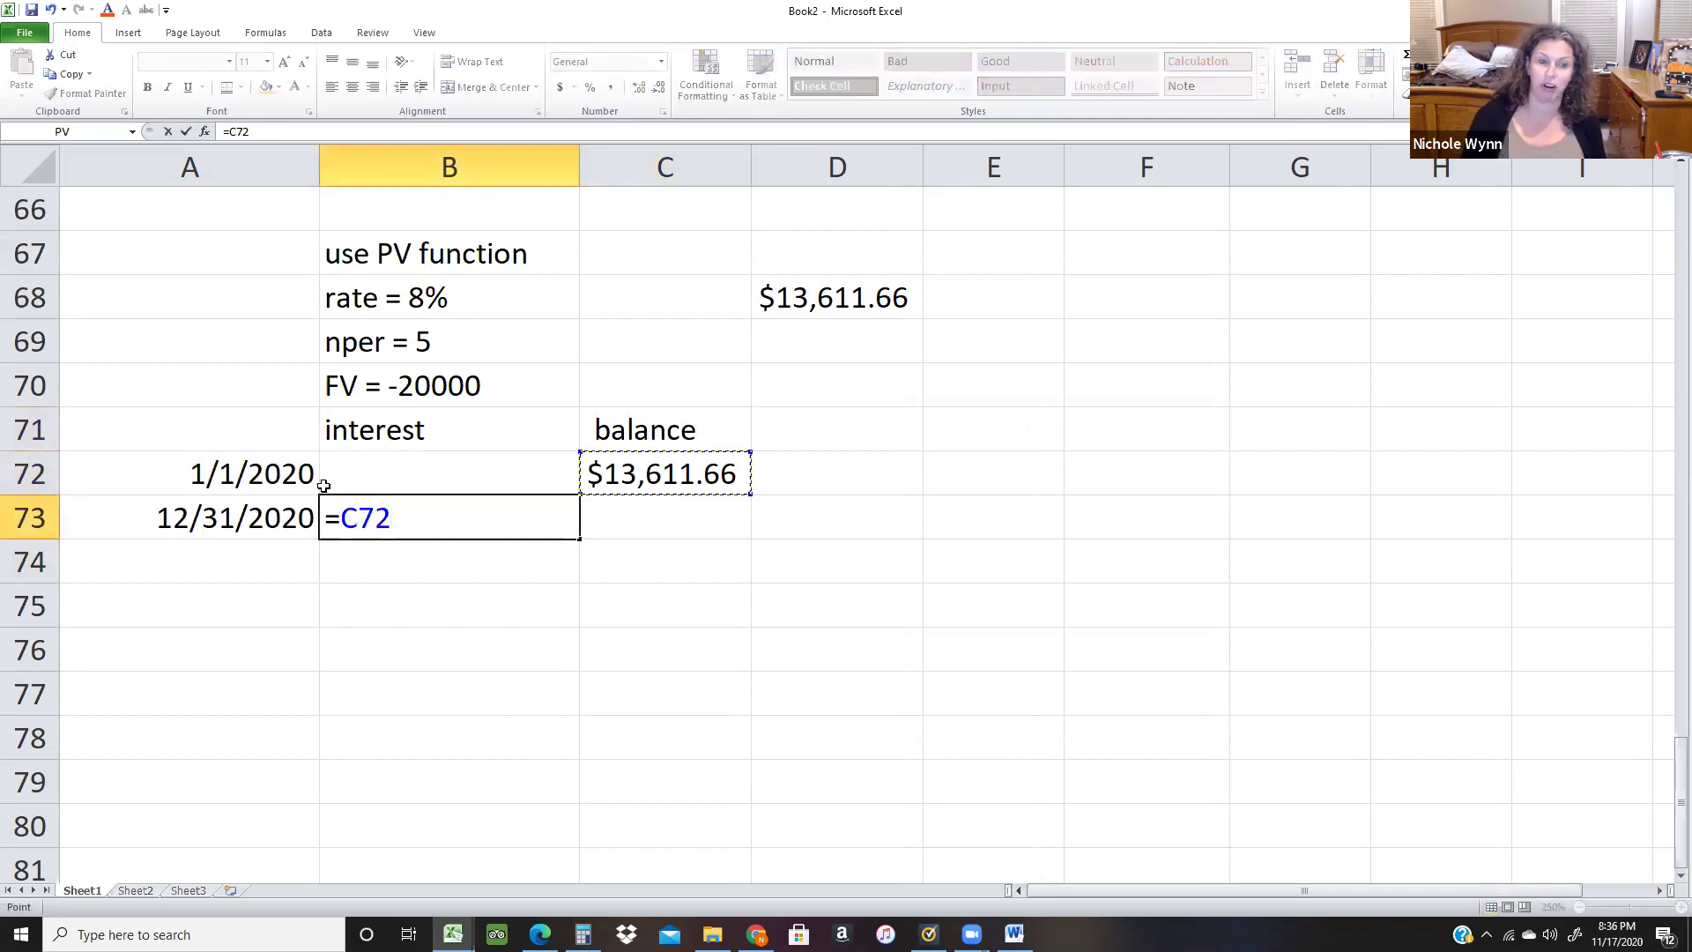
type("*.06*1")
key("Return")
Calculate the first year-end balance in C73 by adding the interest to the opening balance with =C72+B73.
key("Up")
key("Right")
type("=")
key("Up")
type("+")
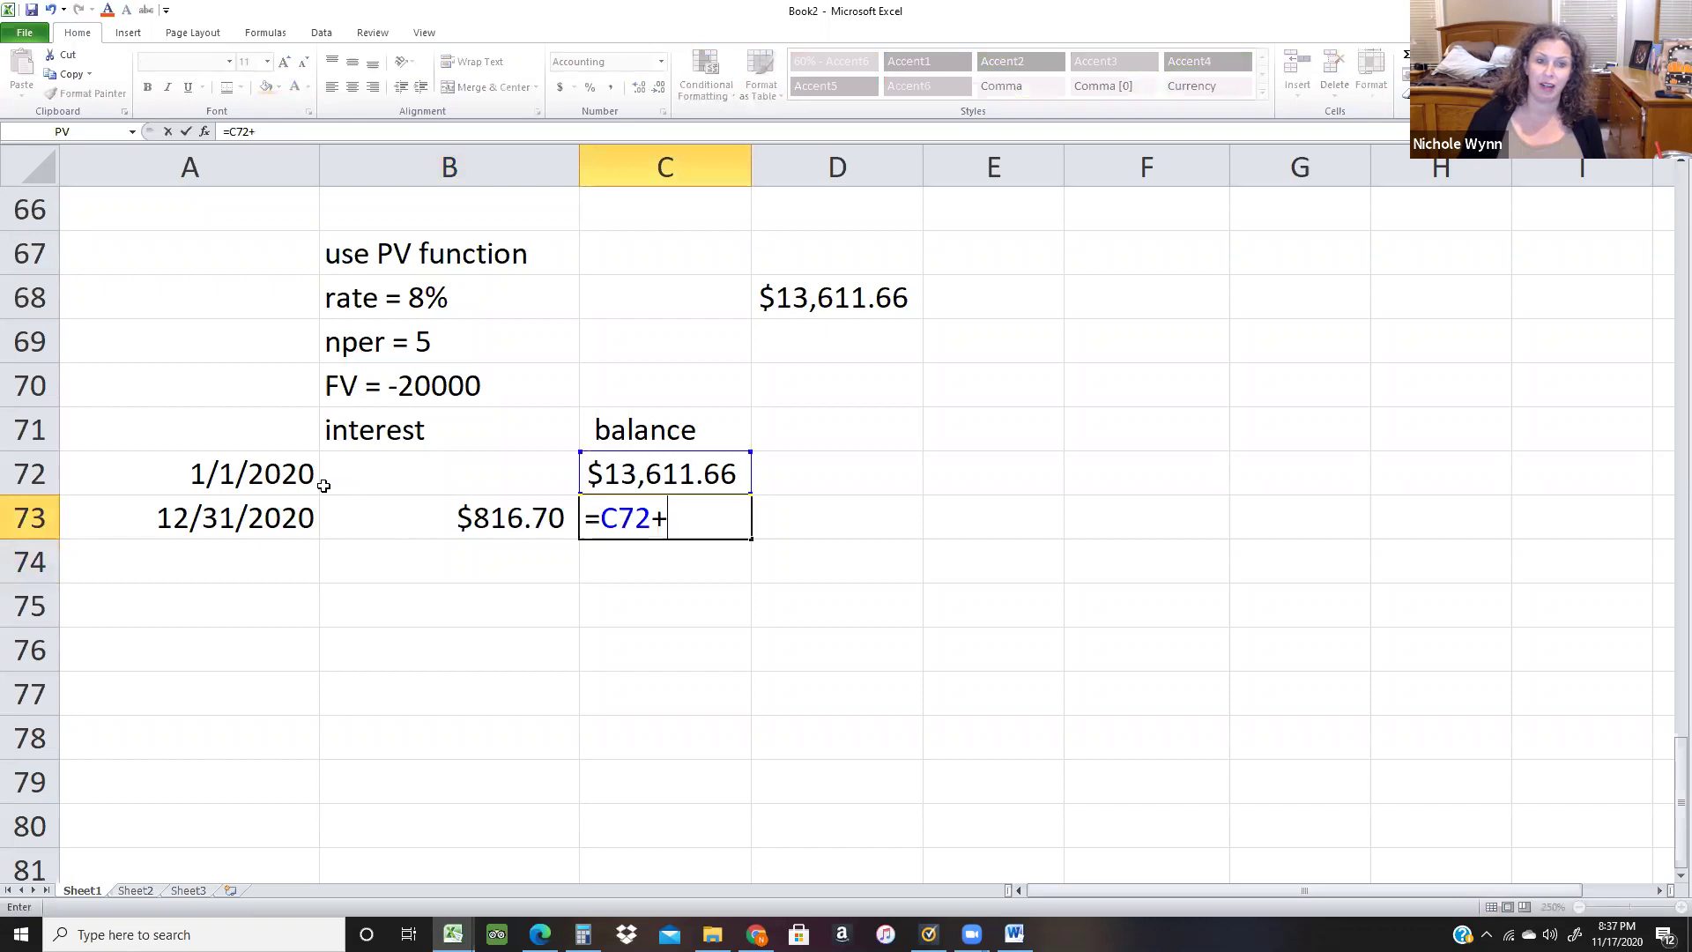
key("Left")
key("Return")
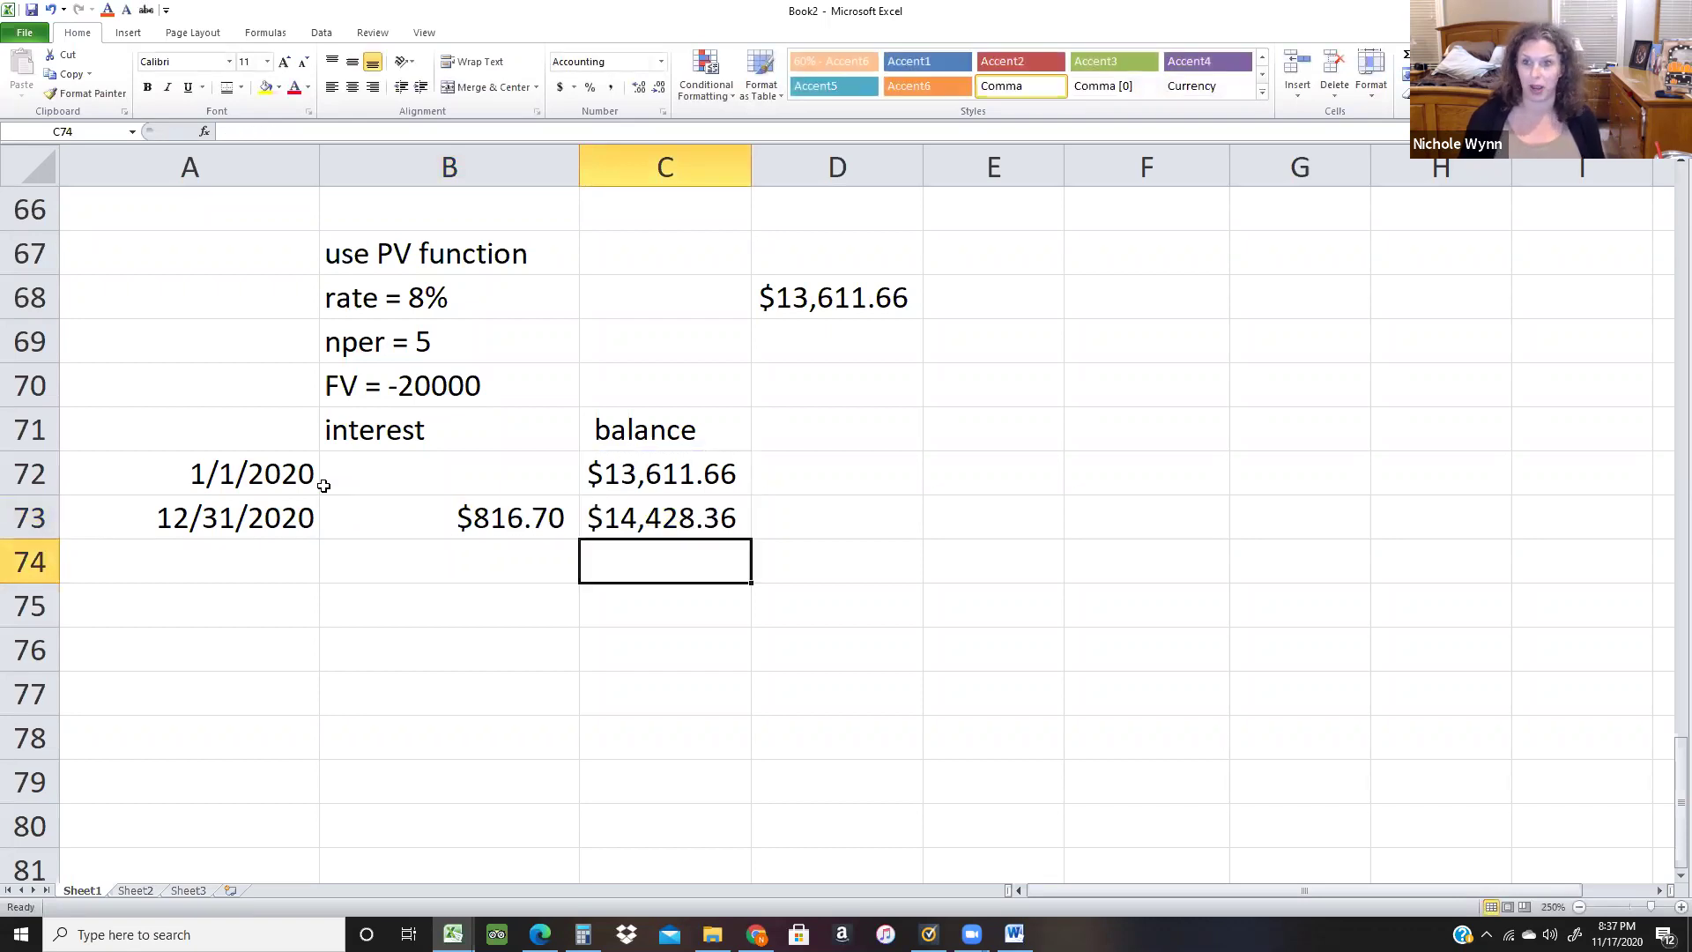
Enter the date 12/31/2021 in A74 and calculate that year's interest in B74 with =C73*.08*1.
key("Home")
type("12/31/2021")
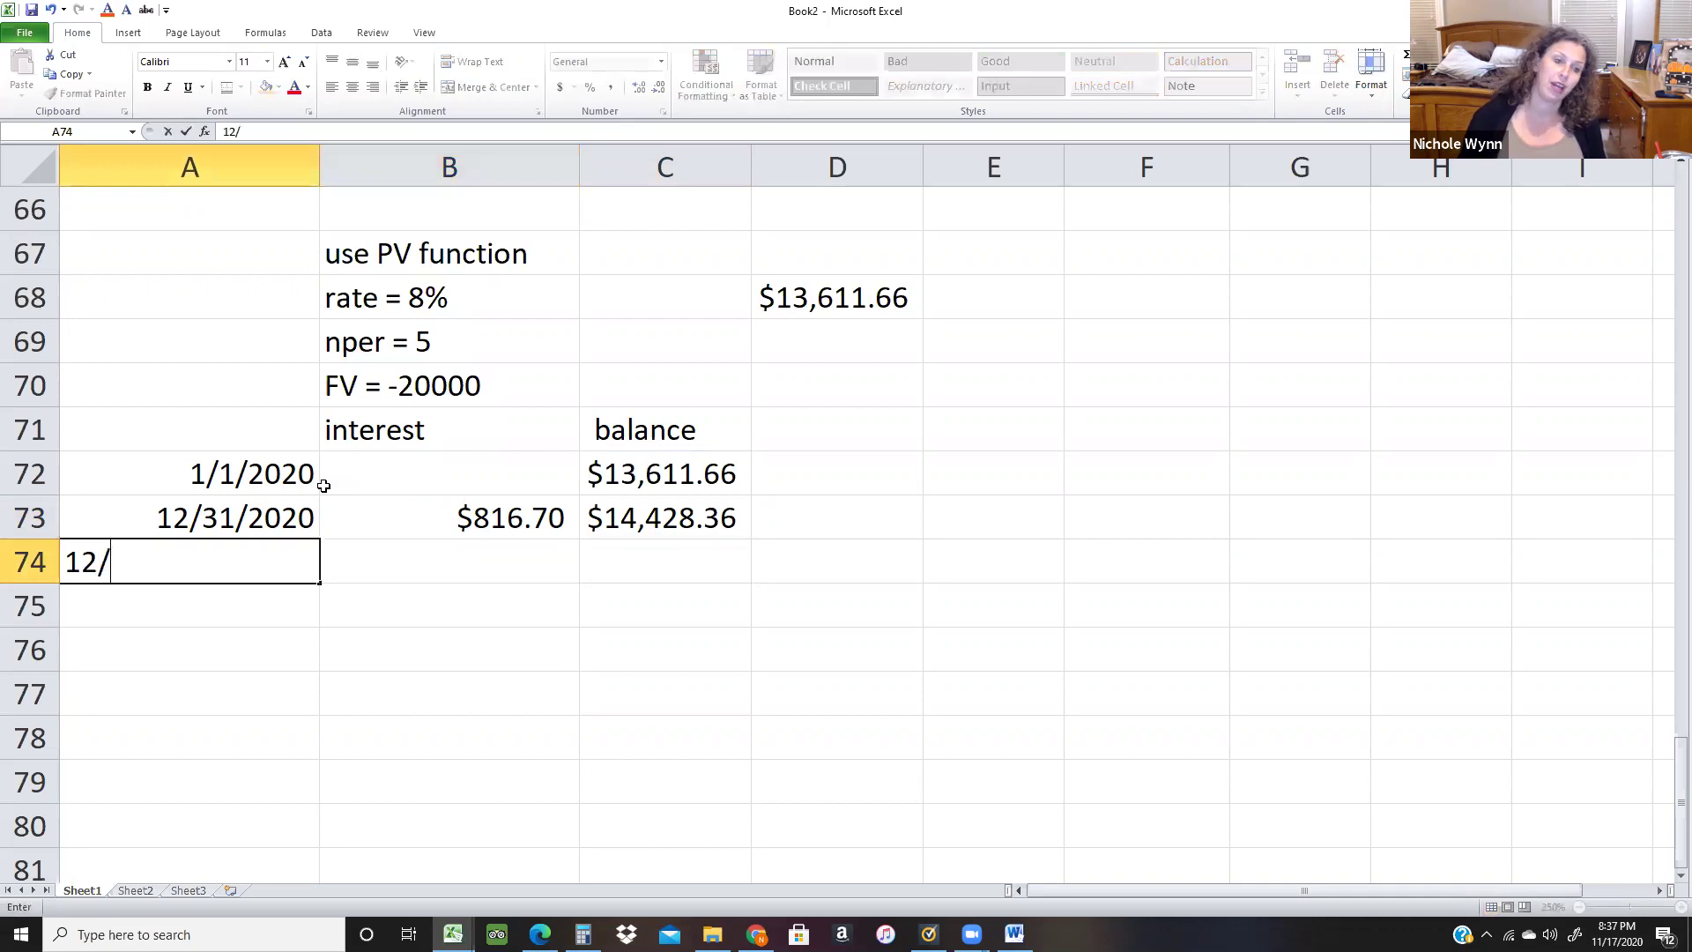
key("Tab")
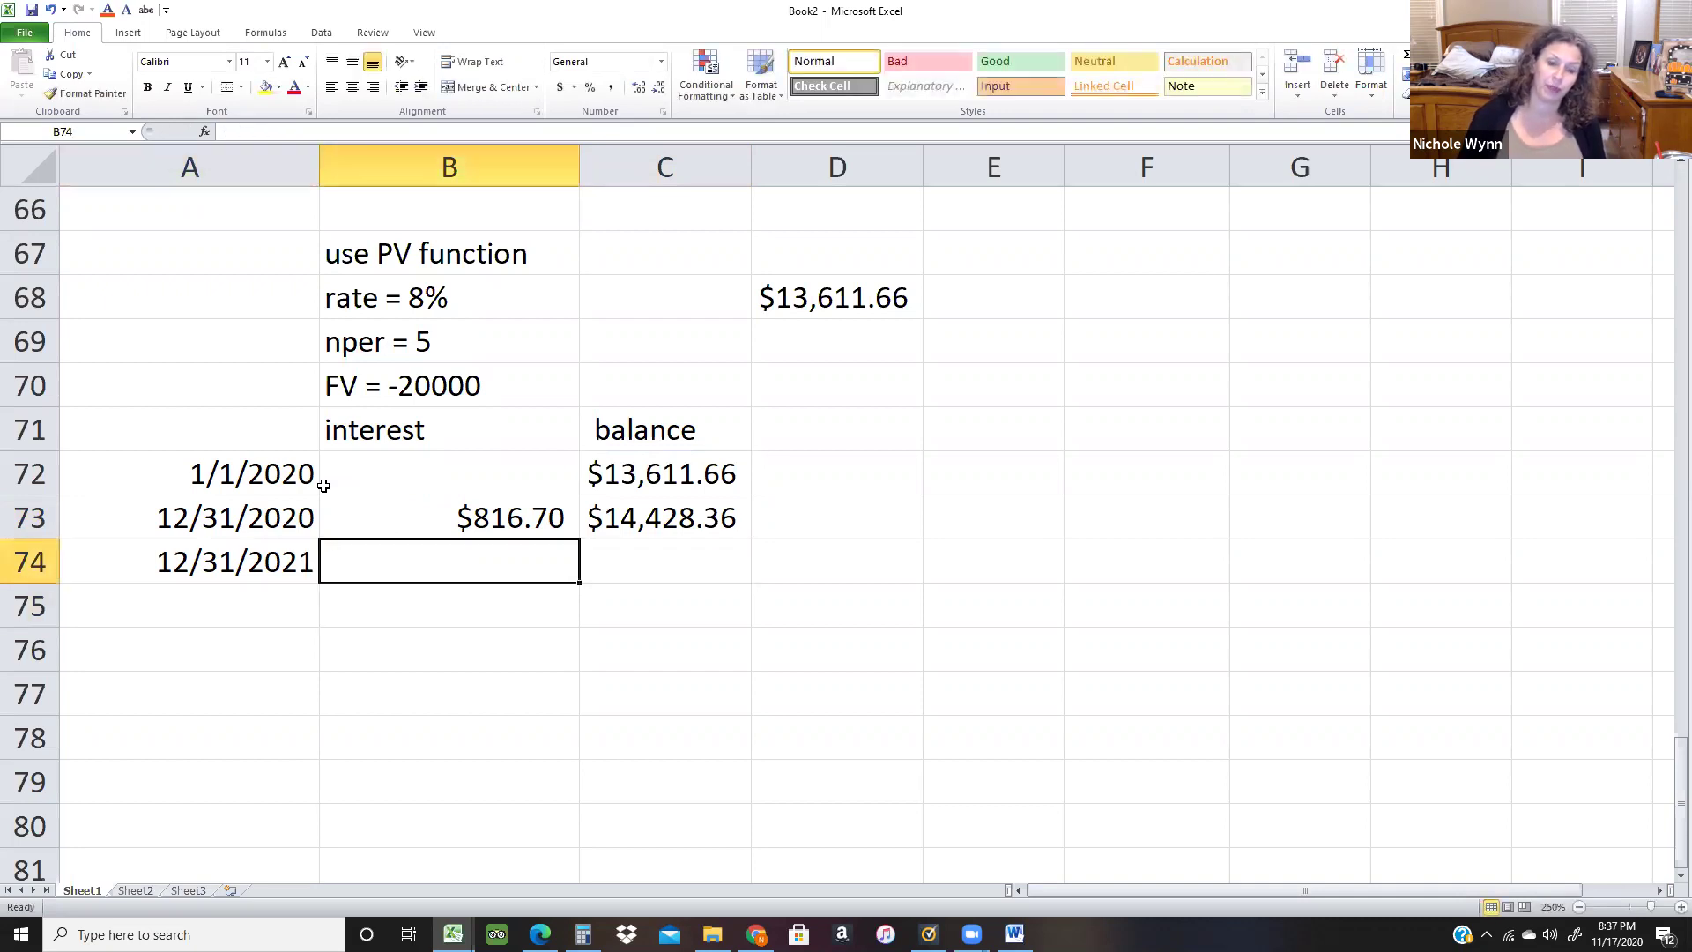
type("=")
key("Up")
key("Right")
type("*.08*1")
key("Return")
Calculate the second year-end balance in C74 with =C73+B74.
key("Up")
key("Right")
type("=")
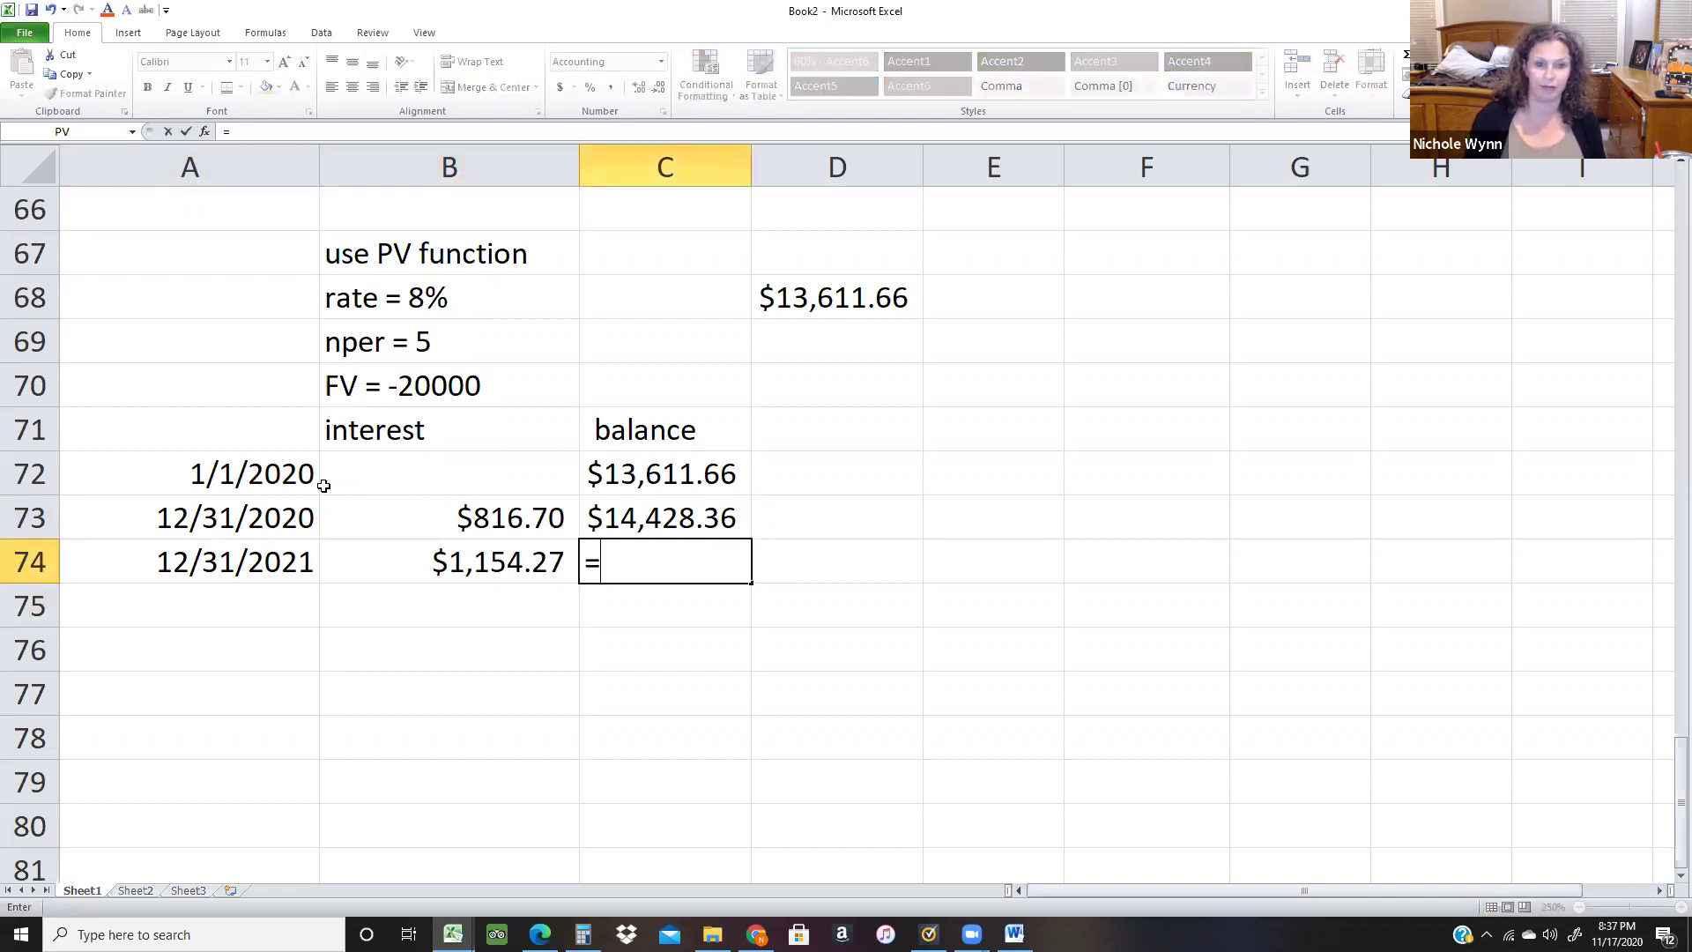
key("Up")
type("+")
key("Left")
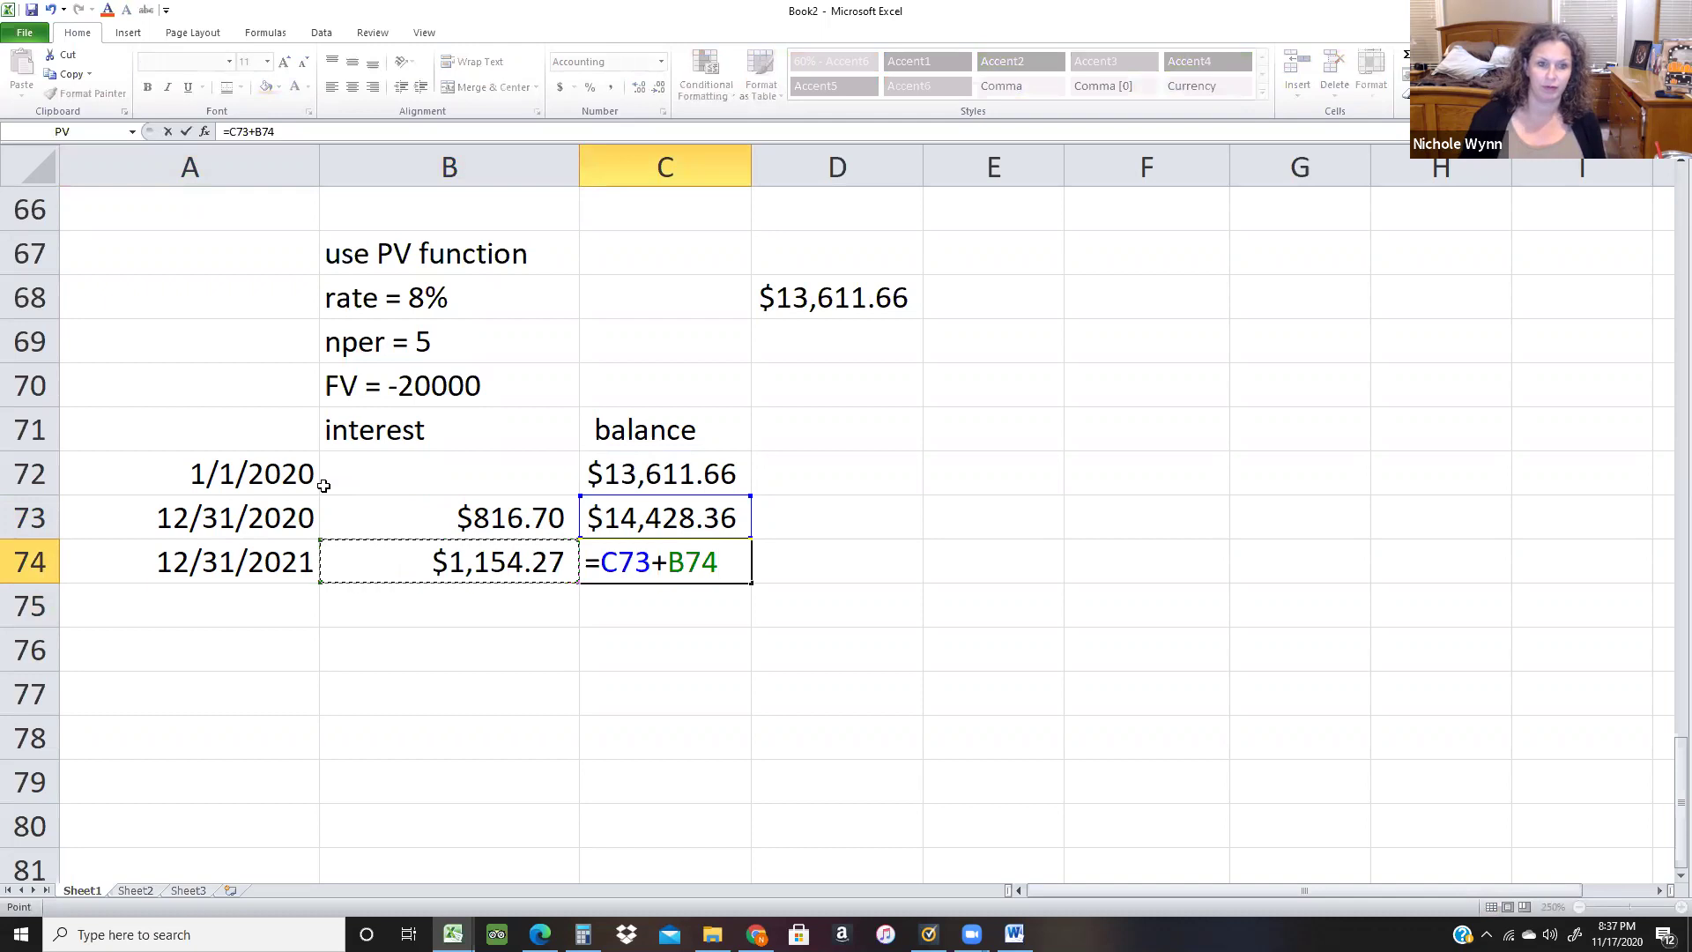
key("Return")
Enter the year-end dates 12/31/2022, 12/31/2023 and 12/31/2024 in cells A75 to A77.
key("Left")
key("Left")
type("12/31")
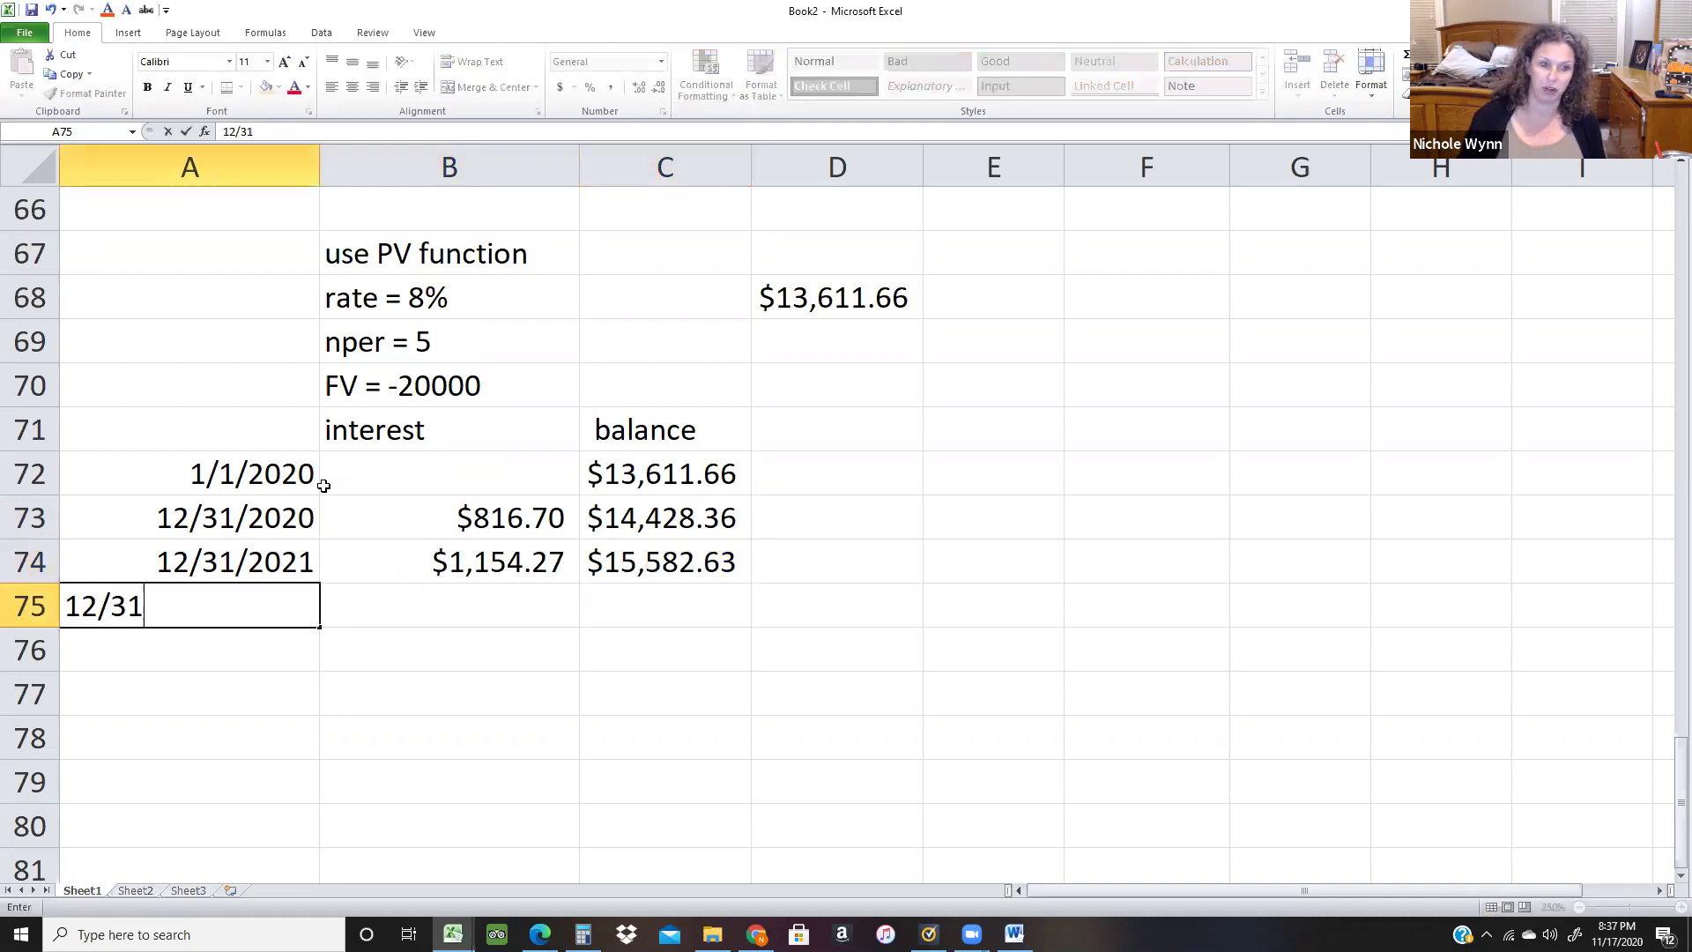
type("/2022")
key("Return")
type("12/31/2023")
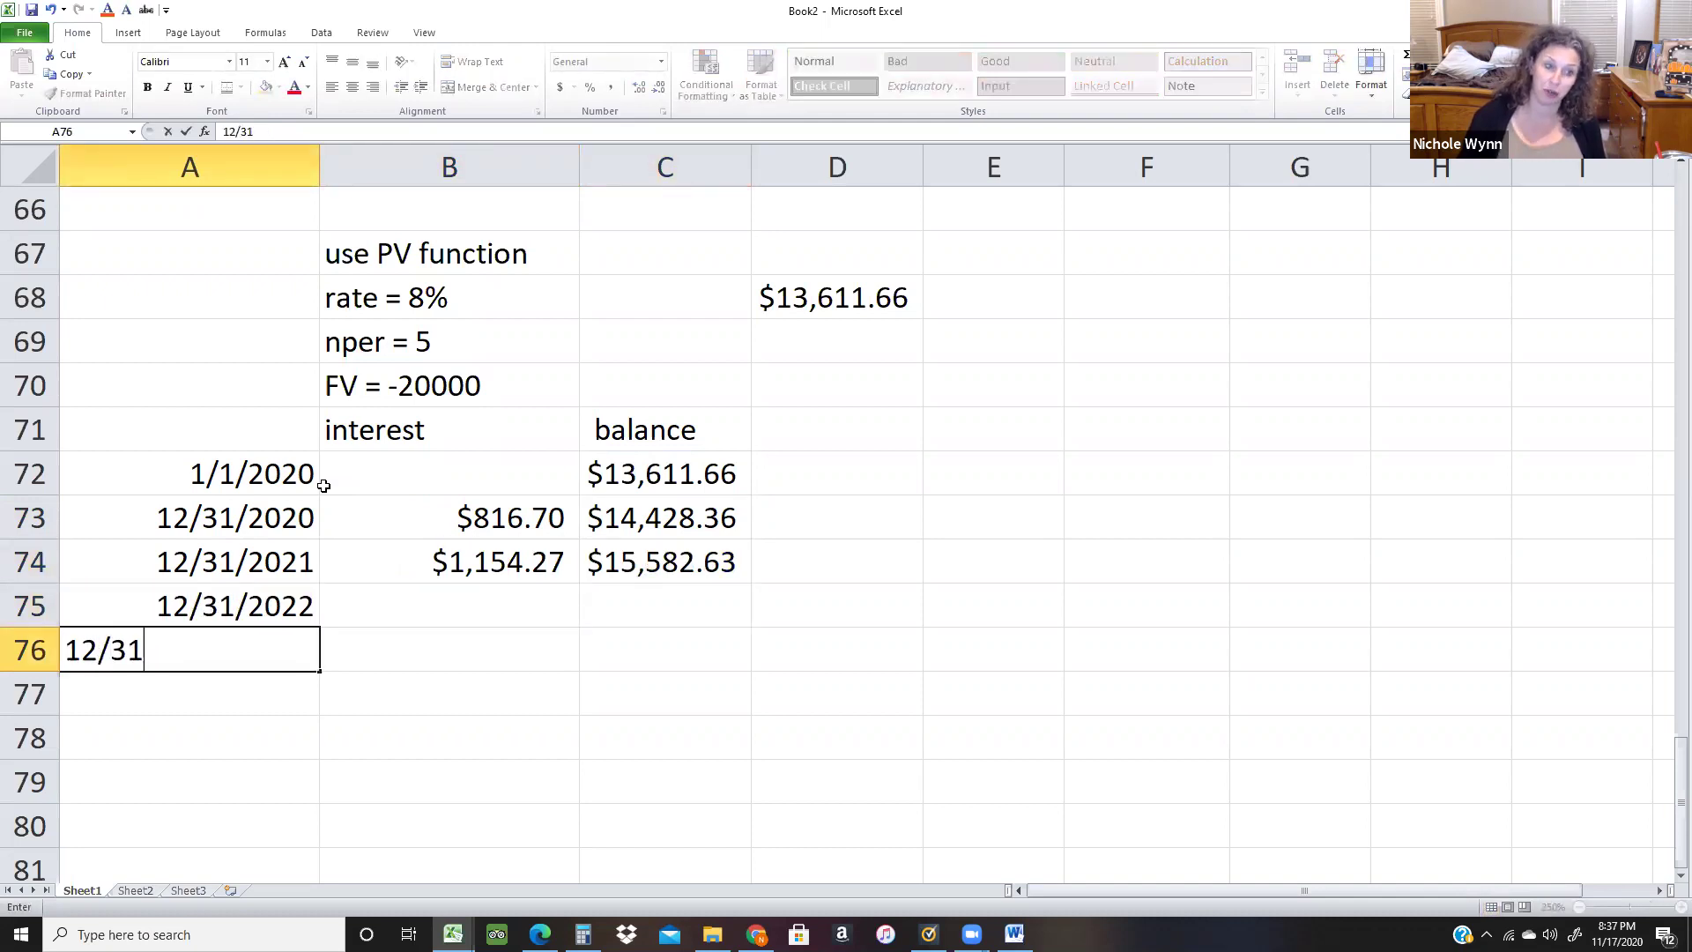
key("Return")
key("Up")
key("Up")
key("Down")
key("Down")
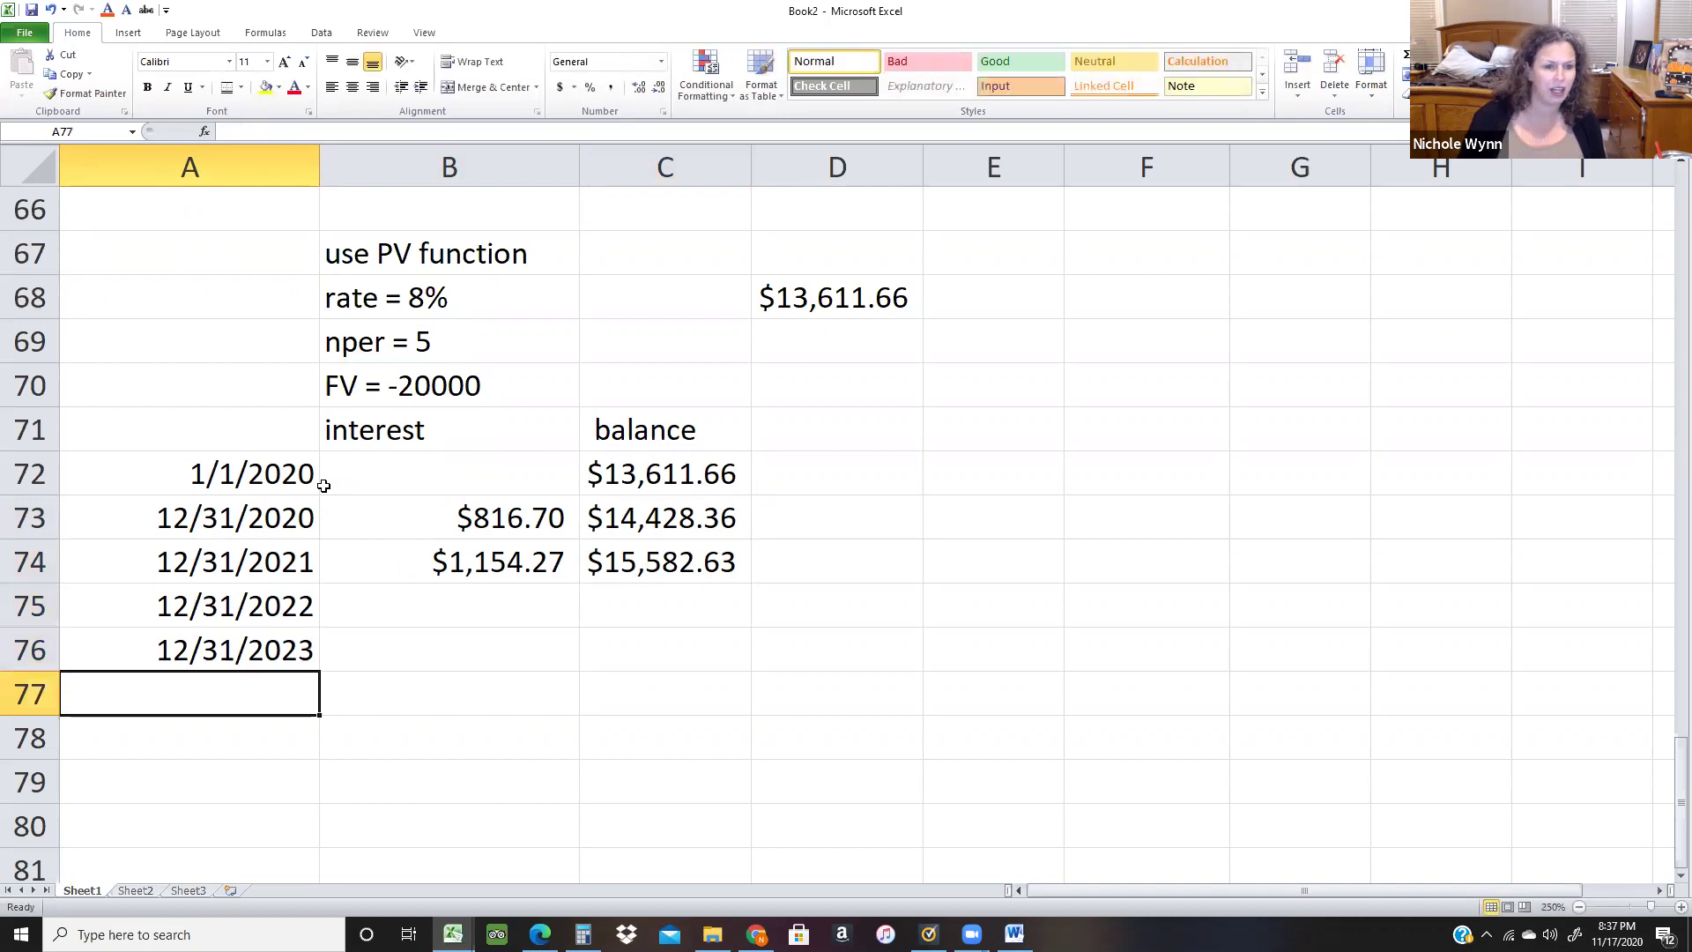
type("12/31/2024")
key("Return")
Calculate the third year's interest in B75 with the formula =C74*.08.
key("Up")
key("Up")
key("Up")
key("Up")
key("Up")
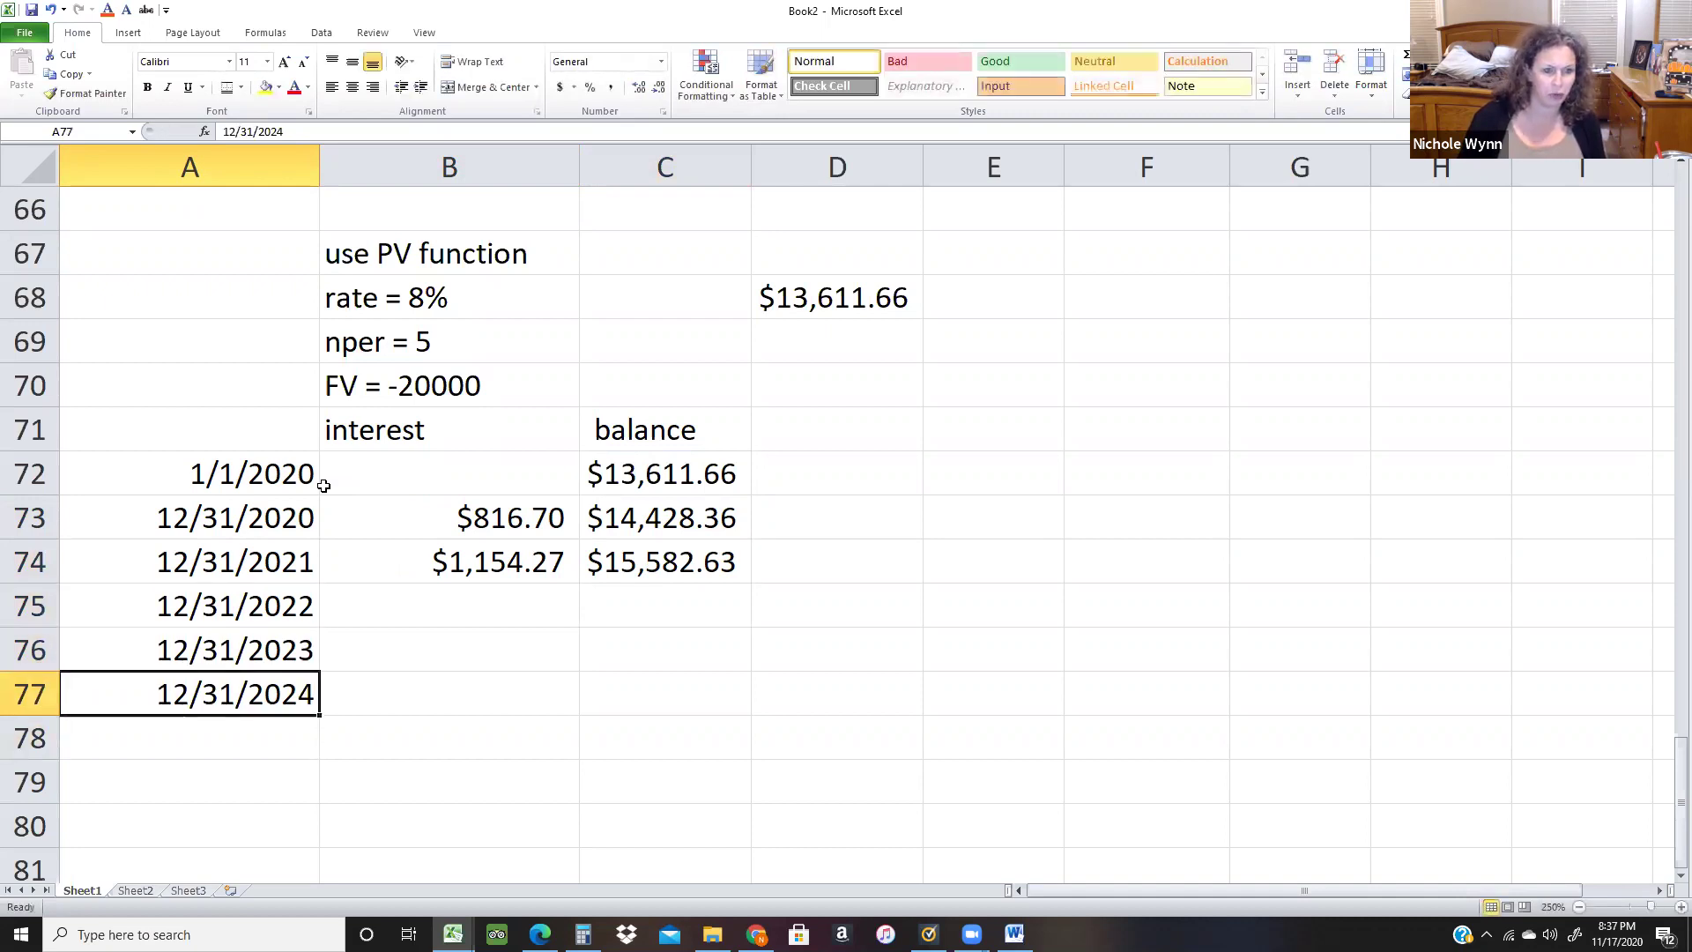
key("Down")
key("Down")
key("Down")
key("Down")
key("Up")
key("Up")
key("Right")
type("=C74*.08")
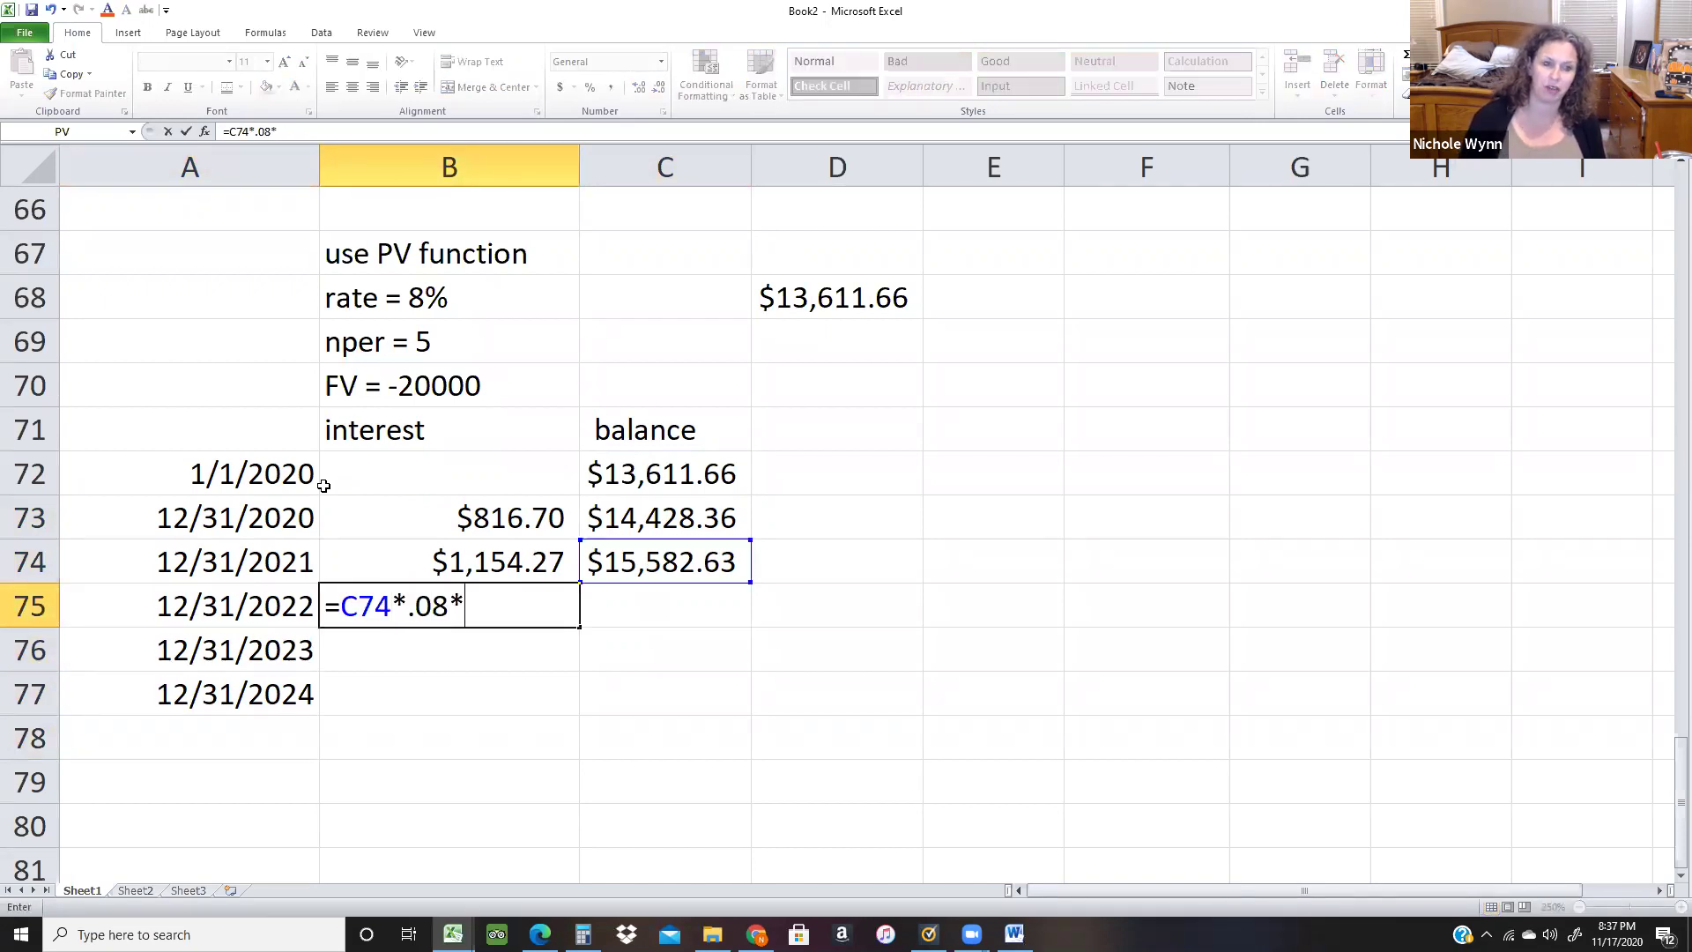
type("*")
key("BackSpace")
key("Return")
Calculate the third year-end balance in C75 with =C74+B75.
key("Up")
key("Right")
type("=")
key("Up")
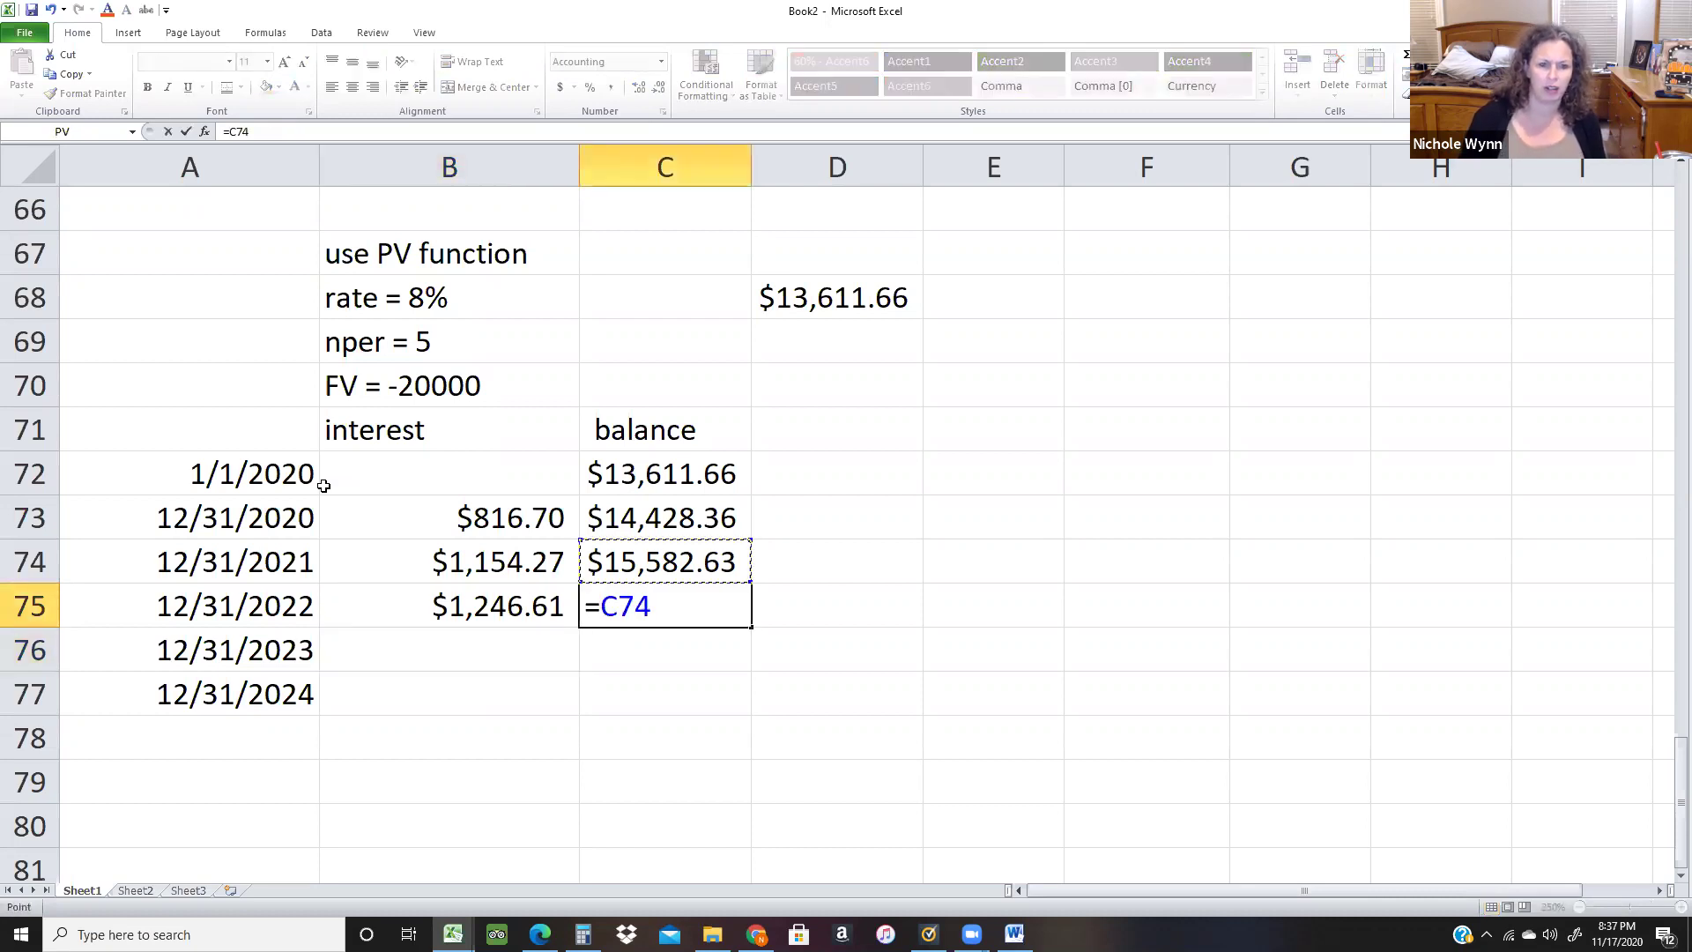
type("+")
key("Left")
key("Return")
Check the earlier interest formulas and calculate the fourth year's interest in B76 with =C75*.08*1.
key("Up")
key("Up")
key("Up")
key("Left")
key("Down")
key("Down")
key("Up")
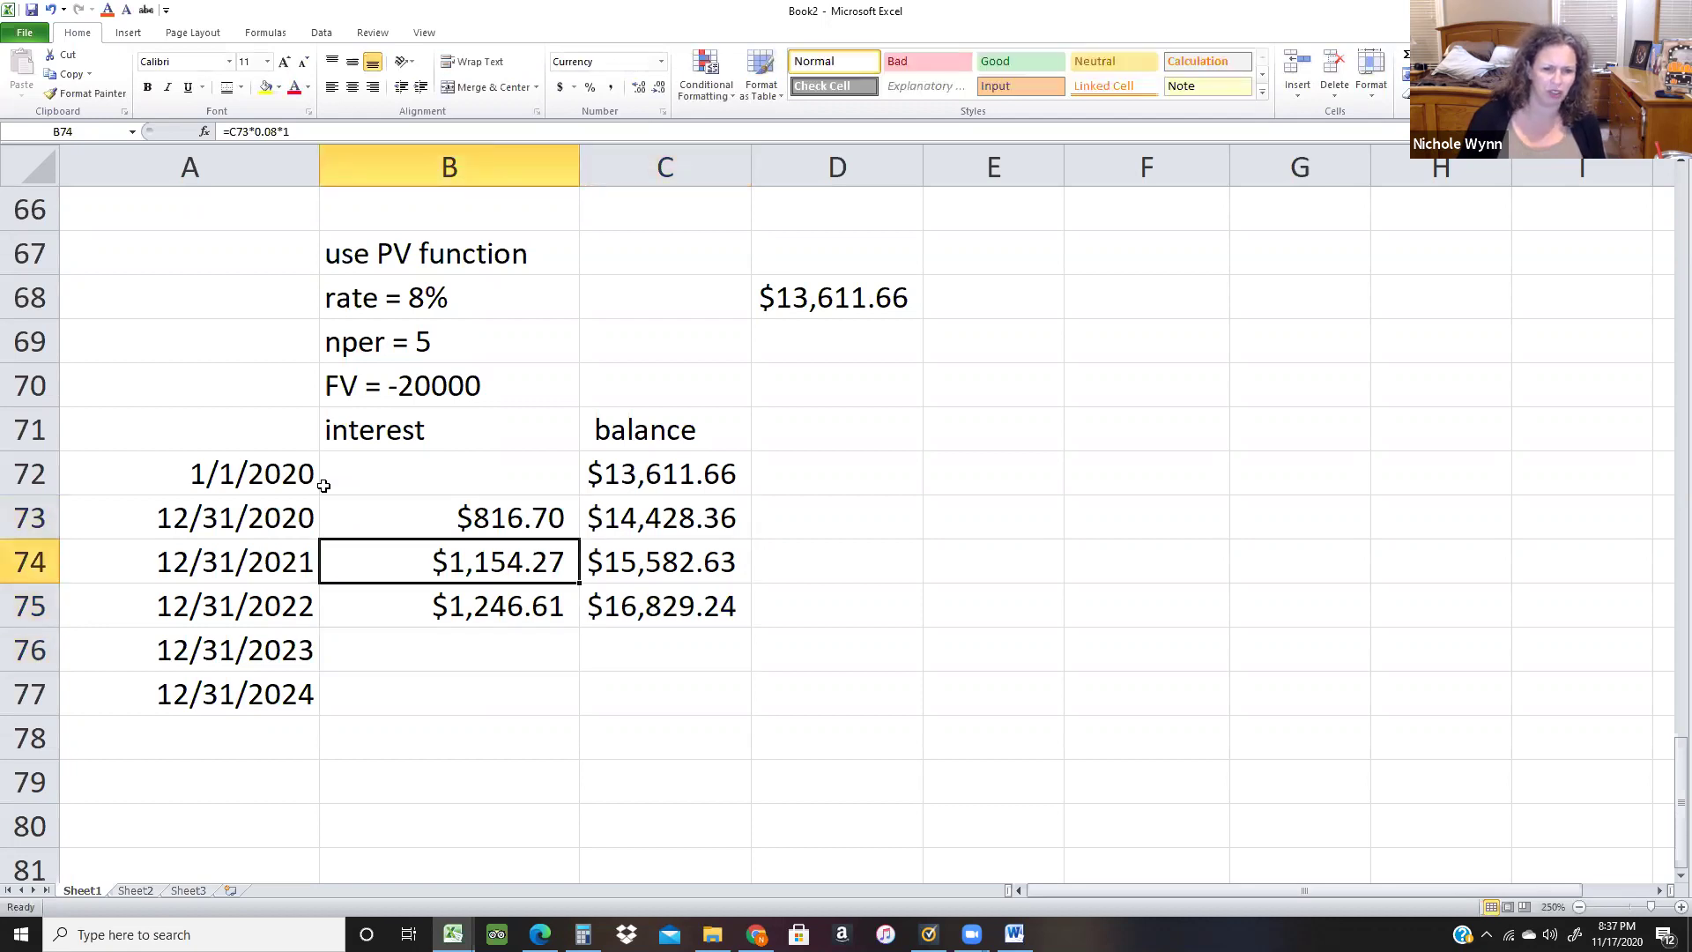
key("Down")
key("Down")
type("=C75*.08*1")
key("Return")
Calculate the fourth year-end balance in C76 with =C75+B76.
key("Up")
key("Right")
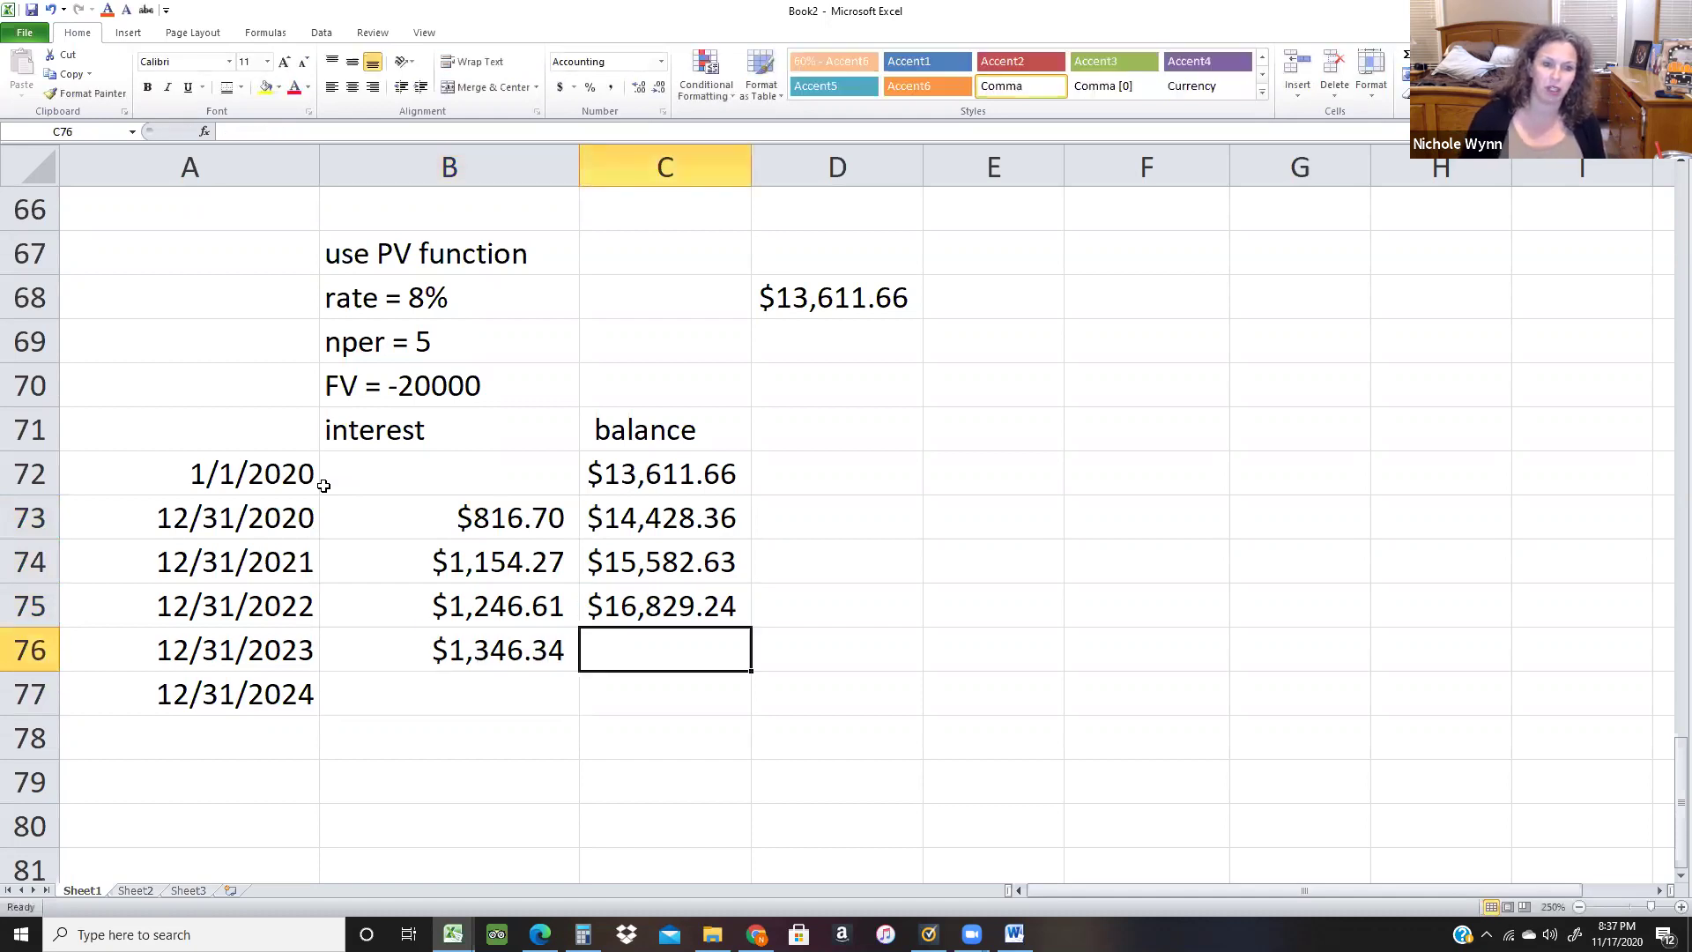
type("=C75+B76")
key("Return")
Calculate the fifth year's interest in B77 with the formula =C76*.08.
key("Left")
type("=C76*.08*")
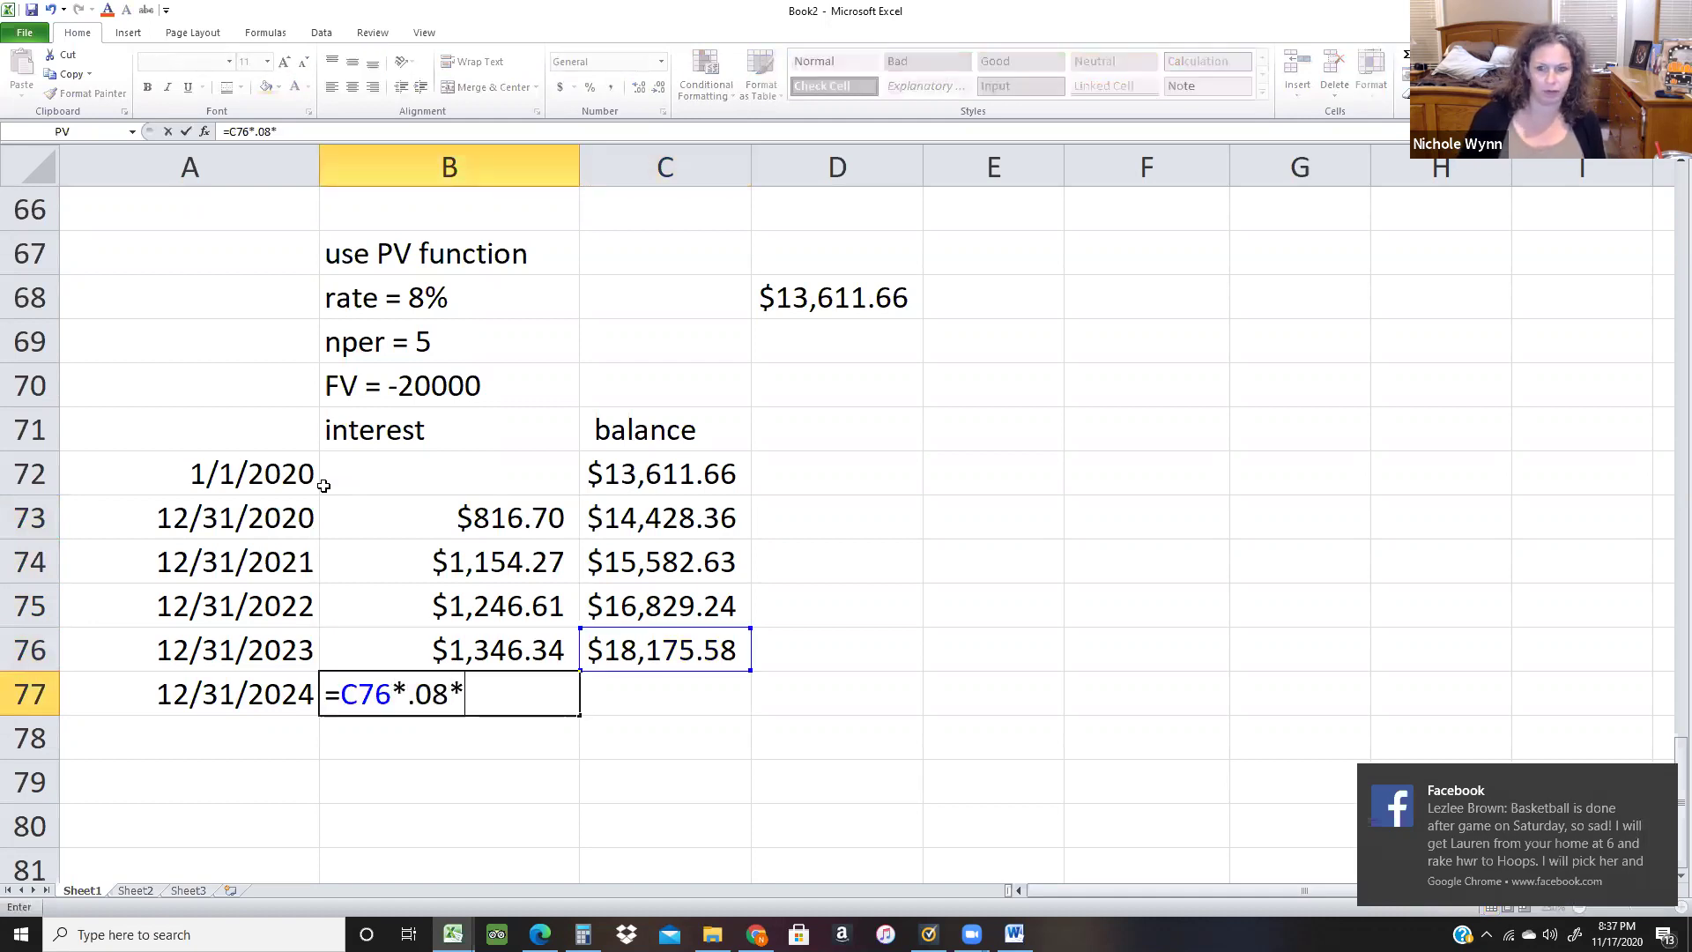
key("BackSpace")
key("Return")
Calculate the final year-end balance in C77 with =C76+B77.
key("Up")
key("Right")
type("=")
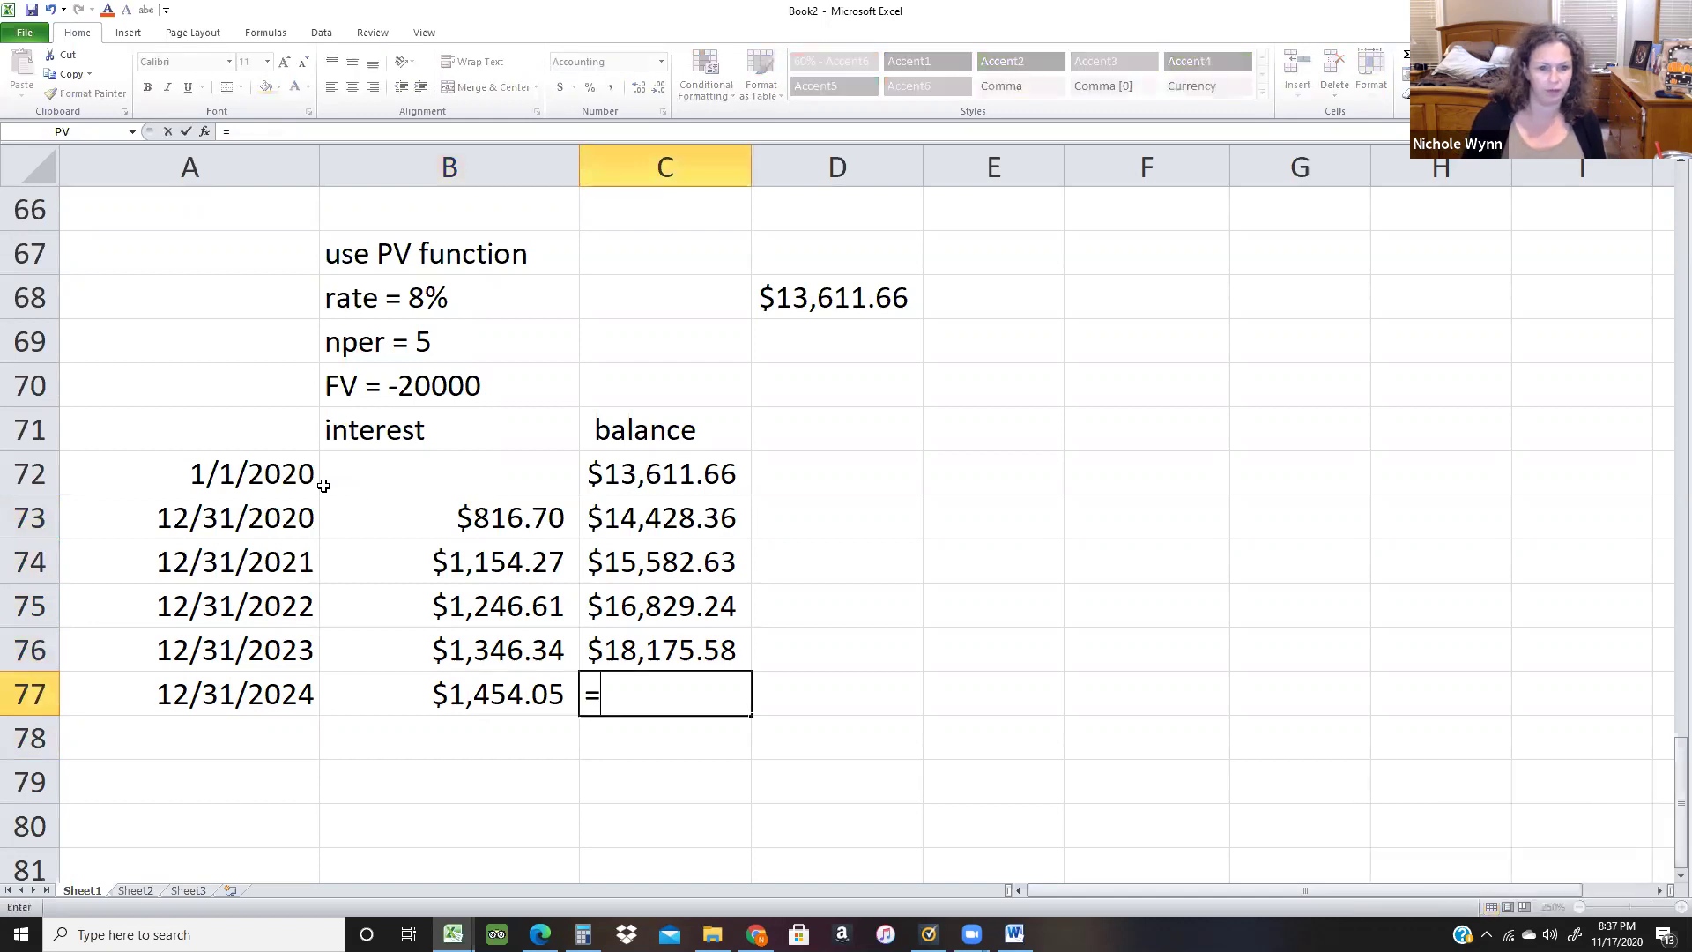
type("C76+B77")
key("Return")
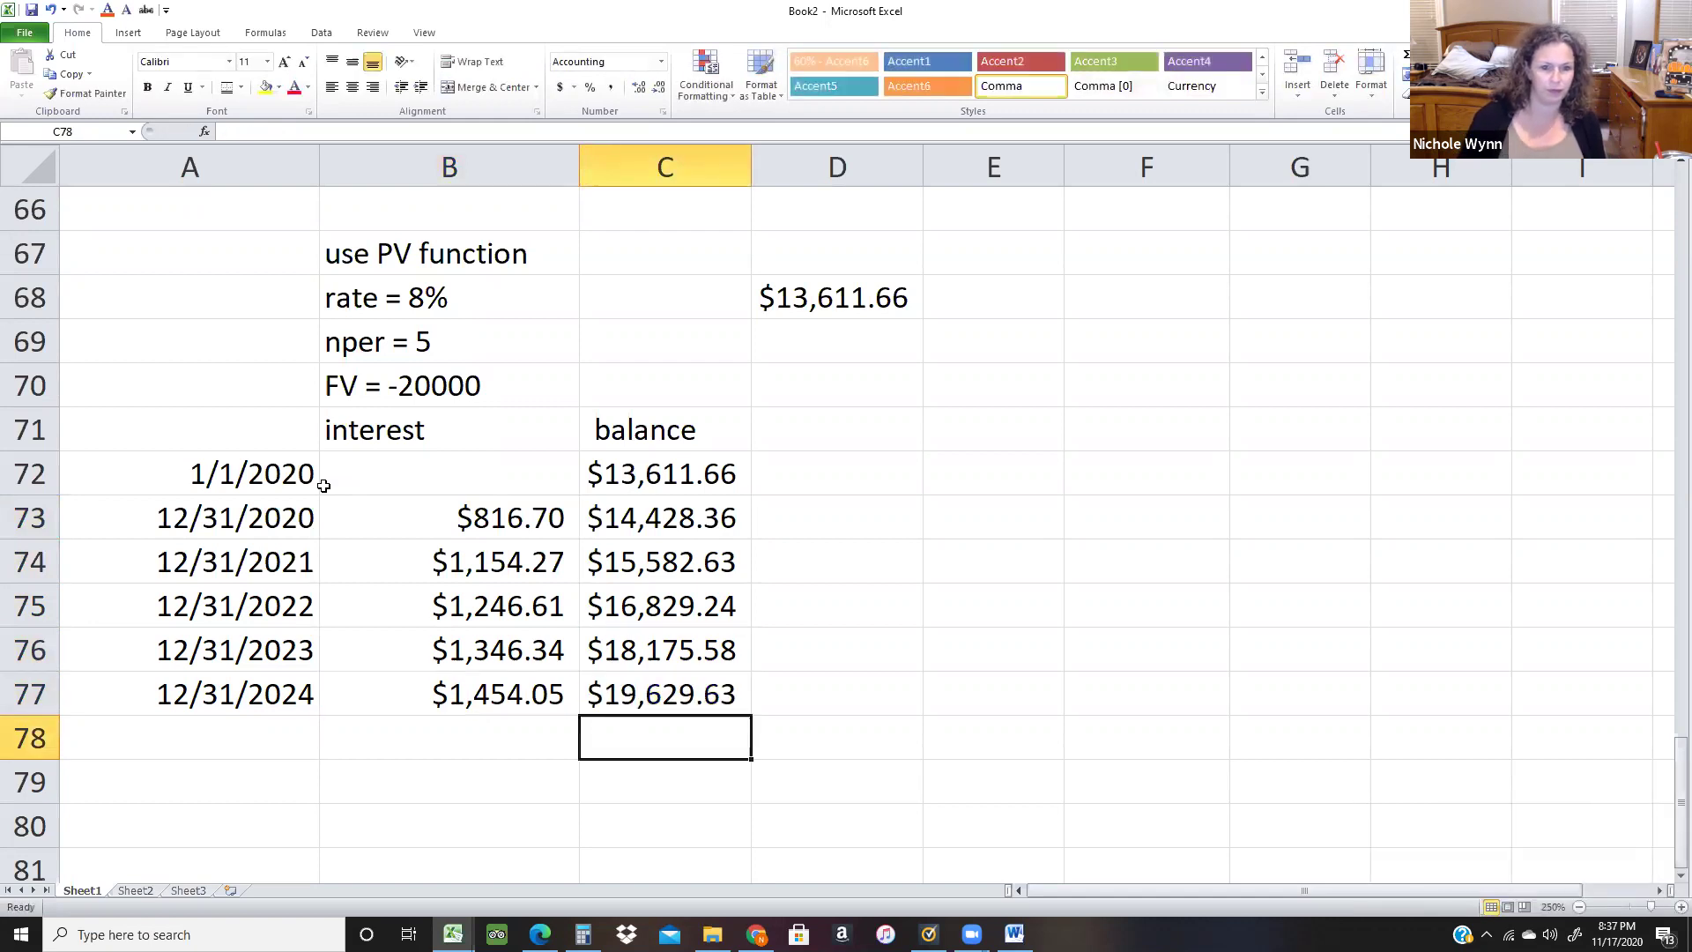
Change the first three schedule dates in A72 to A74 to 12/31/2020, 12/31/2021 and 12/31/2022.
key("Left")
key("Up")
key("Up")
key("Up")
key("Up")
key("Up")
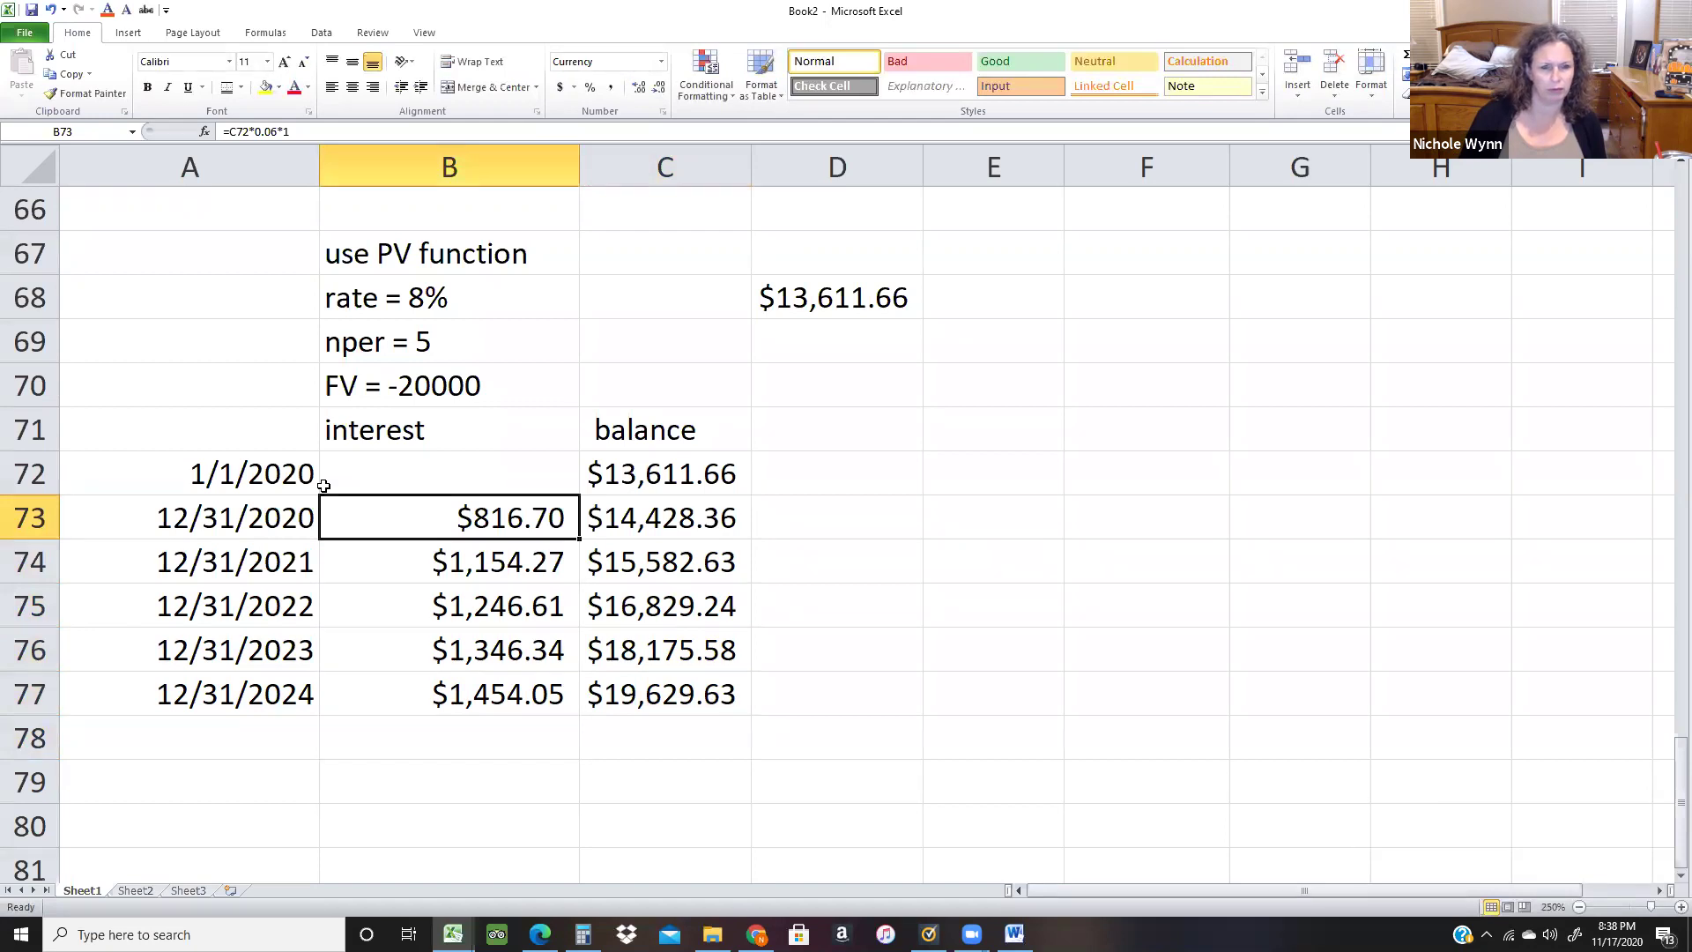
key("Up")
key("Left")
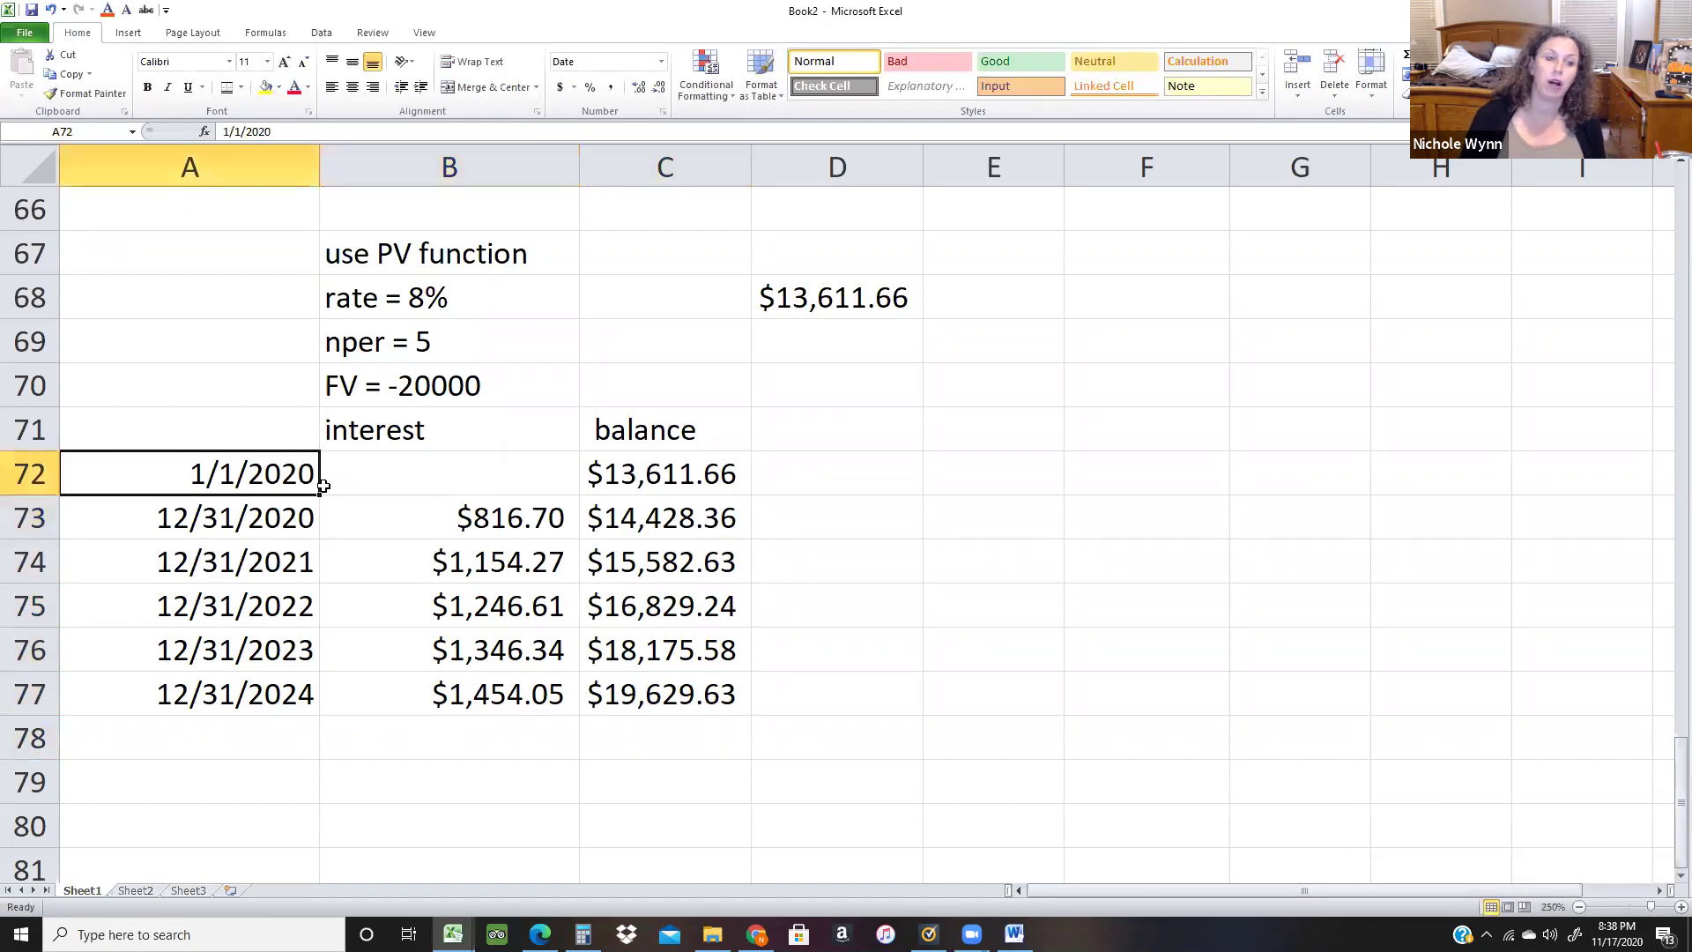
type("12/31/2020")
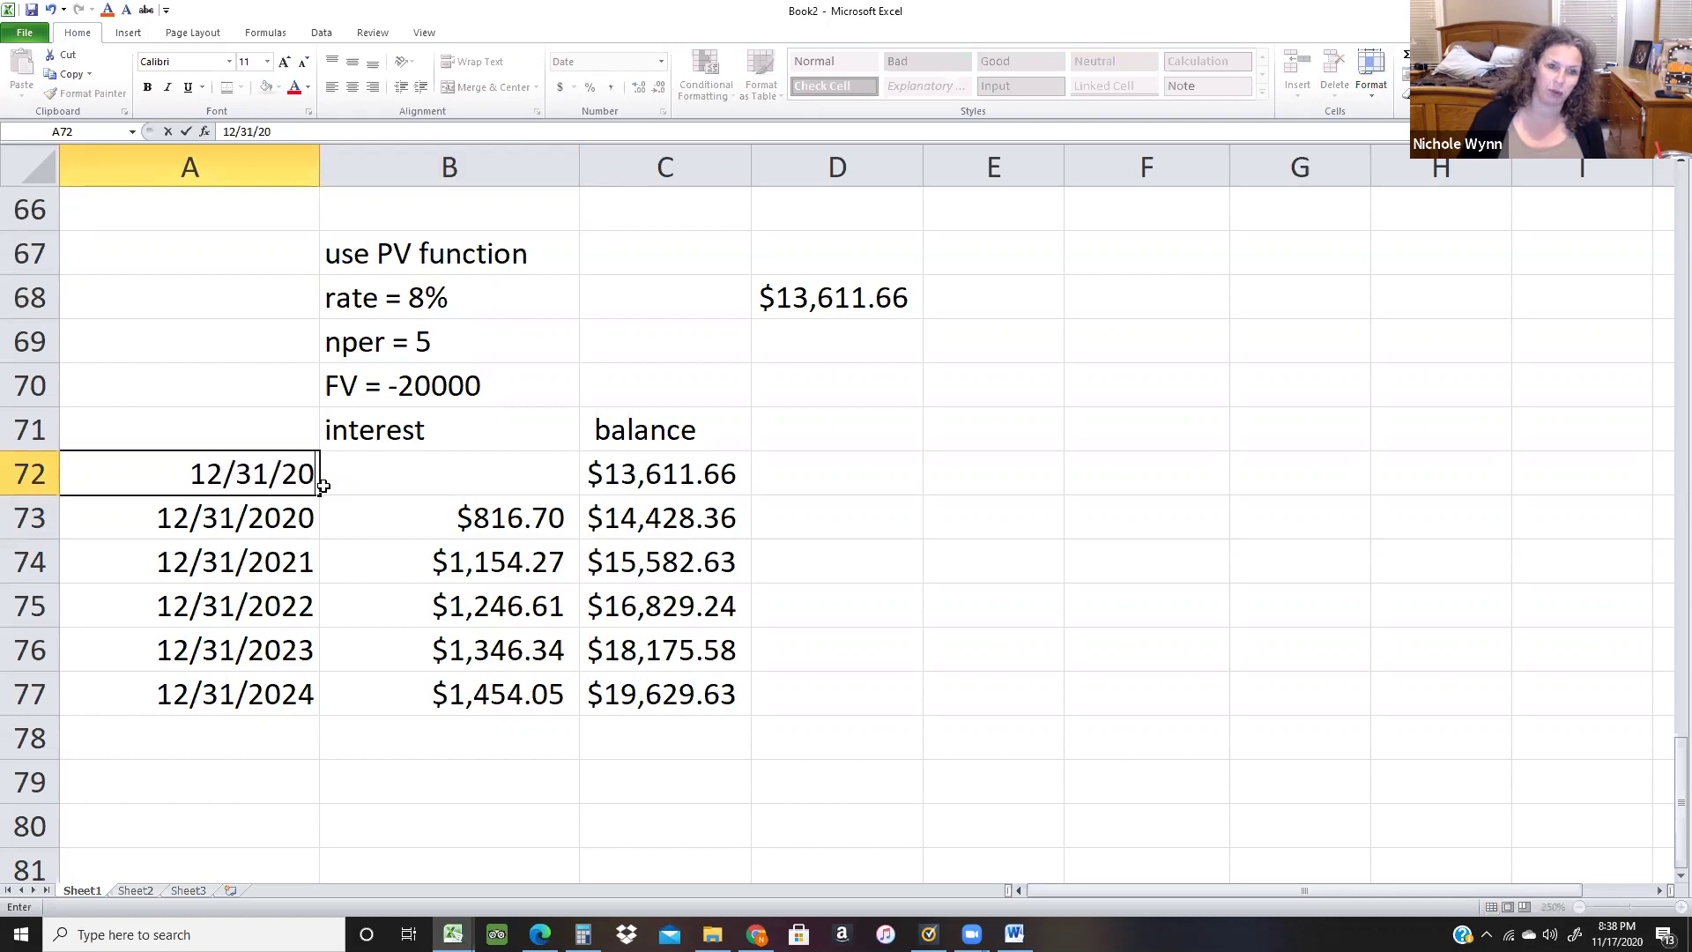
key("Return")
type("12/31/2021")
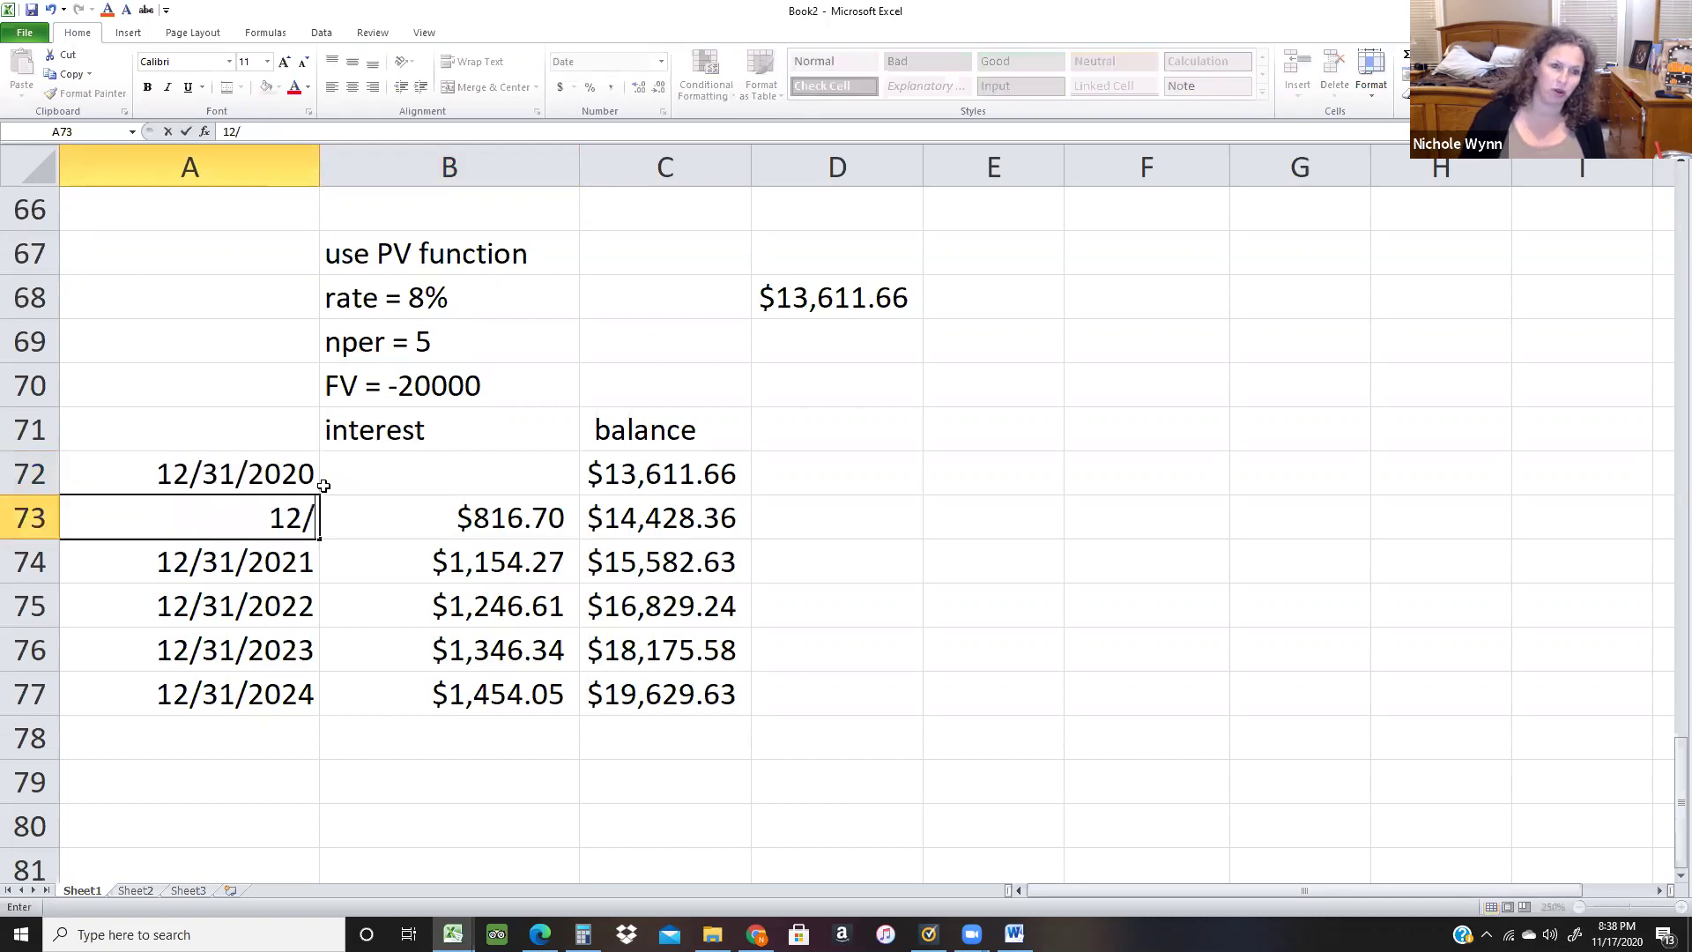
key("Return")
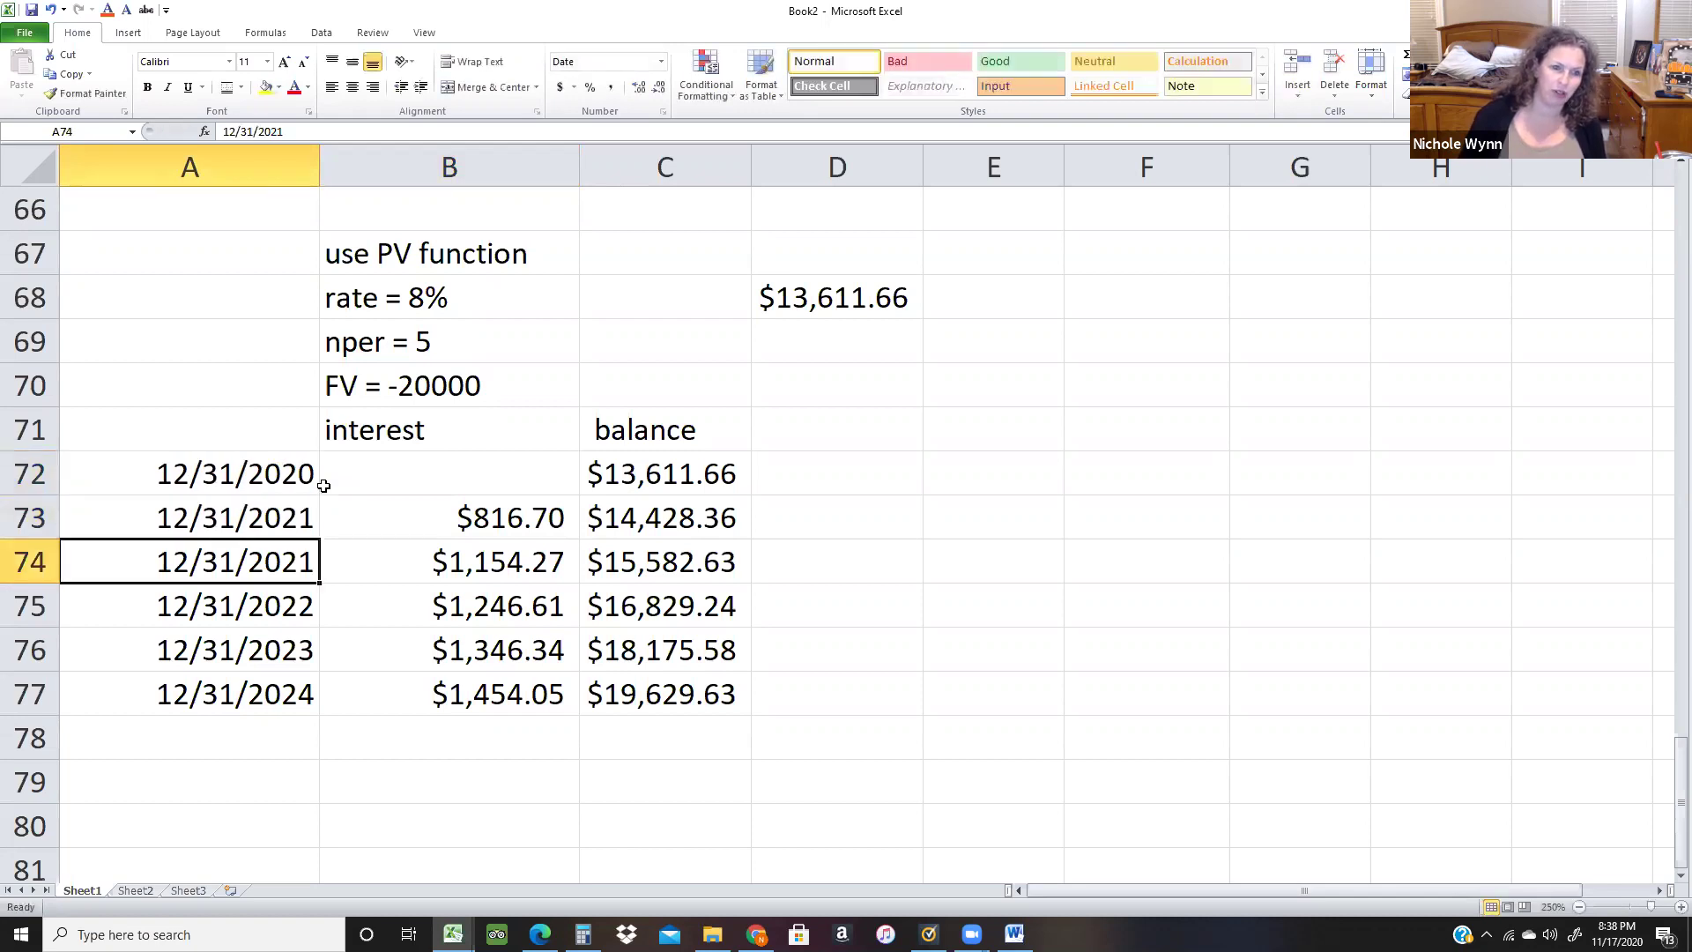
type("12/31/2022")
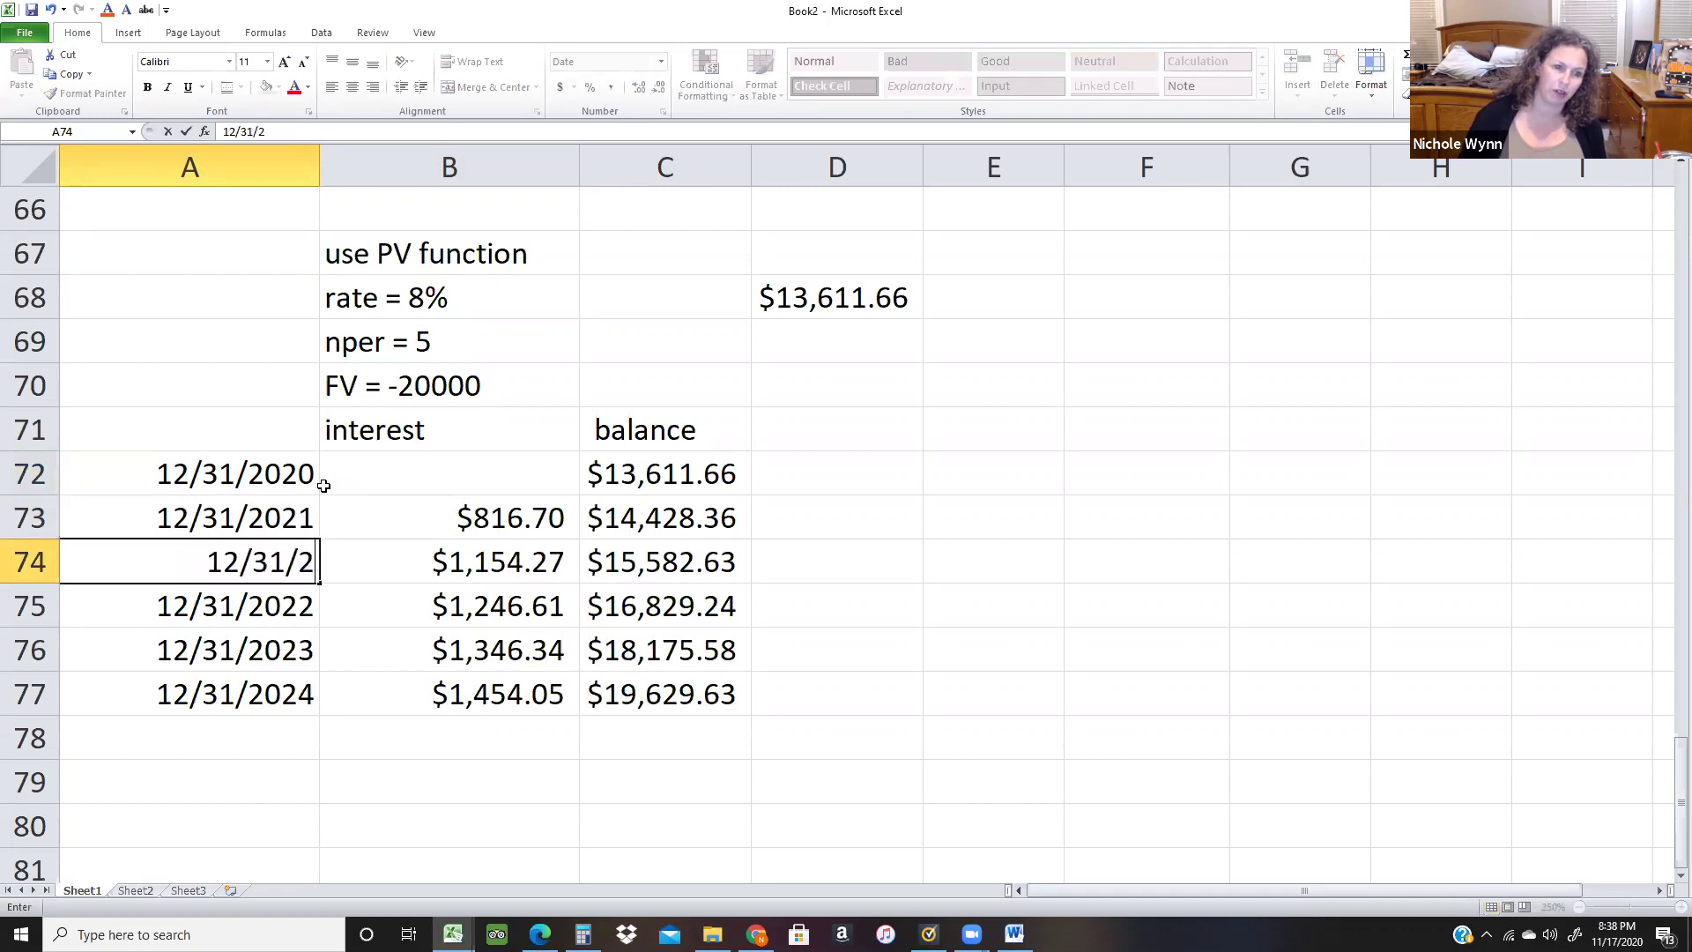
key("Return")
Extend the yearly date series from A73:A74 down to A77, ending at 12/31/2025.
key("Up")
key("Up")
key("shift+Down")
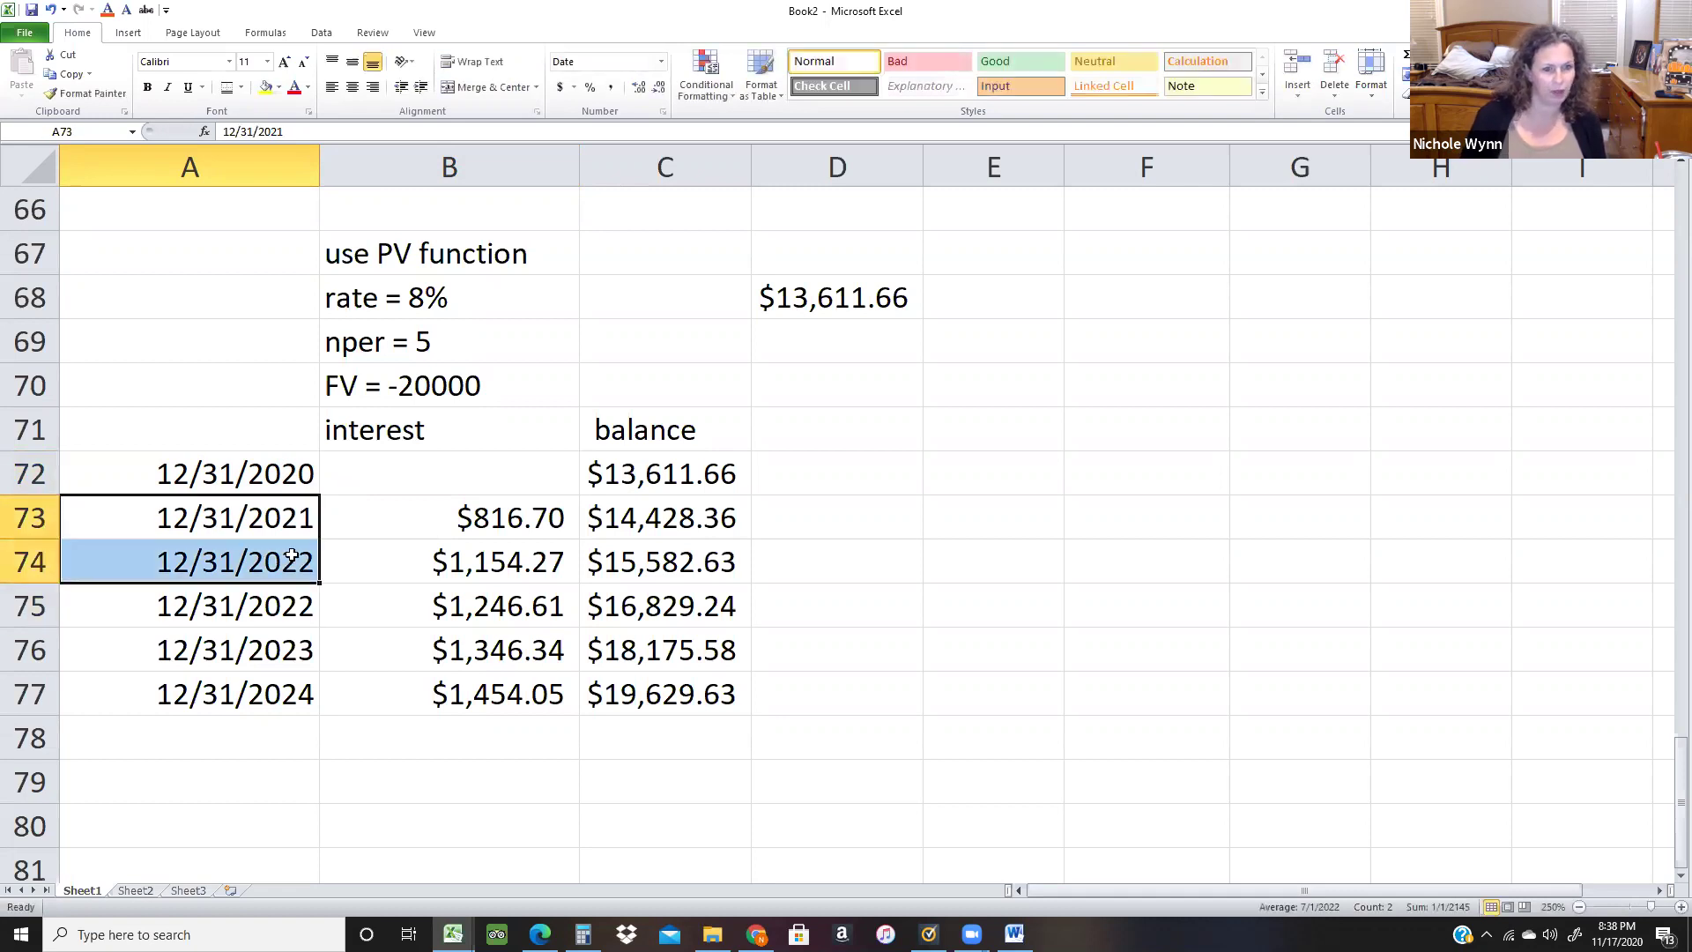
left_click_drag(319, 584, 324, 715)
Examine the first year's interest in B73 against the opening date and balance in row 72.
left_click(438, 606)
left_click(511, 522)
key("Up")
key("Right")
left_click(523, 526)
left_click(616, 476)
left_click(288, 484)
left_click(622, 467)
left_click(520, 520)
left_click(627, 480)
Change the interest rate in the B73 formula to 0.08.
left_click(536, 522)
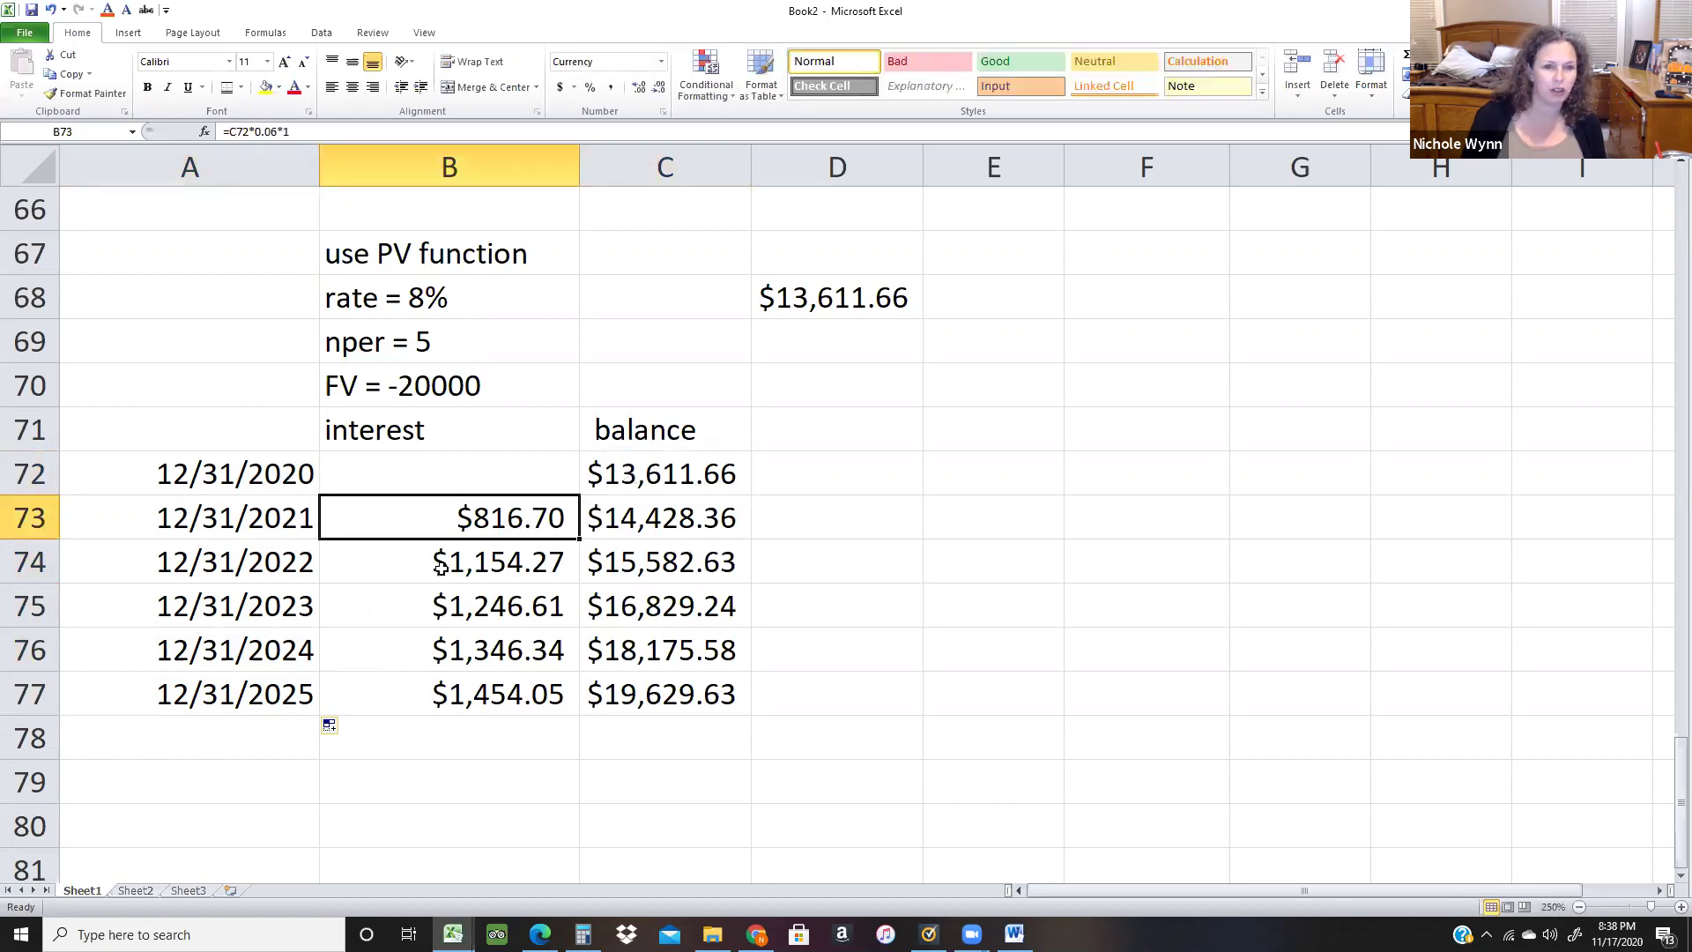
key("F2")
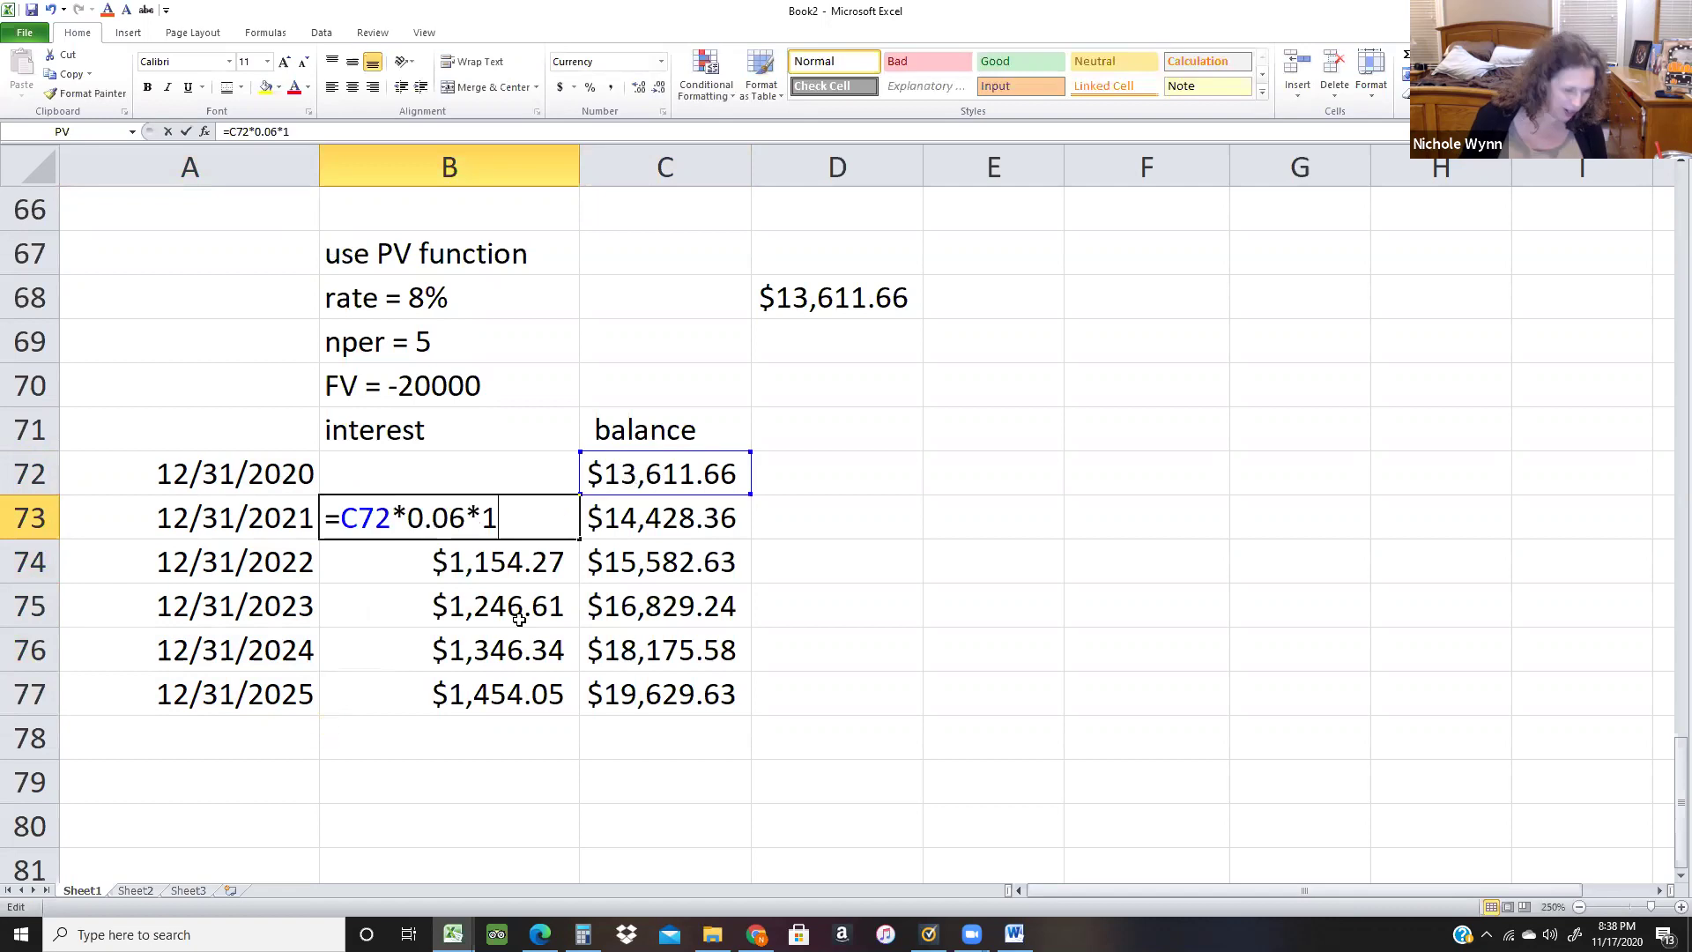
key("Right")
key("Delete")
type("8")
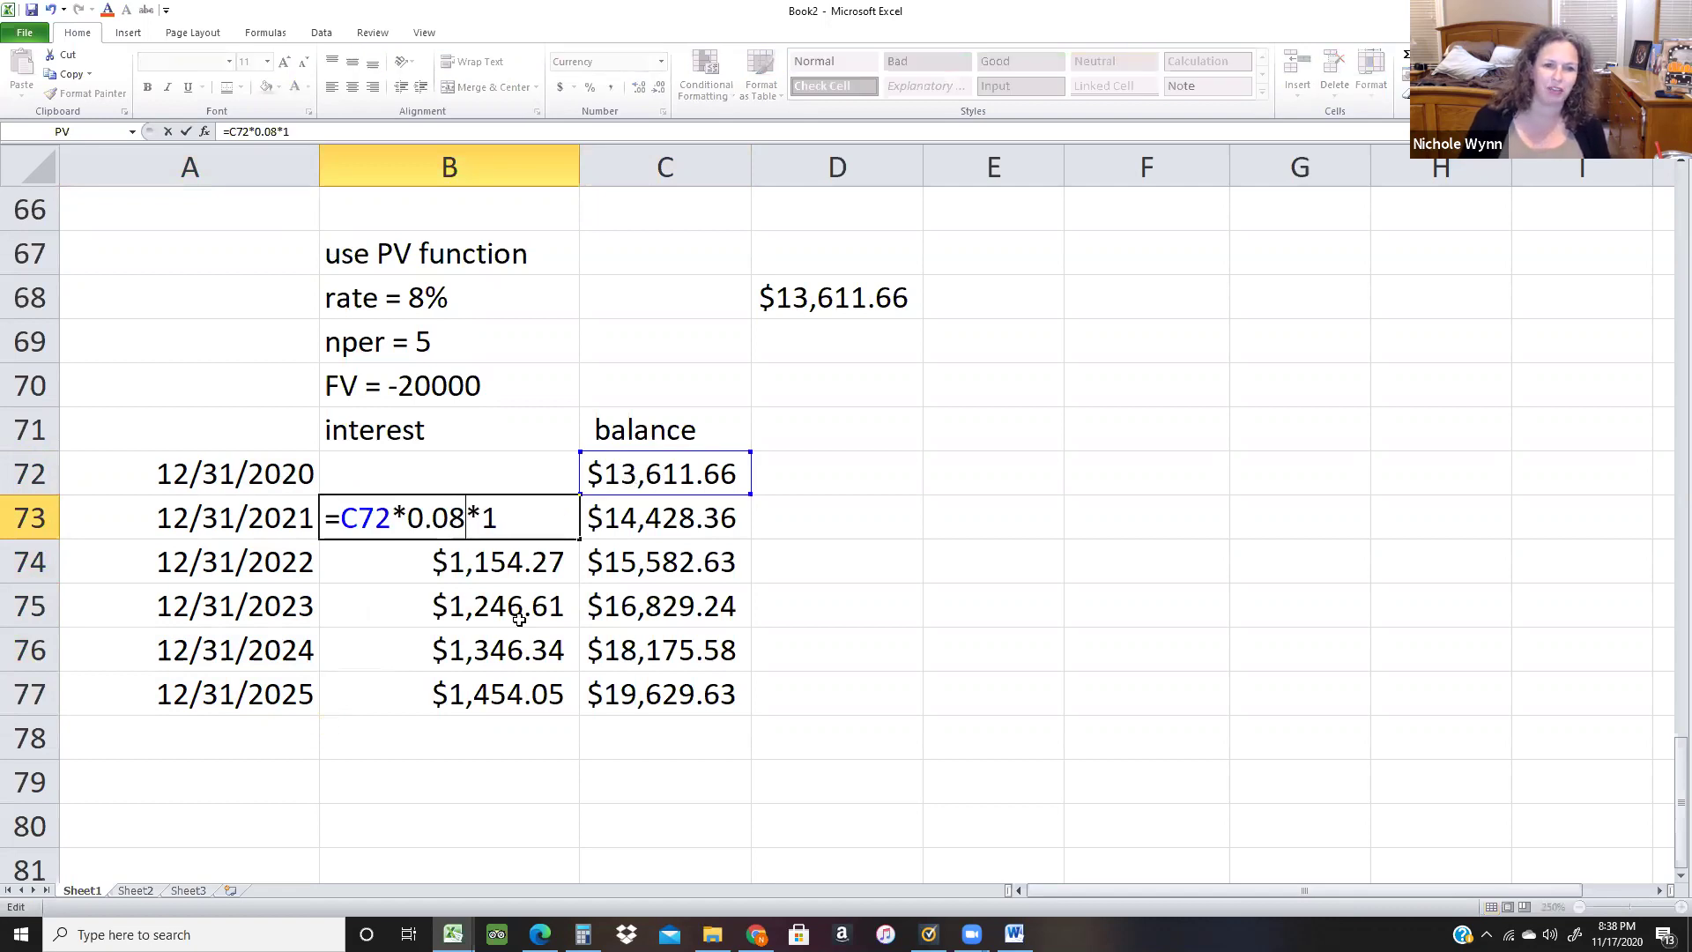
key("Return")
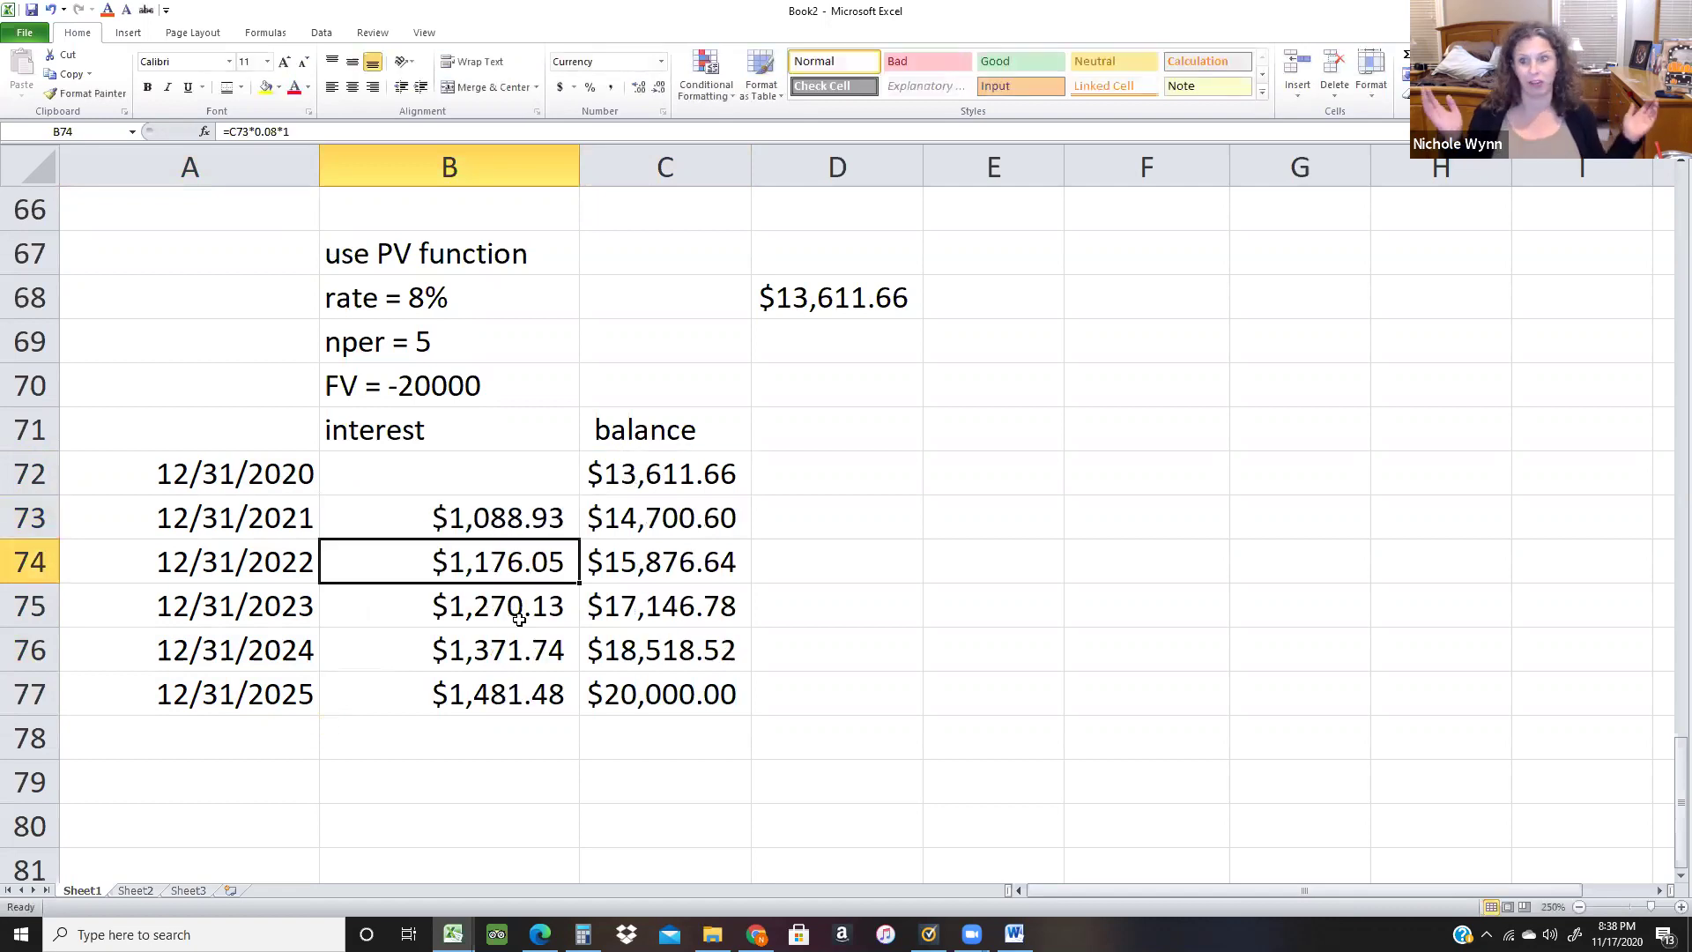
Clear all interest and balance formulas from the range B73:C77.
key("Up")
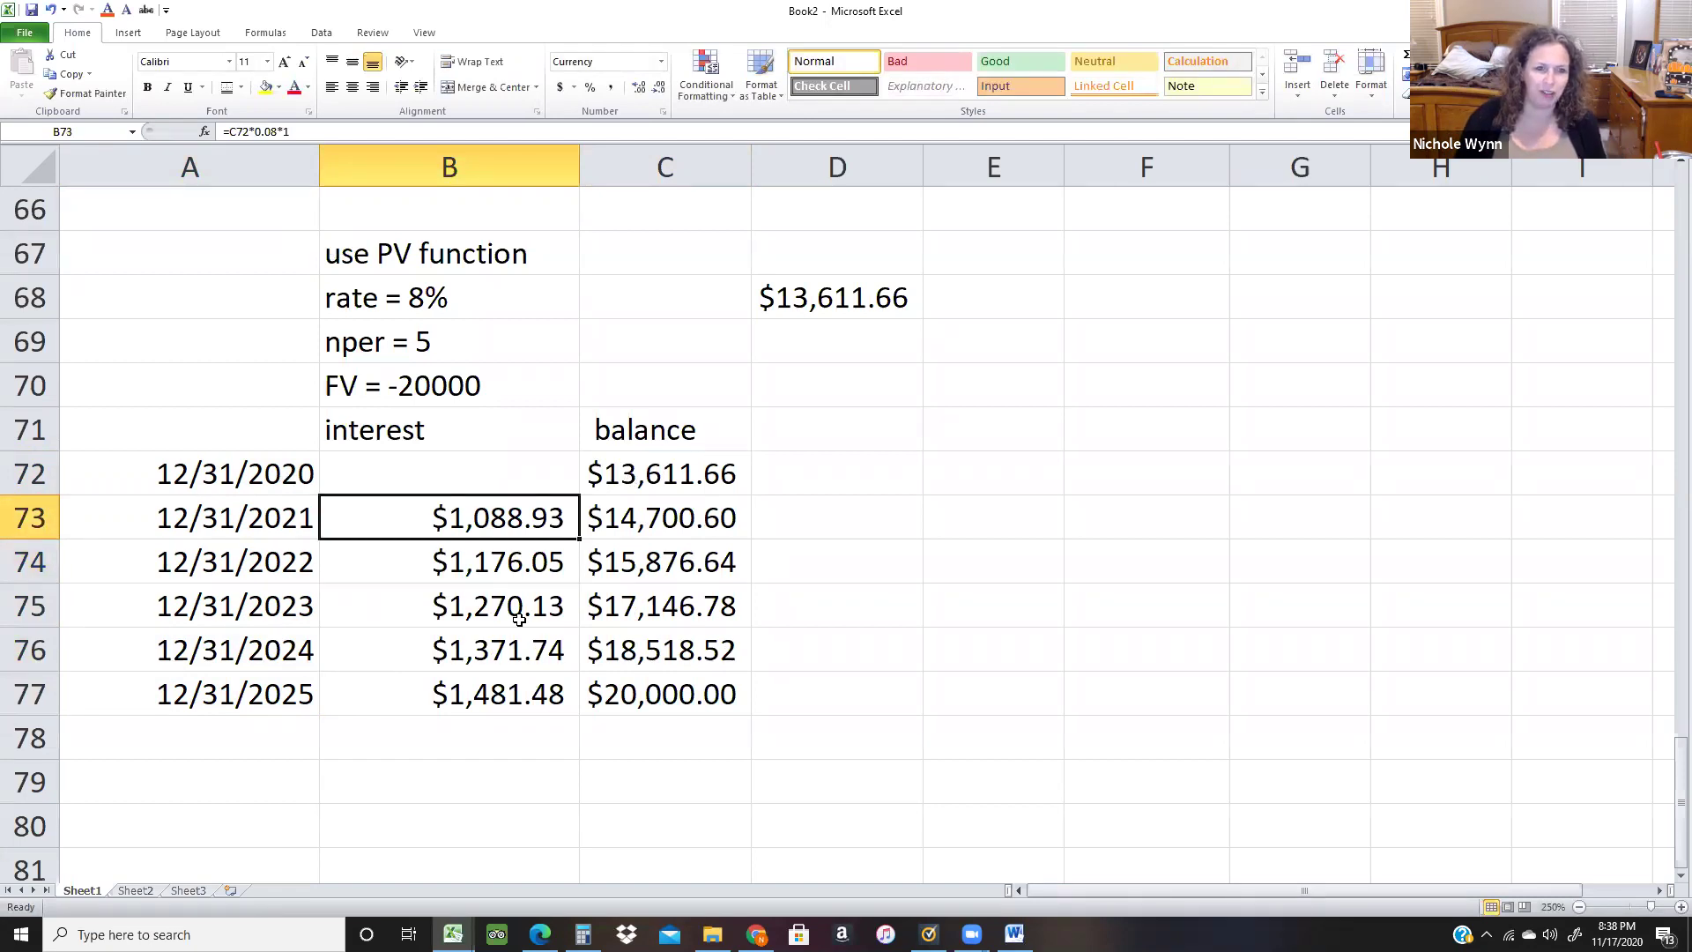
key("shift+Right")
key("shift+Down")
key("shift+Down")
key("shift+Down")
key("shift+Down")
key("Delete")
key("Left")
key("Right")
type("=")
key("Up")
key("Right")
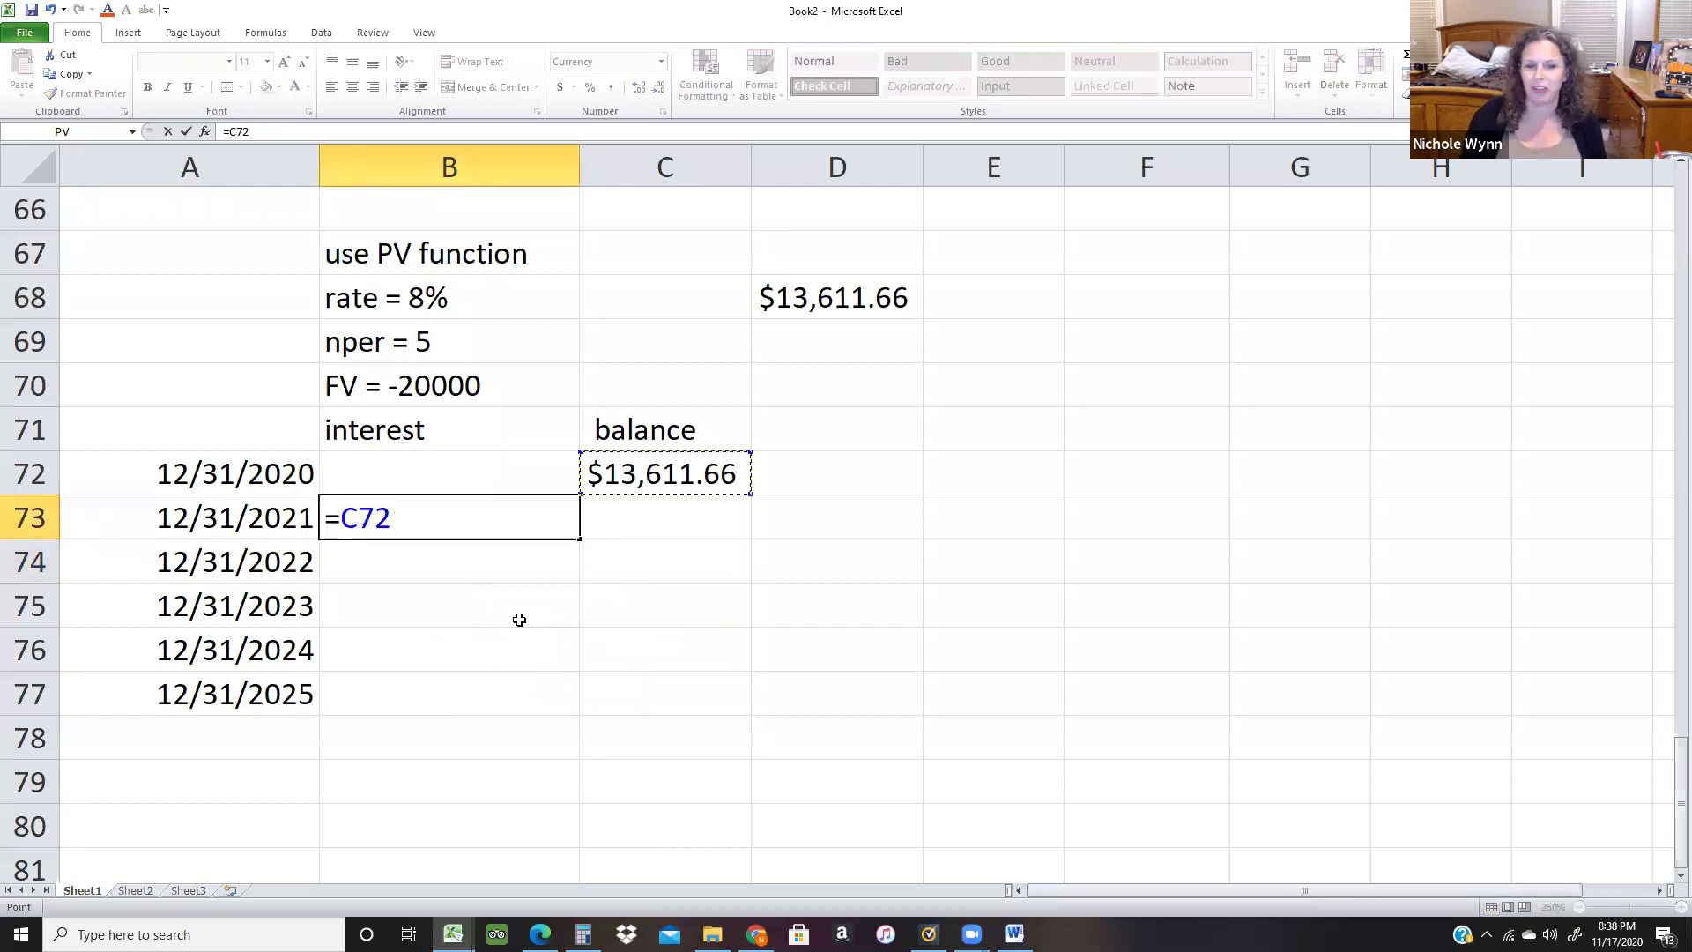
key("Escape")
Undo the clearing and the earlier rate edit, and re-enter 0.08 as the rate in the B73 interest formula.
scroll(518, 620, "up", 1)
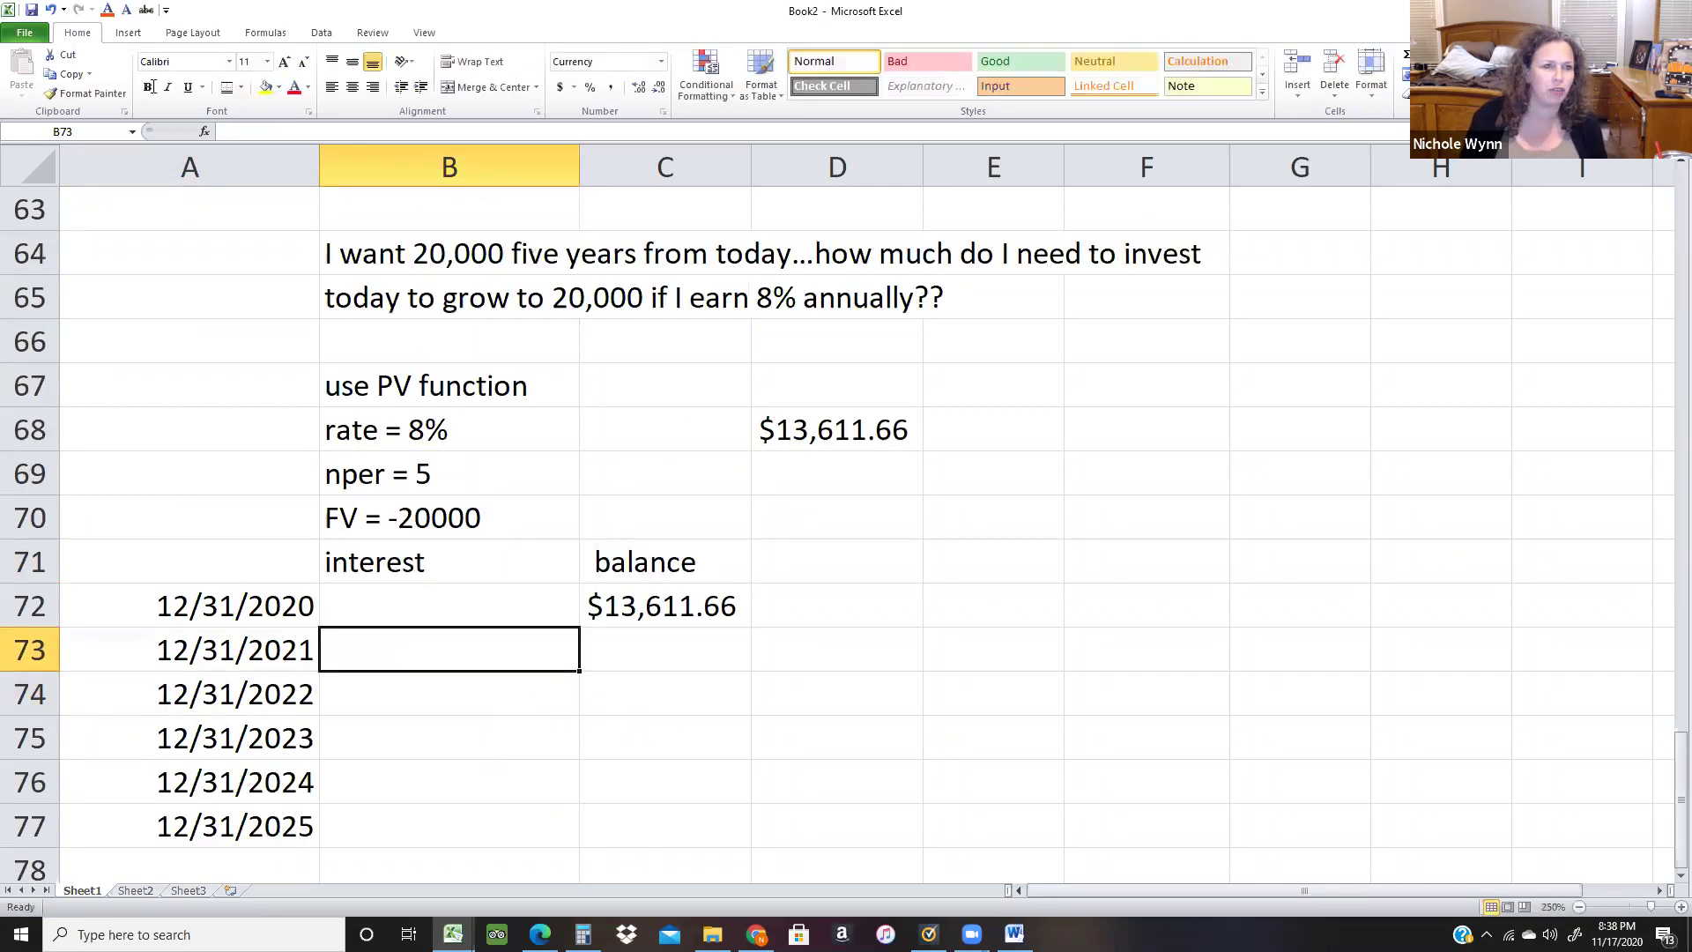
left_click(51, 10)
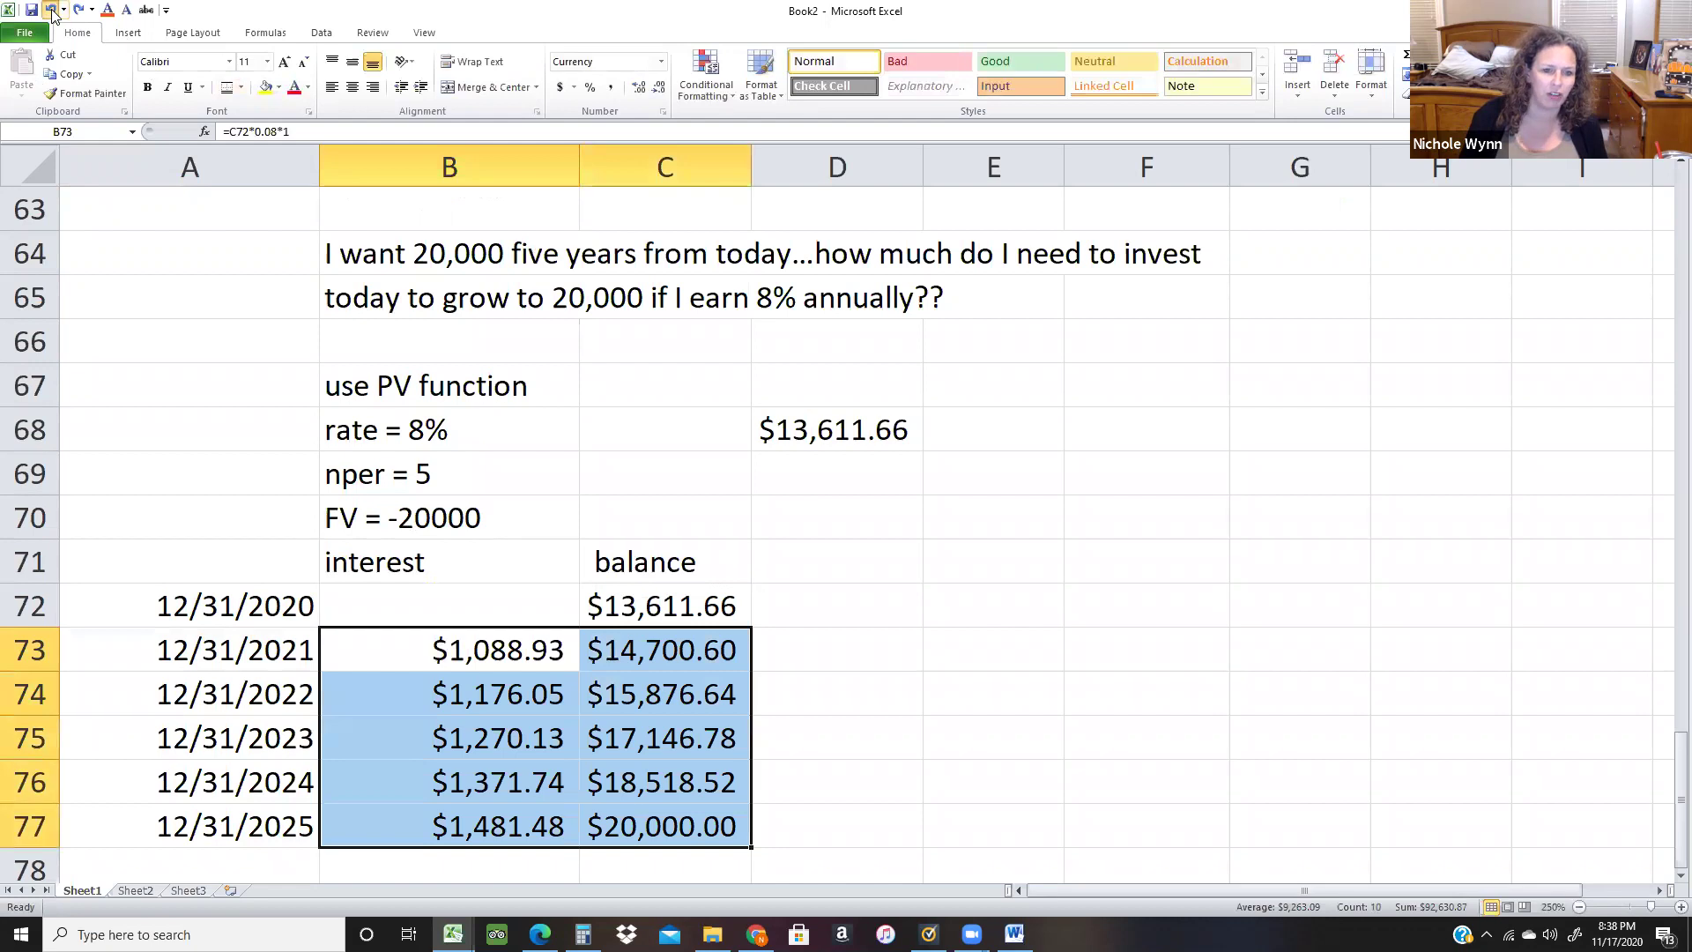
left_click(51, 10)
double_click(456, 643)
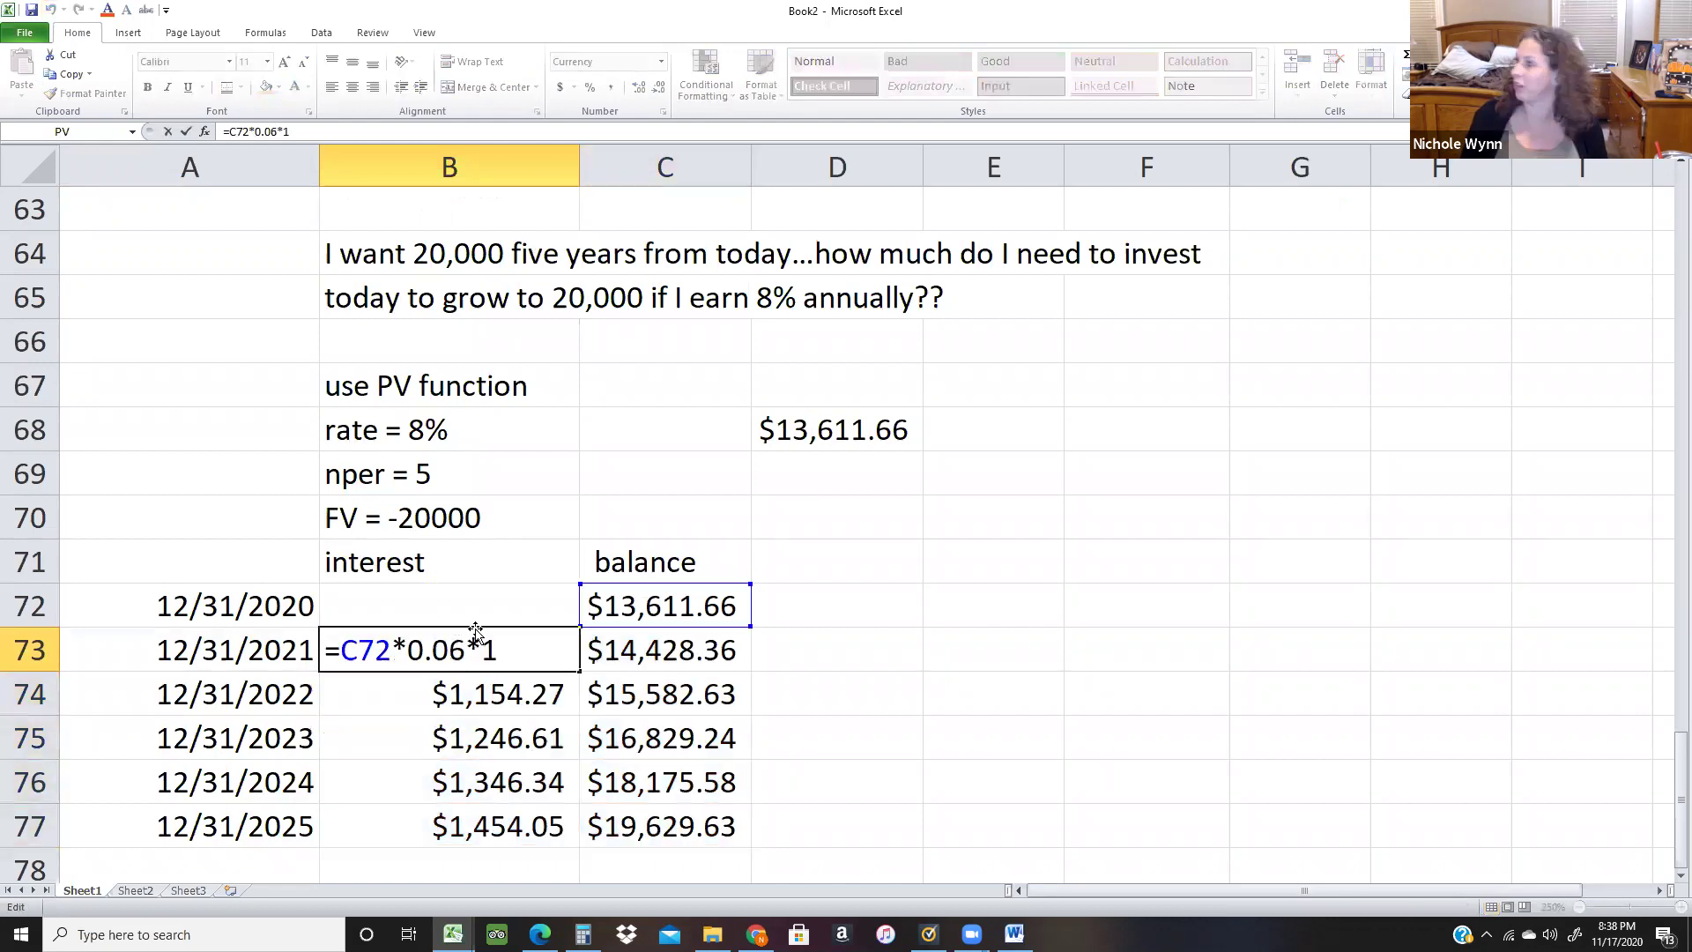
key("Delete")
type("8")
key("ctrl+Return")
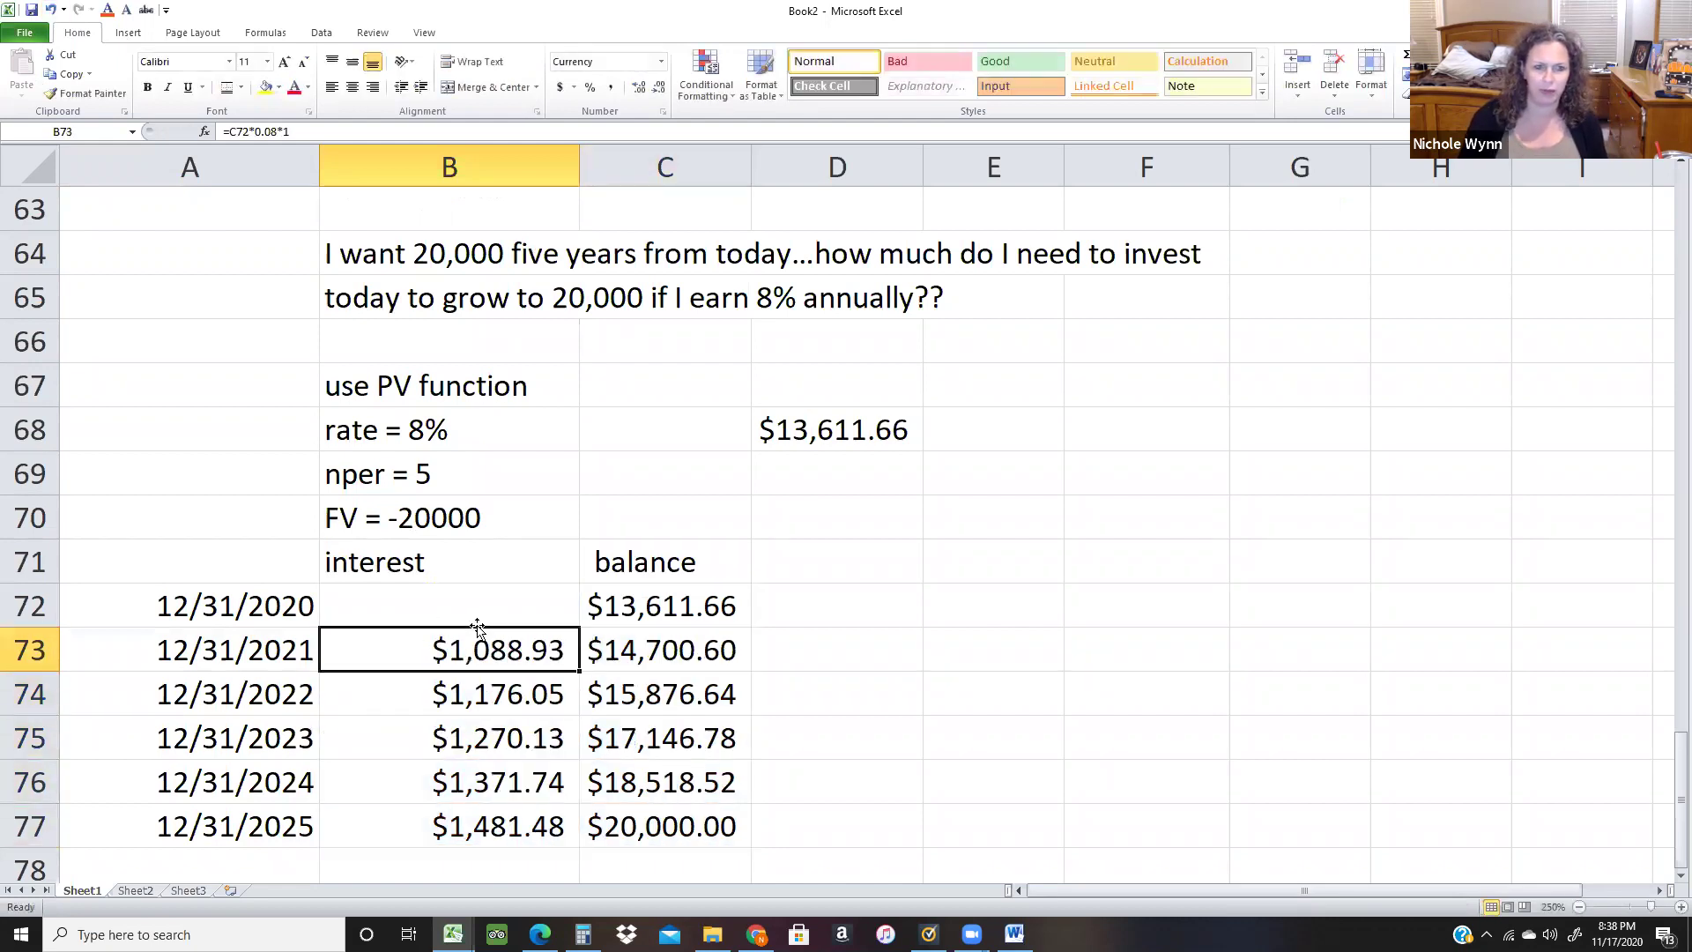
Clear the interest and balance formulas for all five years in B73:C77.
key("shift+Right")
key("shift+Down")
key("shift+Down")
key("shift+Down")
key("shift+Down")
key("Delete")
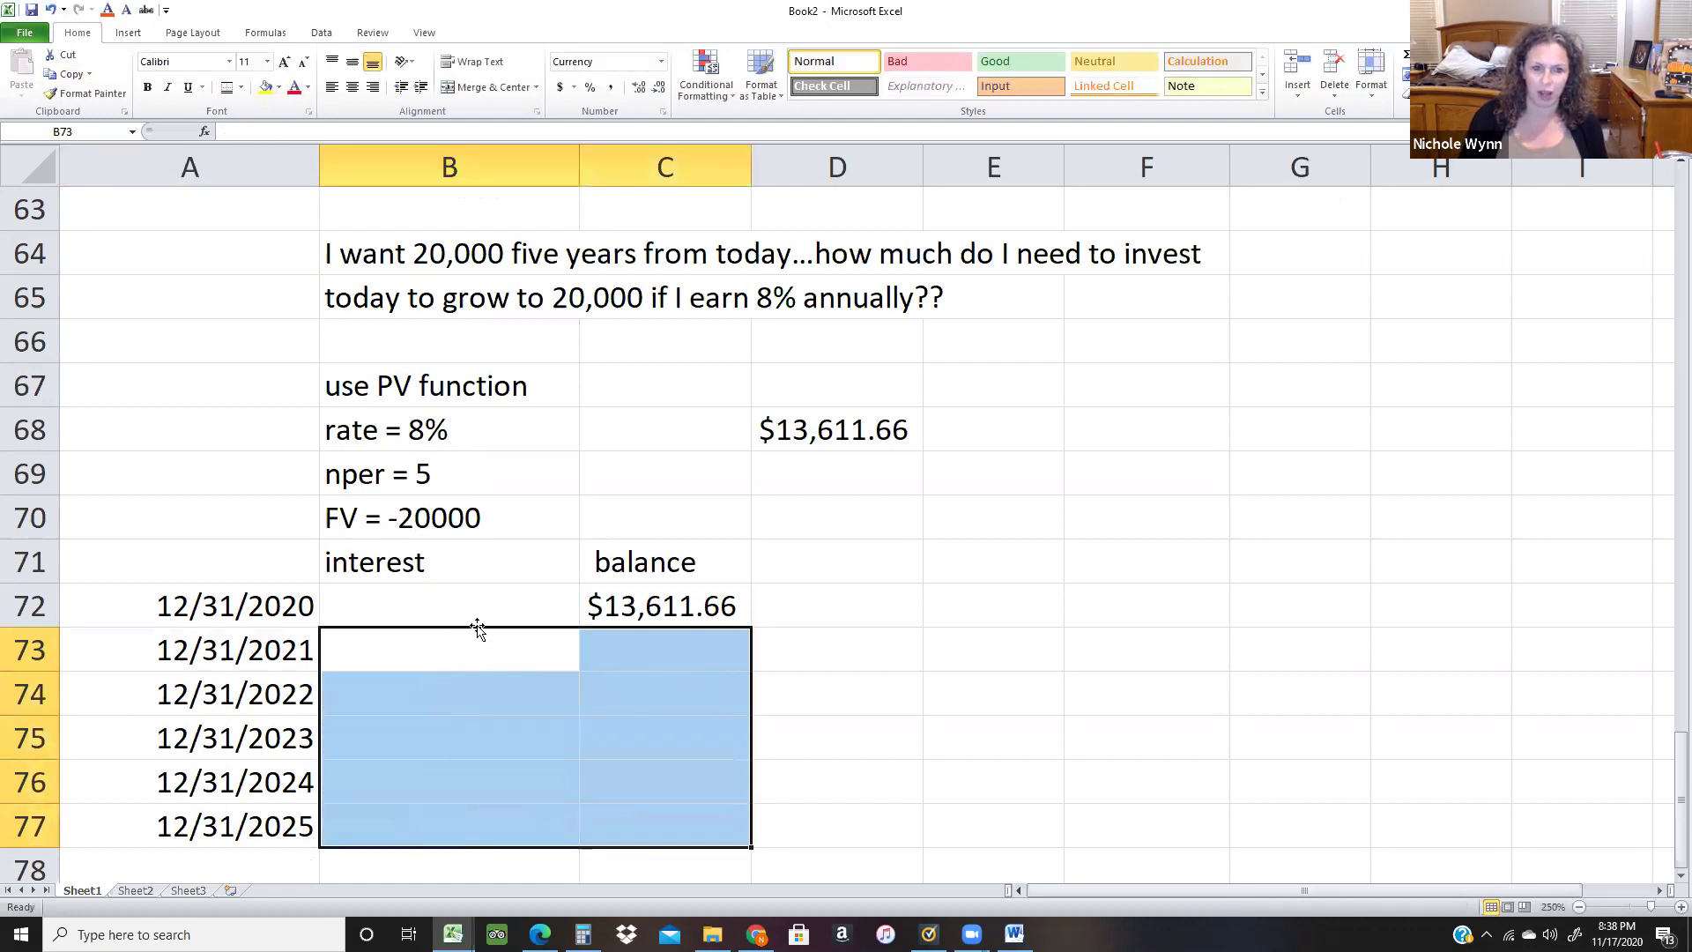
key("Down")
key("Up")
type("=")
key("Up")
key("Right")
type("*1.08")
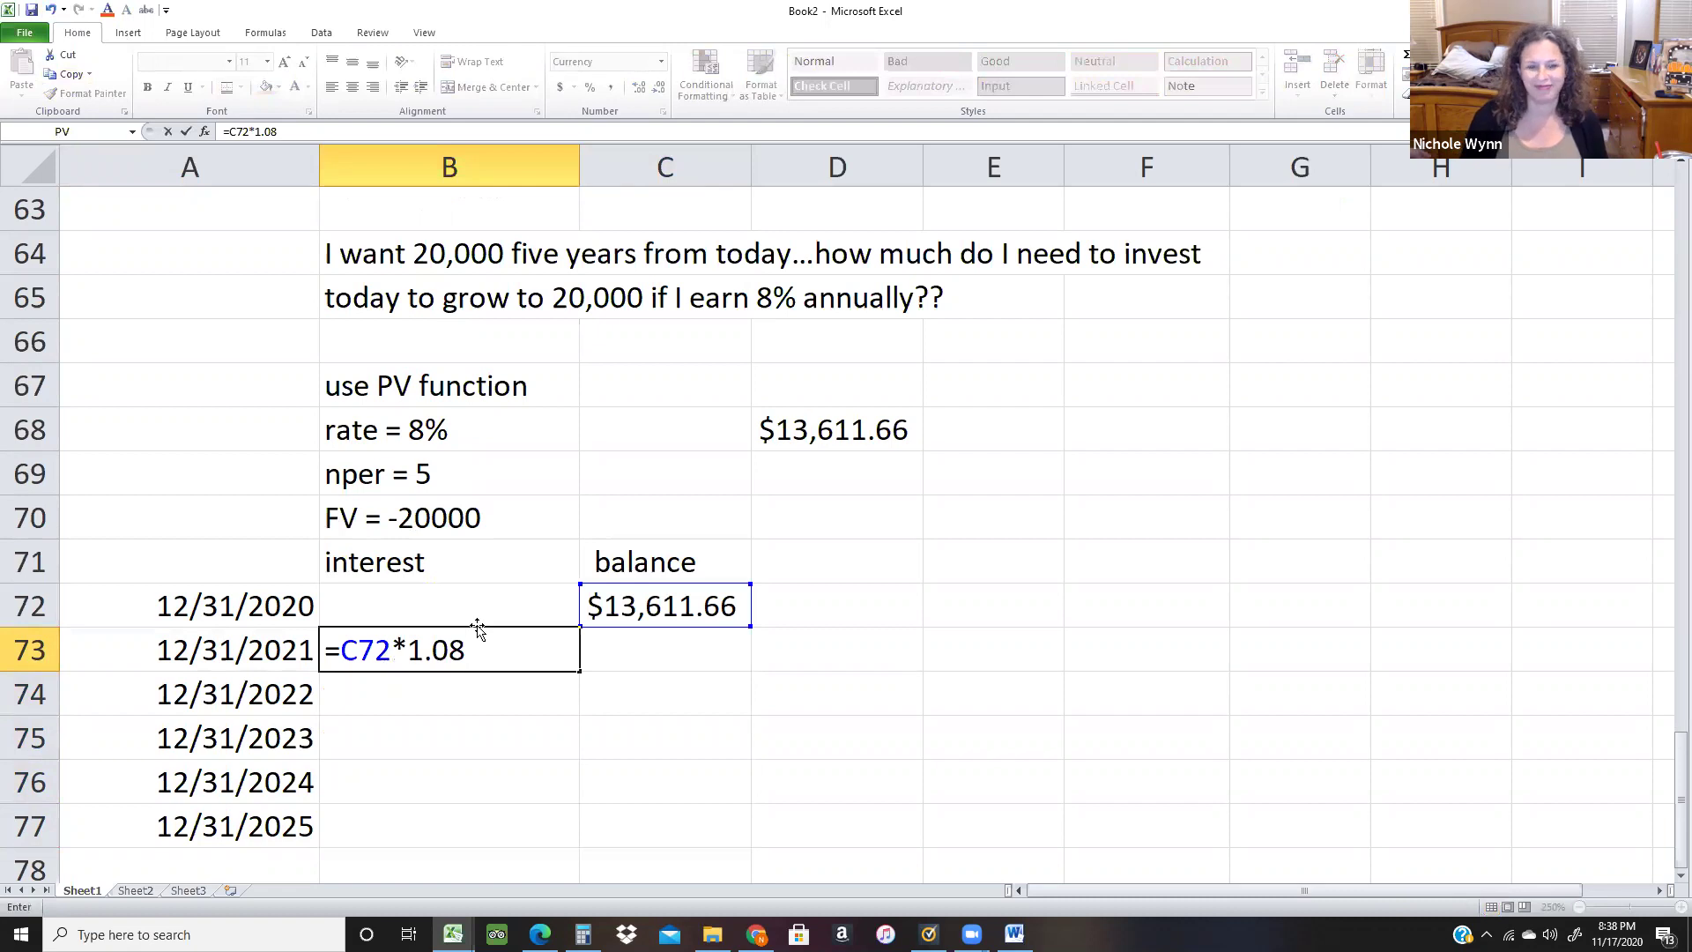
key("Escape")
Enter the first year's interest in B73 as =C72*.08*1.
type("=")
key("Up")
key("Right")
type("*.08*1")
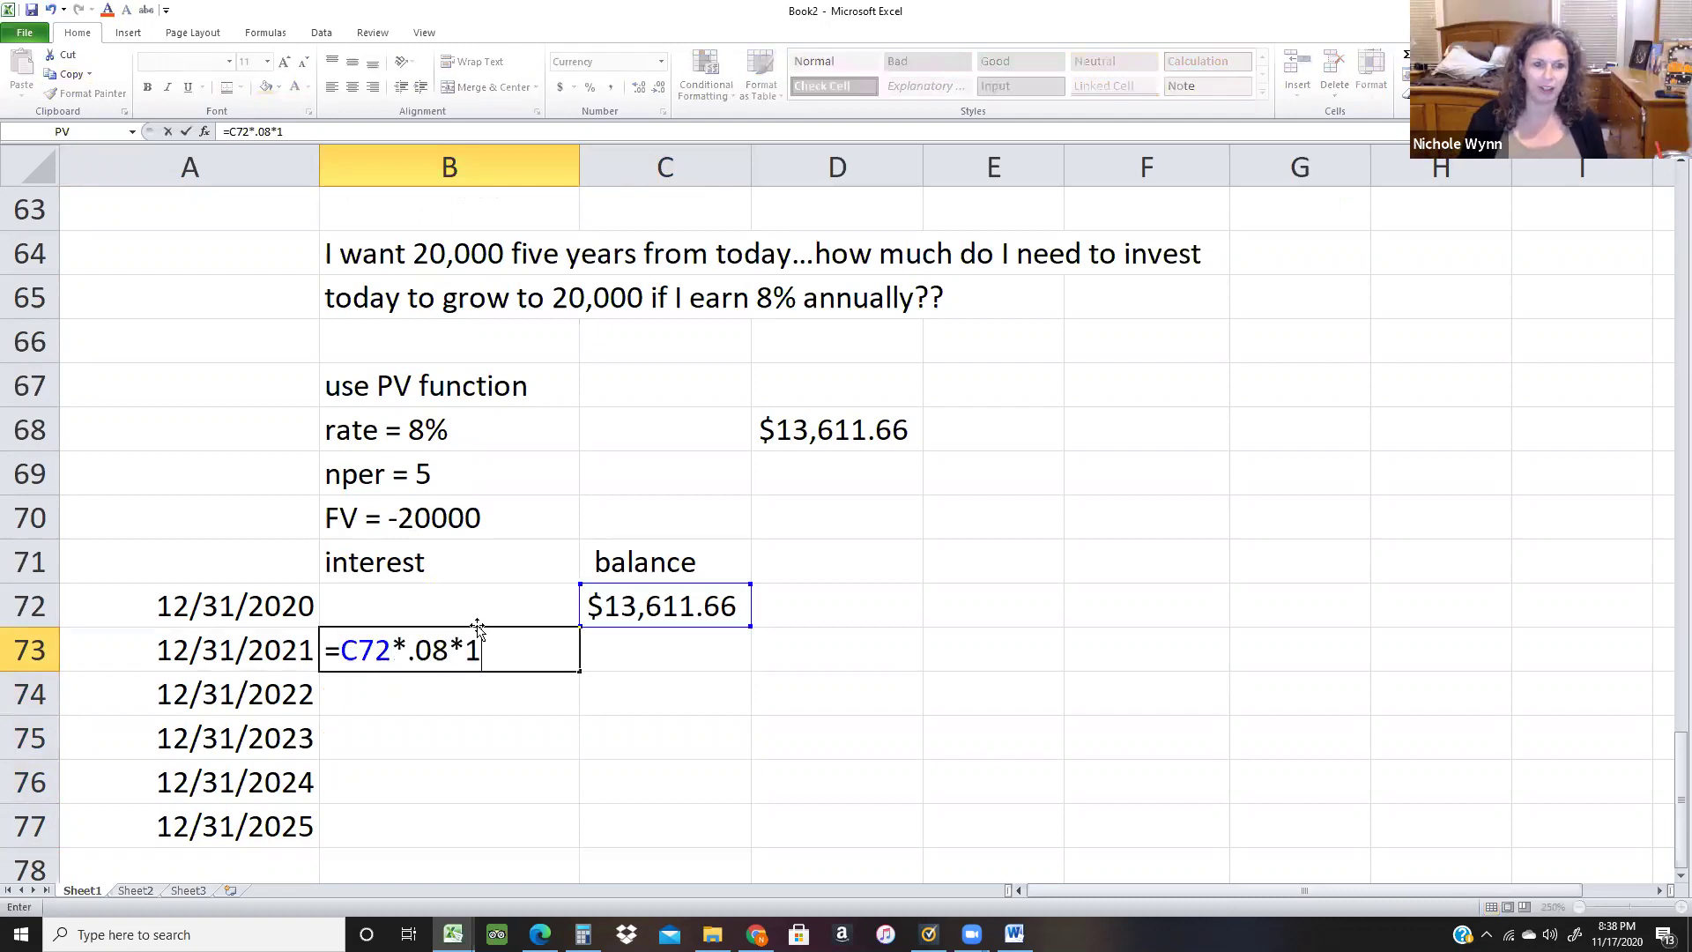
key("Return")
Enter the 12/31/2021 balance in C73 as =C72+B73.
key("Up")
key("Right")
type("C72+B73")
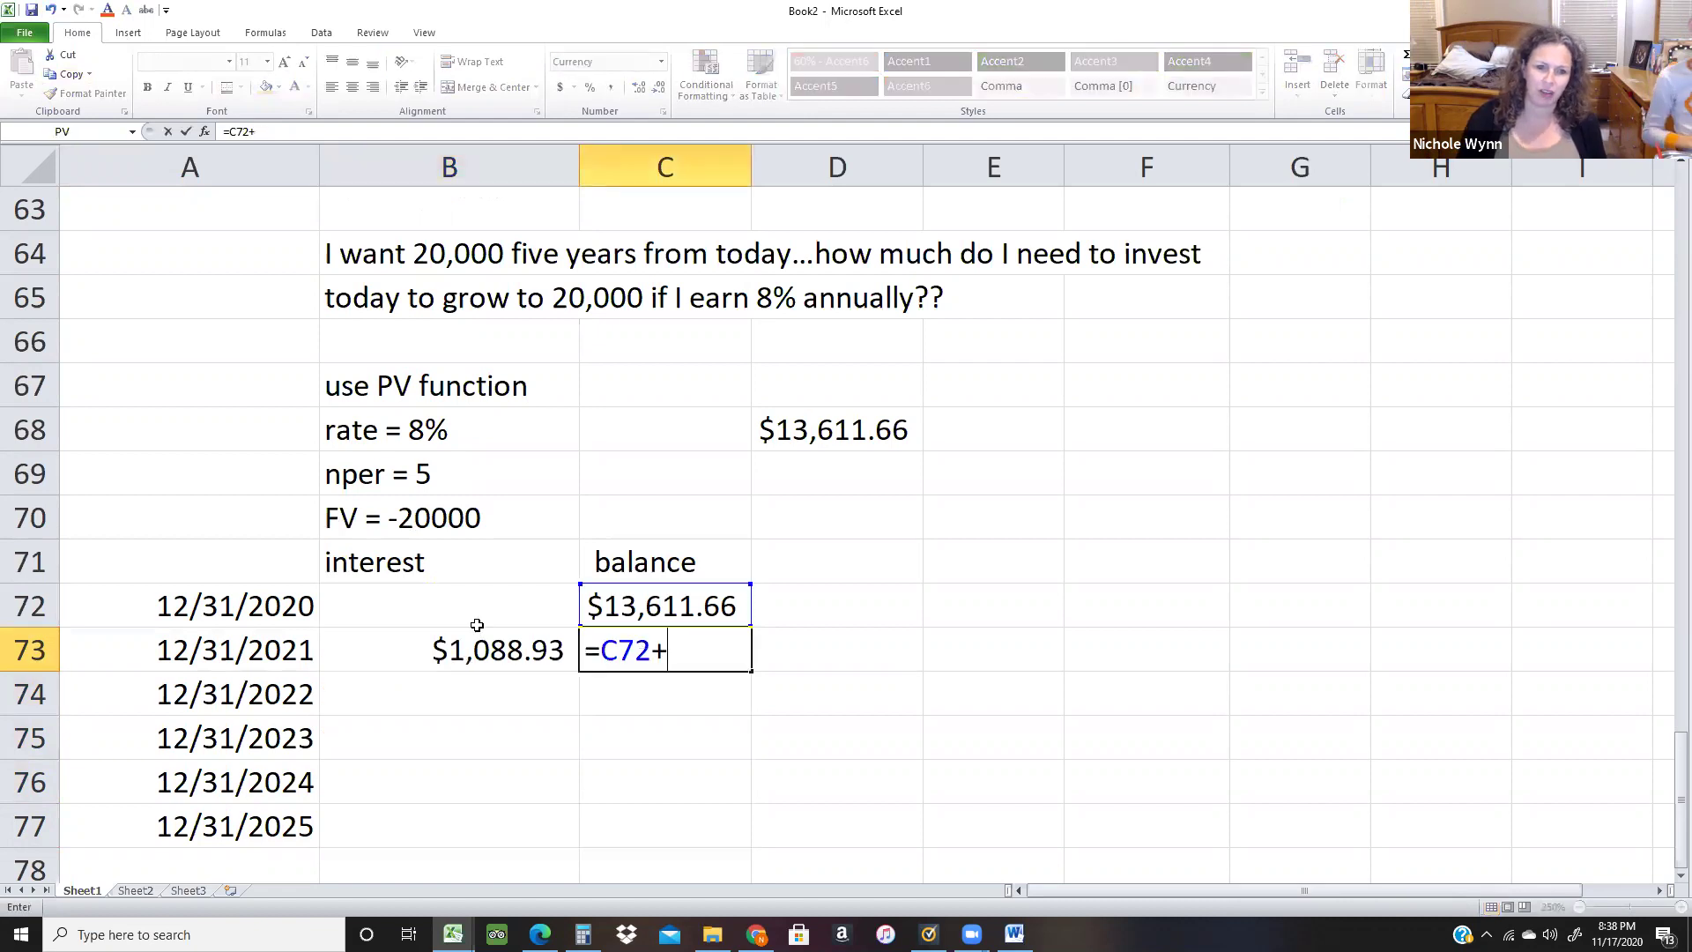
key("Return")
Fill the interest and balance formulas in B73:C73 down through row 77, the 12/31/2025 row.
key("Up")
key("Left")
key("Right")
key("Up")
key("Down")
key("Left")
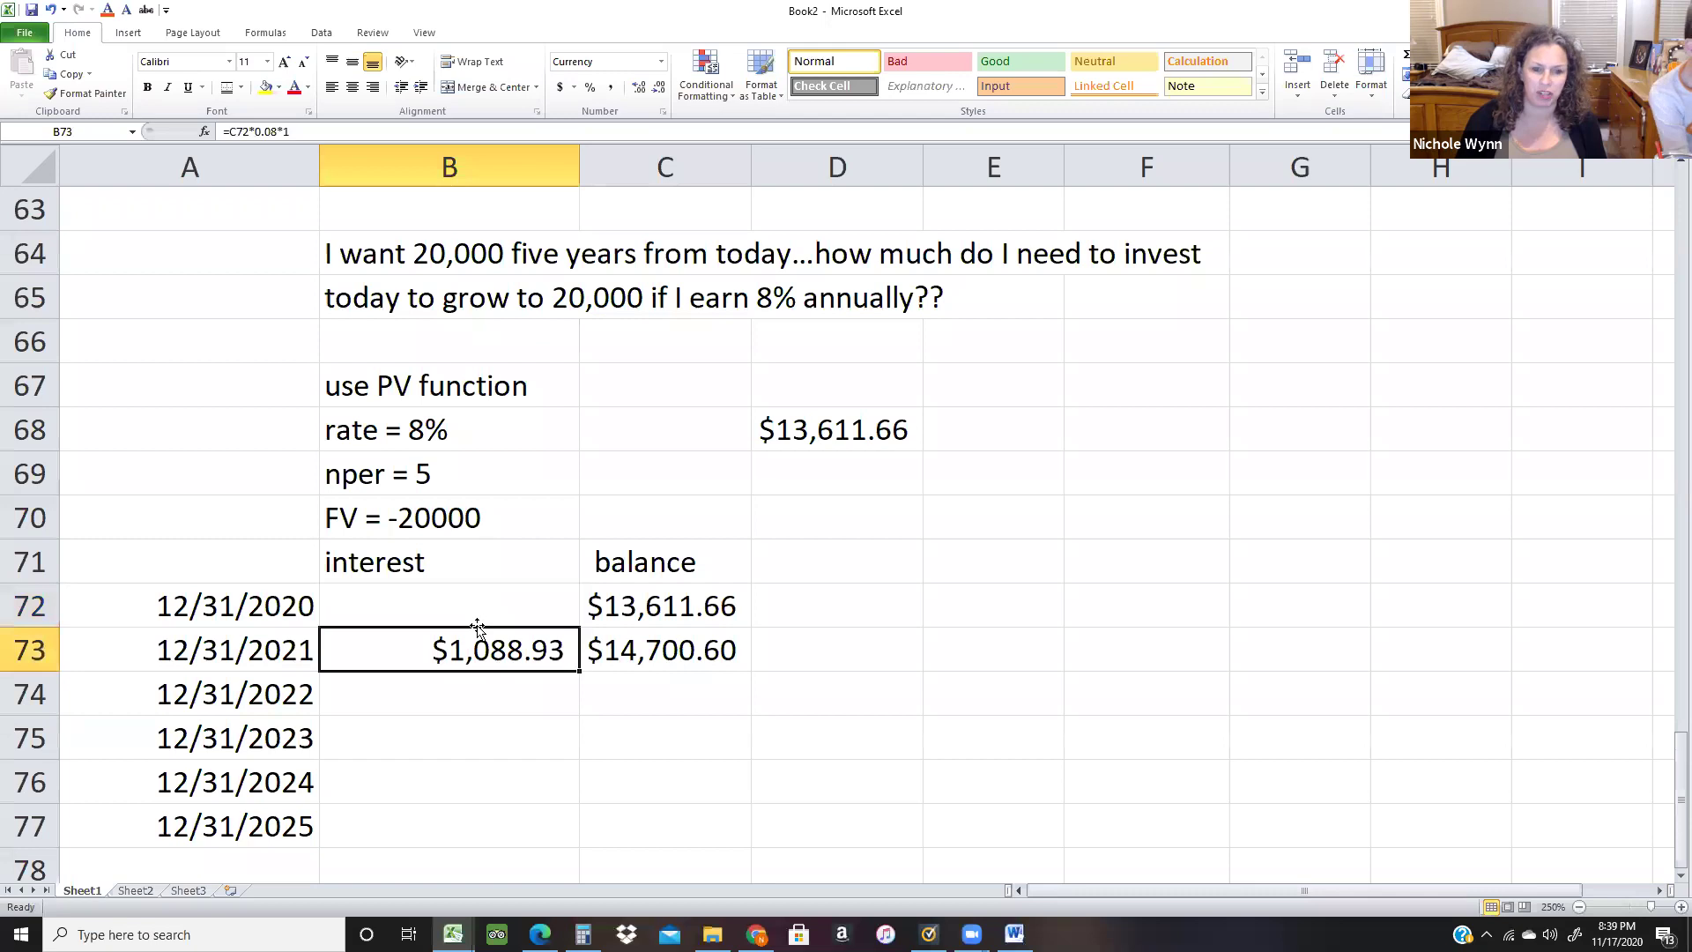
key("shift+Right")
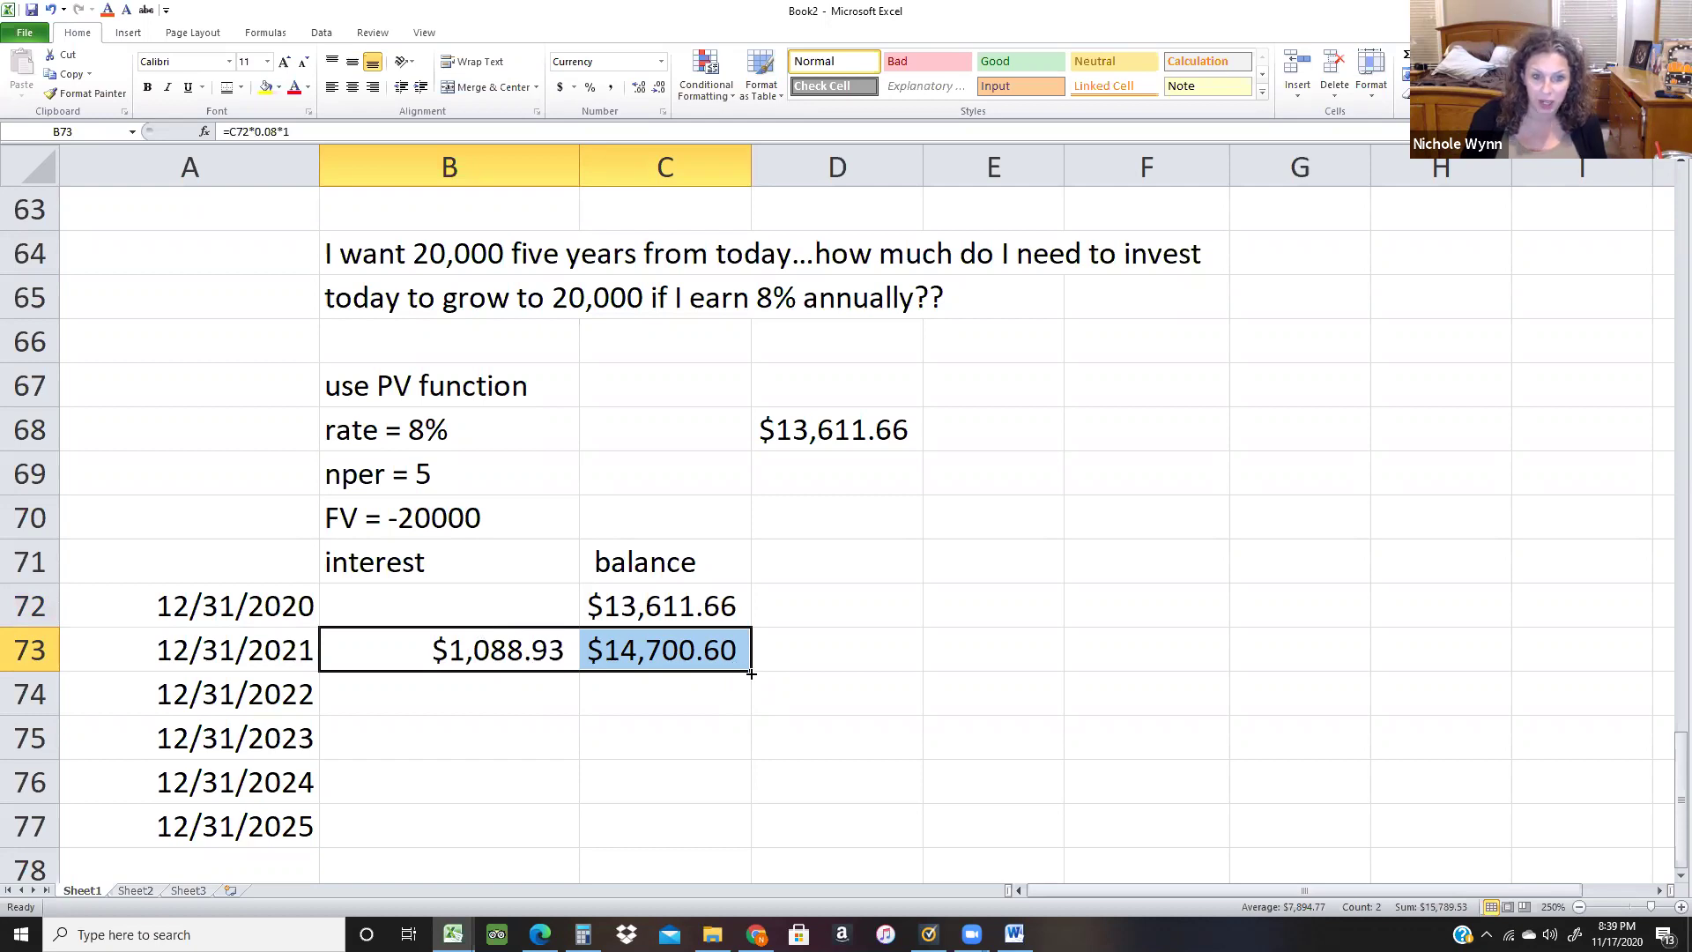
left_click_drag(751, 673, 755, 853)
Examine the yearly interest amounts, the opening balance and the final balance of the schedule in rows 72 to 77.
left_click(677, 830)
left_click(508, 654)
left_click(665, 649)
left_click(684, 831)
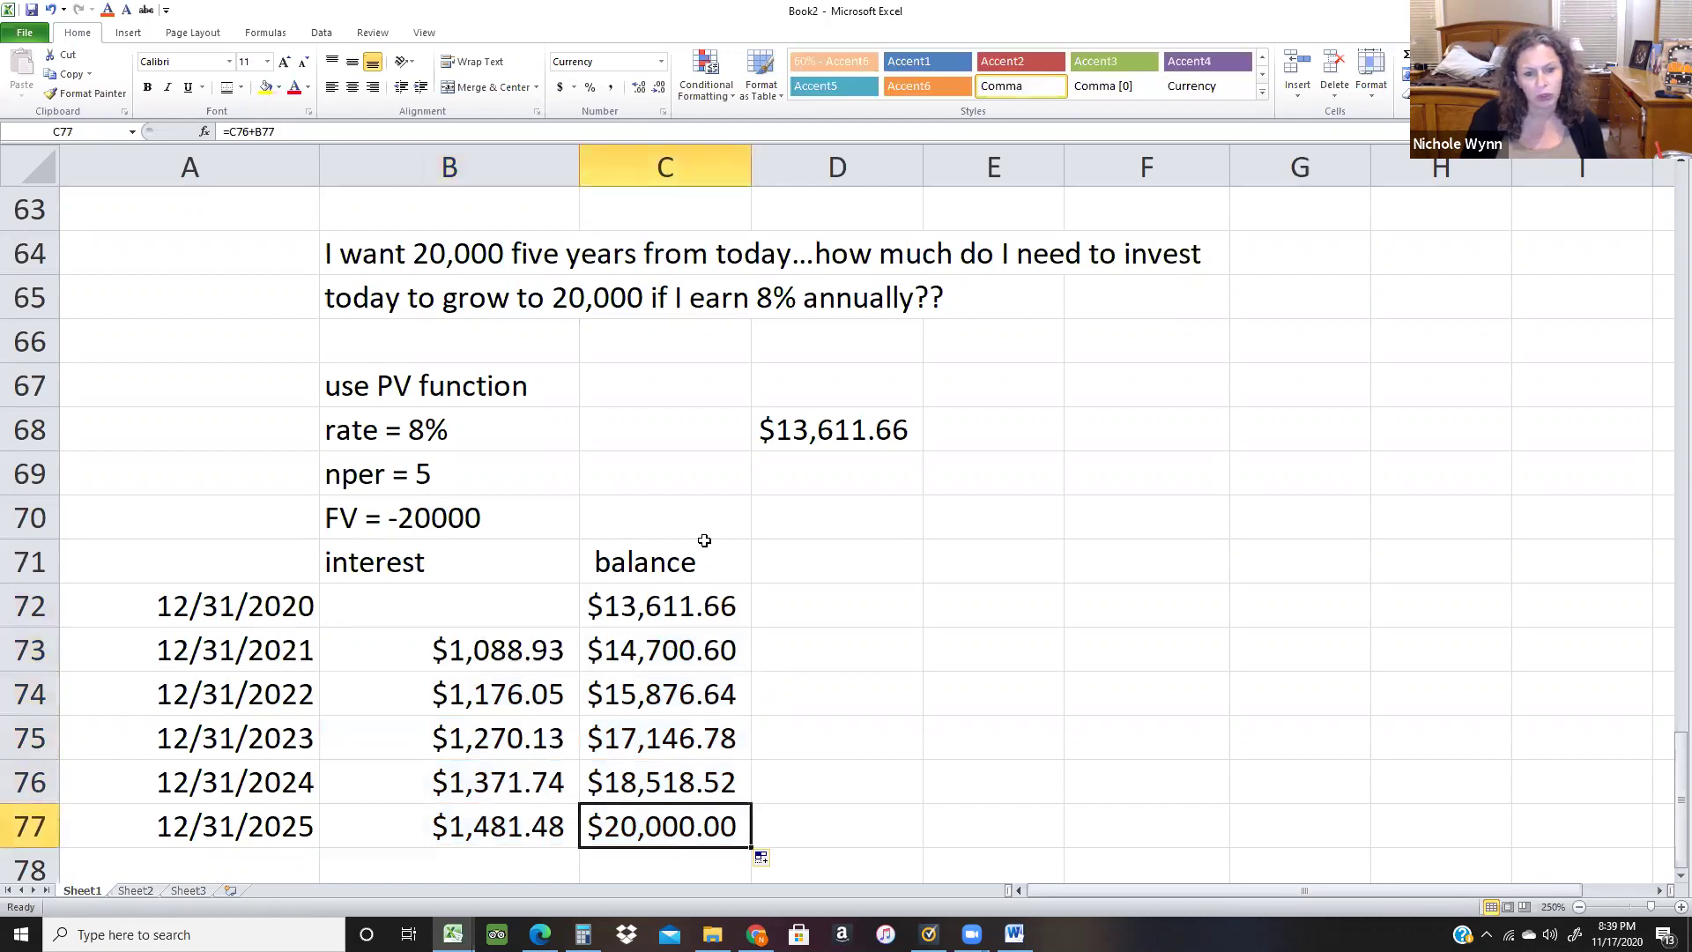
left_click(441, 658)
left_click(450, 688)
left_click(456, 732)
left_click(454, 787)
left_click(468, 833)
left_click(266, 614)
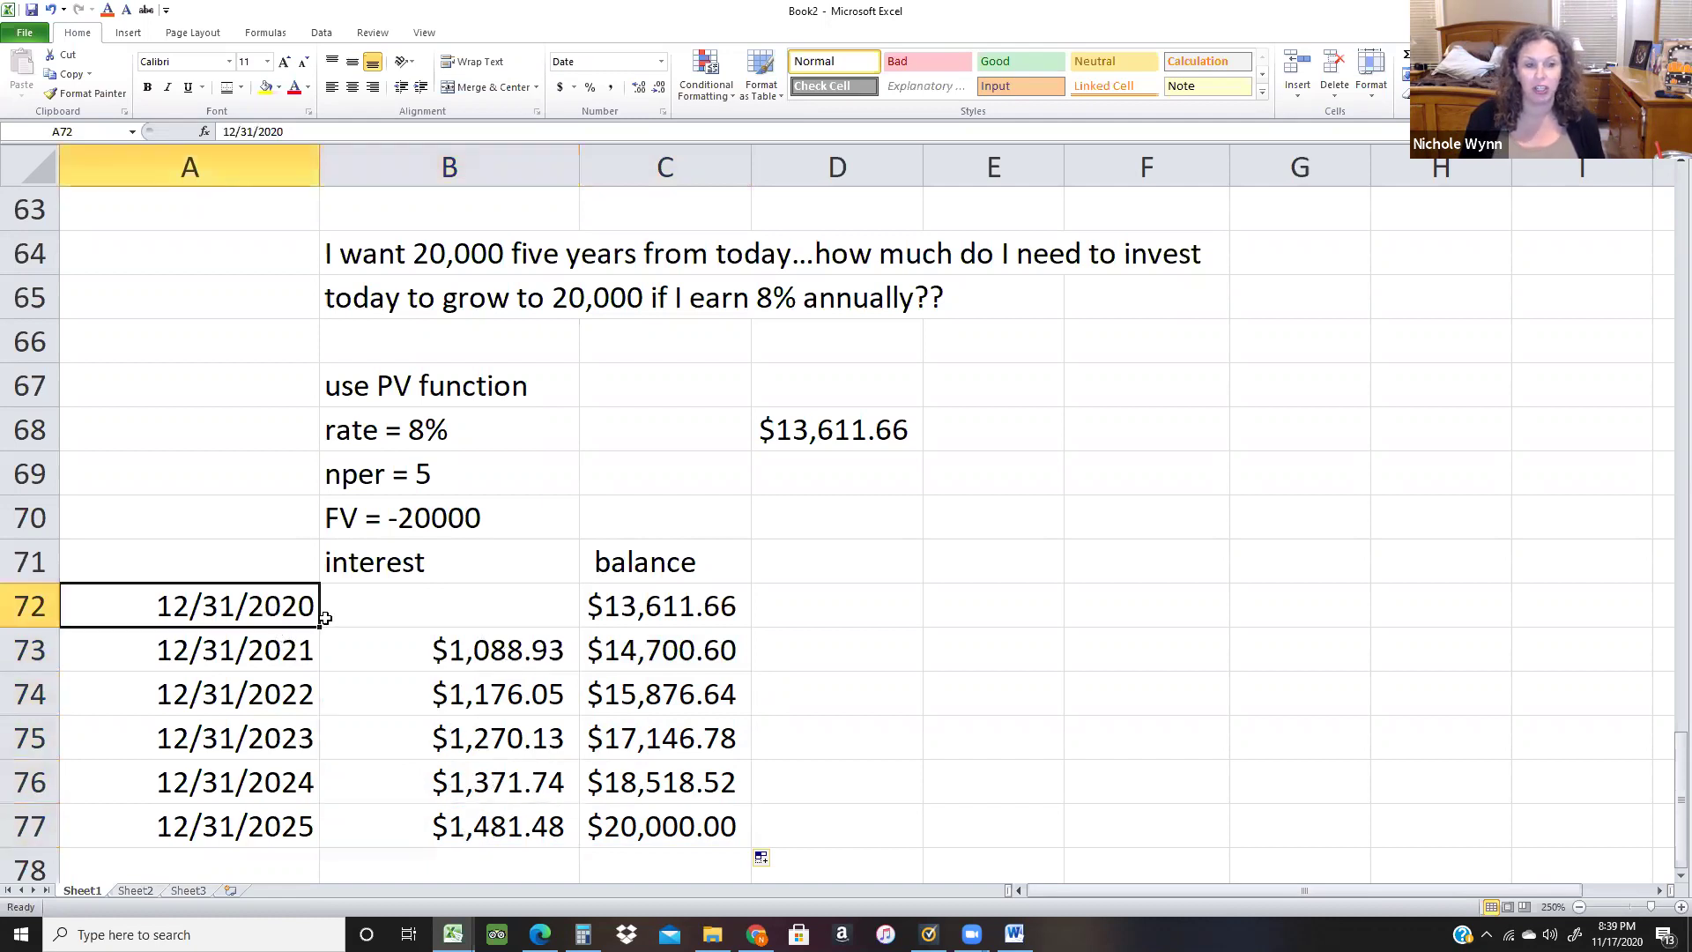
left_click(671, 600)
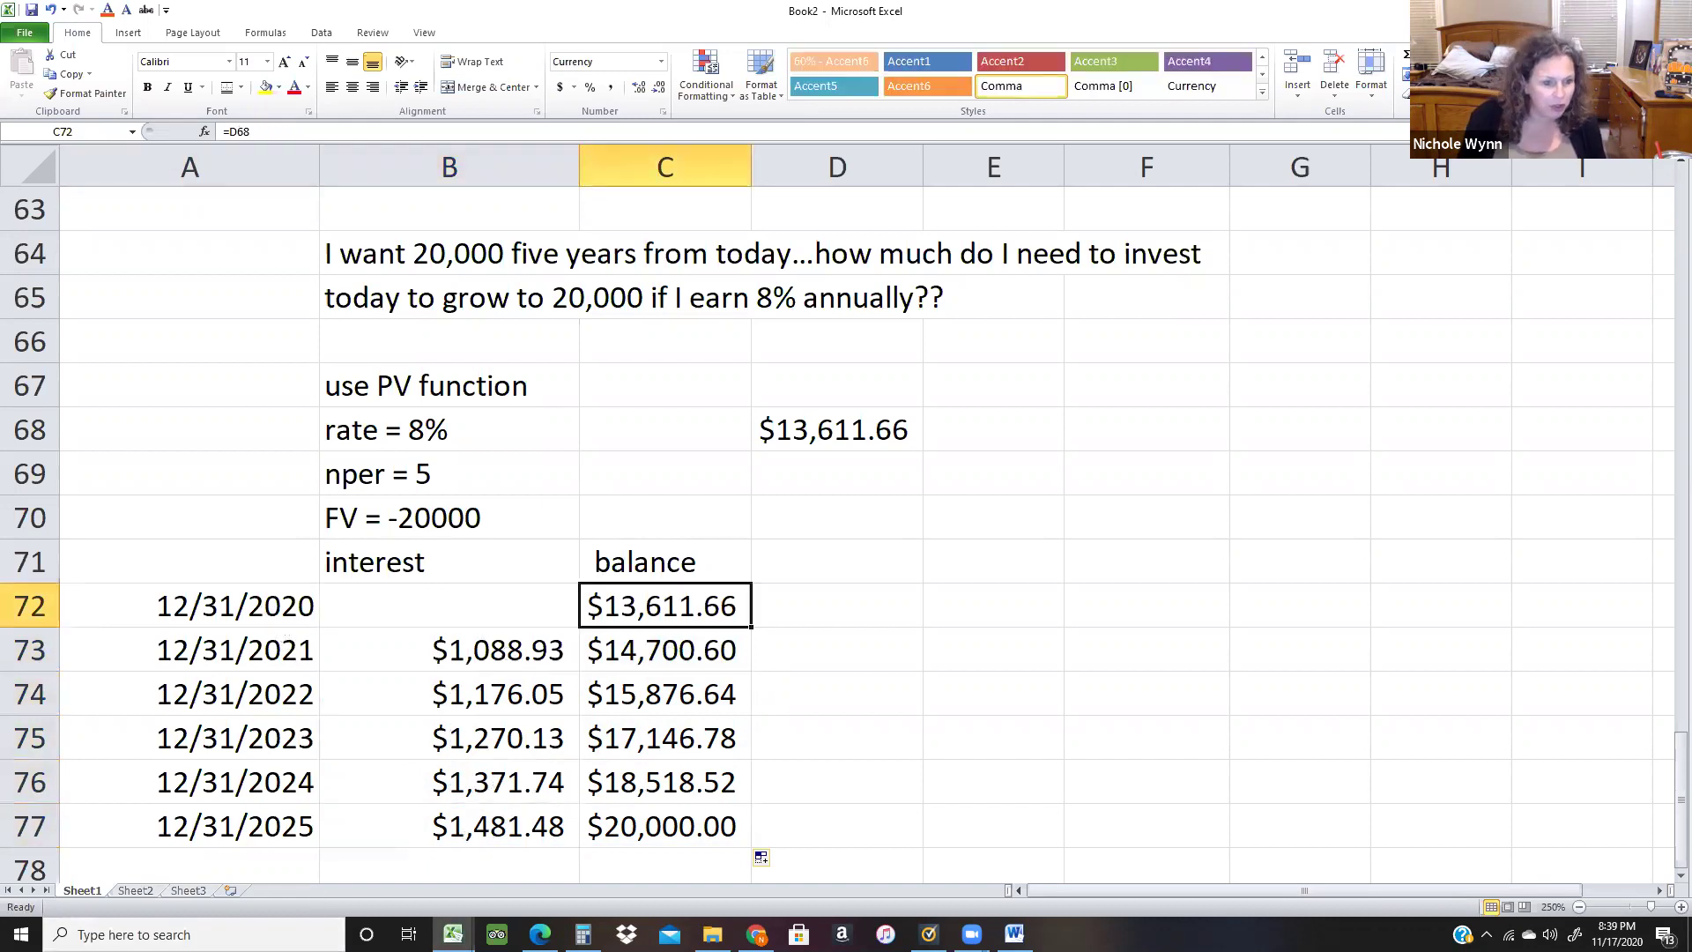
Switch to the Week 6 lecture notes in Word and replace the blank line about using Excel with "Use PV function; rate = 8%; nper = 5; FV = -20000".
key("alt+Tab")
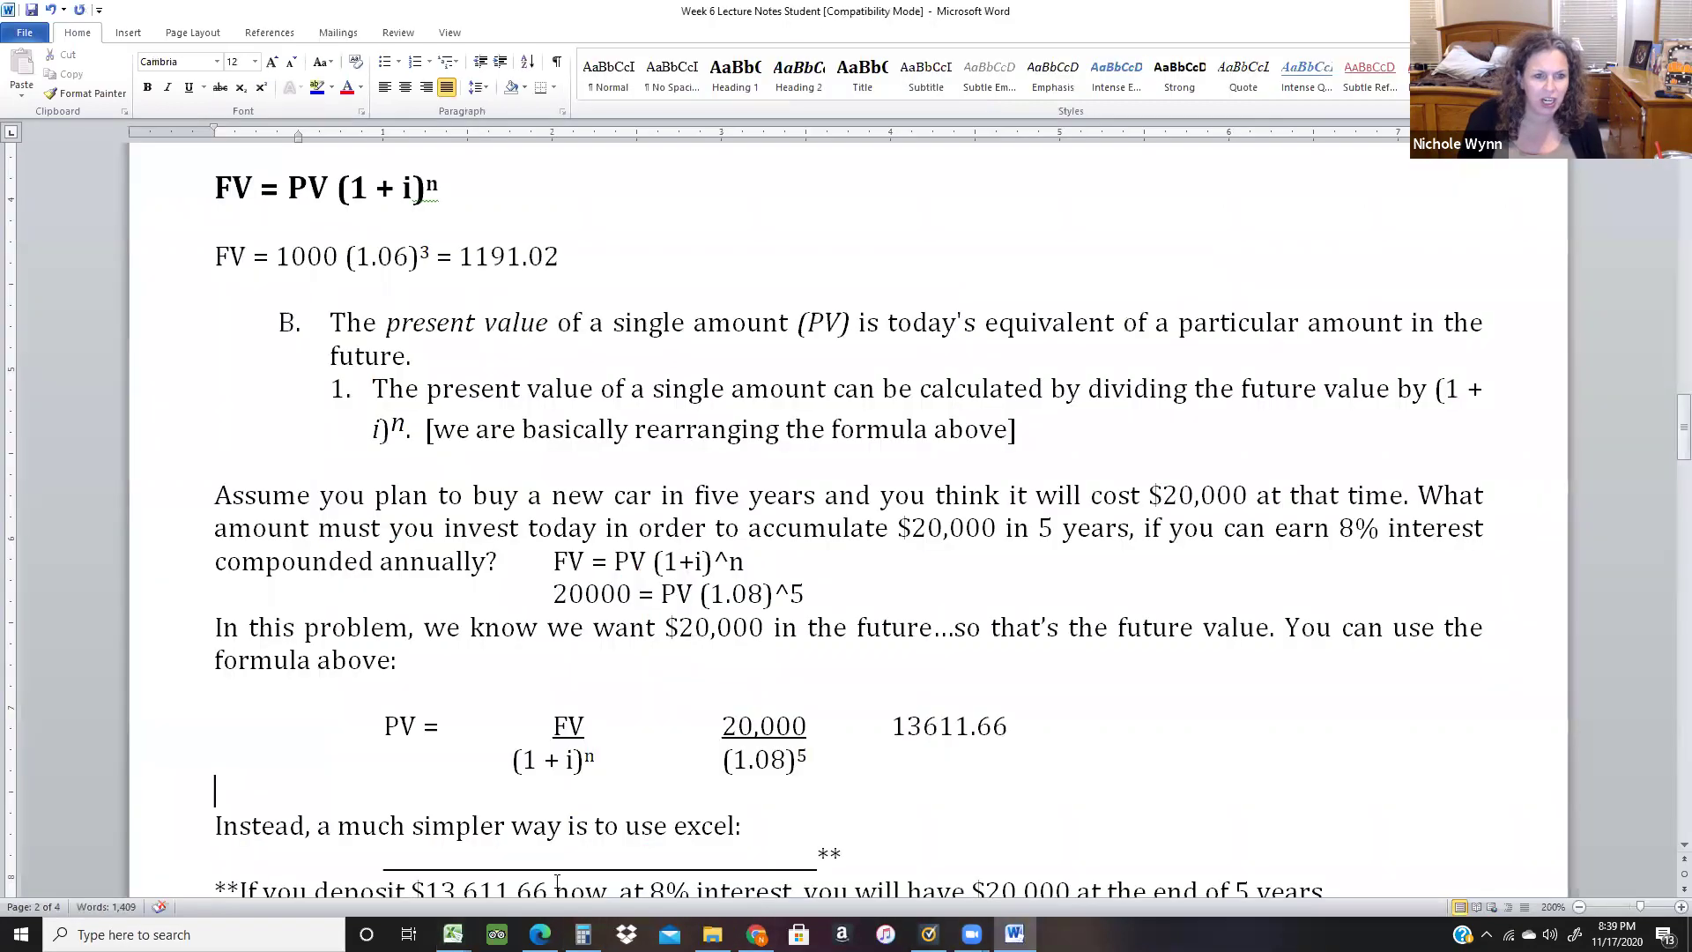
double_click(521, 850)
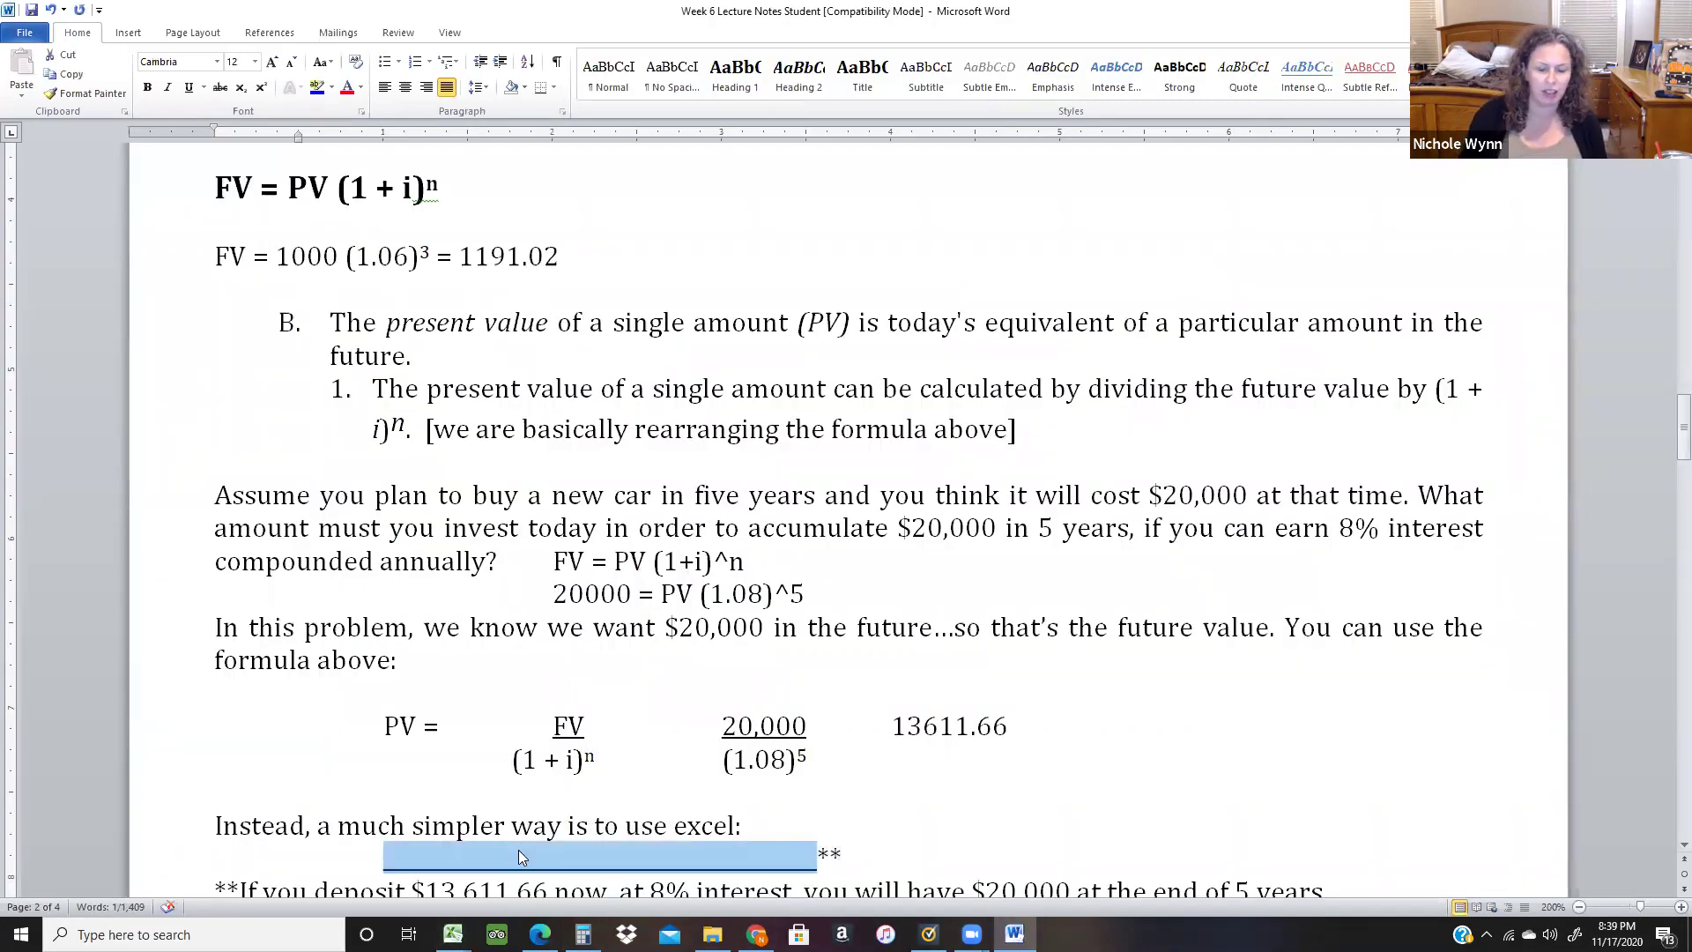
type("Use PV f")
type("unction; rat")
type("e = 8")
type("%; nper ")
type("= ")
type("5; ")
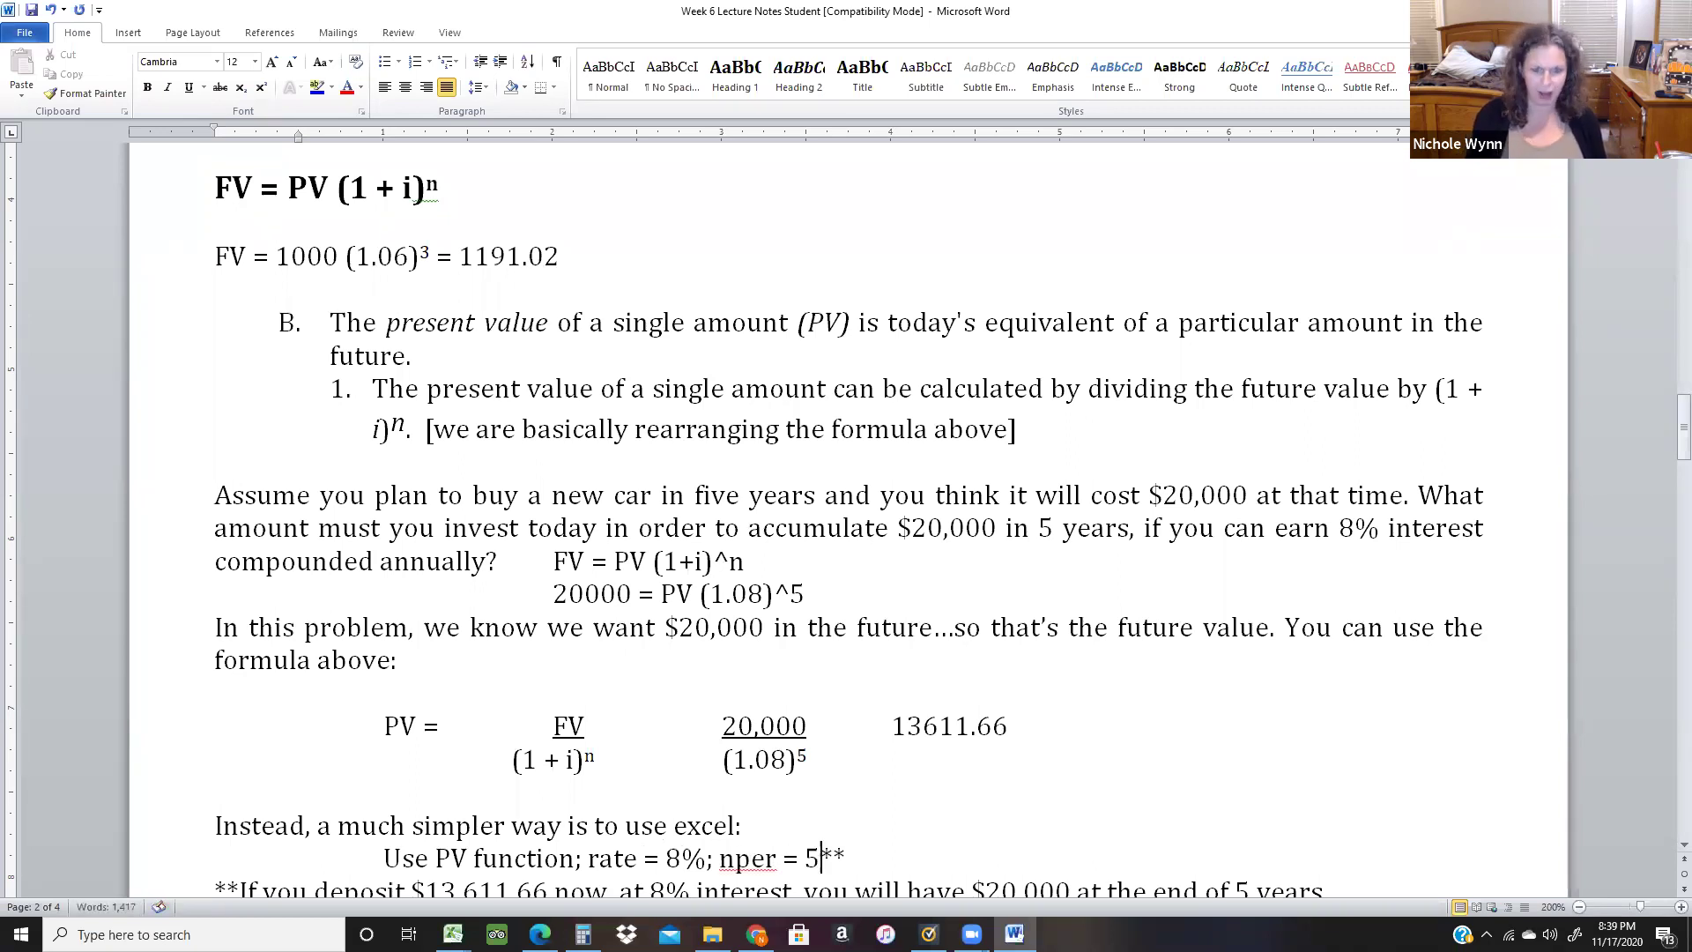
type("FV = ")
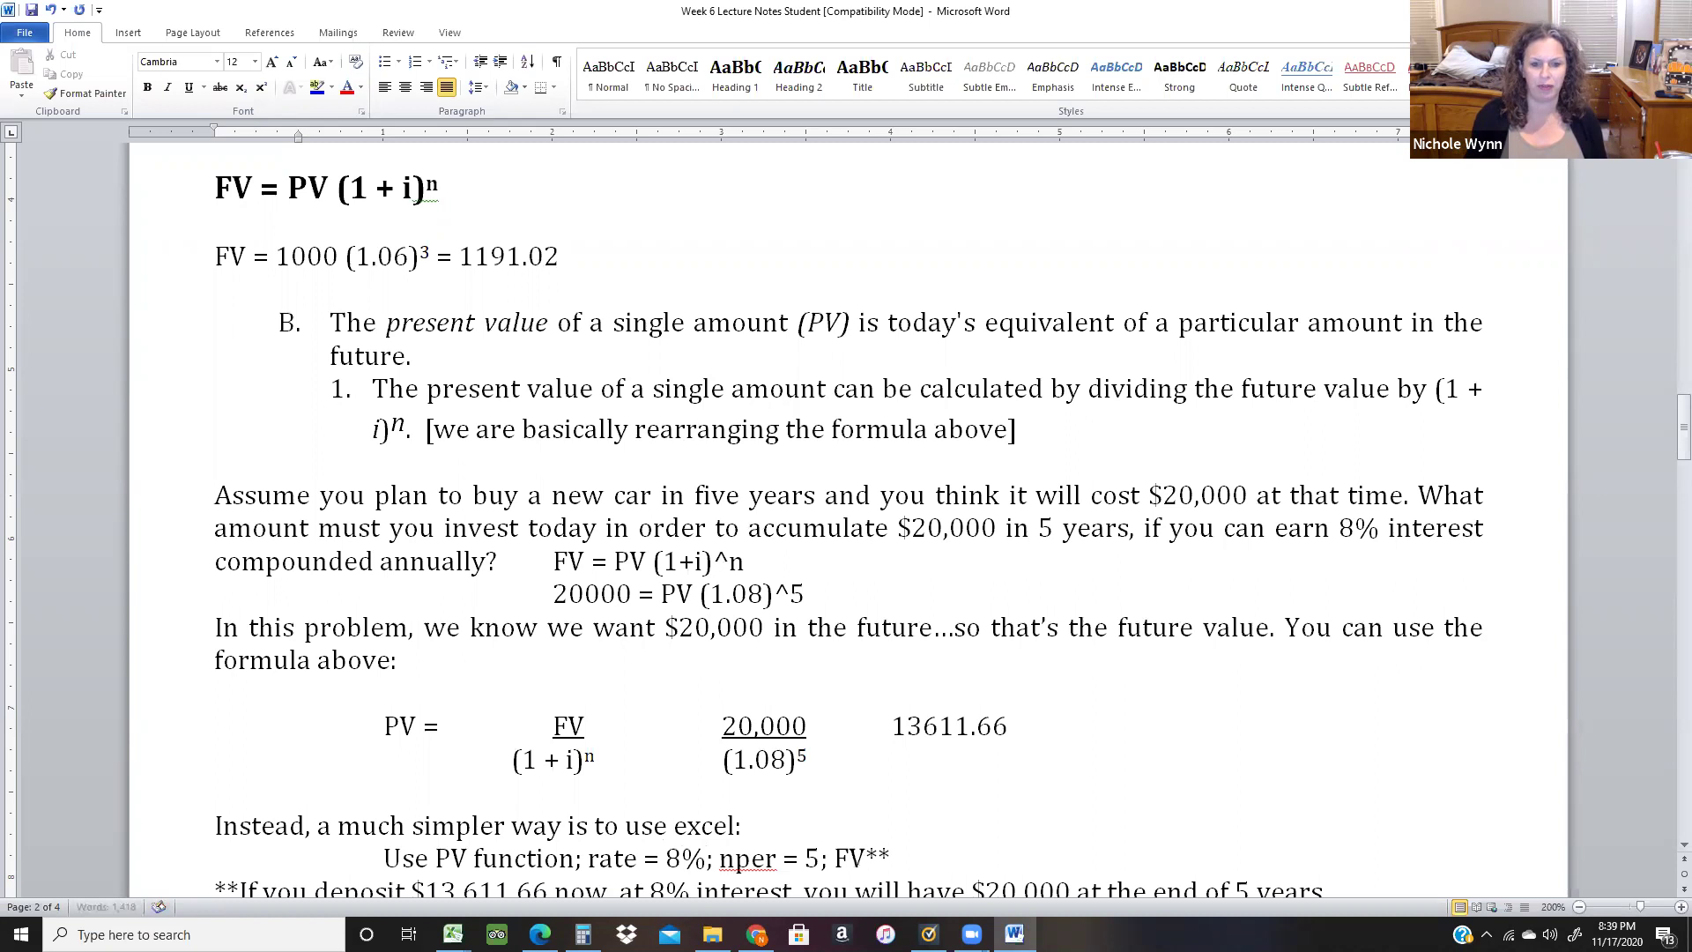
type("-20000")
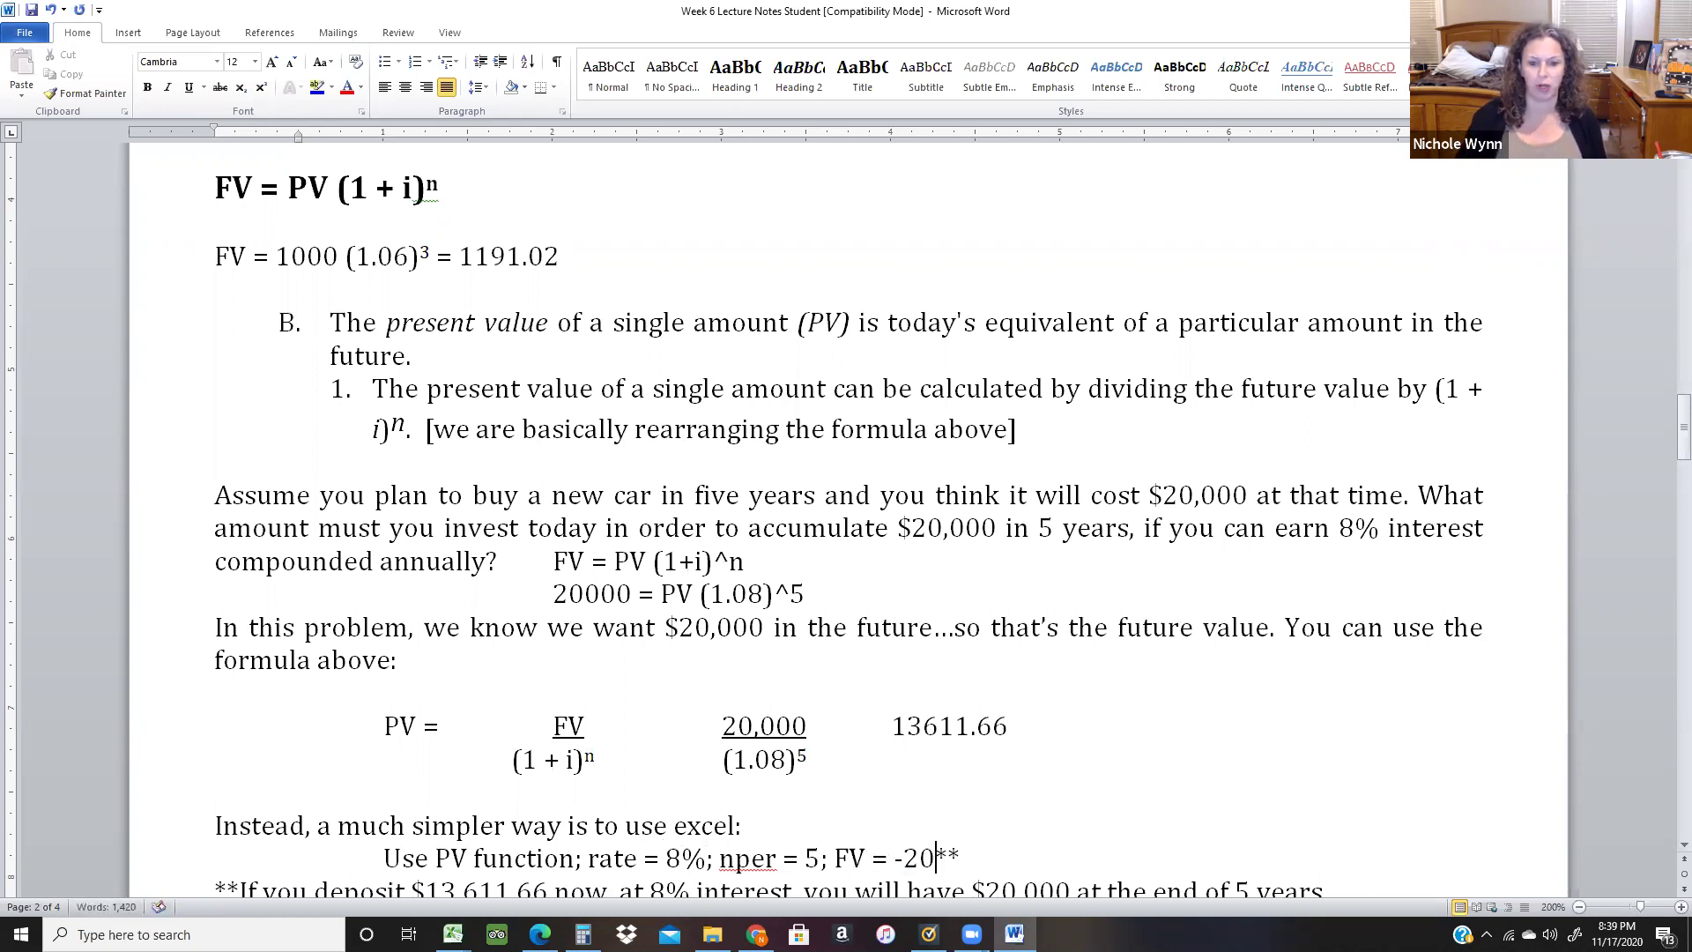
Review the PV formula, section C on solving for other values, and the question about lending a friend $1,000 for two years.
scroll(305, 619, "down", 3)
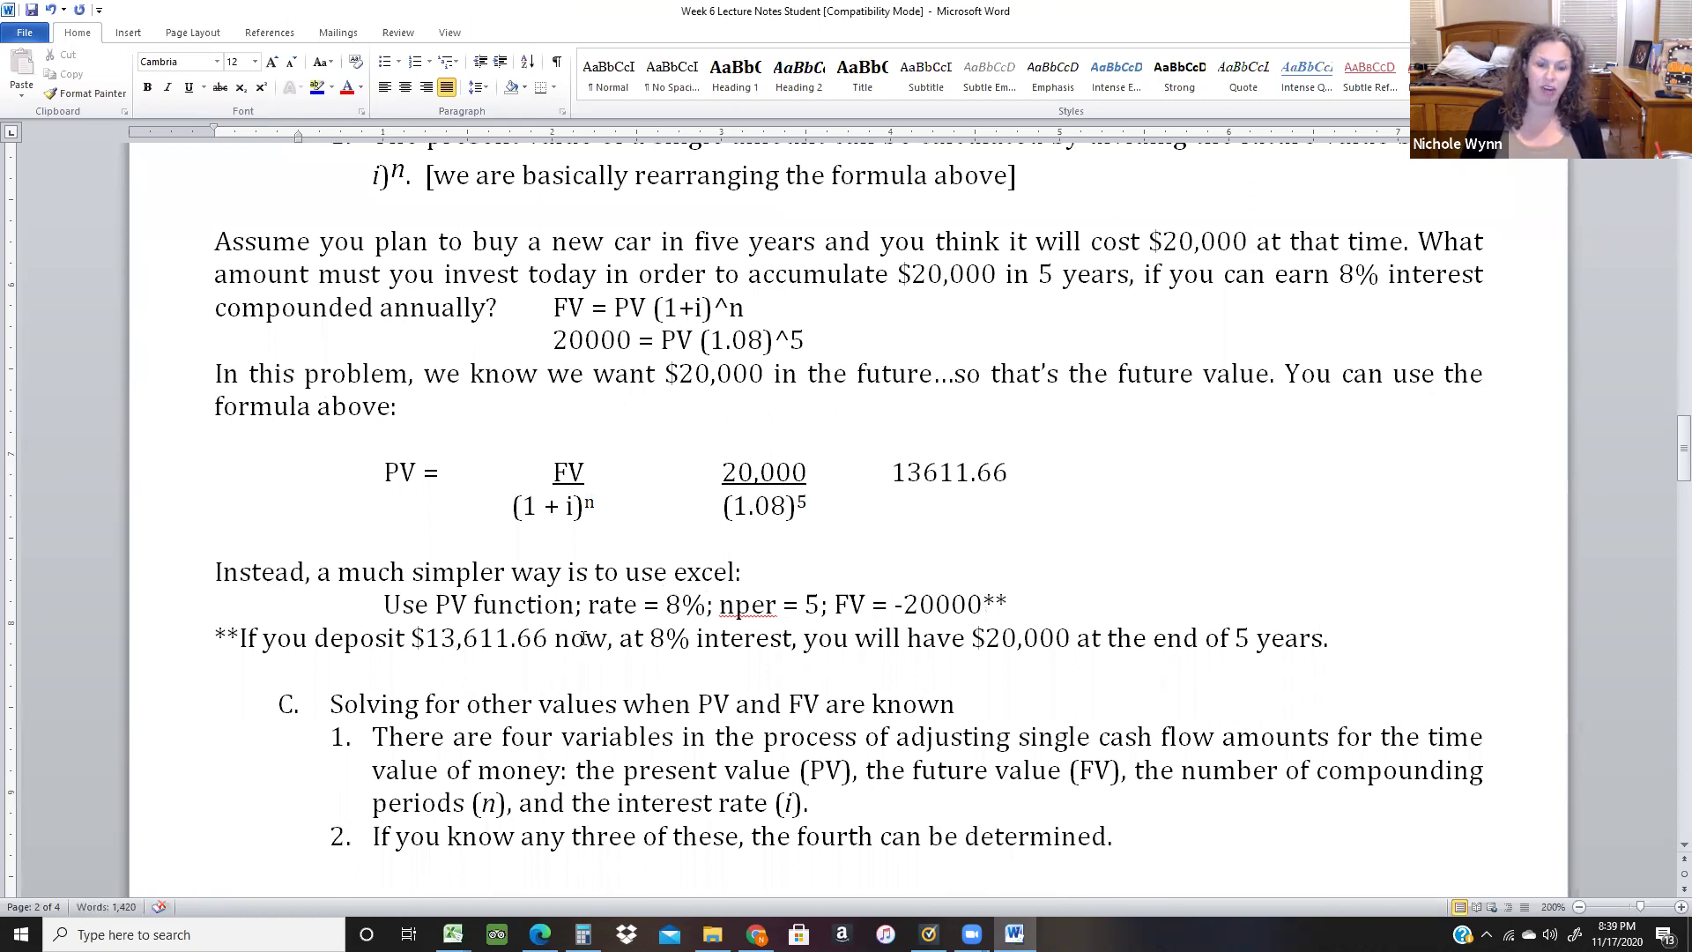
scroll(1070, 673, "up", 1)
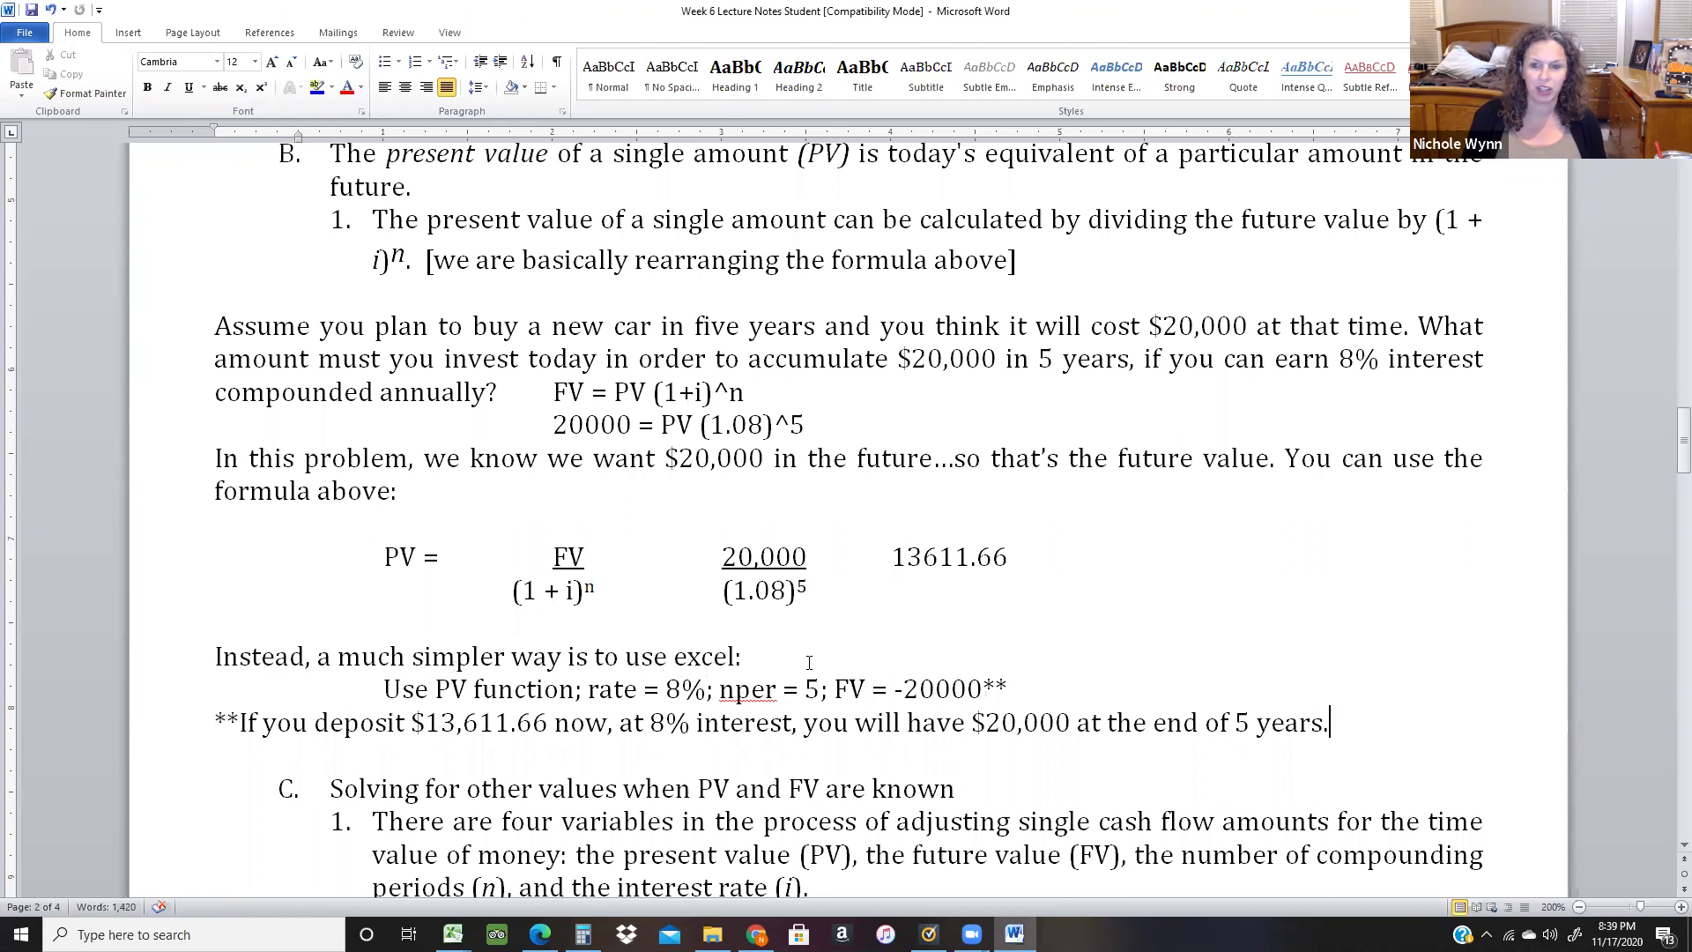
scroll(745, 644, "up", 1)
scroll(487, 555, "down", 3)
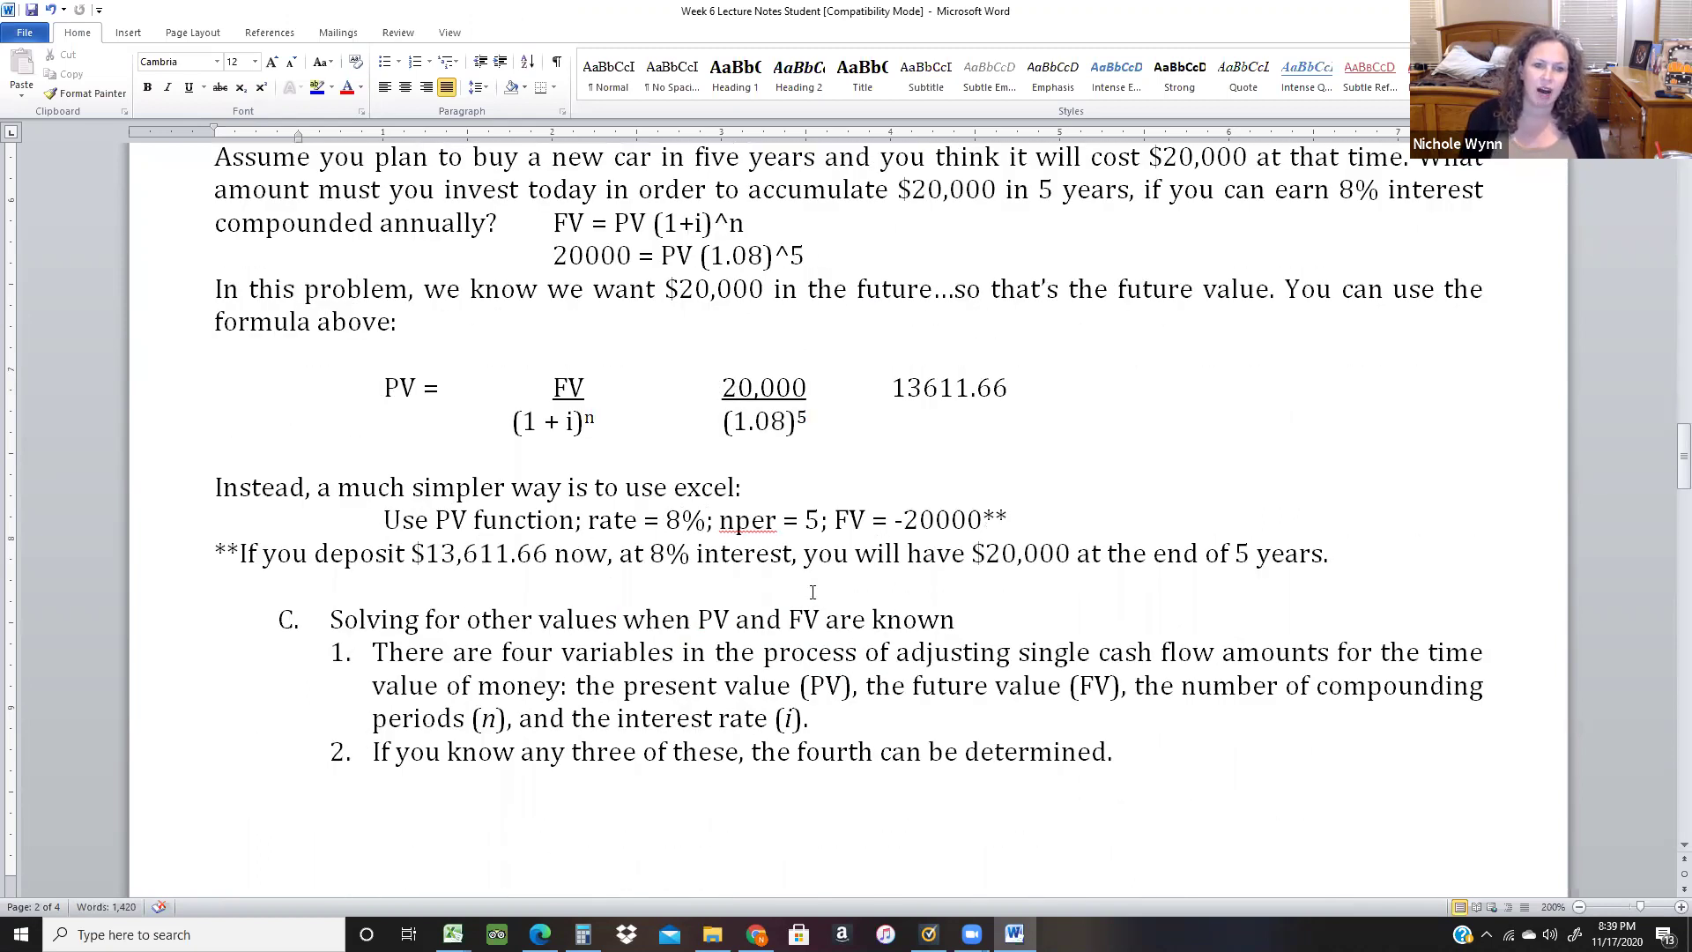
left_click(721, 619)
left_click(821, 619)
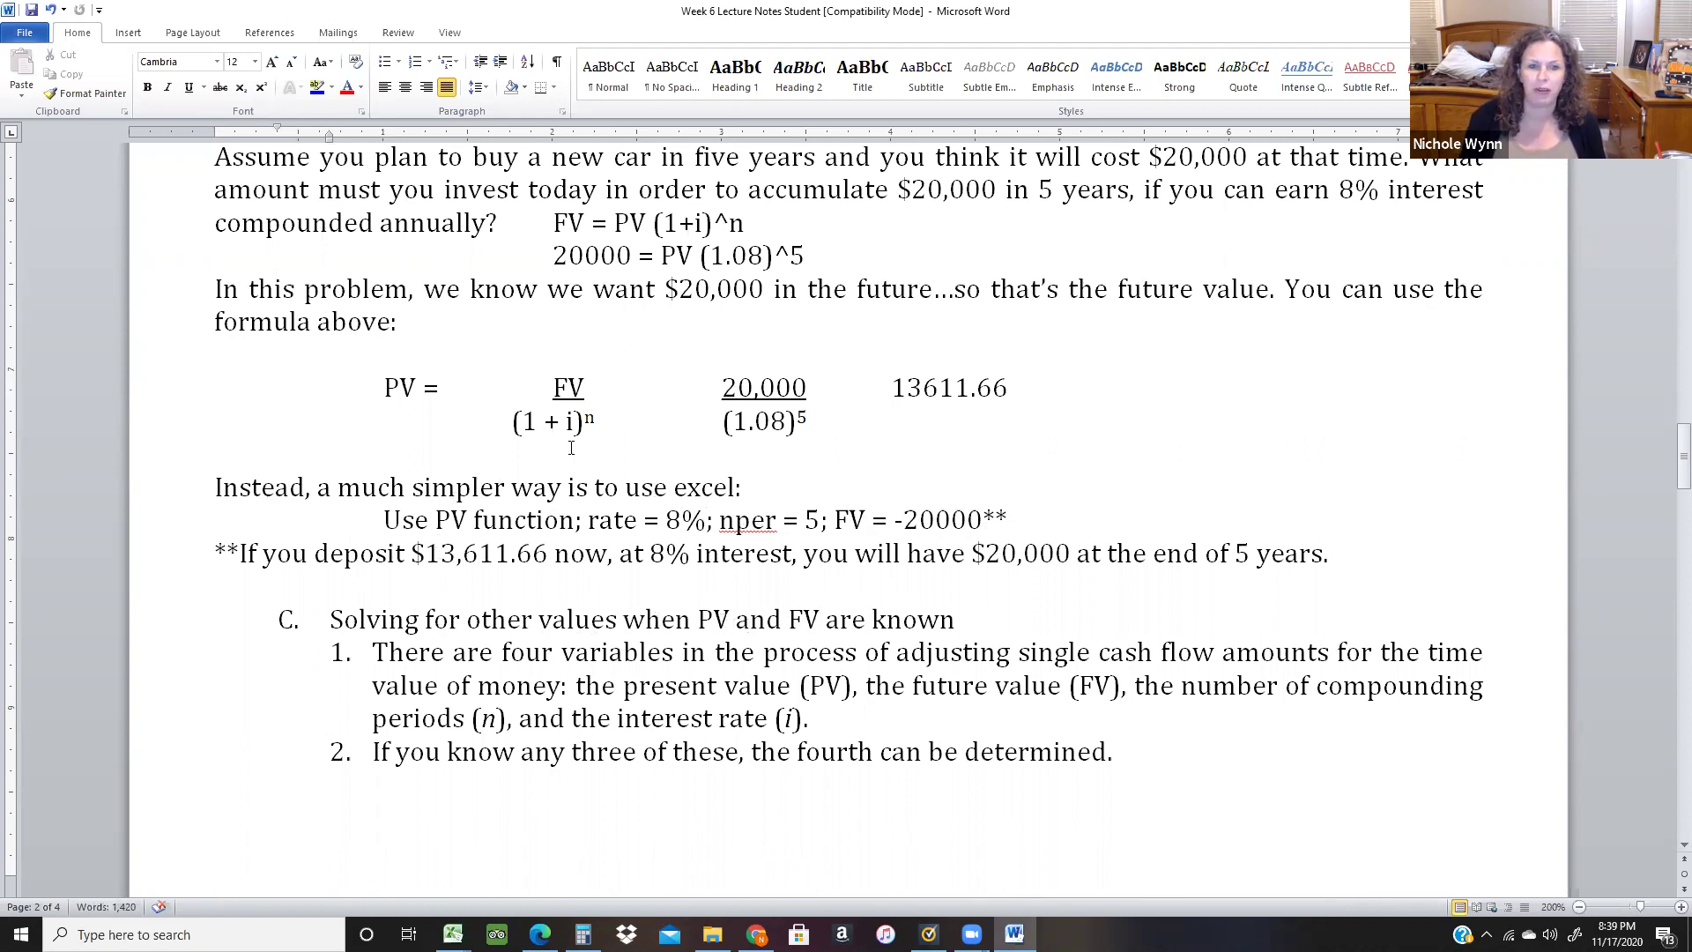
left_click(558, 423)
left_click_drag(542, 424, 581, 423)
left_click(576, 421)
scroll(728, 628, "down", 3)
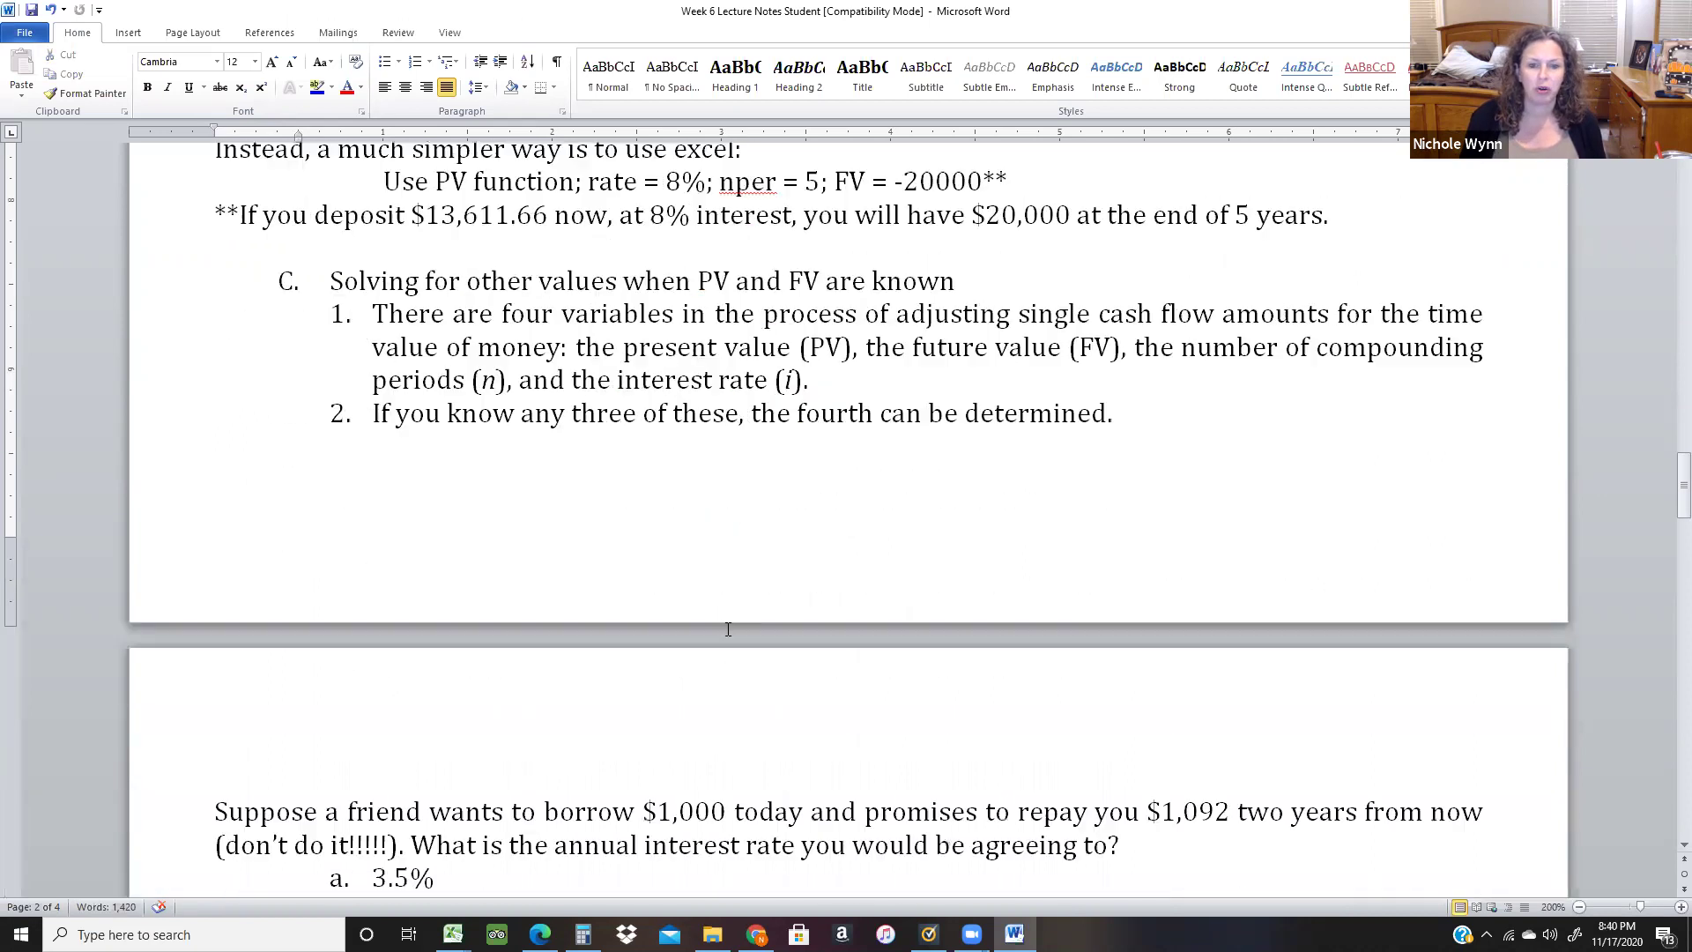
scroll(689, 425, "up", 2)
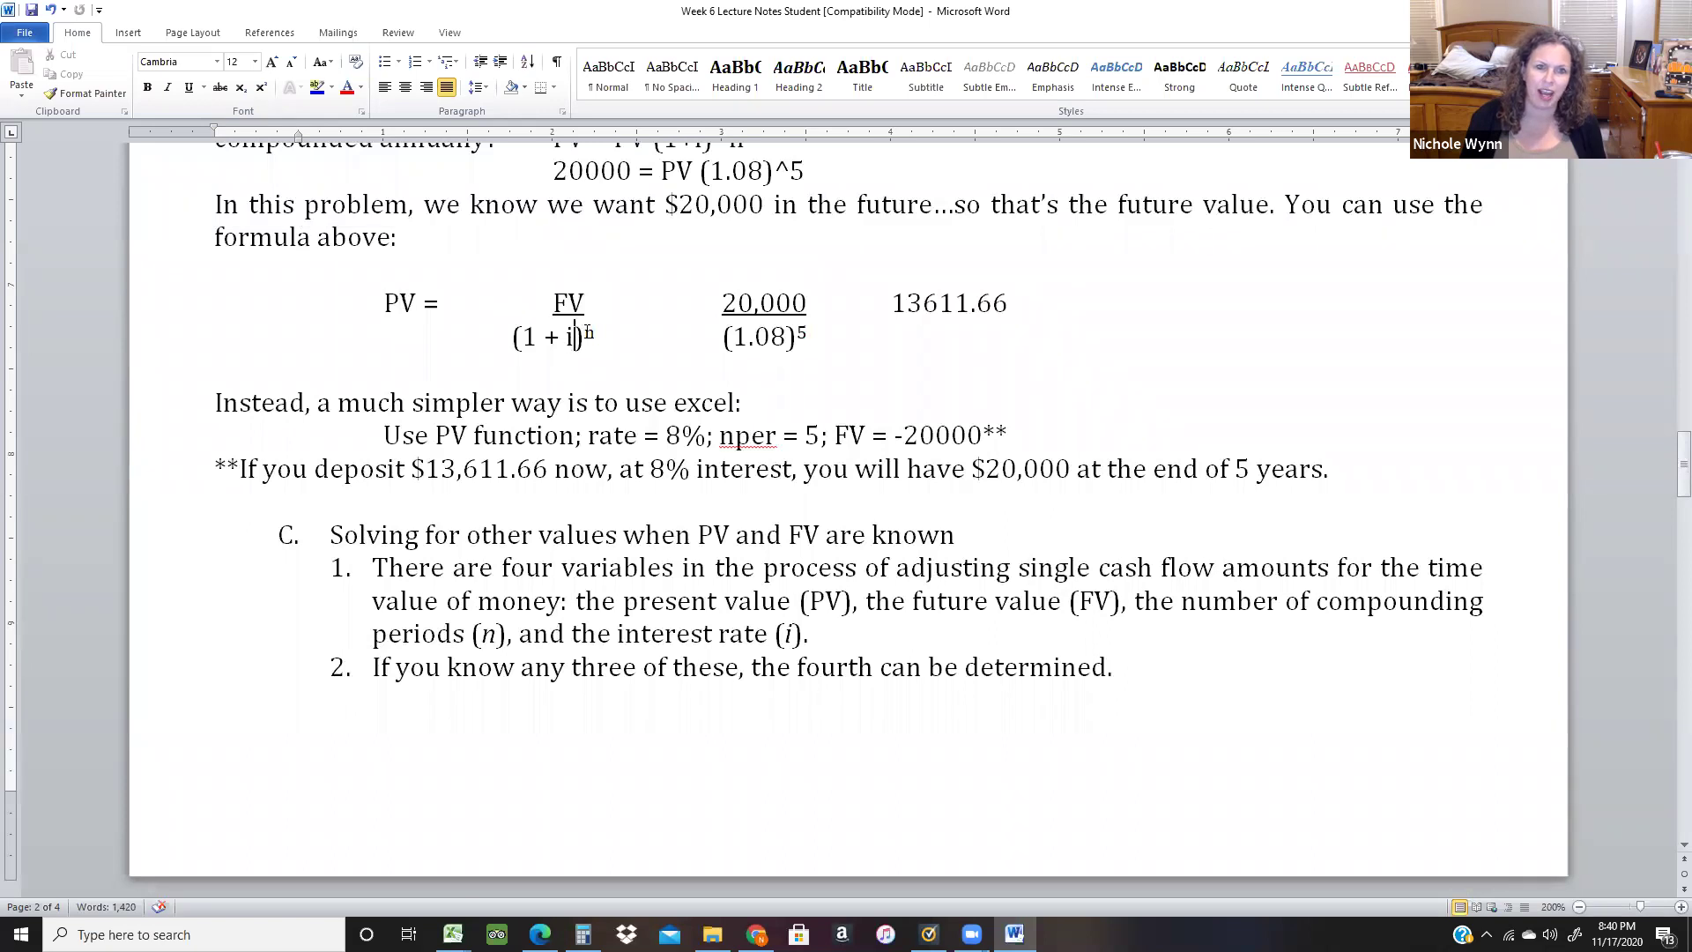
scroll(619, 511, "down", 7)
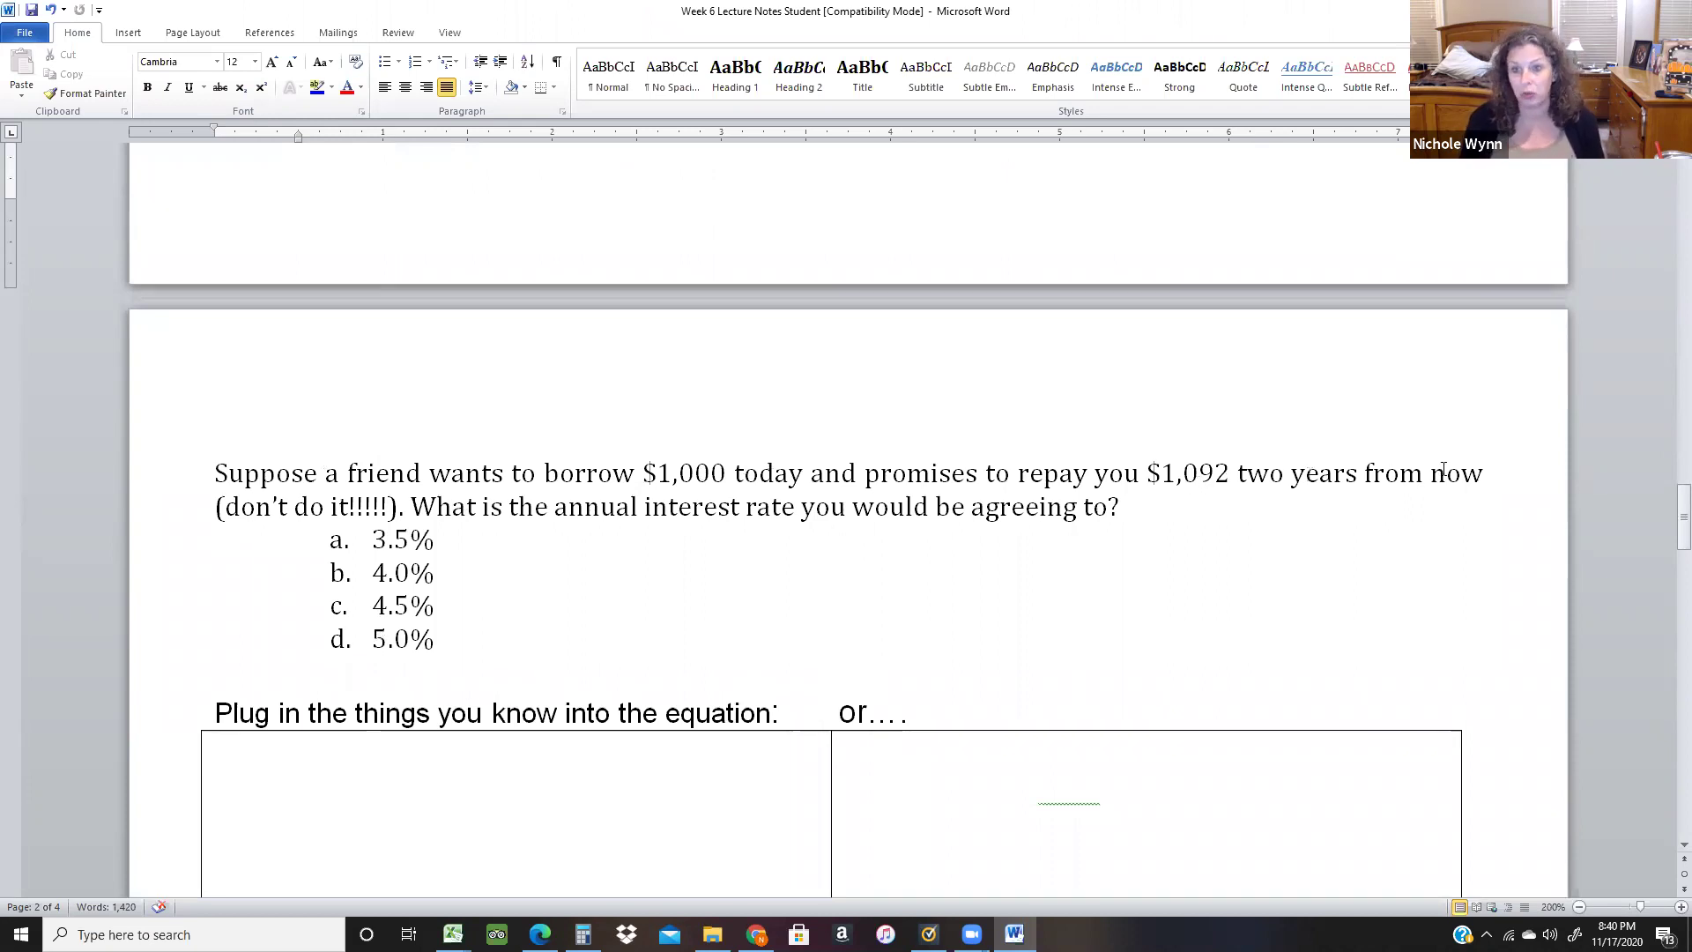
left_click_drag(241, 503, 333, 507)
left_click(332, 507)
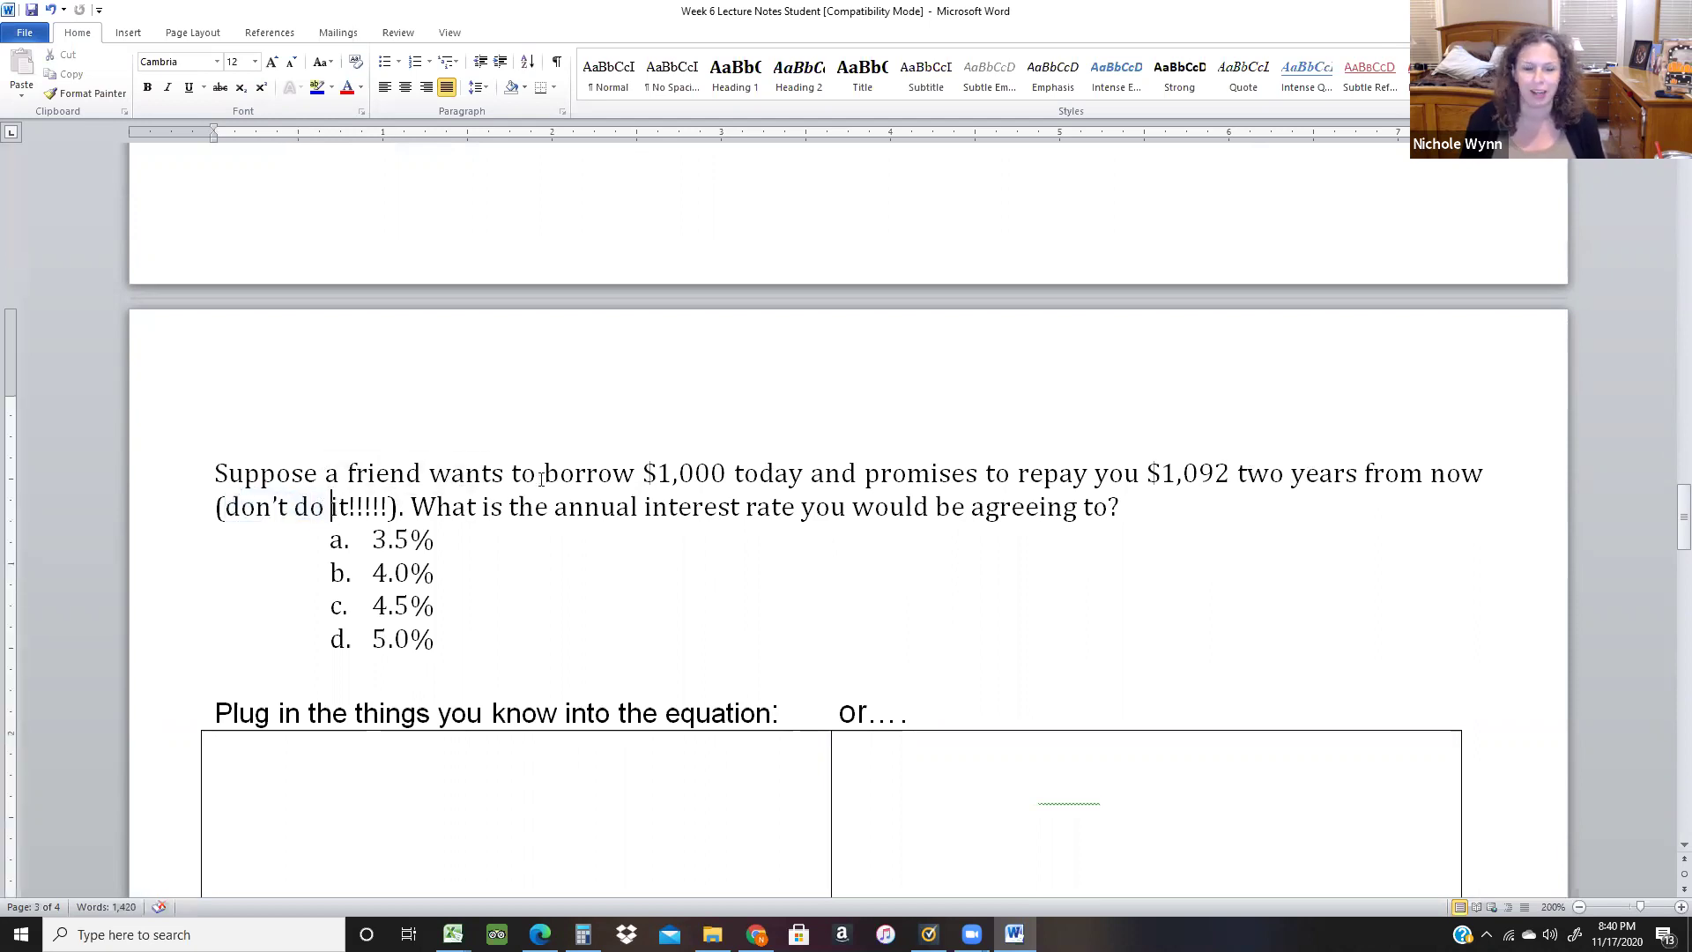
scroll(1020, 497, "down", 2)
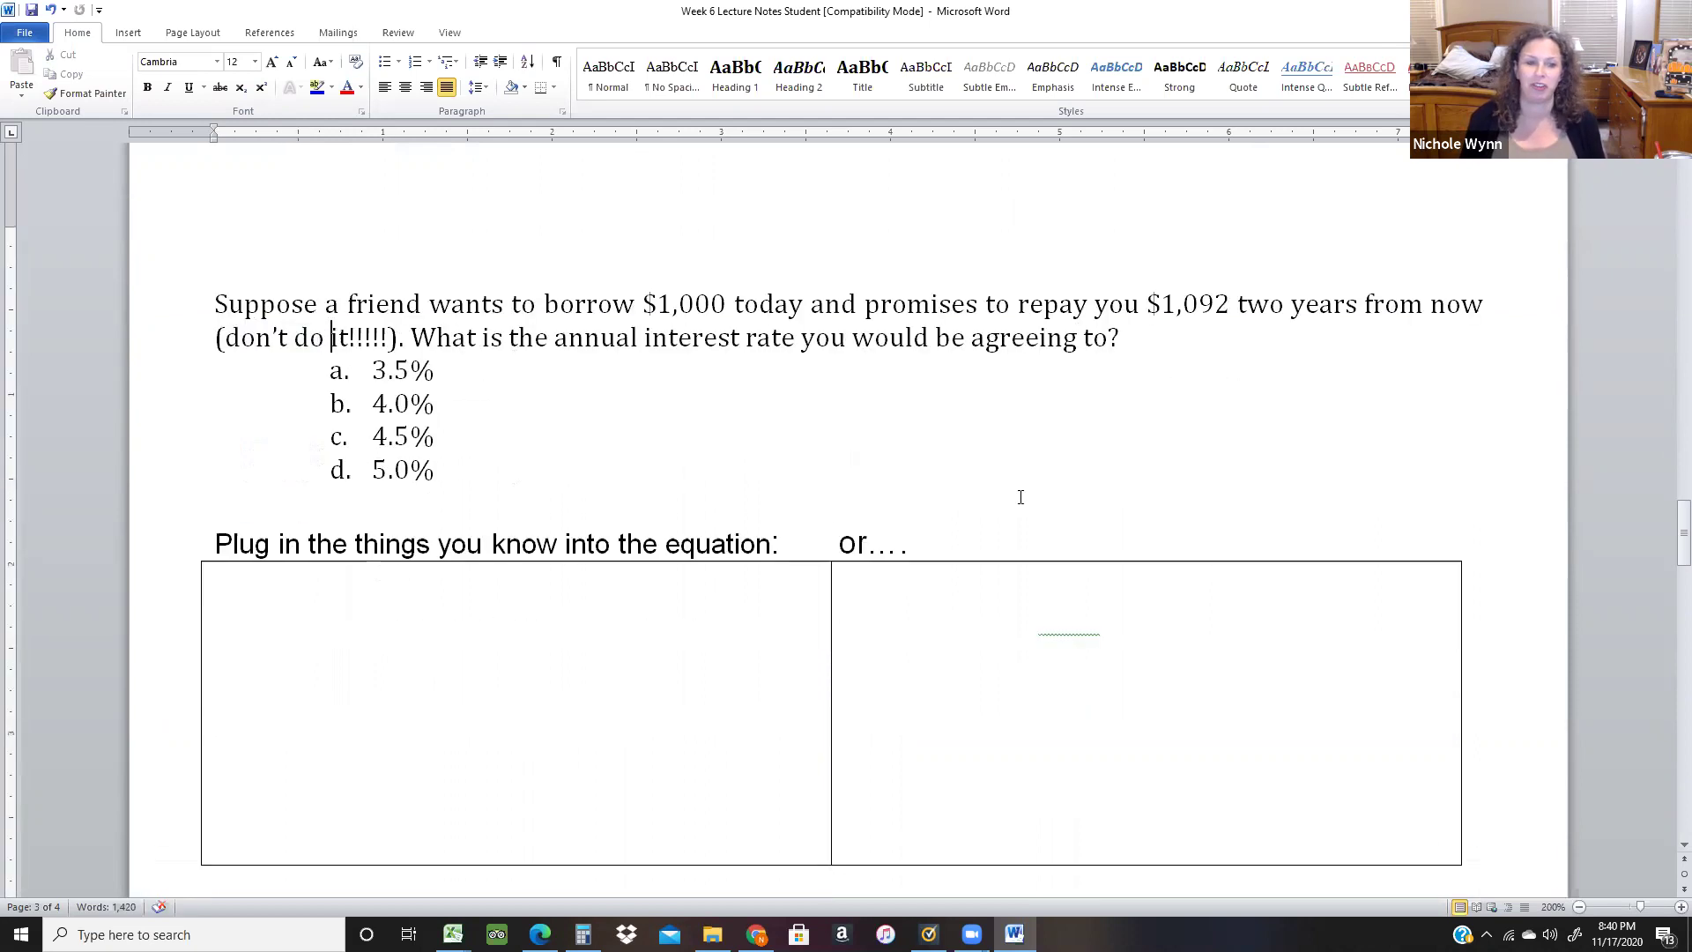
Justify the text in the two-column table under the loan question and set its font colour to Automatic.
left_click(335, 584)
left_click_drag(297, 573, 628, 818)
left_click(144, 616)
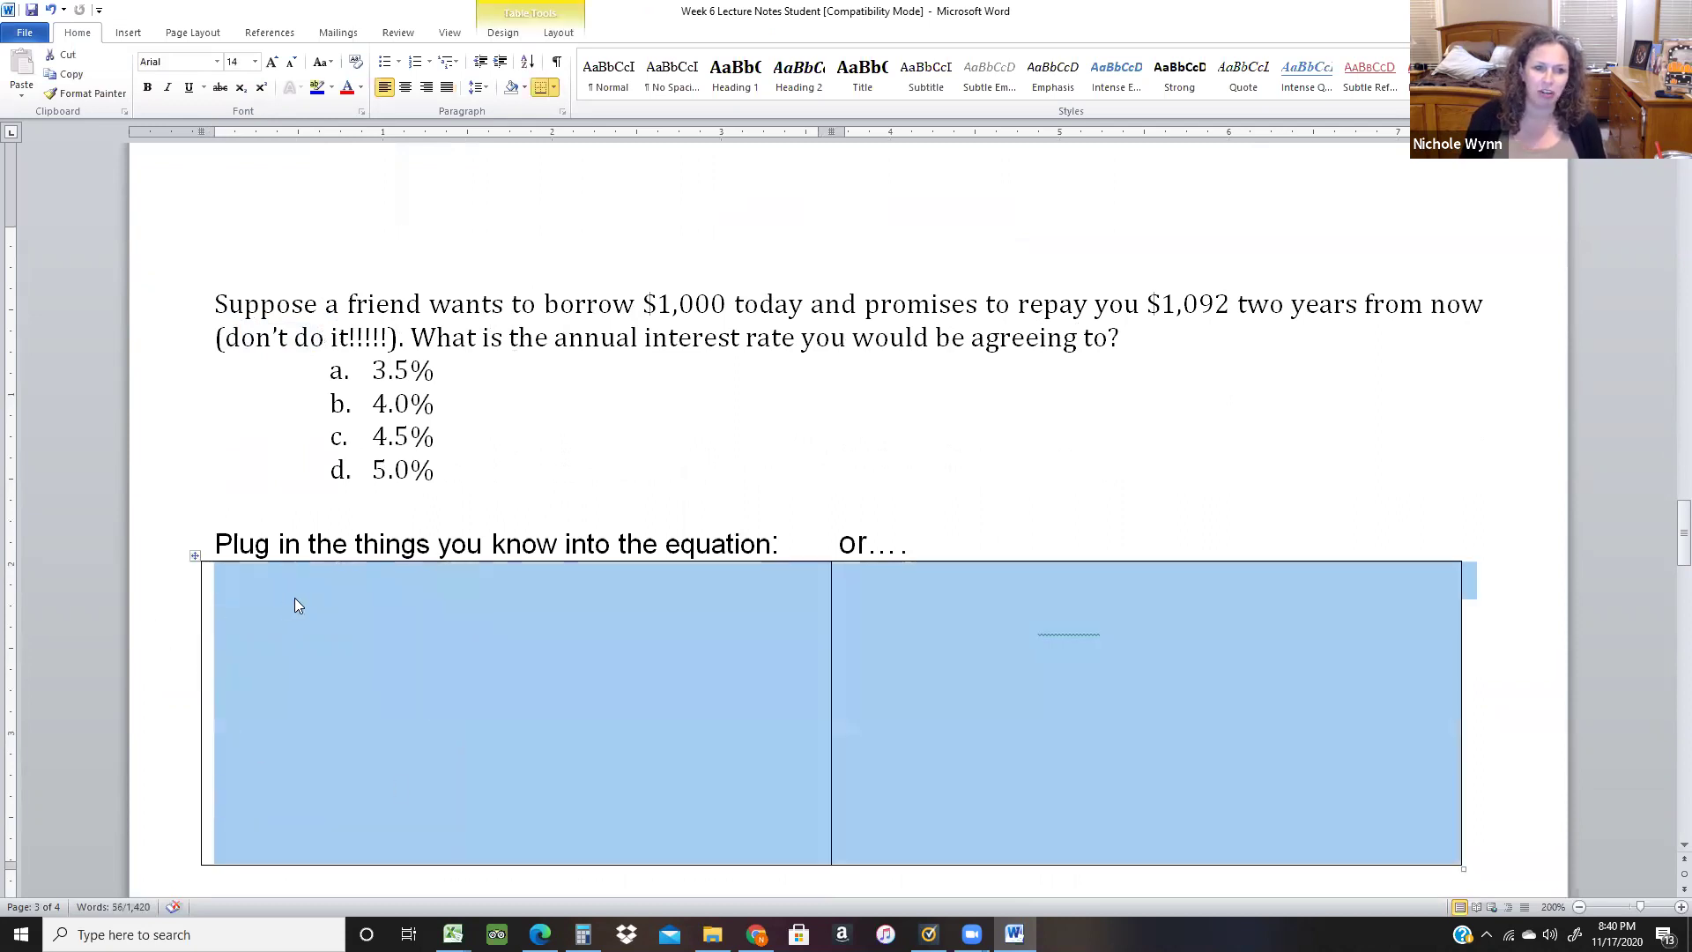
left_click(767, 574)
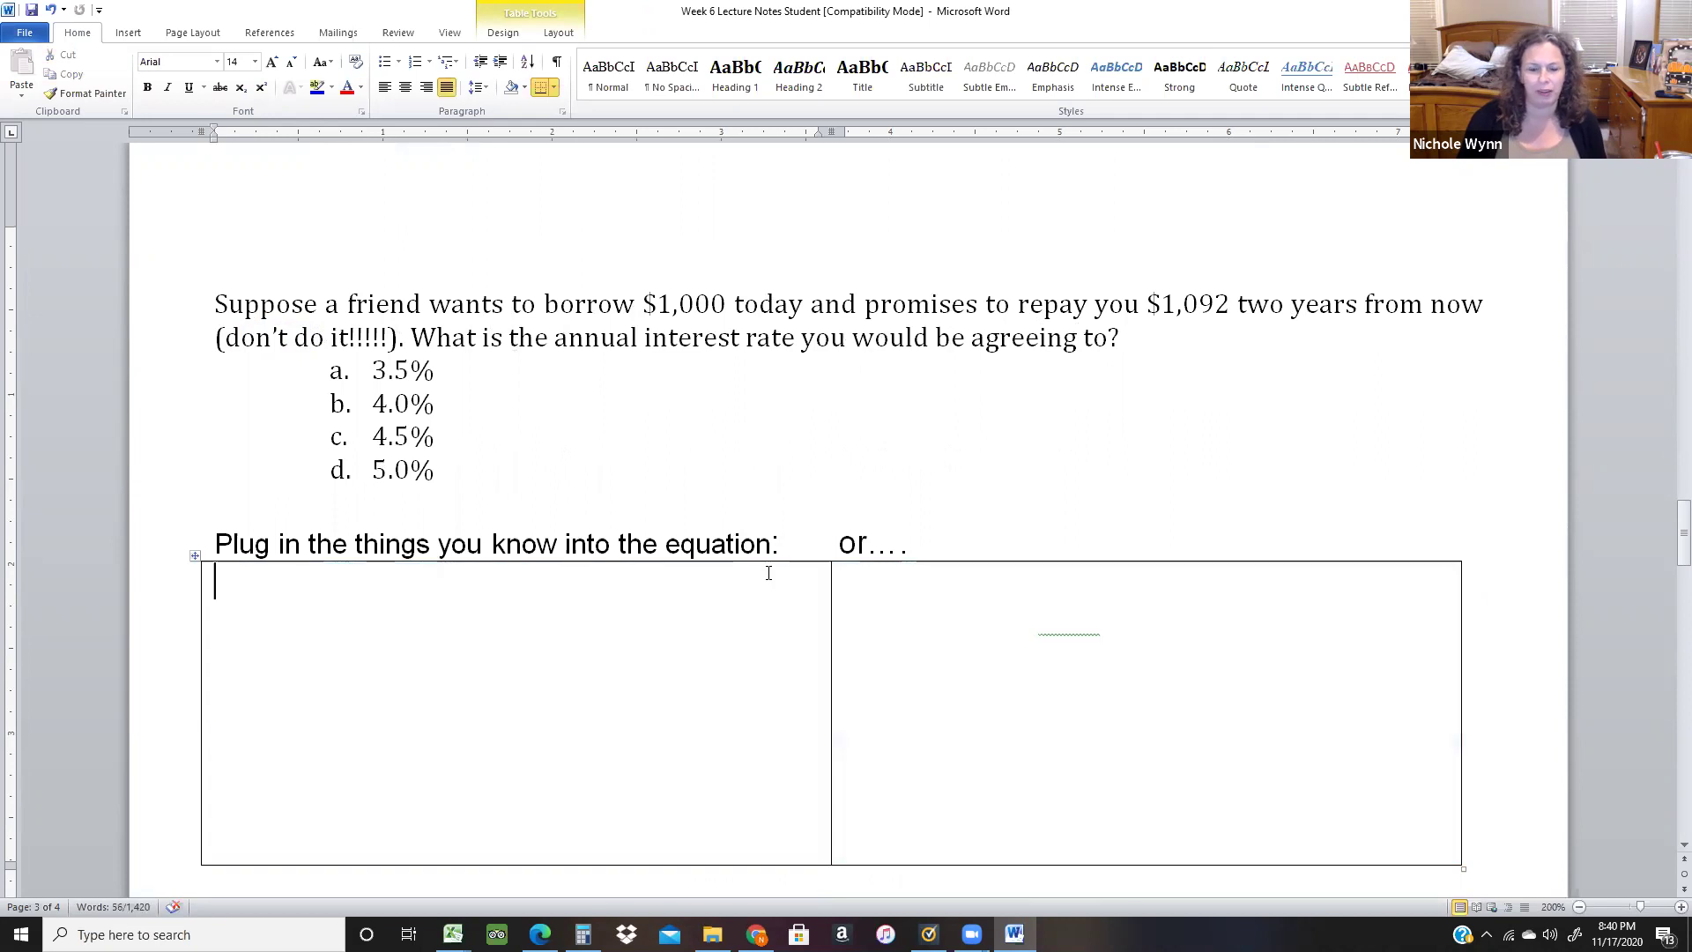
key("shift+Down")
key("shift+Down")
key("shift+Down")
key("shift+Down")
key("shift+Down")
key("shift+Down")
key("shift+Down")
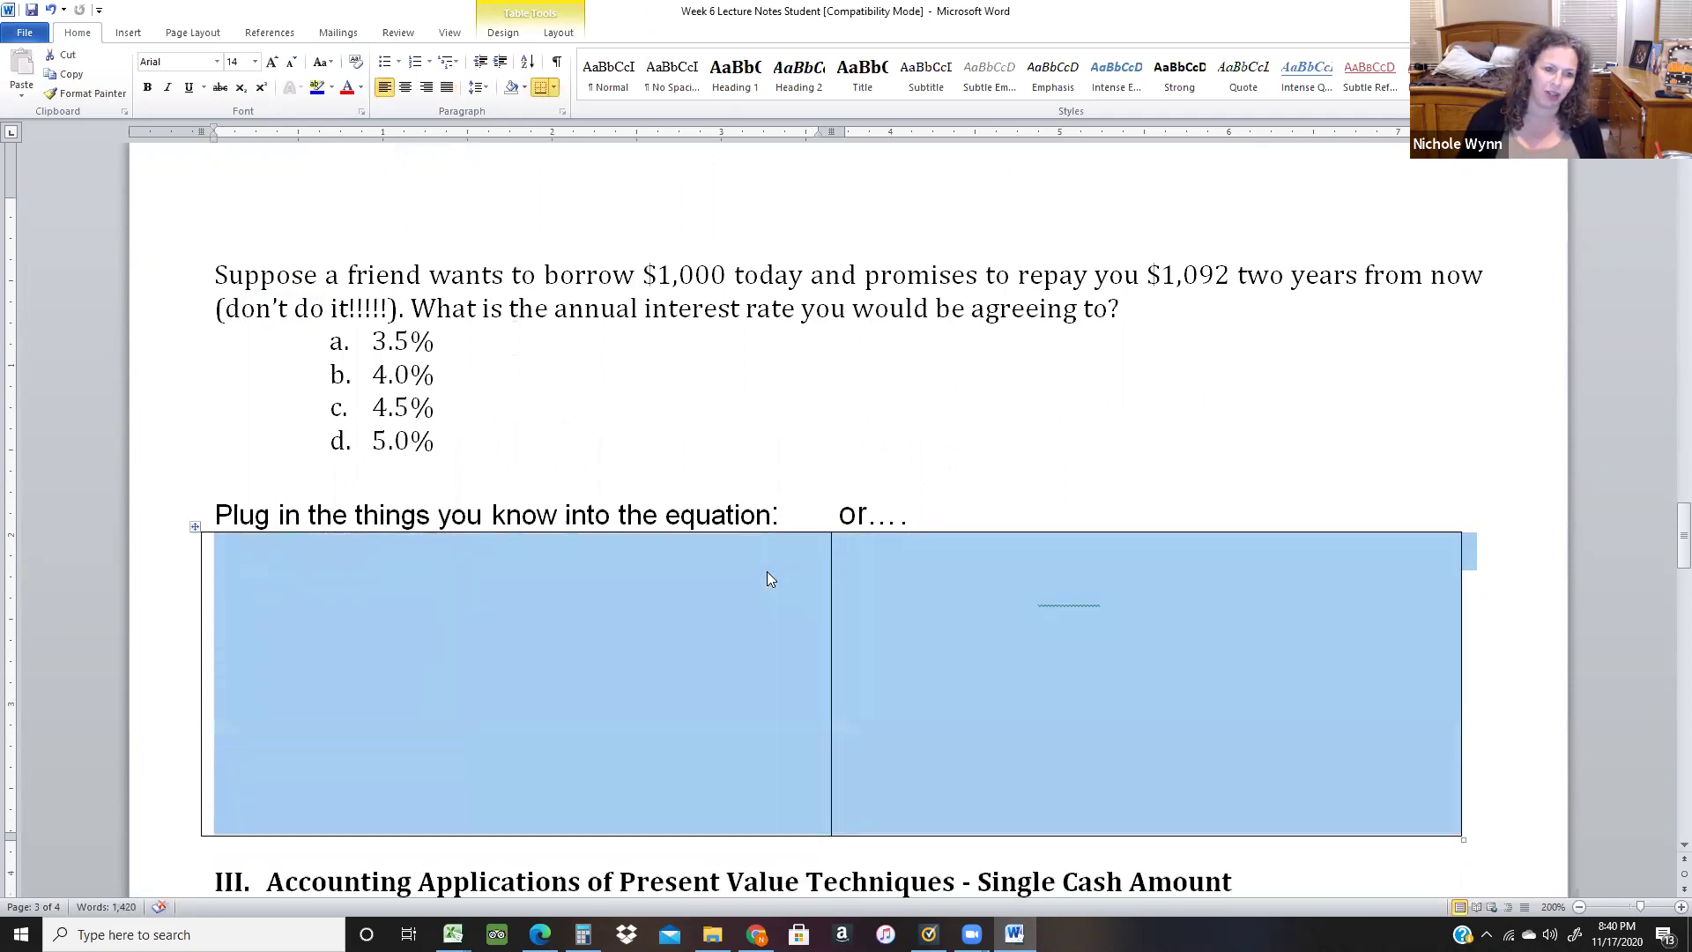
key("ctrl+j")
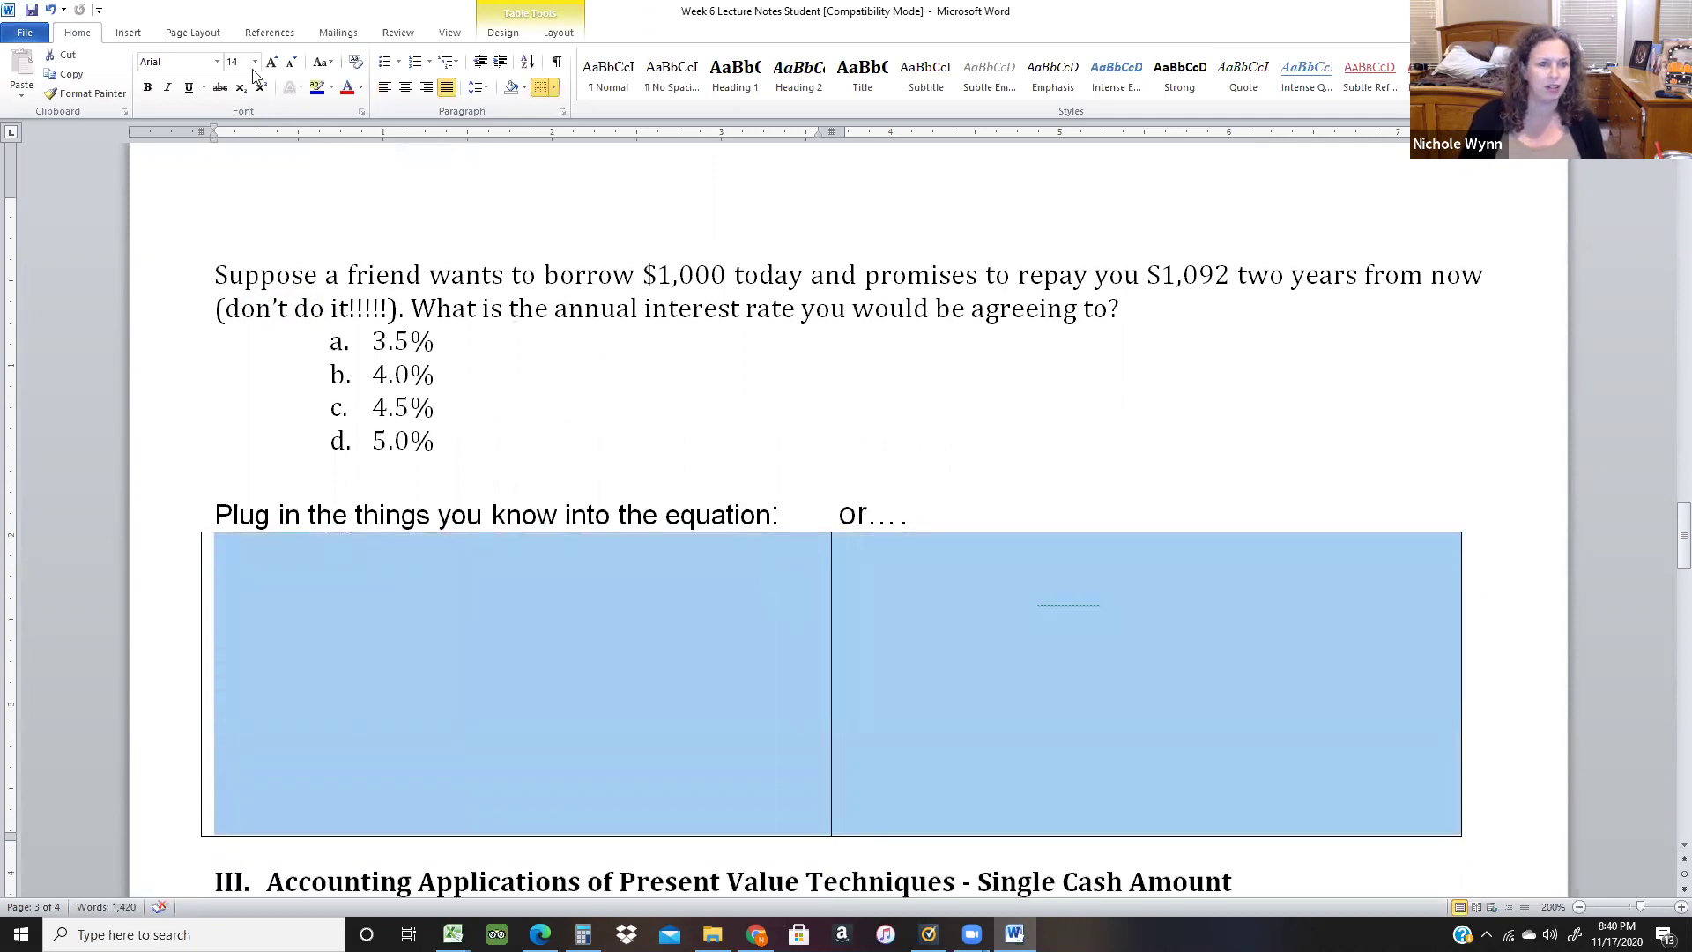
left_click(361, 87)
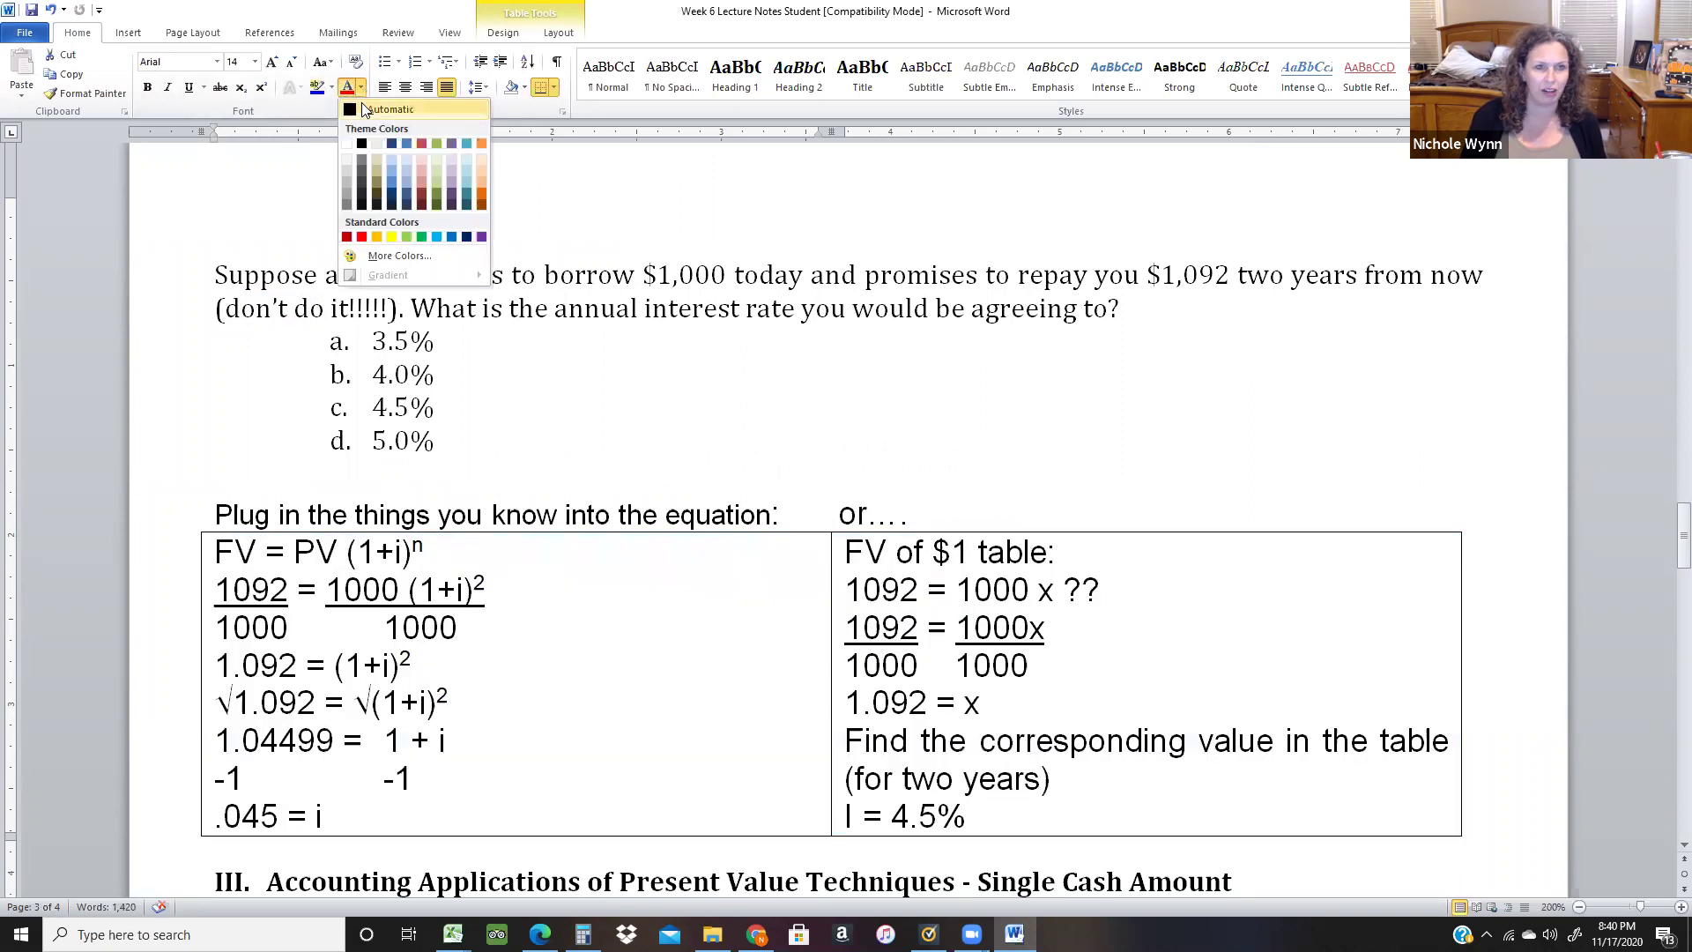
left_click(363, 107)
Clear both cells of the table under the loan question and write "FV = PV (1+i)^n" in the equation cell.
key("Delete")
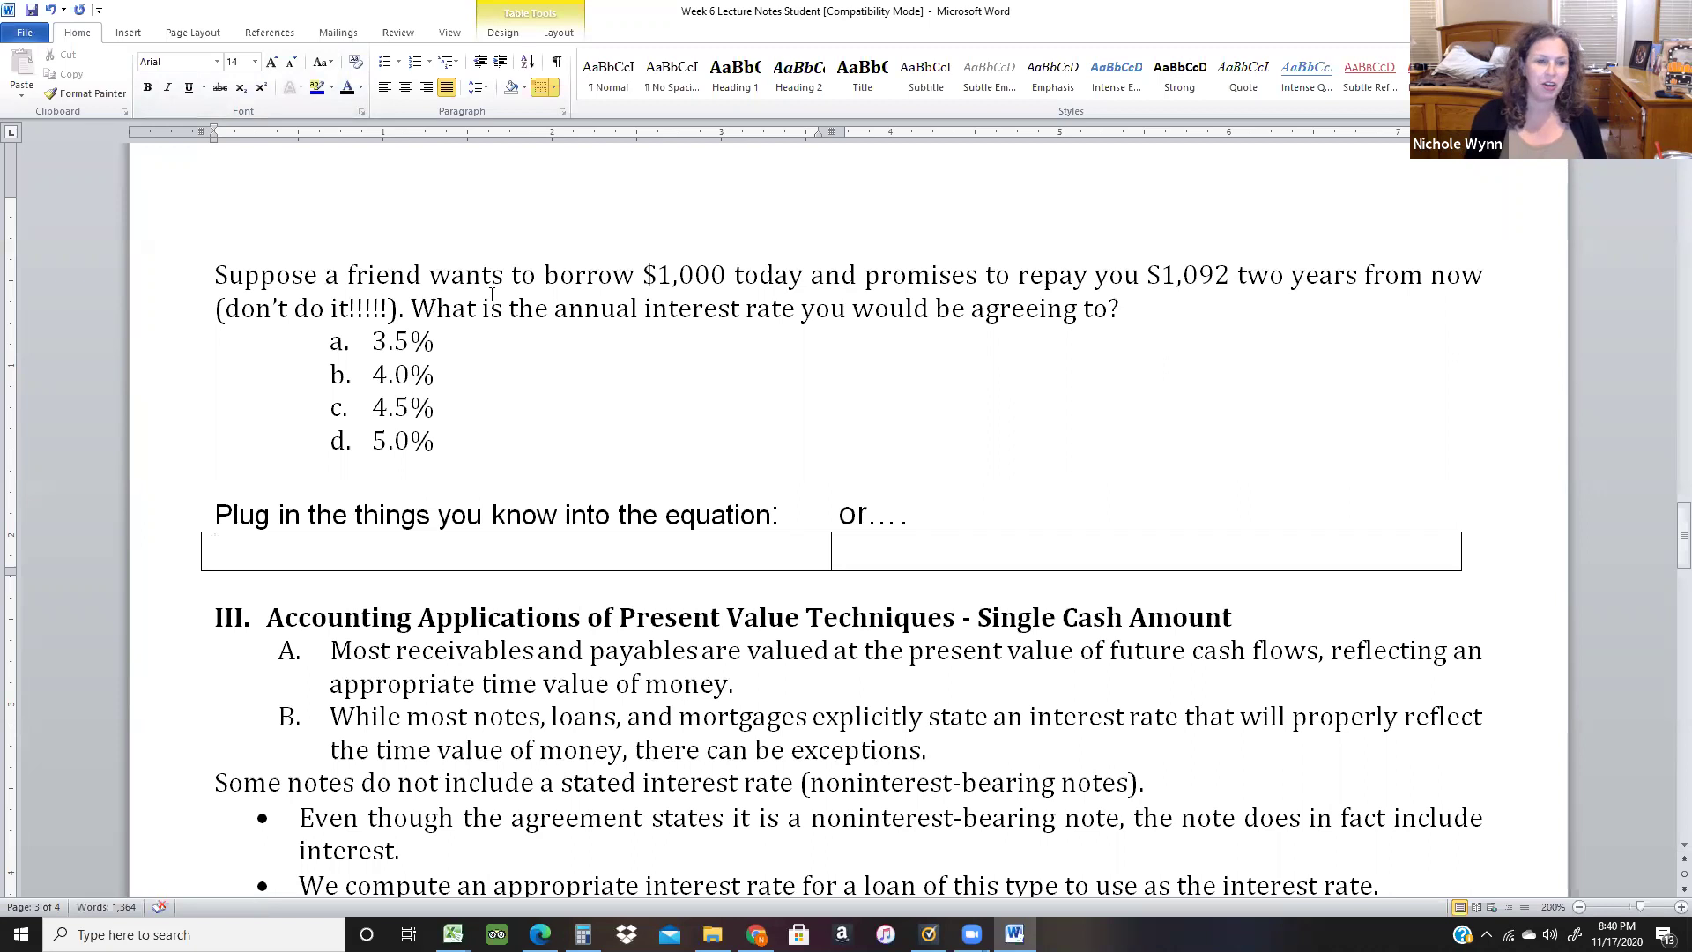
type("FV = PV")
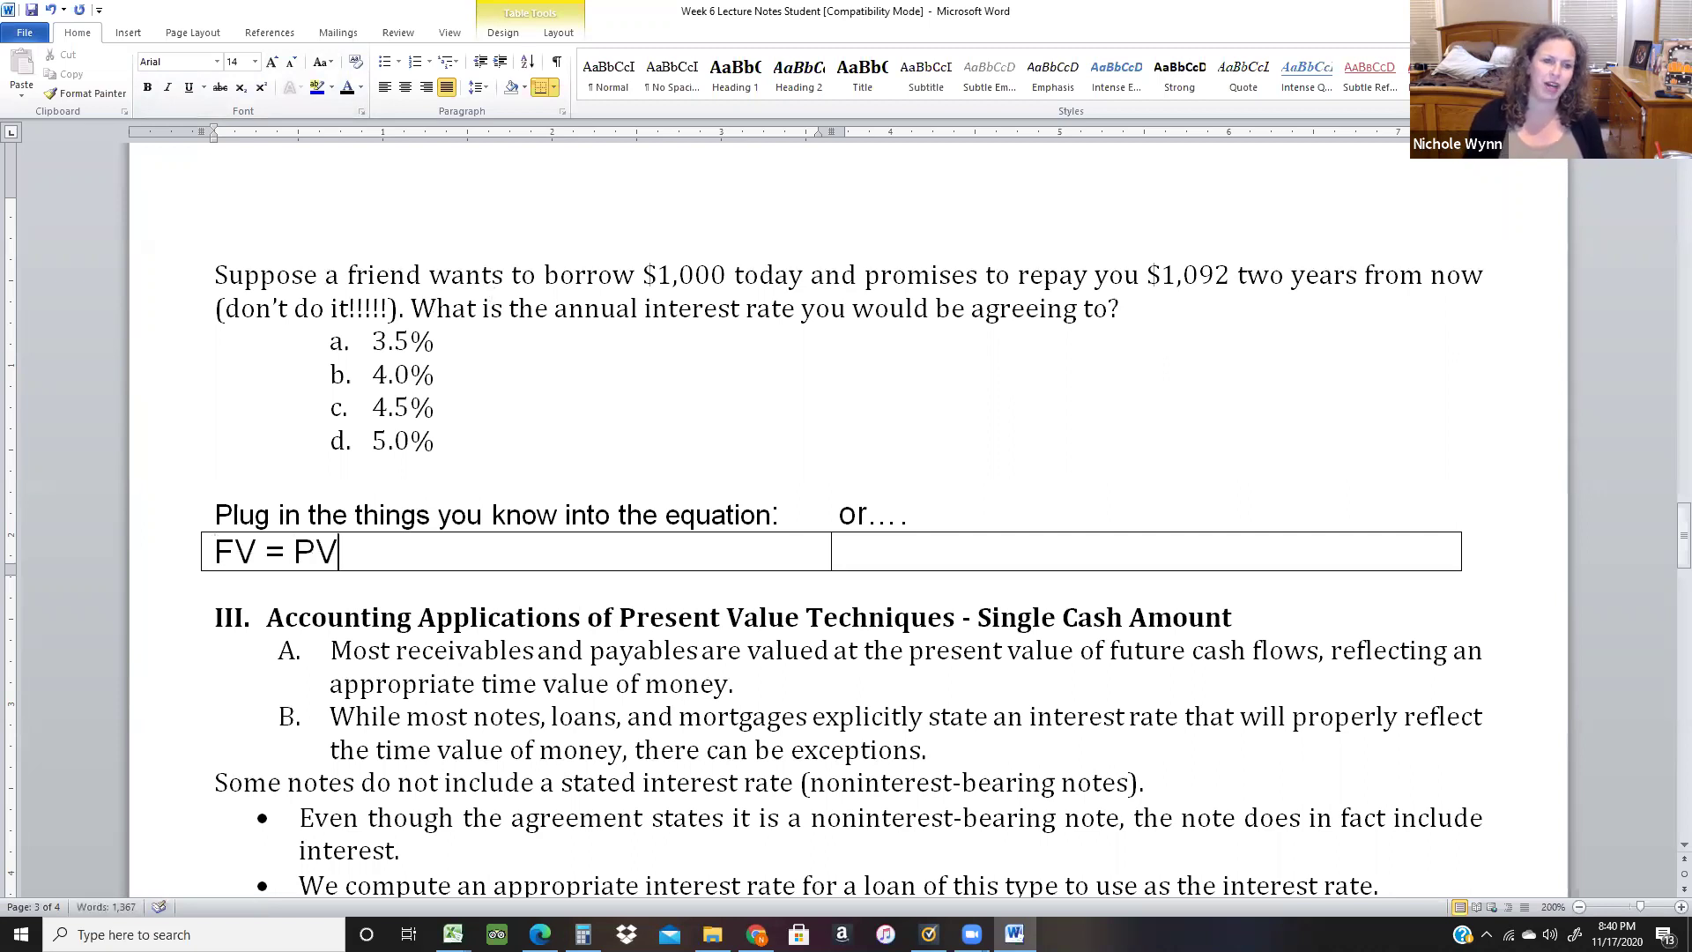
type(" (")
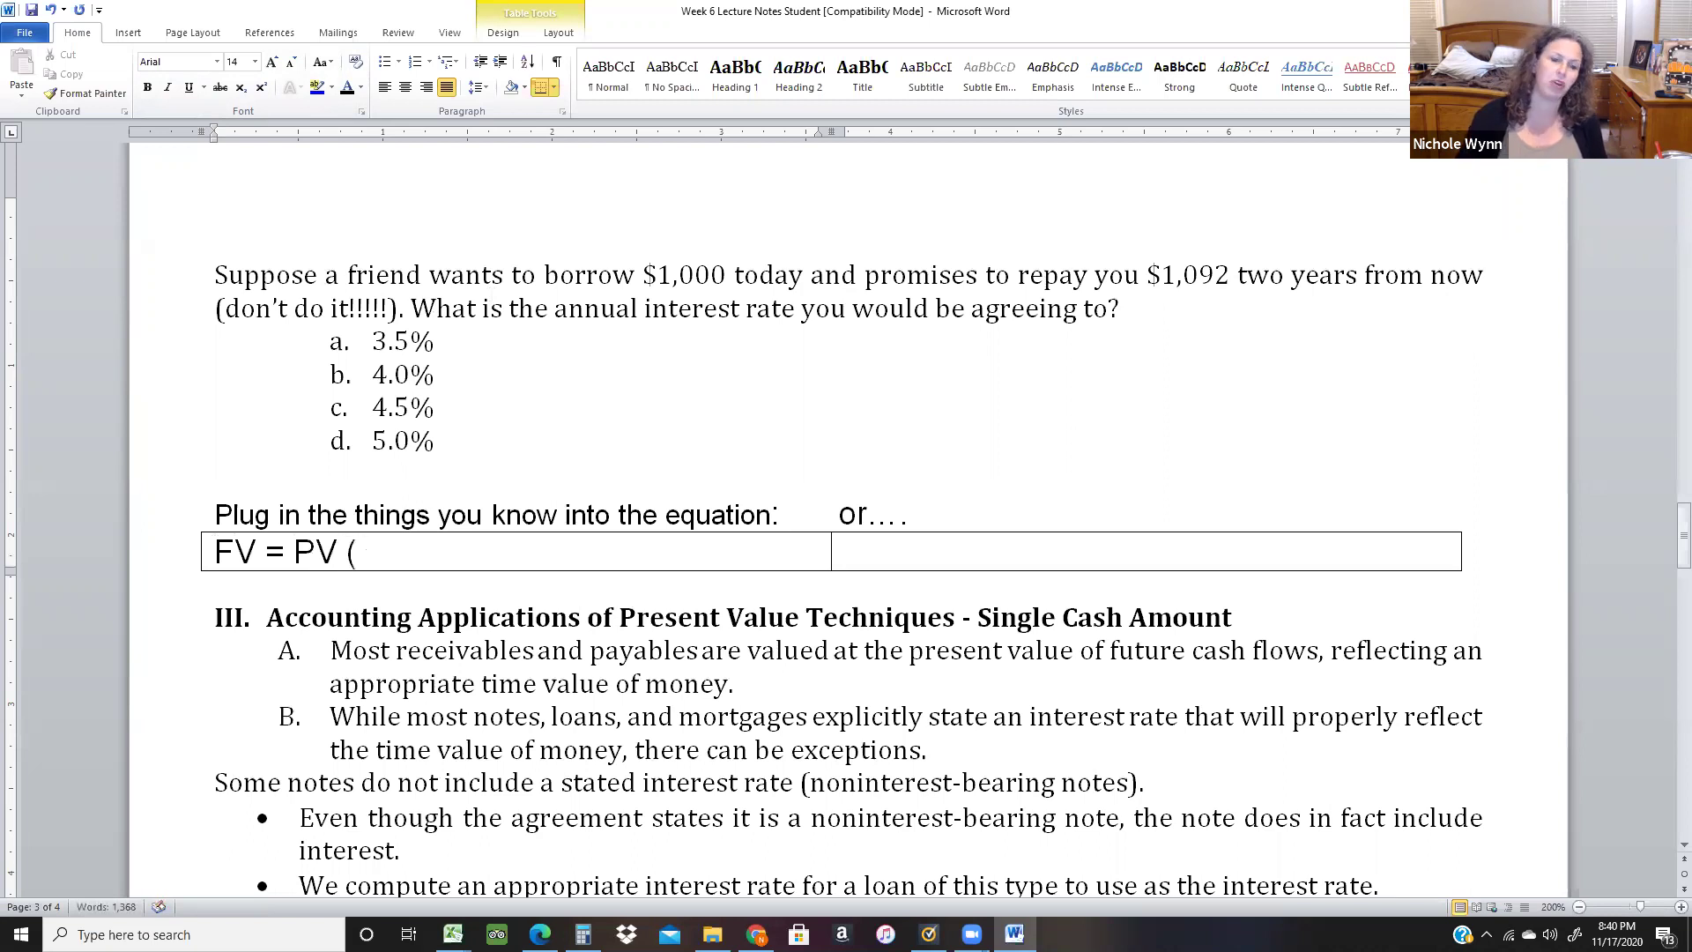
type("1+i)")
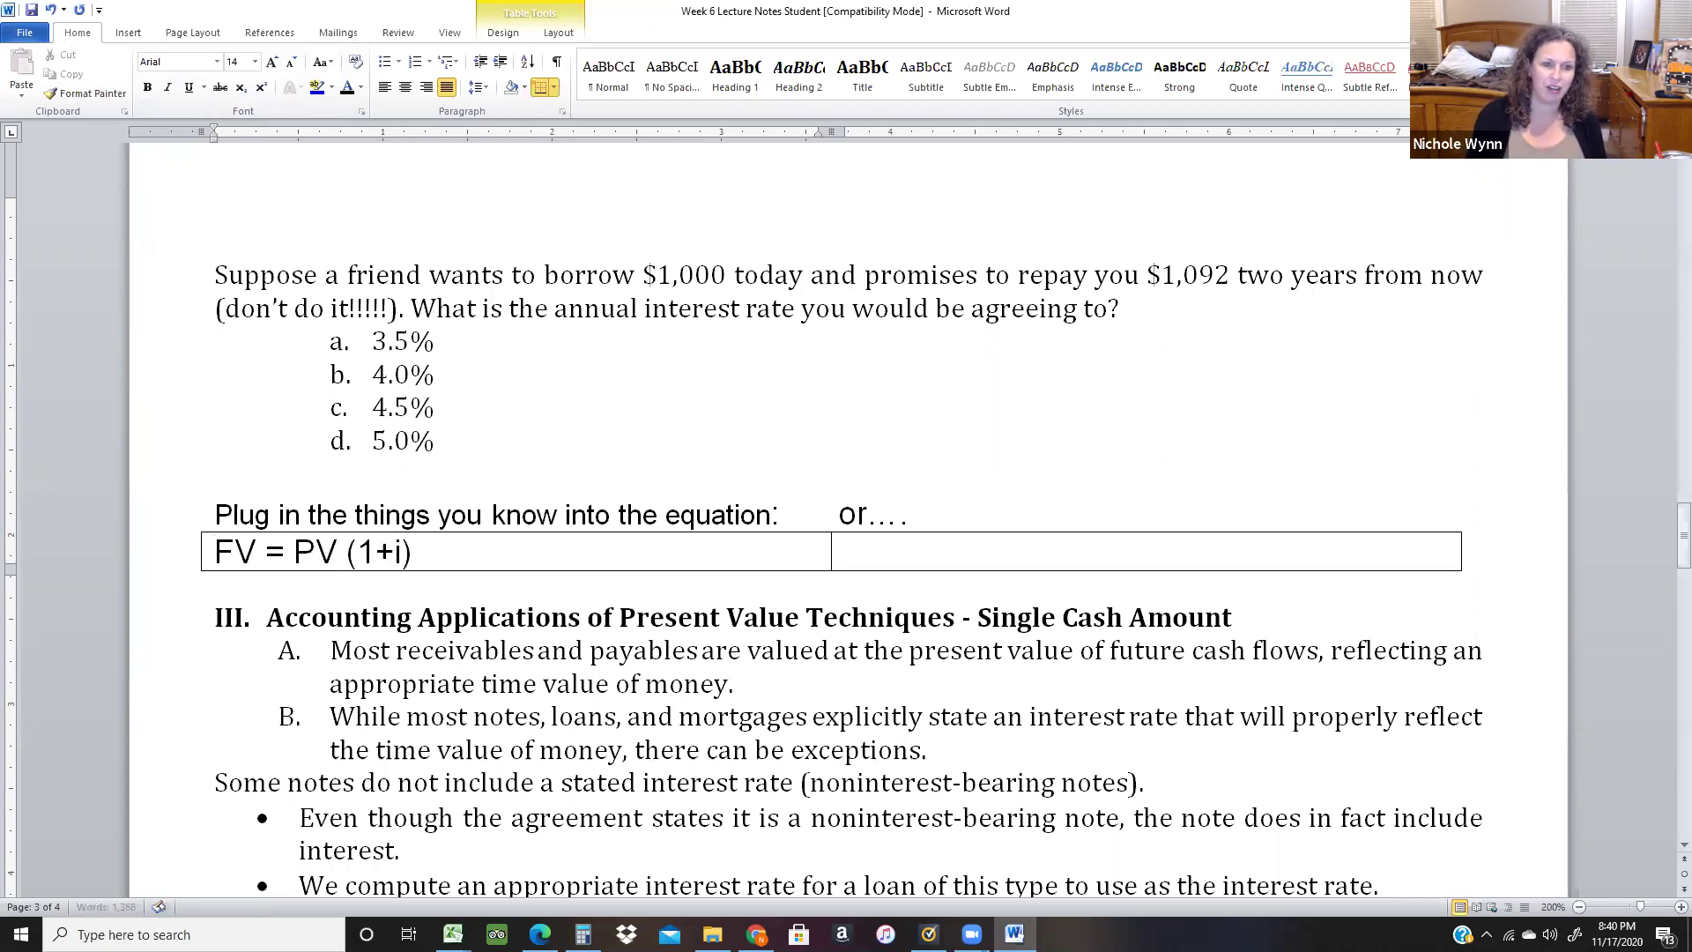
type("^")
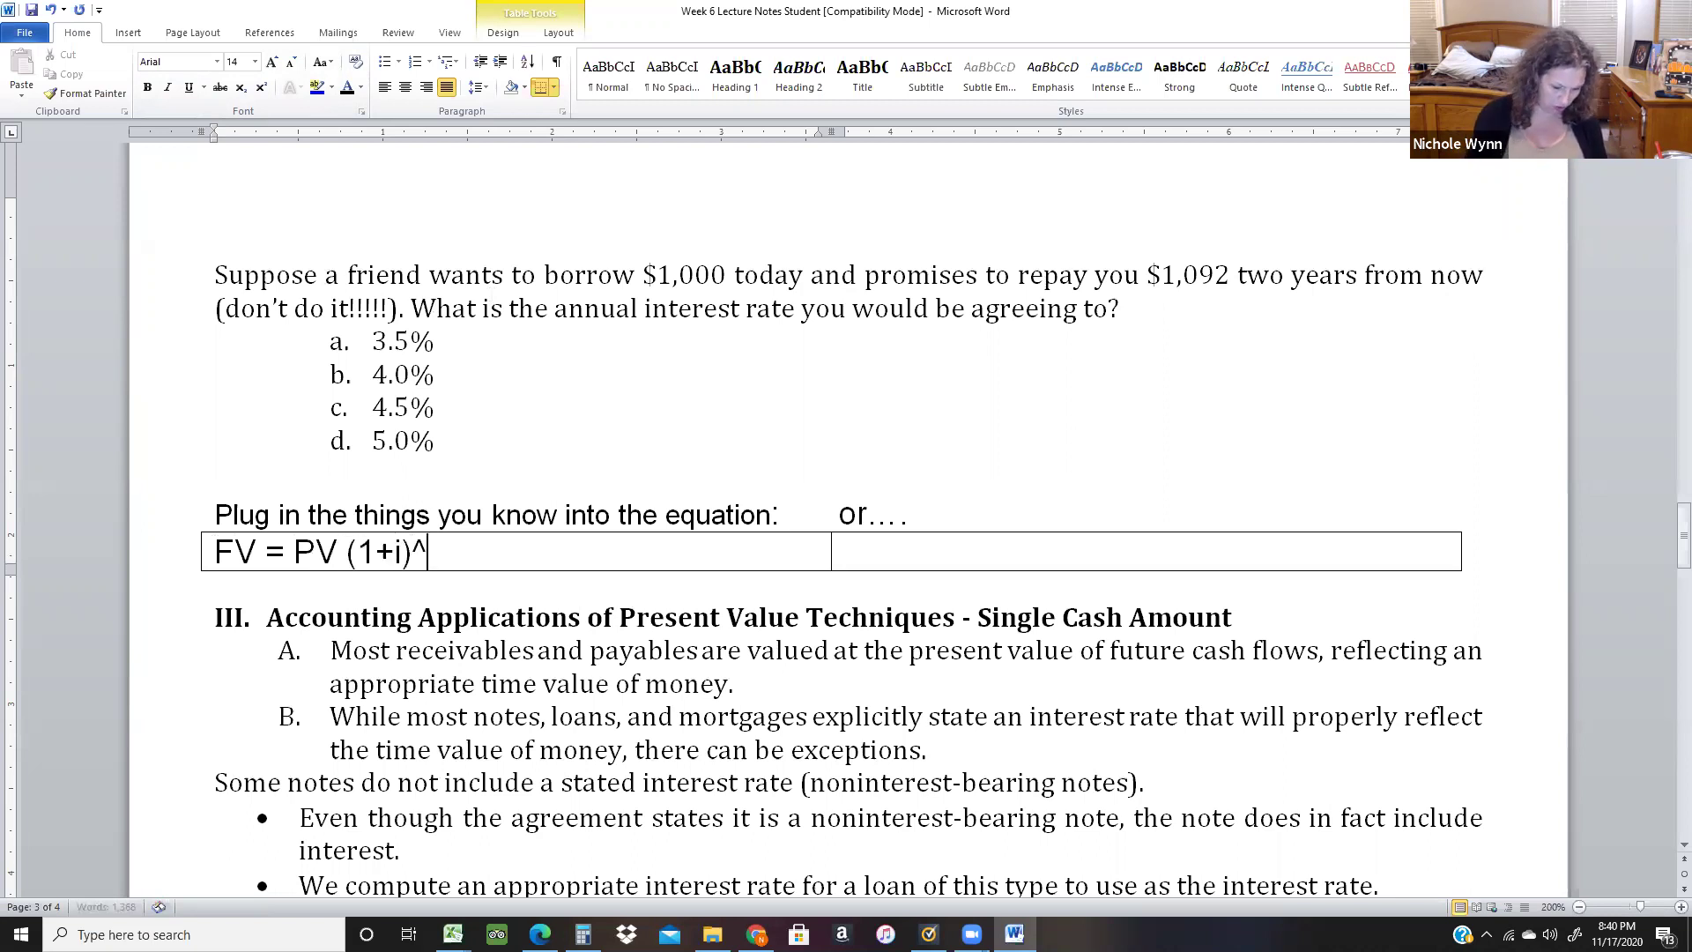
type("n")
key("Return")
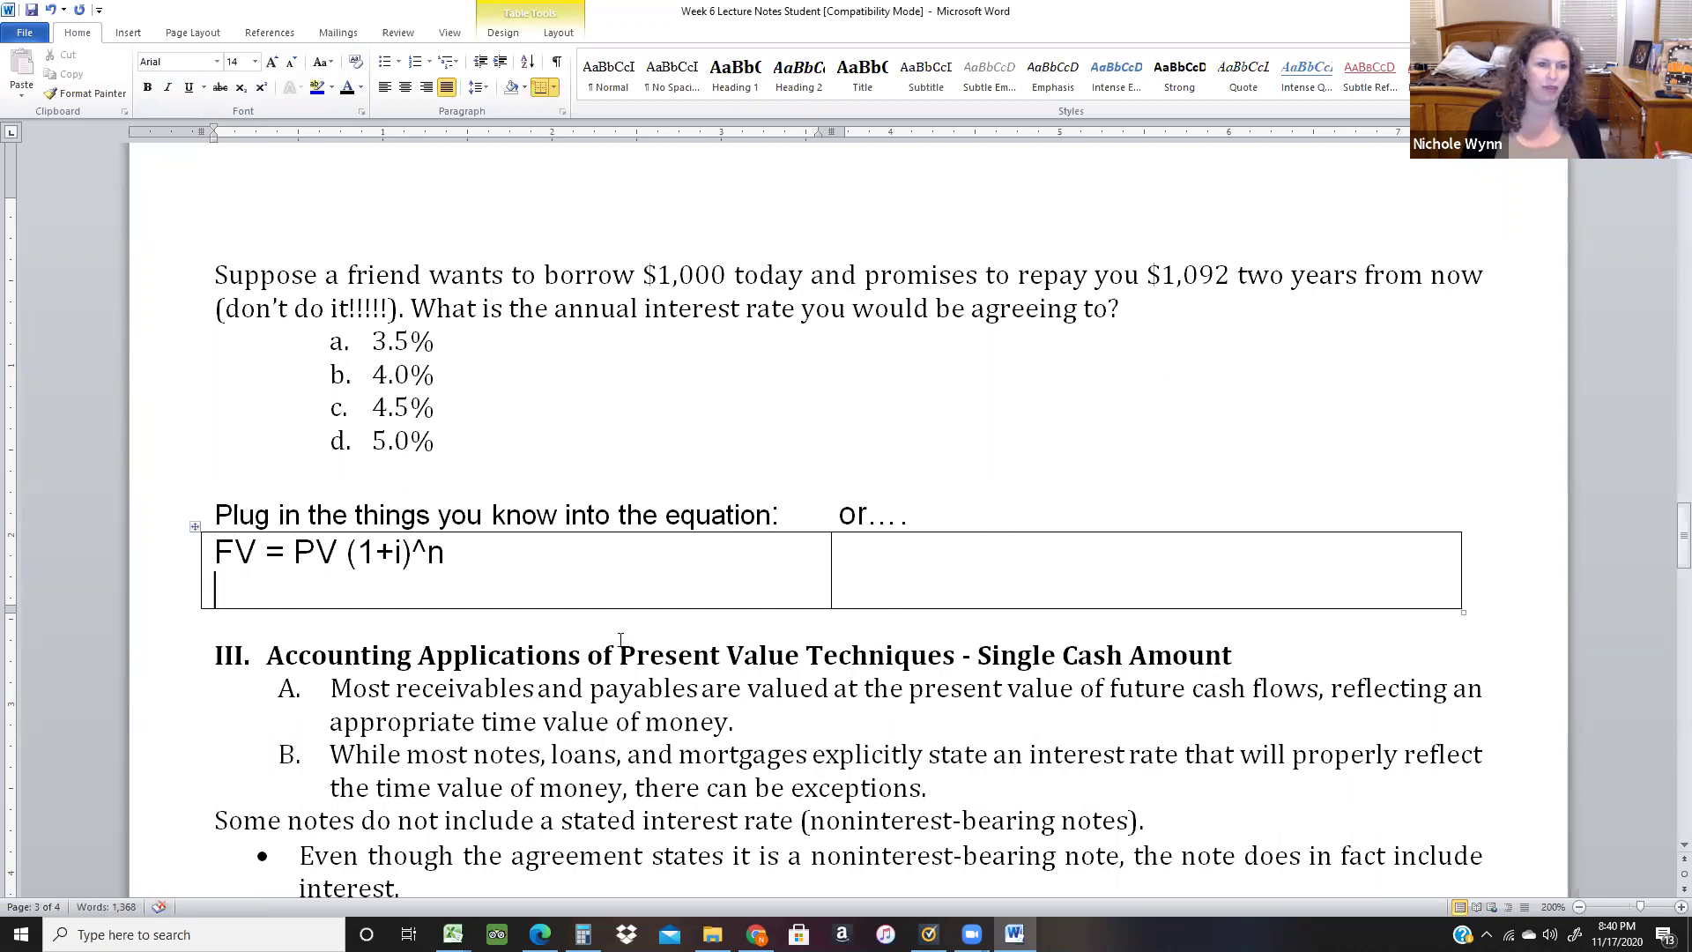
Add blank lines to the equation cell and write "1092 = 1000 (1+i)^2" directly below the formula.
key("Return")
key("Return")
key("Return")
key("Up")
key("Up")
key("Up")
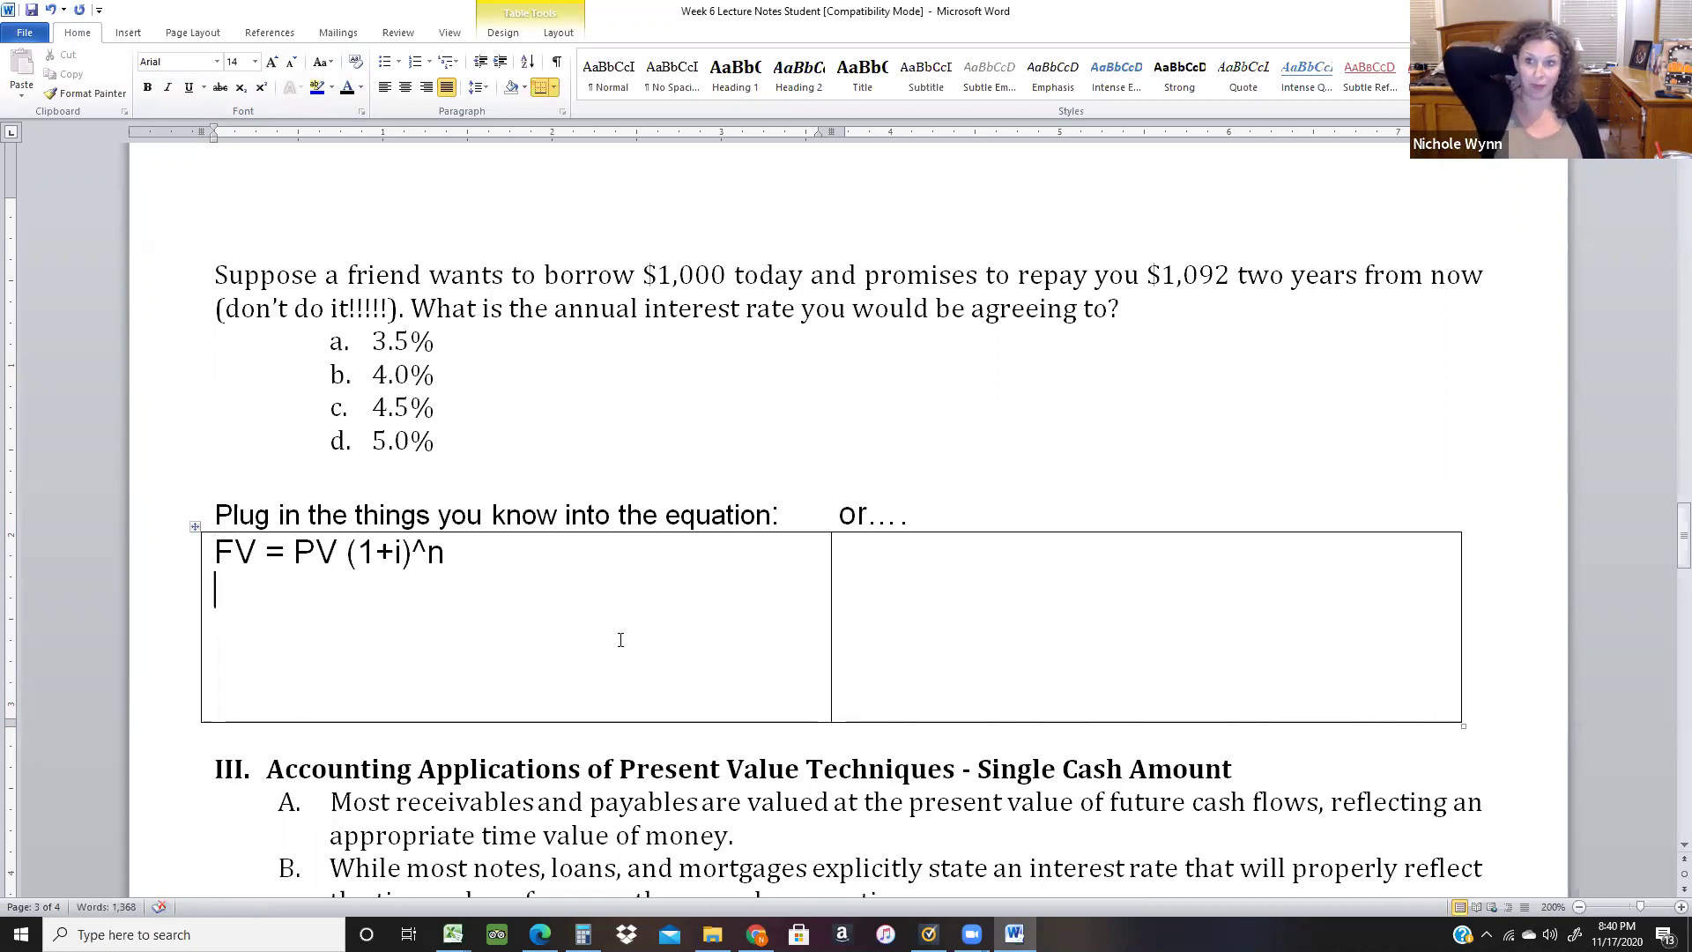
type("1092 = 1000 (1+")
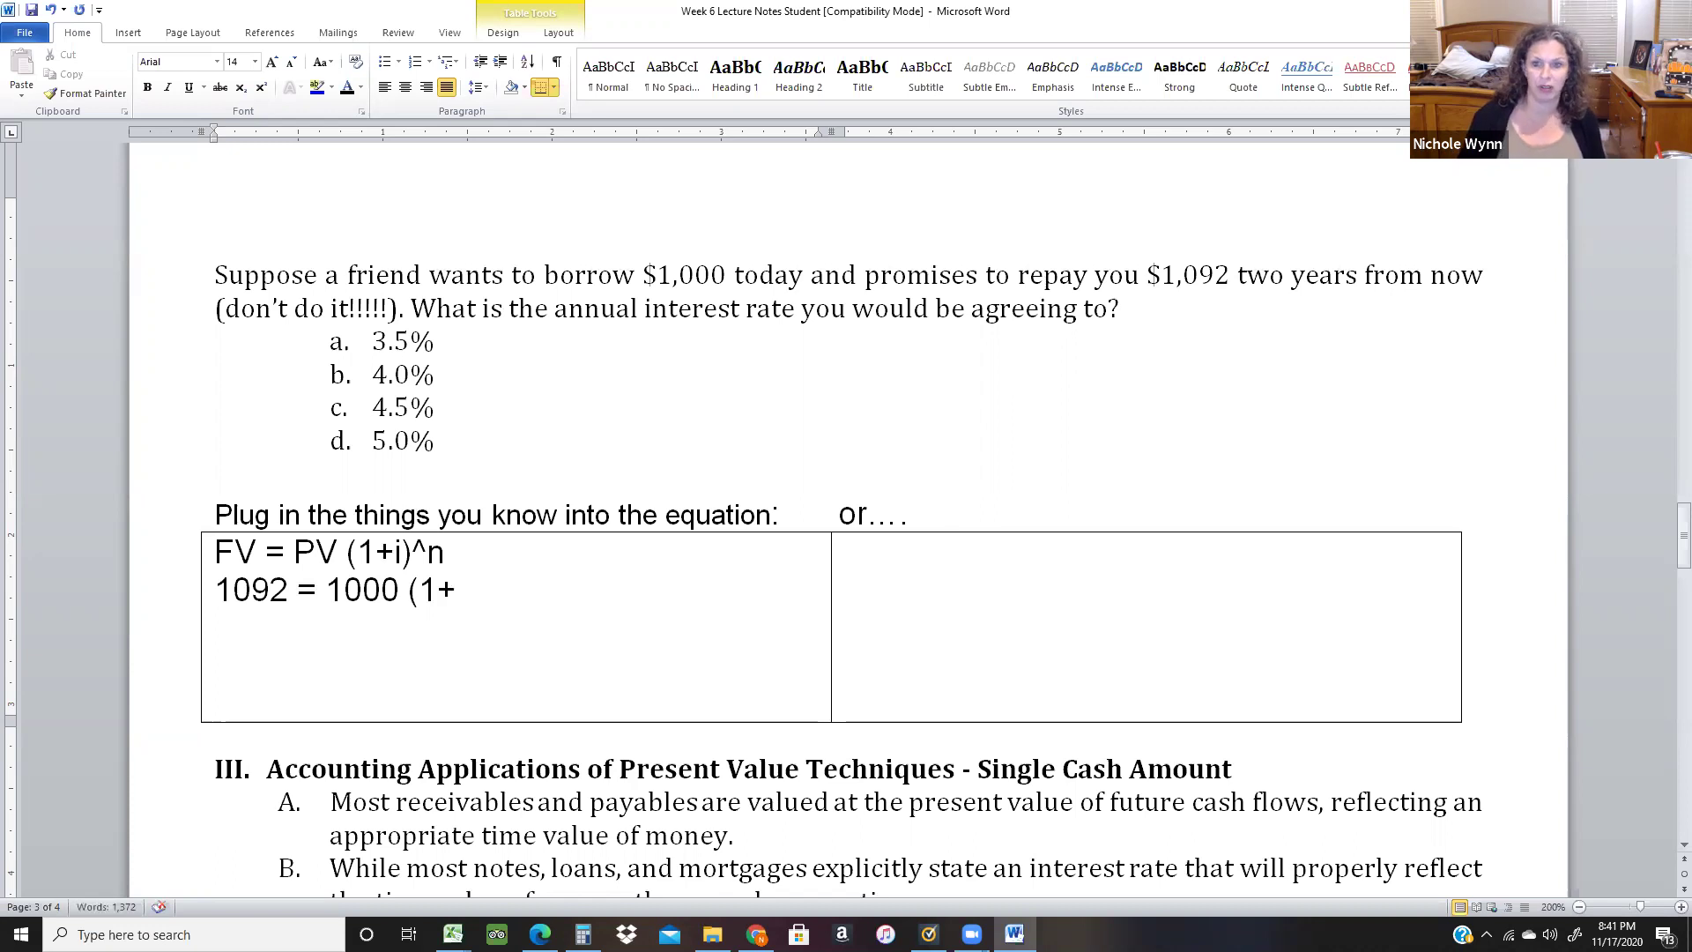
type("i)")
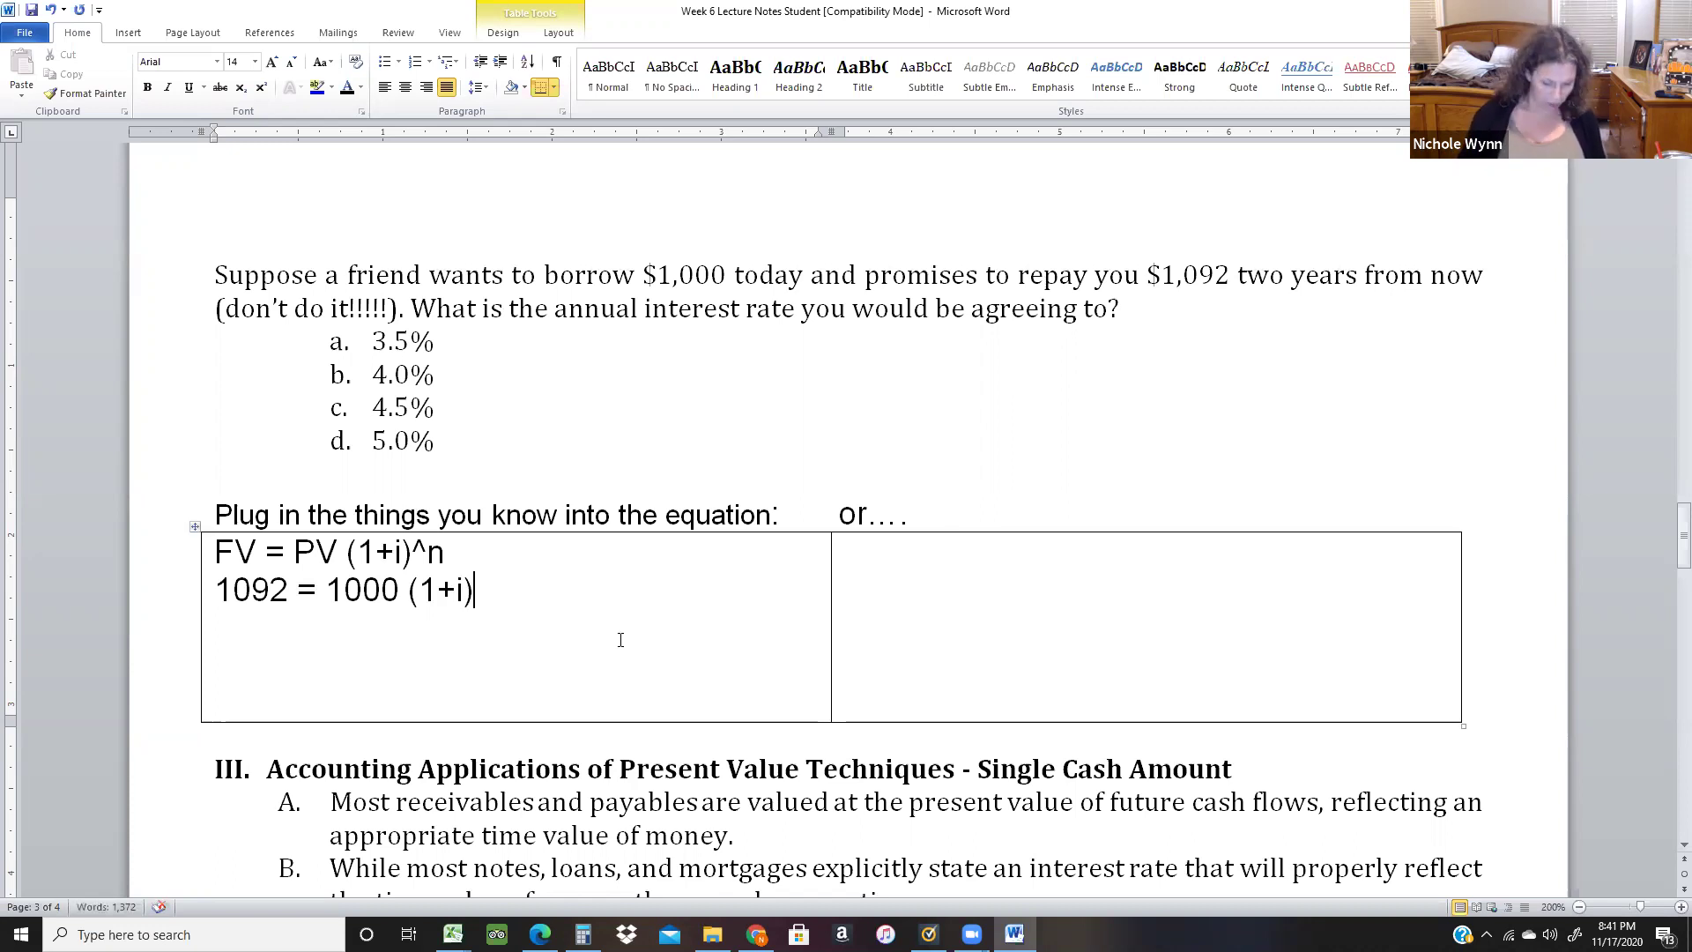
type("^2")
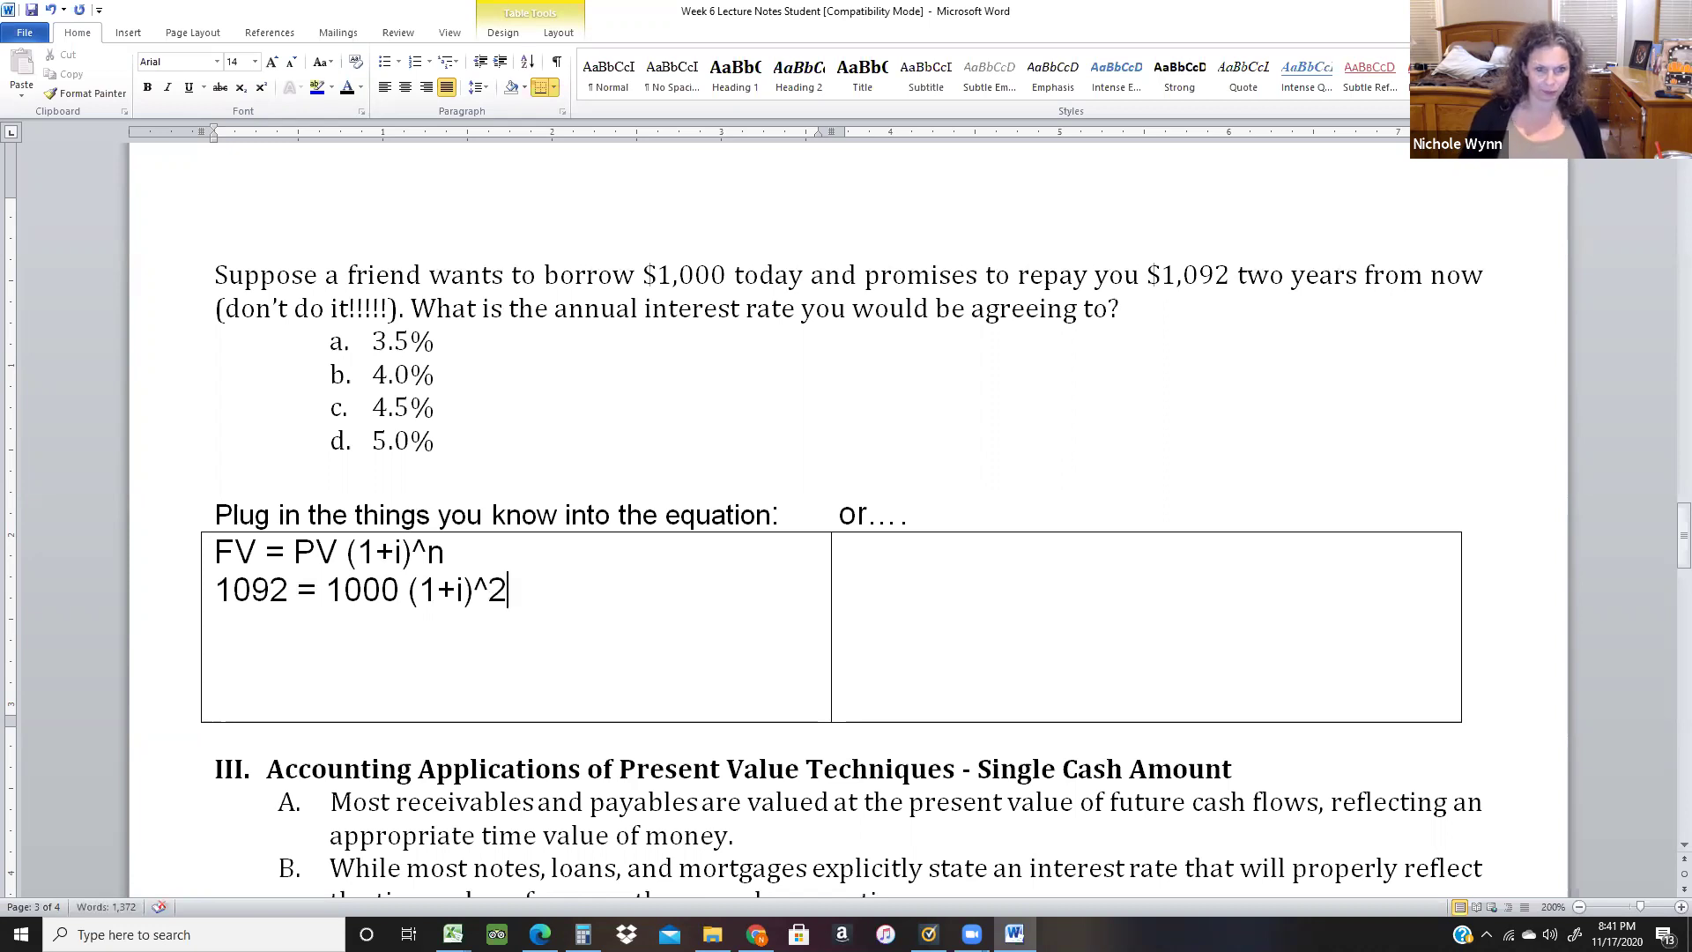
Replace the "^2" at the end of the 1092 equation with a superscript 2.
key("shift+Left")
key("shift+Left")
key("BackSpace")
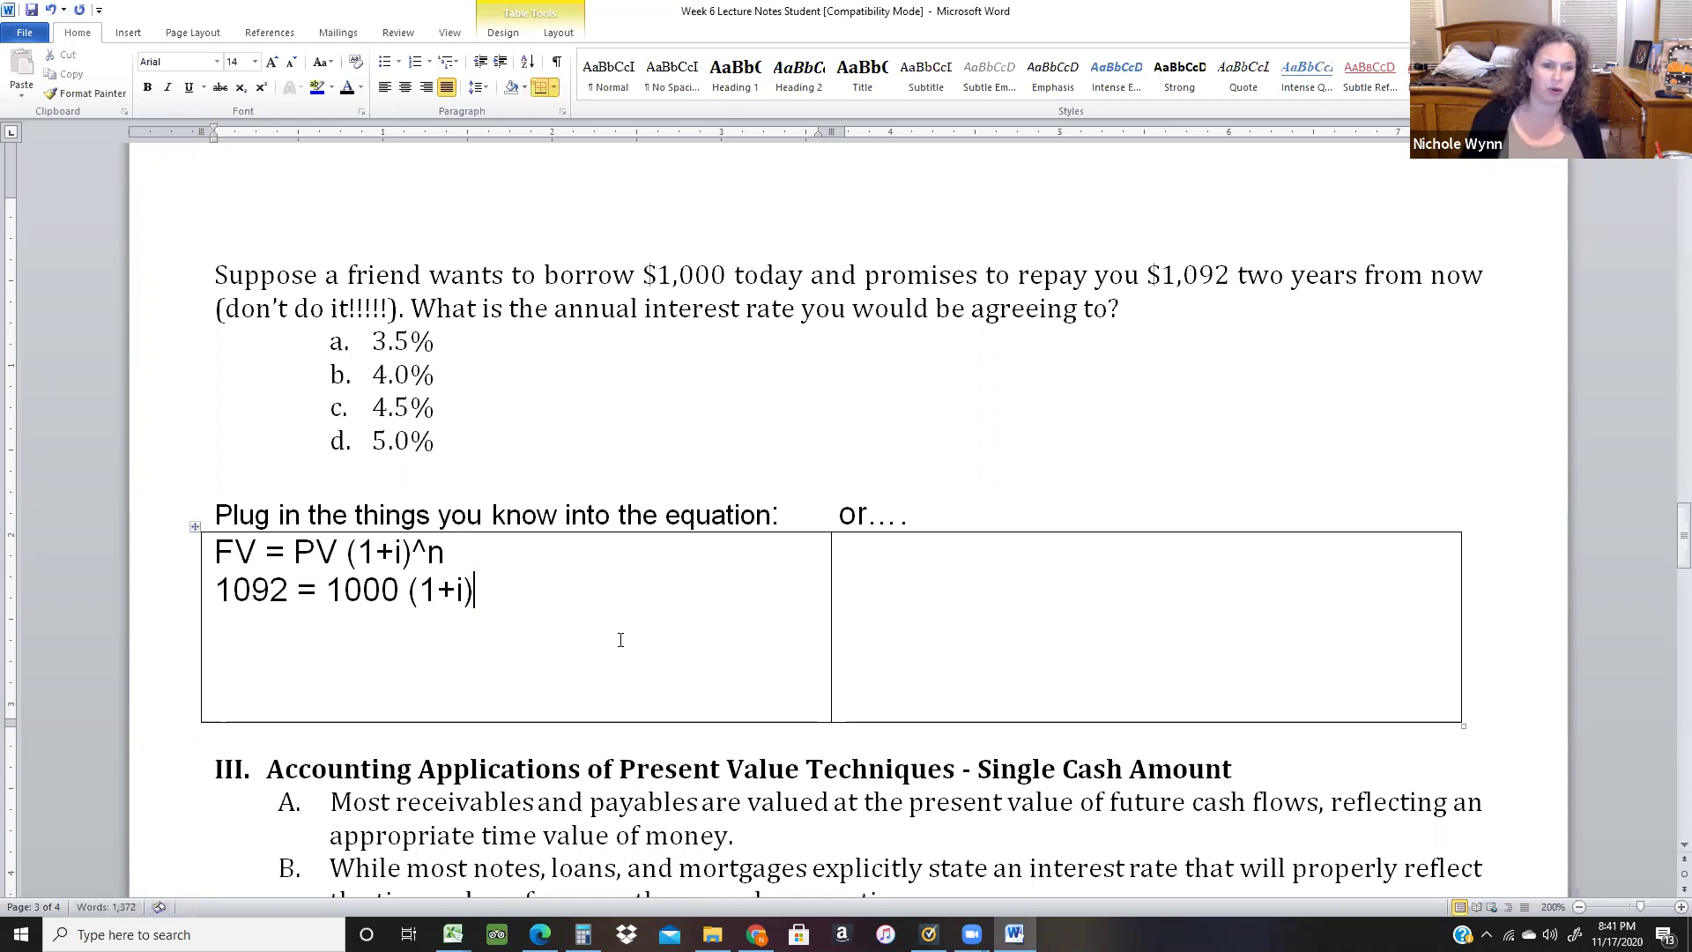
left_click(261, 91)
type("2")
left_click(370, 589)
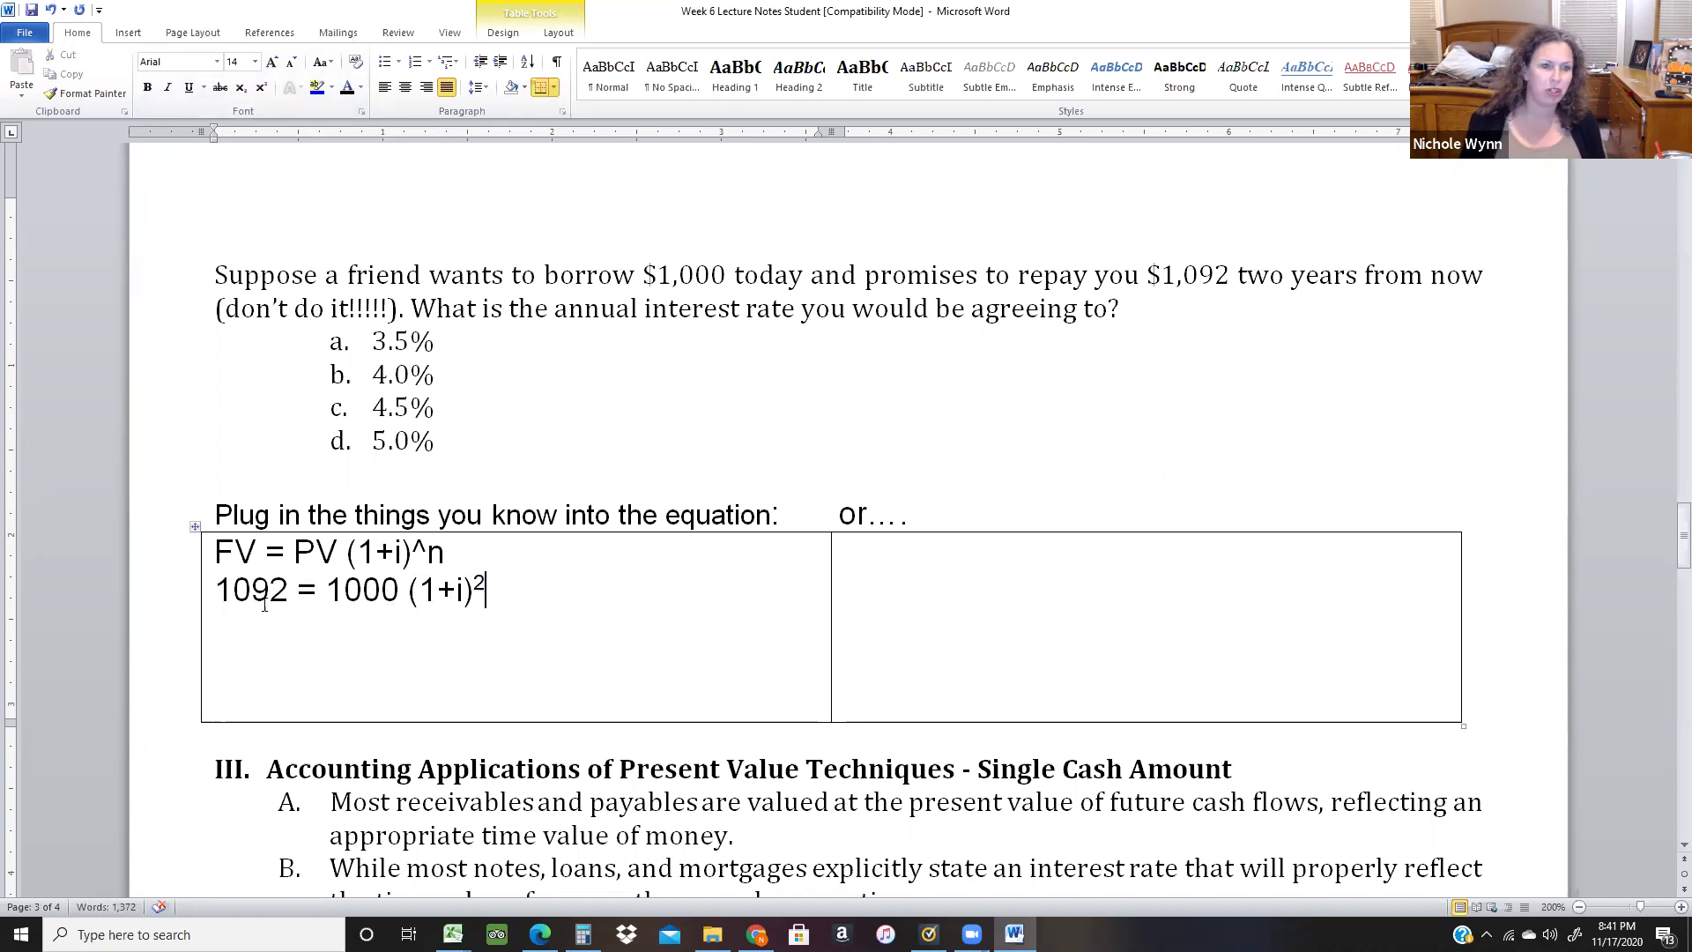
Underline "1000 (1+i)²" and "1092" as numerators and write 1000 beneath each side of the equation.
left_click_drag(508, 585, 326, 588)
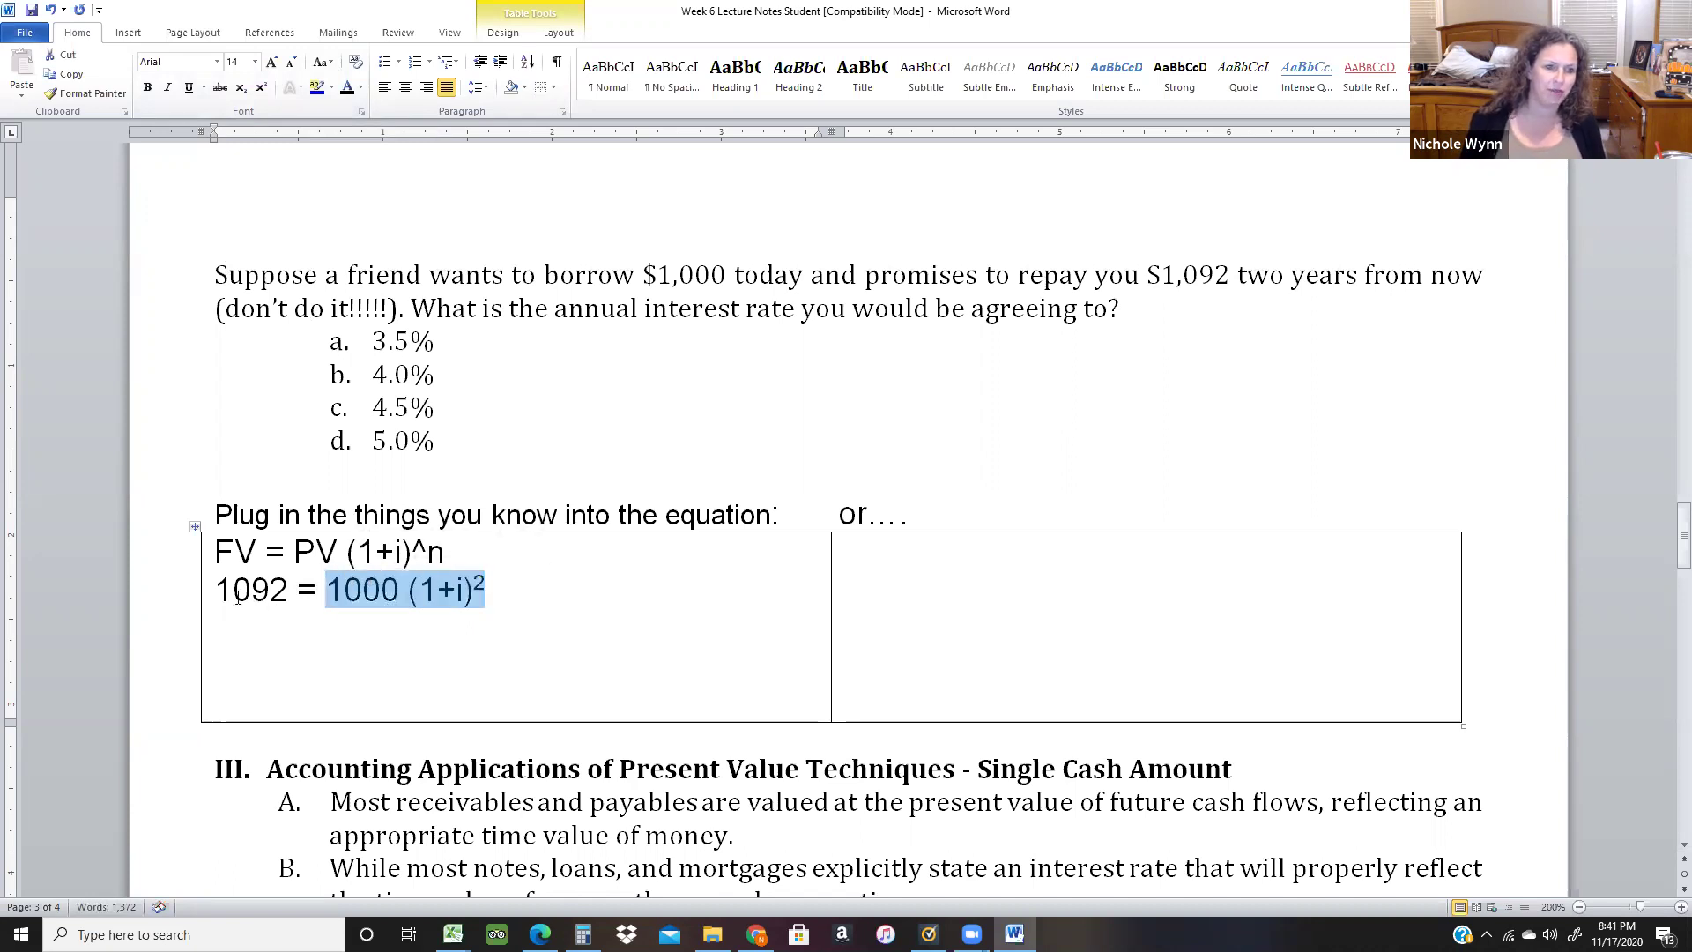
left_click(188, 88)
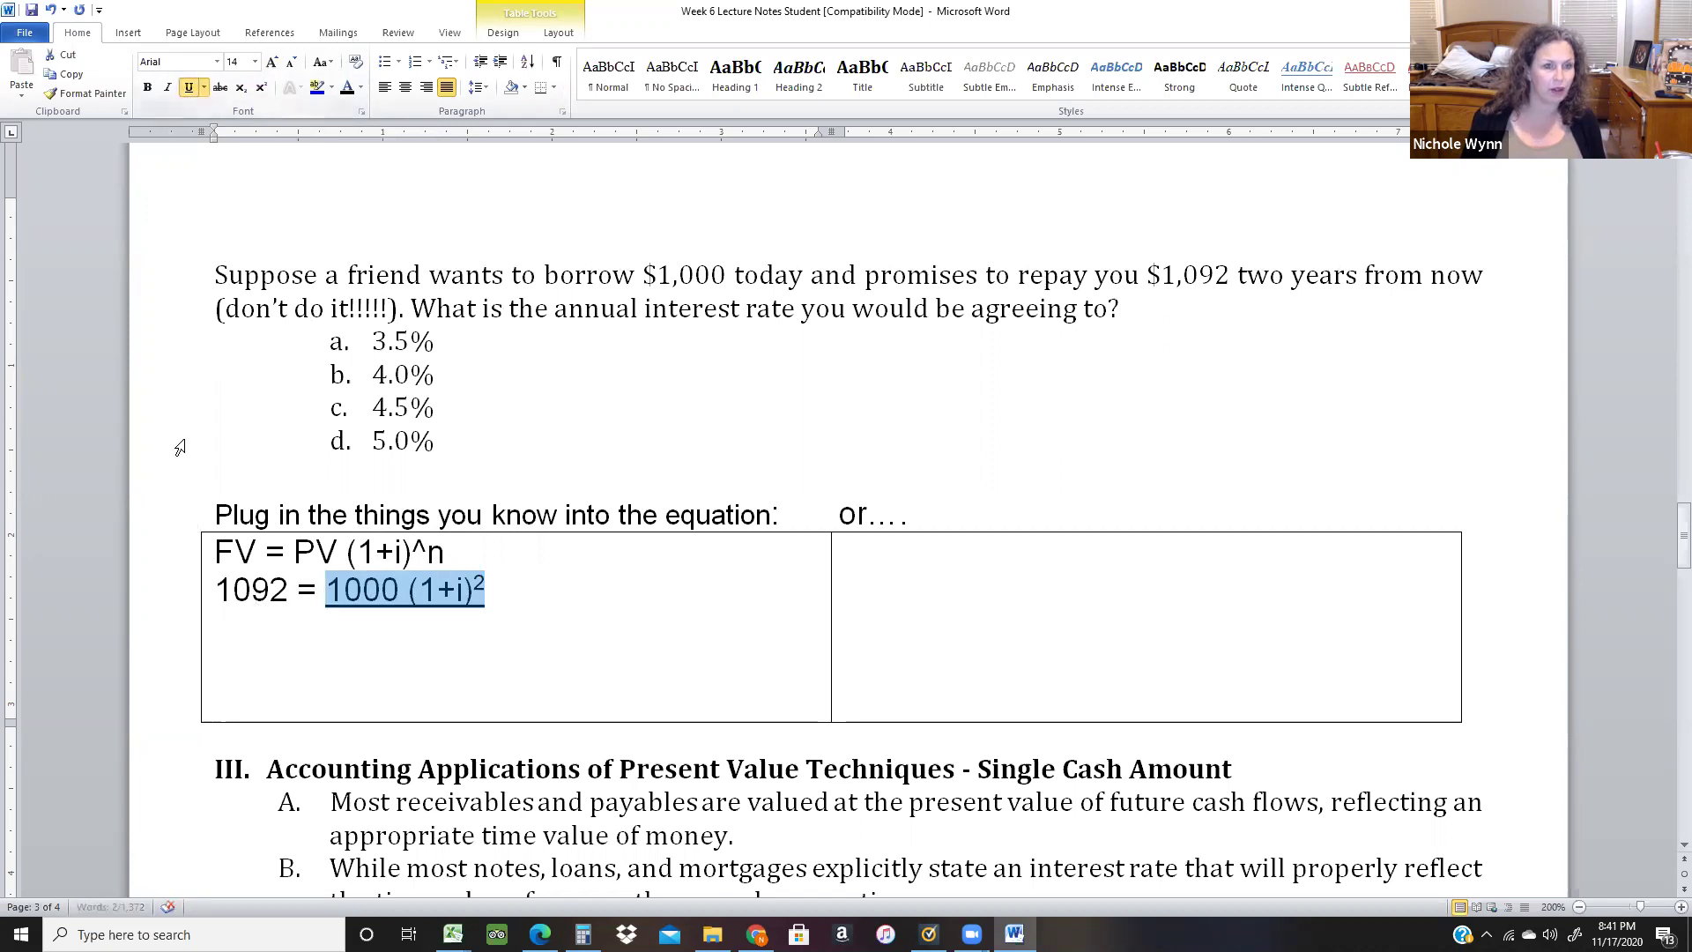
double_click(231, 592)
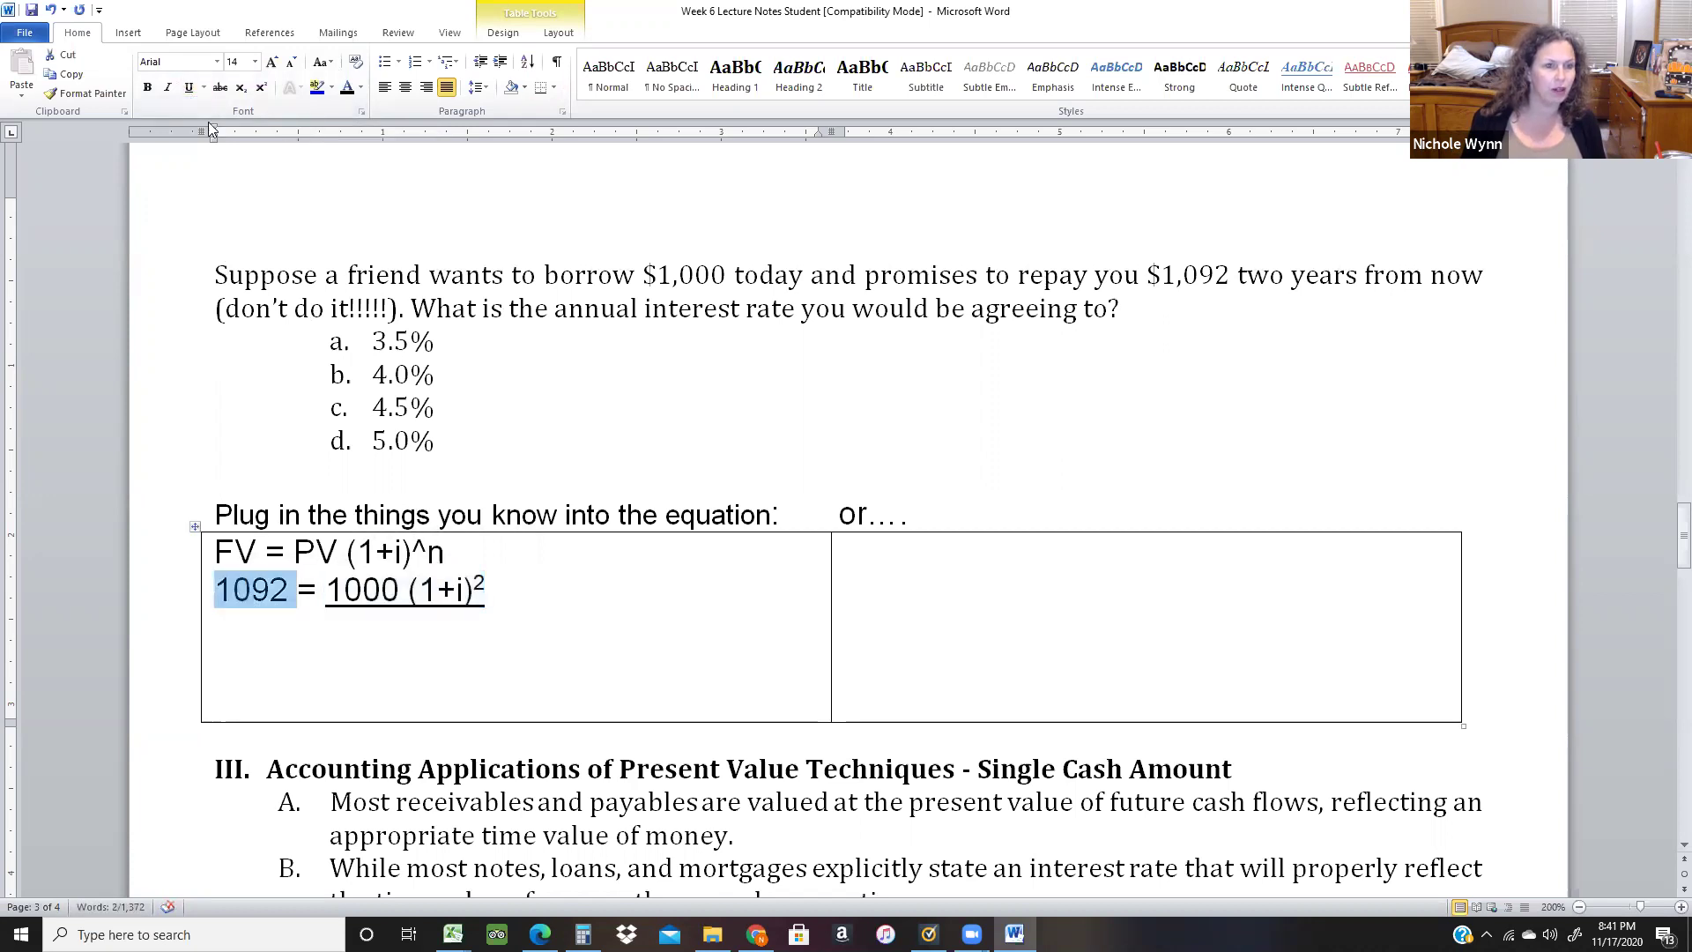
left_click(189, 87)
left_click(283, 648)
type("1000")
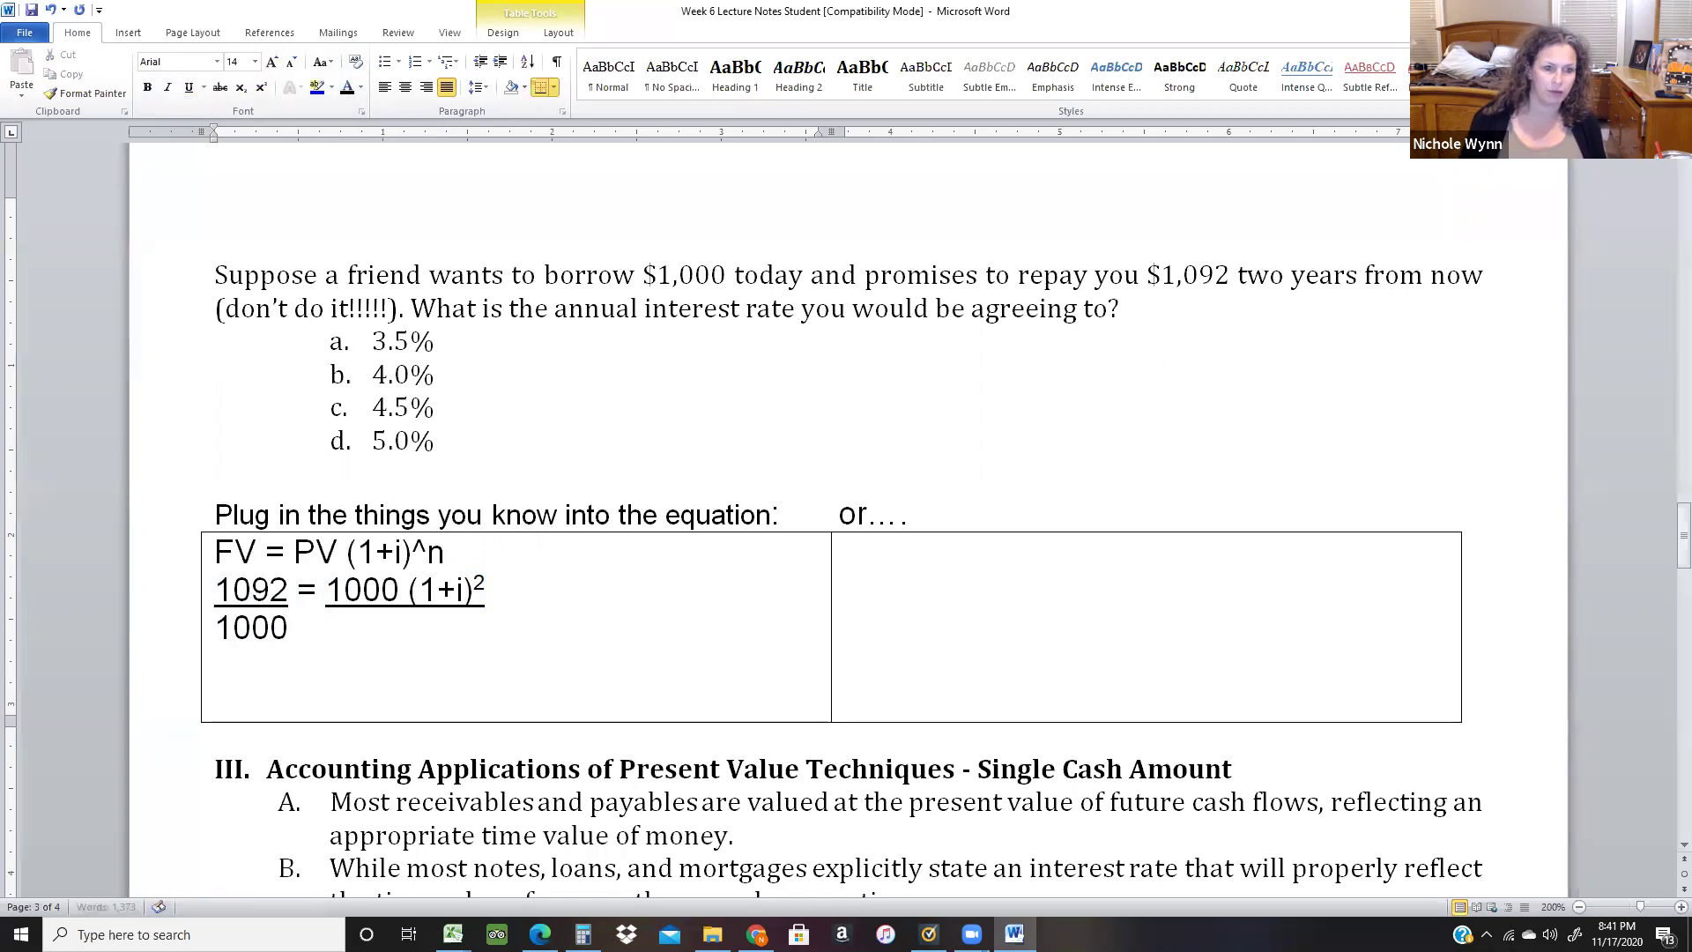
type("         1000")
Write "1.092 = (1+i)²" on the line below the division, with the exponent 2 in superscript.
key("Return")
type("1.092")
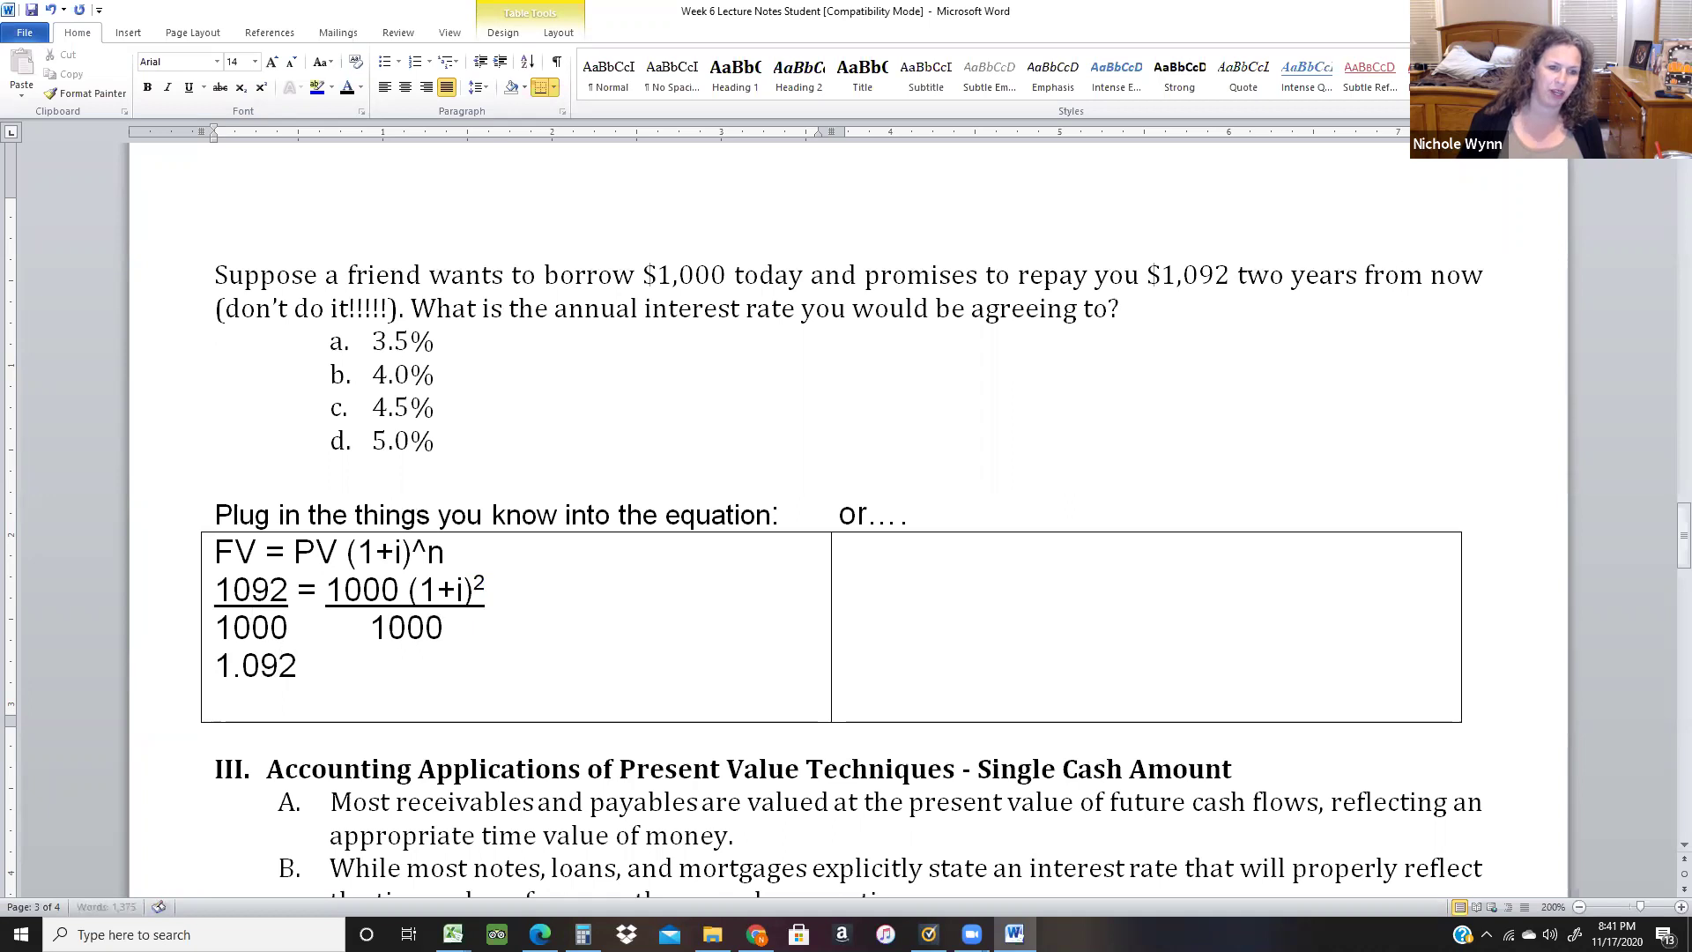
type(" = 1+")
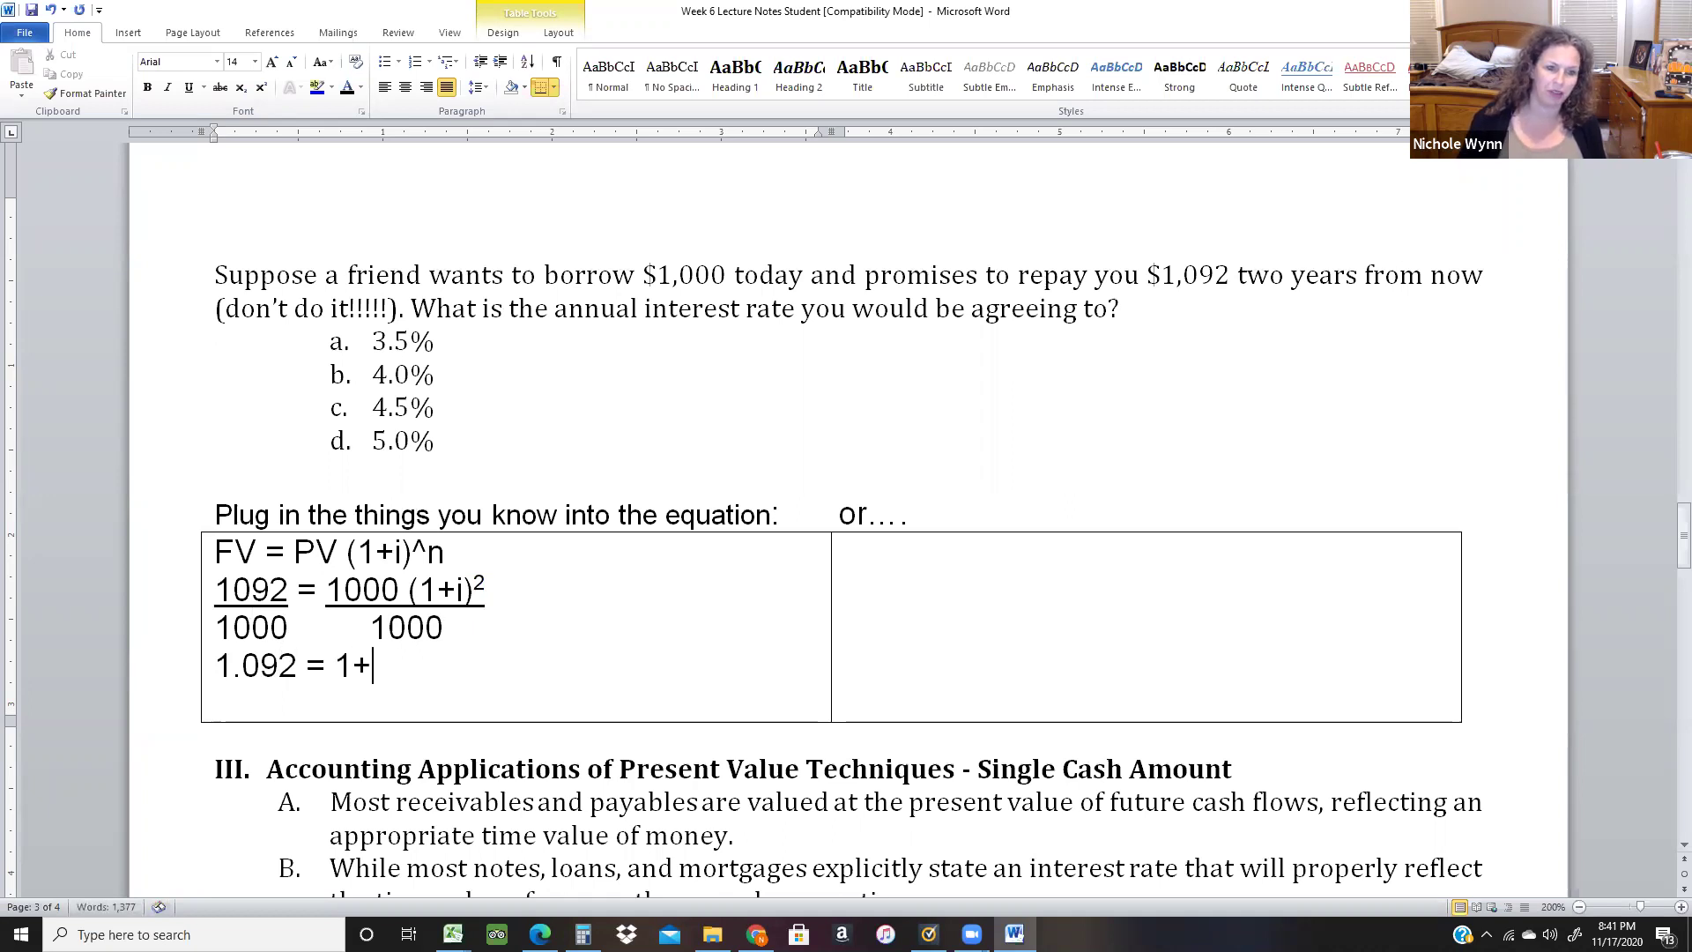
type("i)")
key("Left")
key("Left")
key("Left")
key("Left")
type("(")
key("Right")
key("Right")
key("Right")
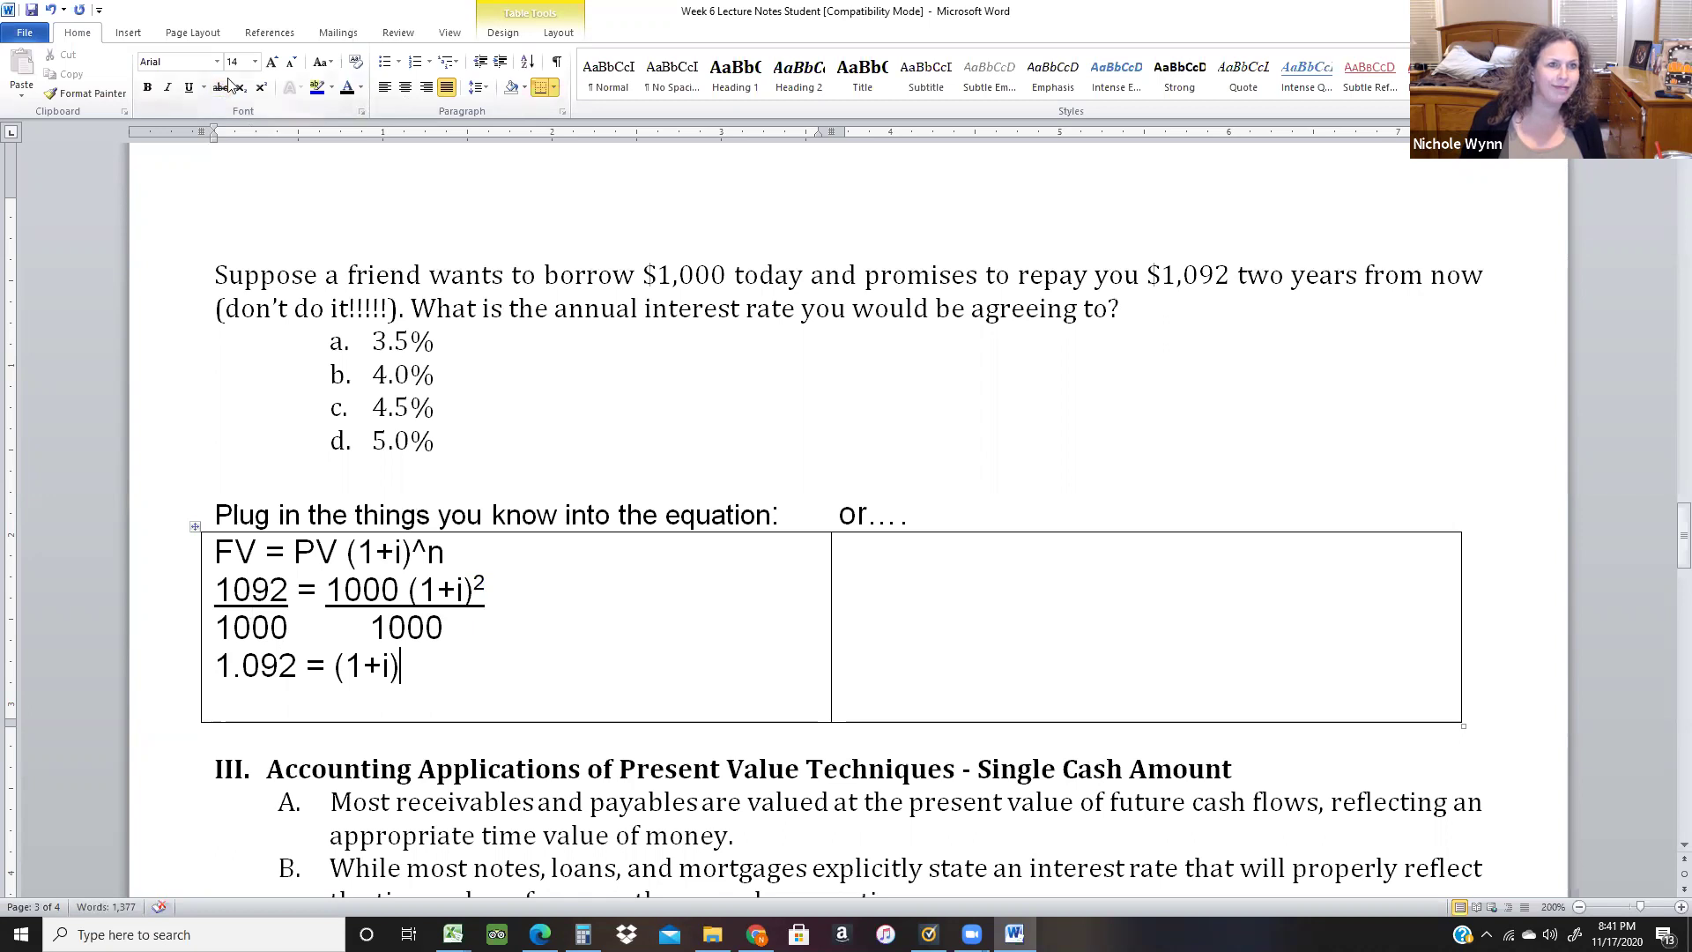
left_click(261, 89)
type("2")
left_click(261, 89)
Add the line "Sq root of both sides" and compute the square root of 1.092 in Calculator.
key("Return")
type("sq root of both sides")
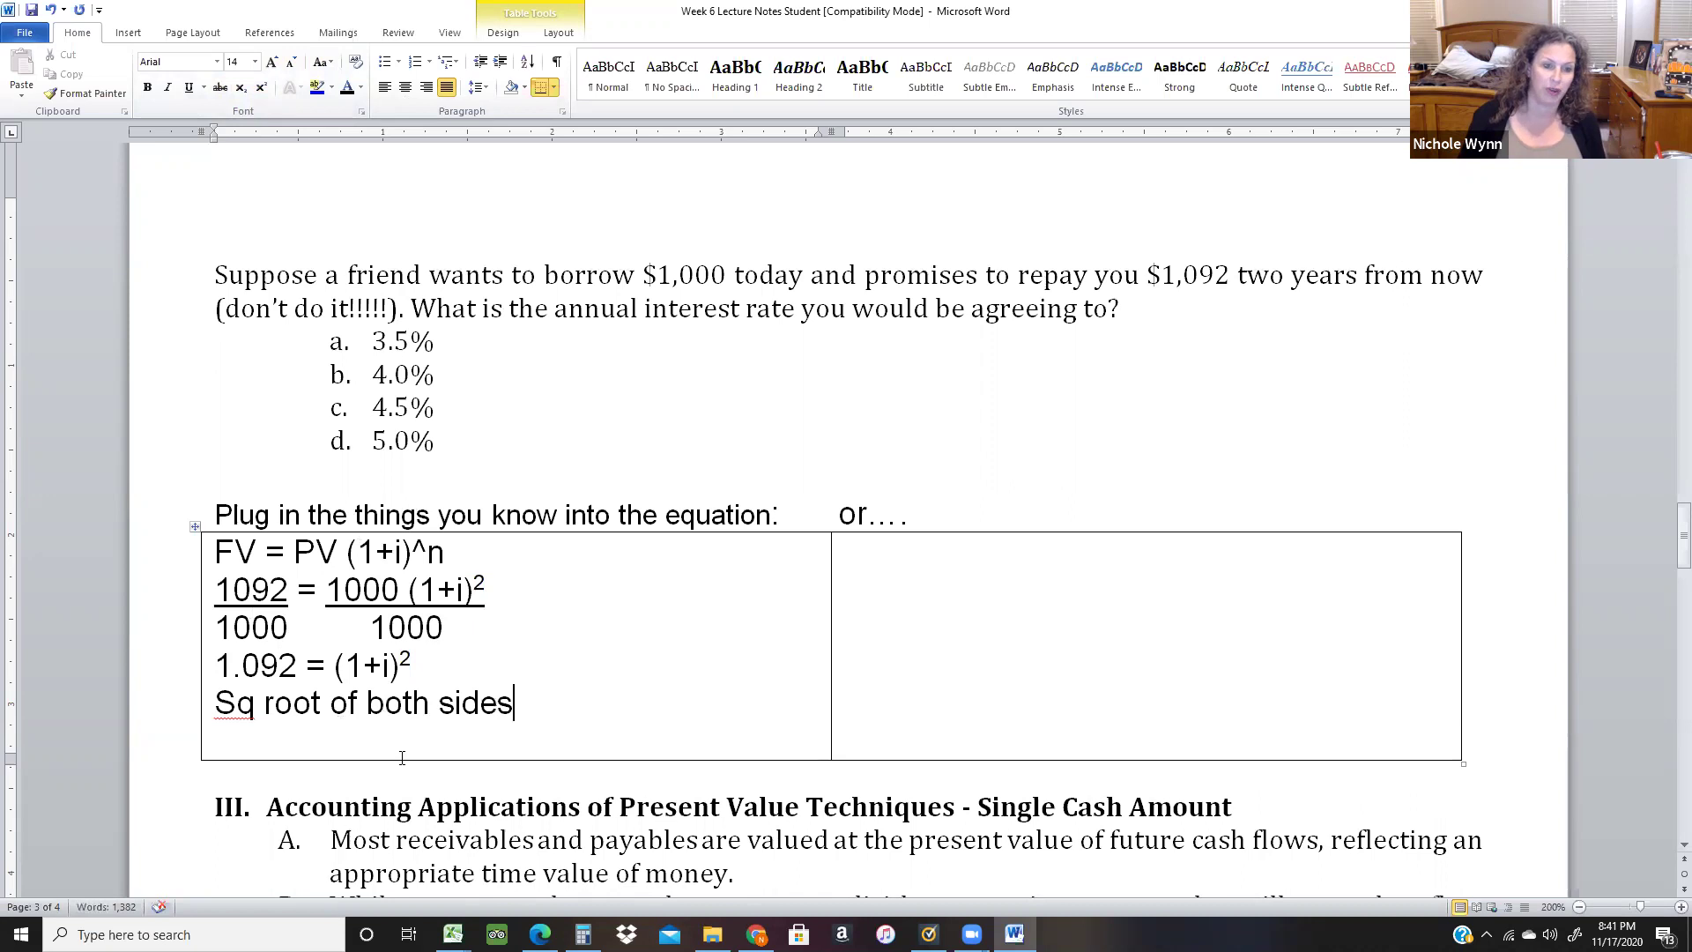
left_click(582, 934)
type("1096")
key("BackSpace")
type("2")
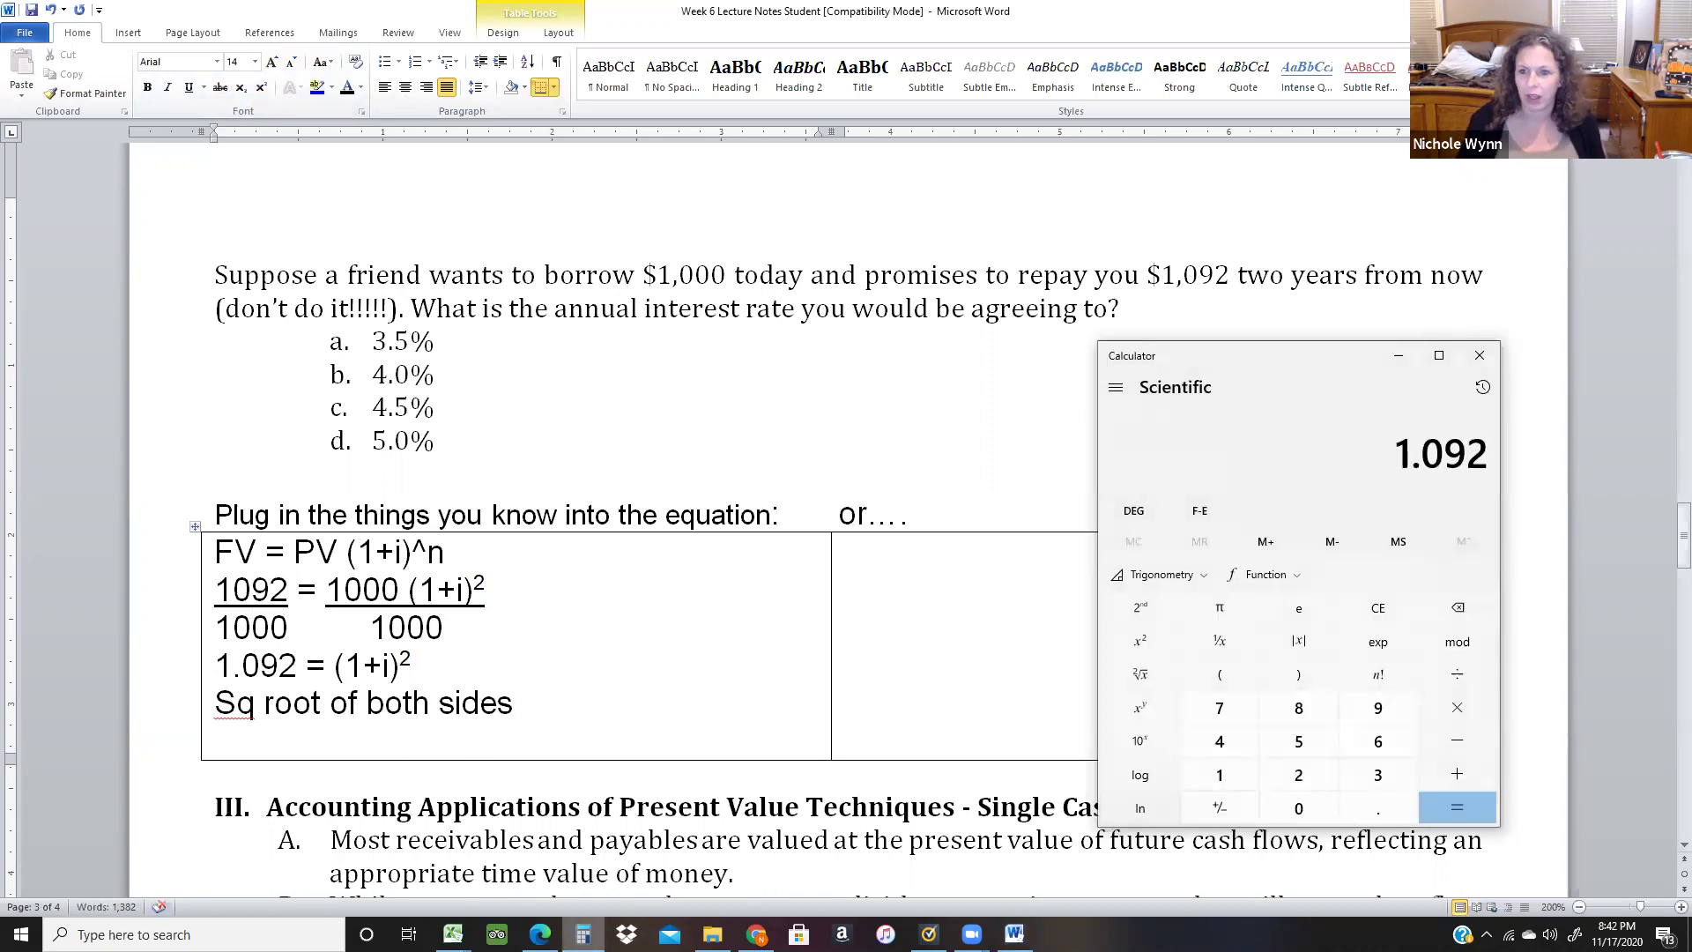
left_click(1138, 676)
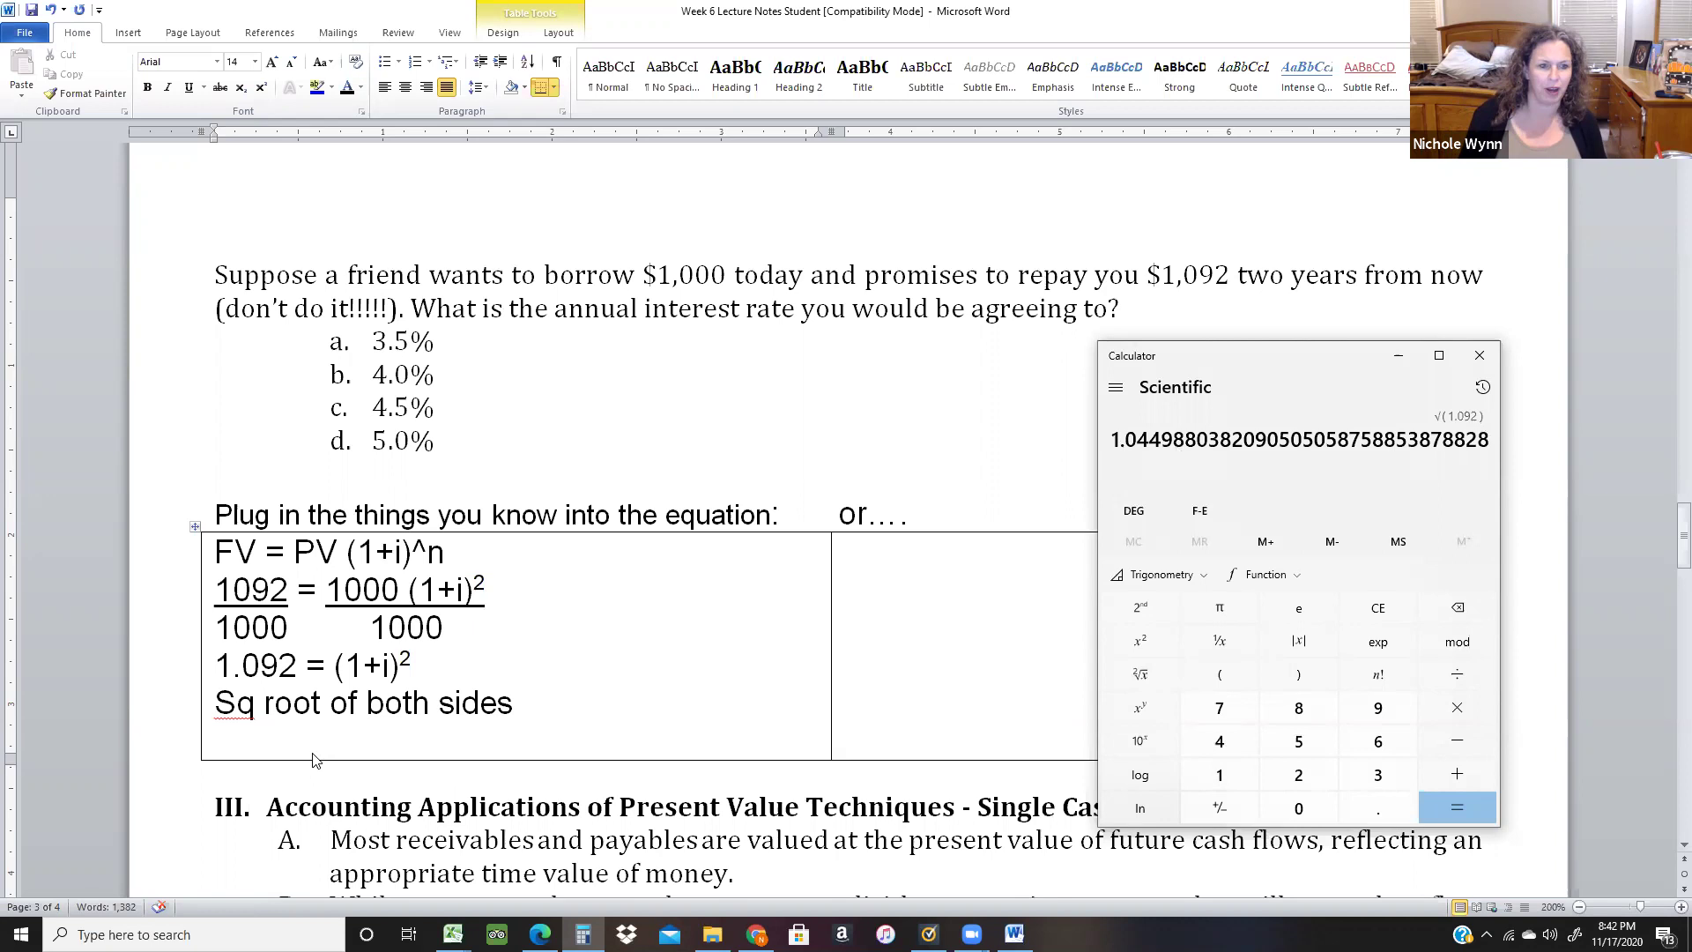
Finish the solution in the equation cell with "1.045 = 1+i", "-1" under each side, and ".045 = i".
left_click(275, 733)
type("1.045 = 1+i")
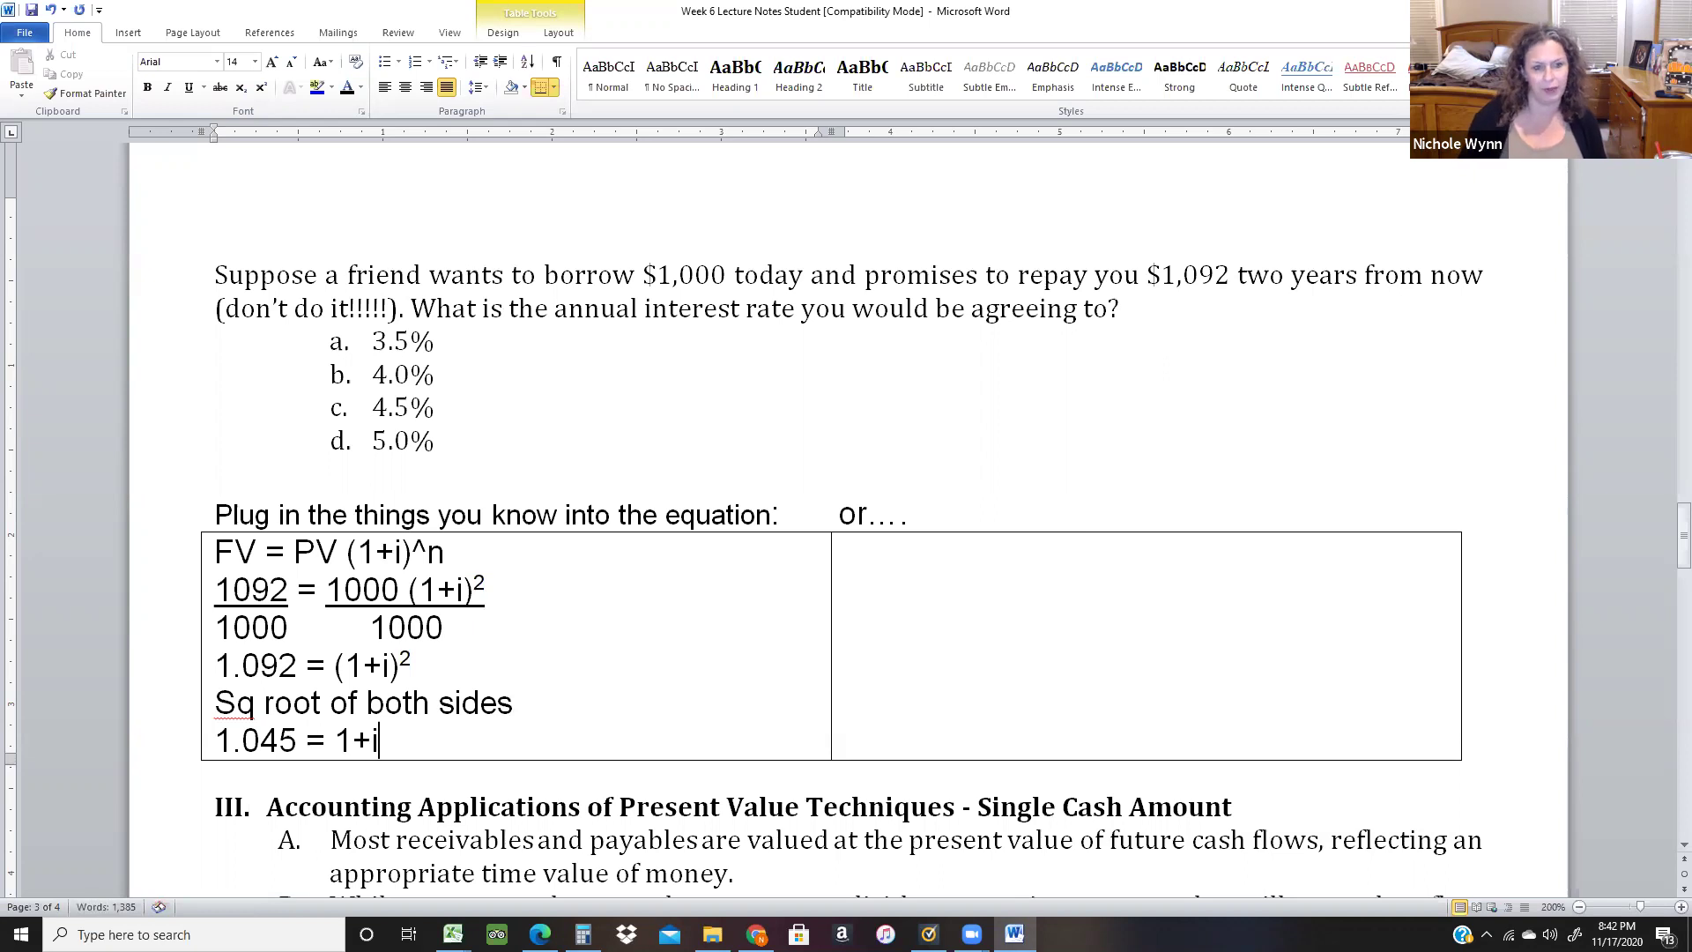
key("Return")
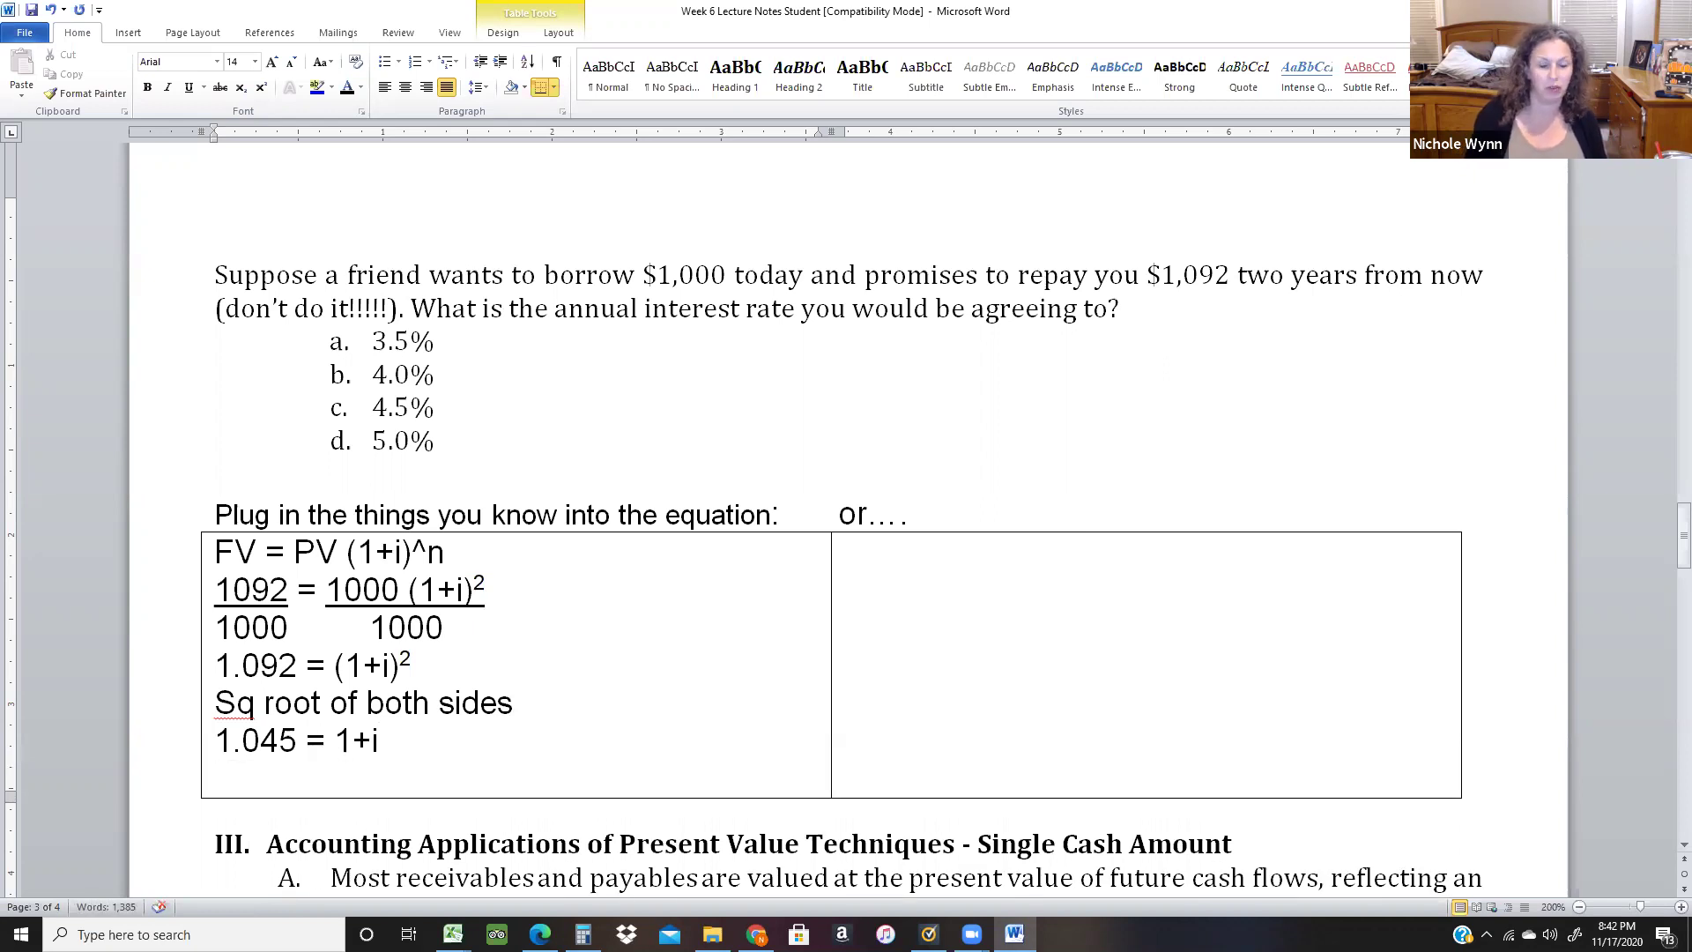
type("-1")
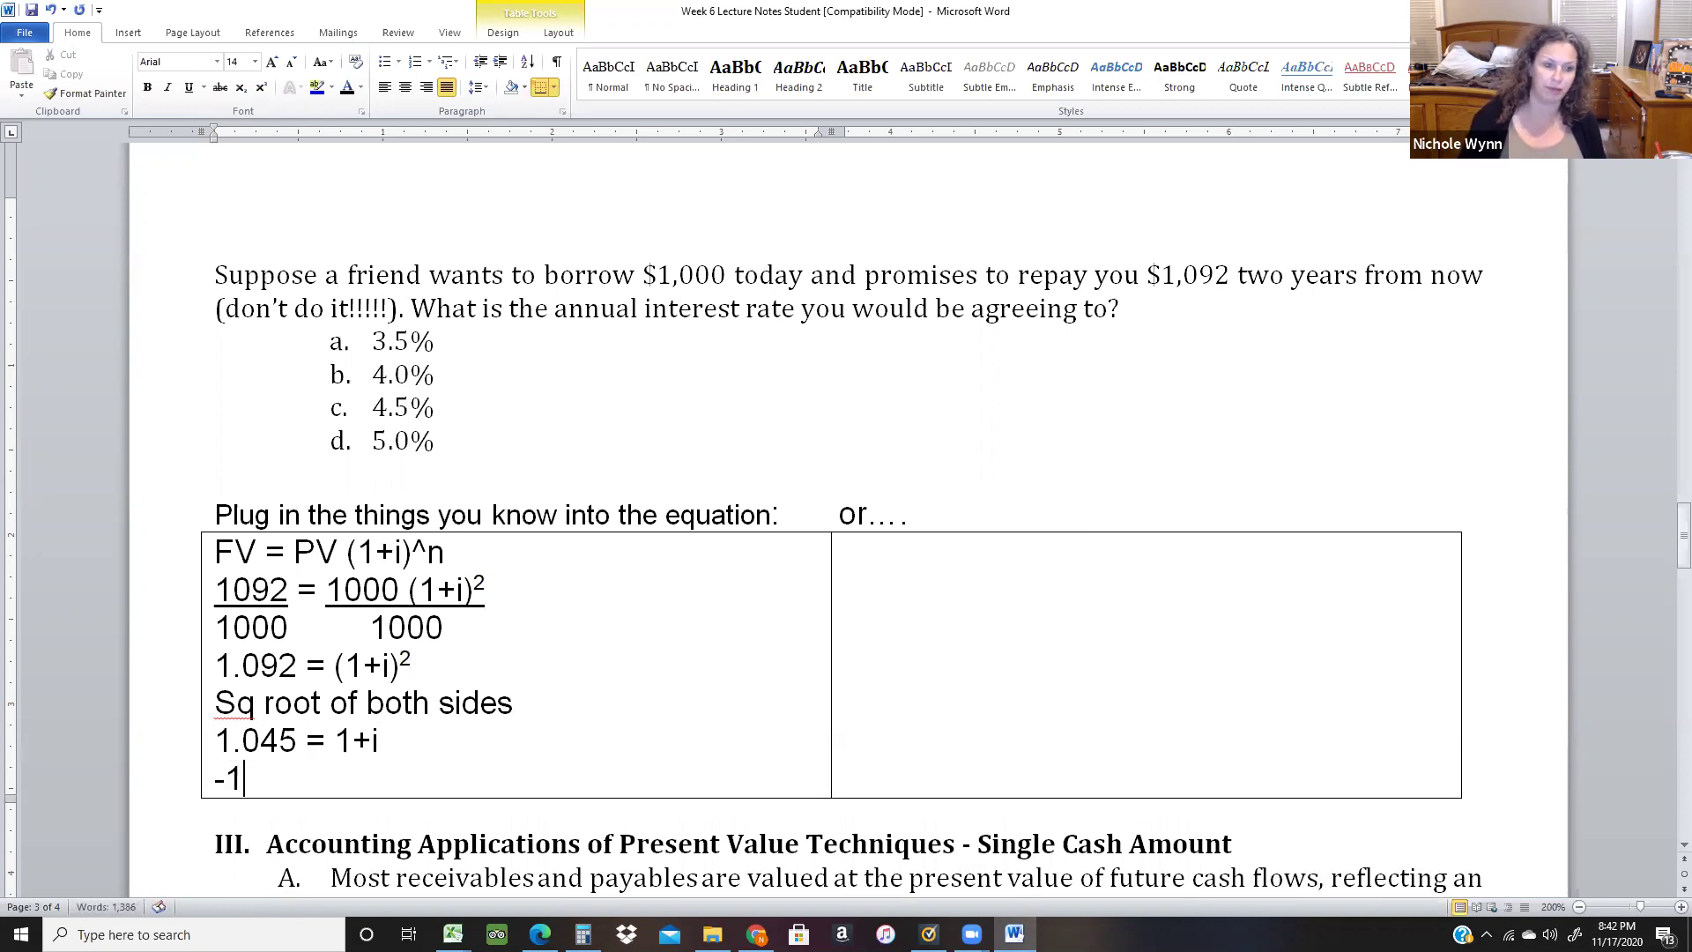
type("-1")
key("Return")
type(".045 = 8")
key("BackSpace")
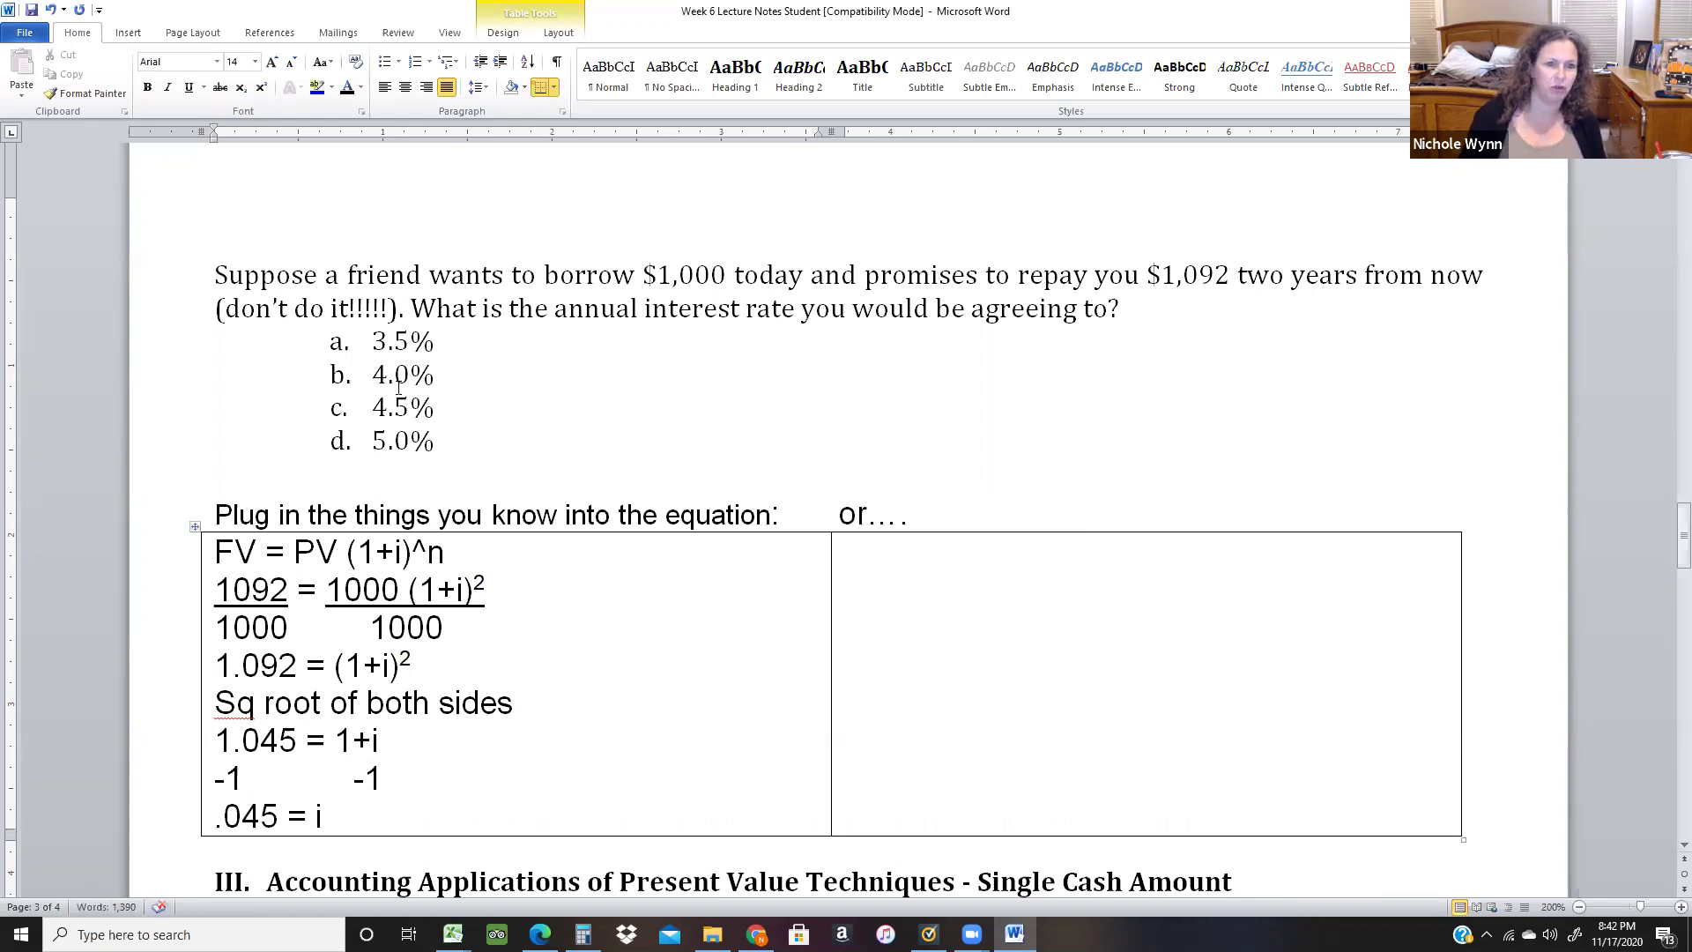
Mark answer choice c, 4.5%, in bold italics and place the cursor in the empty cell under "or….".
left_click_drag(452, 408, 371, 411)
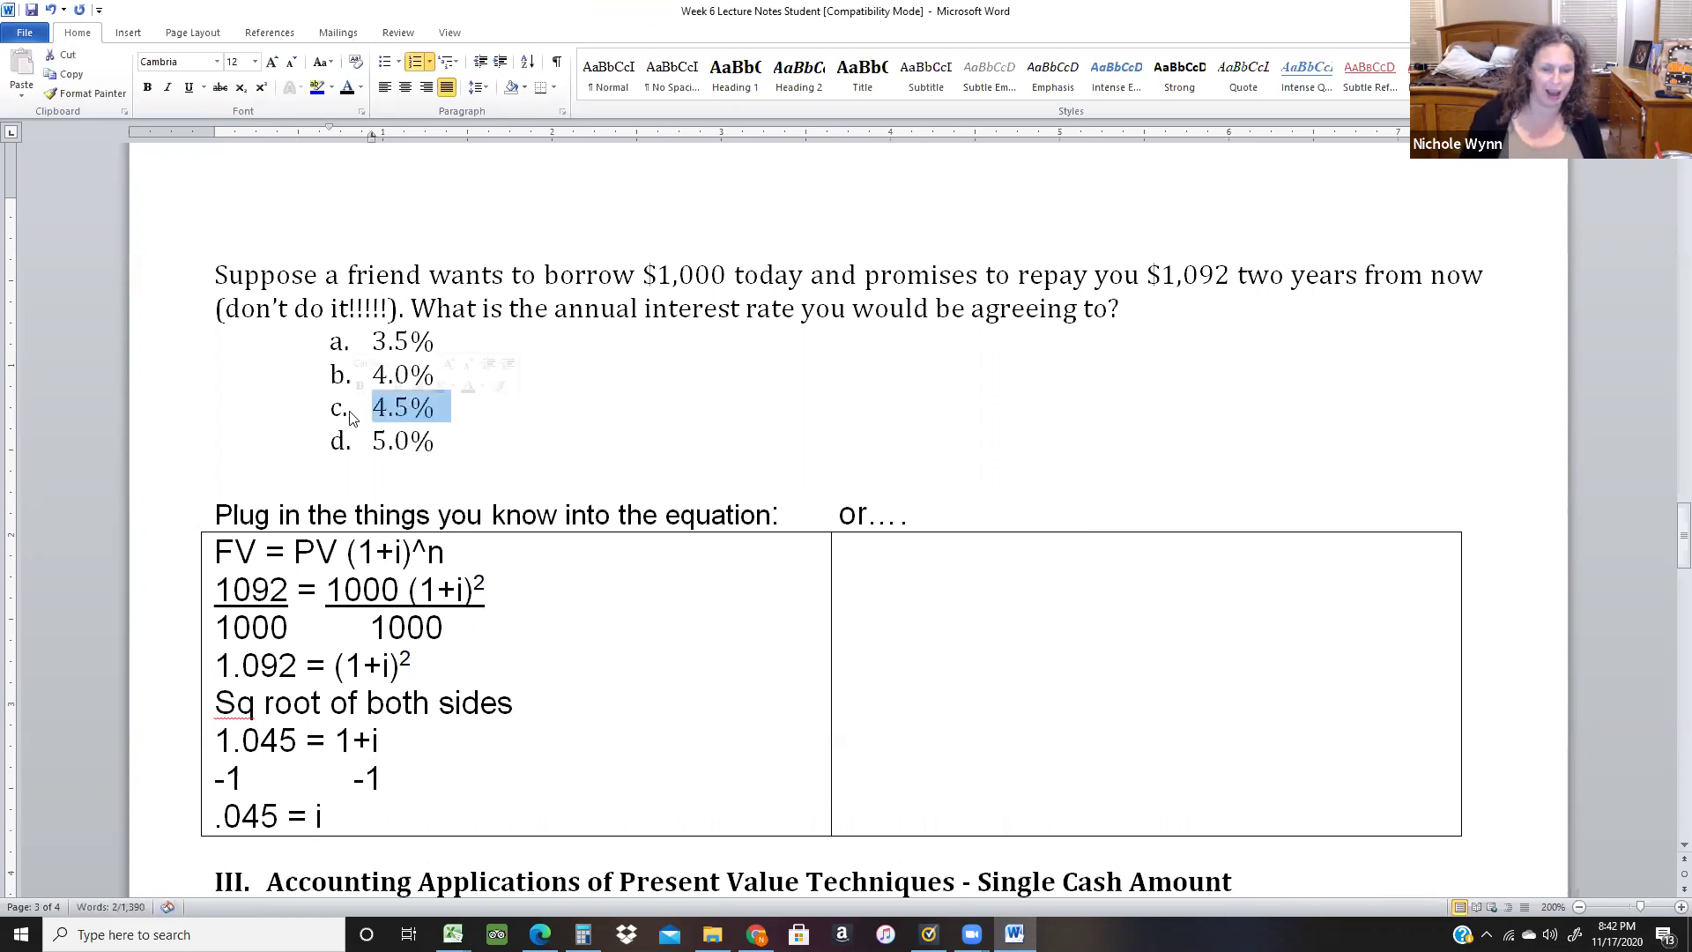
key("ctrl+b")
key("ctrl+i")
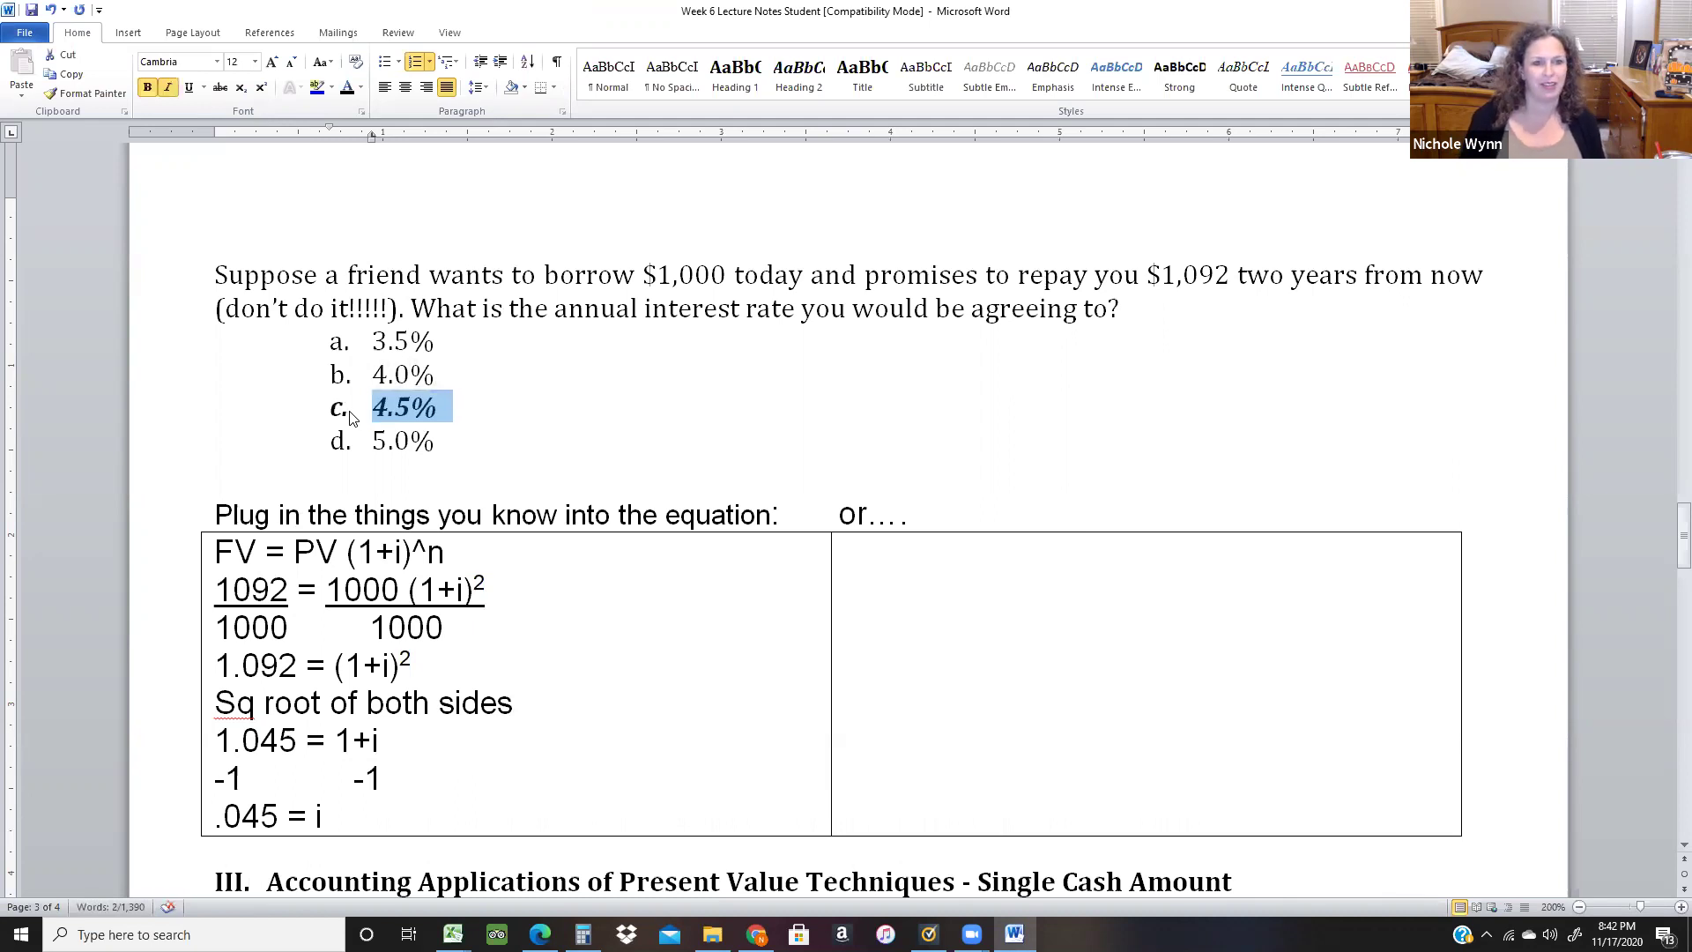
left_click(952, 581)
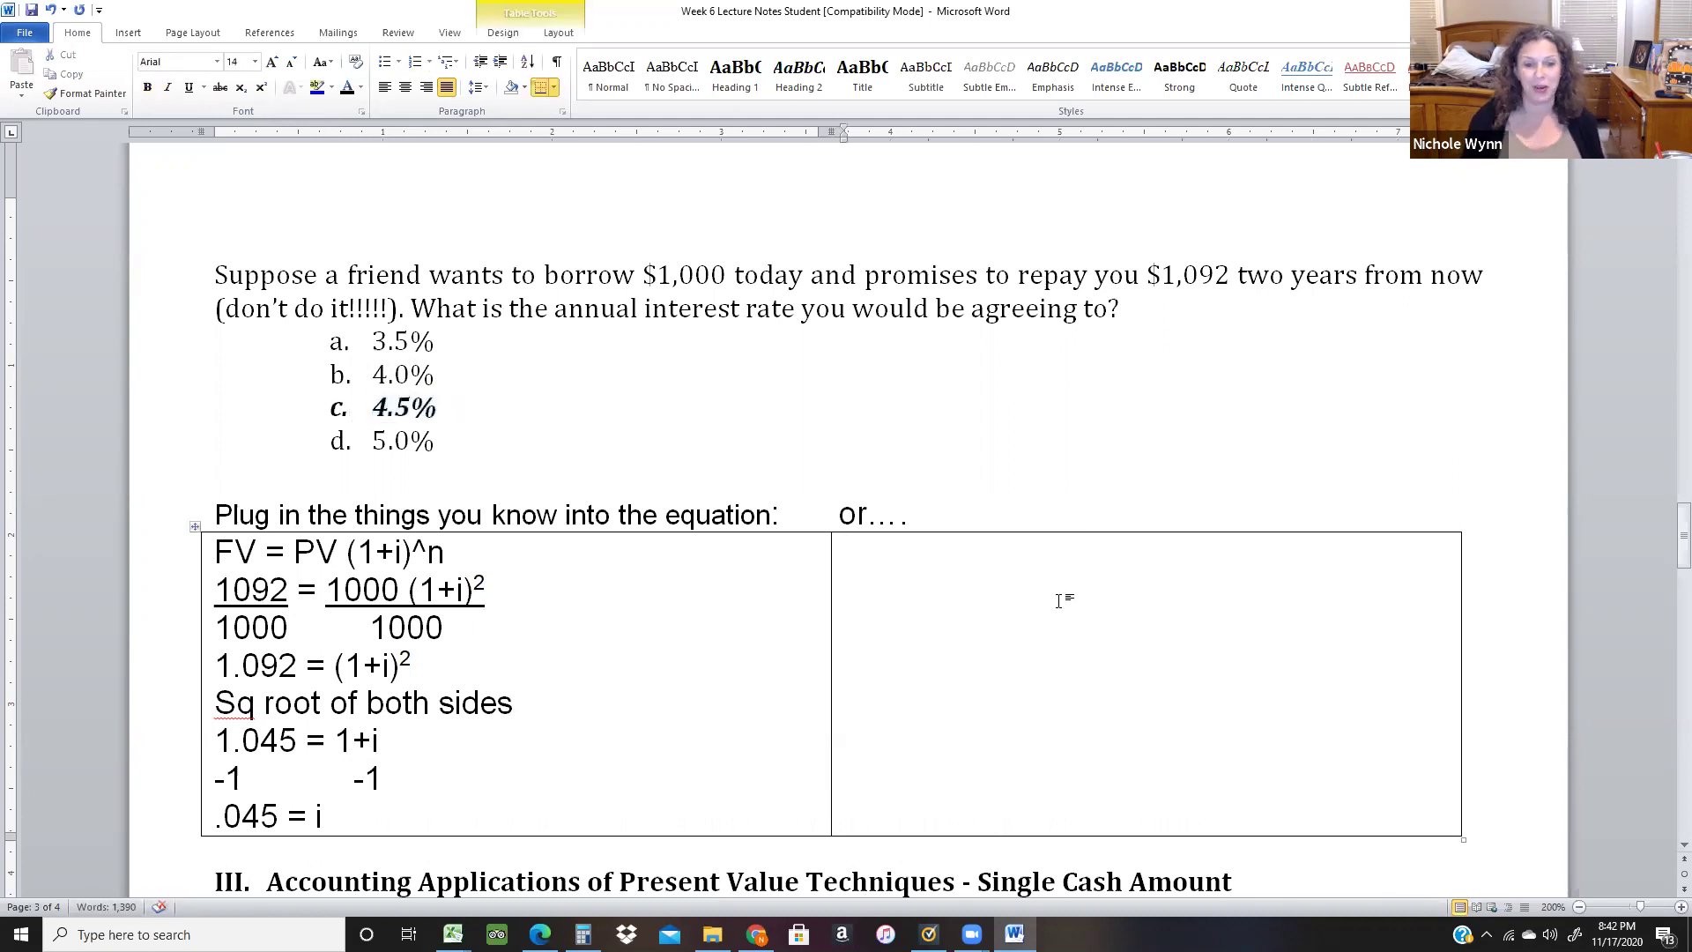